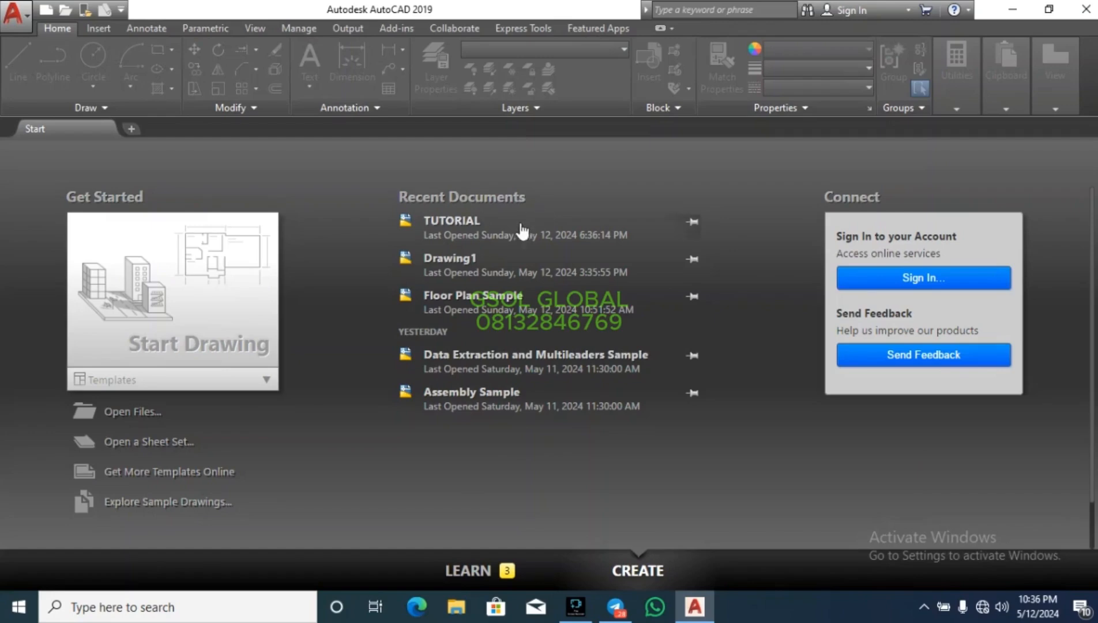
Step: Open the TUTORIAL drawing from the recent documents
click(489, 229)
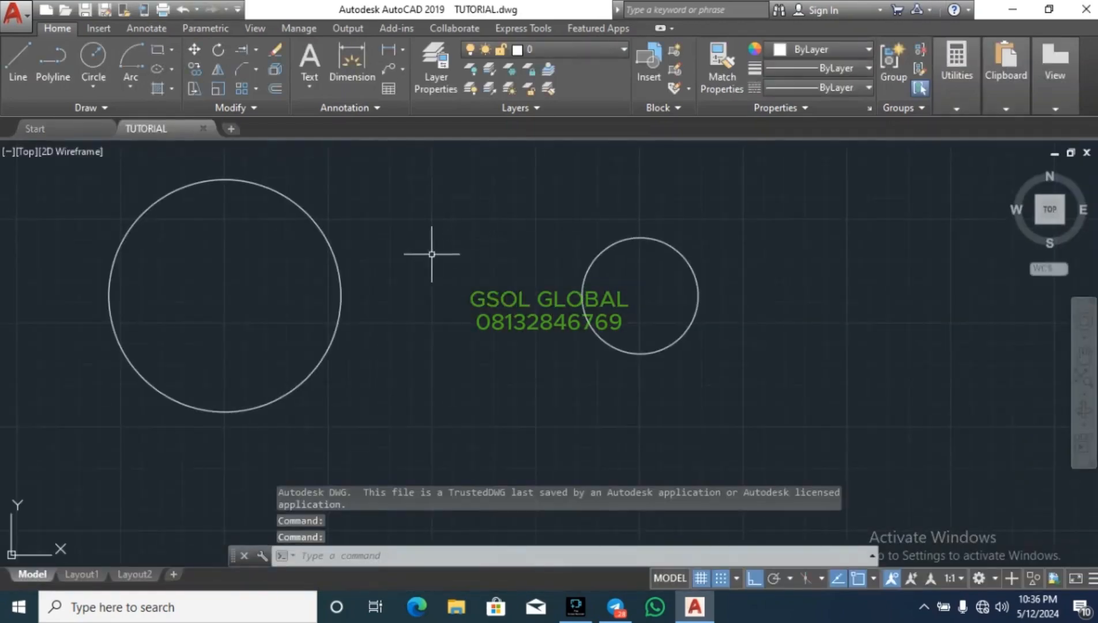
scroll(403, 262, down, 10)
click(270, 443)
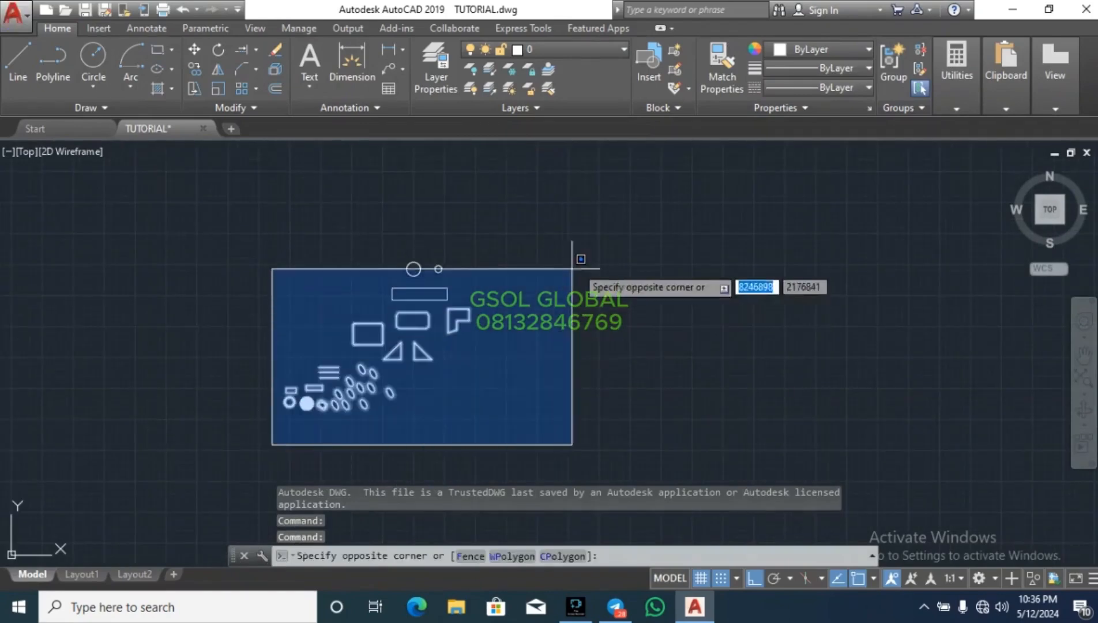
click(576, 256)
text(E])
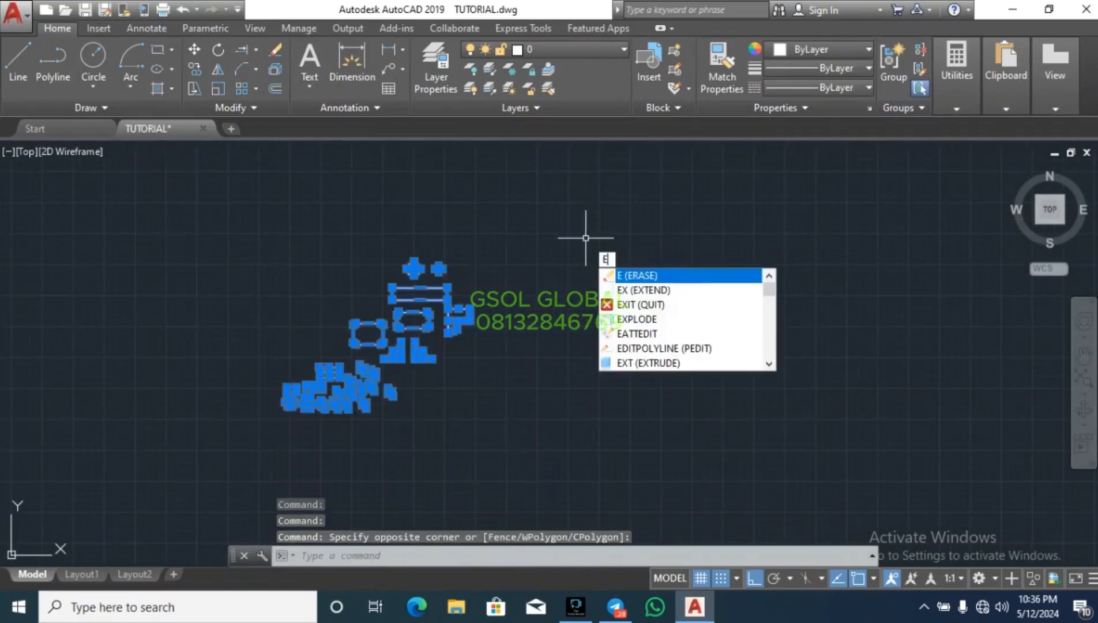
key(Return)
key(Escape)
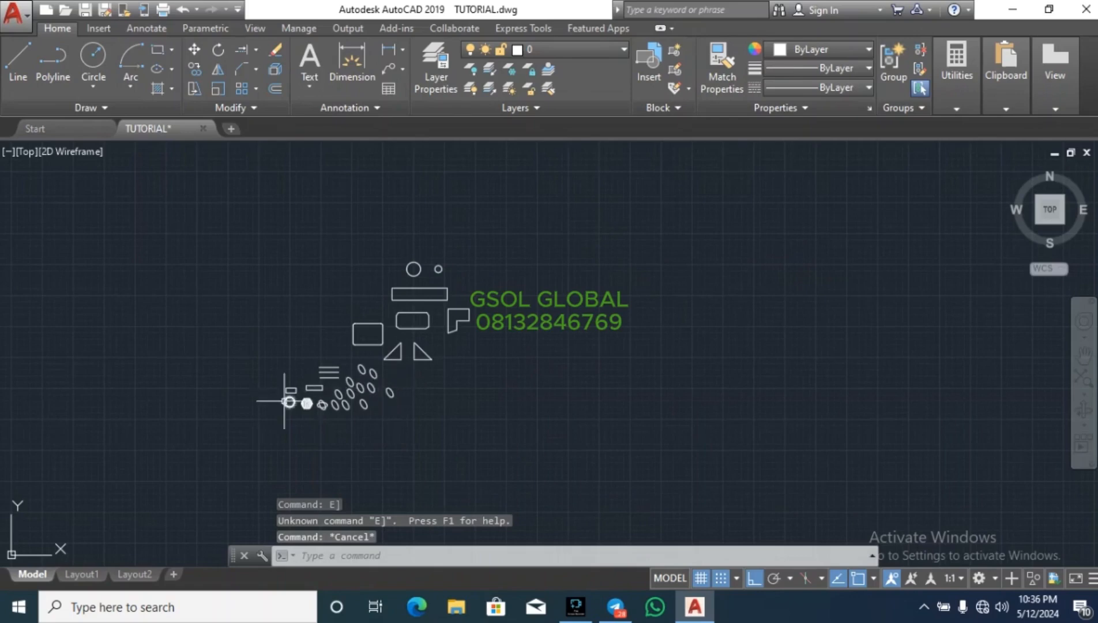
click(252, 429)
click(531, 236)
key(Escape)
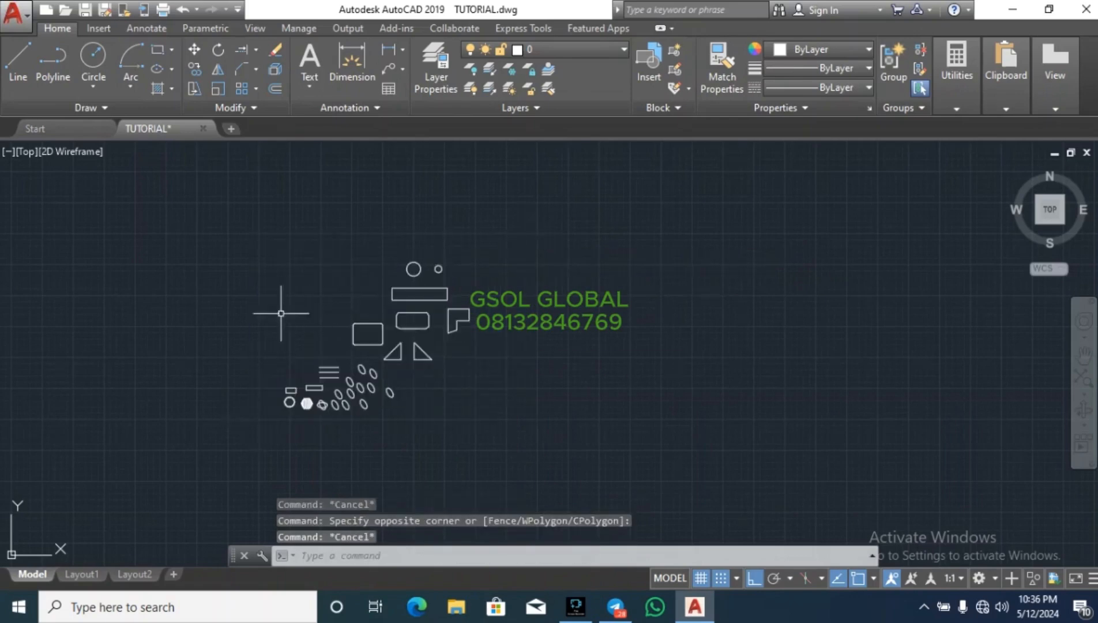
Step: Erase the whole group of old shapes, including the circles, rectangles, triangles and ellipses
click(229, 466)
click(617, 226)
text(E)
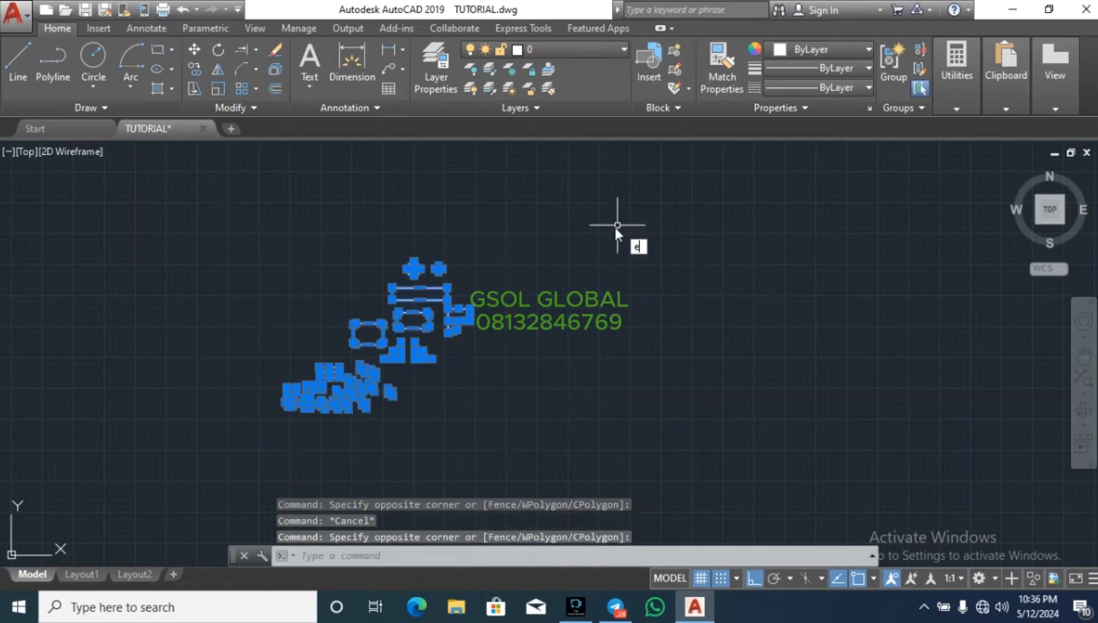
key(Return)
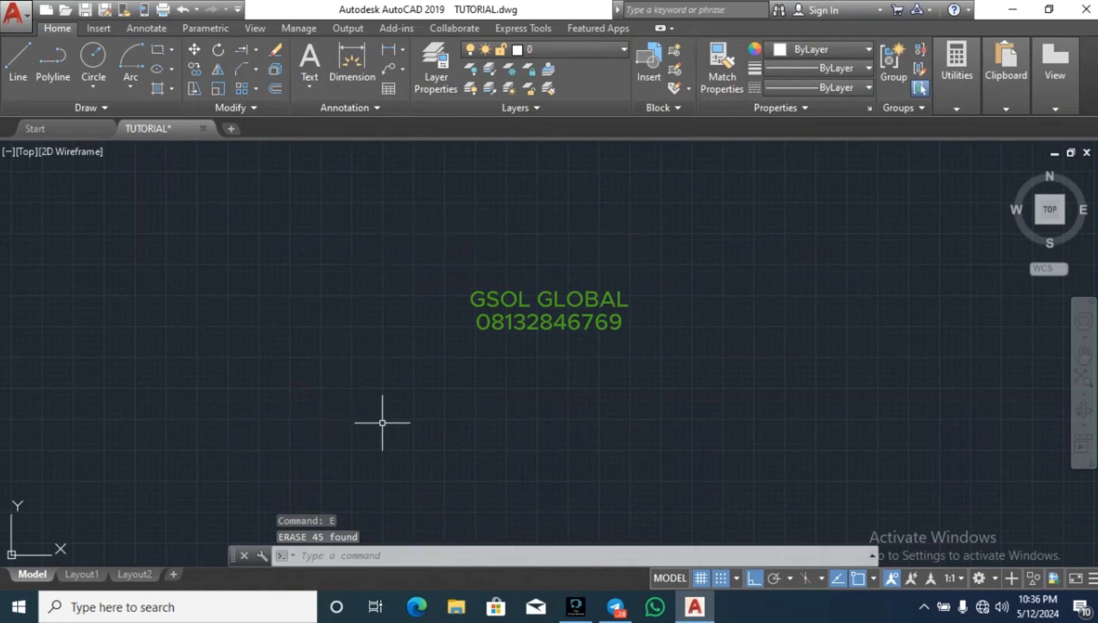
Step: Find the remaining squares and arch outlines near the origin and erase them all
scroll(361, 314, down, 8)
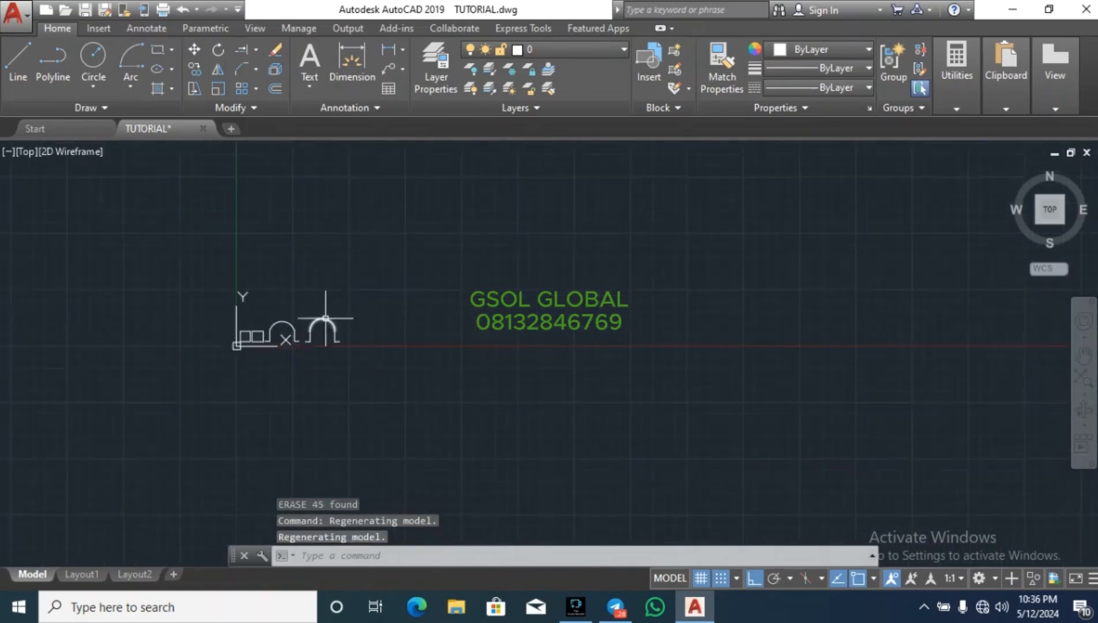
scroll(242, 323, up, 9)
scroll(319, 303, up, 1)
scroll(265, 312, down, 1)
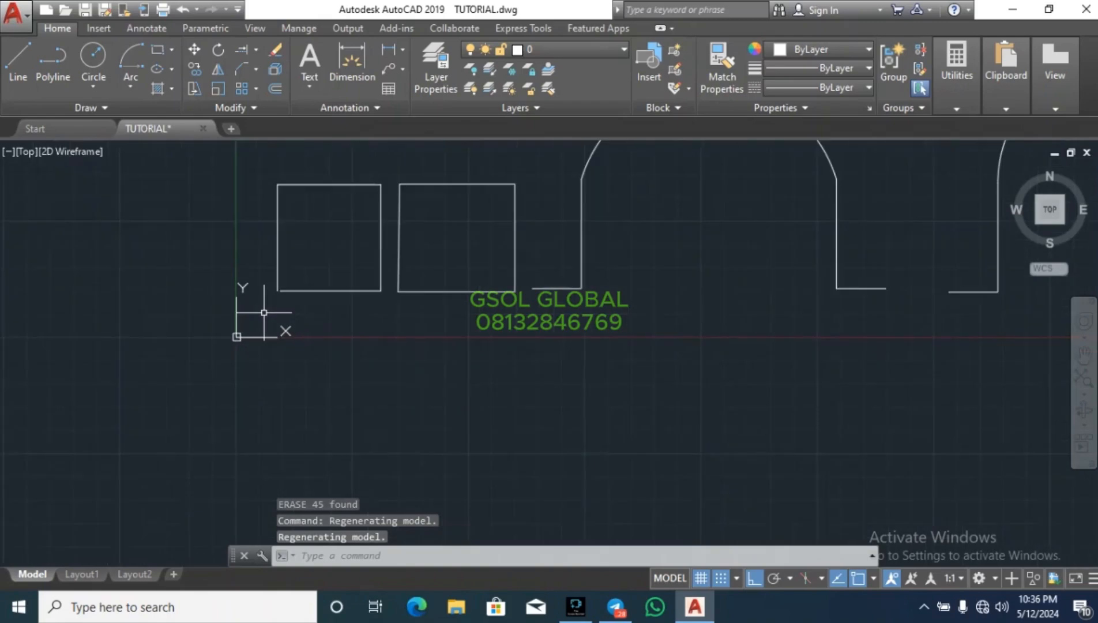
click(264, 313)
scroll(265, 313, down, 2)
click(709, 187)
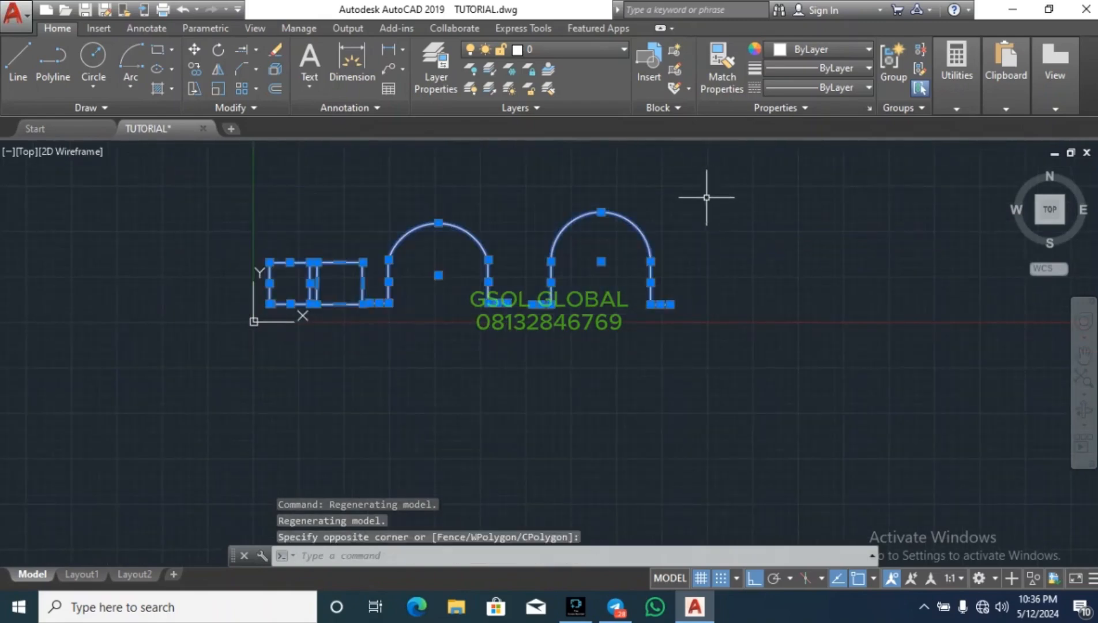
key(Return)
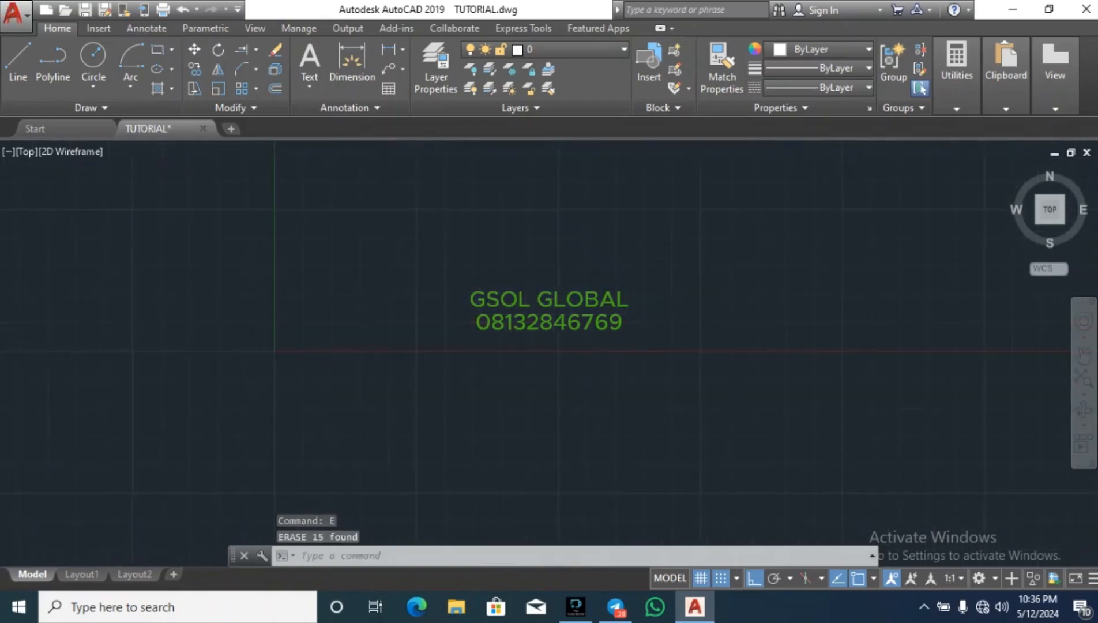
middle_drag(304, 350, 336, 398)
scroll(308, 393, down, 2)
scroll(441, 218, up, 2)
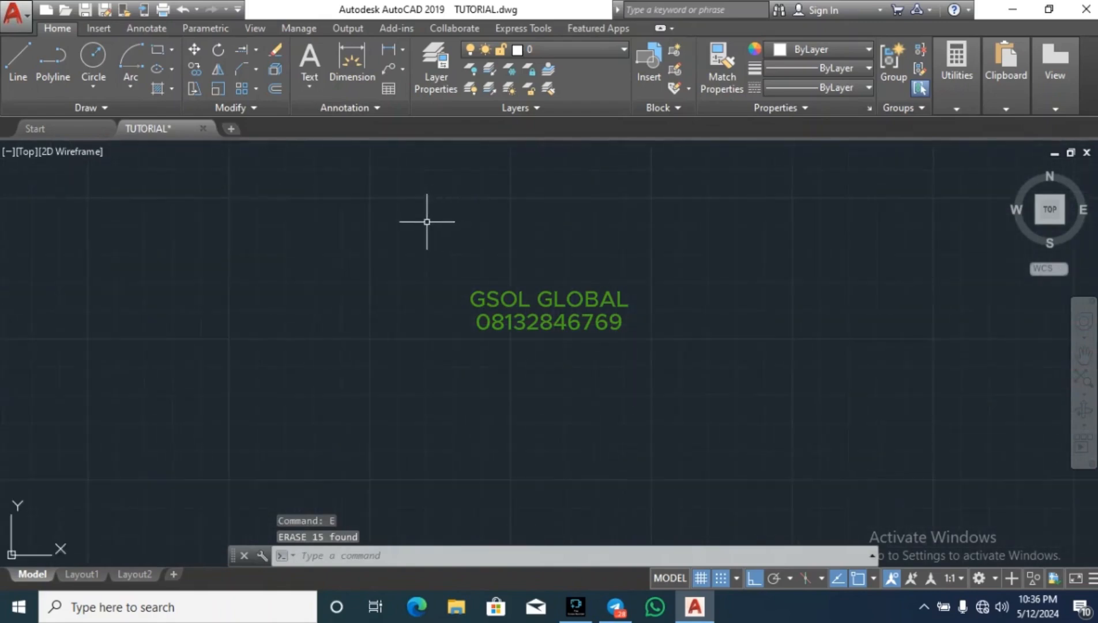
scroll(461, 190, down, 1)
scroll(461, 189, down, 2)
scroll(507, 279, up, 4)
scroll(510, 259, down, 2)
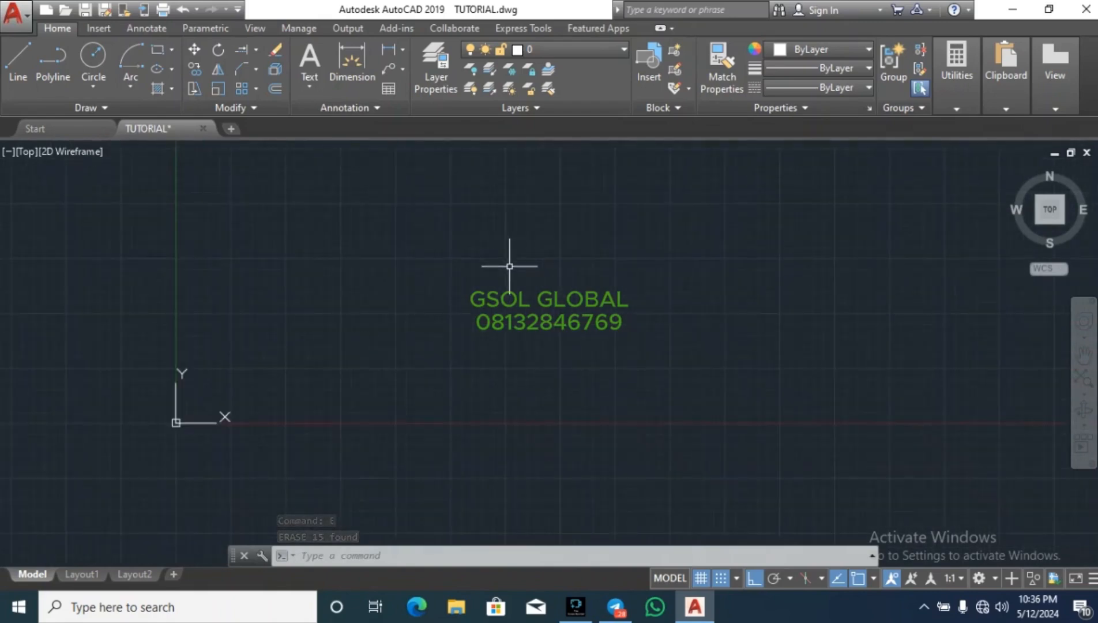
scroll(293, 418, down, 2)
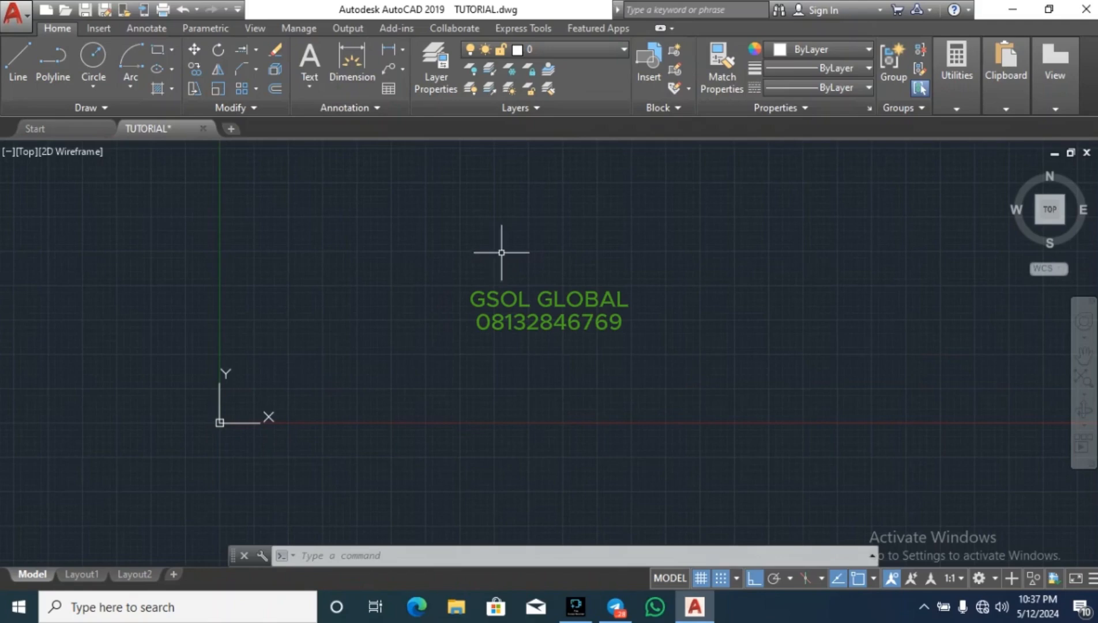
Step: Open the drawing units settings with the UNITS command and choose a length precision of 0 for the Decimal type
text(Um)
key(BackSpace)
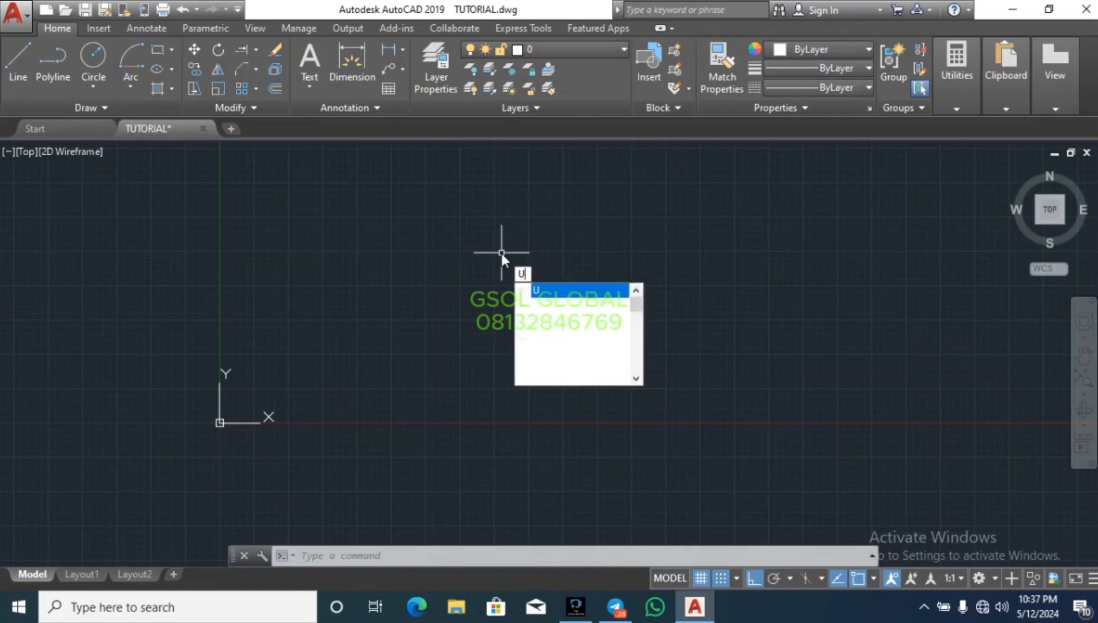
text(NITS)
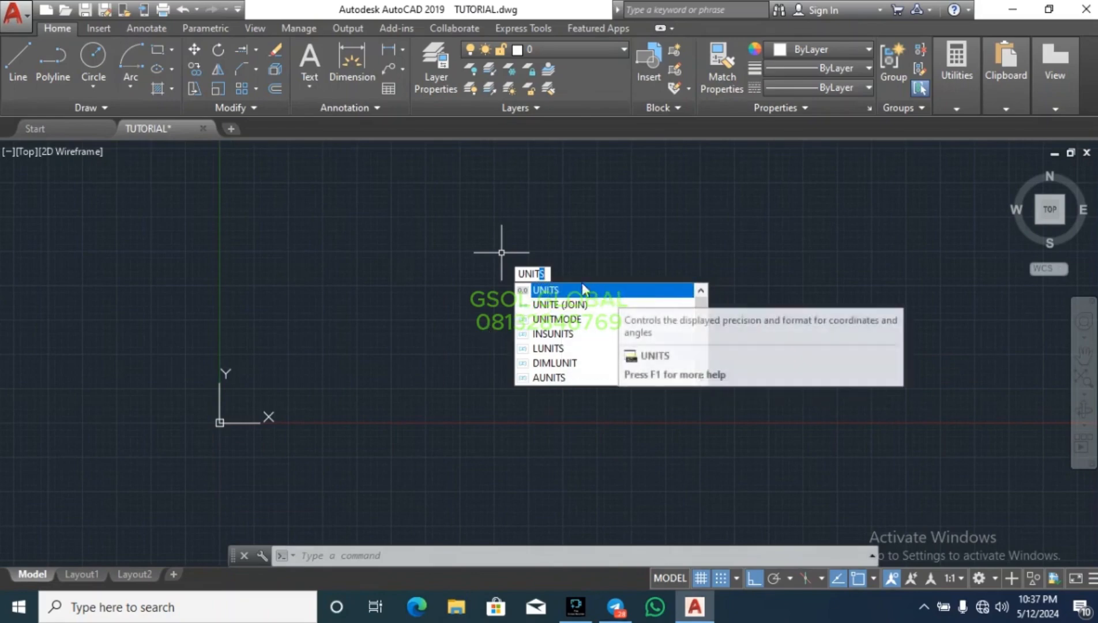
click(556, 294)
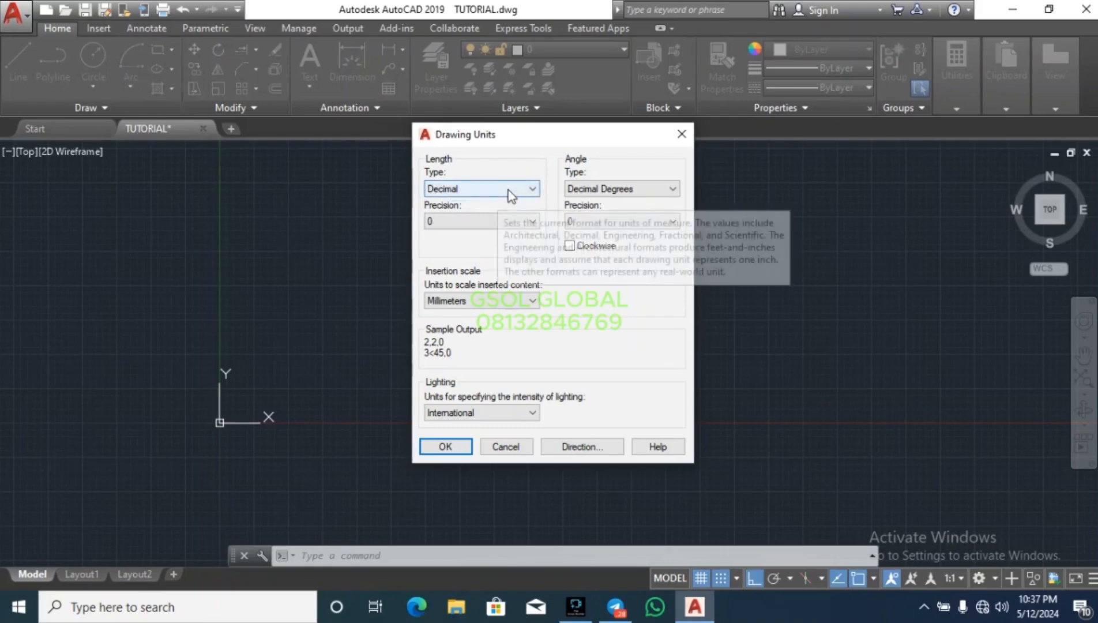
click(533, 189)
click(534, 190)
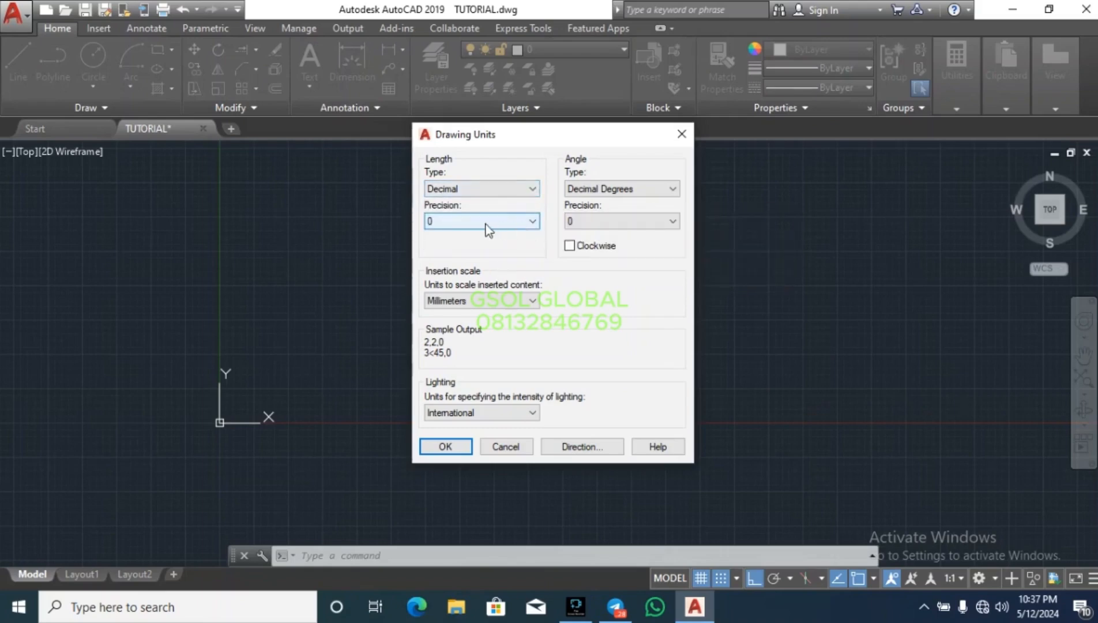
click(532, 222)
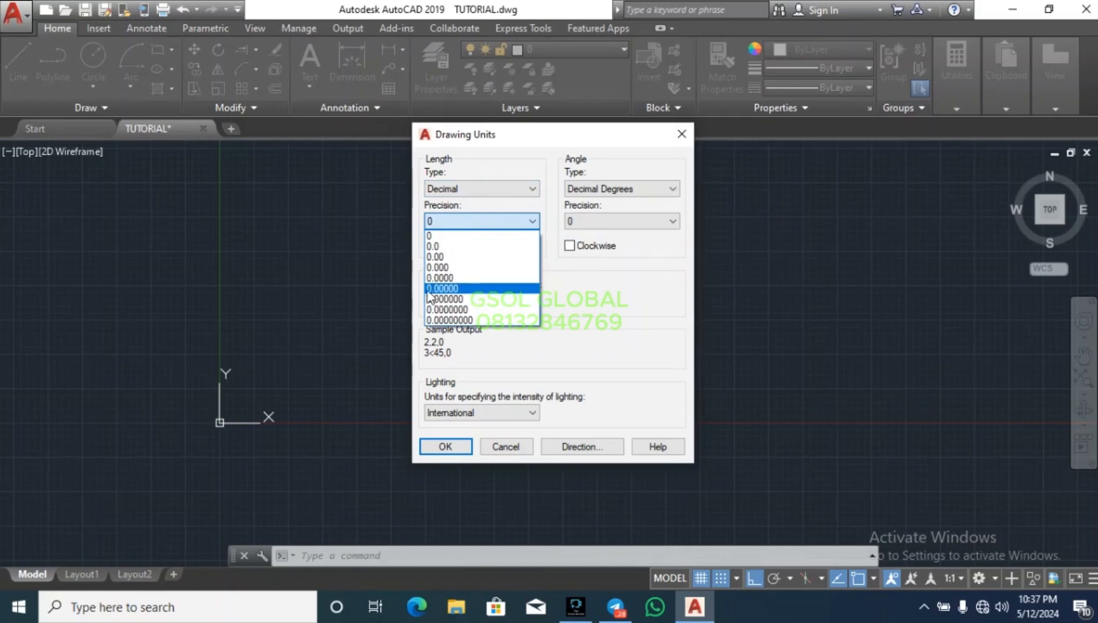
click(461, 237)
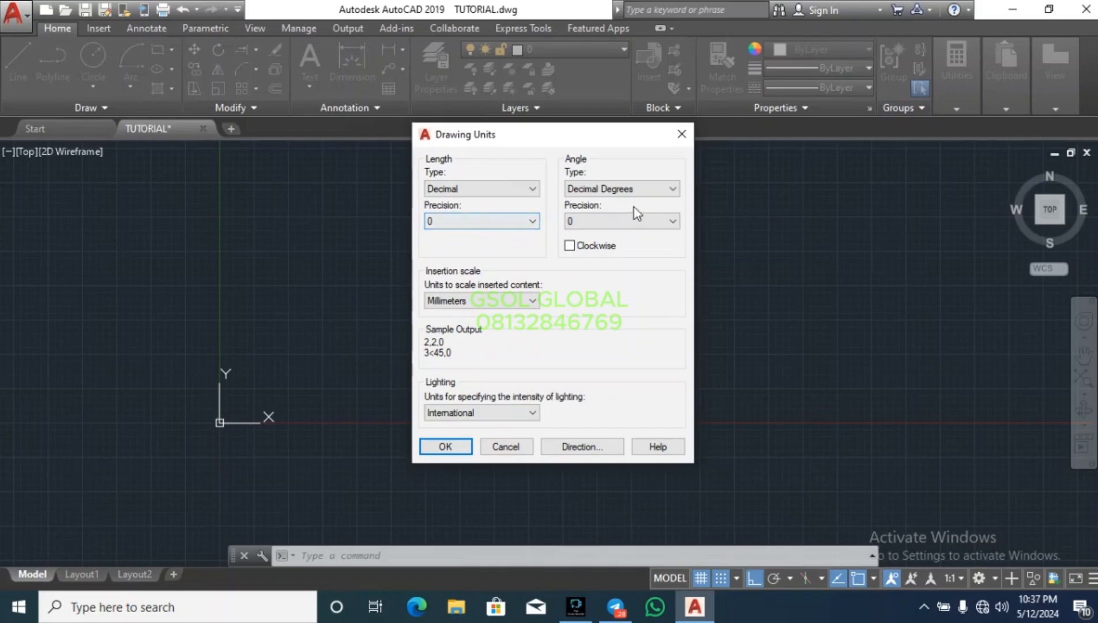
Step: Check the angle type and precision options, then set the insertion scale to Millimeters and accept the drawing units
click(669, 190)
click(669, 190)
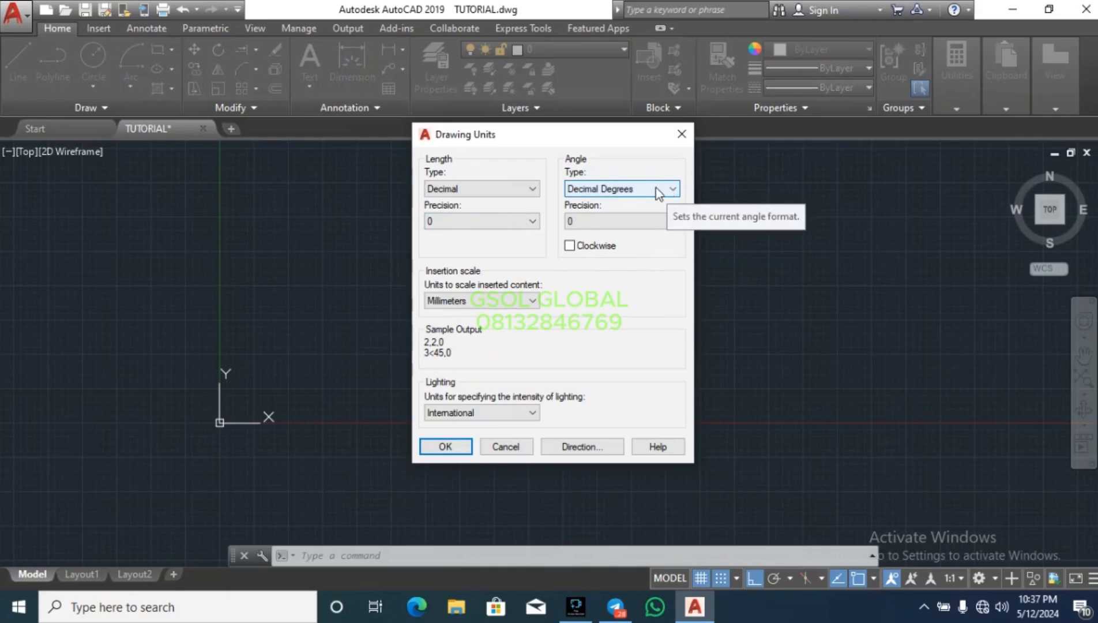
click(664, 223)
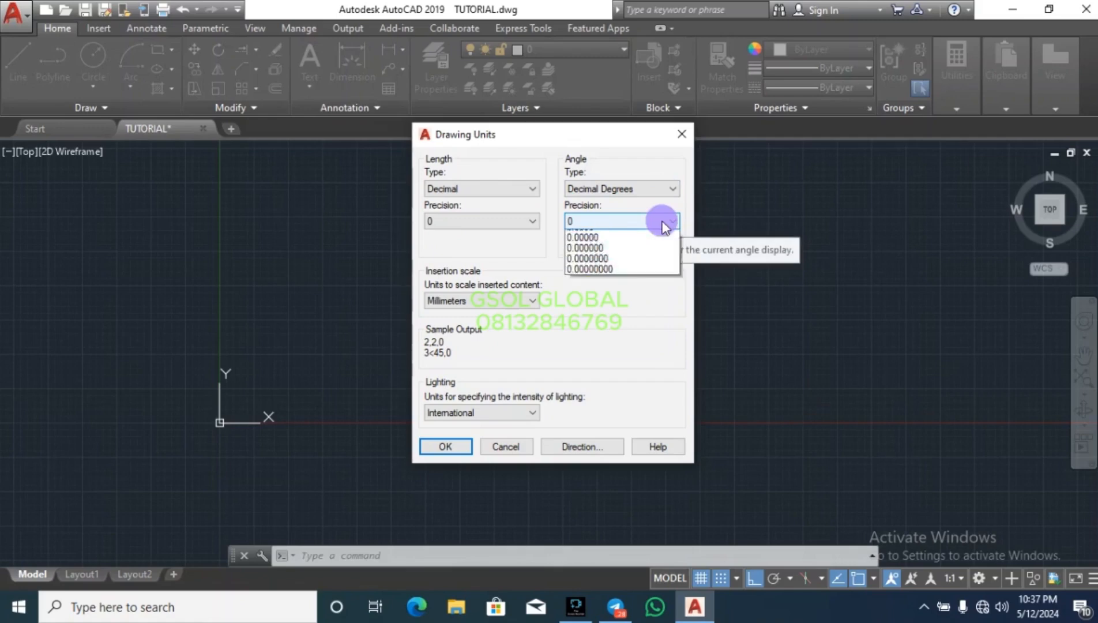
click(657, 222)
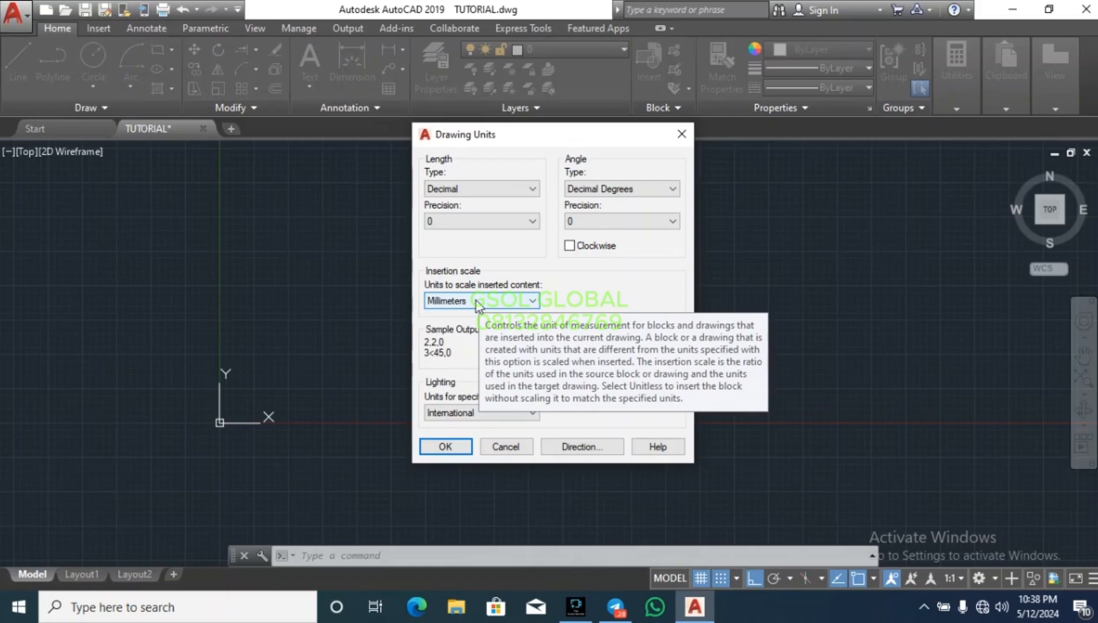
click(533, 301)
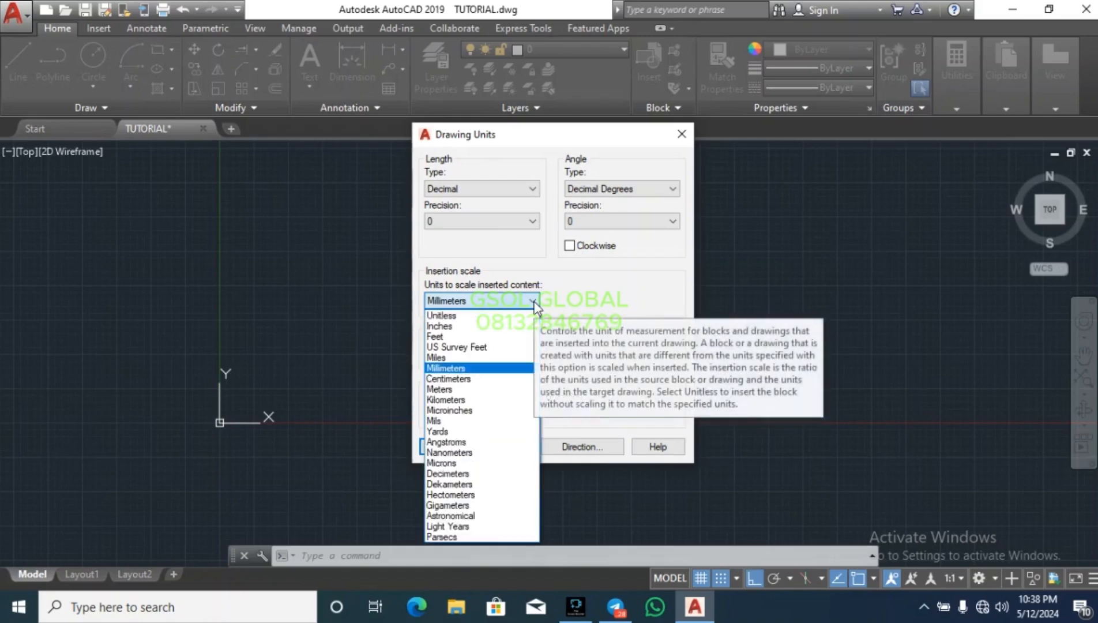
click(515, 357)
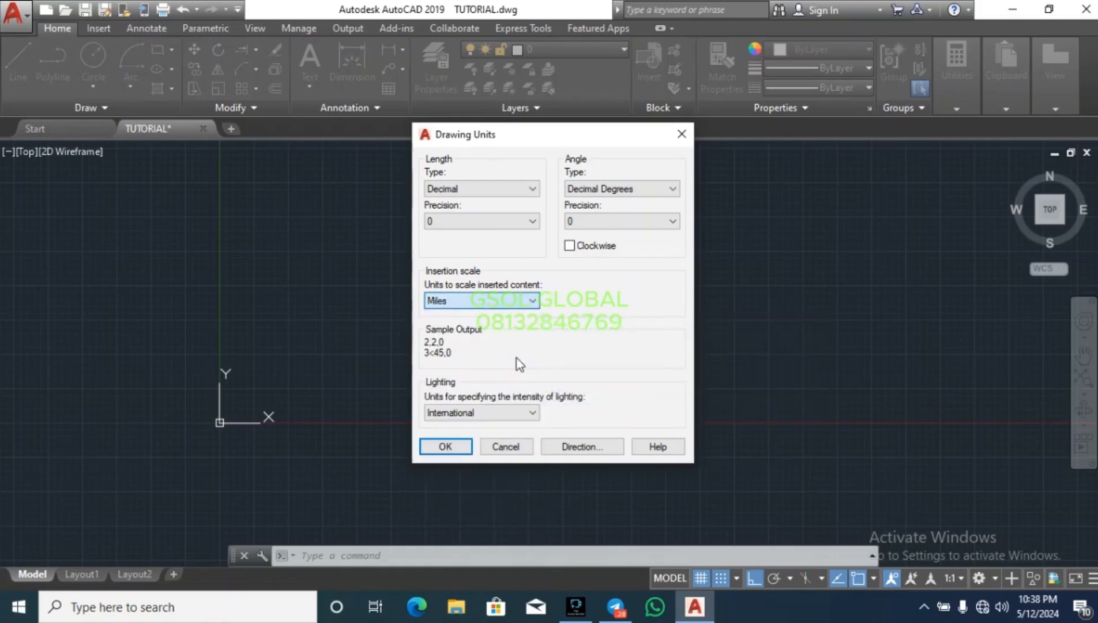
click(532, 301)
click(481, 367)
click(442, 447)
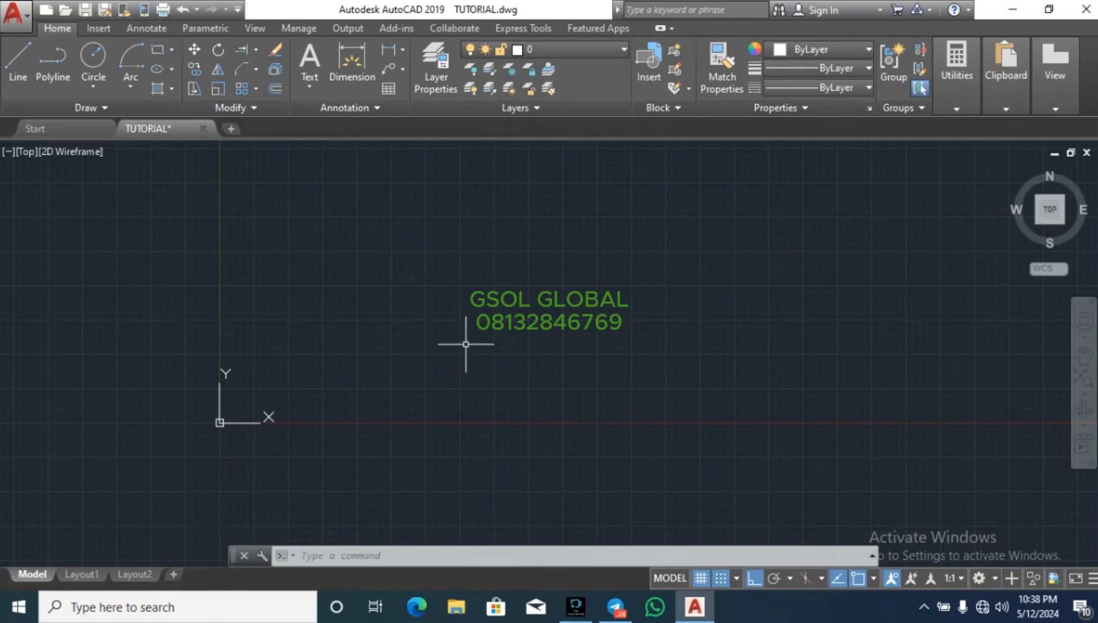
Step: Start the LIMITS command and set the lower left corner of the model space limits to 0,0
text(LIMITS)
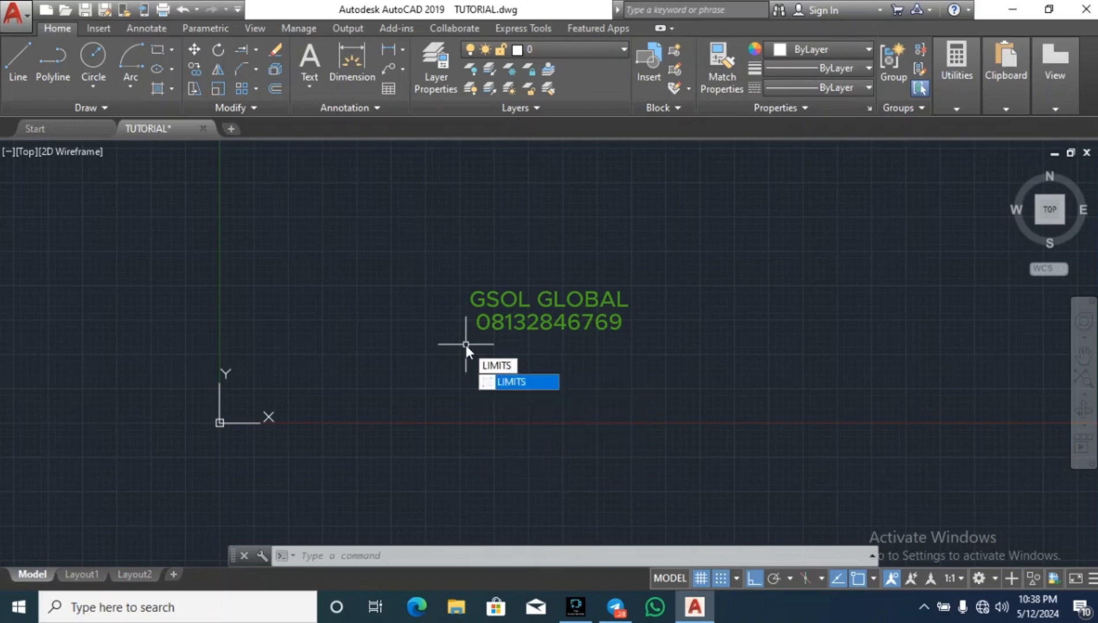
key(Return)
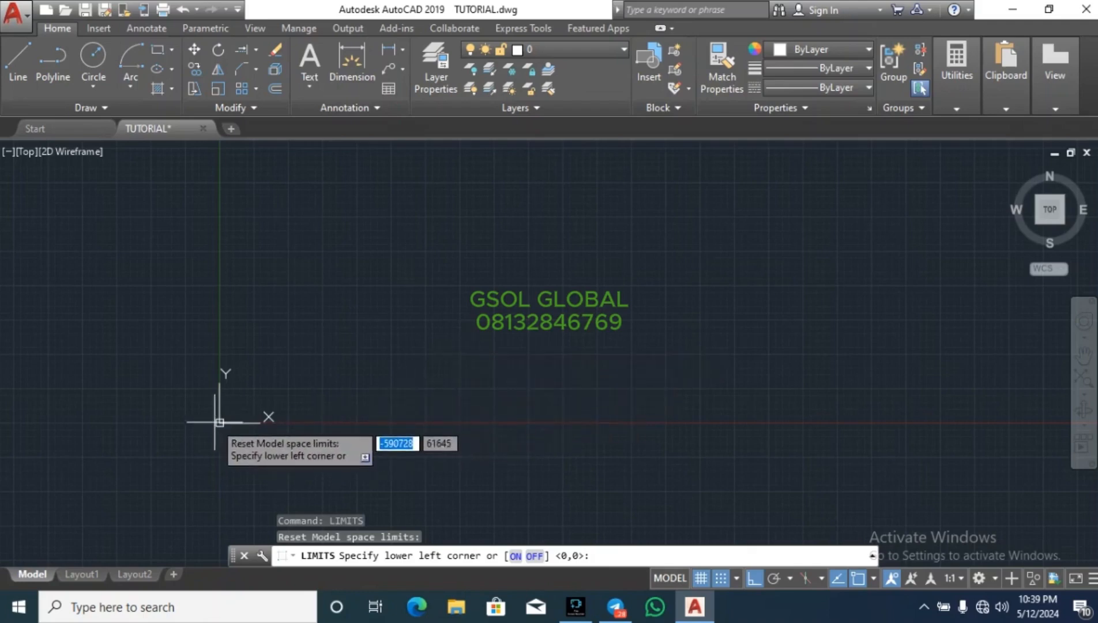
scroll(215, 422, up, 7)
scroll(293, 508, up, 4)
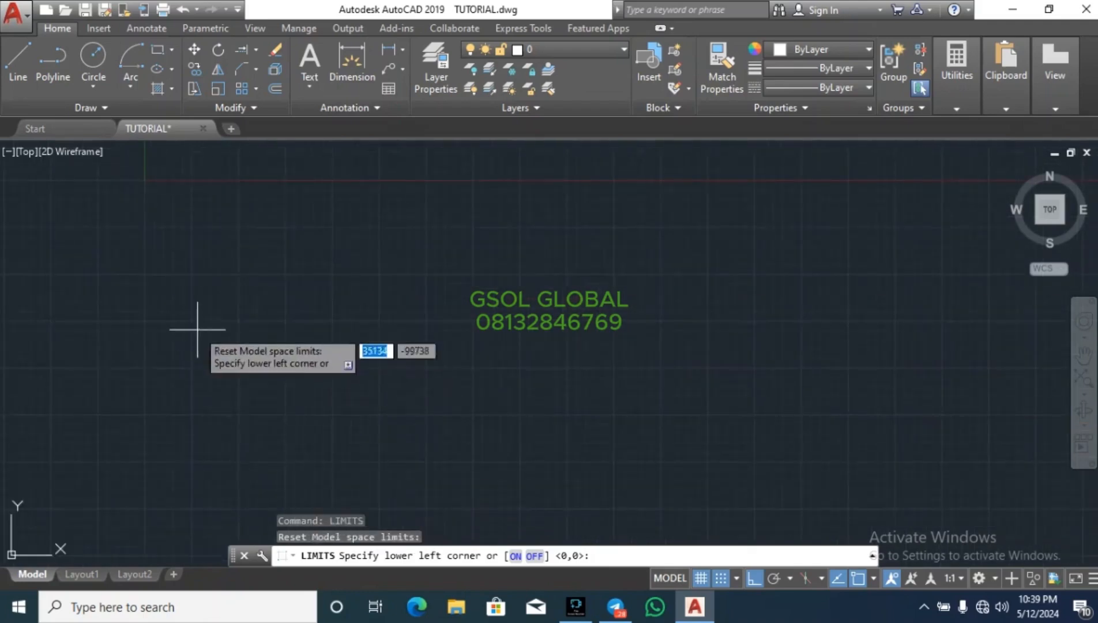
scroll(210, 432, down, 2)
scroll(196, 347, up, 4)
scroll(120, 261, up, 3)
scroll(239, 442, up, 3)
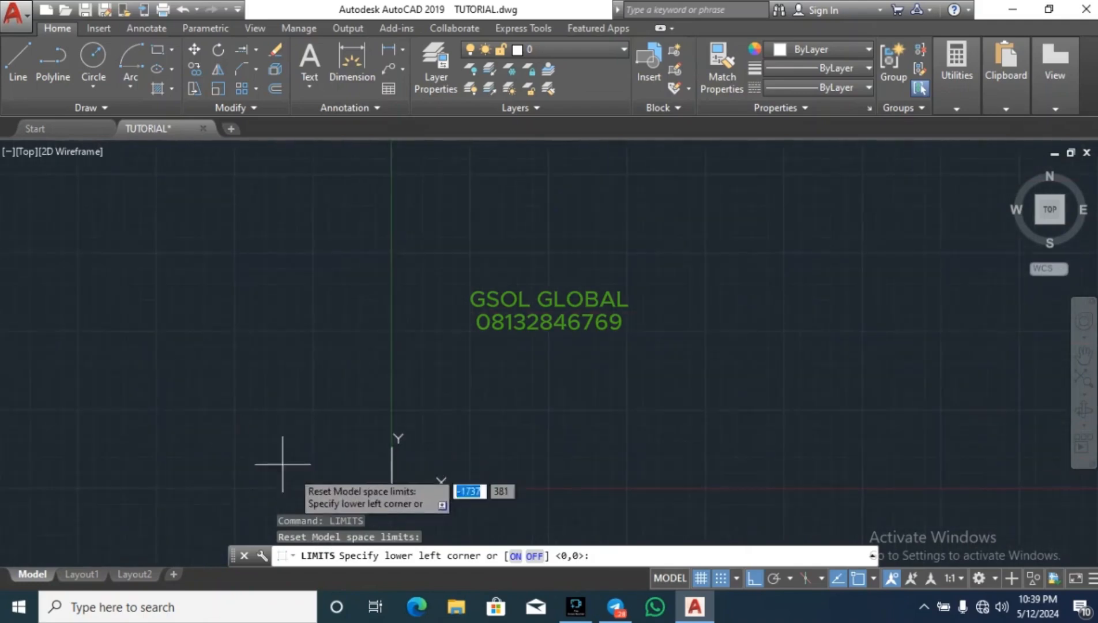
scroll(340, 407, down, 4)
scroll(356, 429, up, 6)
middle_drag(303, 361, 315, 320)
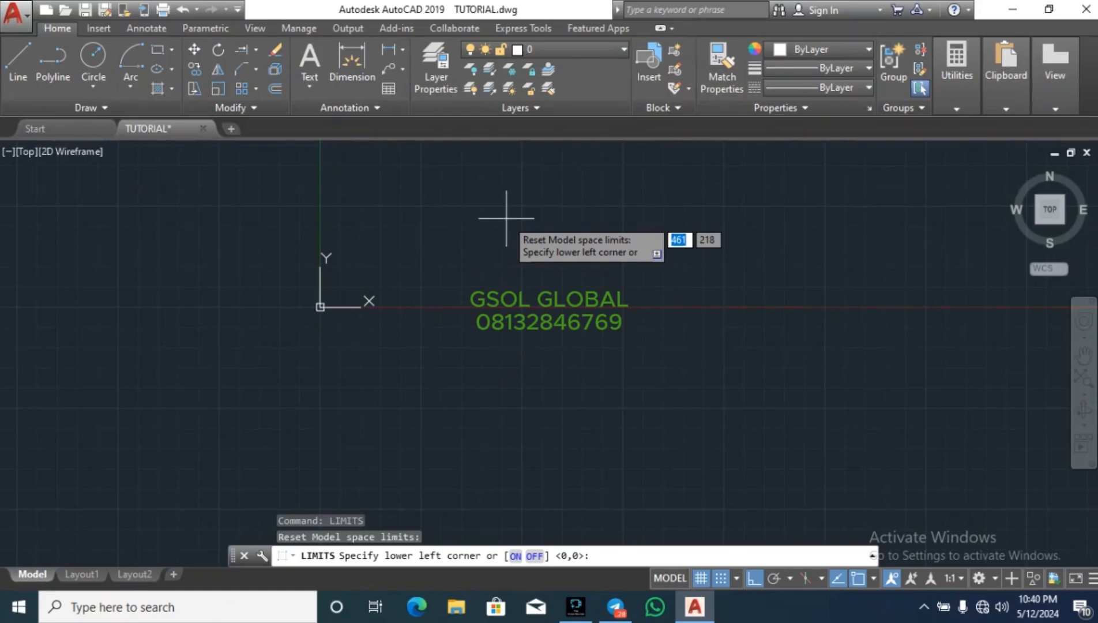
text(0)
key(Tab)
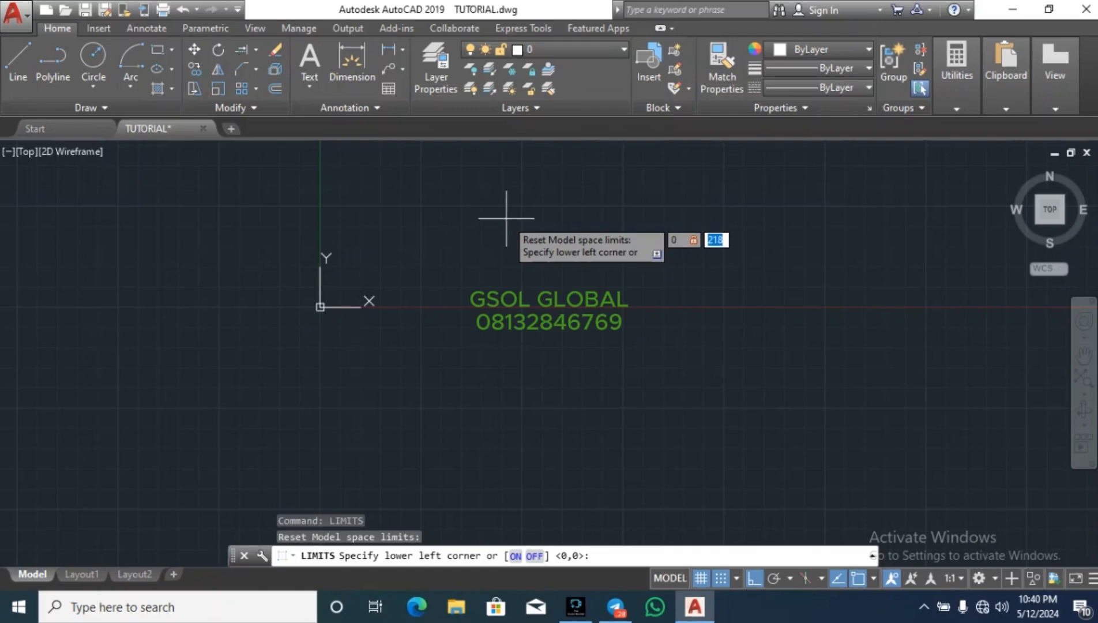
text(0)
key(Return)
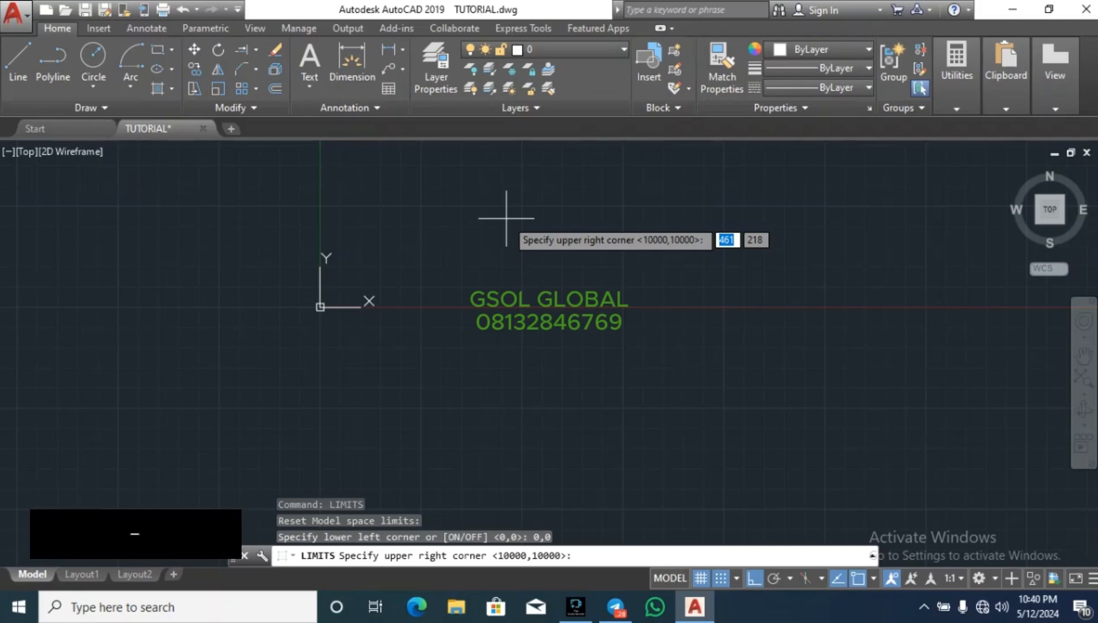
Step: Set the upper right corner of the model space limits to 10000,10000
text(100)
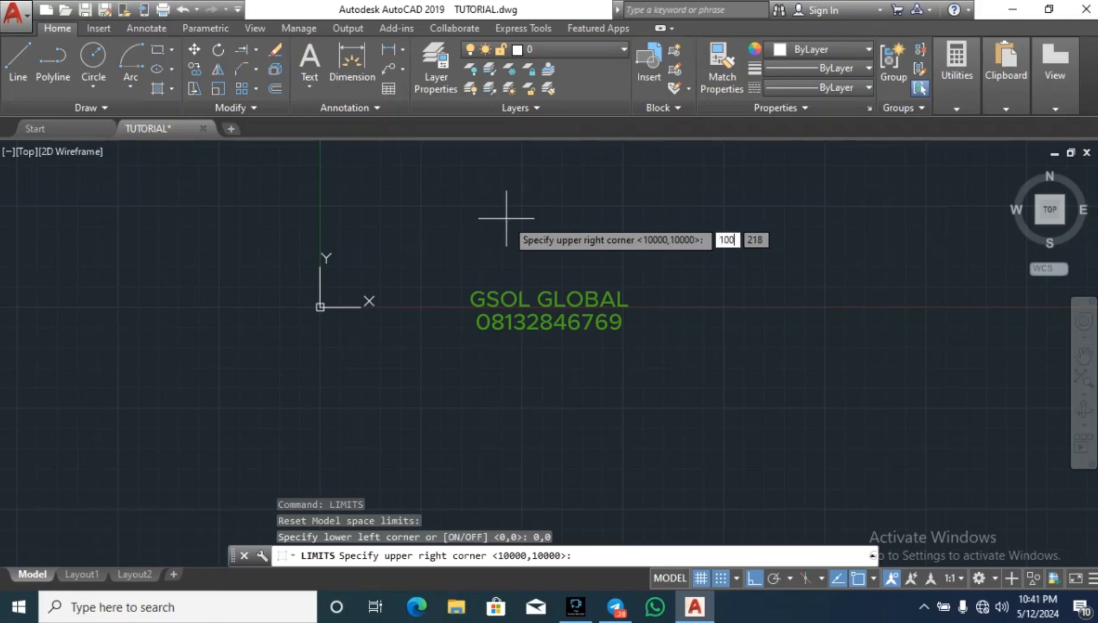
text(00)
key(Tab)
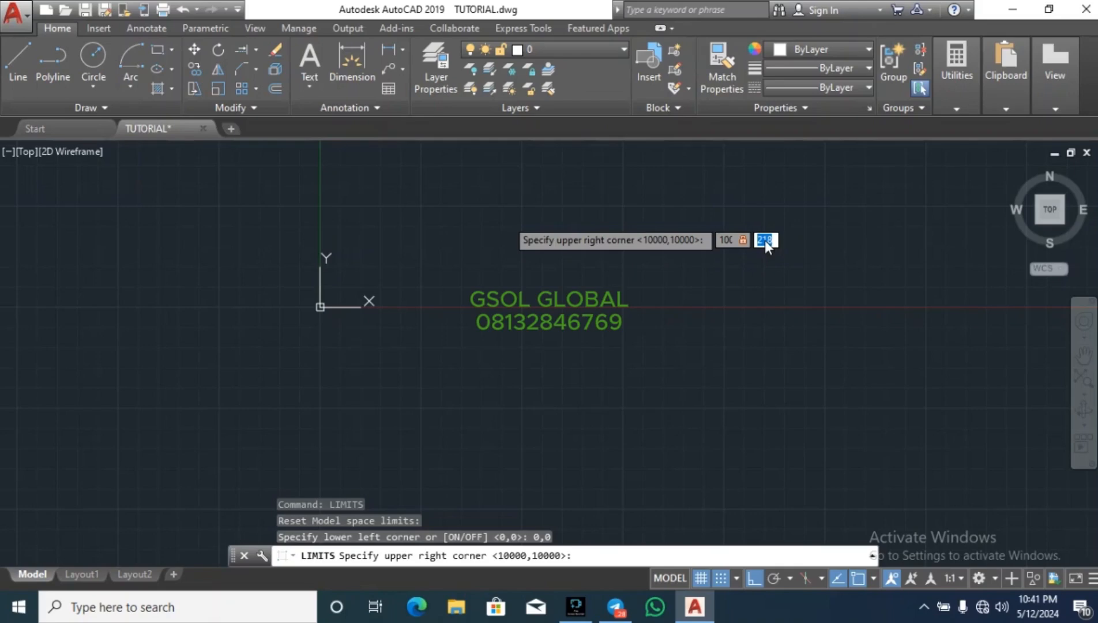
text(10000)
key(Return)
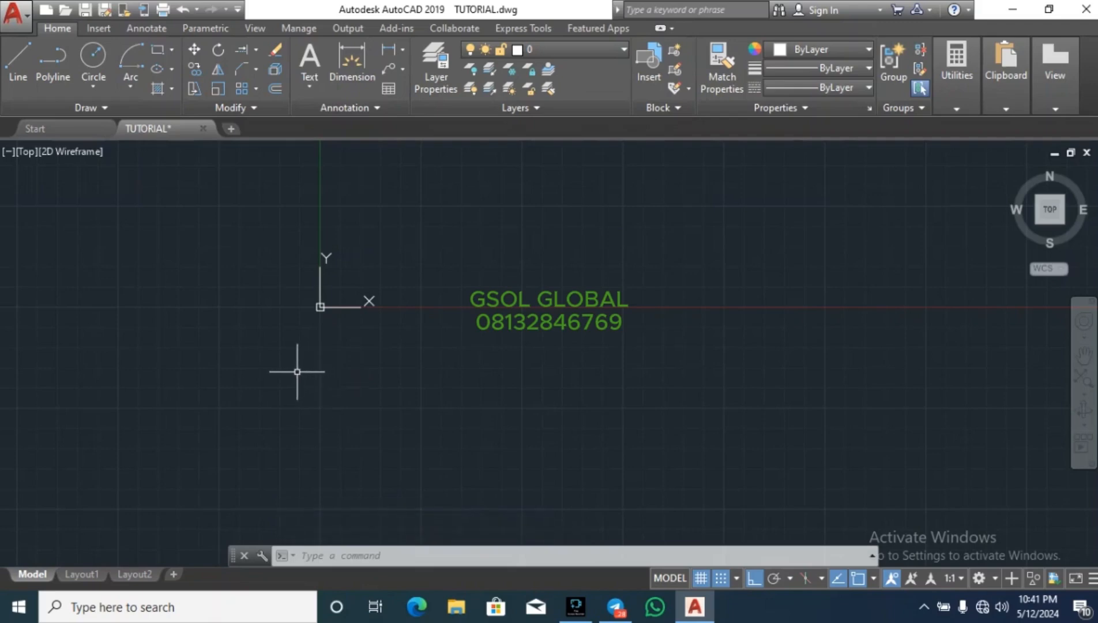
scroll(267, 409, down, 3)
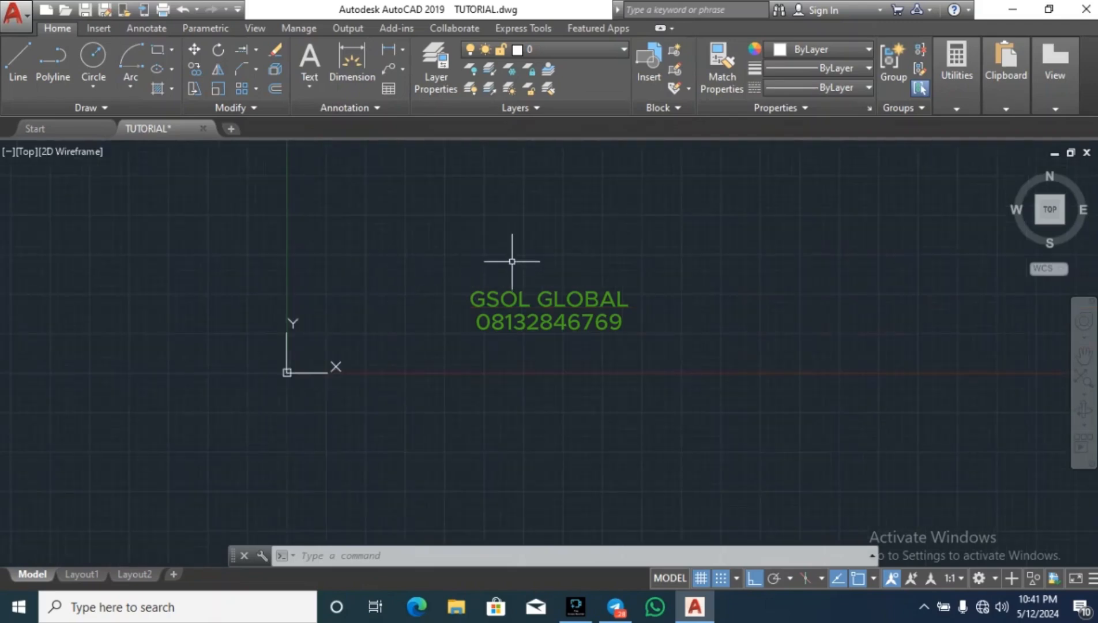
scroll(433, 225, up, 5)
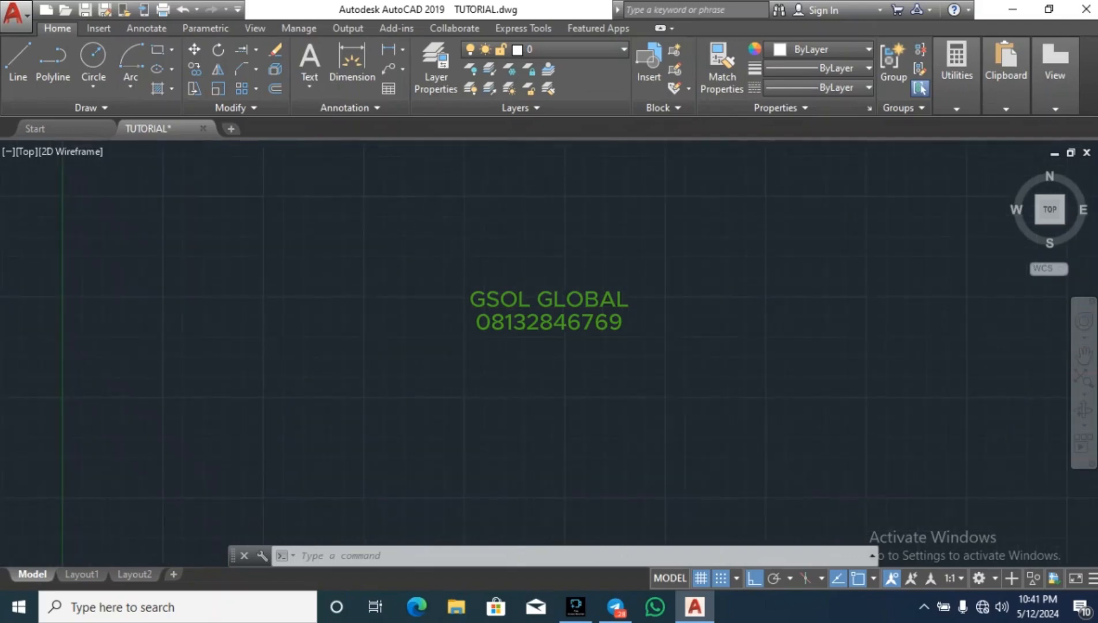
scroll(408, 239, down, 3)
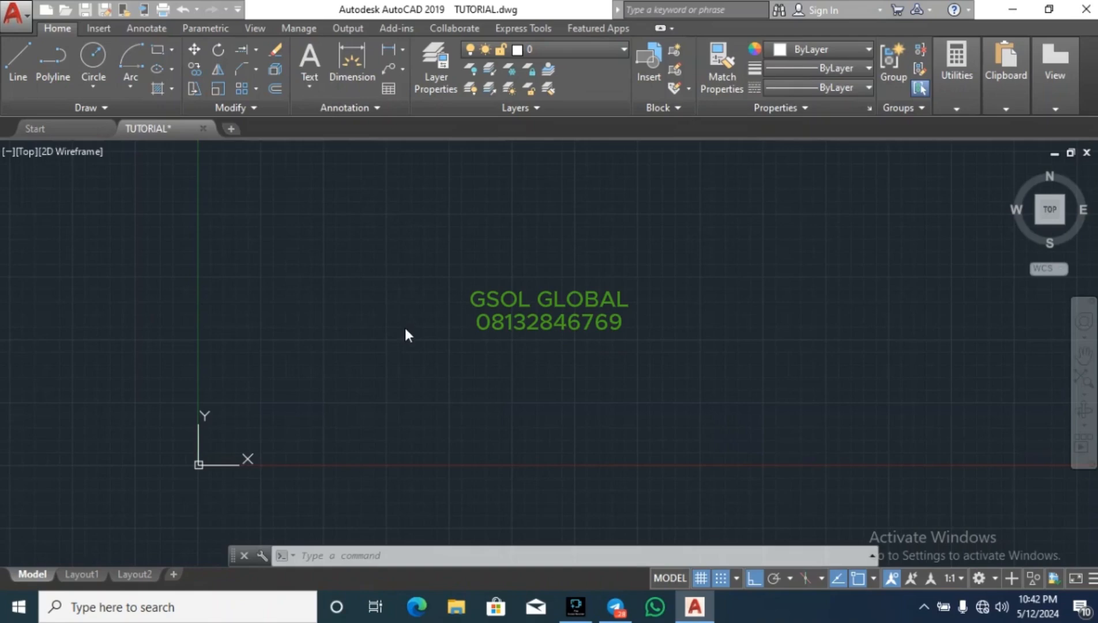
Step: Set the drawing grid spacing to 2 with the GRID command
key(Escape)
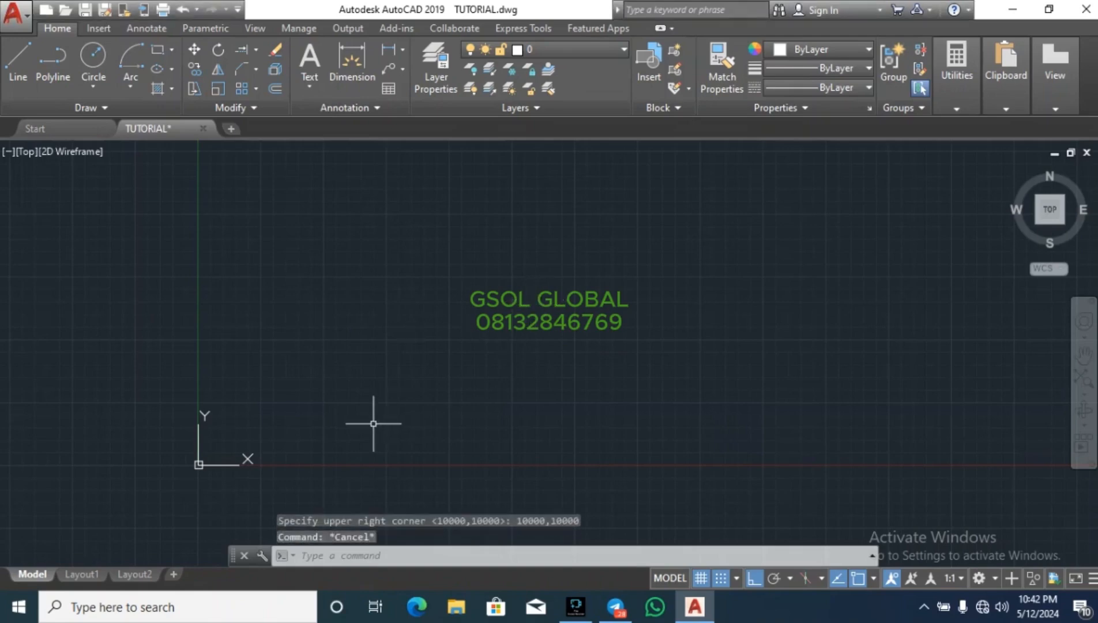
text(GRID)
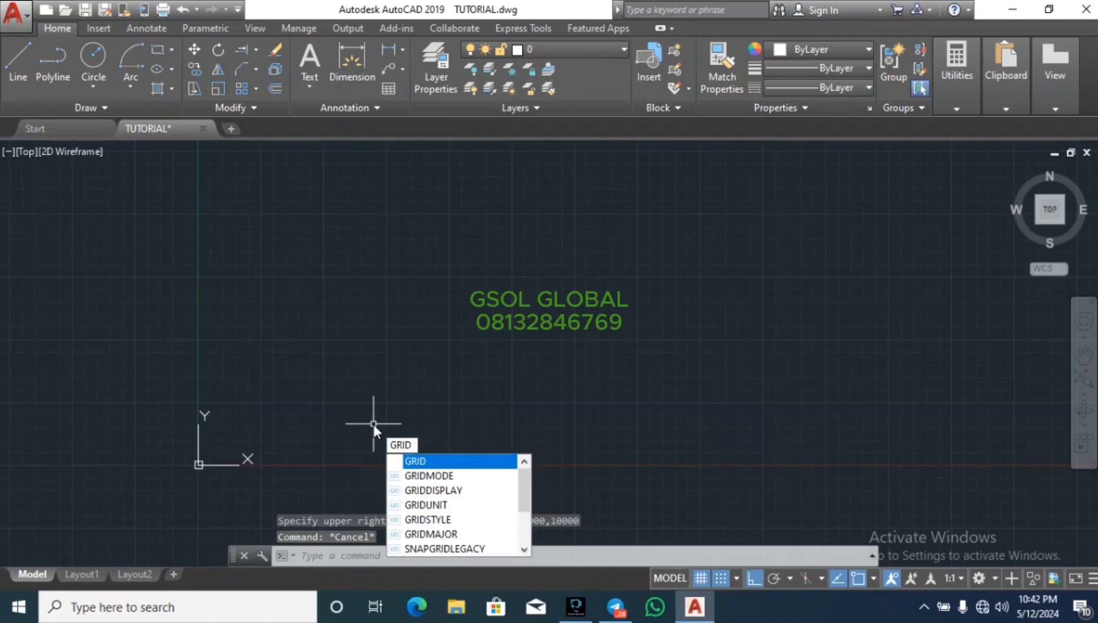
key(Return)
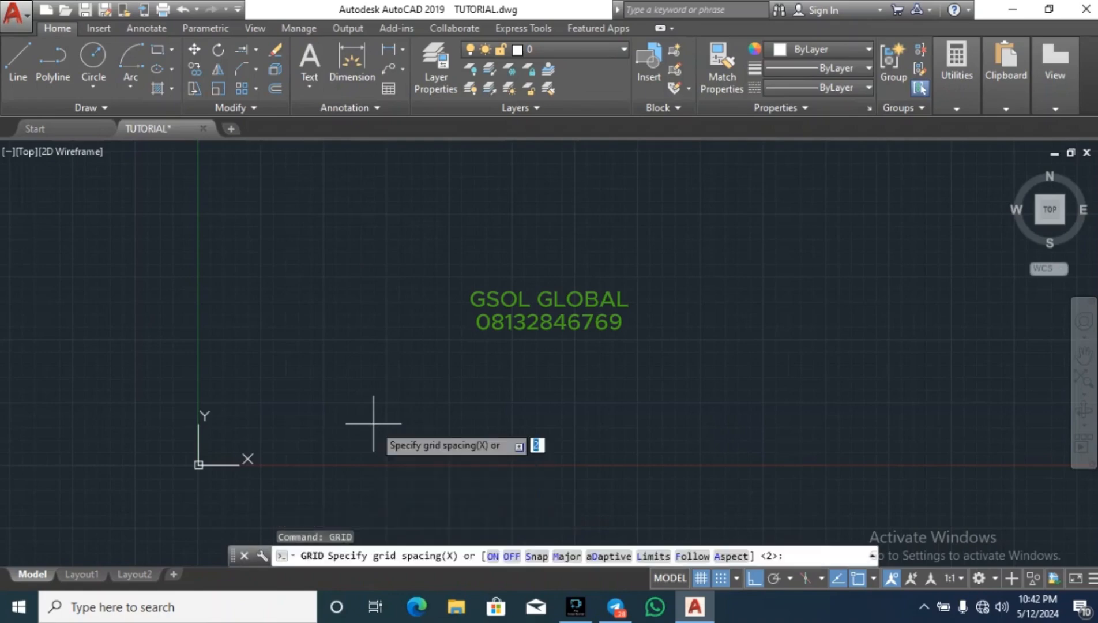
text(2)
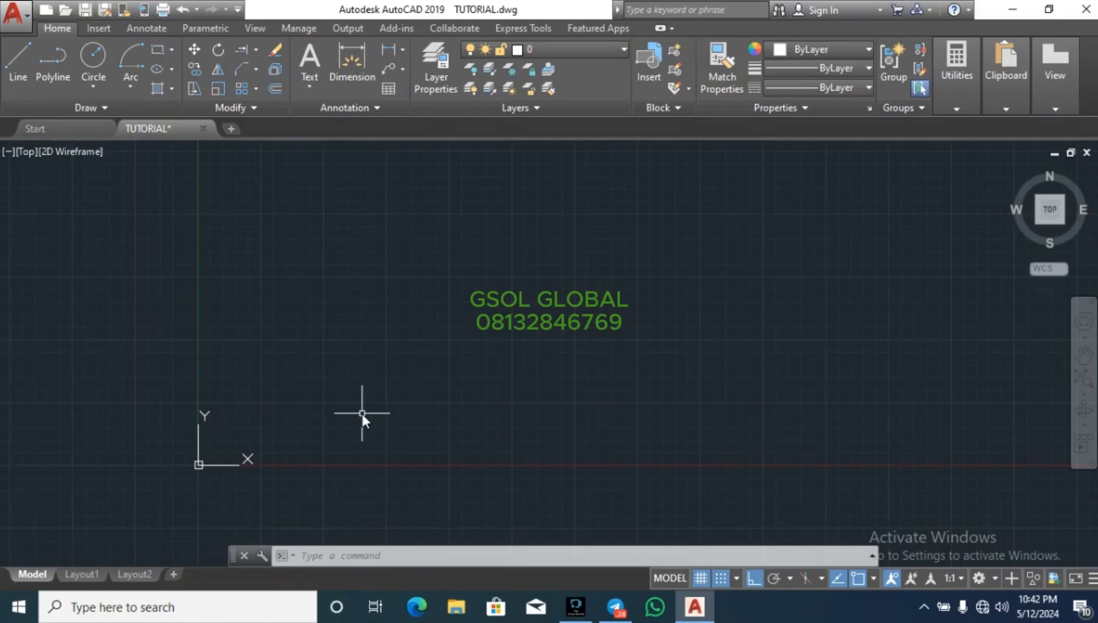
Step: Run the ZOOM command with the All option to fit the whole drawing area in the view
text(ZOmm)
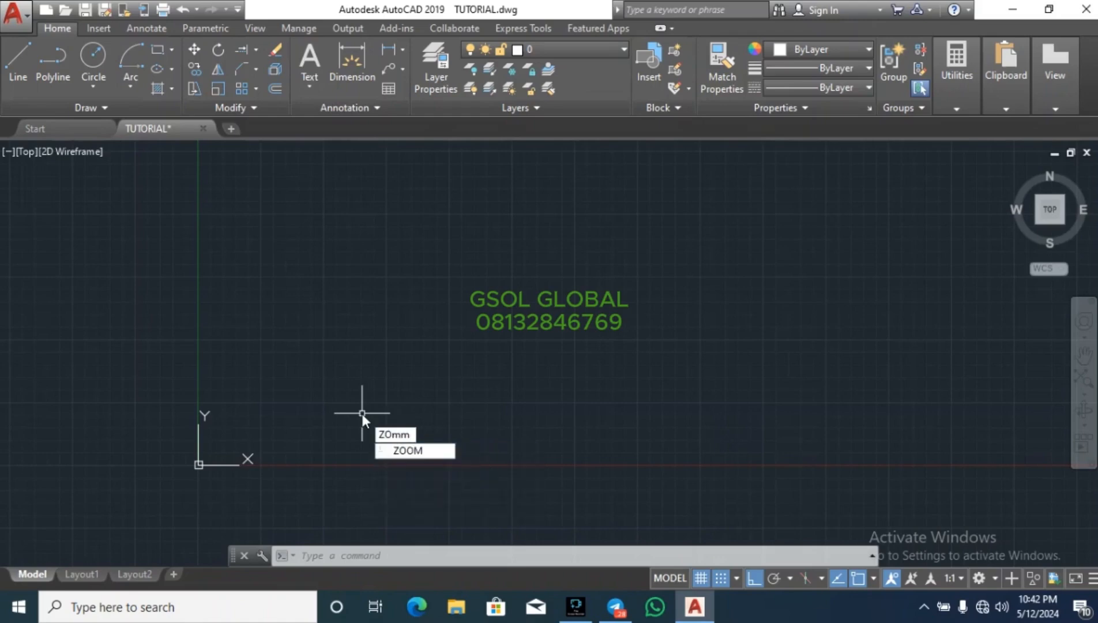
key(BackSpace)
key(BackSpace)
key(BackSpace)
key(BackSpace)
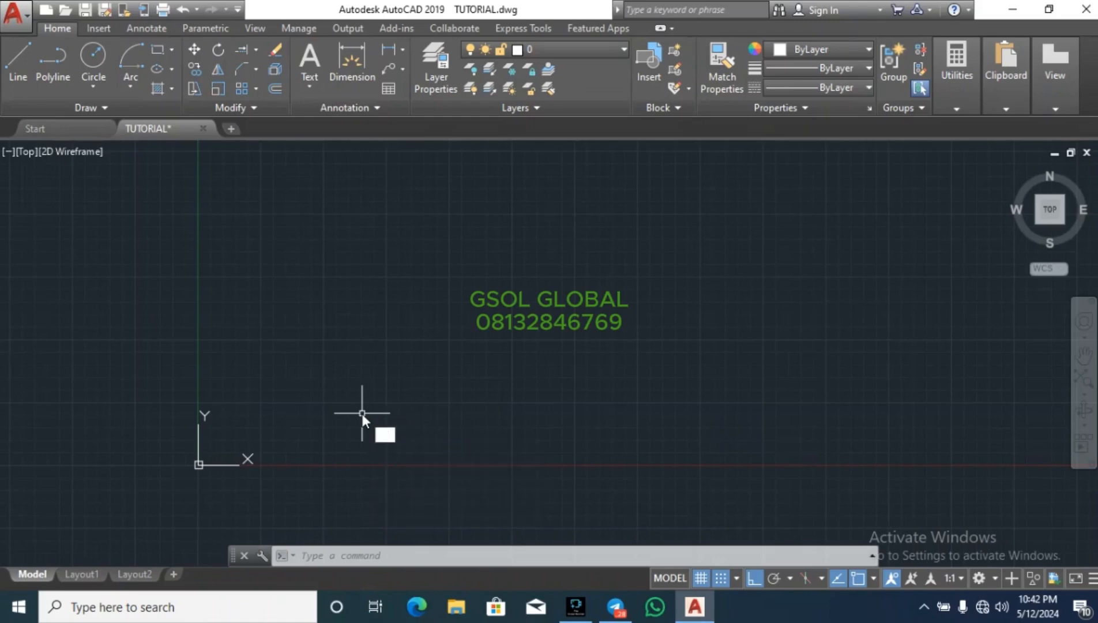
text(ZO)
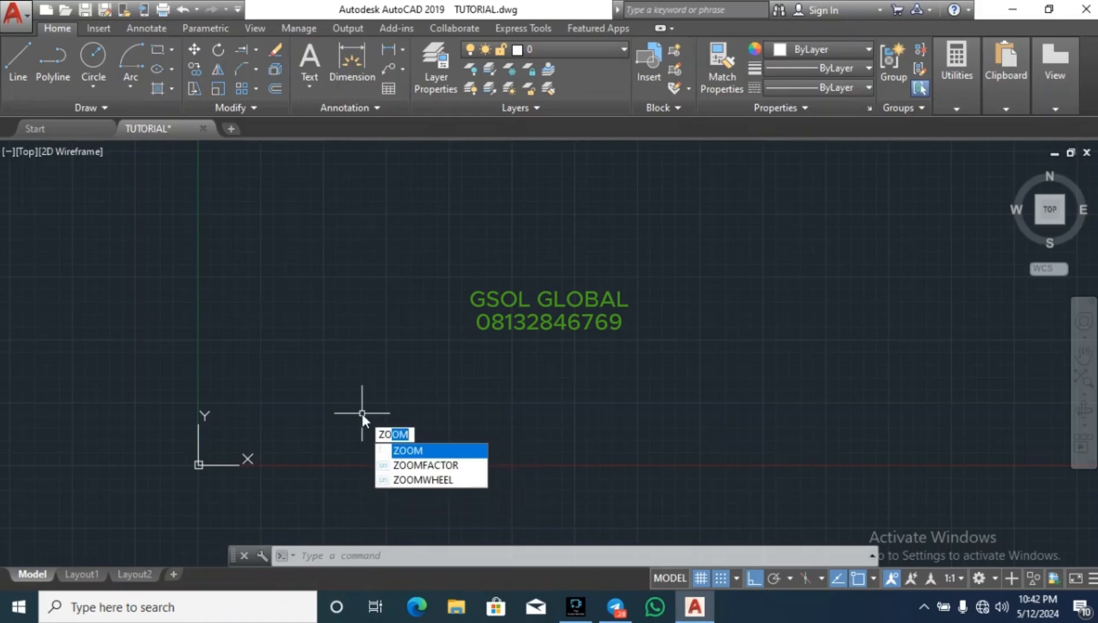
text(mm)
key(BackSpace)
key(BackSpace)
text(OM)
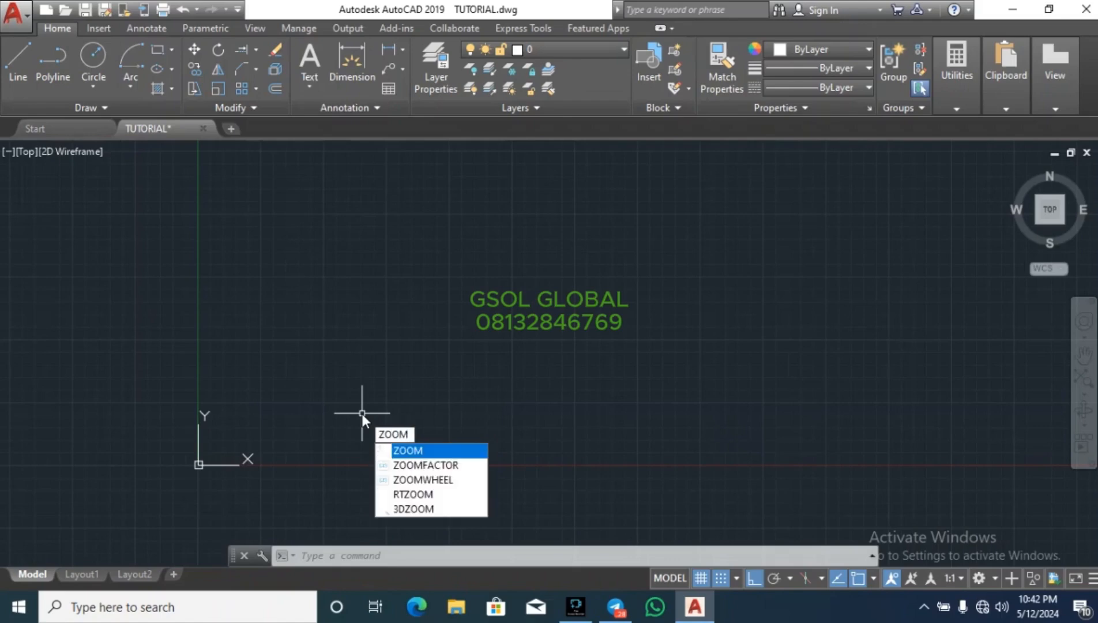
key(Return)
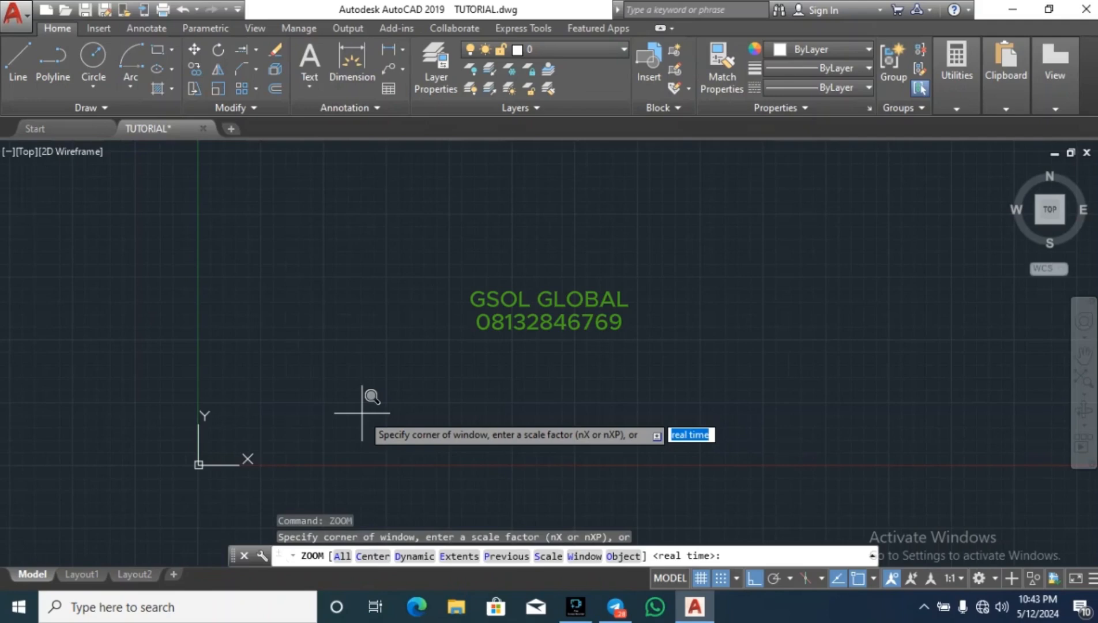
text(all)
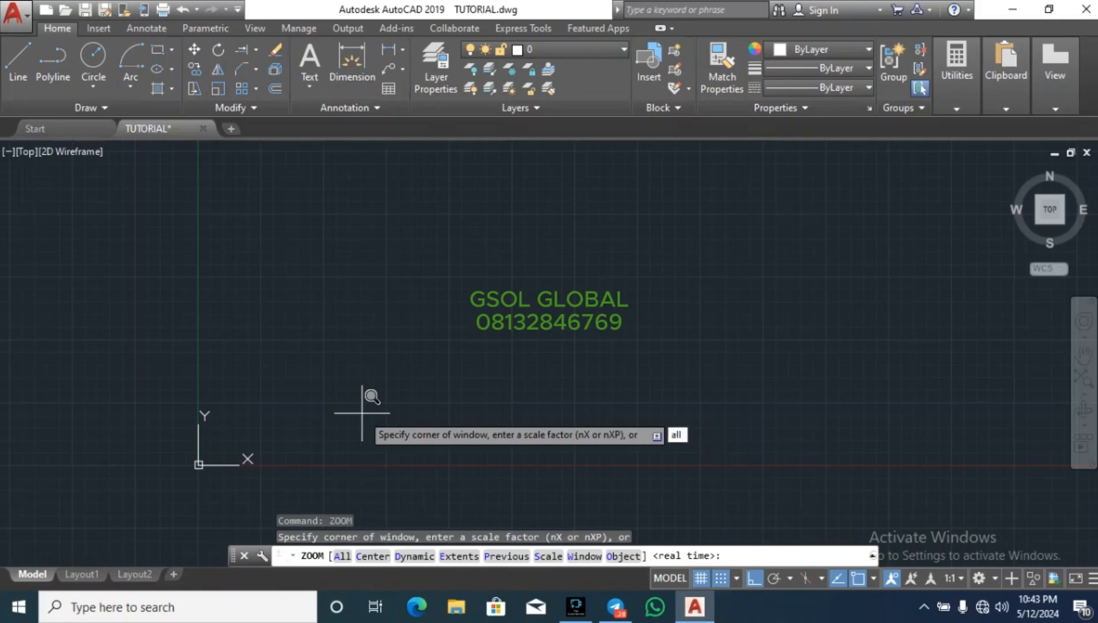
key(Return)
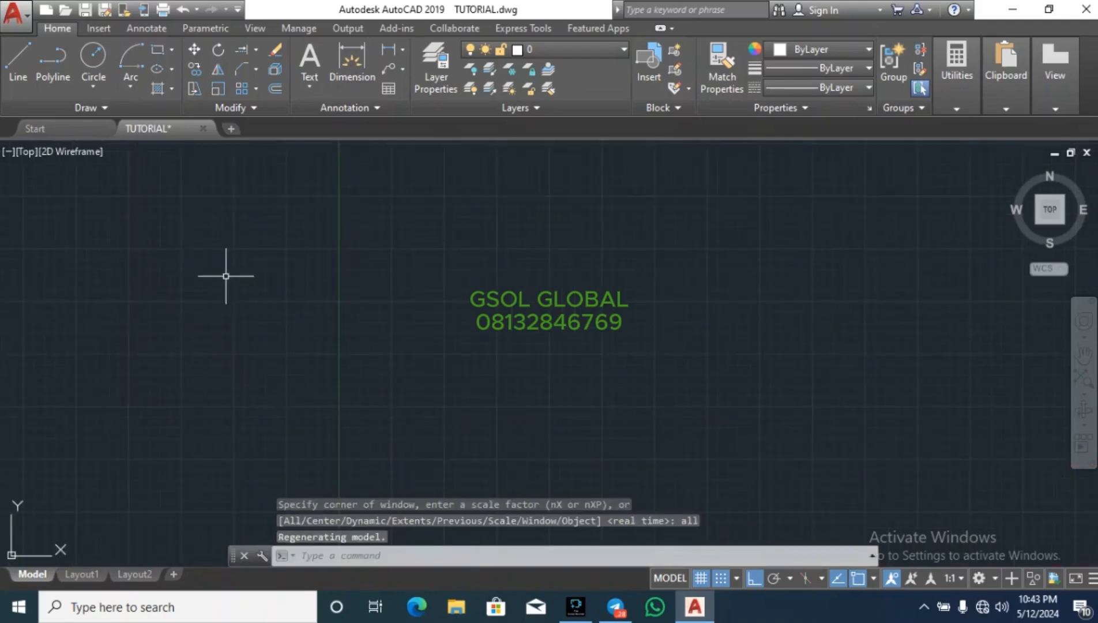
scroll(223, 265, down, 4)
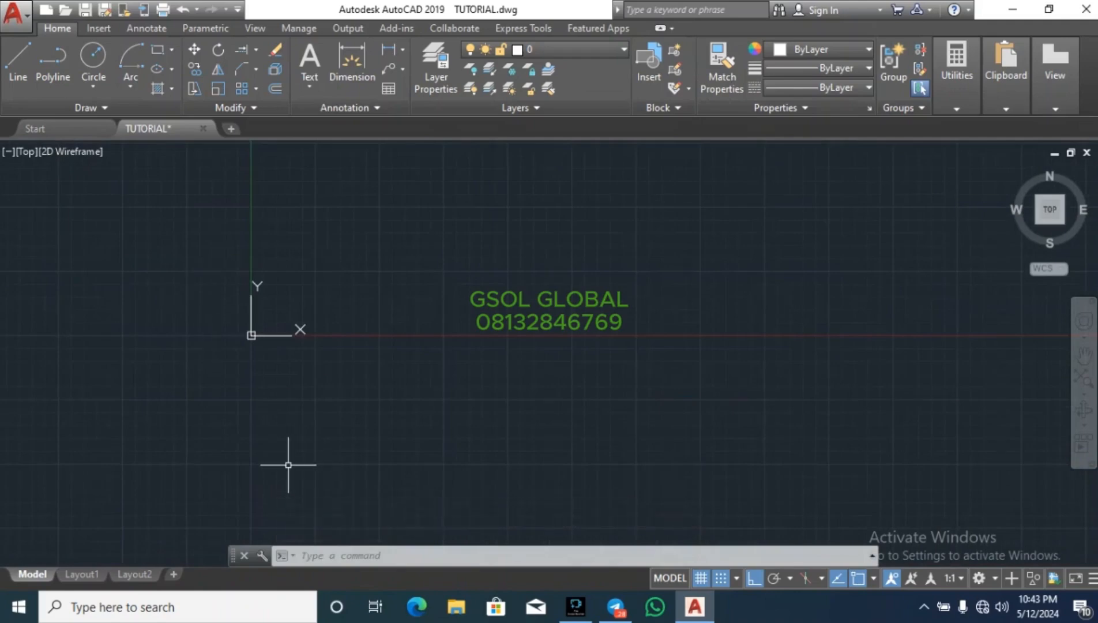
scroll(289, 461, down, 2)
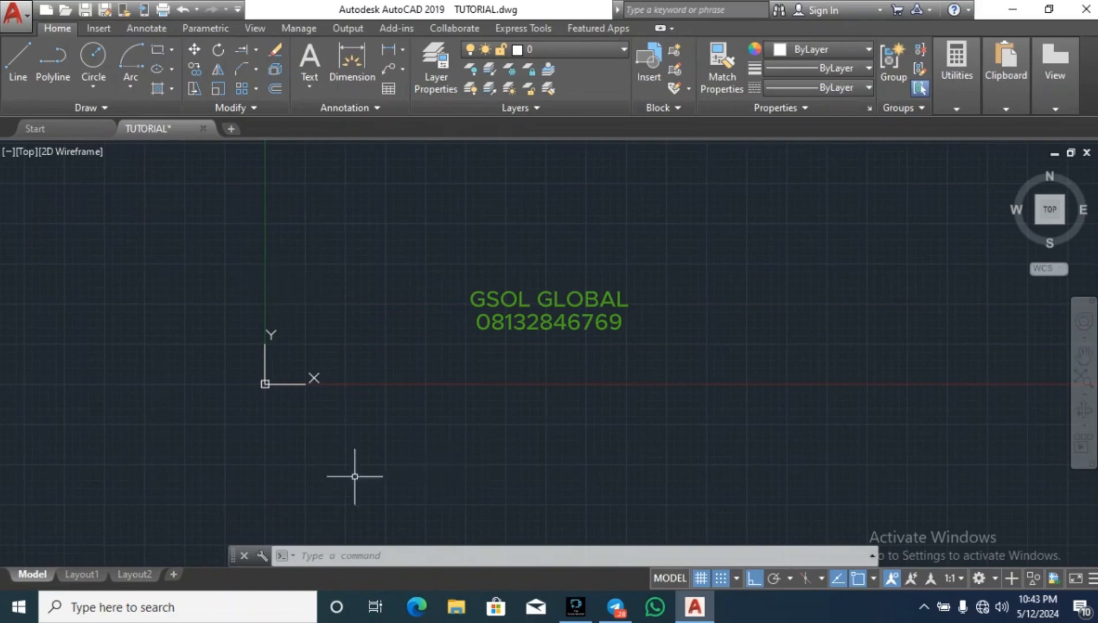
scroll(203, 536, down, 3)
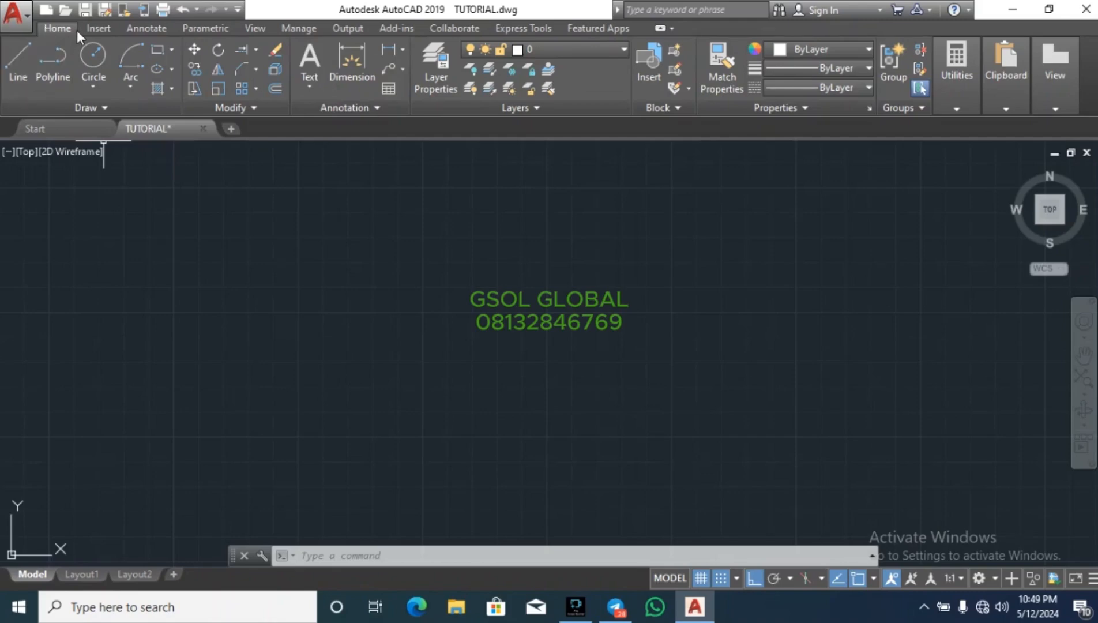
Step: Look through every ribbon category of tools from Insert to Featured Apps, and return to the Home tools
click(100, 30)
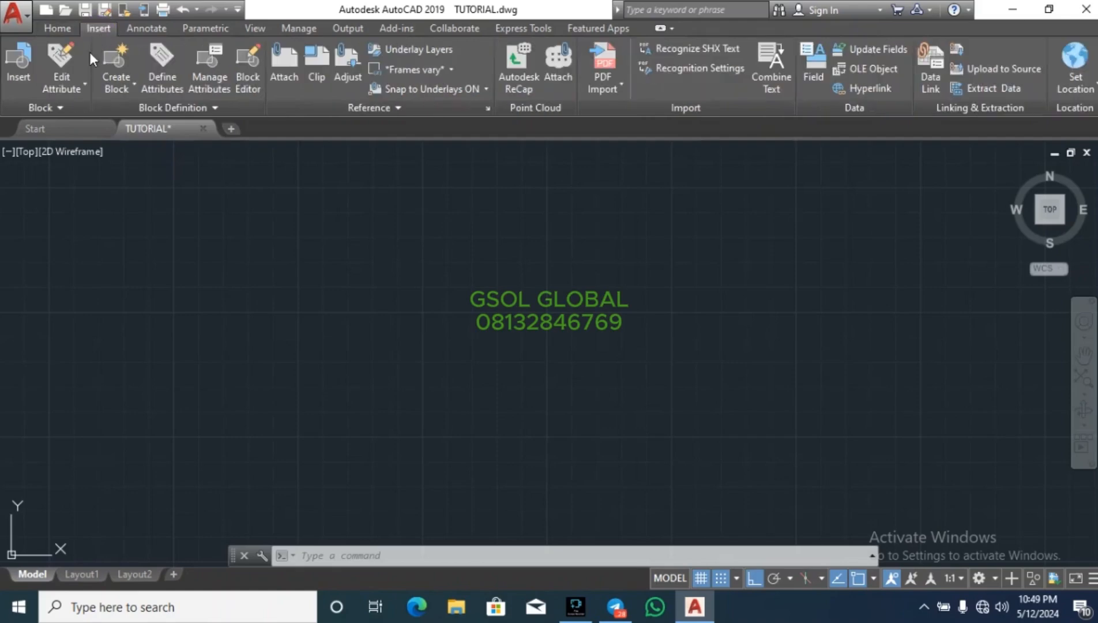
click(148, 30)
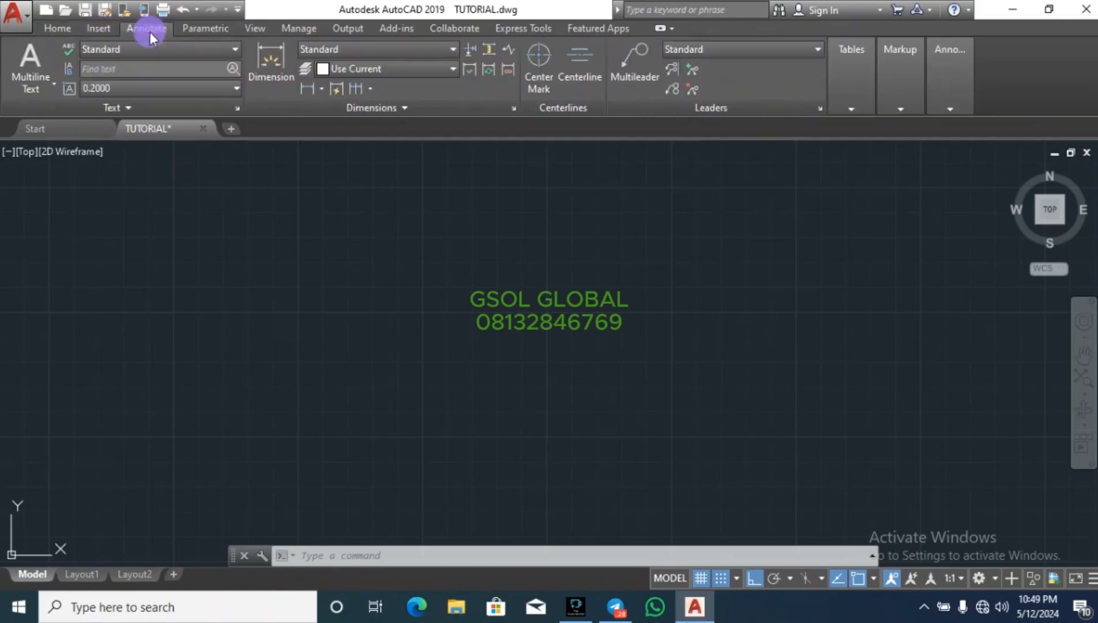
click(203, 33)
click(261, 28)
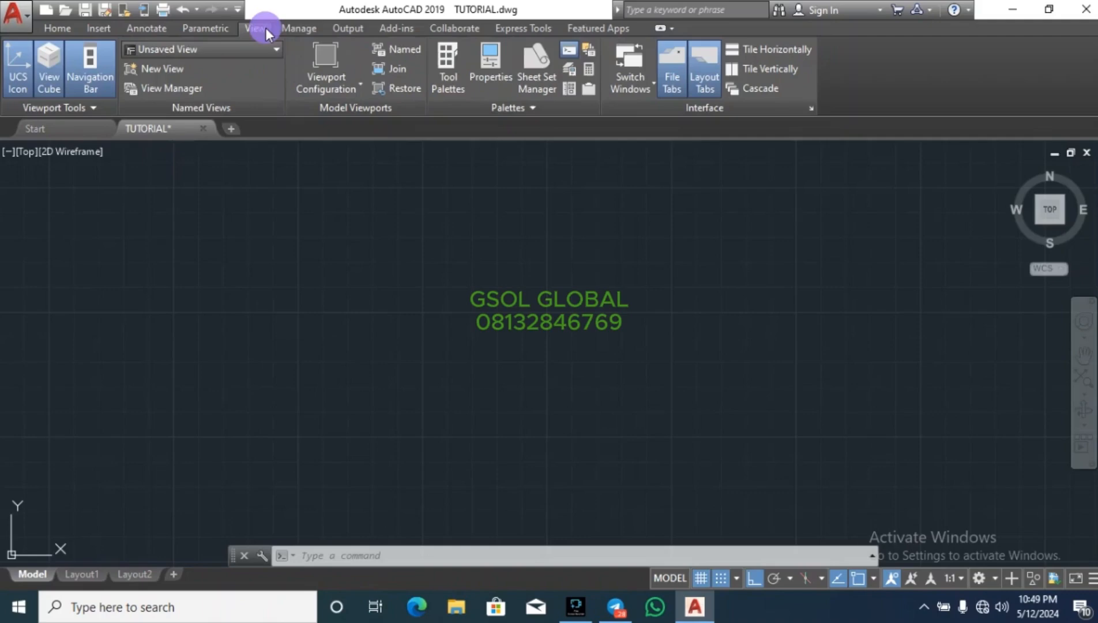
click(296, 30)
click(339, 31)
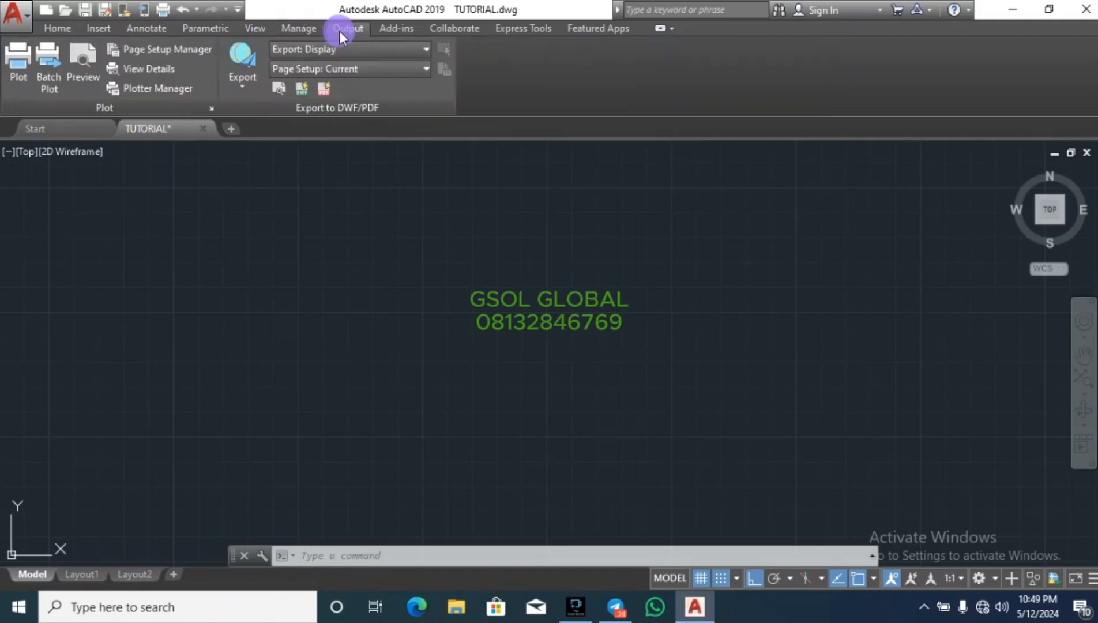
click(389, 30)
click(448, 30)
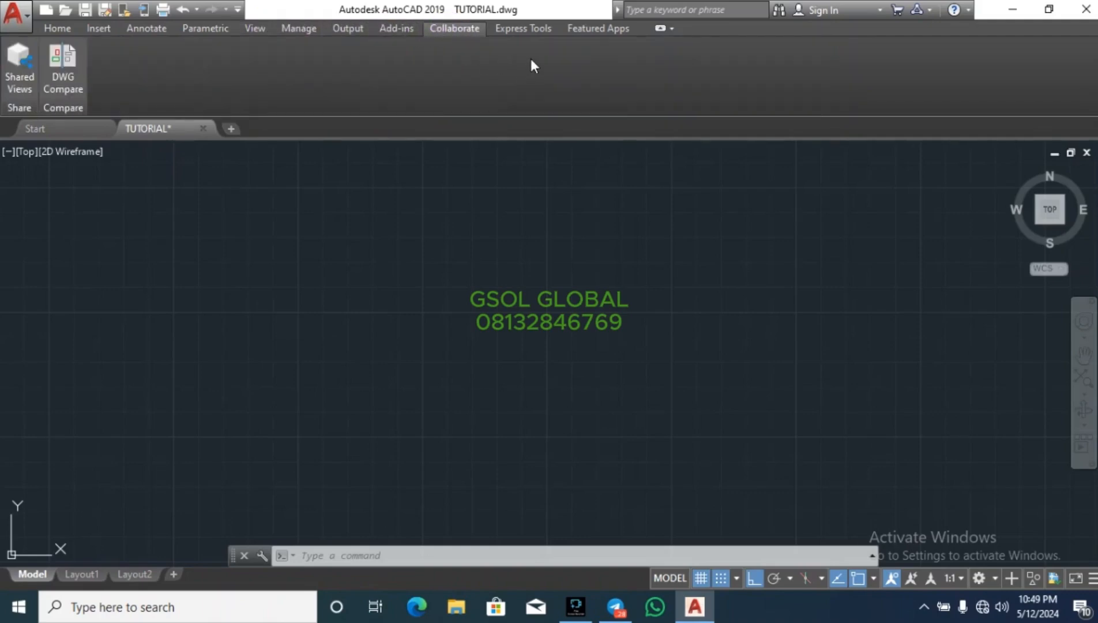
click(535, 28)
click(614, 30)
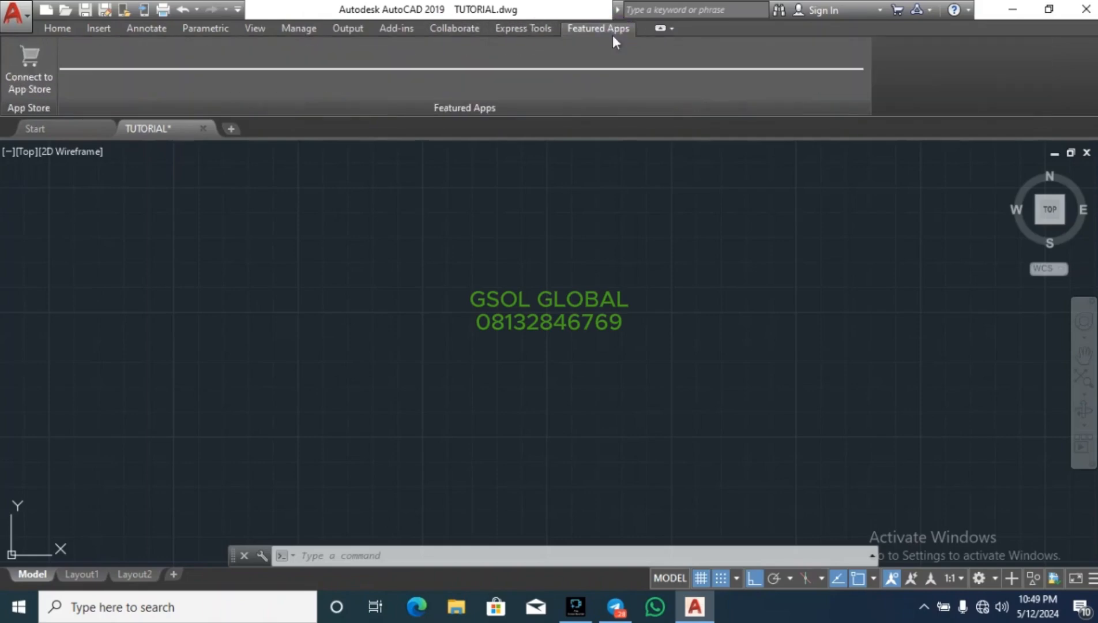
click(57, 27)
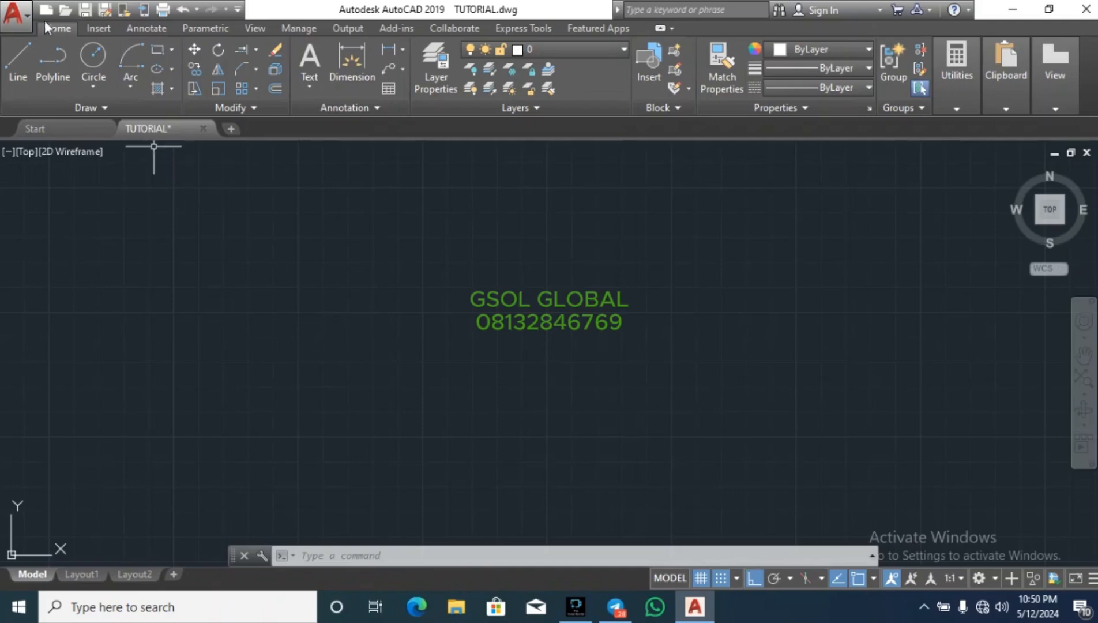
Step: Review the Annotate, Insert and Output tools again, and examine the Clipboard and View groups of the Home tools
click(156, 28)
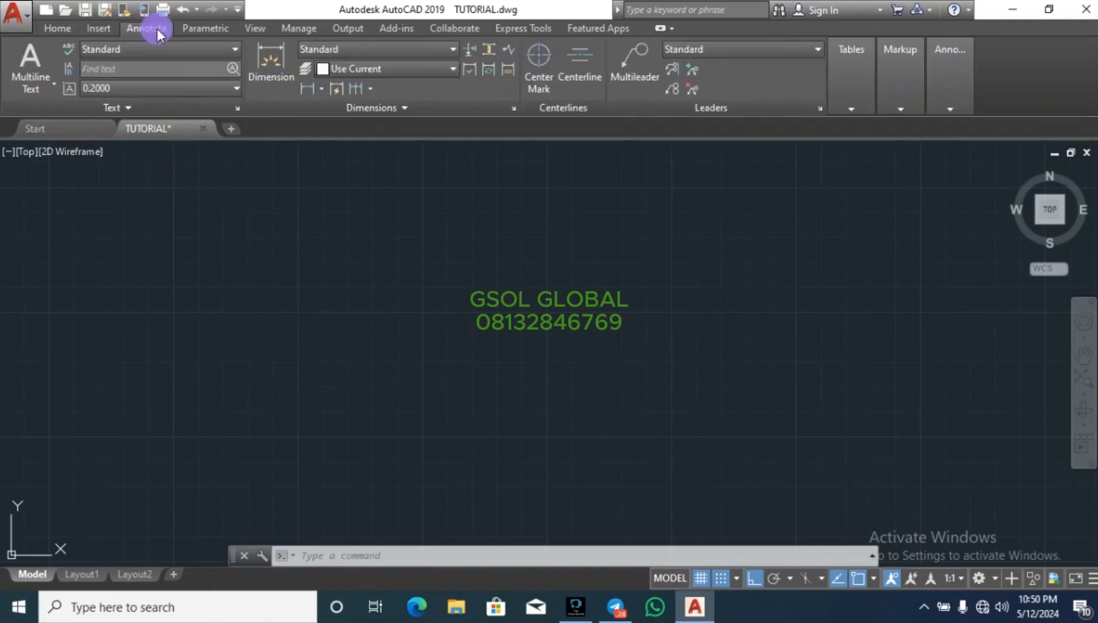
click(102, 30)
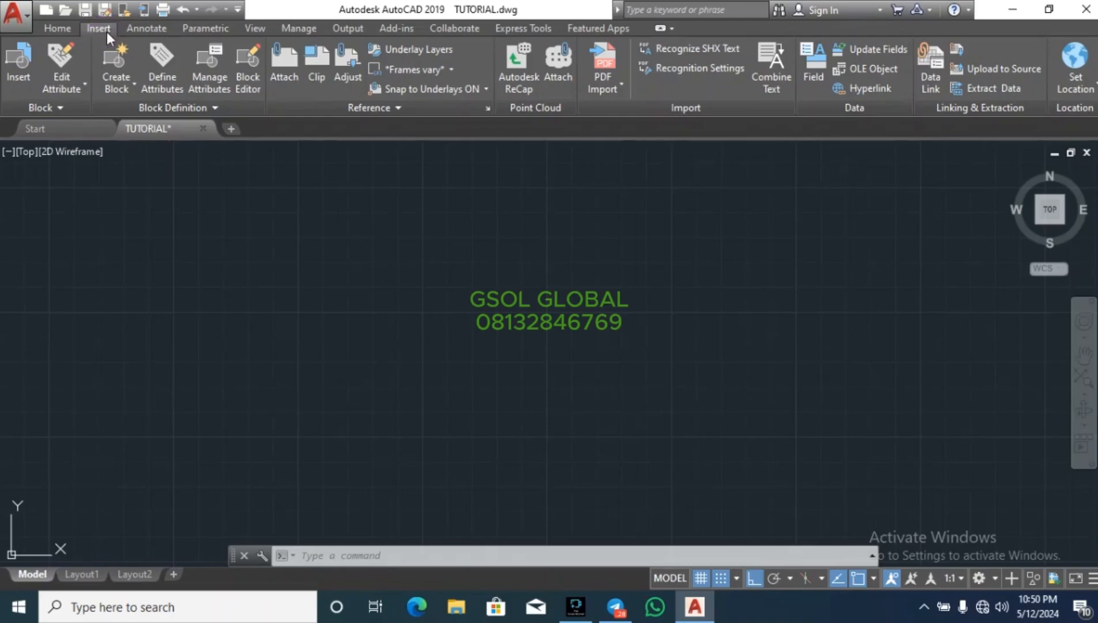
click(147, 32)
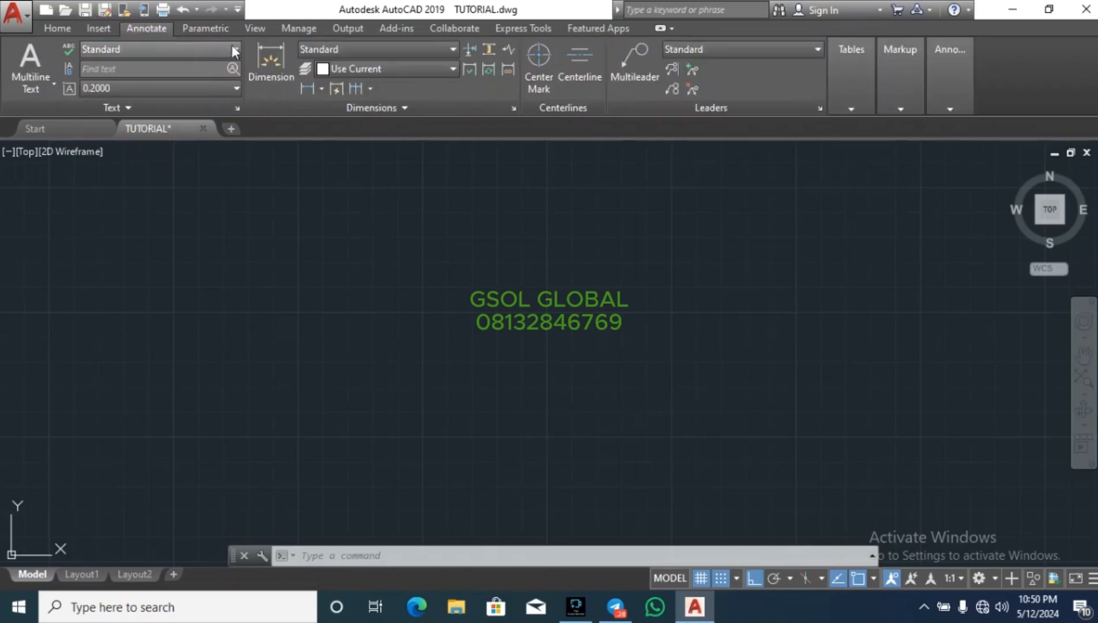
click(341, 30)
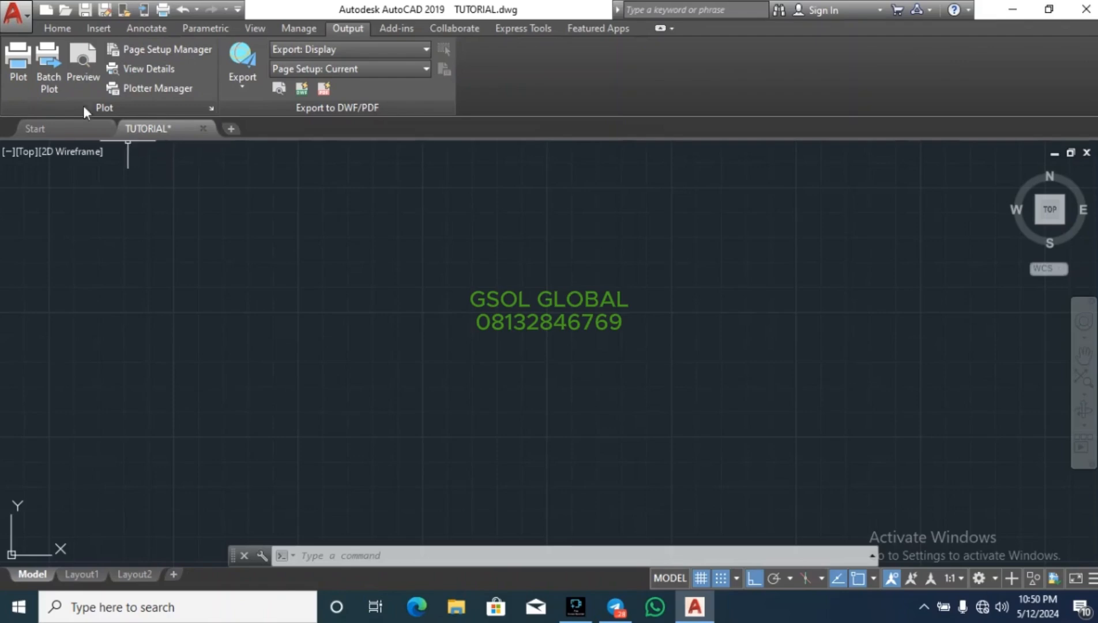
click(63, 28)
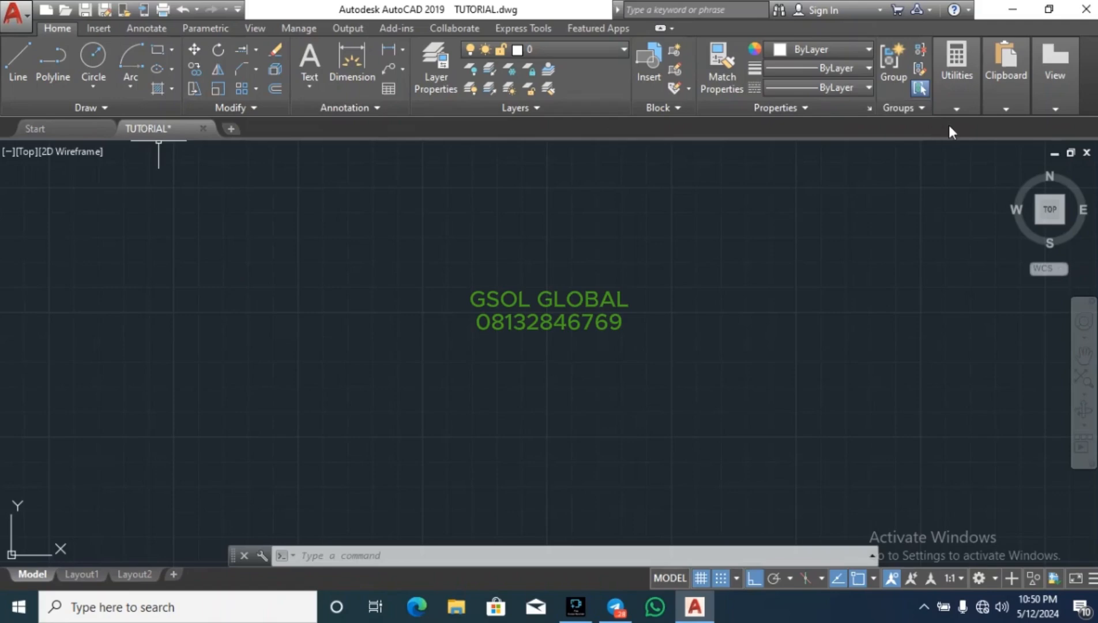
mouse_move(1000, 108)
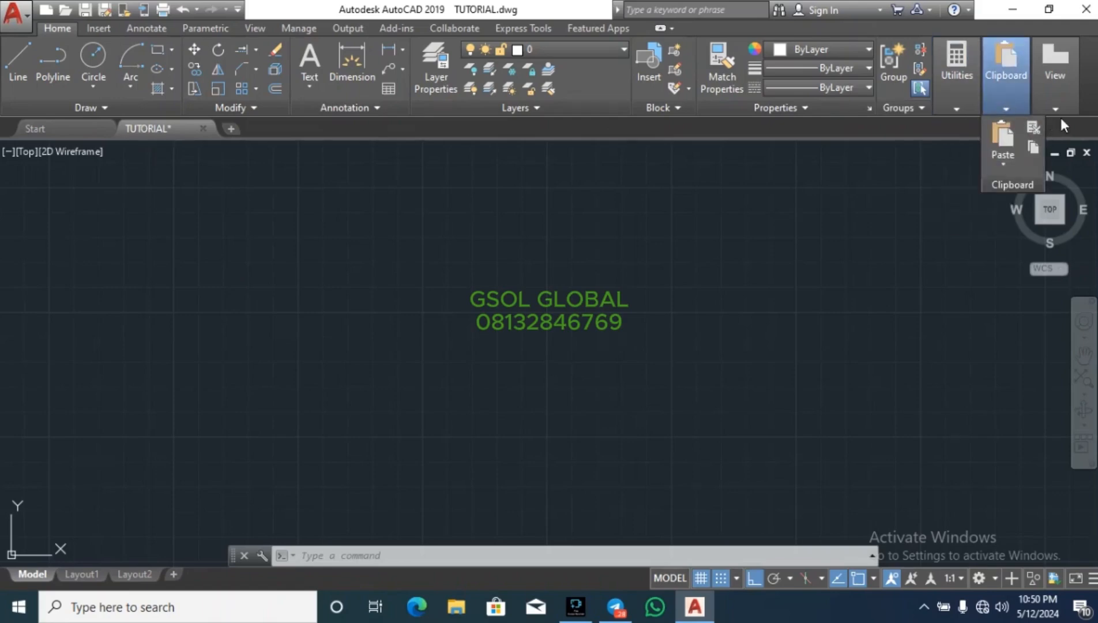
mouse_move(1057, 102)
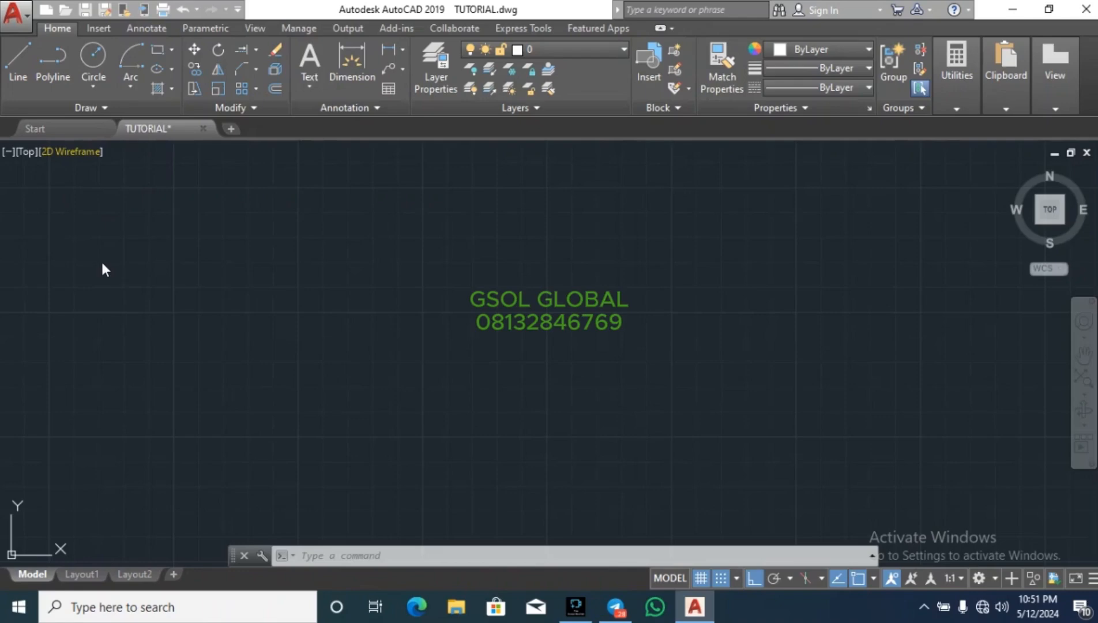
Step: Draw a closed horizontal rectangle from four connected straight segments with the Line tool and end the command
click(25, 68)
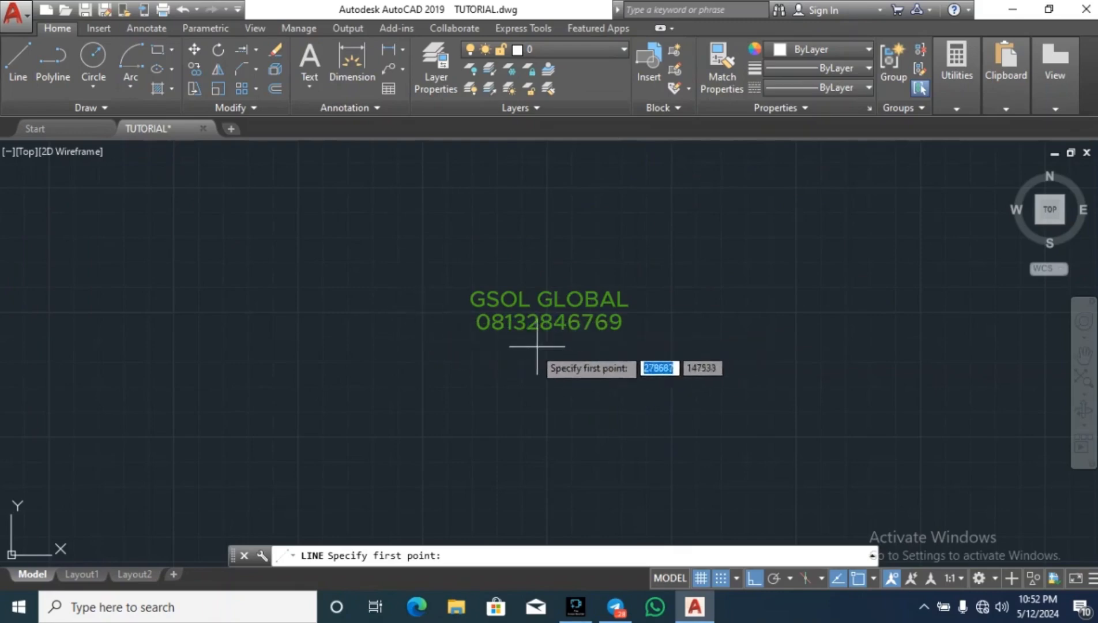
click(423, 310)
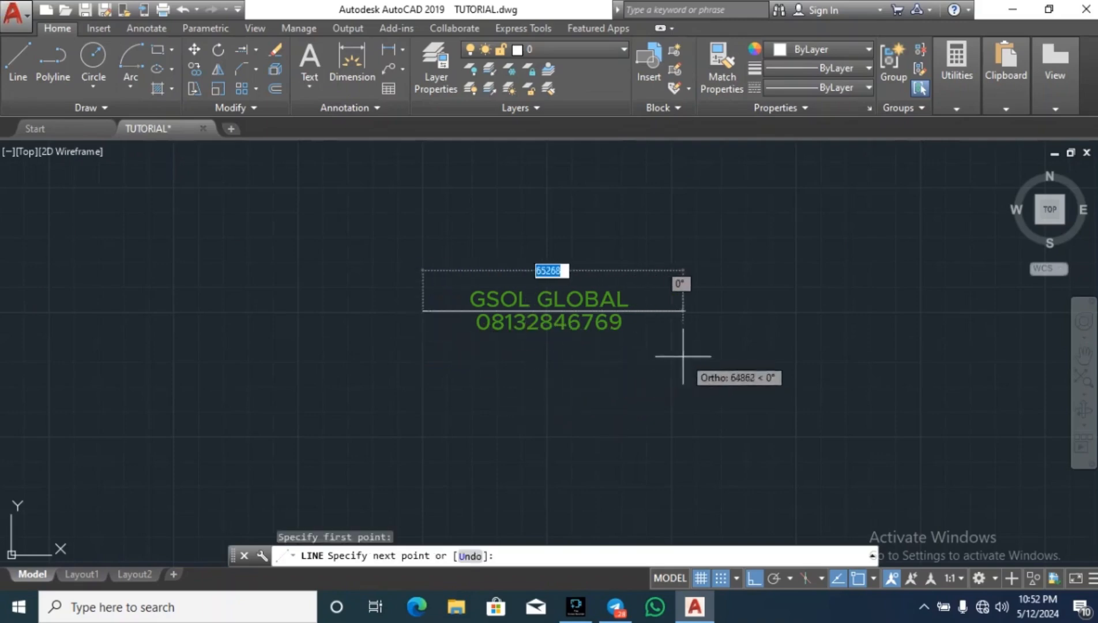
click(774, 311)
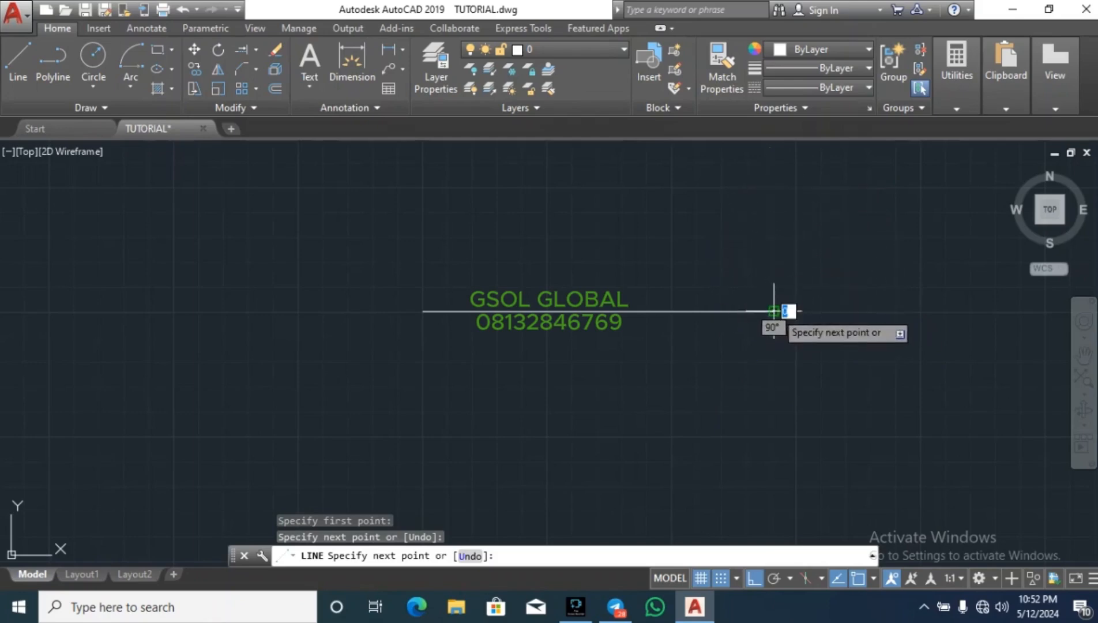
click(775, 154)
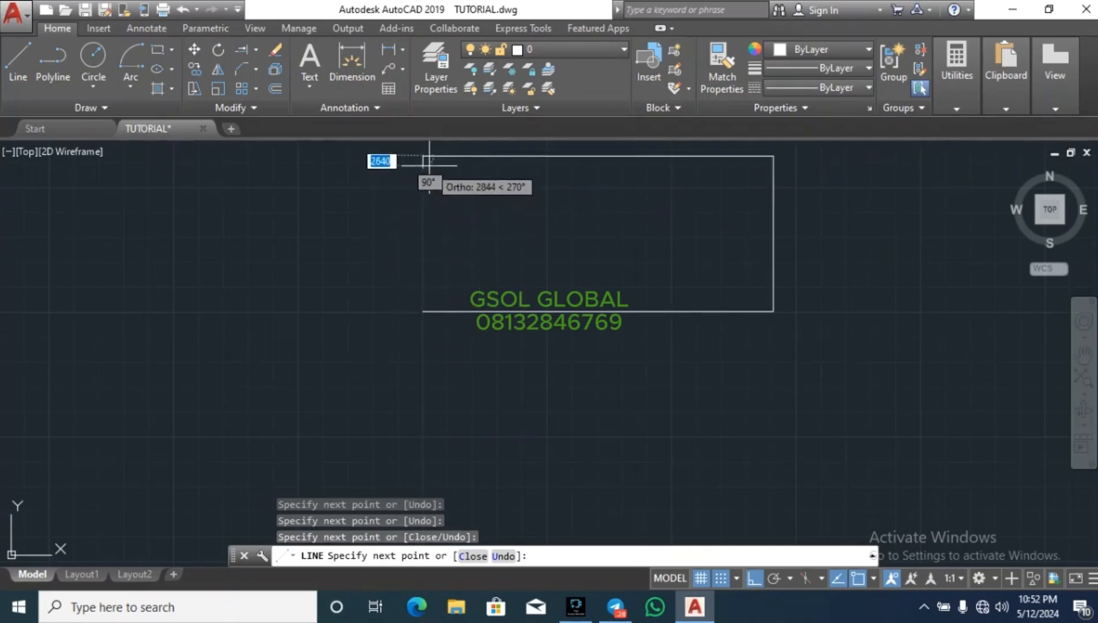
click(423, 157)
click(423, 312)
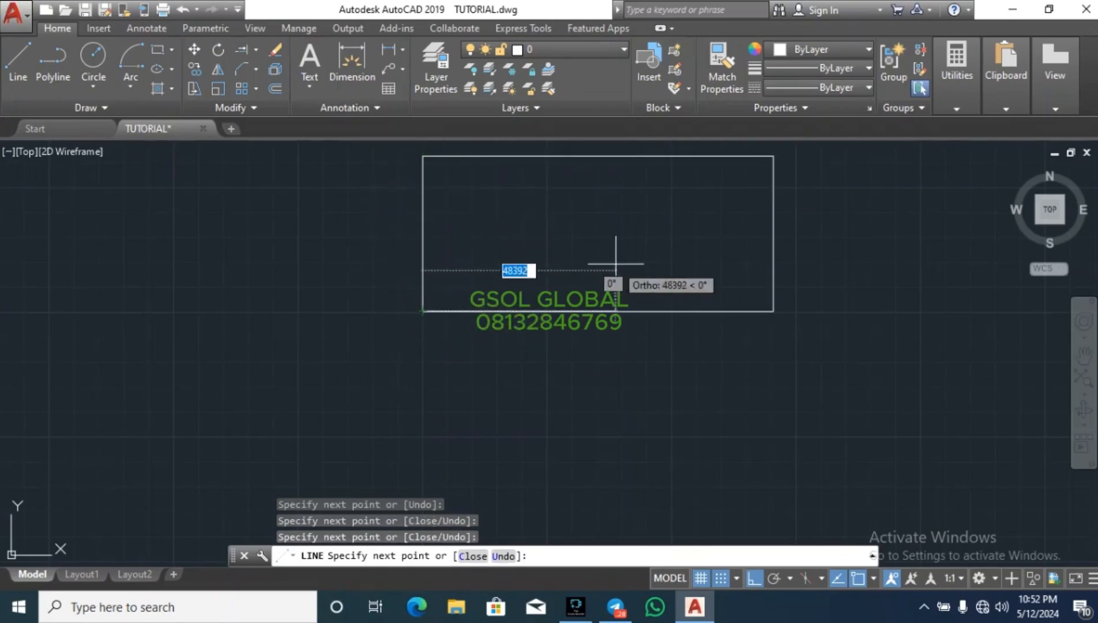
key(Escape)
key(Escape)
scroll(484, 329, down, 3)
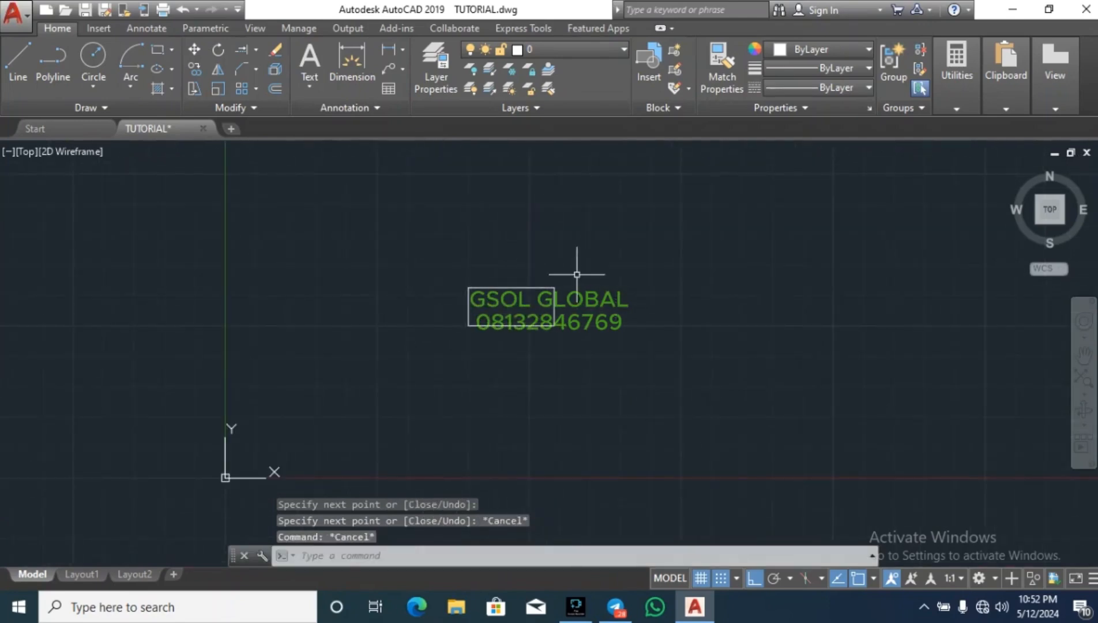
scroll(553, 317, up, 4)
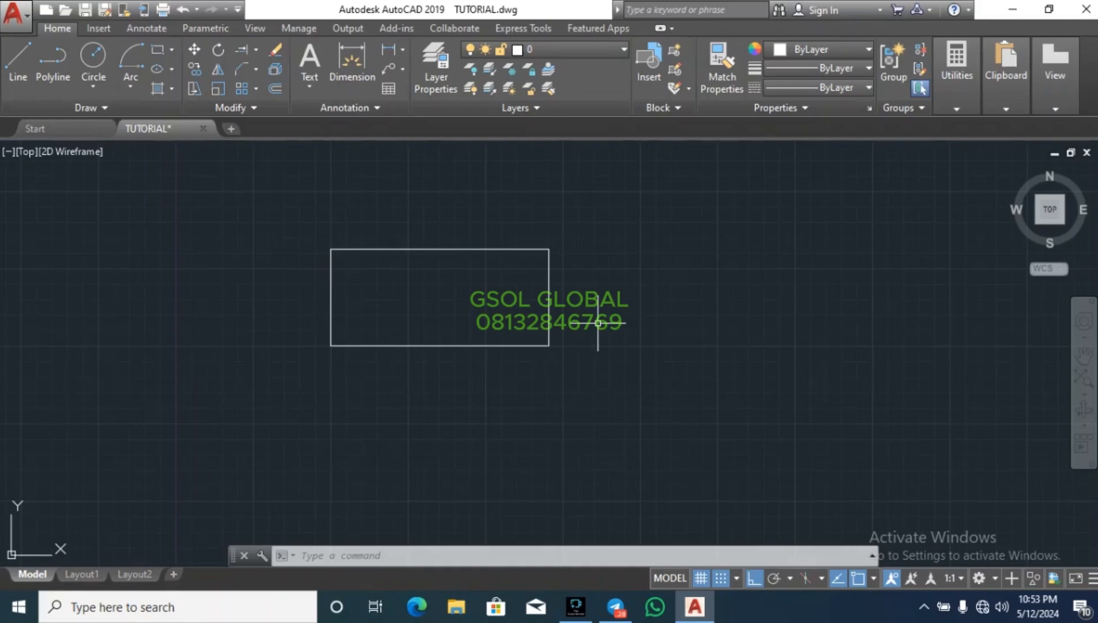
scroll(599, 323, down, 4)
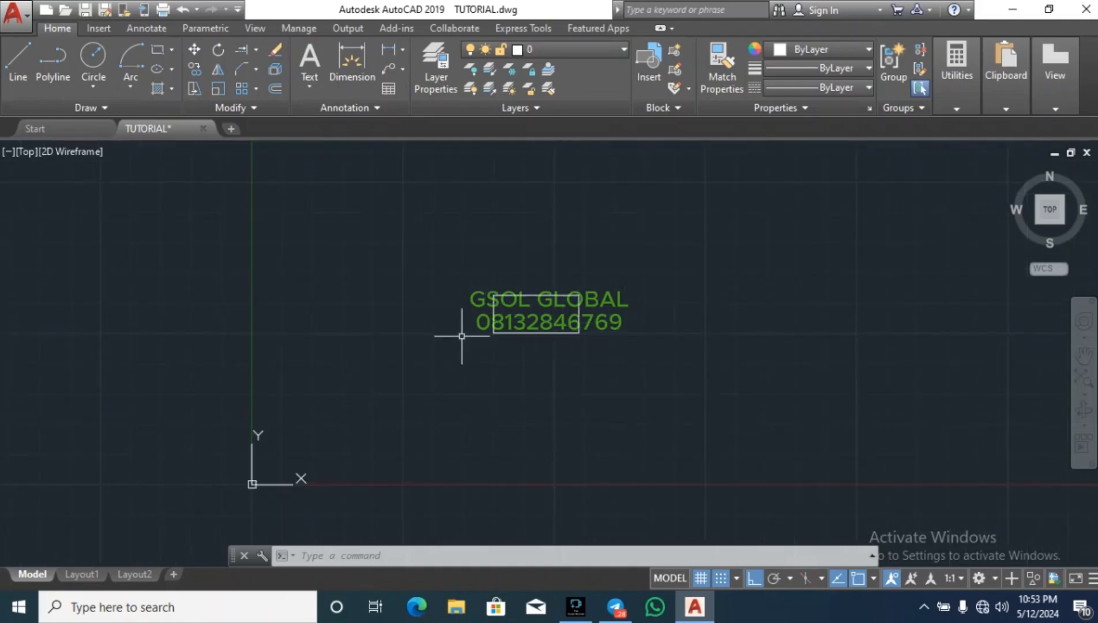
scroll(539, 300, up, 3)
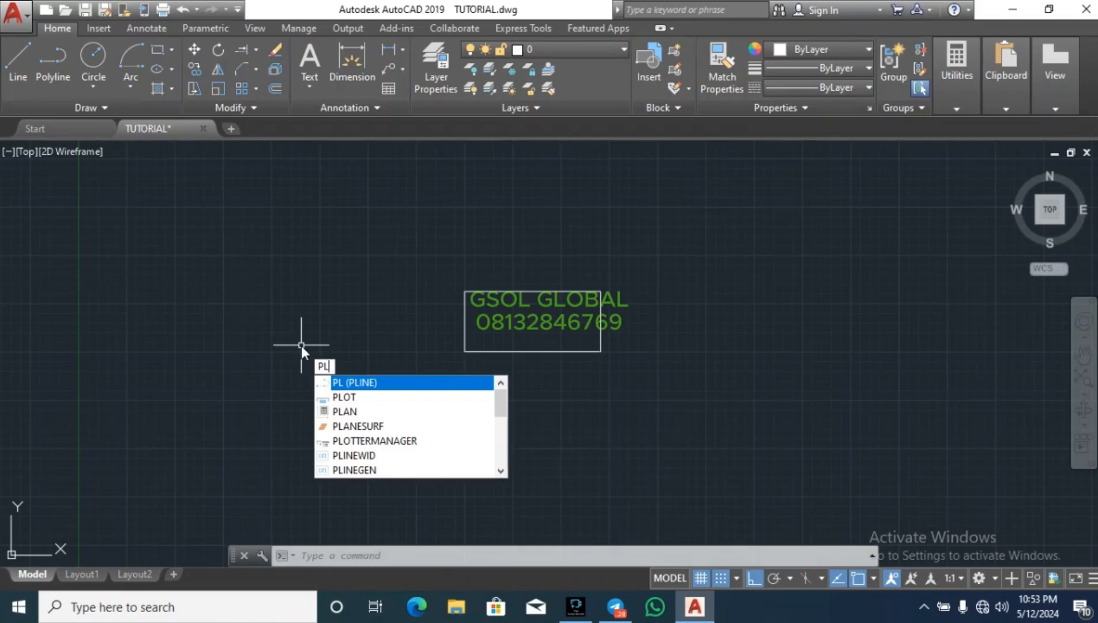
key(Escape)
key(Escape)
key(Escape)
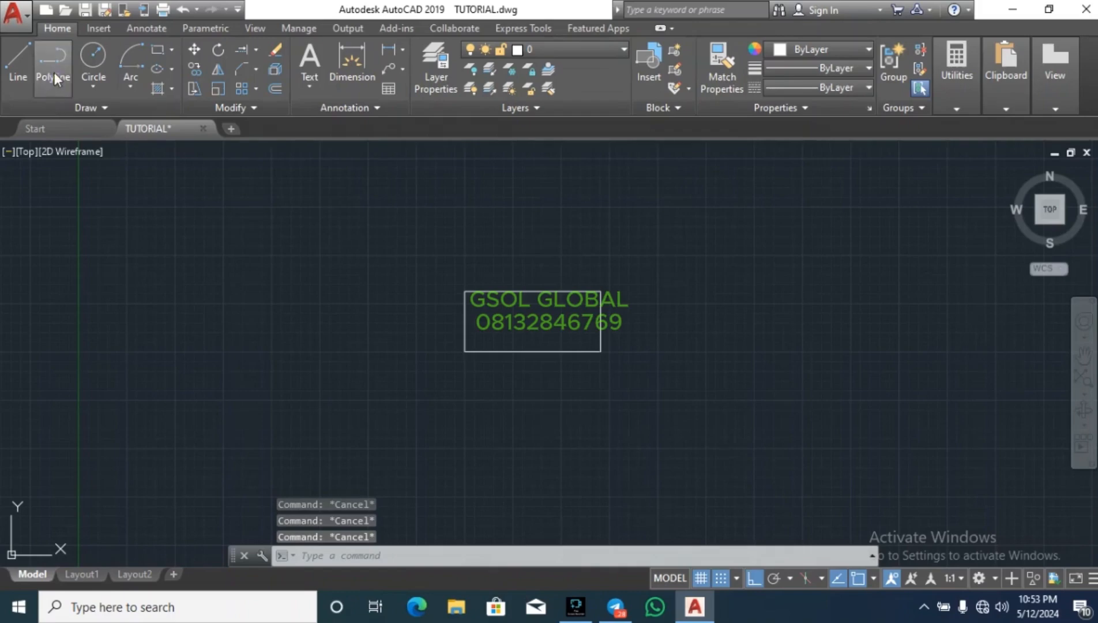
Step: Draw a closed rectangle of similar size with the Polyline tool, just to the right of the line-built rectangle
click(54, 72)
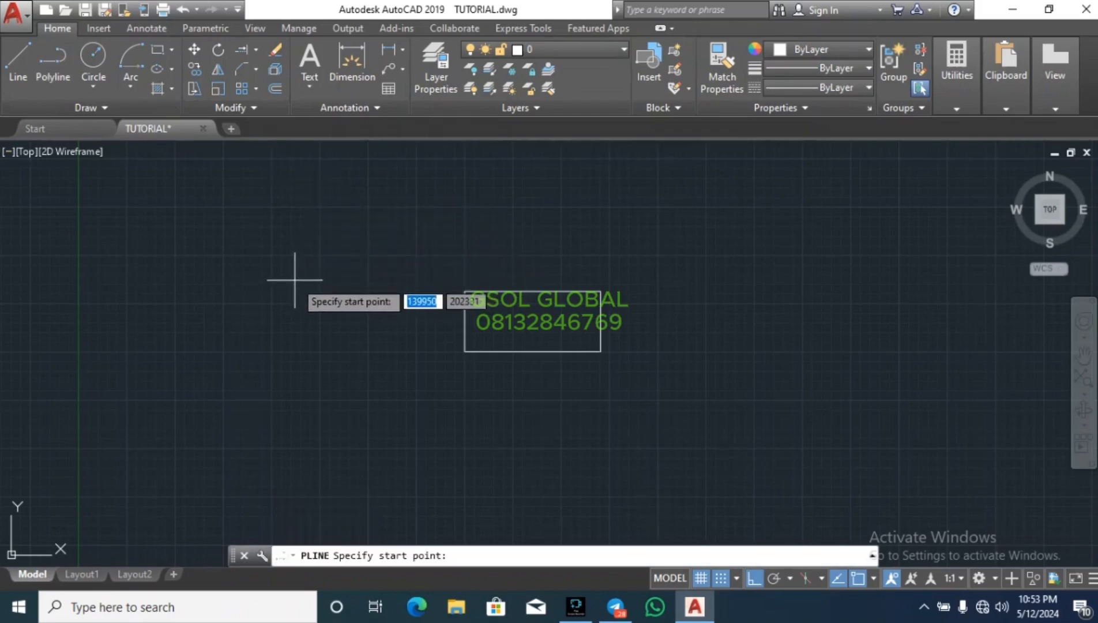
scroll(819, 309, up, 4)
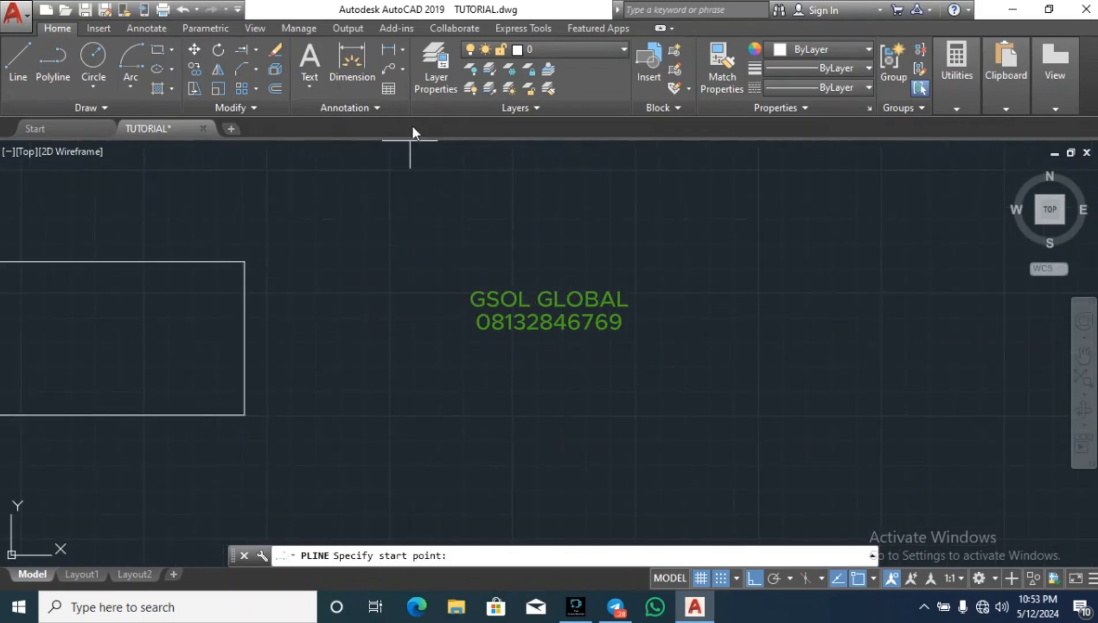
click(317, 257)
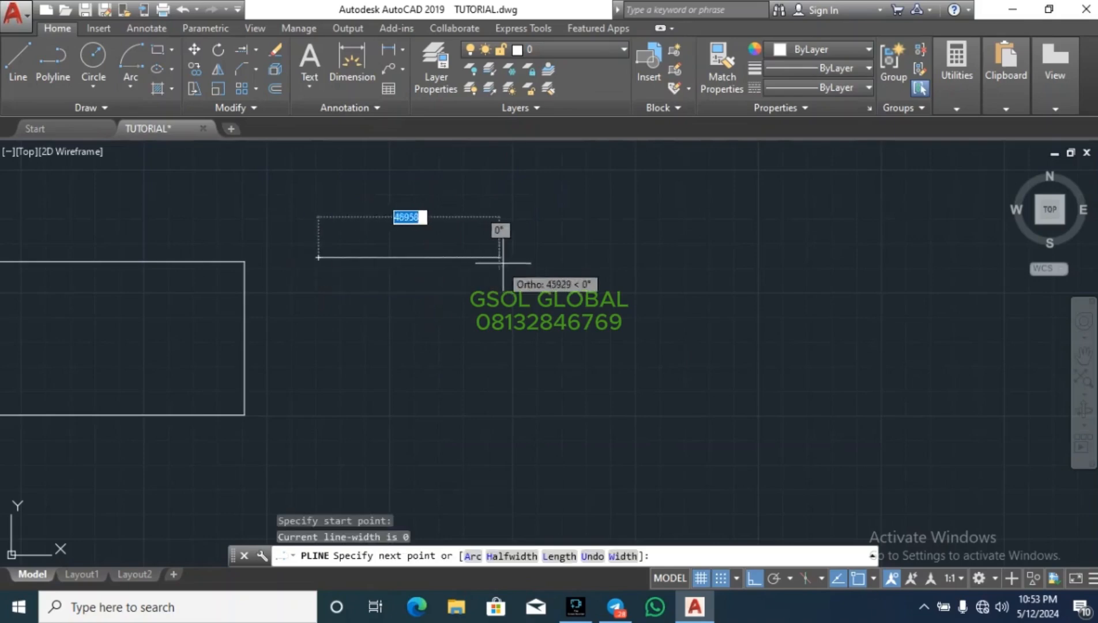
click(656, 255)
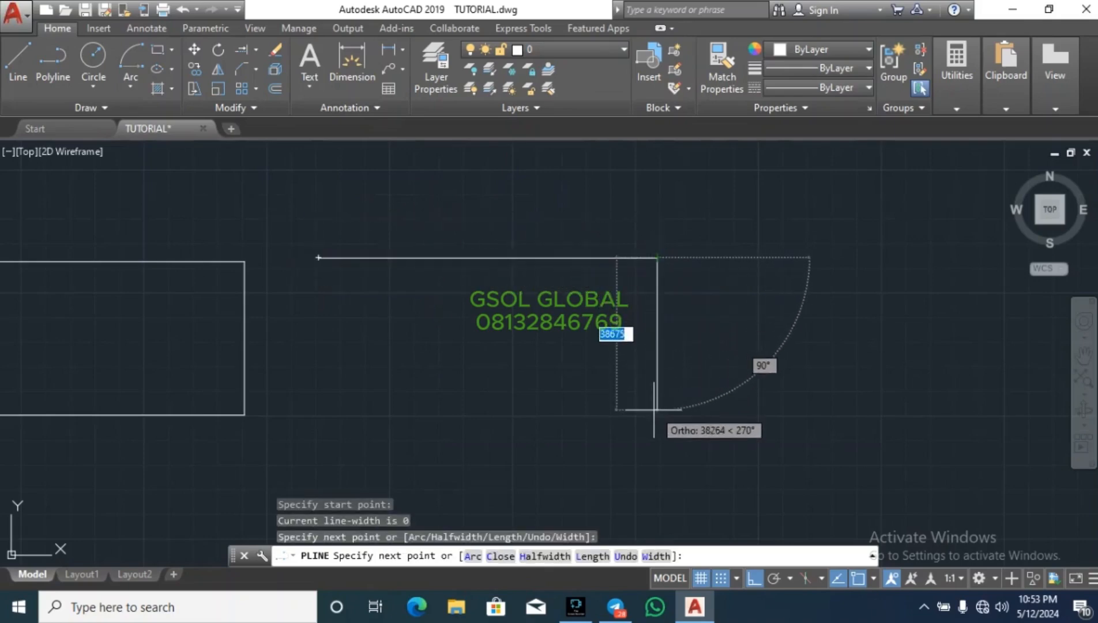
click(656, 416)
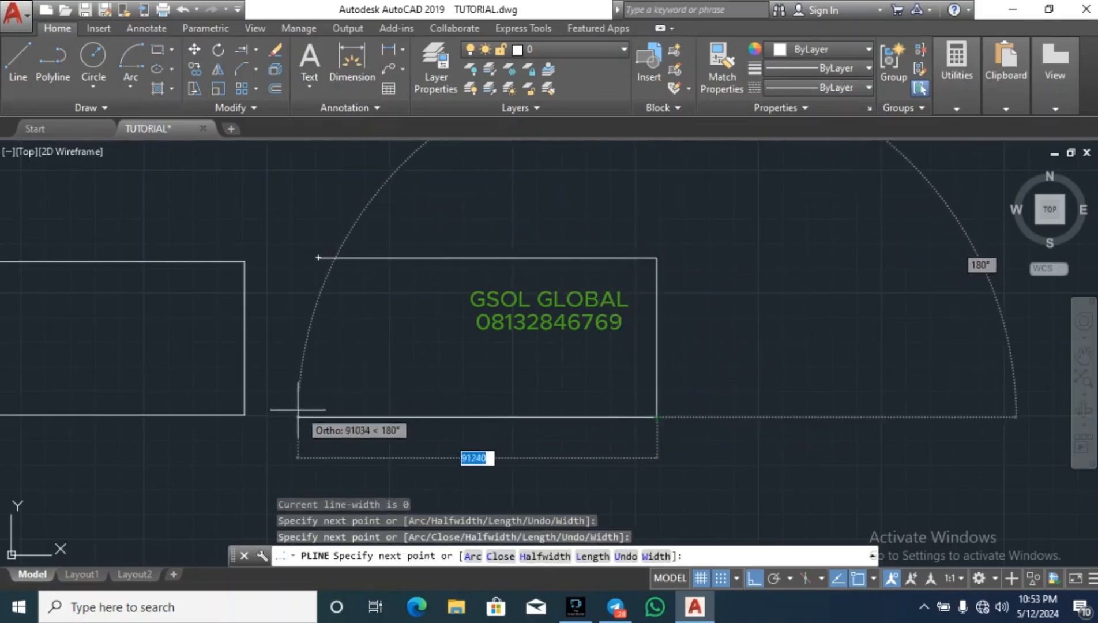
click(315, 366)
click(318, 257)
key(Escape)
Step: Select the polyline rectangle with a window selection and again with a crossing selection, clearing the selection each time
scroll(677, 323, down, 3)
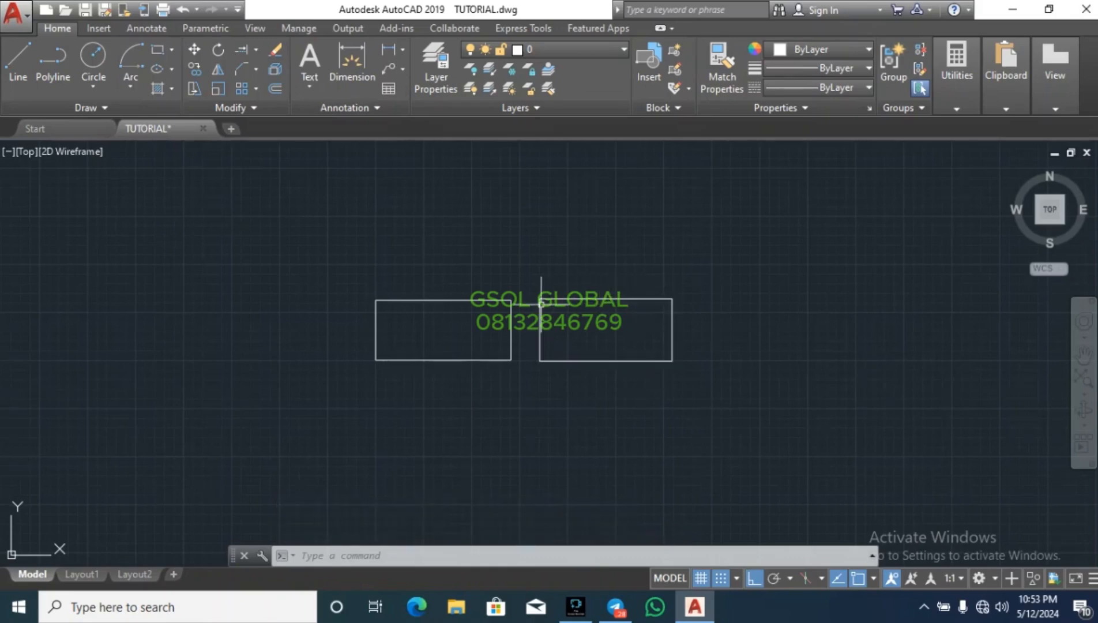
click(523, 381)
click(708, 276)
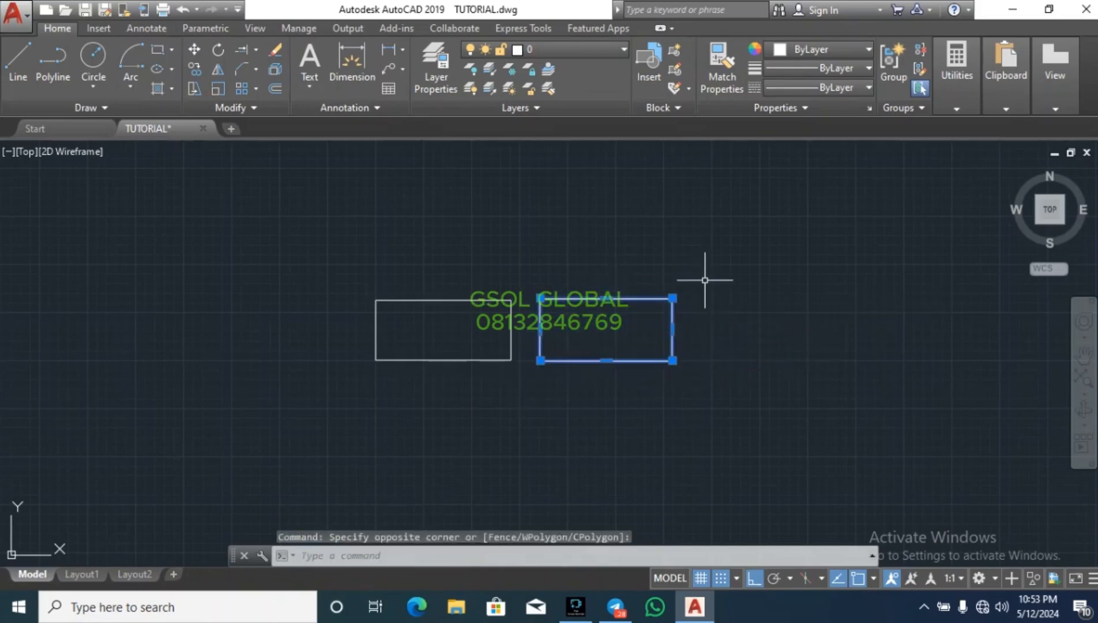
key(Escape)
scroll(682, 300, up, 4)
click(626, 319)
click(551, 253)
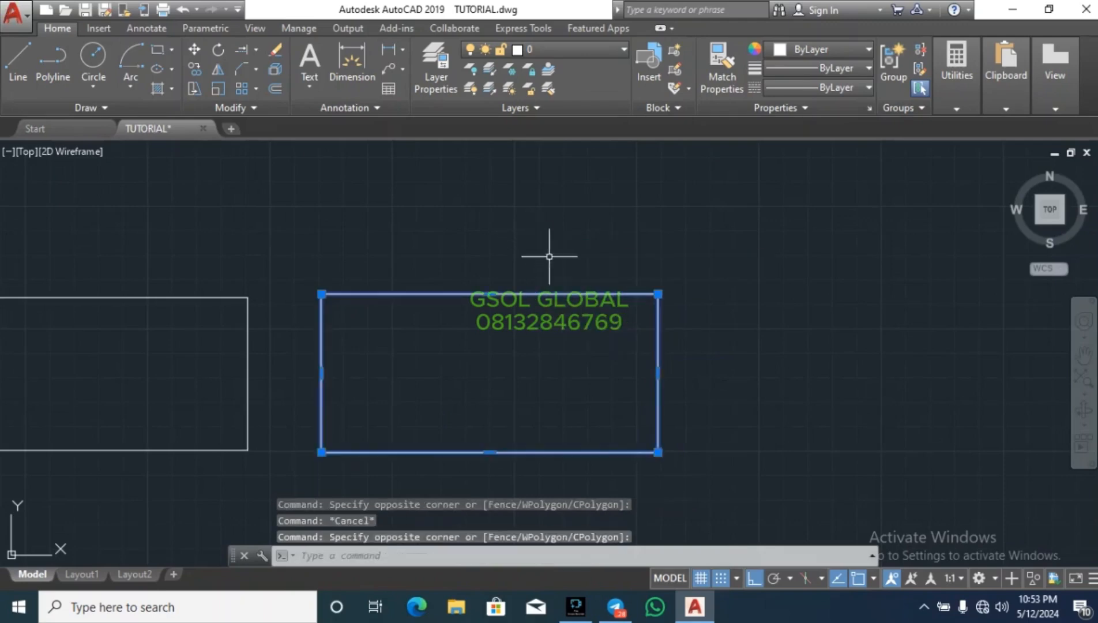
key(Escape)
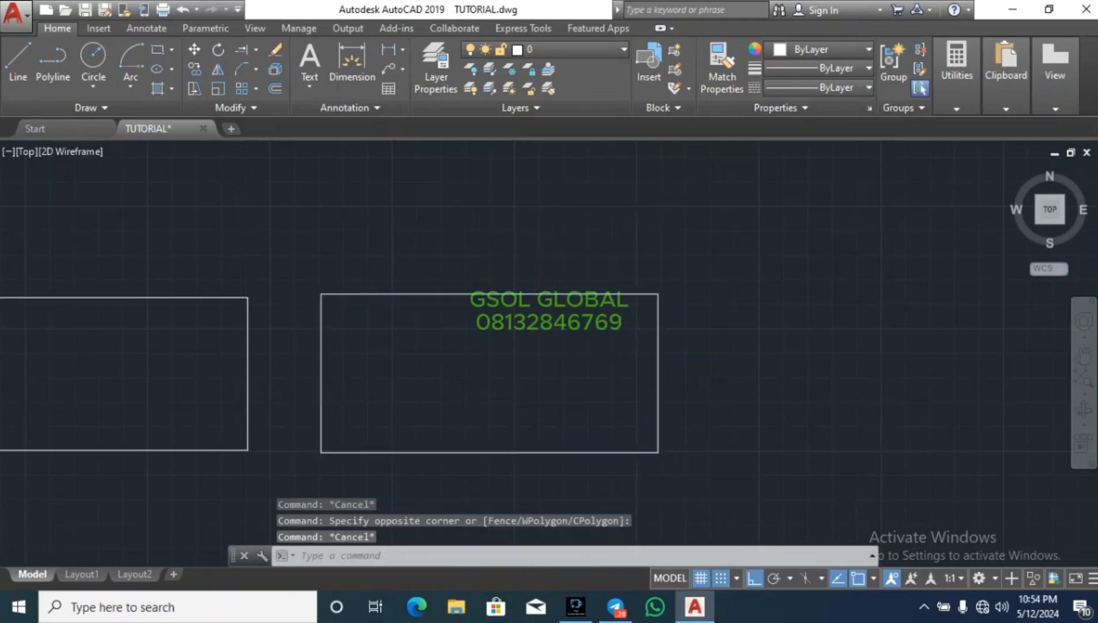
Step: Select the whole polyline rectangle by picking its left edge, and clear the selection
scroll(625, 224, down, 2)
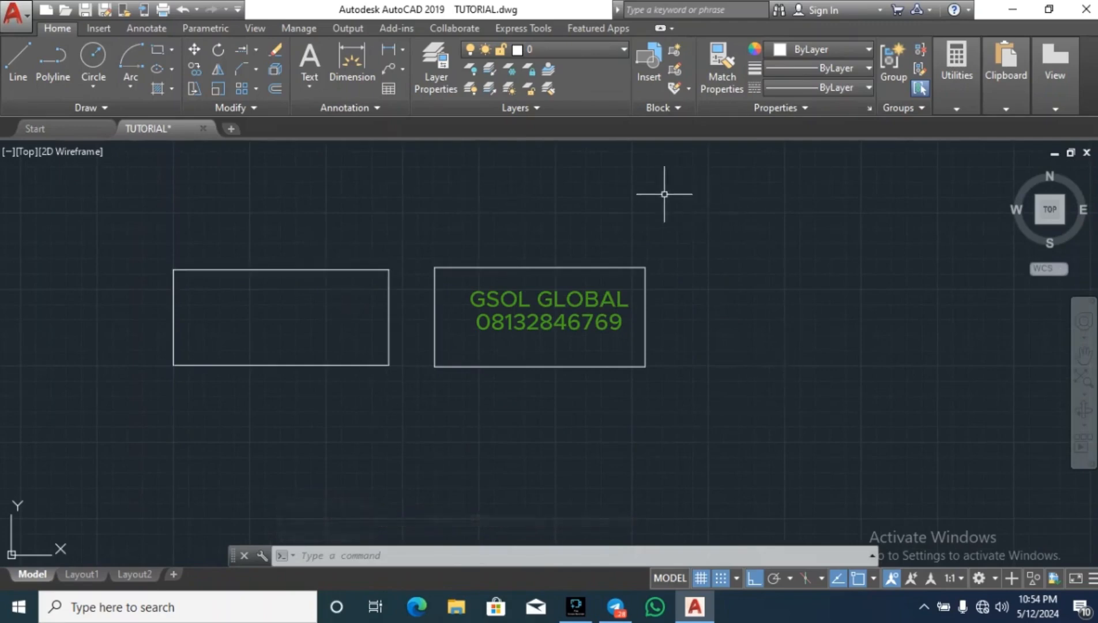
click(434, 320)
key(Escape)
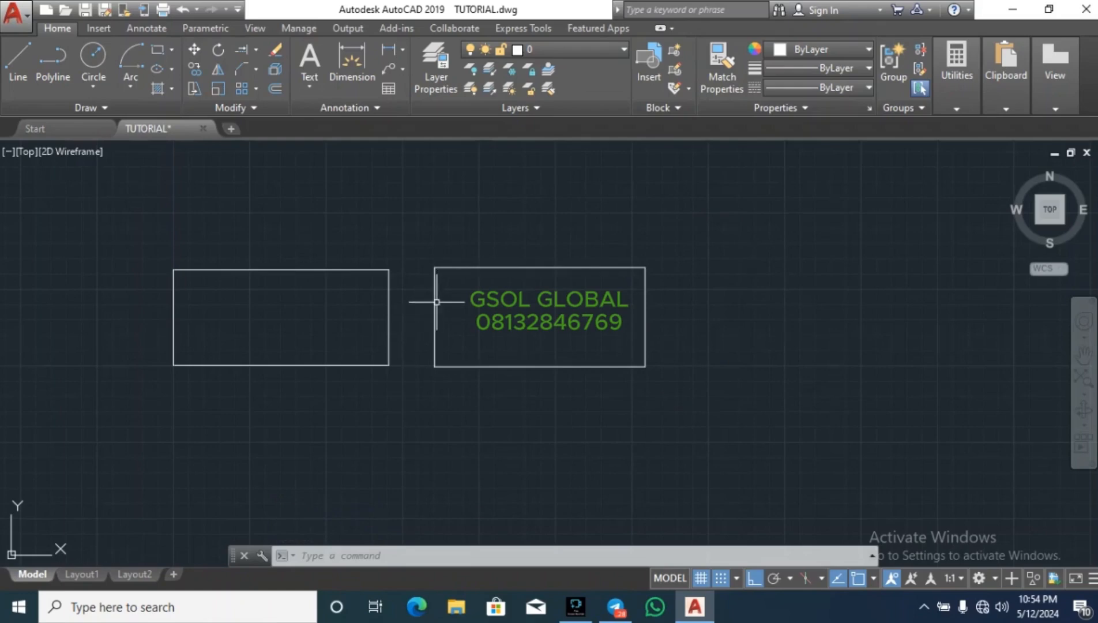
click(449, 282)
key(Escape)
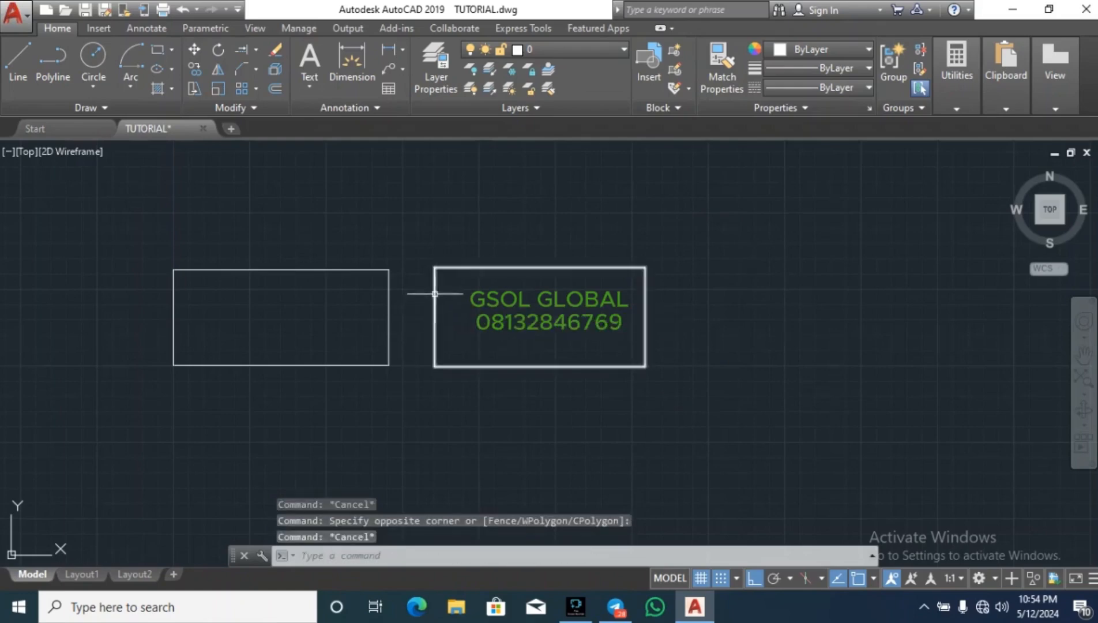
click(435, 294)
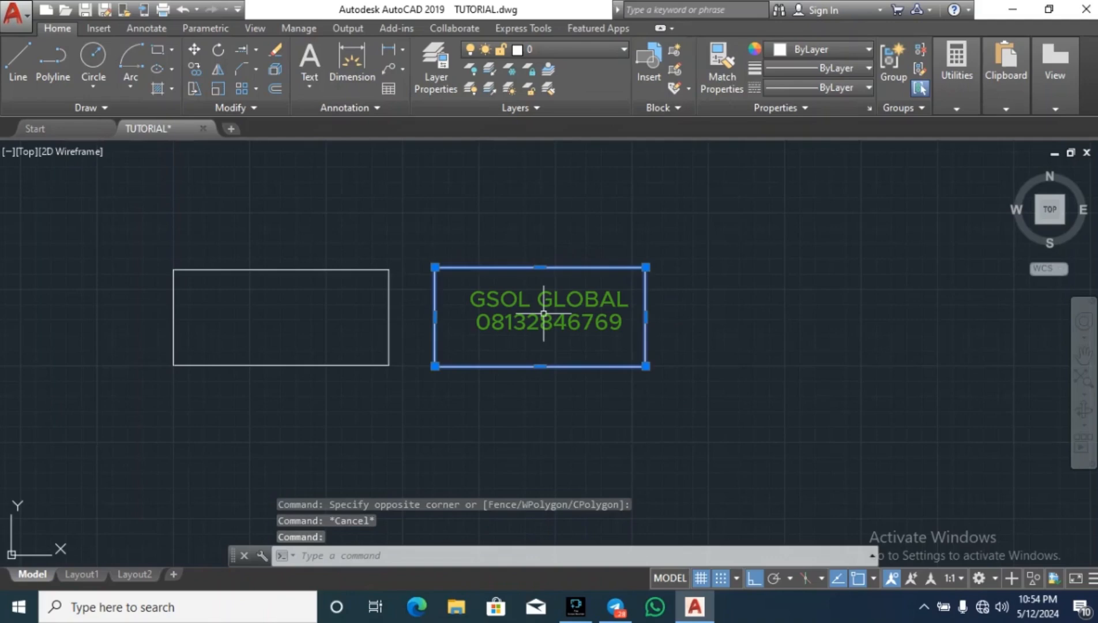
key(Escape)
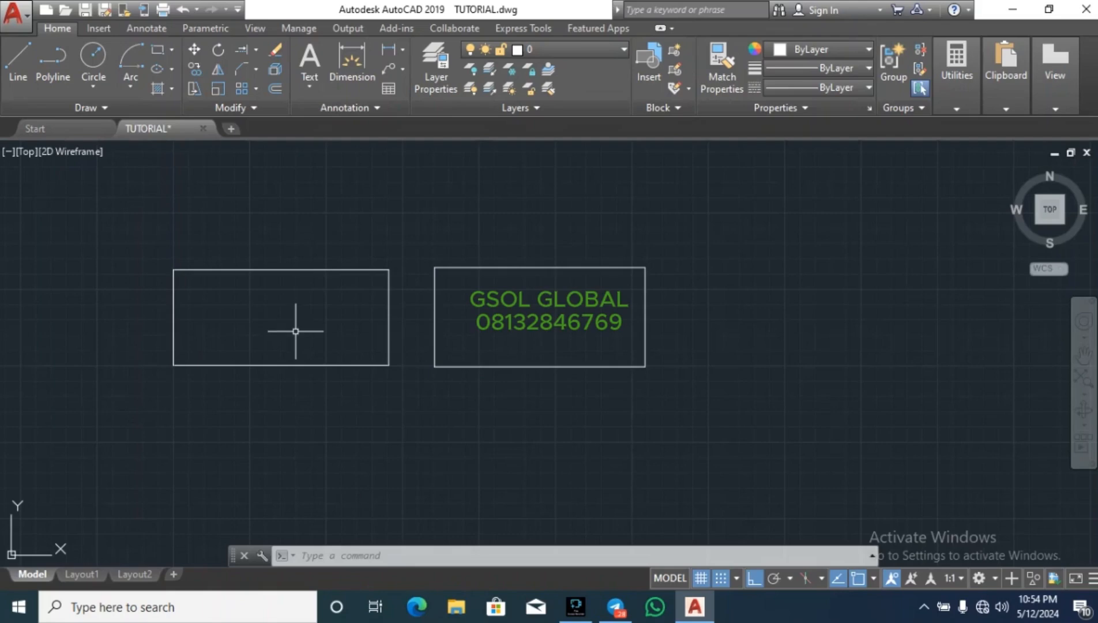
click(985, 453)
click(711, 206)
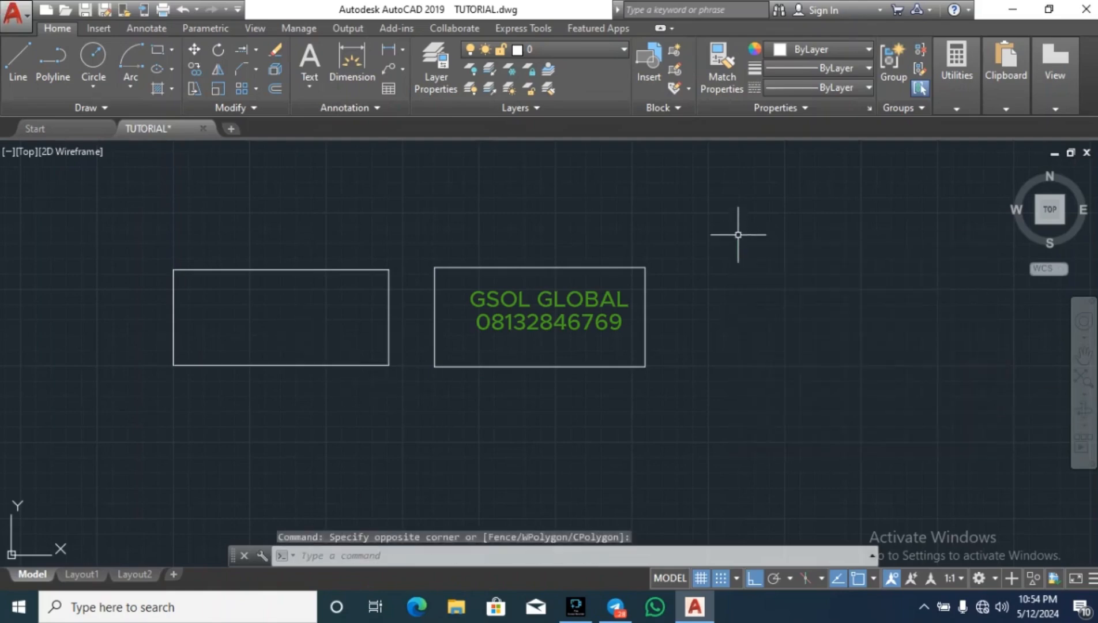
click(706, 436)
click(926, 238)
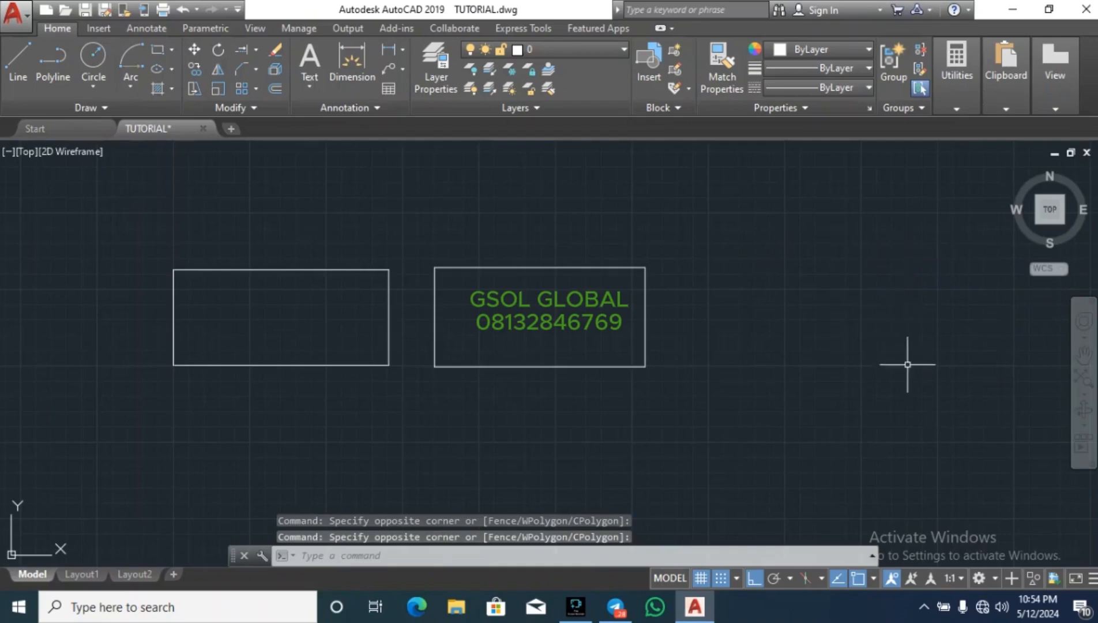
click(921, 386)
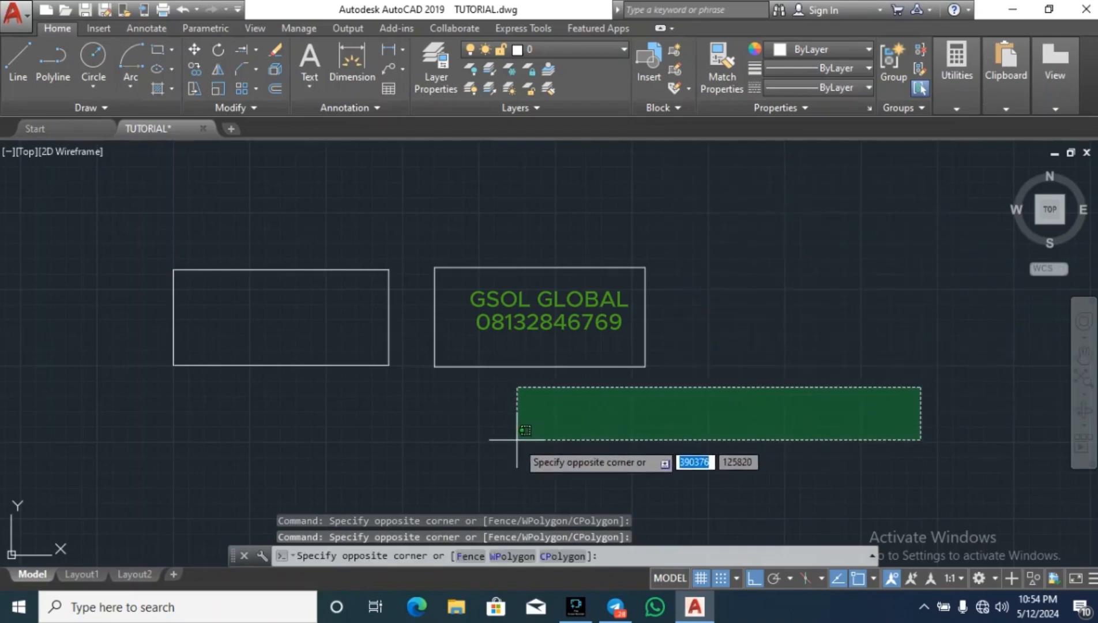
scroll(517, 439, down, 5)
key(Escape)
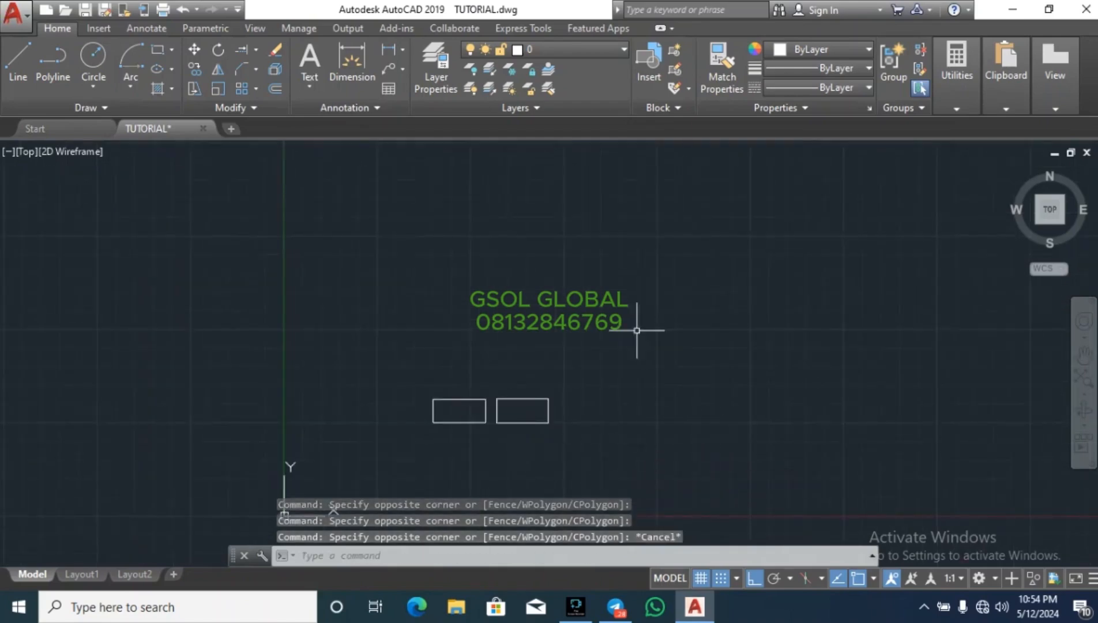
Step: Draw a single horizontal line in the empty area above the two rectangles with the LINE command
scroll(498, 401, up, 4)
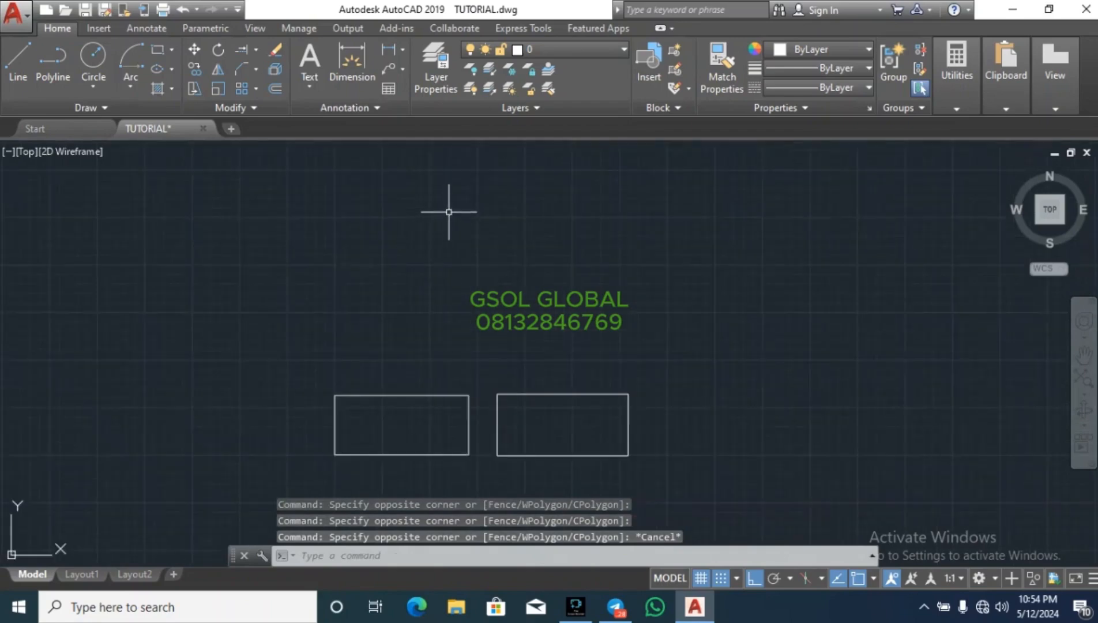
scroll(448, 212, up, 2)
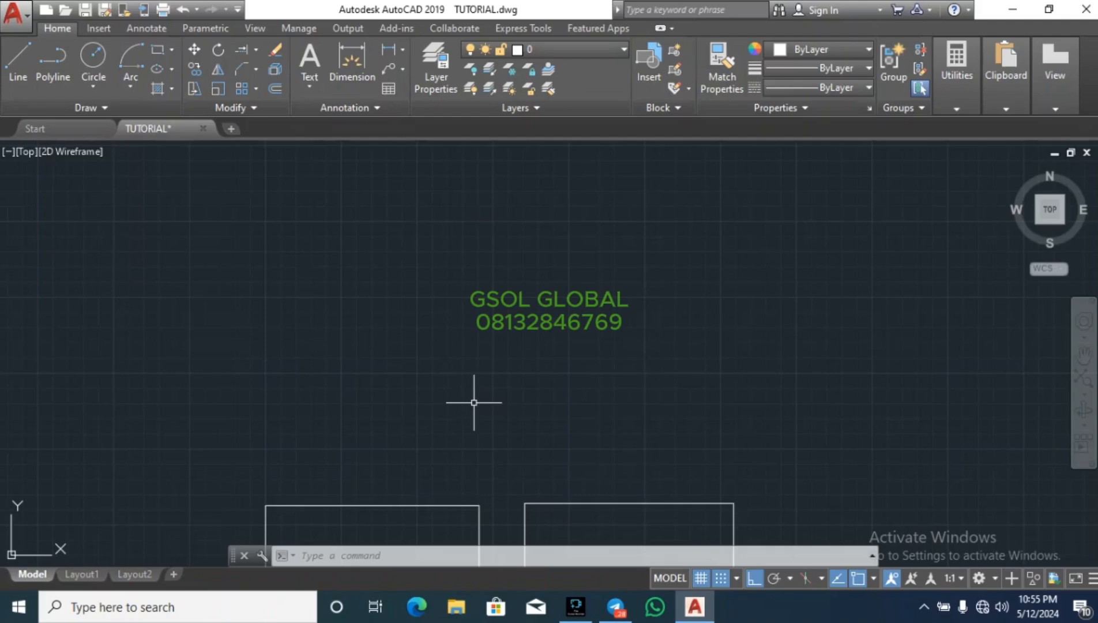
text(l)
key(Return)
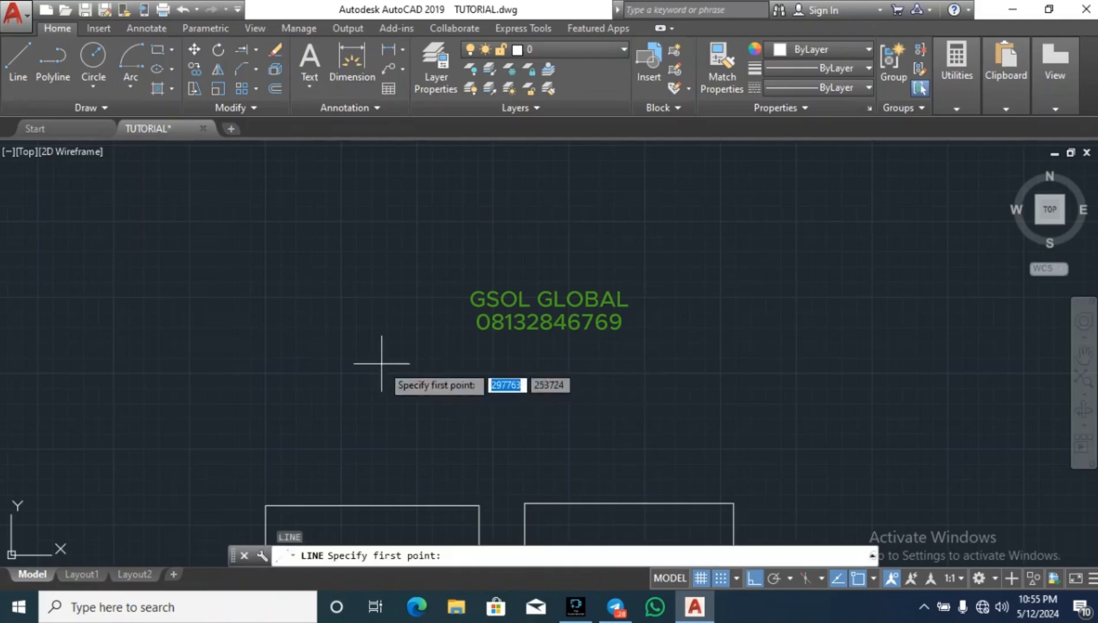
click(303, 311)
click(710, 299)
key(Escape)
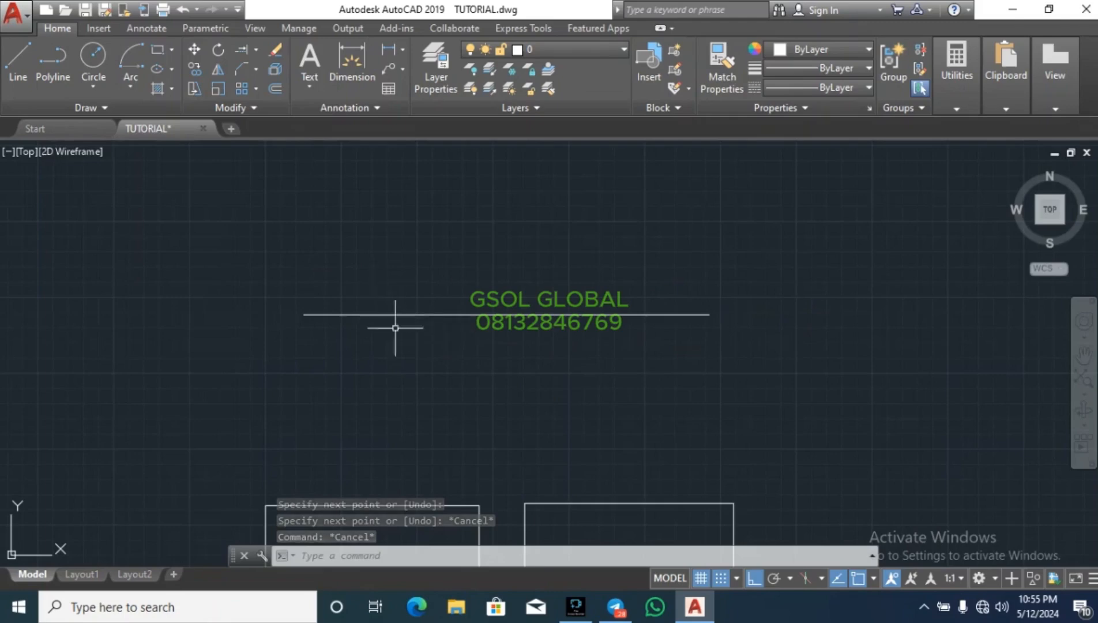
Step: Preview a crossing box over the horizontal line's left part and a window box over its right part, cancelling each without selecting
click(541, 402)
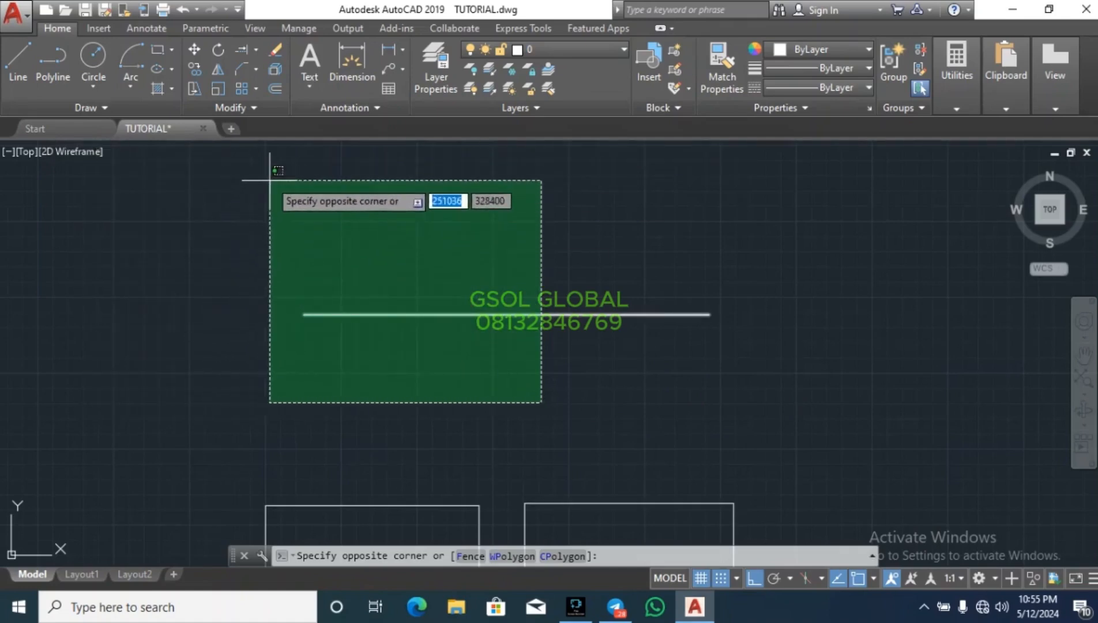
key(Escape)
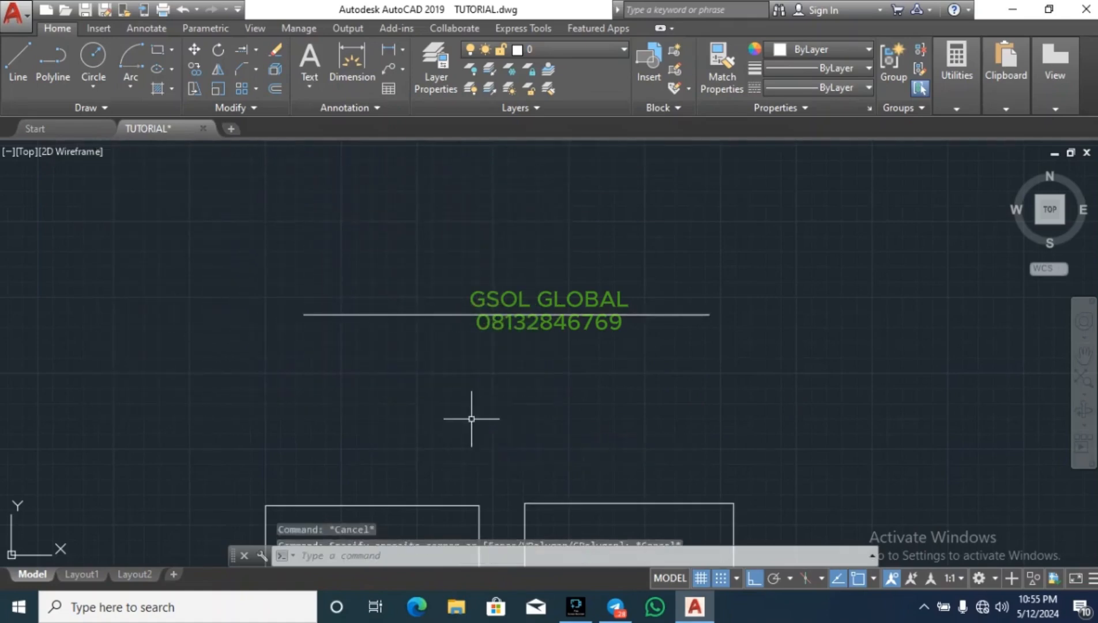
click(503, 380)
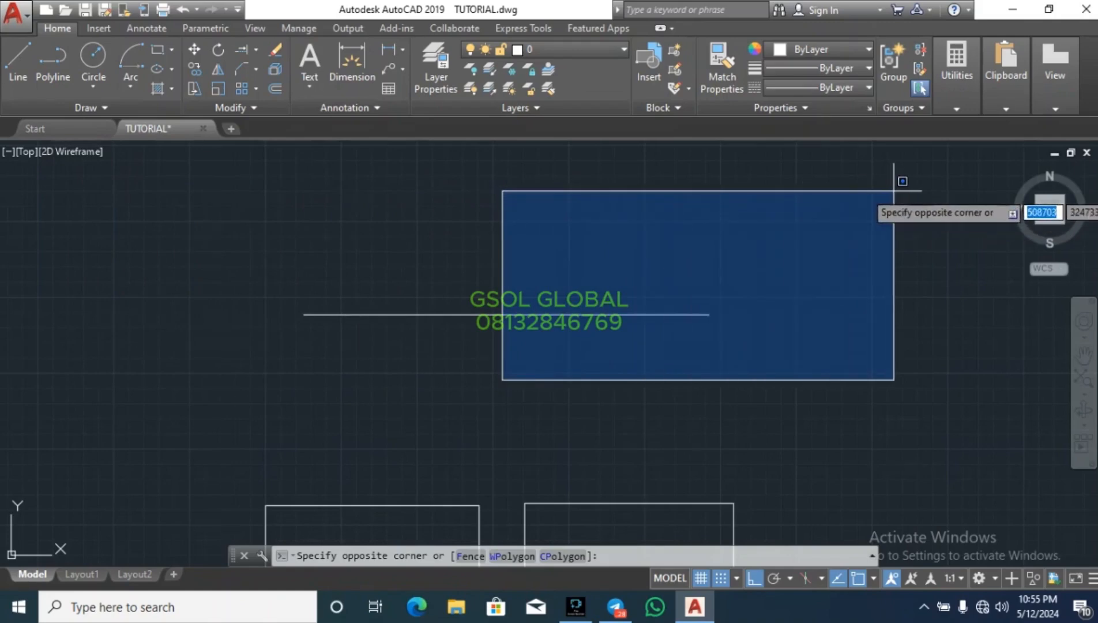
key(Escape)
key(Escape)
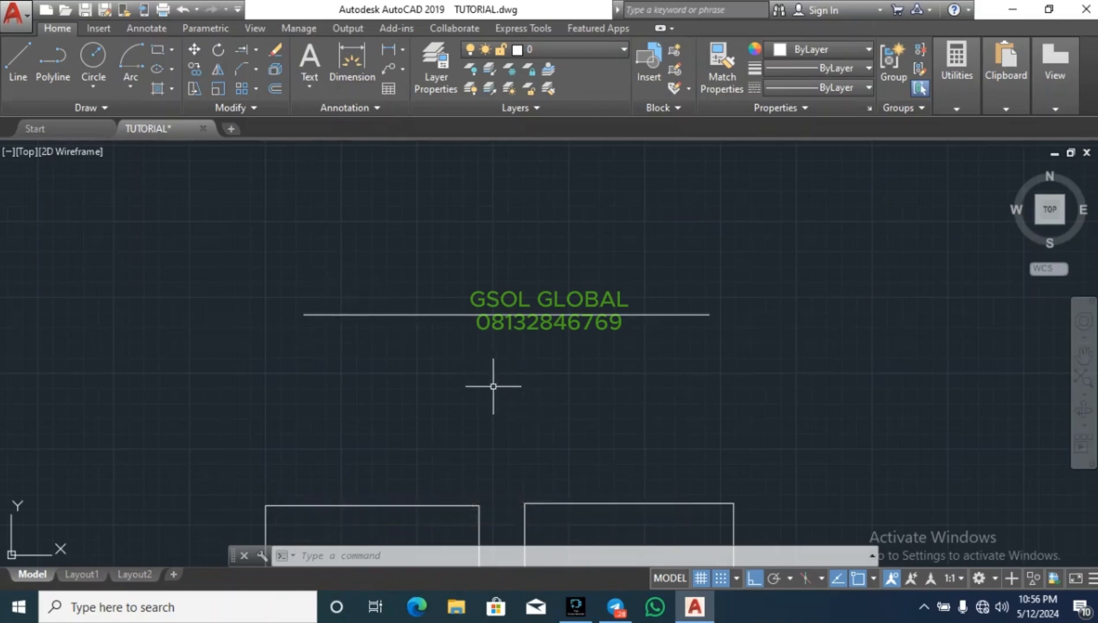
Step: Select the horizontal line twice with small crossing selections over its middle, clearing the selection each time
click(493, 385)
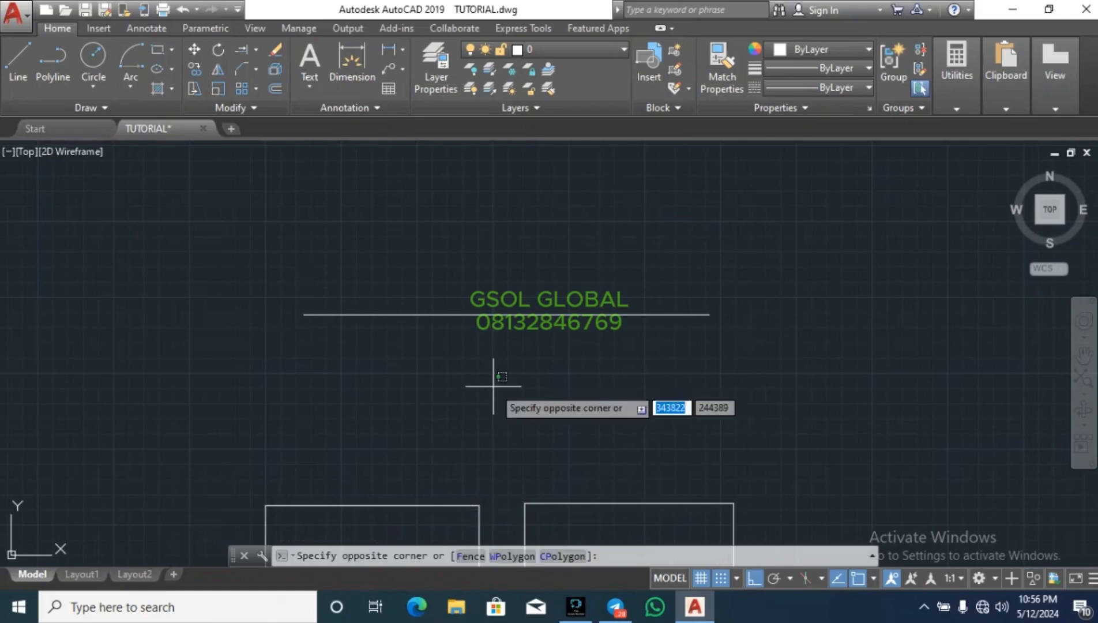
click(452, 255)
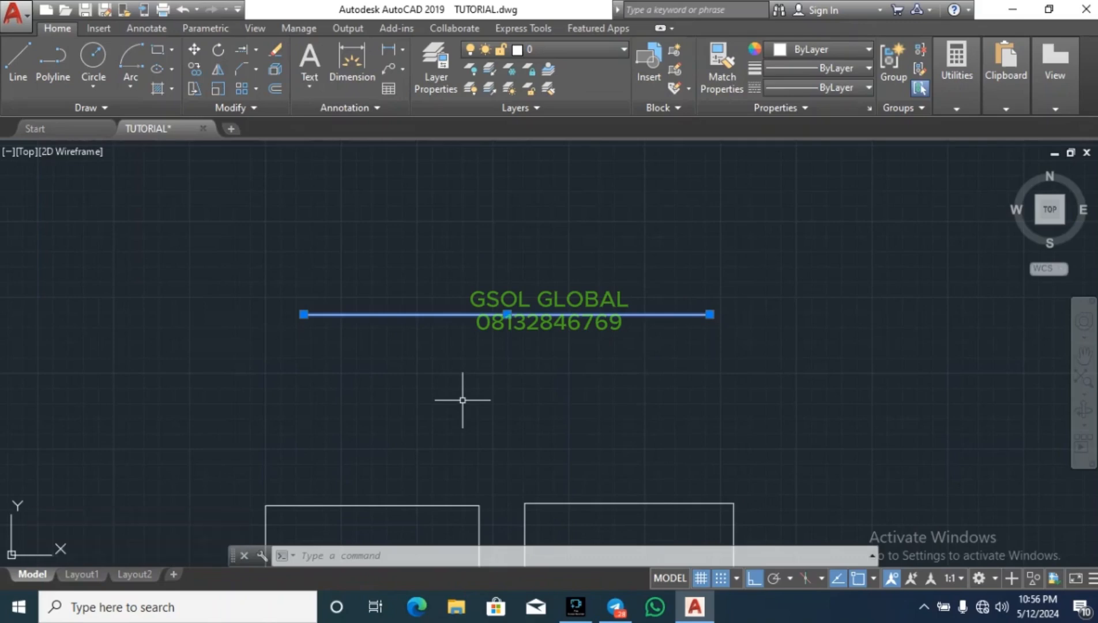
key(Escape)
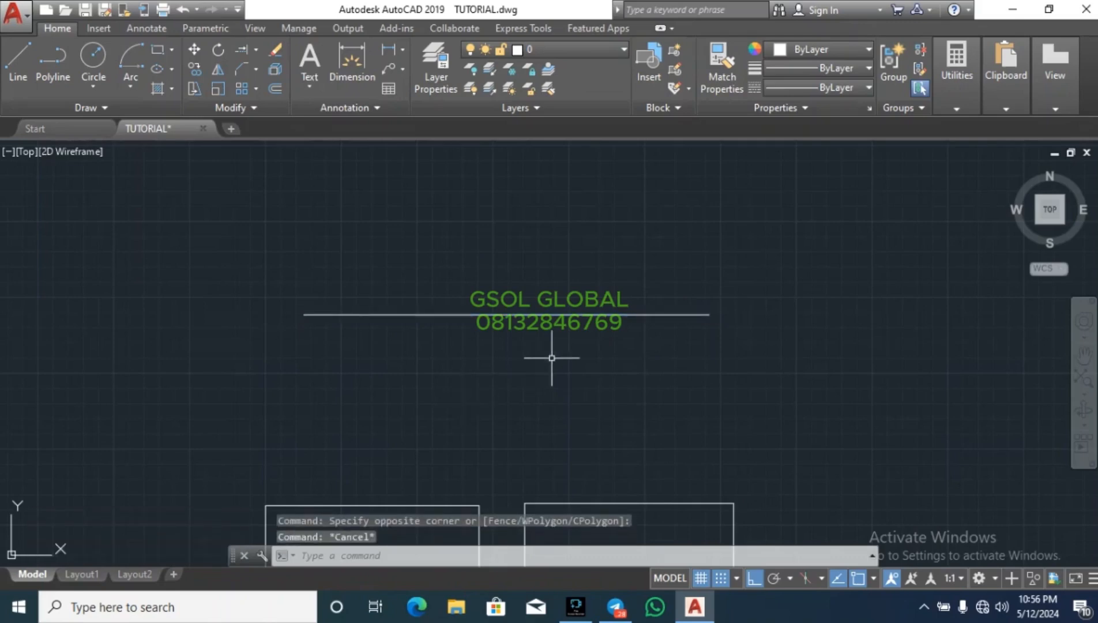
click(529, 395)
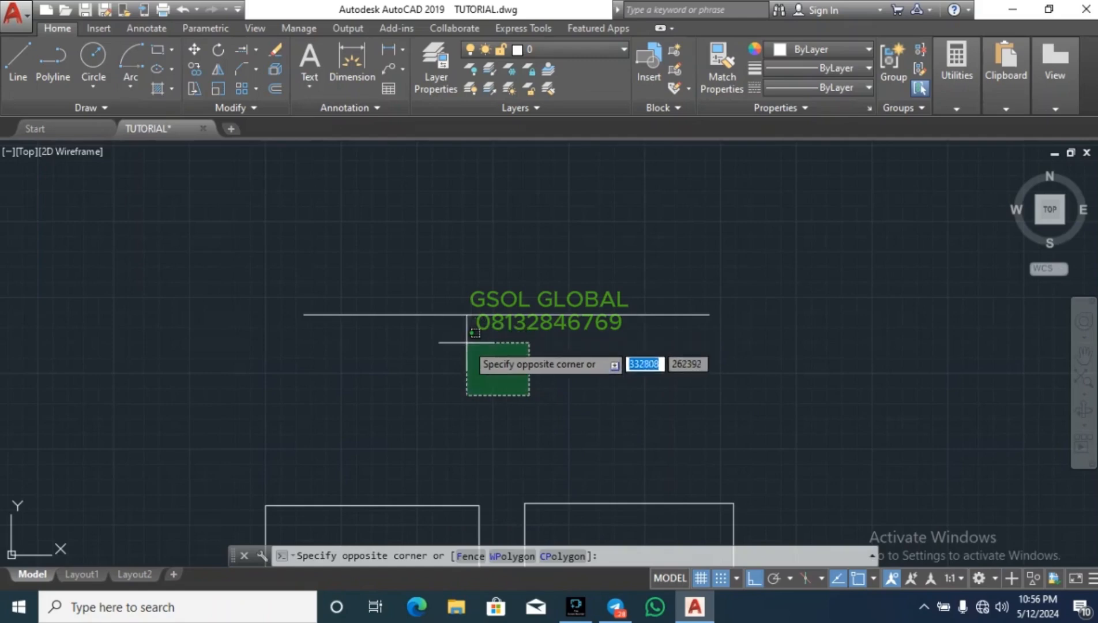
click(509, 266)
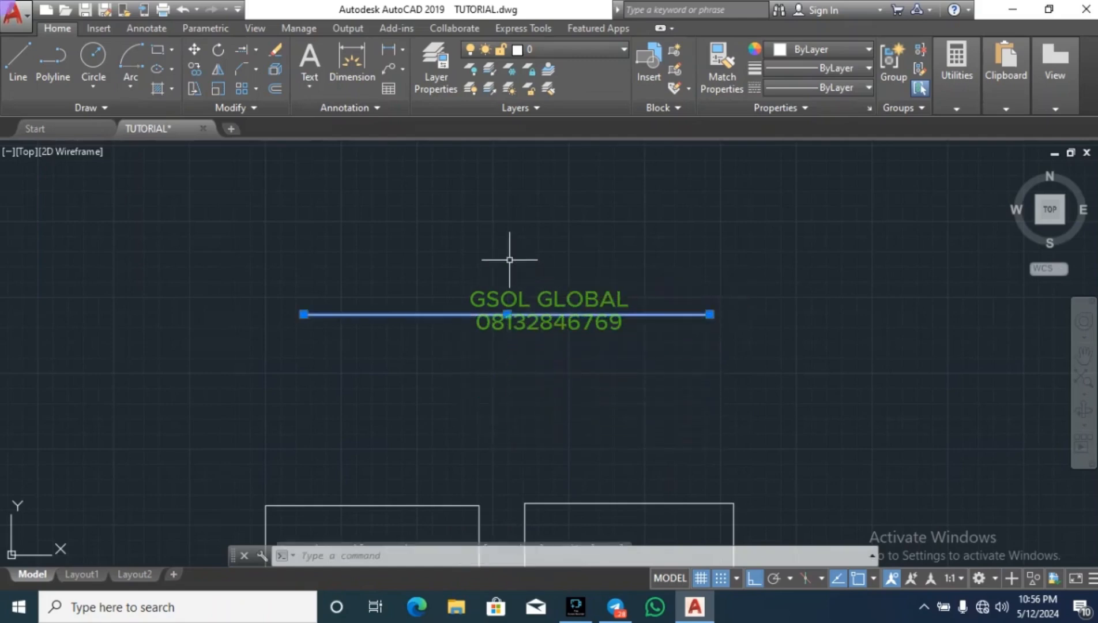
key(Escape)
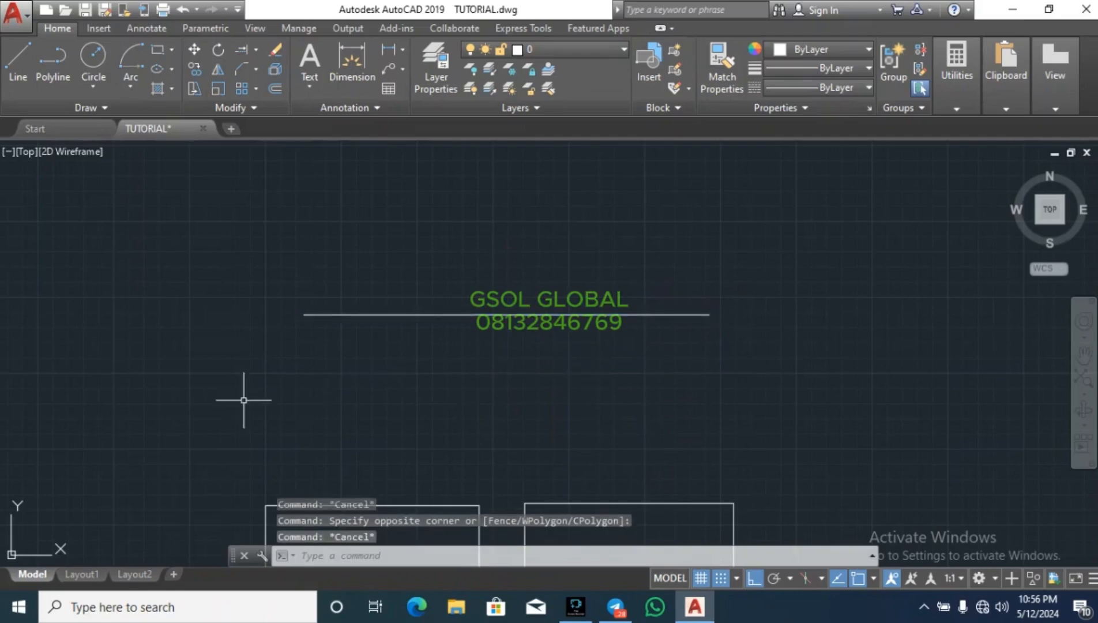
Step: Select the horizontal line with window selections enclosing its full length, preview one partial window in between, and clear each selection
click(218, 396)
click(768, 224)
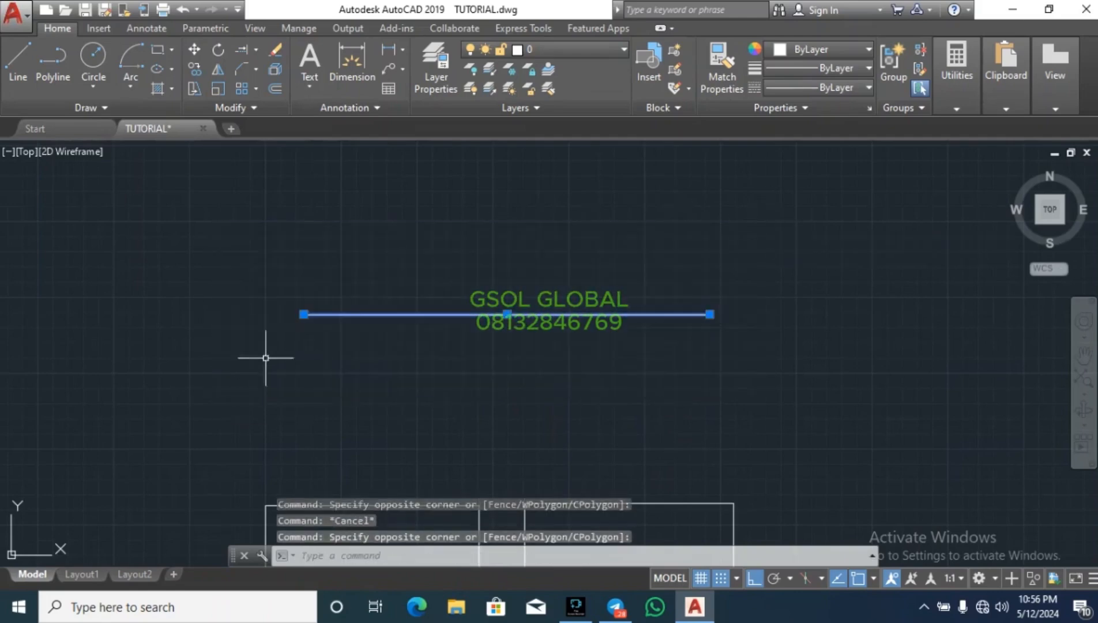
key(Escape)
click(212, 388)
click(824, 190)
key(Escape)
click(508, 392)
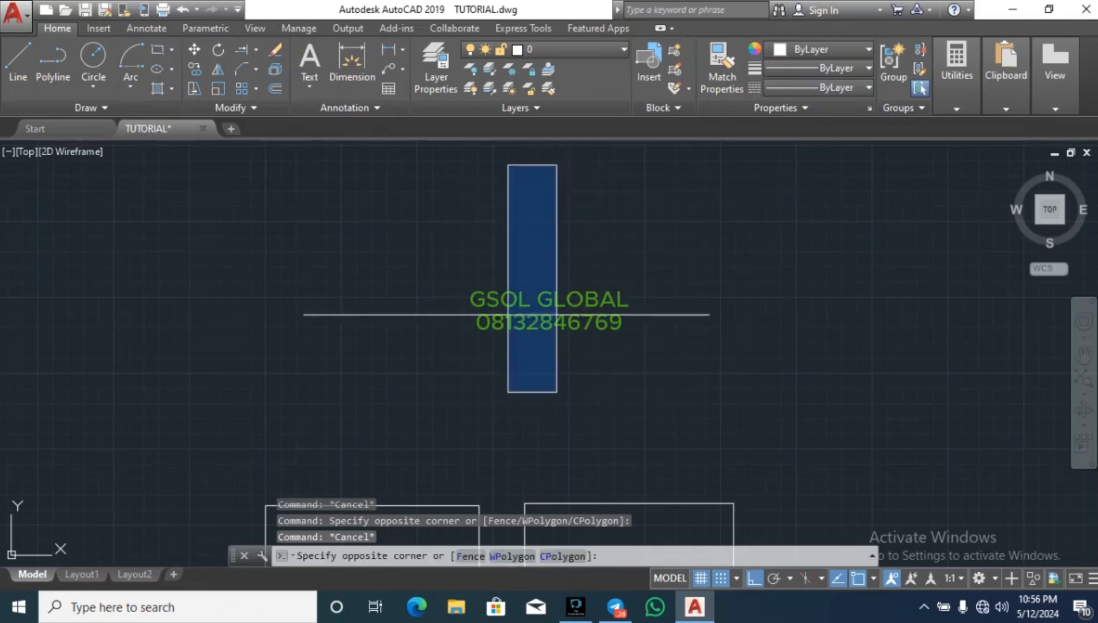
key(Escape)
click(243, 372)
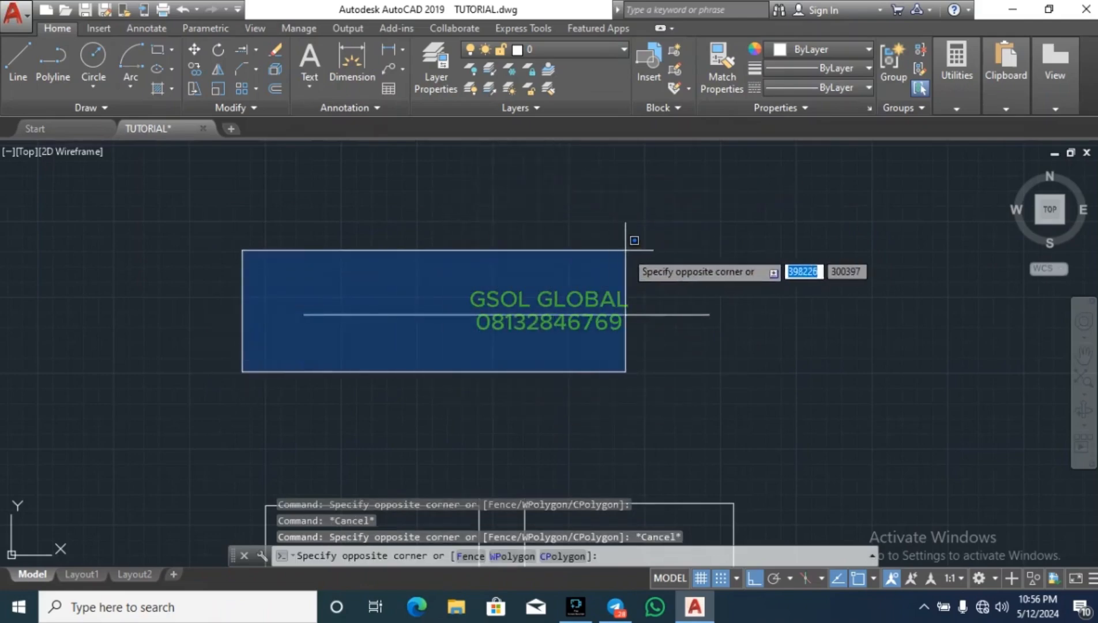
click(754, 241)
key(Escape)
key(Escape)
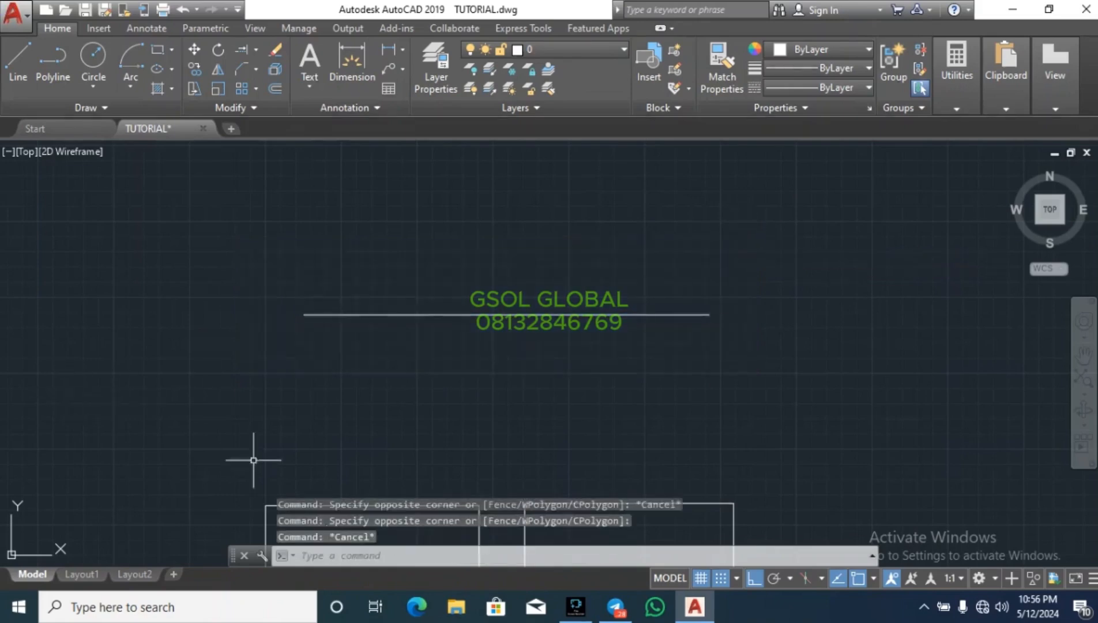
Step: Select the horizontal line above the two rectangles and erase it
click(443, 294)
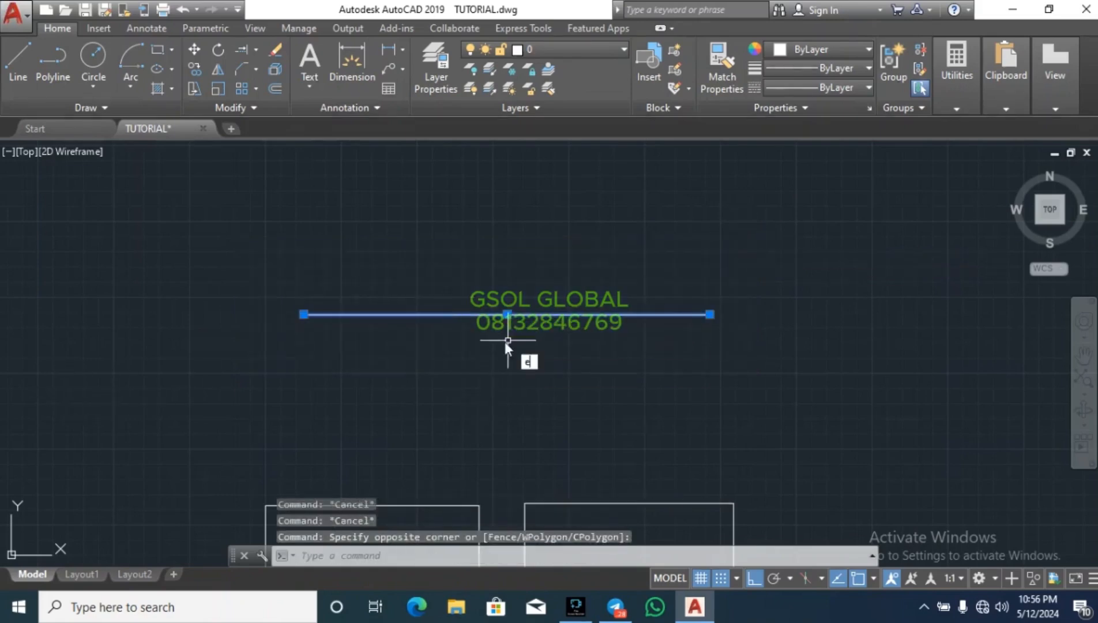
text(e)
key(Return)
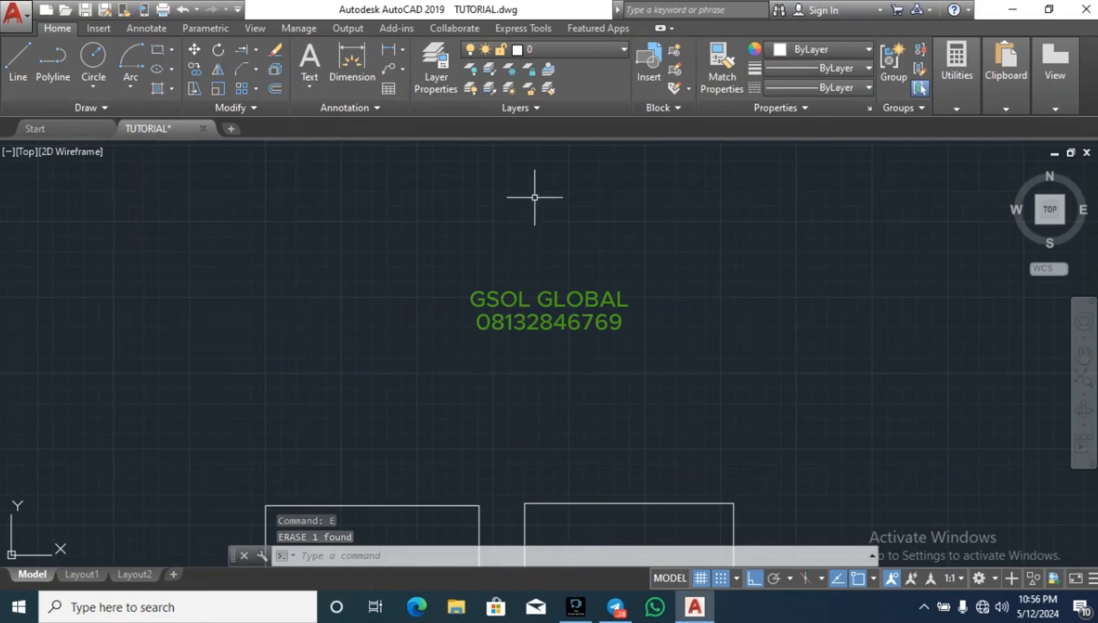
scroll(536, 184, down, 1)
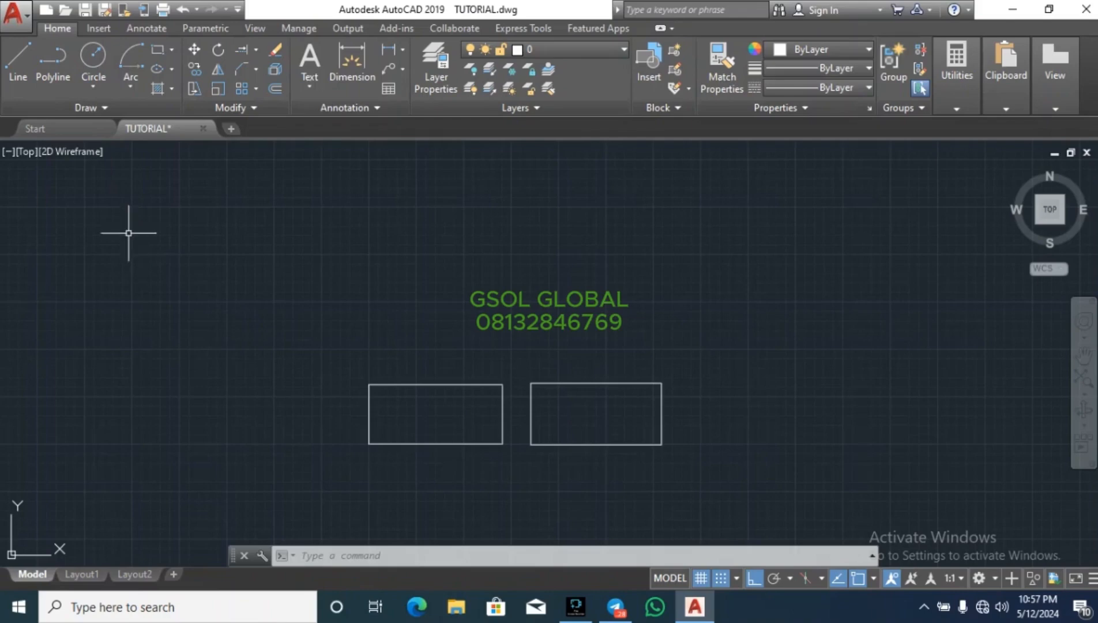
click(93, 86)
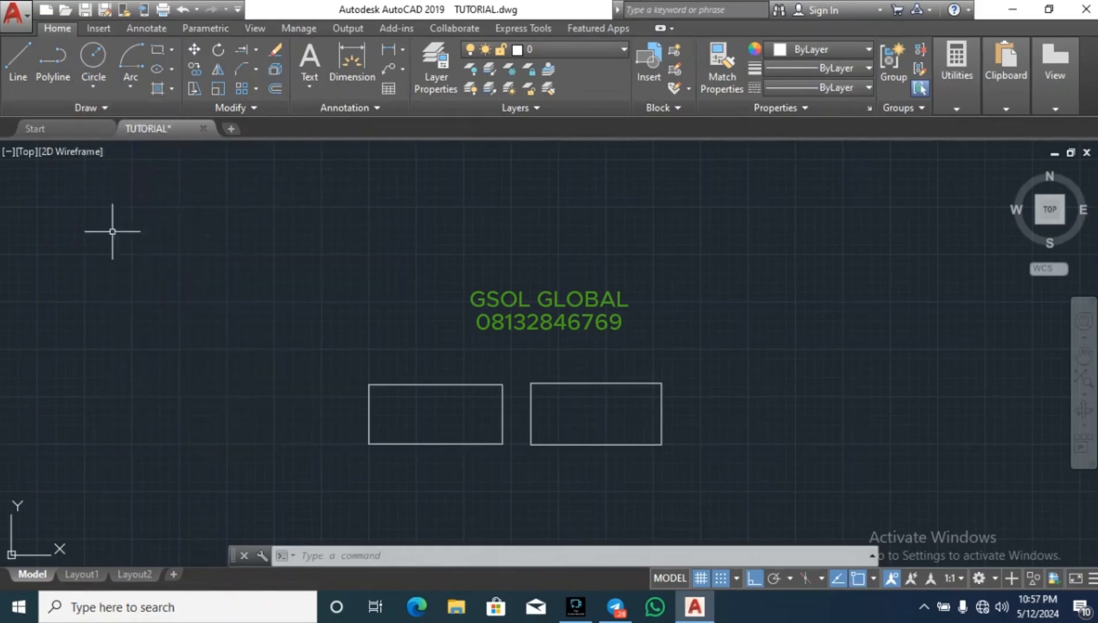
key(Escape)
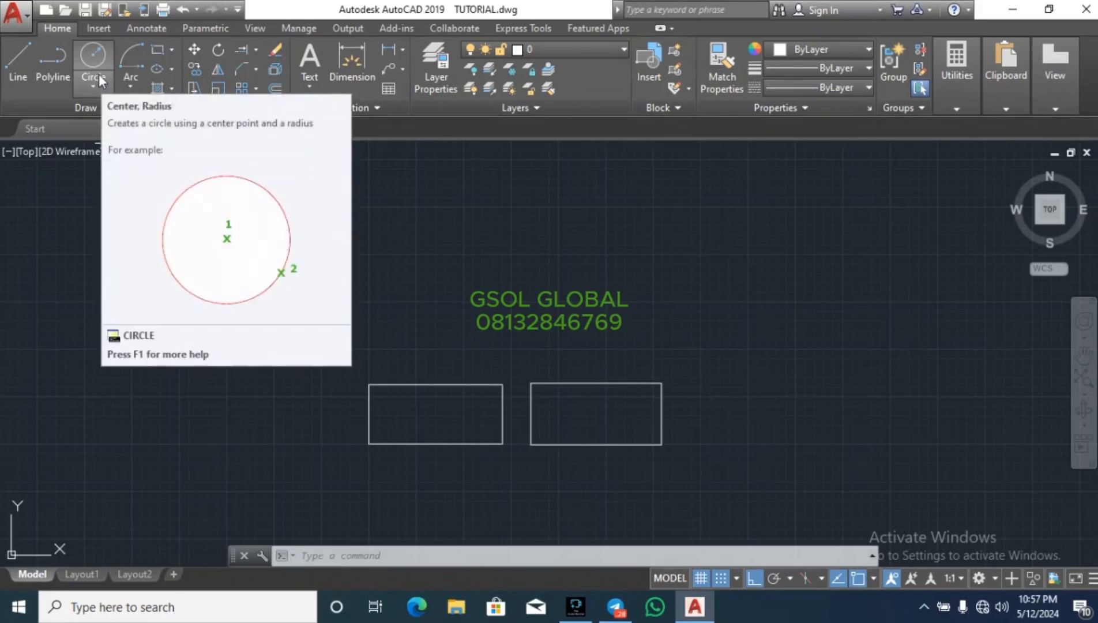
text(C)
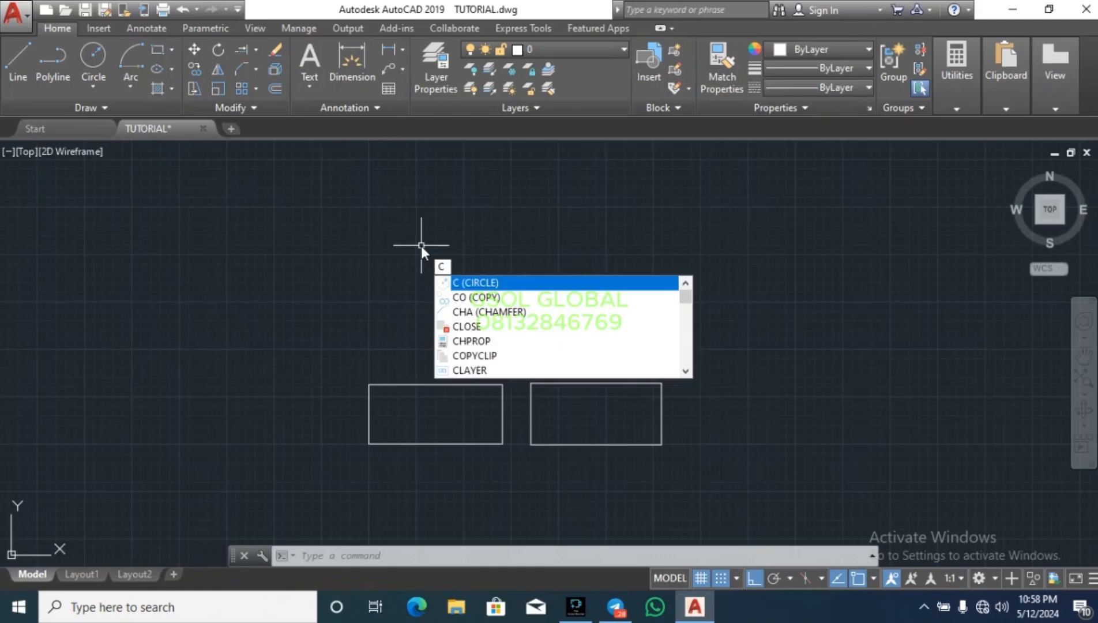
key(Escape)
key(Escape)
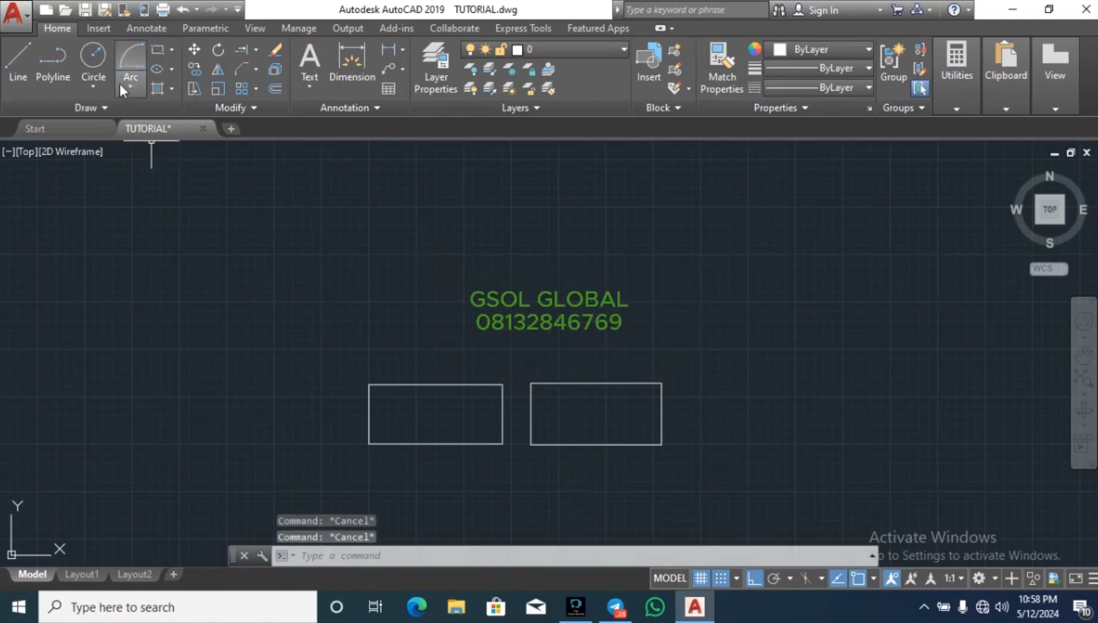
Step: Draw a circle with a radius of 5000 in the empty area above the two rectangles
click(102, 56)
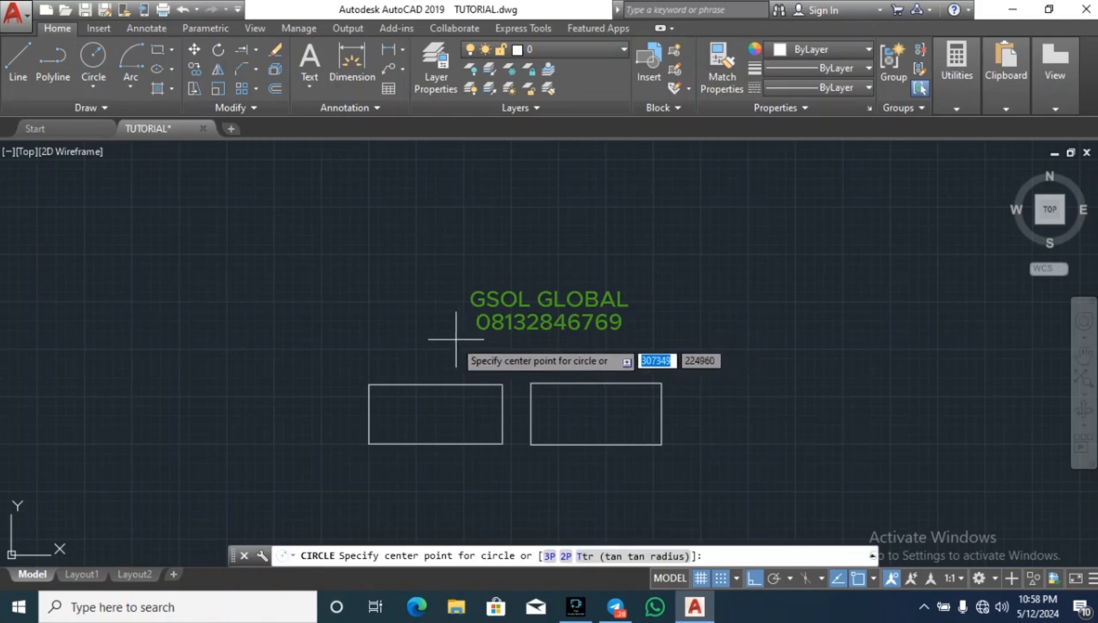
click(93, 84)
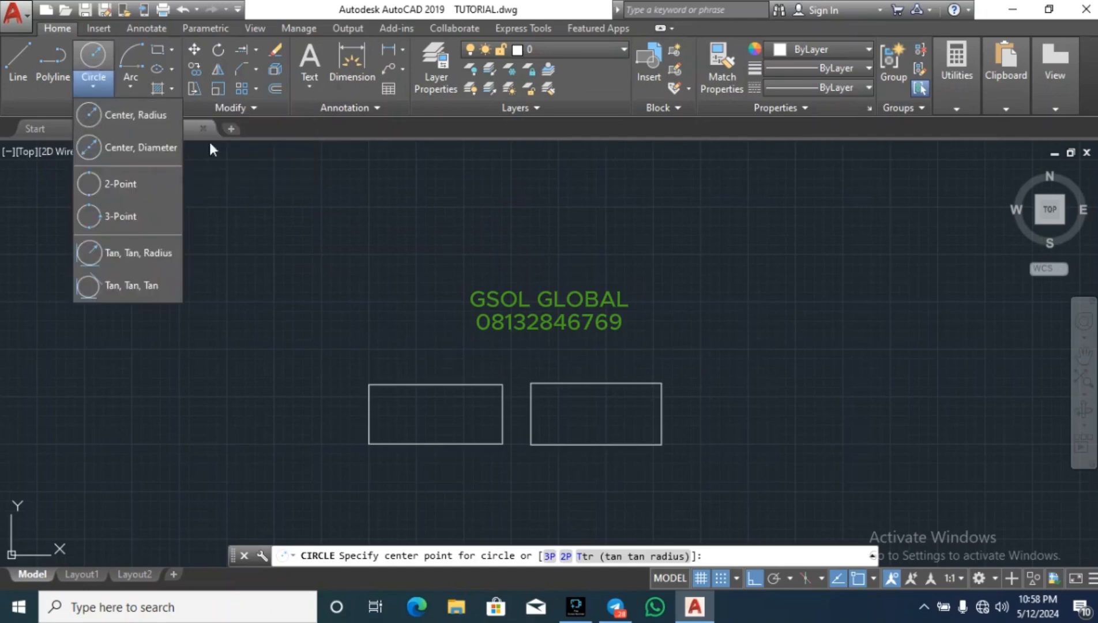
scroll(553, 287, up, 2)
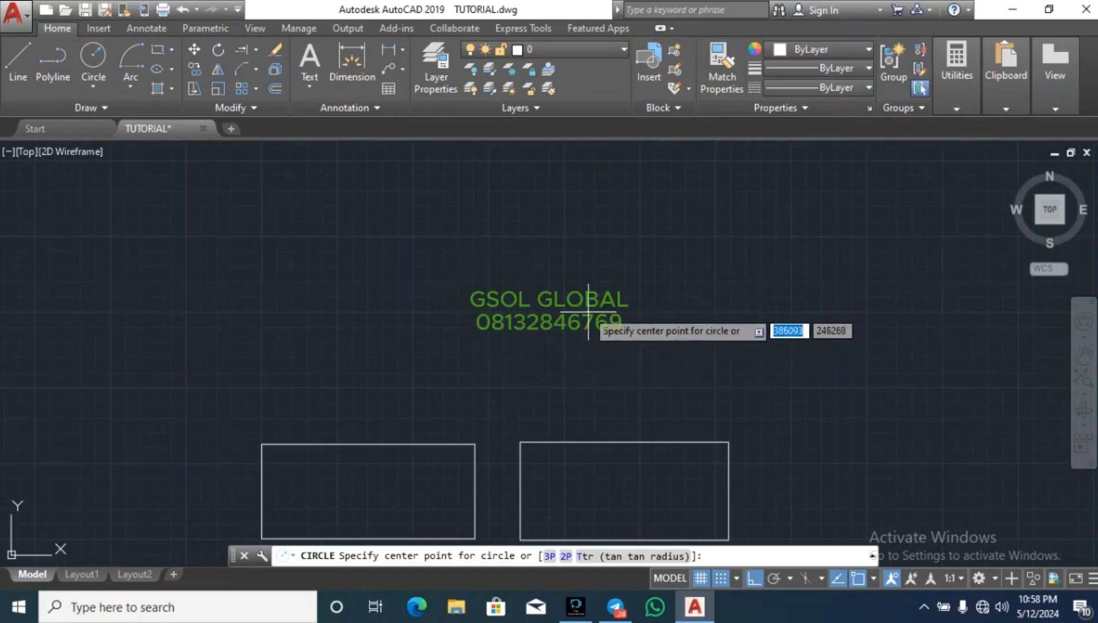
click(485, 313)
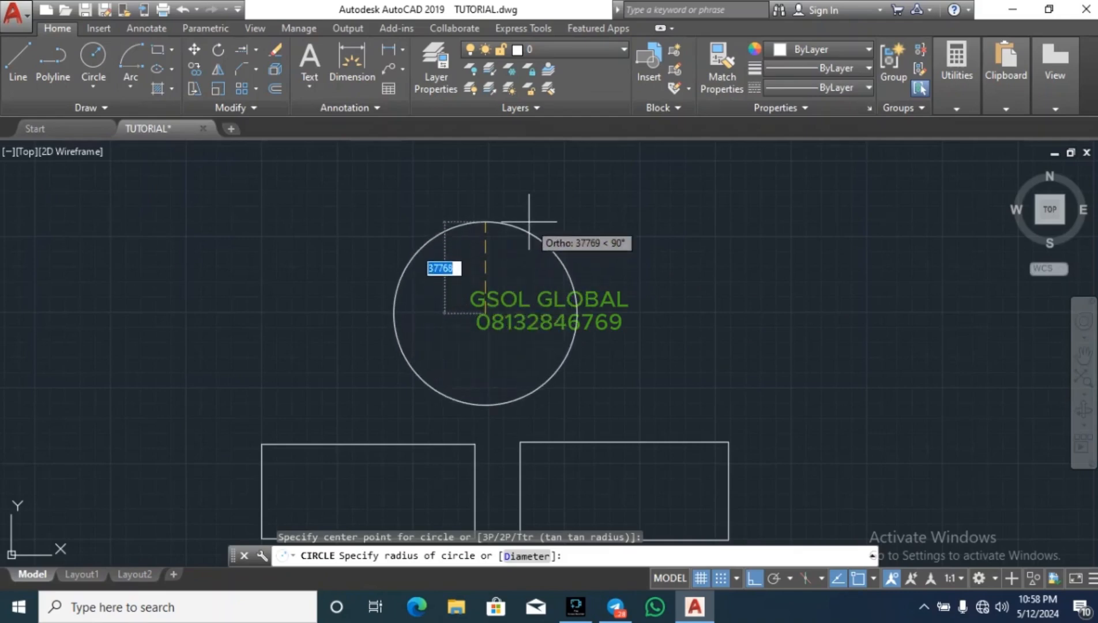
text(5000)
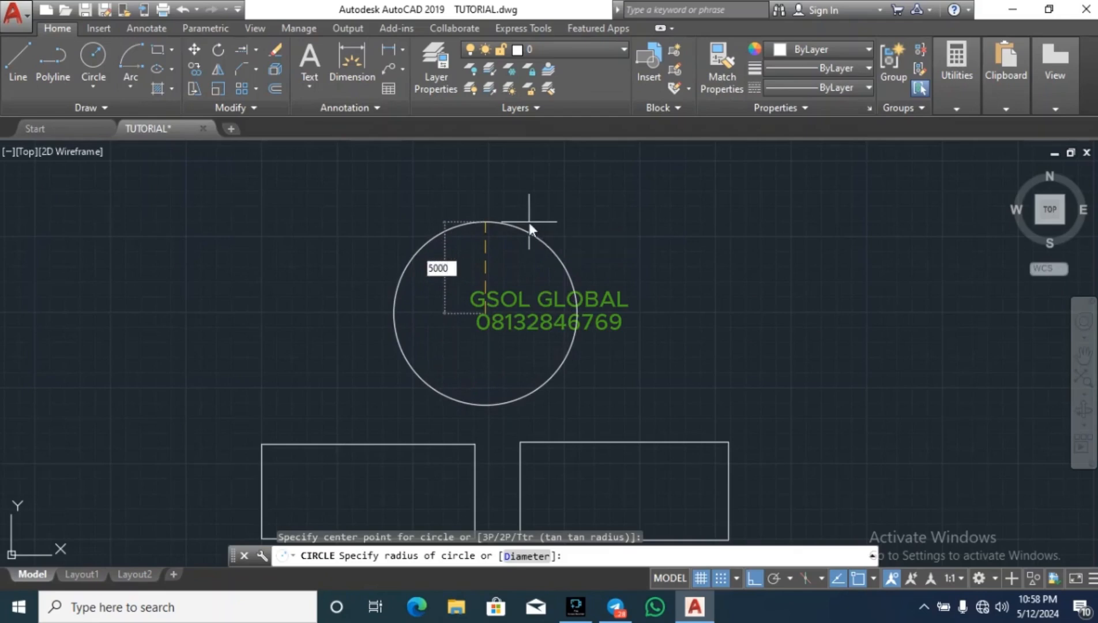
key(Return)
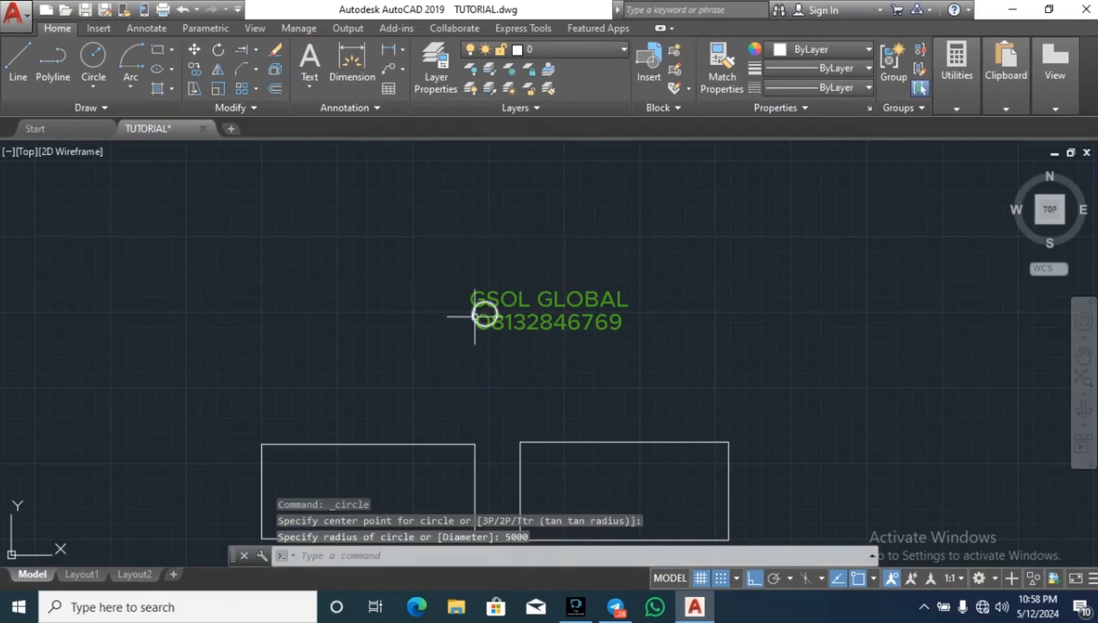
scroll(479, 315, up, 8)
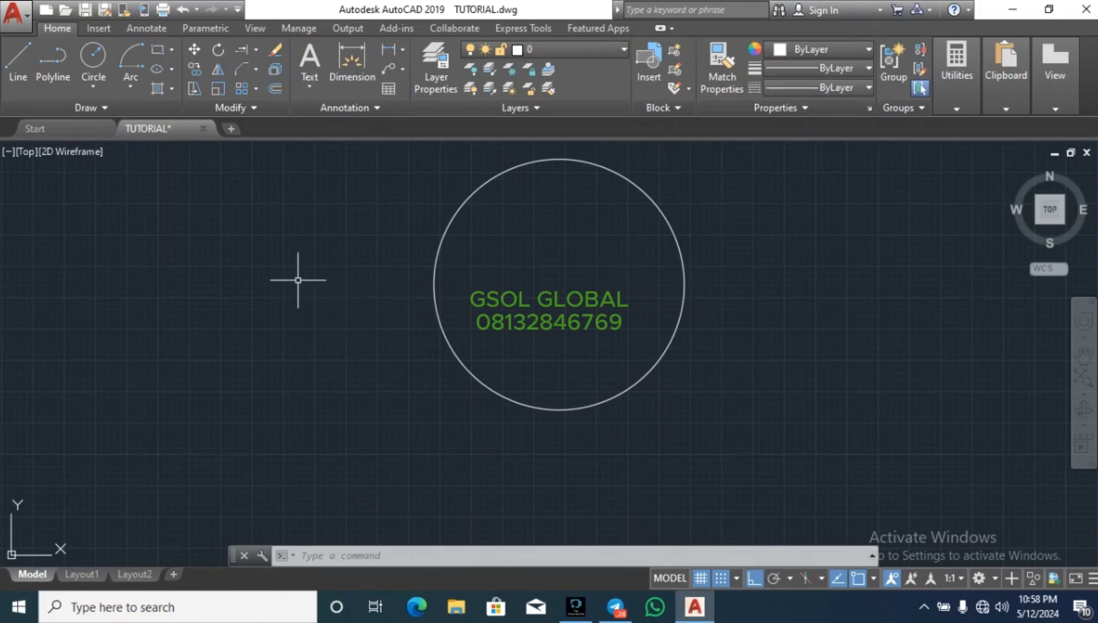
Step: Draw a second circle with a diameter of 10000 below the first one, using the Center, Diameter method
click(92, 86)
click(123, 151)
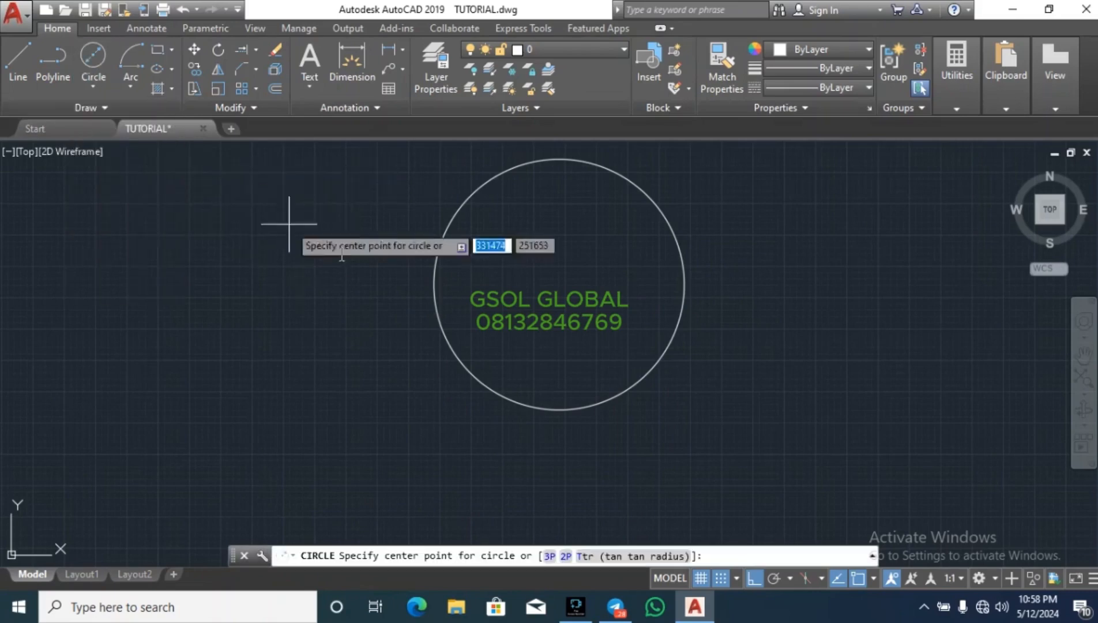
scroll(306, 274, down, 4)
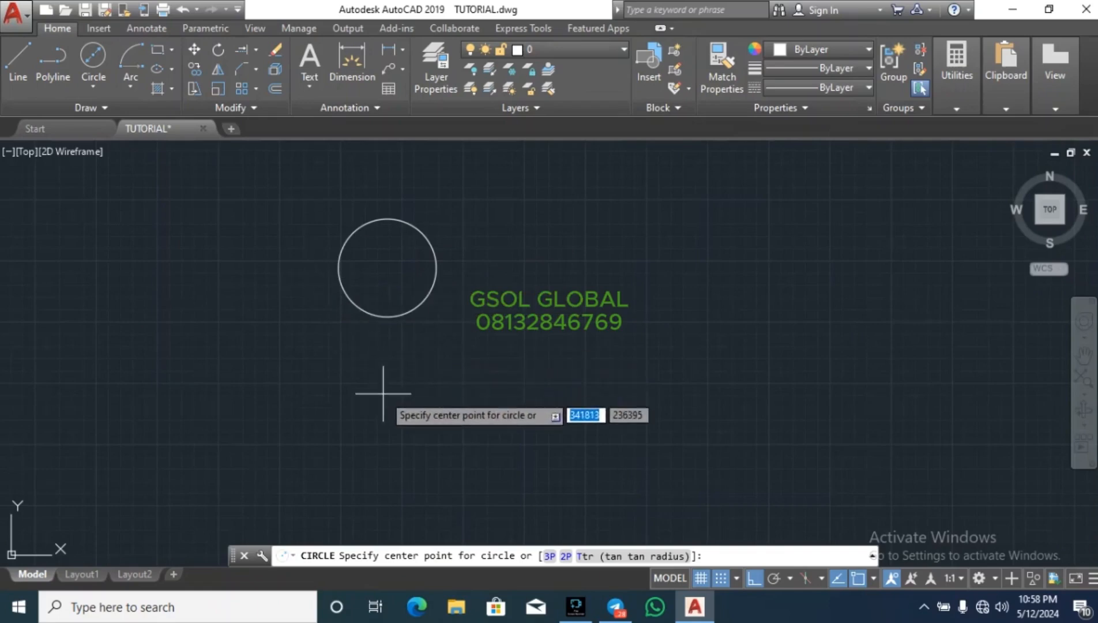
click(376, 427)
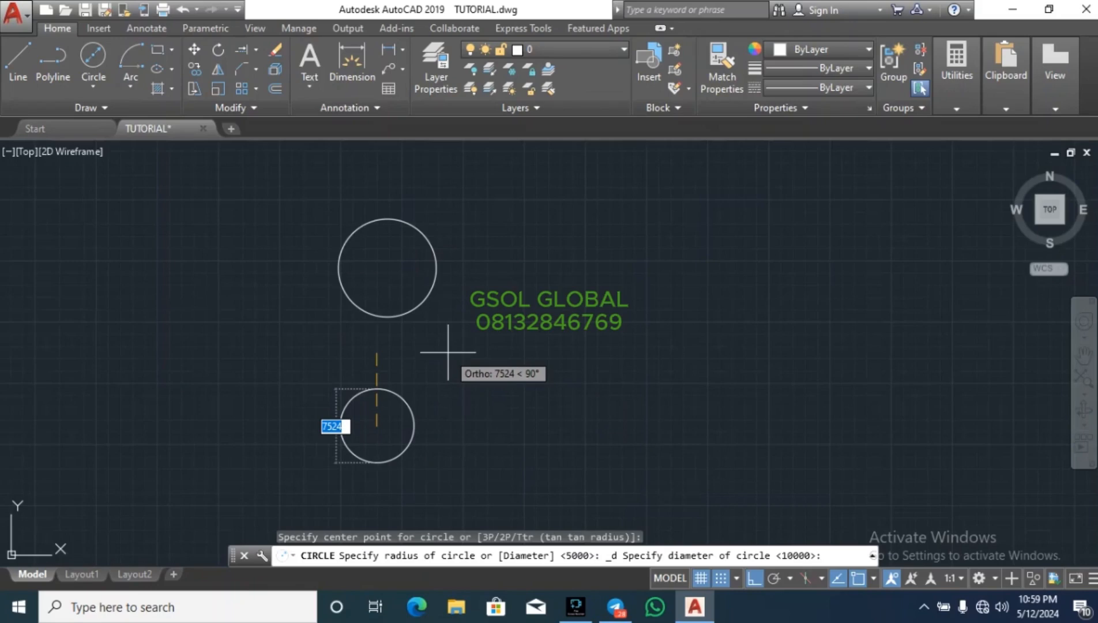
text(1)
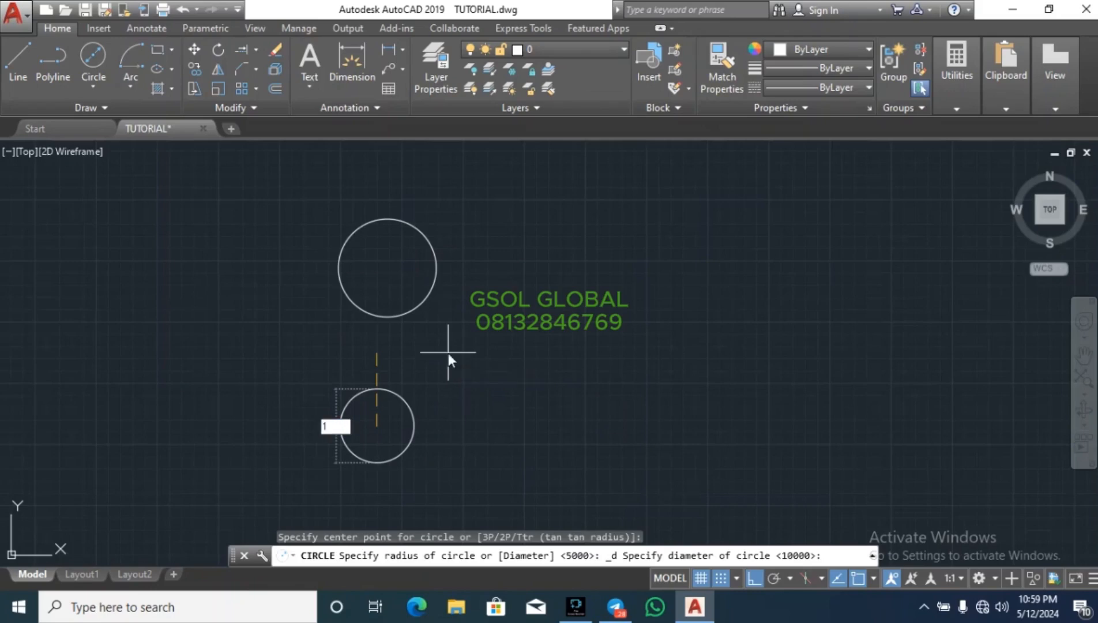
text(0000)
key(Return)
key(Escape)
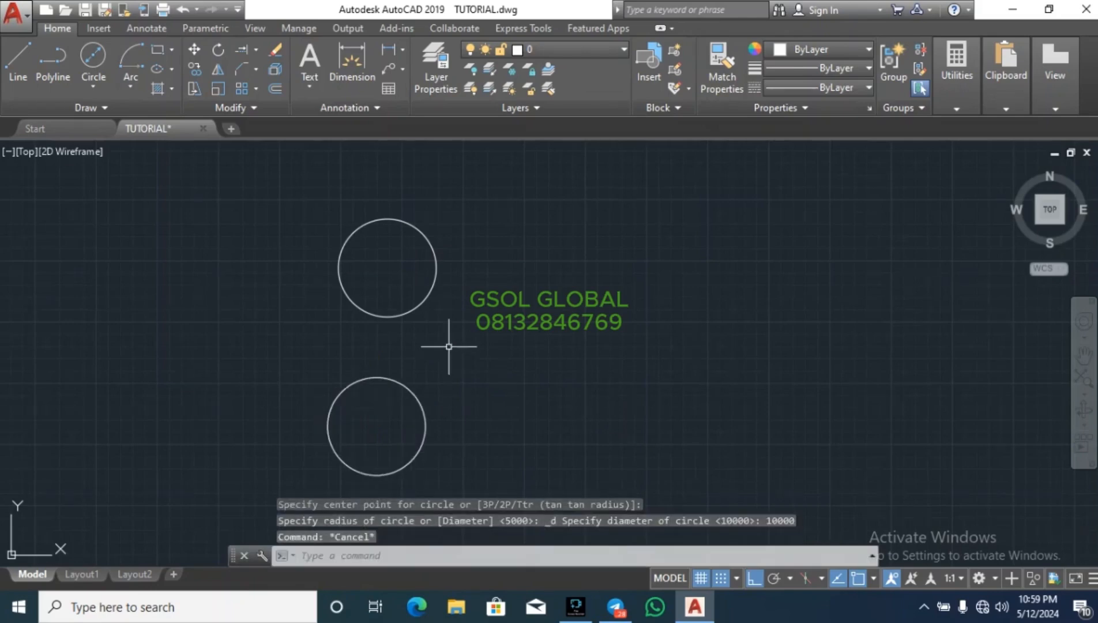
key(Escape)
Step: Move the lower circle slightly to the right so that it sits nearly centred beneath the upper circle
scroll(355, 460, up, 3)
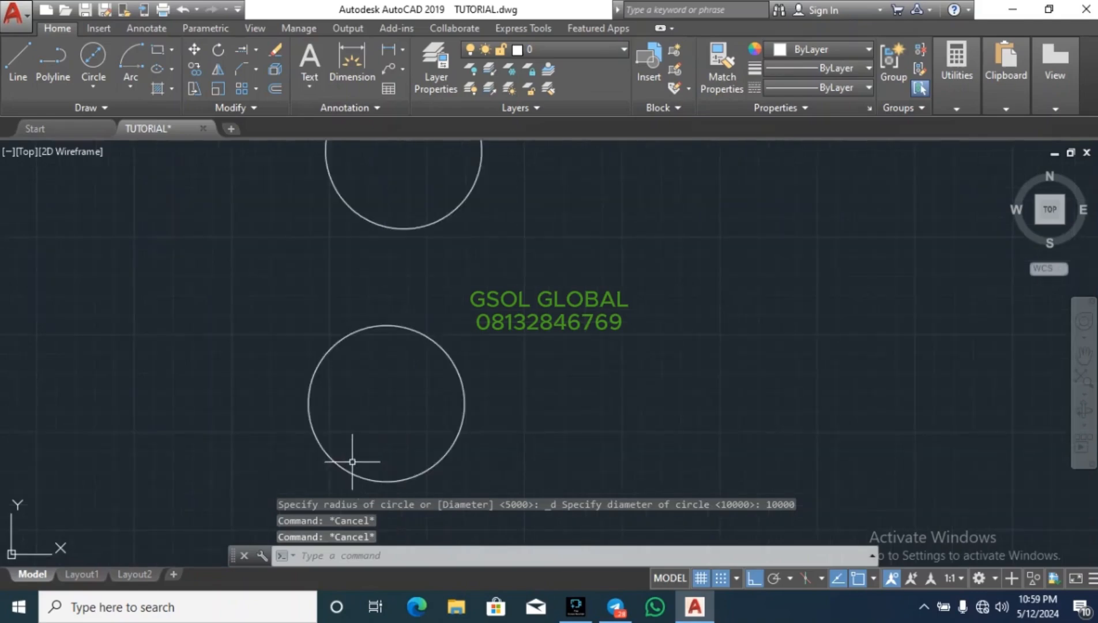
scroll(393, 386, down, 4)
click(438, 410)
click(428, 395)
text(m)
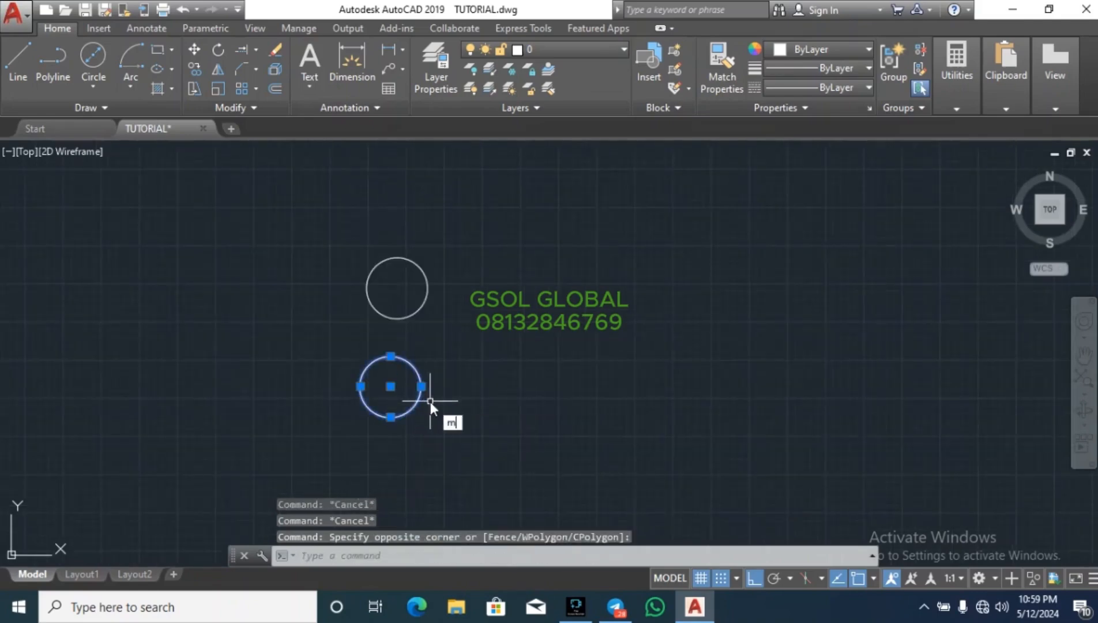
key(Return)
click(436, 425)
click(446, 428)
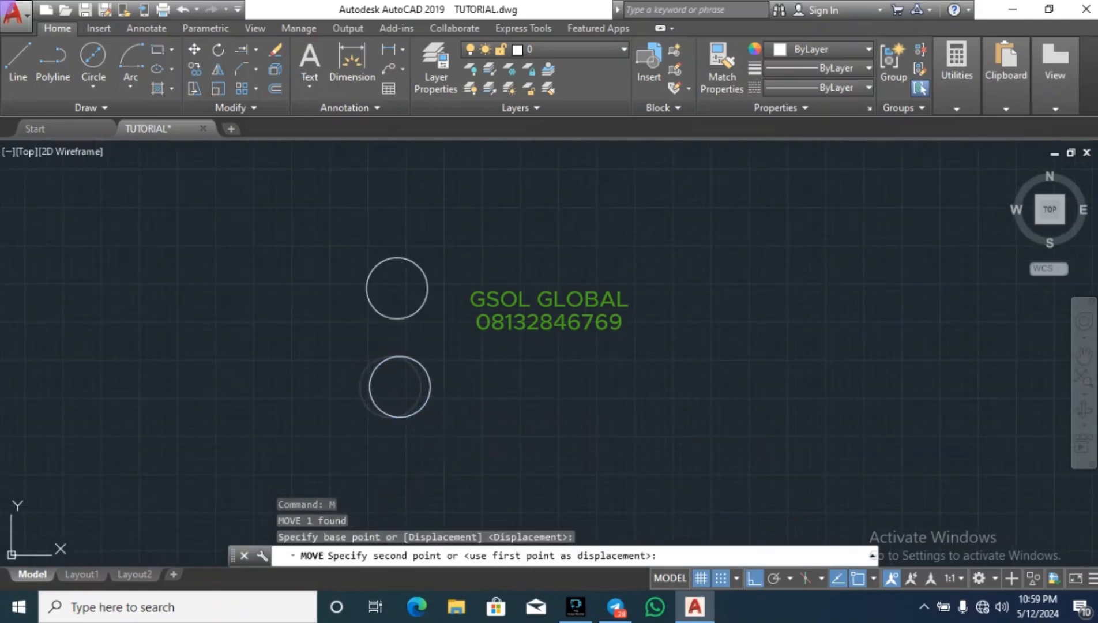
key(Escape)
key(Escape)
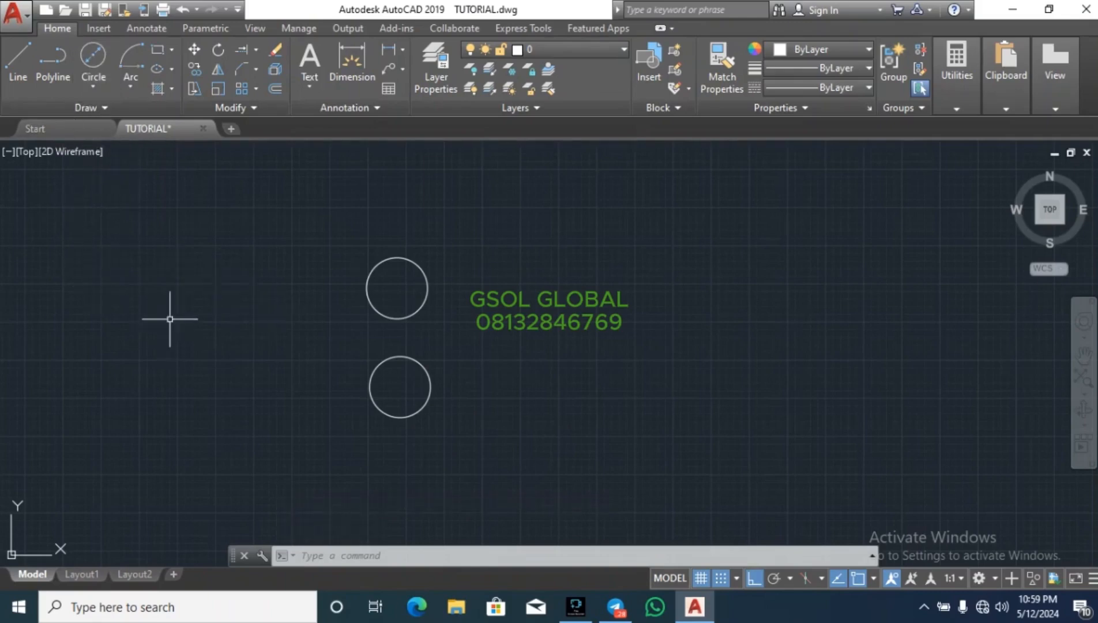
scroll(318, 263, down, 5)
scroll(245, 238, up, 5)
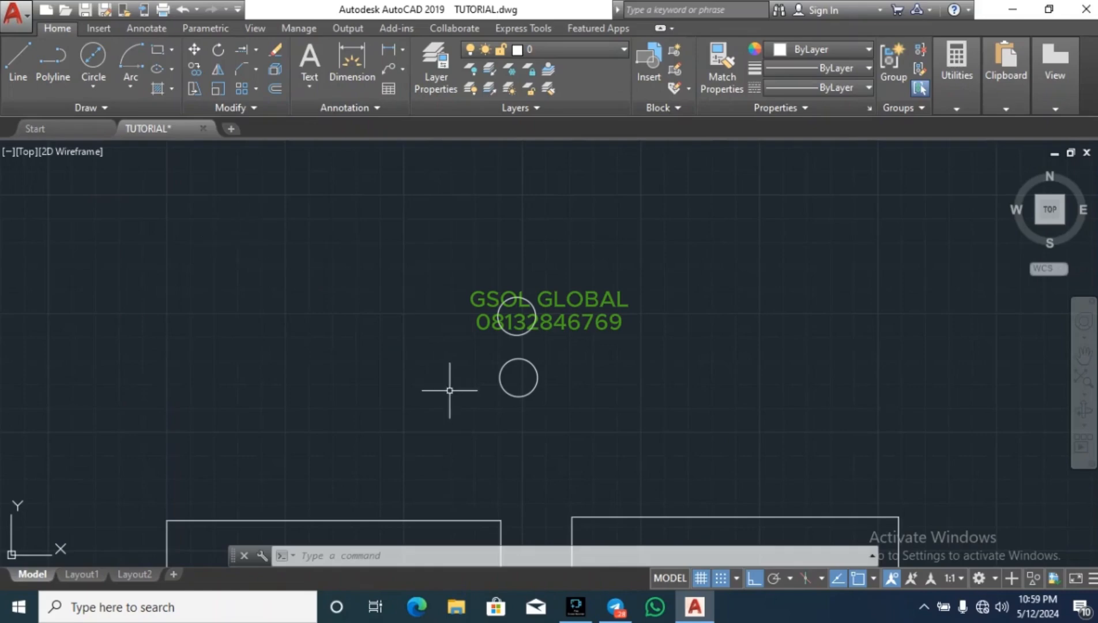
text(rc)
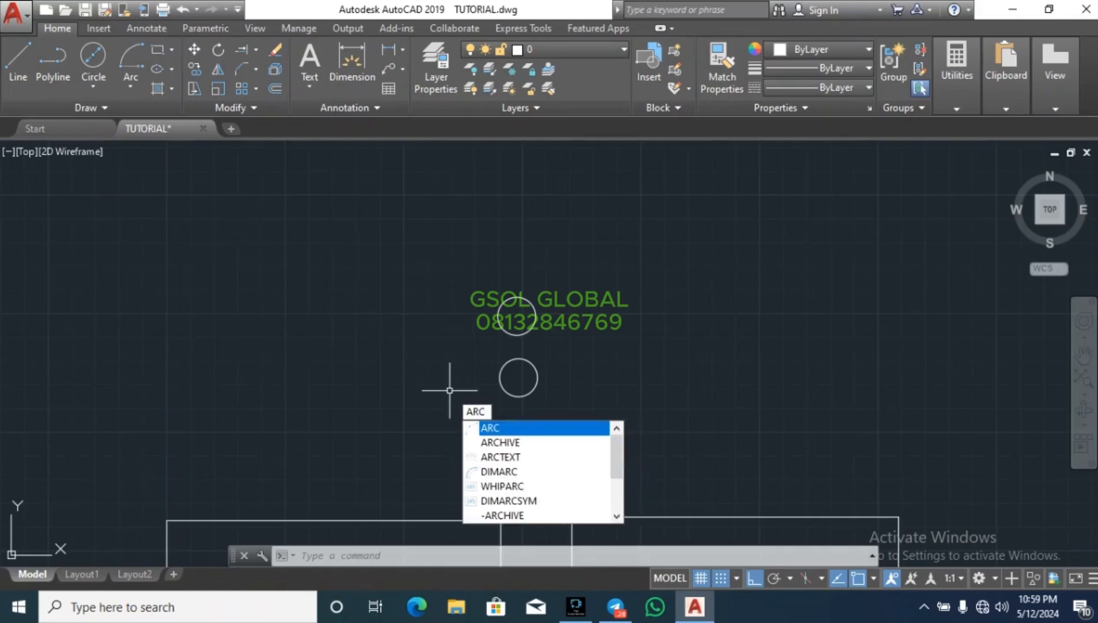
key(Escape)
key(Escape)
key(Escape)
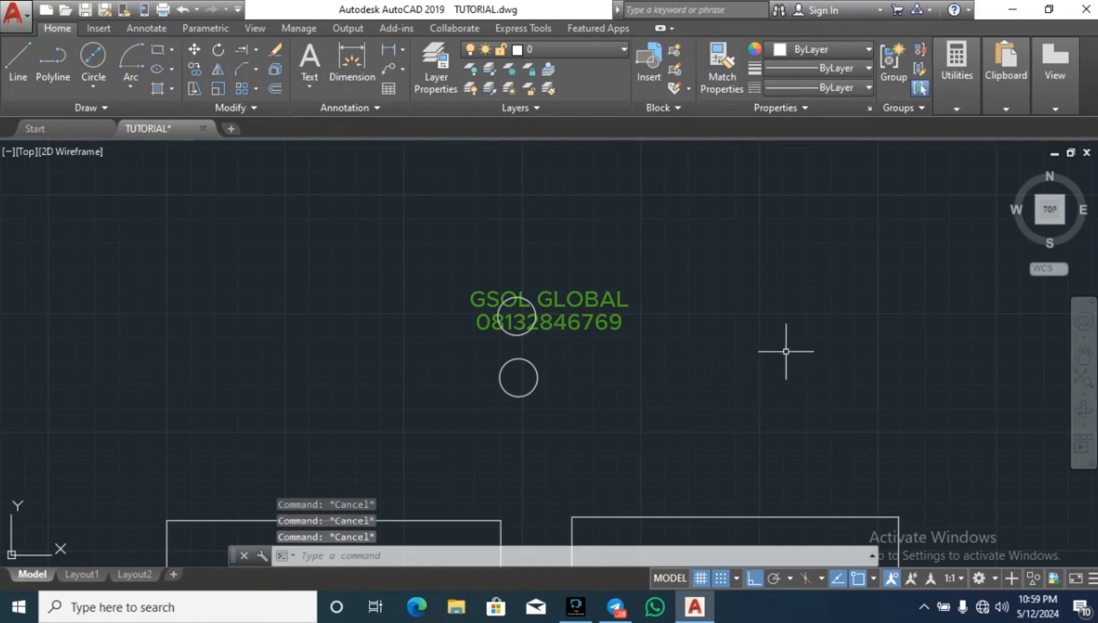
scroll(883, 336, up, 2)
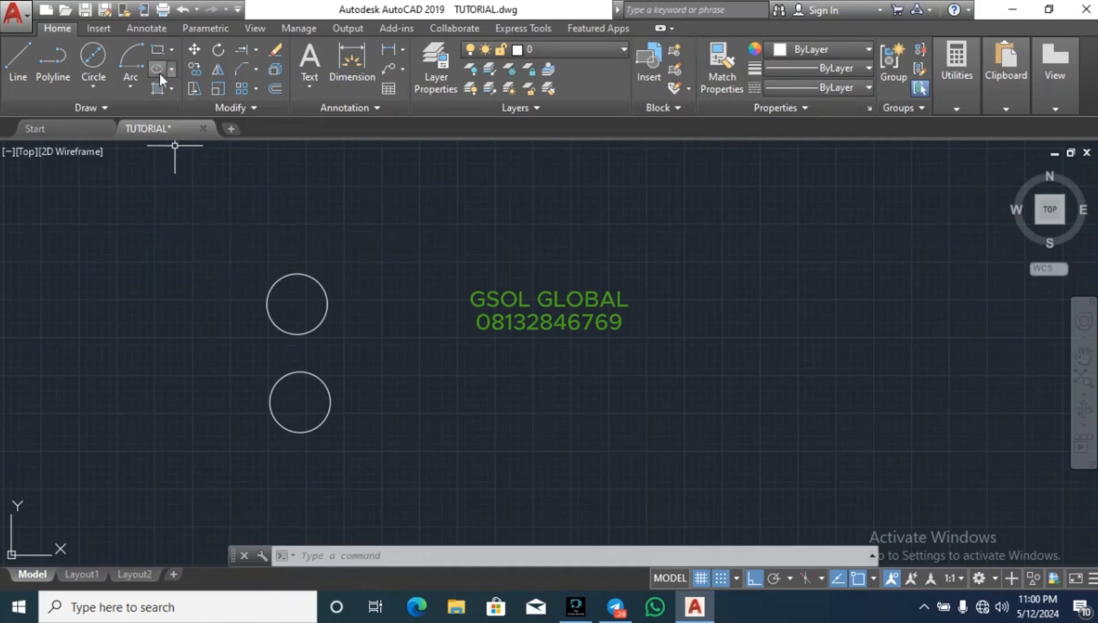
click(155, 50)
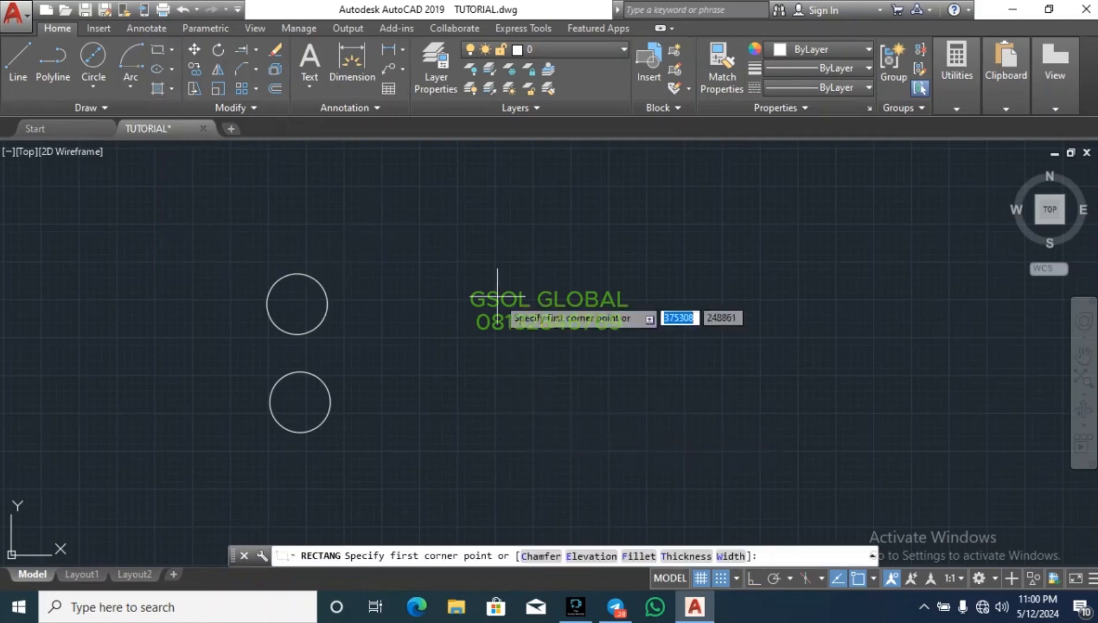
key(Escape)
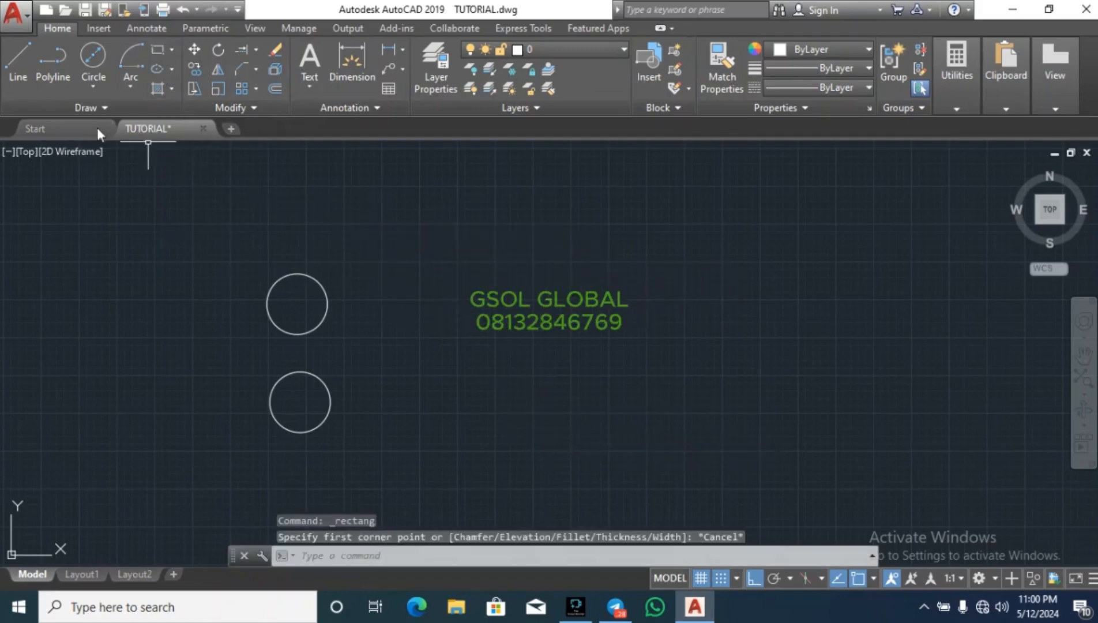
Step: Draw a vertical line to the right of the two circles and continue it with a horizontal segment running left from its lower end
click(18, 61)
click(507, 267)
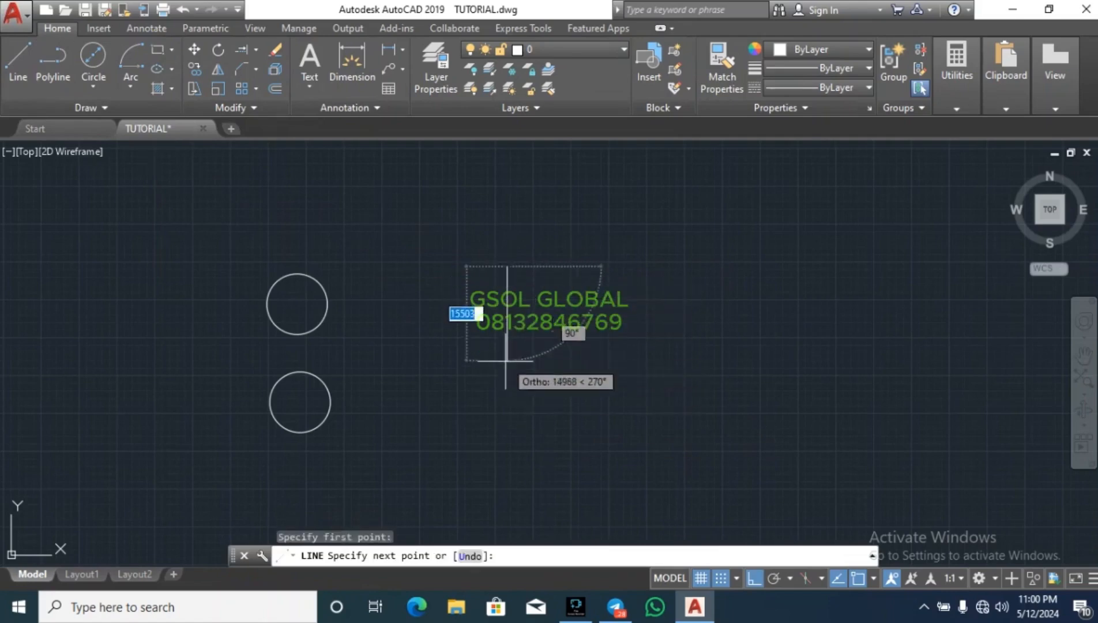
click(407, 410)
key(Escape)
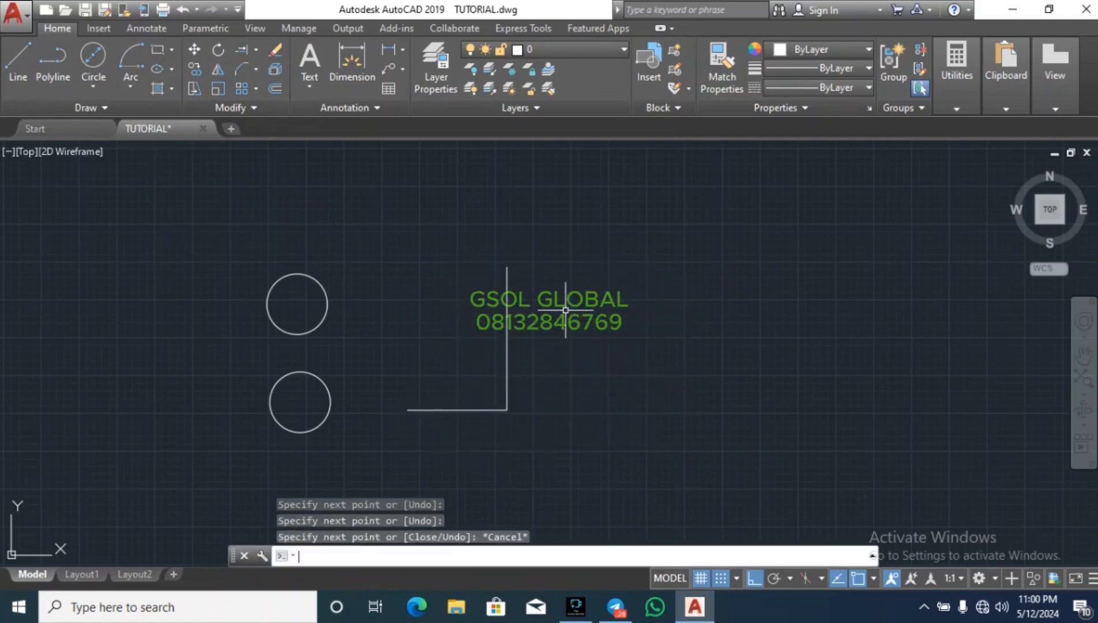
key(Return)
key(Escape)
Step: Mirror the two connected lines across a vertical mirror line to their right, keeping the source objects
click(373, 461)
click(686, 263)
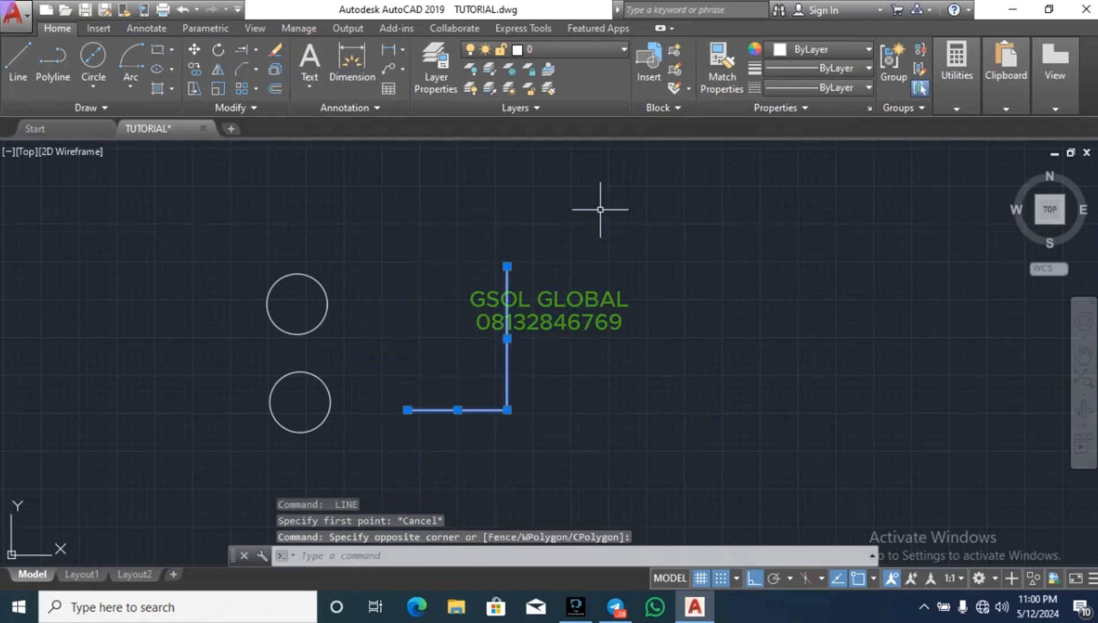
click(210, 73)
click(667, 233)
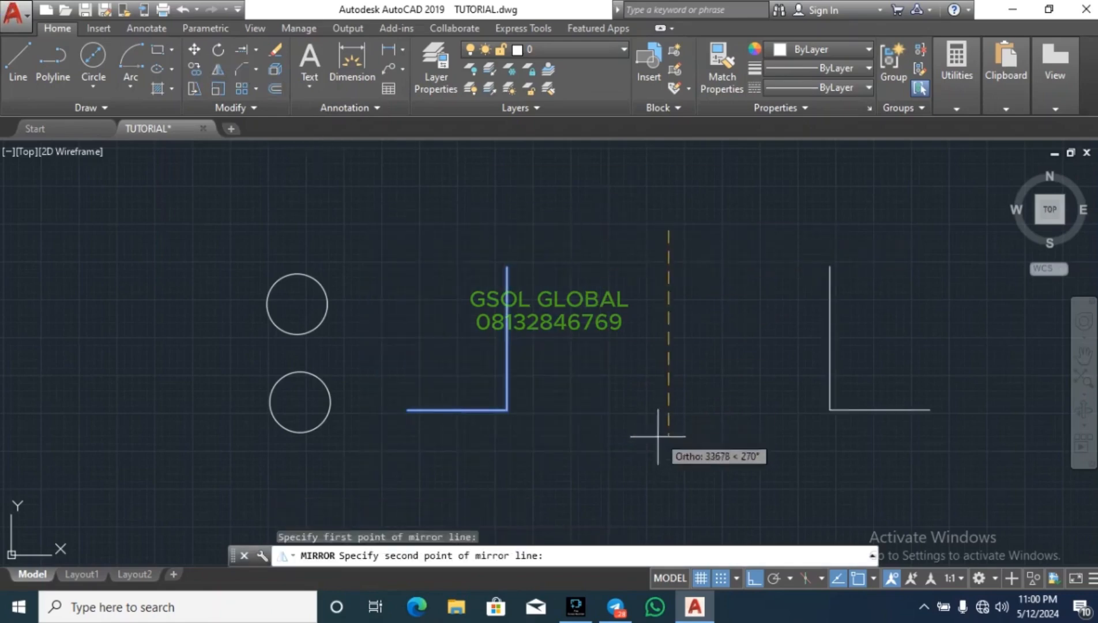
click(655, 455)
text(n)
key(Return)
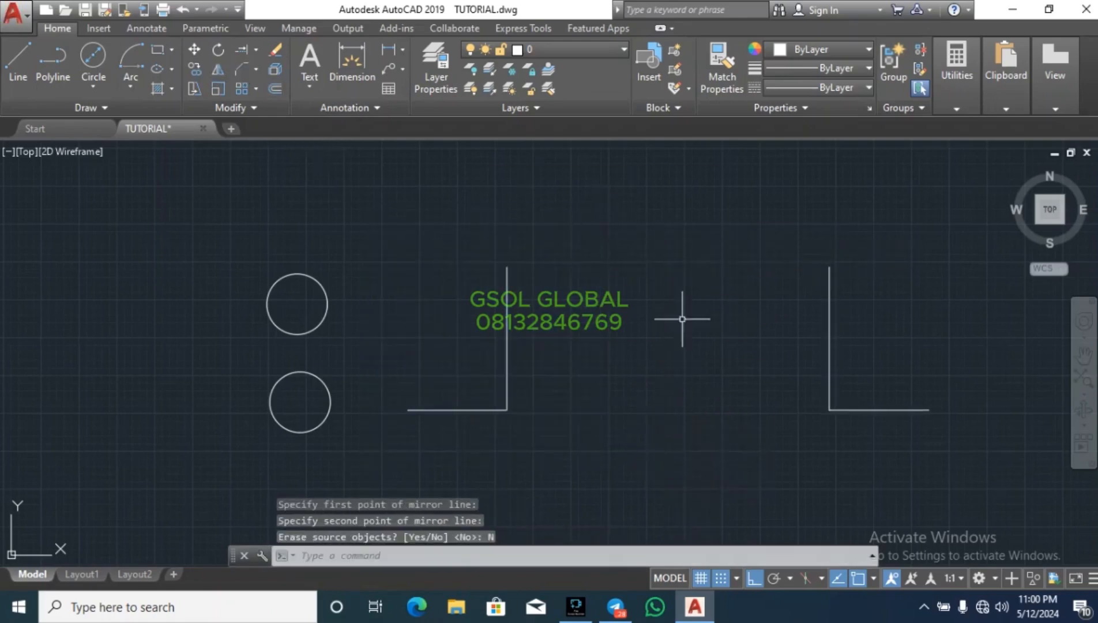
key(Escape)
key(Escape)
Step: Draw a 3-Point arc from the left vertical line's upper end through the right vertical line's upper end, ending below the right-hand lines
scroll(365, 346, down, 4)
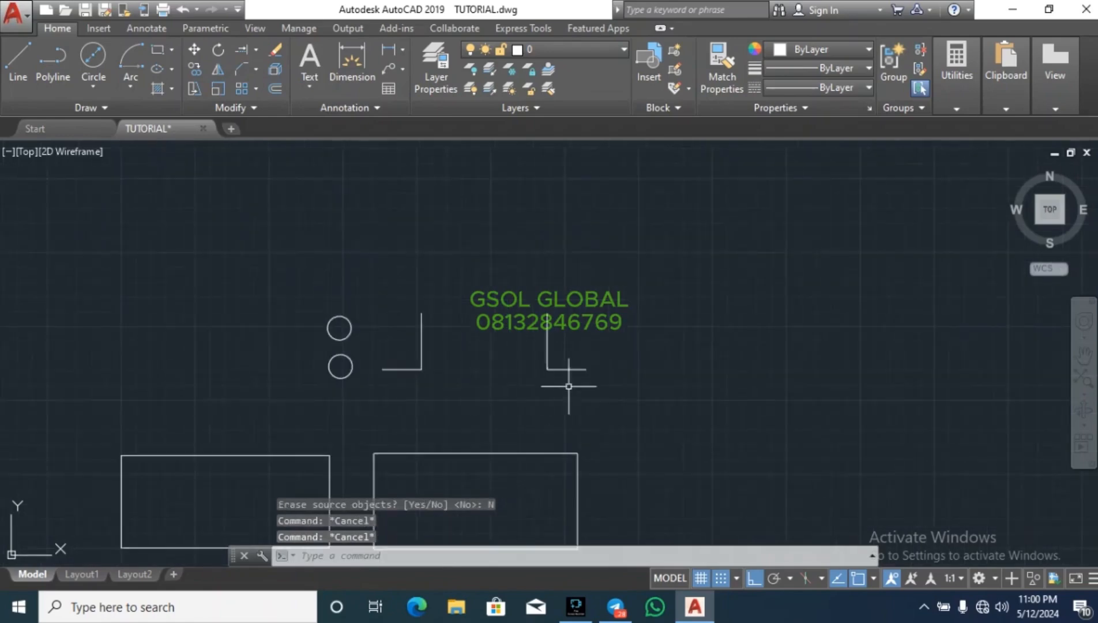
scroll(418, 320, up, 3)
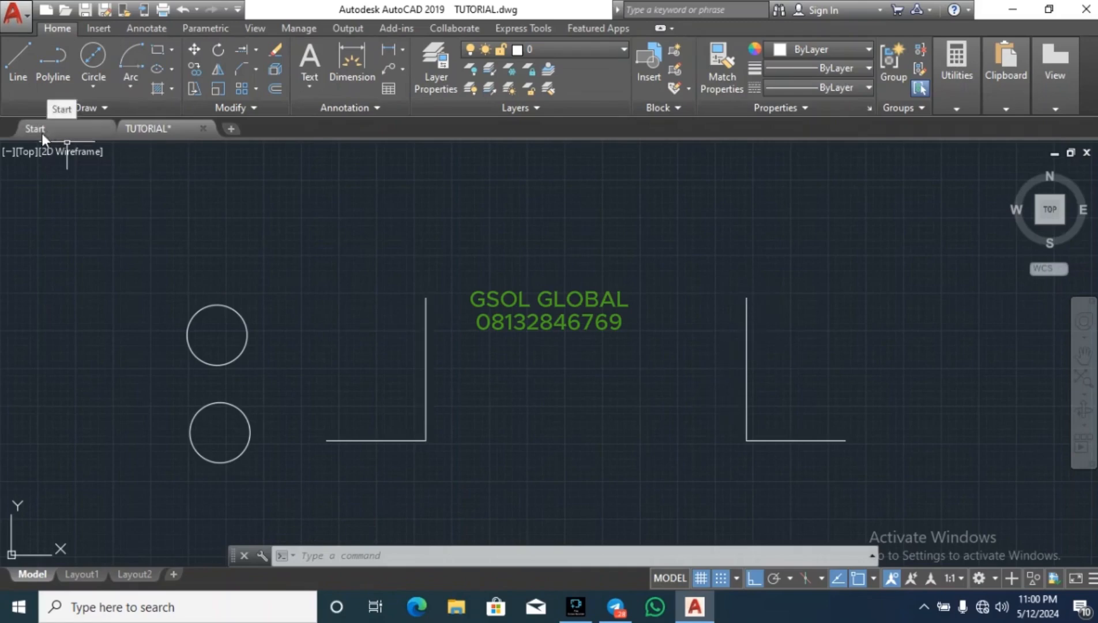
click(133, 88)
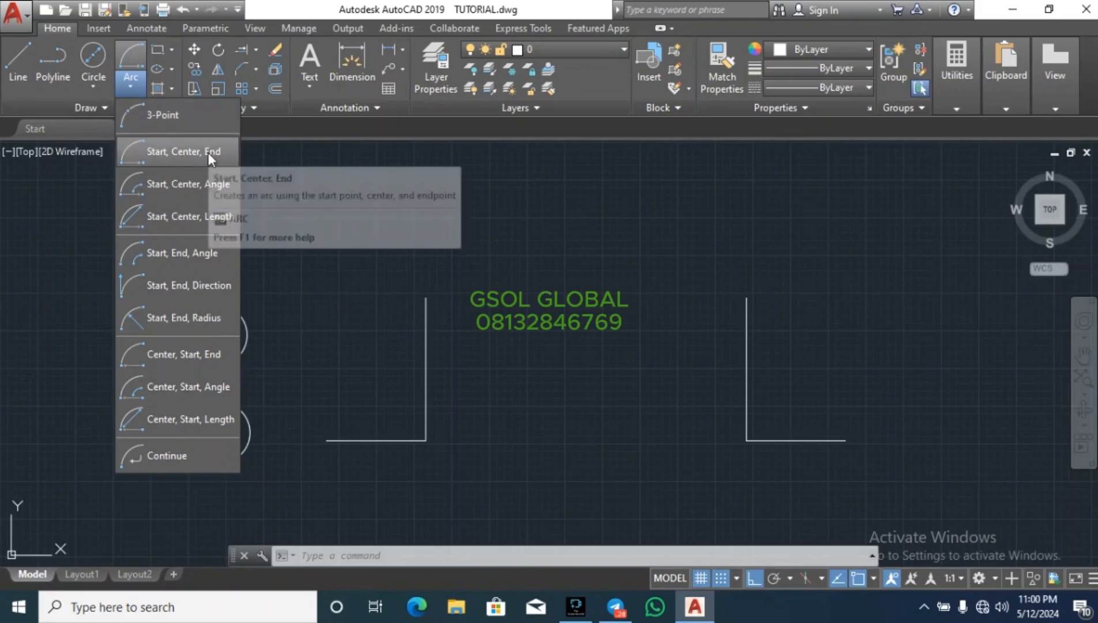
click(165, 118)
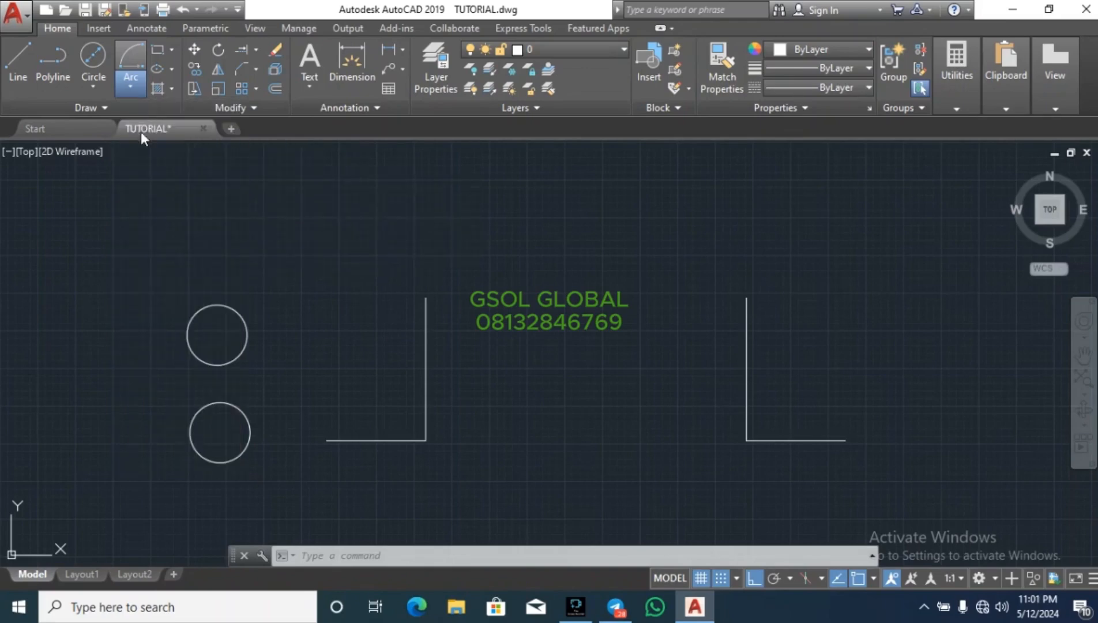
scroll(845, 358, up, 2)
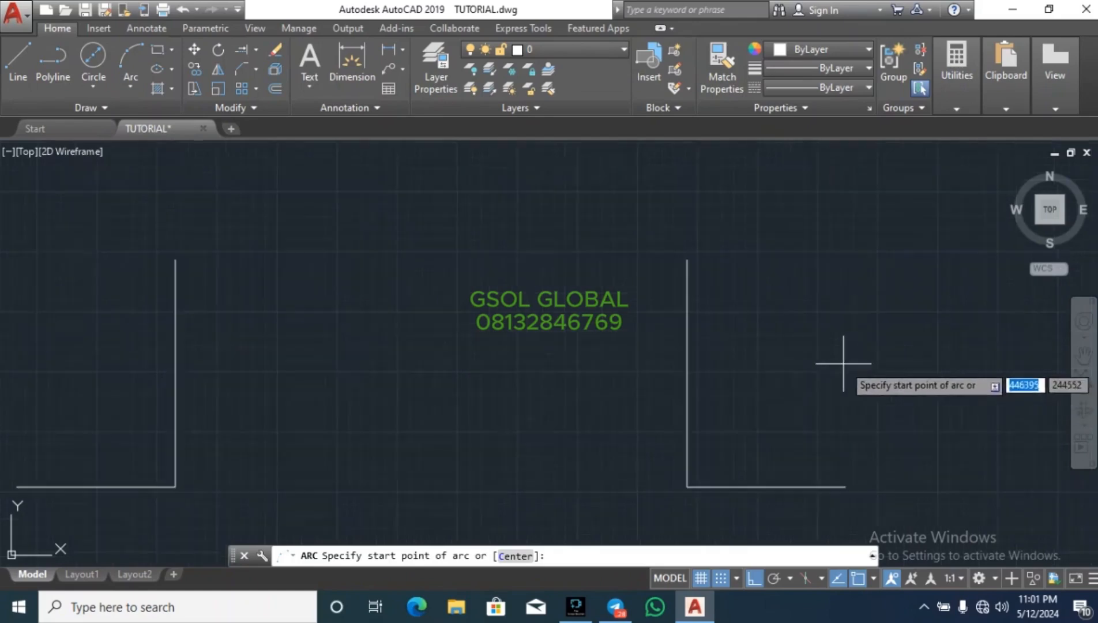
click(181, 259)
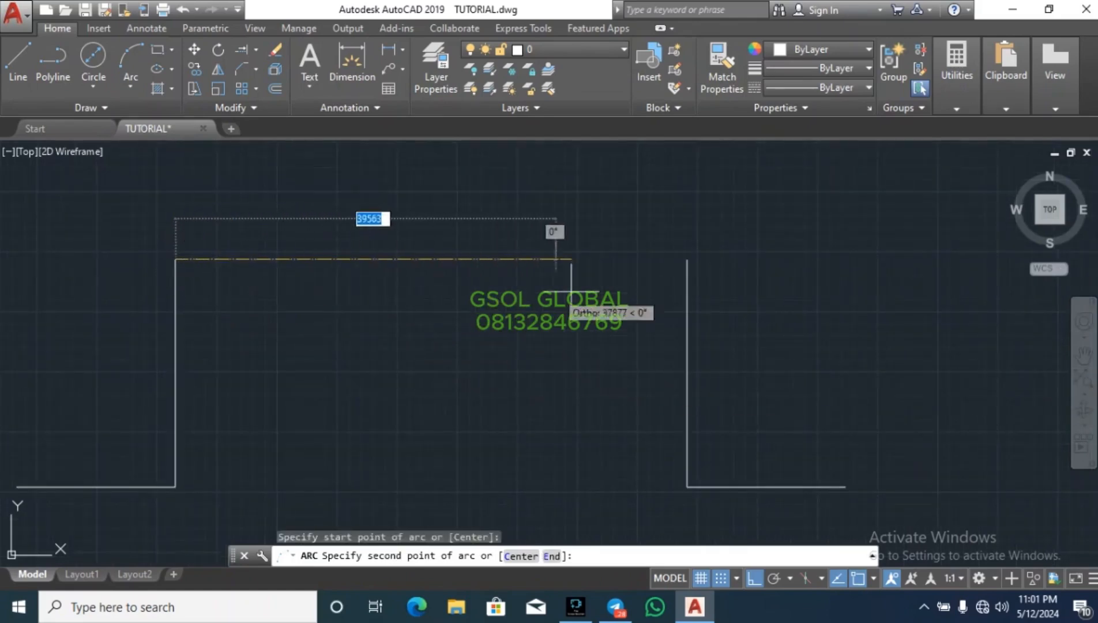
click(685, 258)
scroll(657, 210, down, 3)
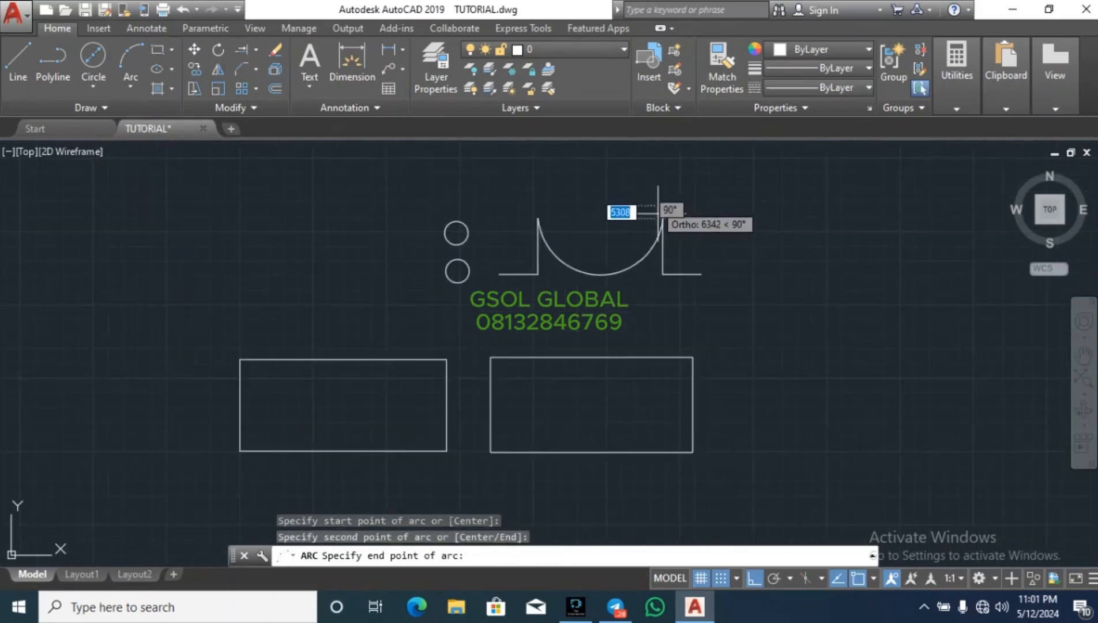
click(623, 323)
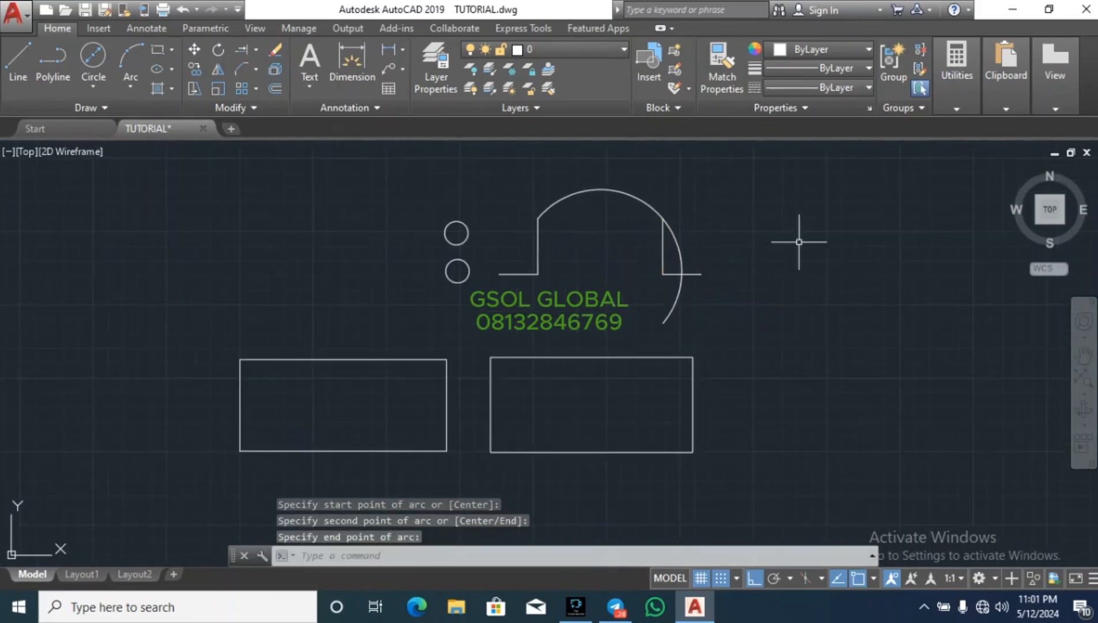
key(Escape)
key(Escape)
Step: Trim the part of the arc between the right vertical line's upper end and the horizontal line beside it
scroll(672, 228, up, 5)
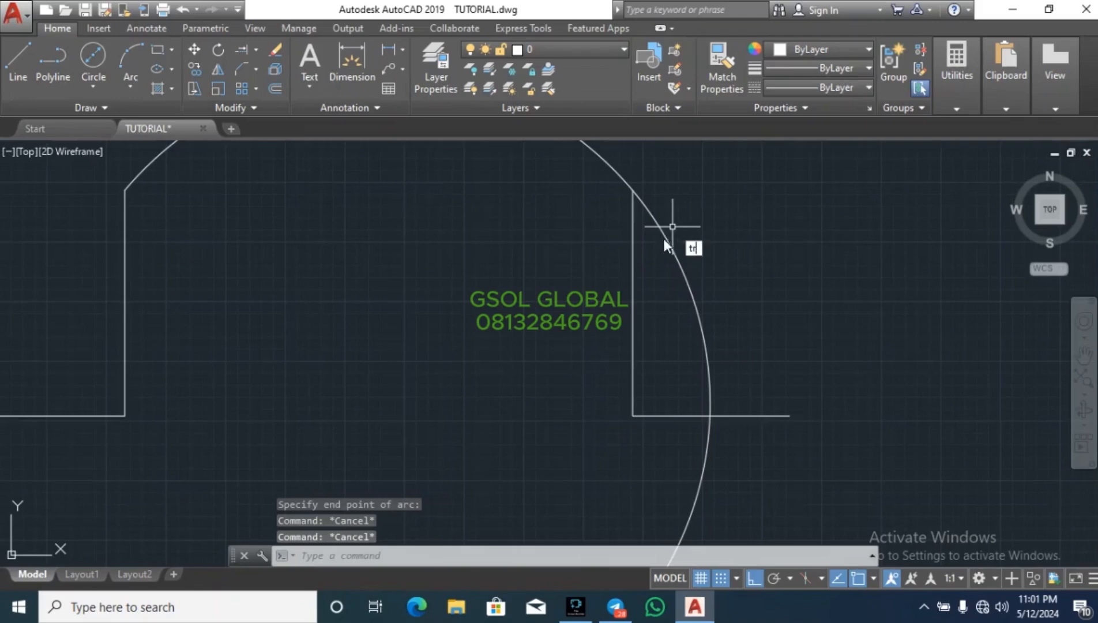
text(tr)
key(Return)
key(Return)
click(665, 306)
click(681, 223)
scroll(679, 203, down, 3)
key(Escape)
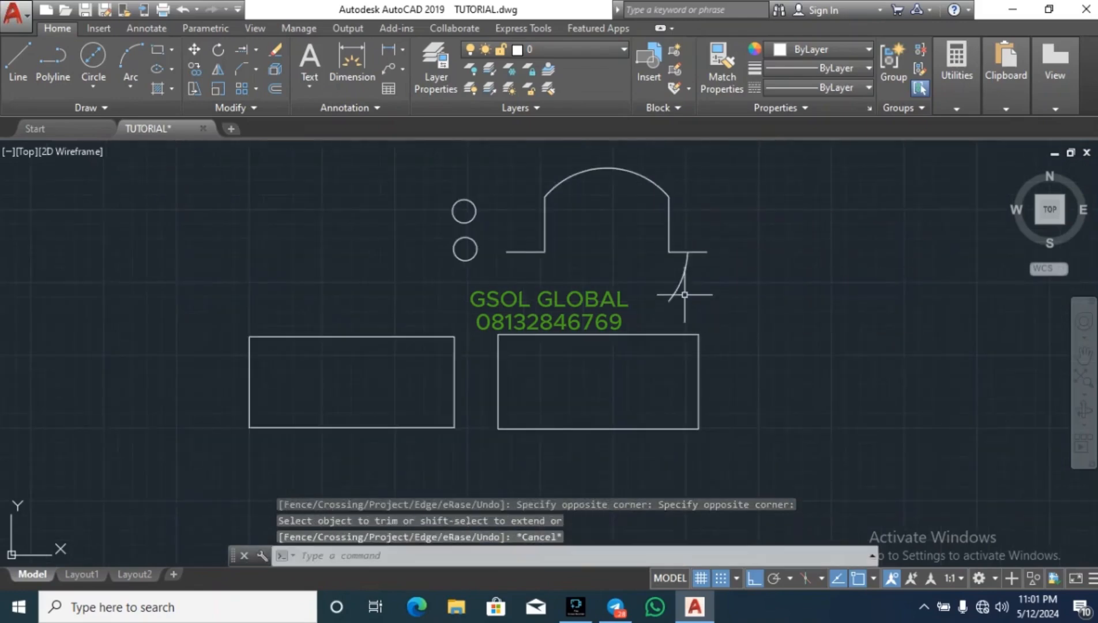
Step: Erase the leftover arc piece below the right horizontal line
click(685, 294)
click(662, 282)
key(Return)
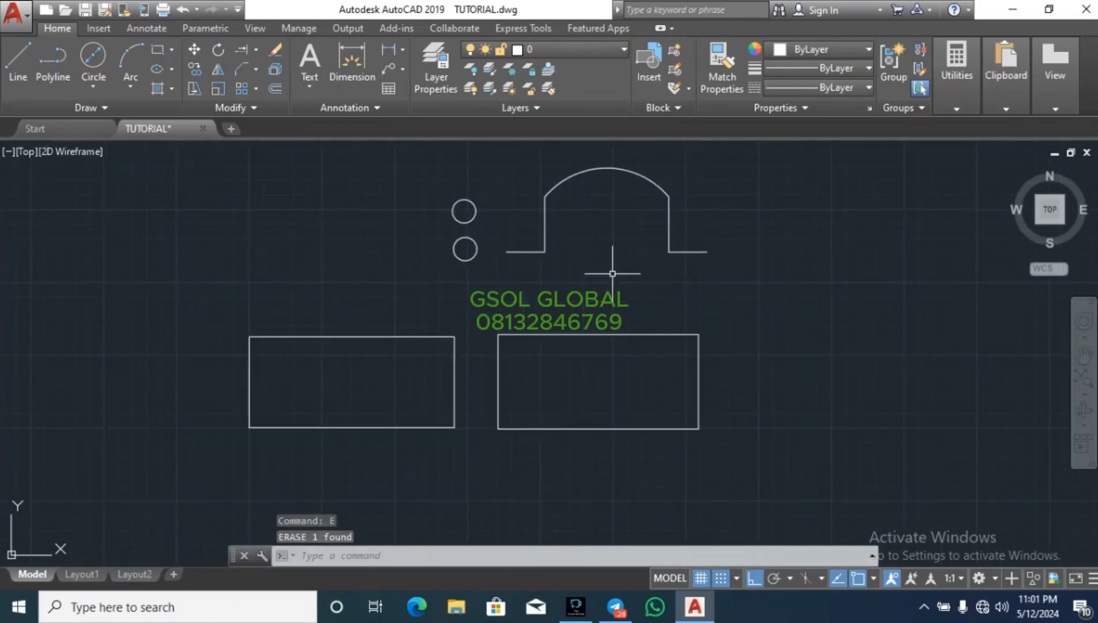
scroll(642, 176, up, 4)
key(Escape)
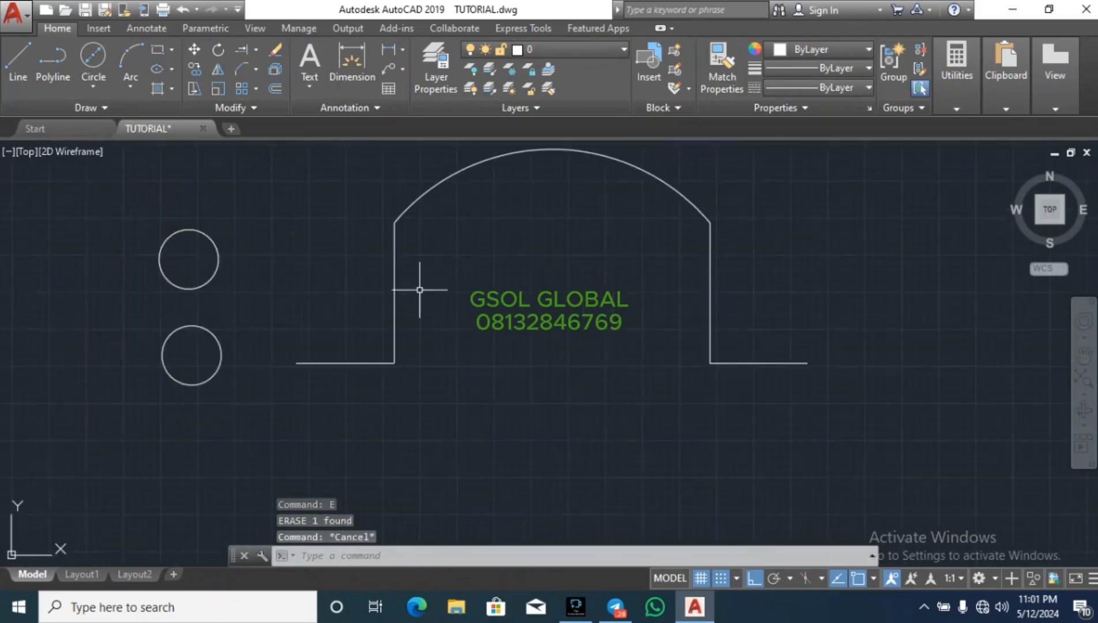
Step: Copy the four straight lines of the arched shape, without the arc, into the empty space to its right
scroll(421, 294, down, 4)
click(634, 373)
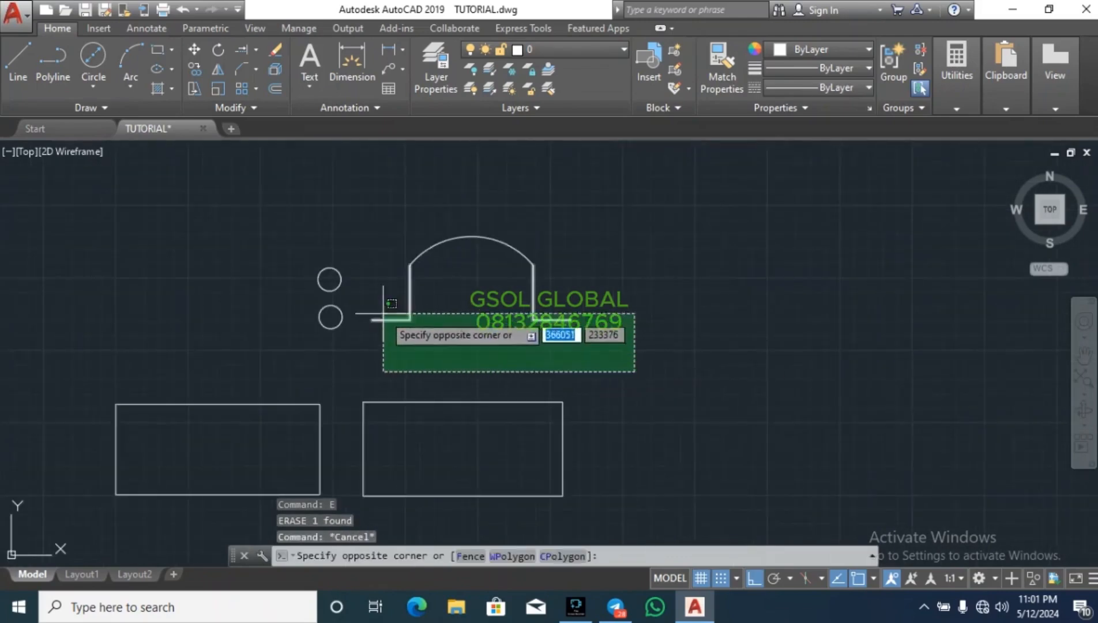
click(352, 261)
text(co)
key(Return)
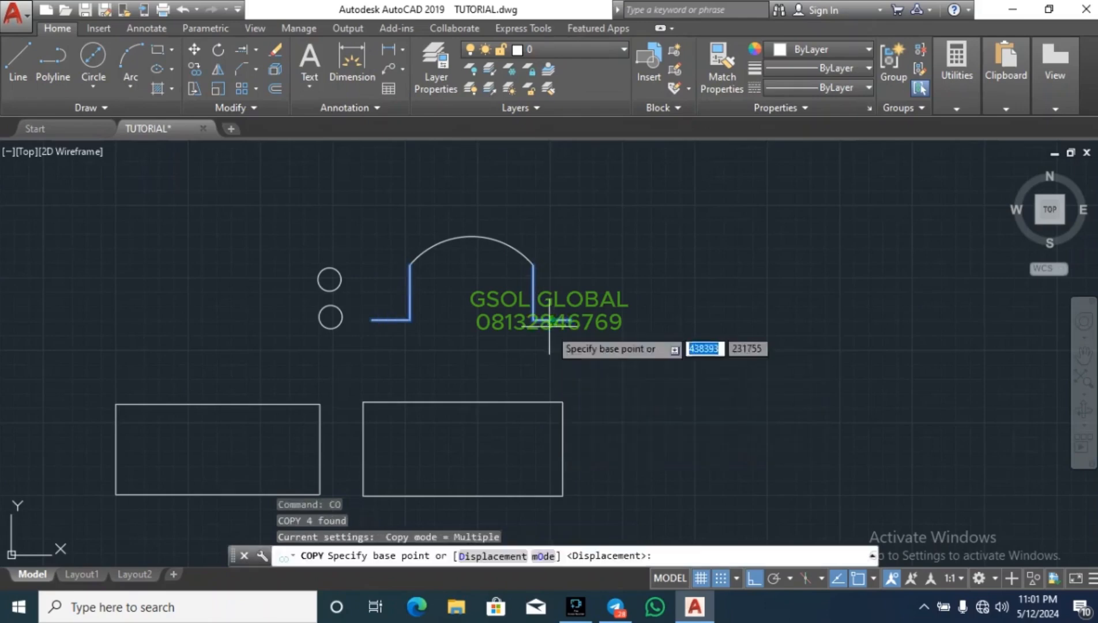
click(519, 353)
click(740, 374)
key(Escape)
key(Escape)
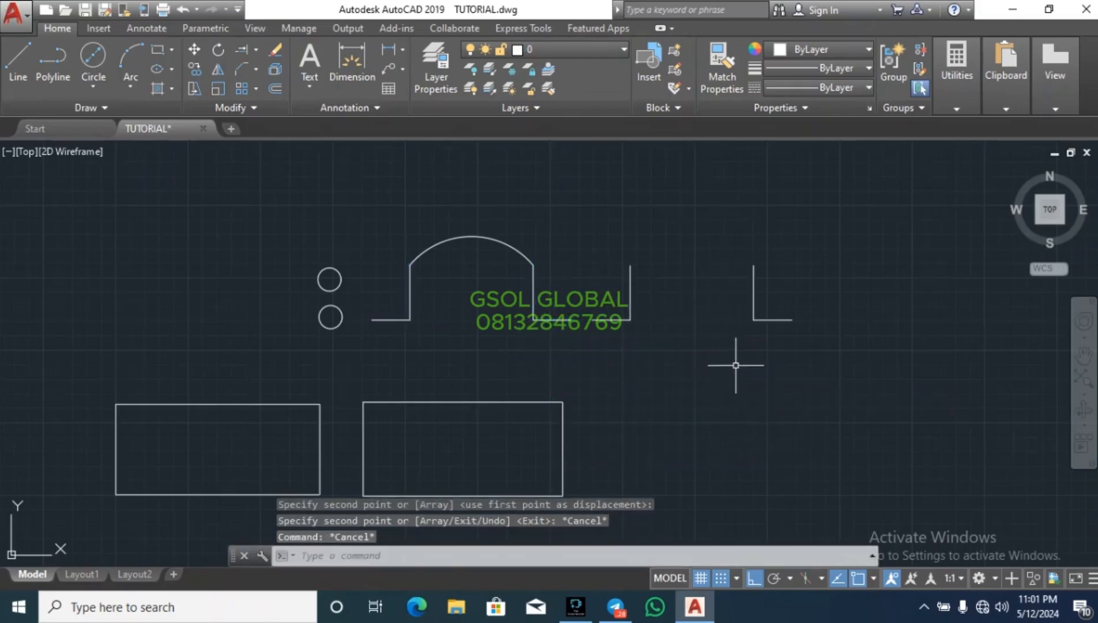
click(139, 87)
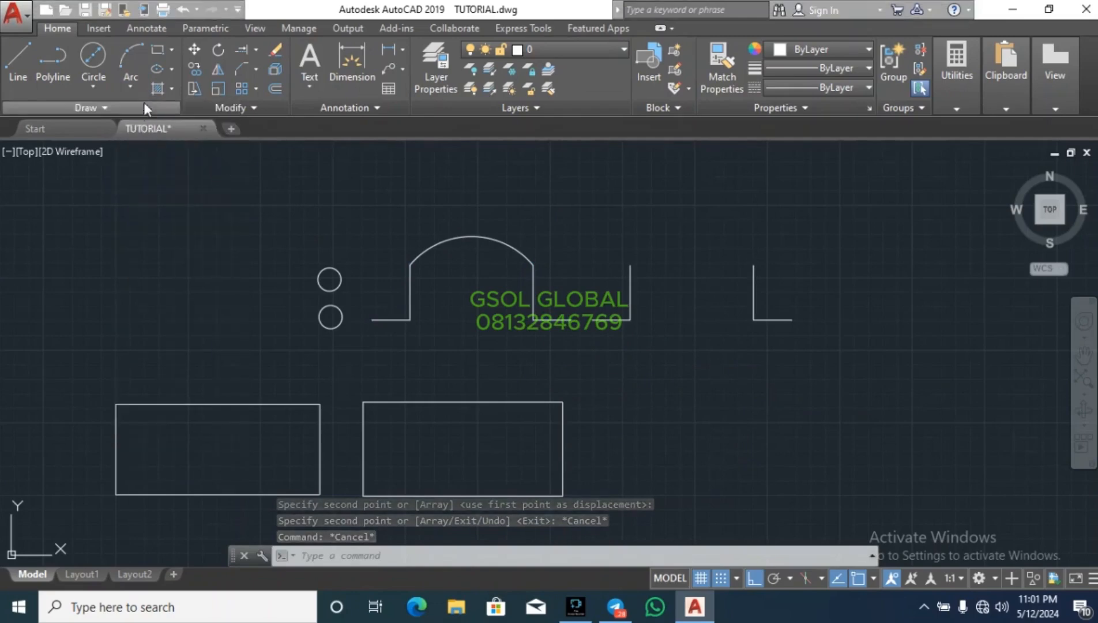
click(134, 88)
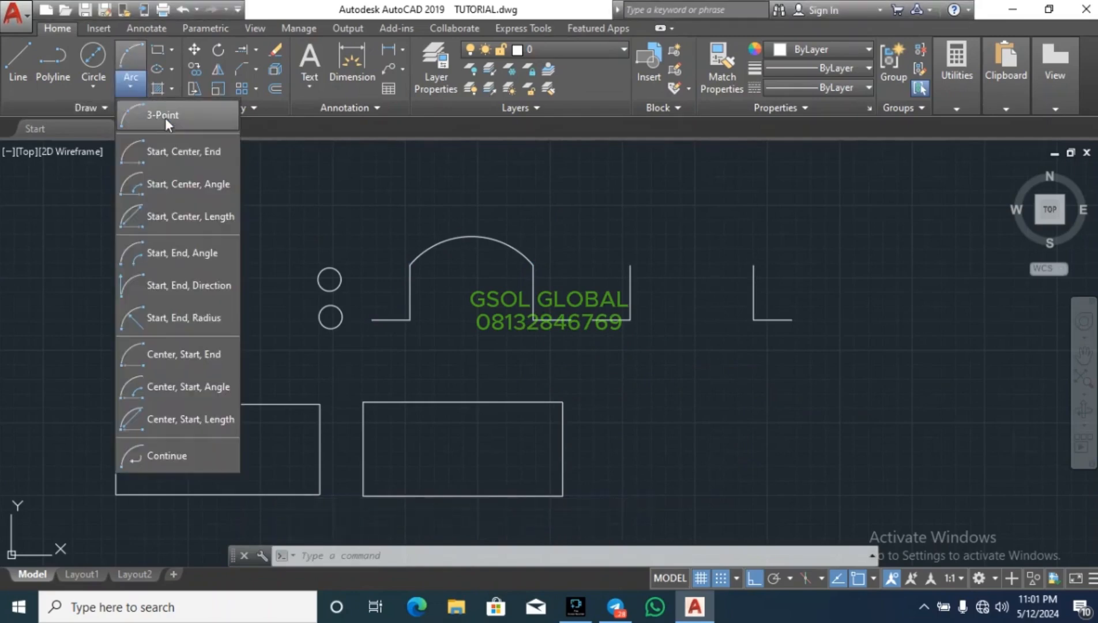
click(130, 153)
scroll(749, 283, up, 4)
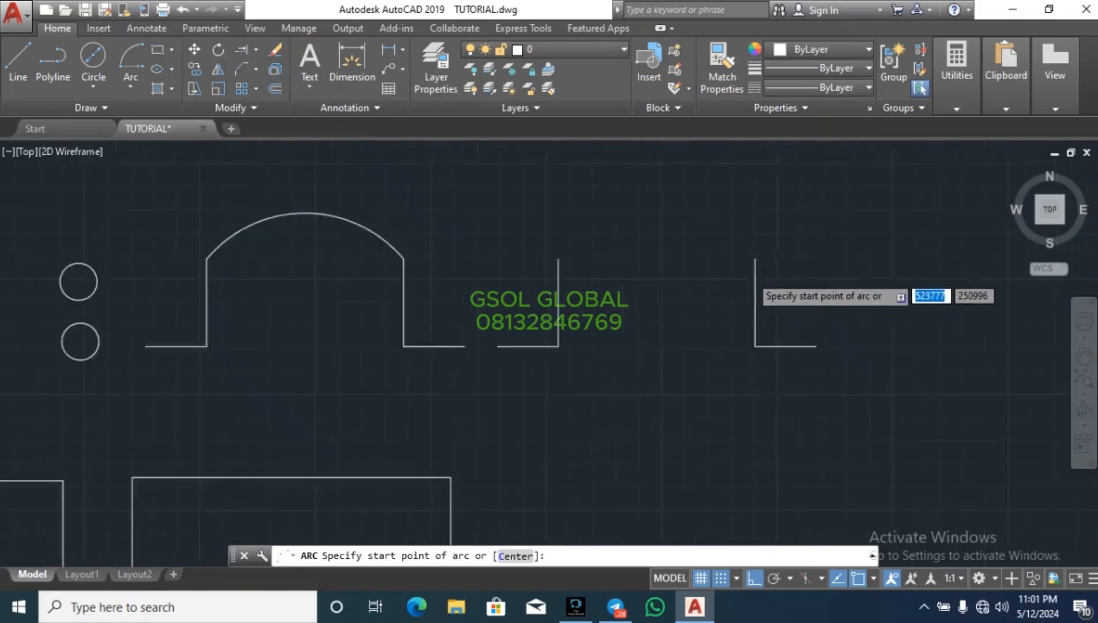
key(Escape)
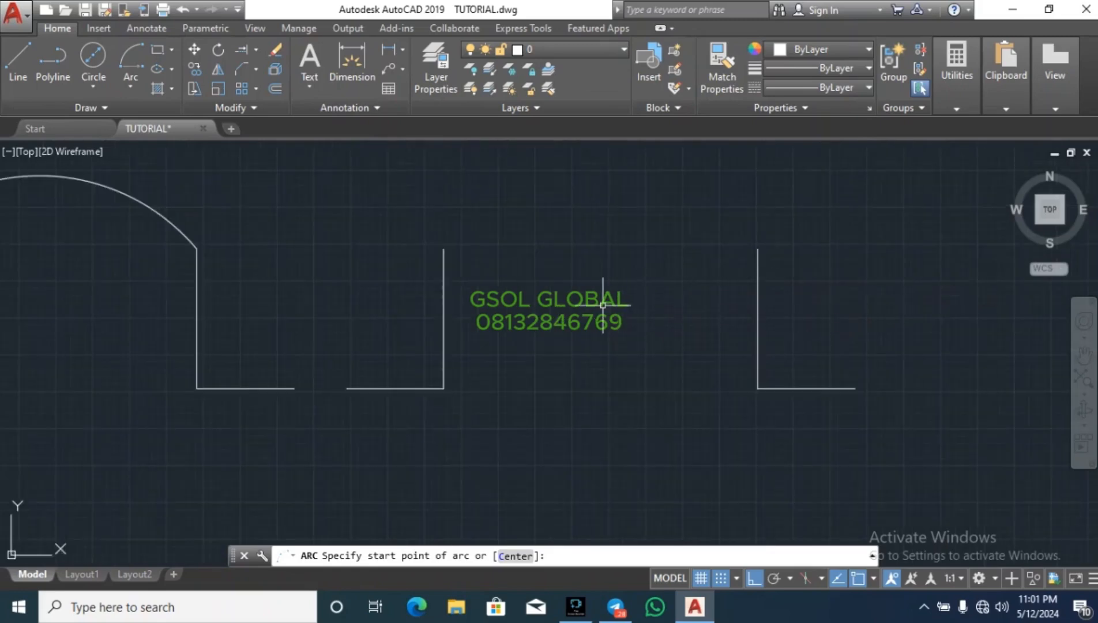
Step: Draw a horizontal line joining the upper ends of the copied shape's two vertical lines
text(l)
key(Return)
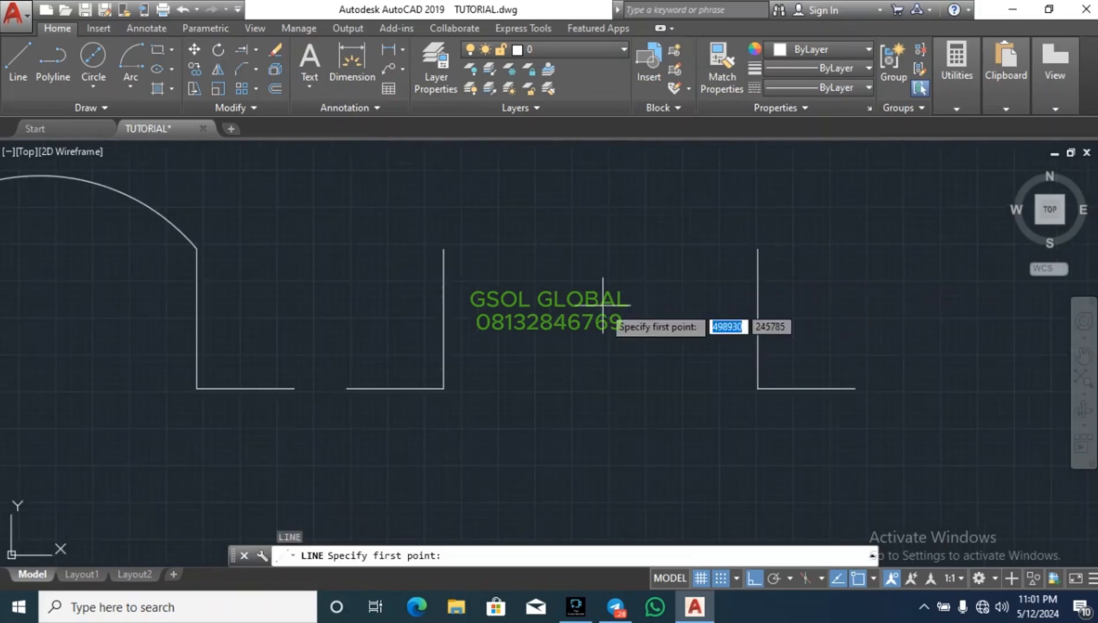
click(443, 249)
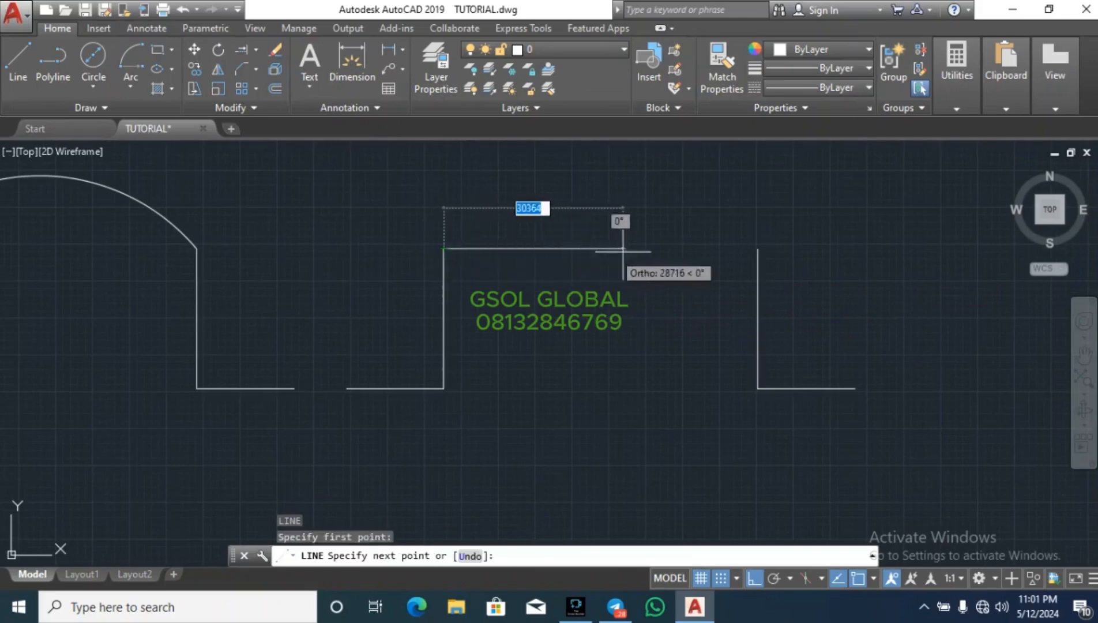
click(758, 249)
key(Escape)
key(Escape)
key(Escape)
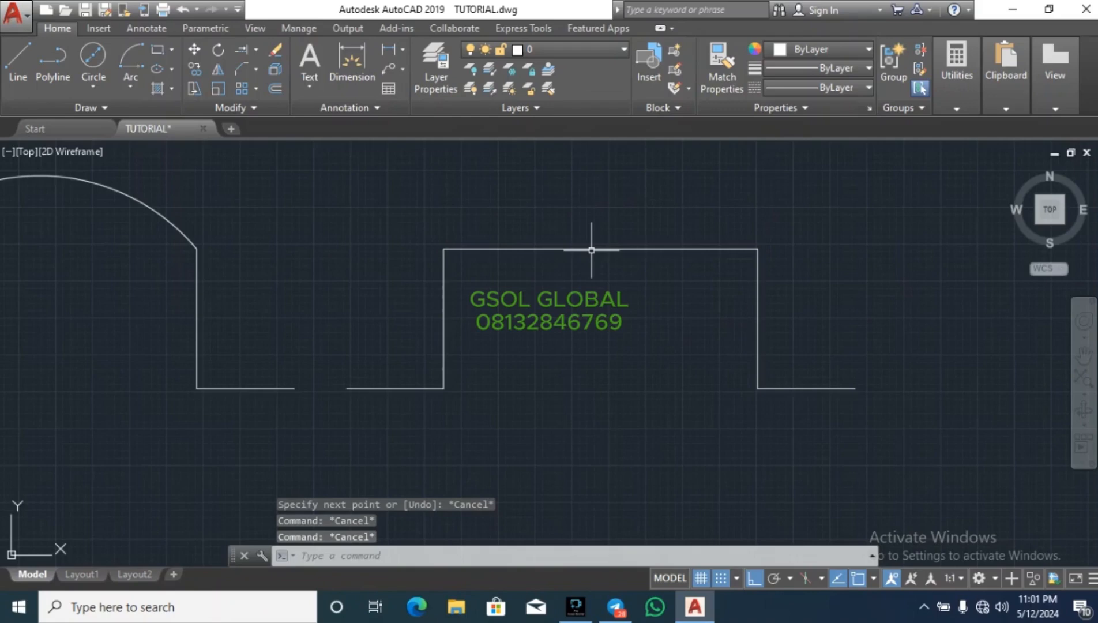
Step: Draw a Start, Center, End arc from the left vertical line's upper end, centred on the horizontal line's midpoint, to the right vertical line's upper end
click(142, 68)
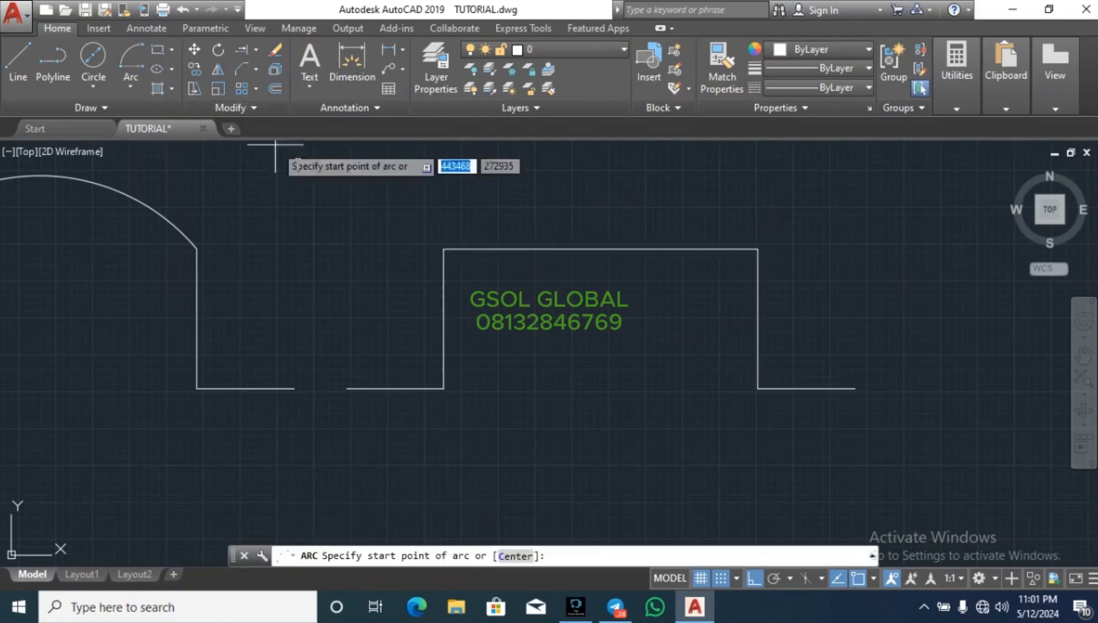
click(443, 249)
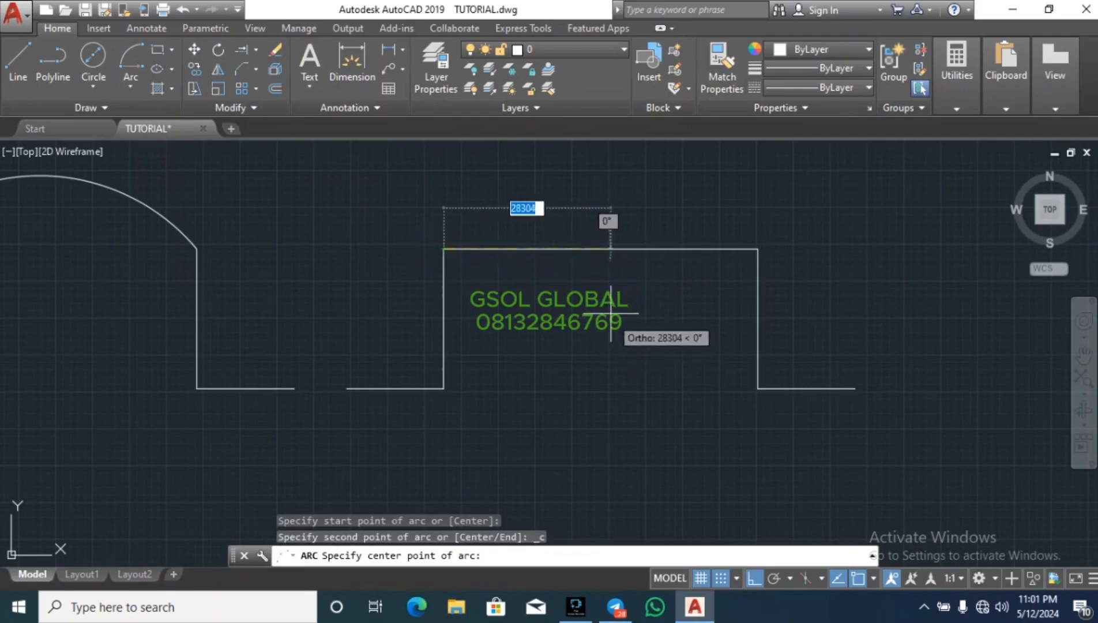
click(601, 249)
click(750, 263)
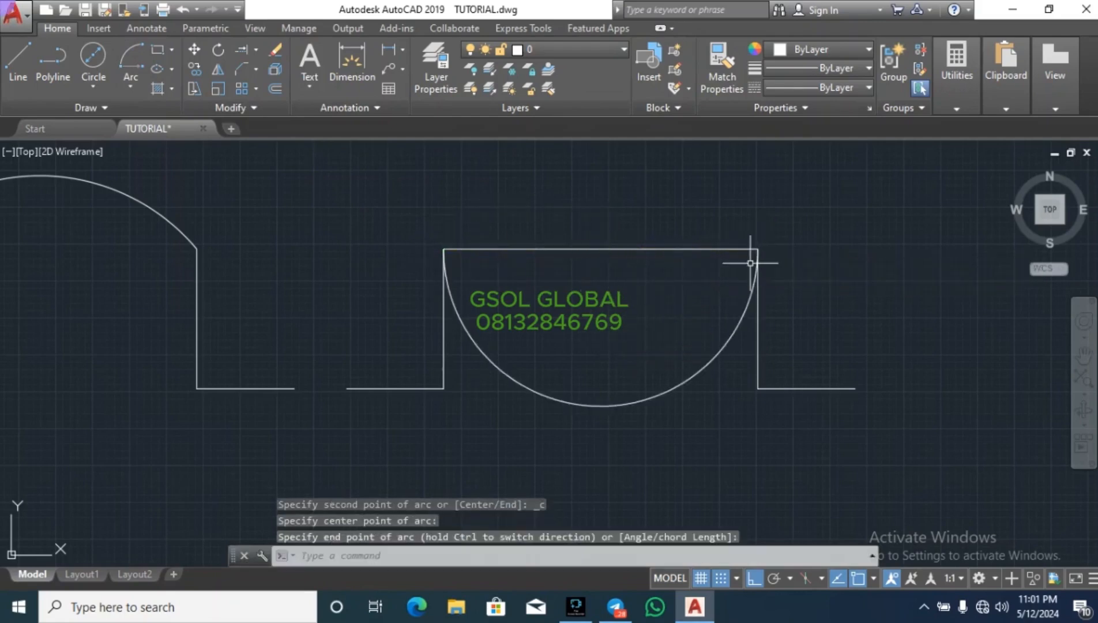
key(Escape)
Step: Erase the arc that bulges downward below the horizontal line
click(711, 466)
click(675, 363)
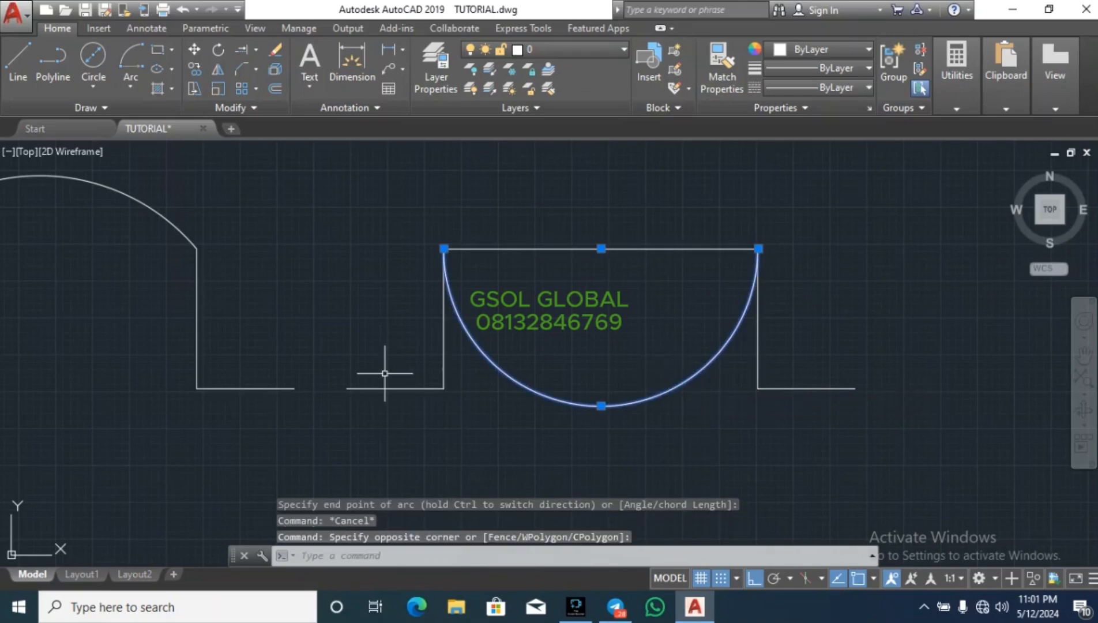
text(e)
key(Return)
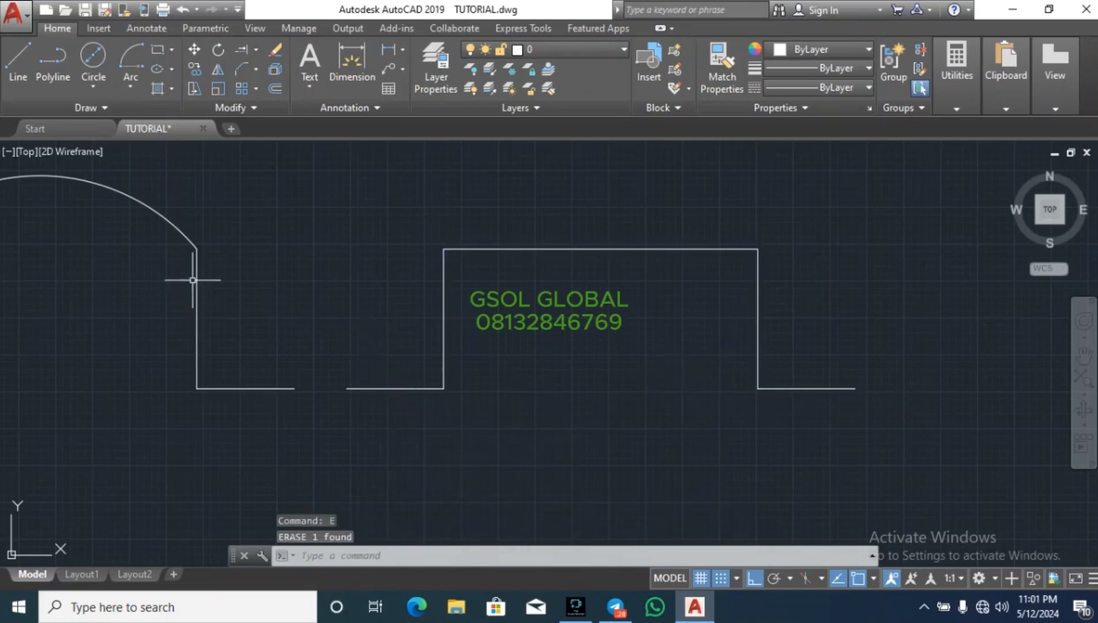
Step: Draw a Start, Center, End arc from the right vertical line's upper end, centred on the horizontal line's midpoint, to the left vertical line's upper end
click(132, 57)
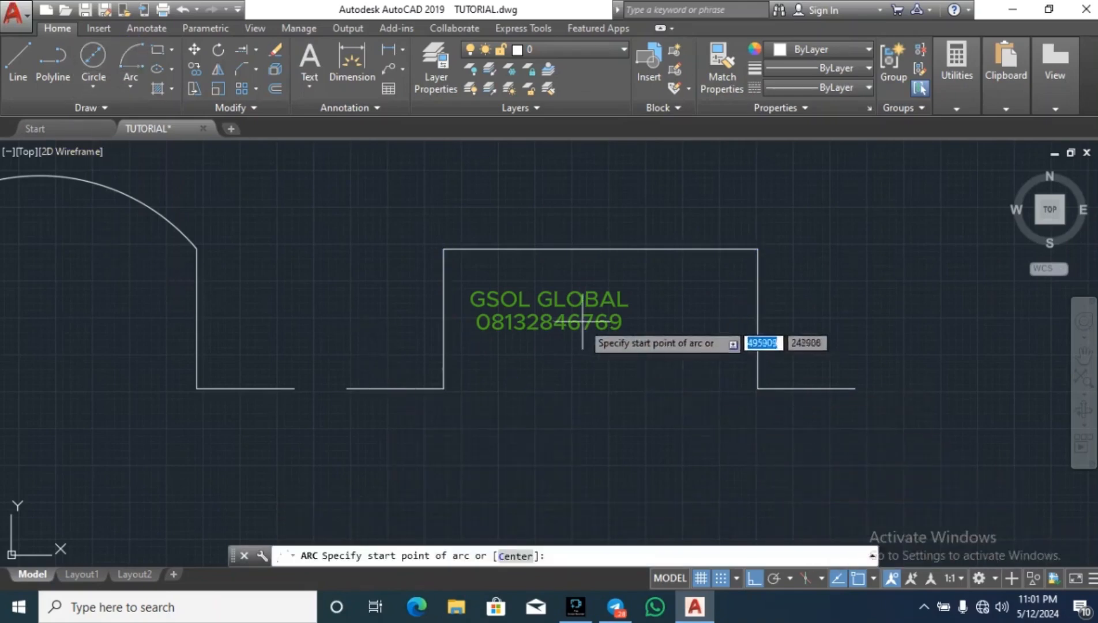
click(757, 251)
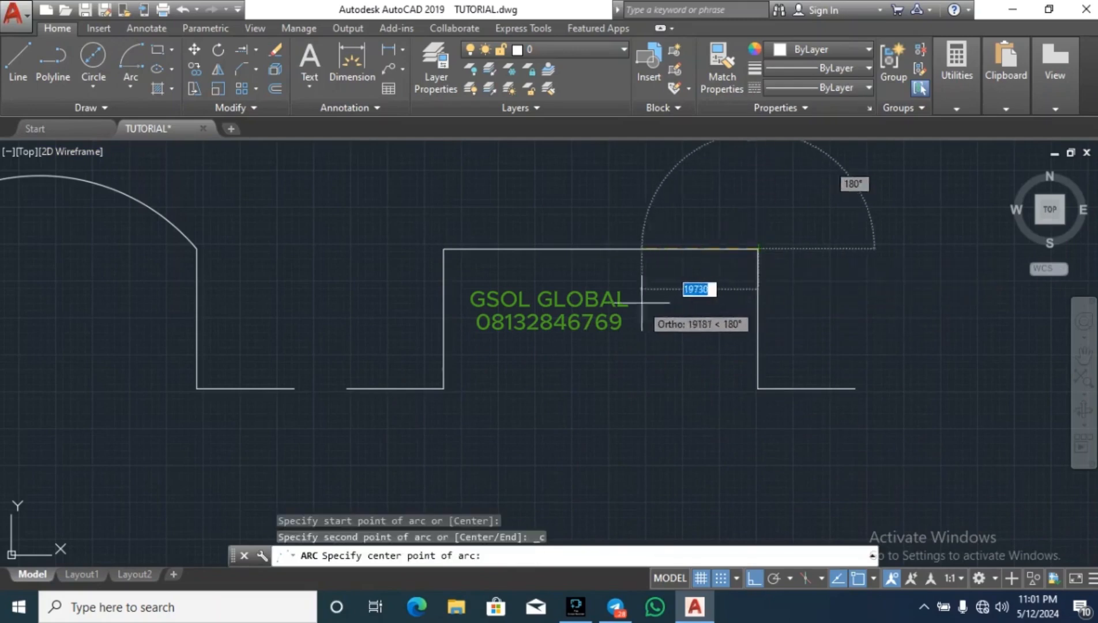
click(600, 249)
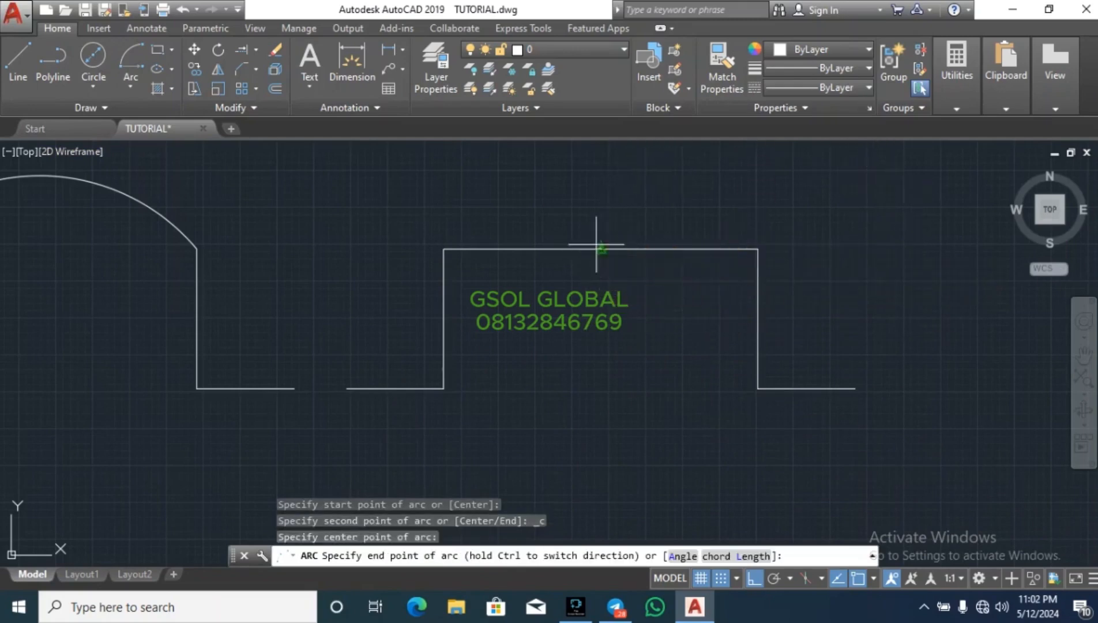
click(443, 249)
key(Escape)
key(Escape)
Step: Erase the horizontal line that closes the semicircular arc at its base
click(654, 350)
click(642, 238)
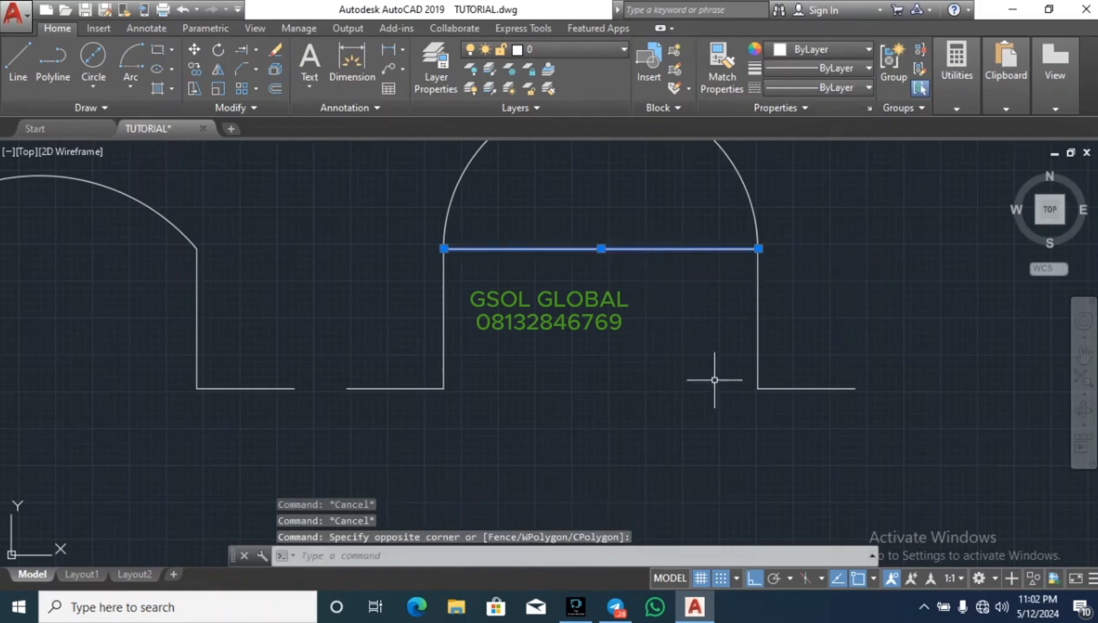
text(e)
key(Return)
scroll(569, 449, down, 4)
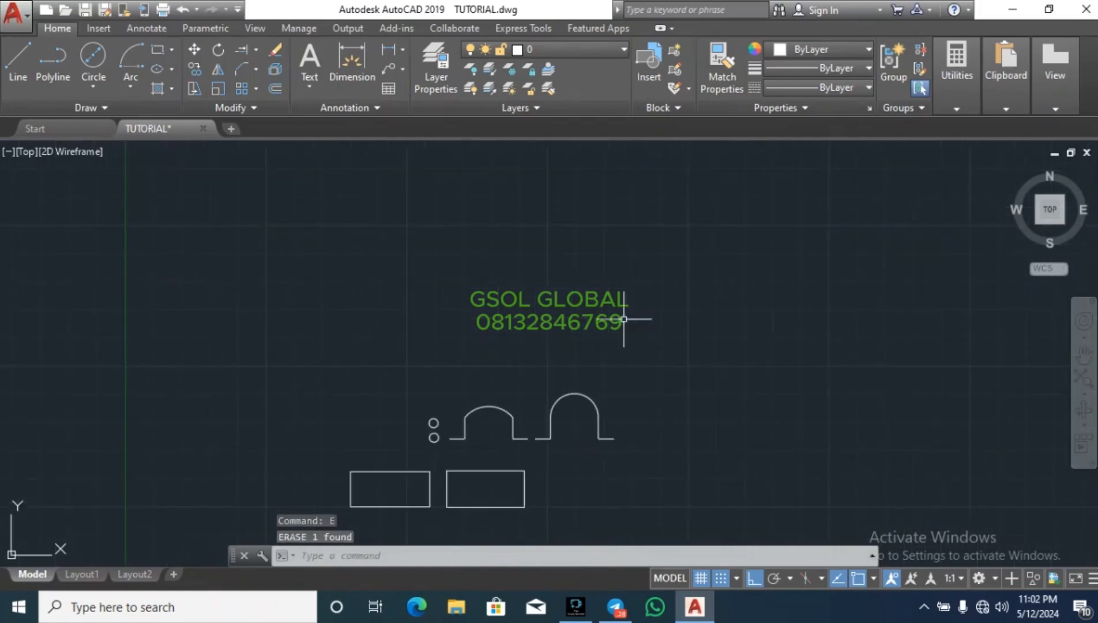
scroll(607, 442, up, 6)
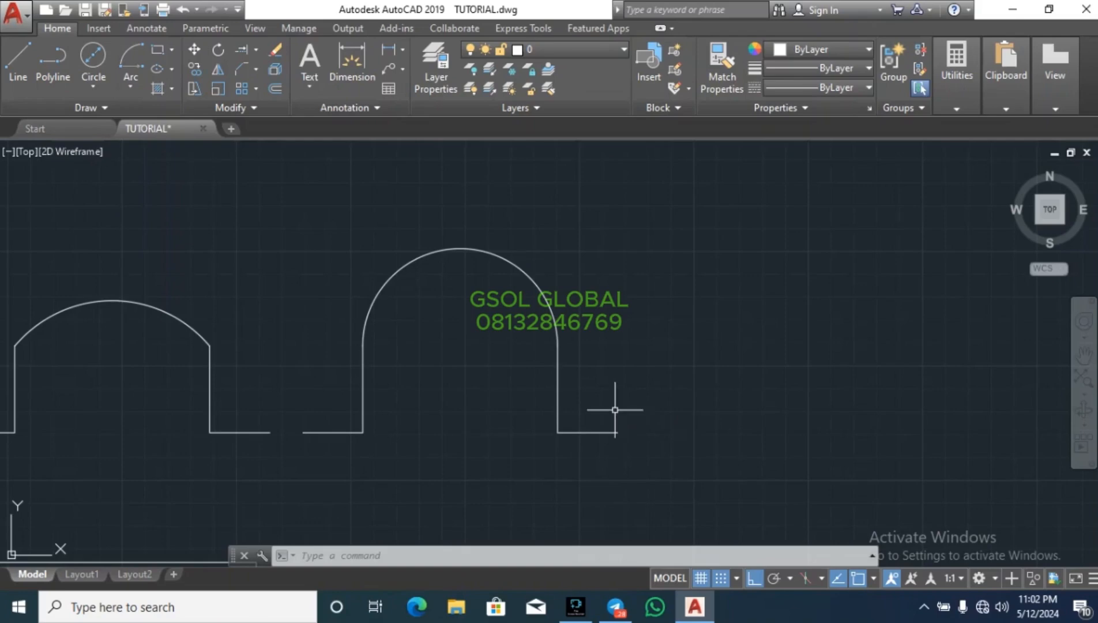
Step: Undo the erasure of the horizontal line under the semicircular arc
key(ctrl+z)
key(ctrl+z)
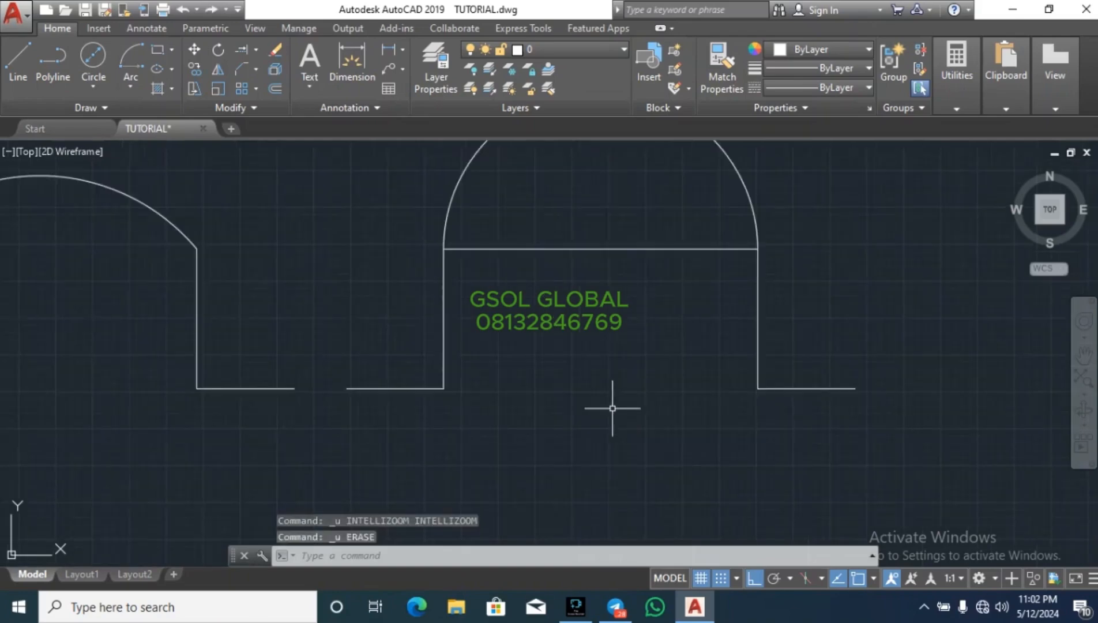
scroll(608, 219, up, 2)
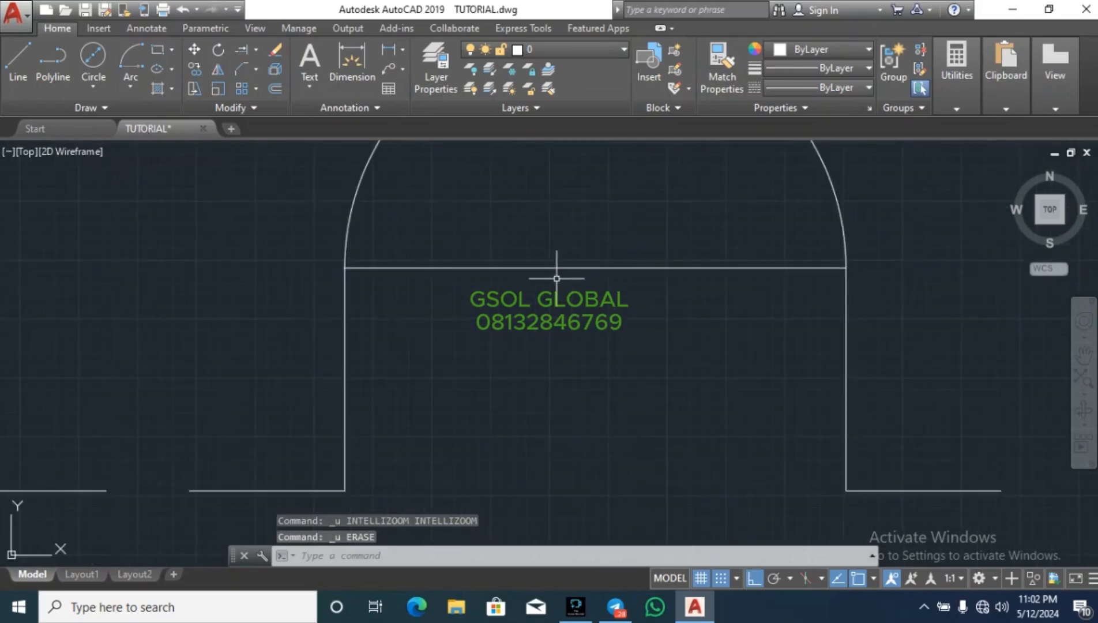
key(l)
key(Return)
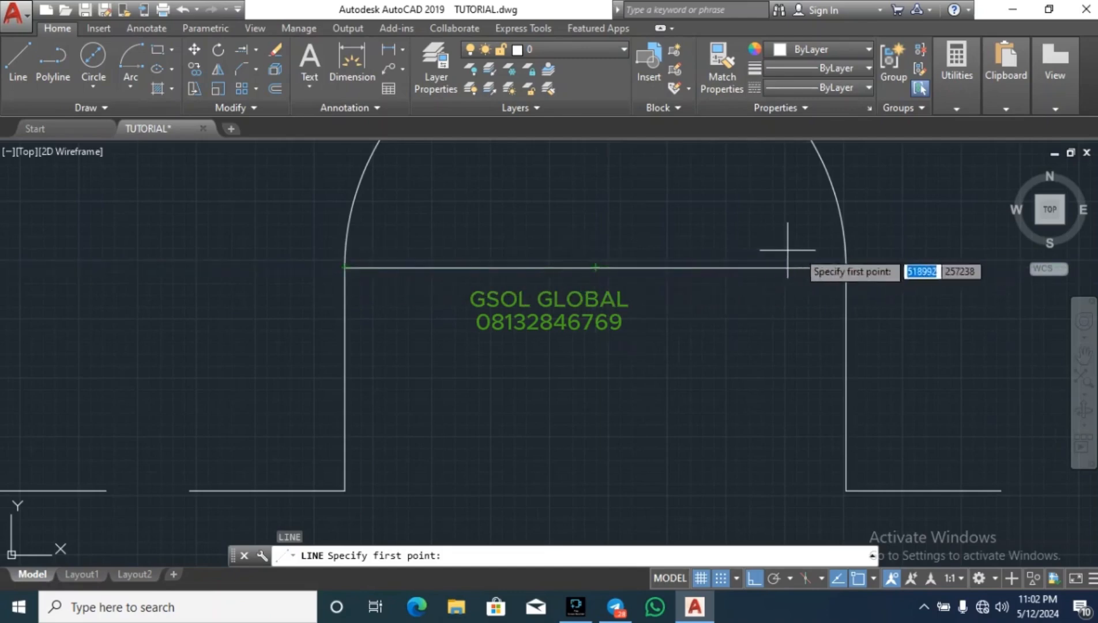
key(Escape)
key(Escape)
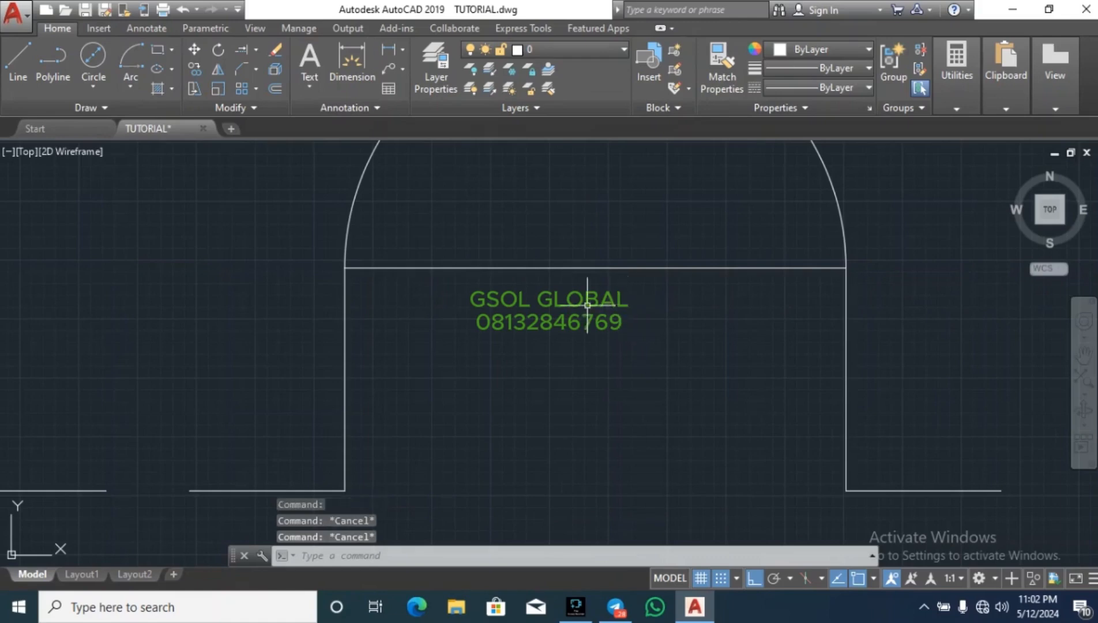
Step: Open the object snap settings with the OSNAP command, review the available snap modes, and close the dialog
text(OS)
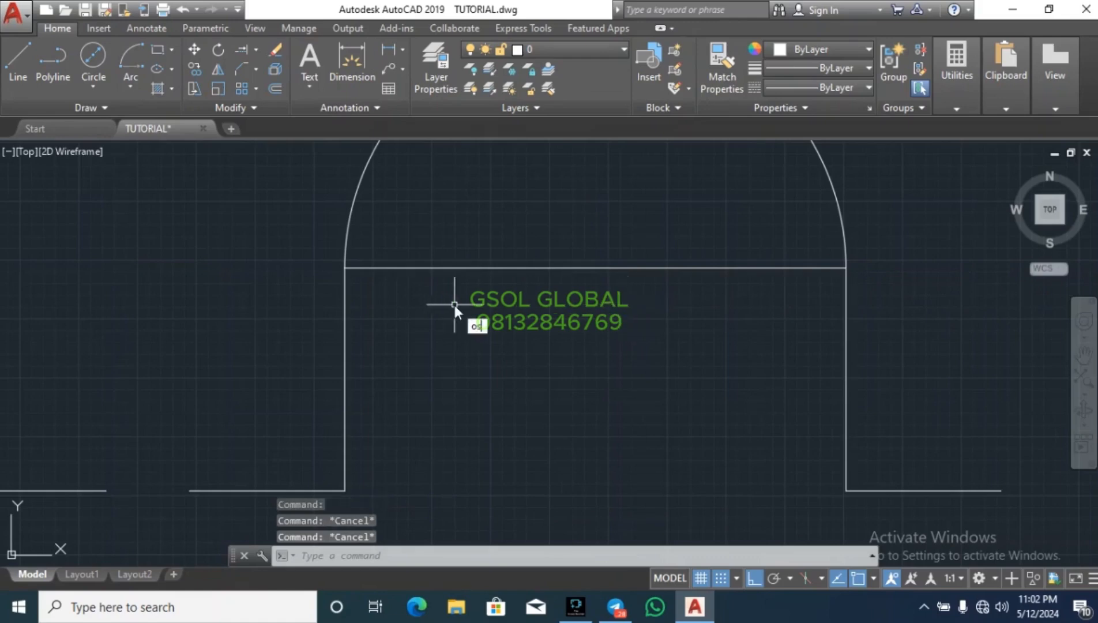
text(NAP)
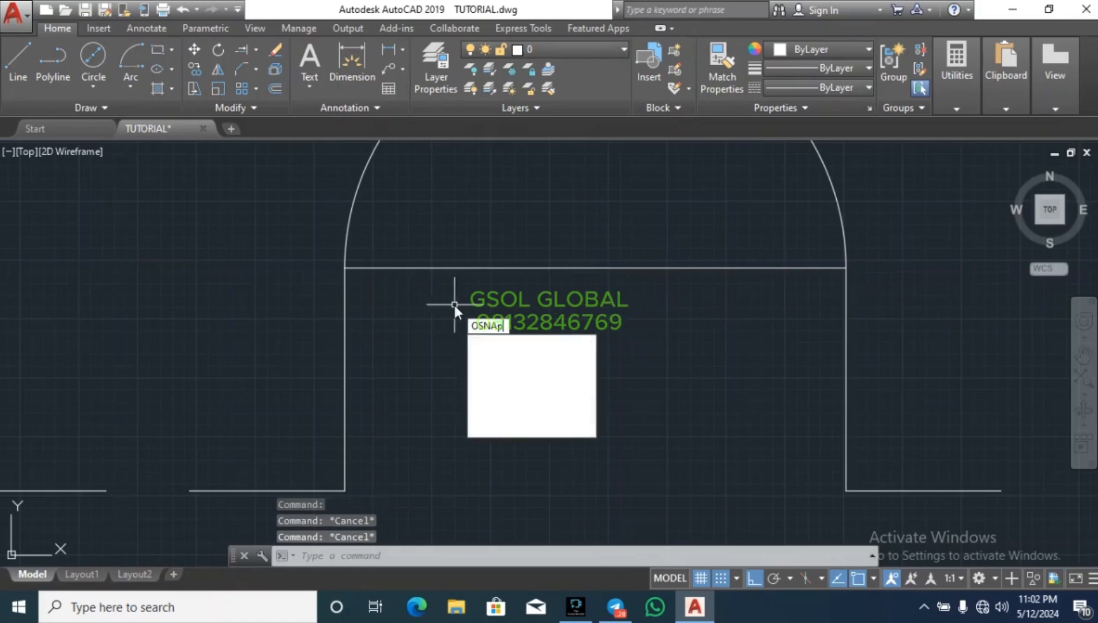
key(Return)
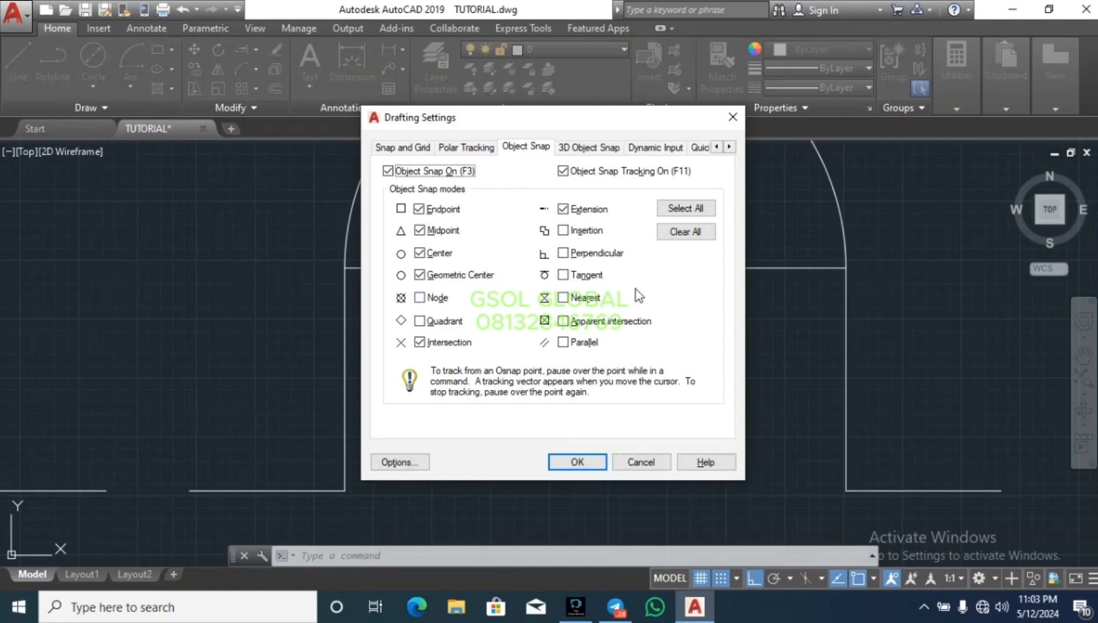
click(725, 117)
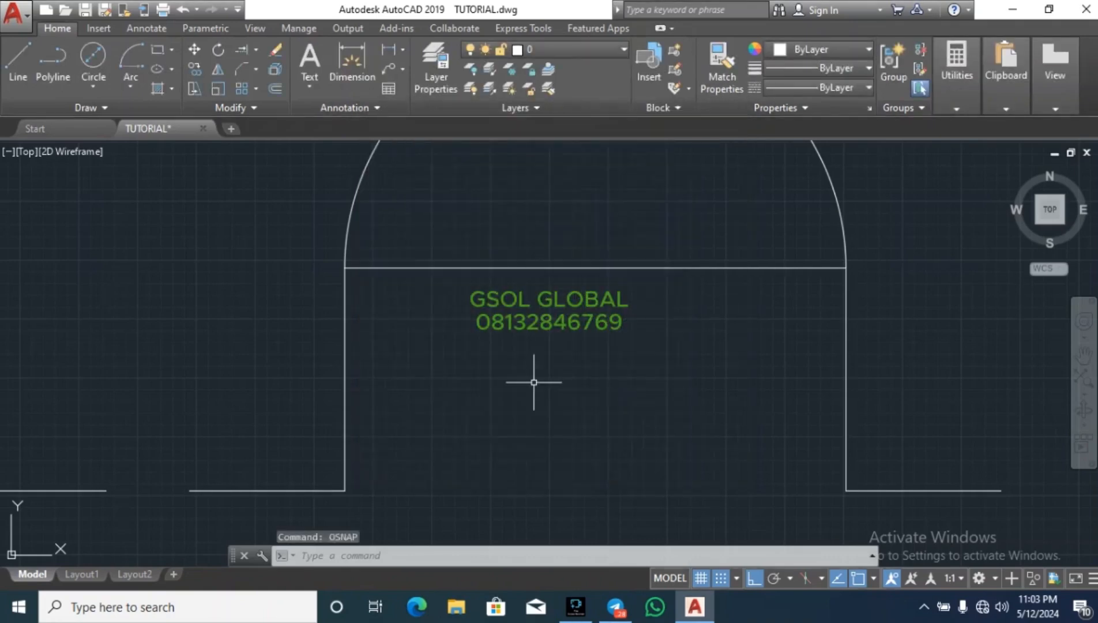
Step: Draw a rectangle 8000 wide and 5000 high in the empty space below and to the right of the arched shapes
scroll(531, 375, down, 5)
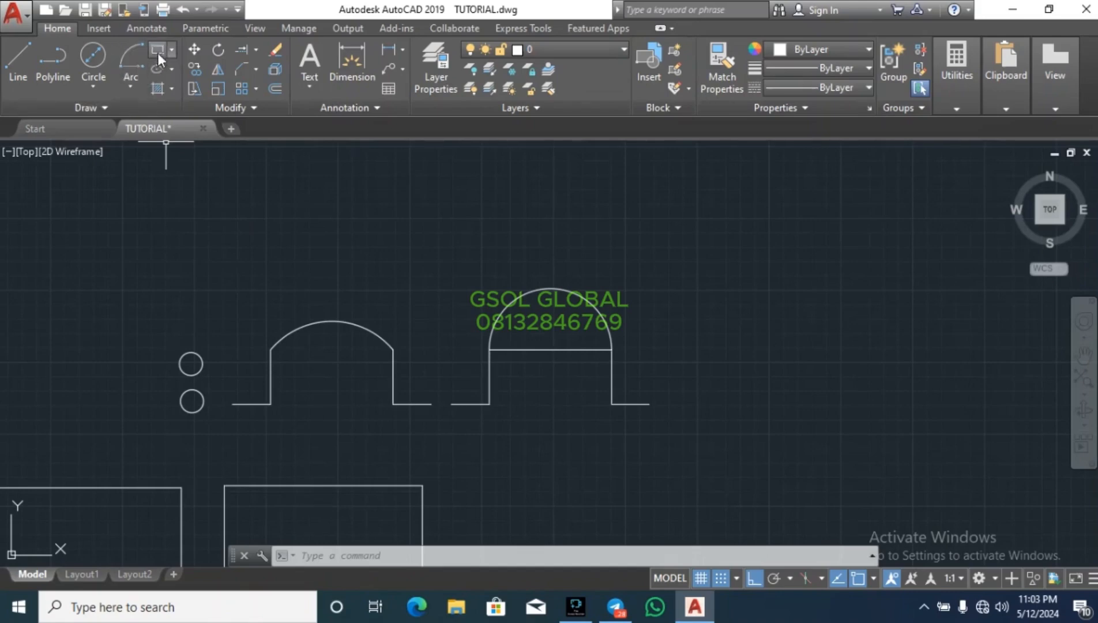
scroll(419, 340, down, 3)
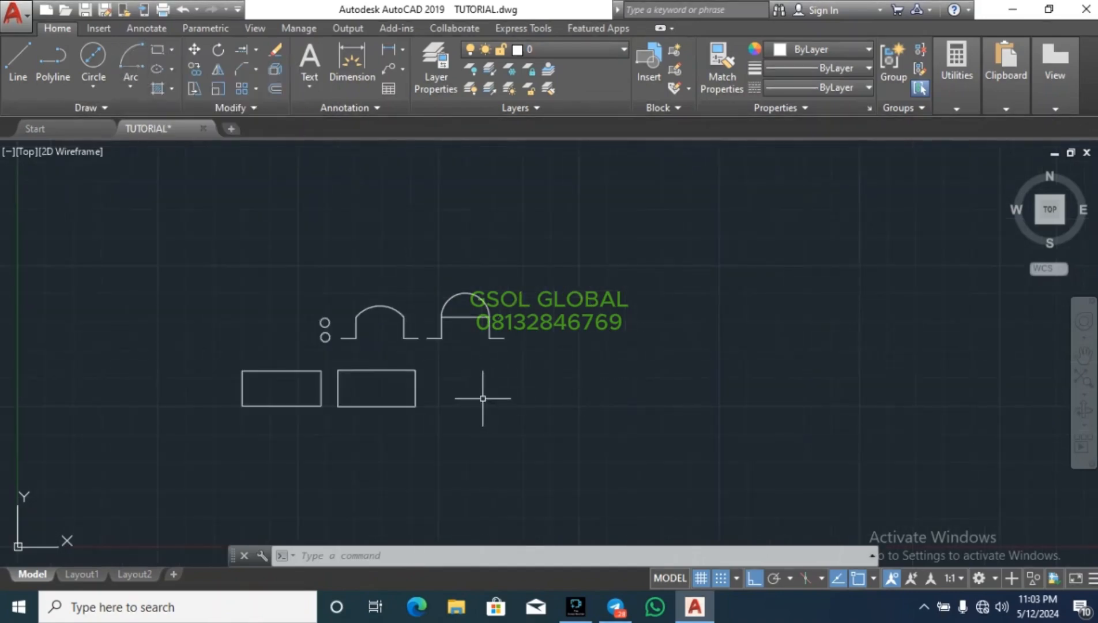
click(163, 50)
scroll(555, 379, up, 2)
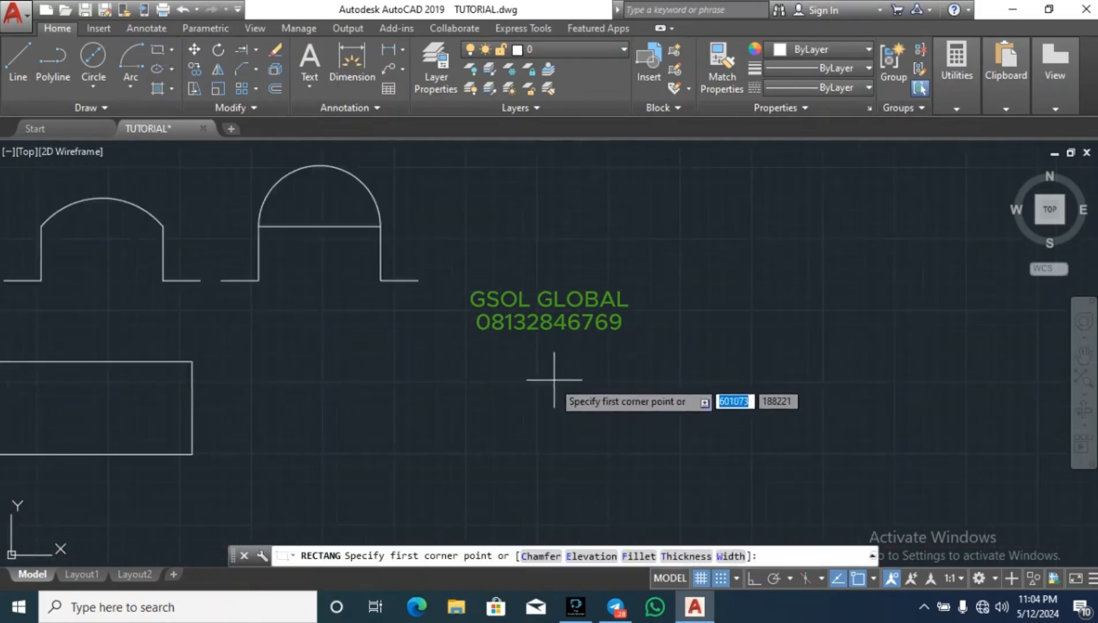
scroll(555, 380, up, 2)
click(411, 316)
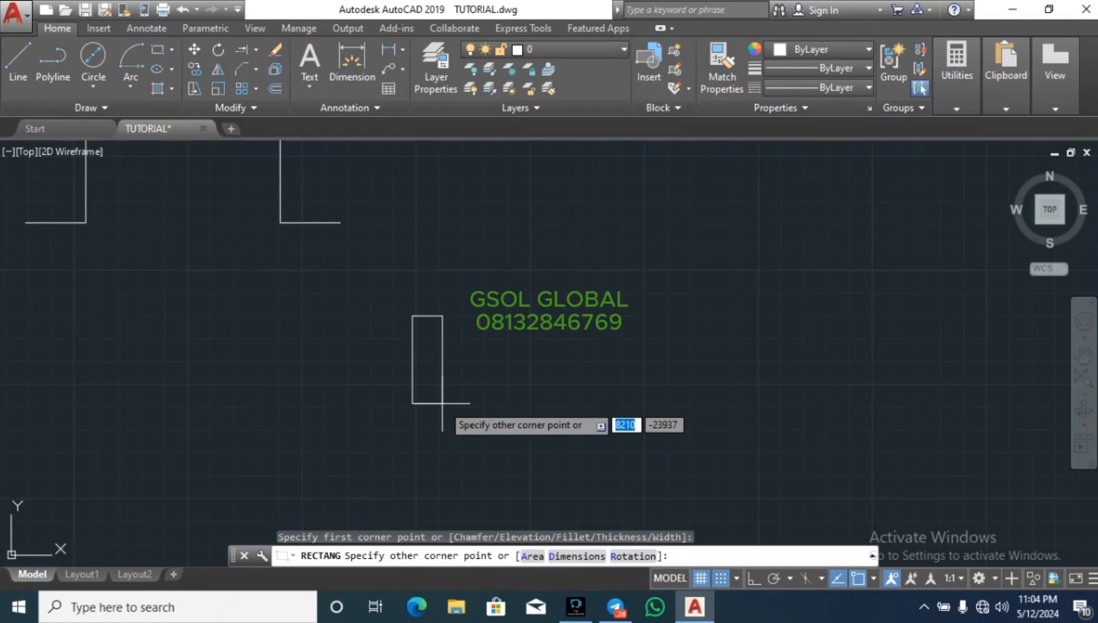
text(10)
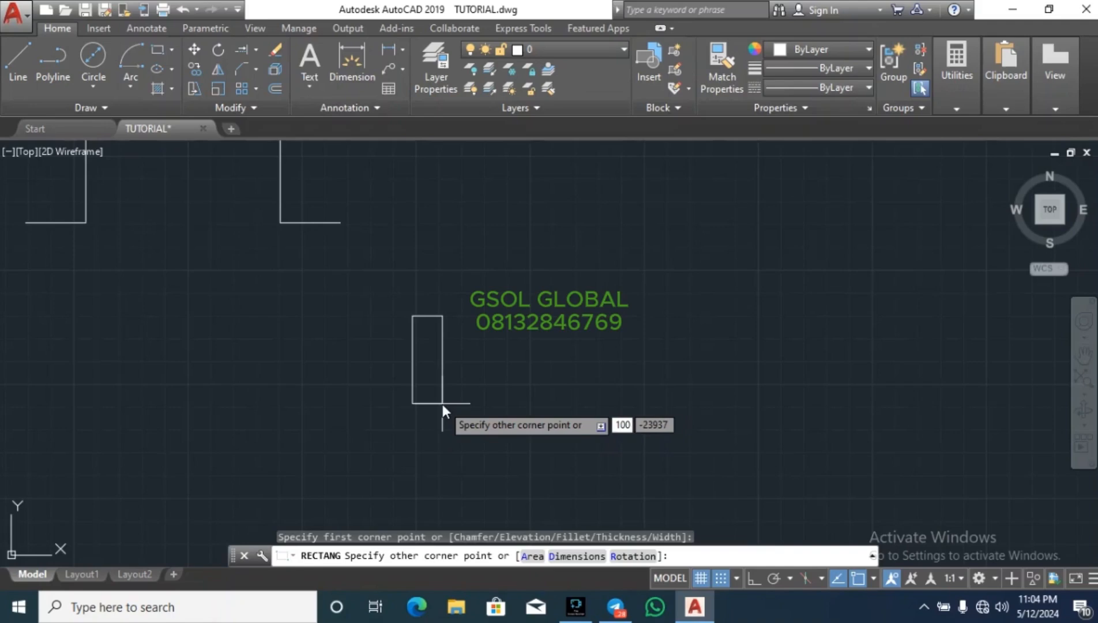
key(BackSpace)
key(BackSpace)
text(8000)
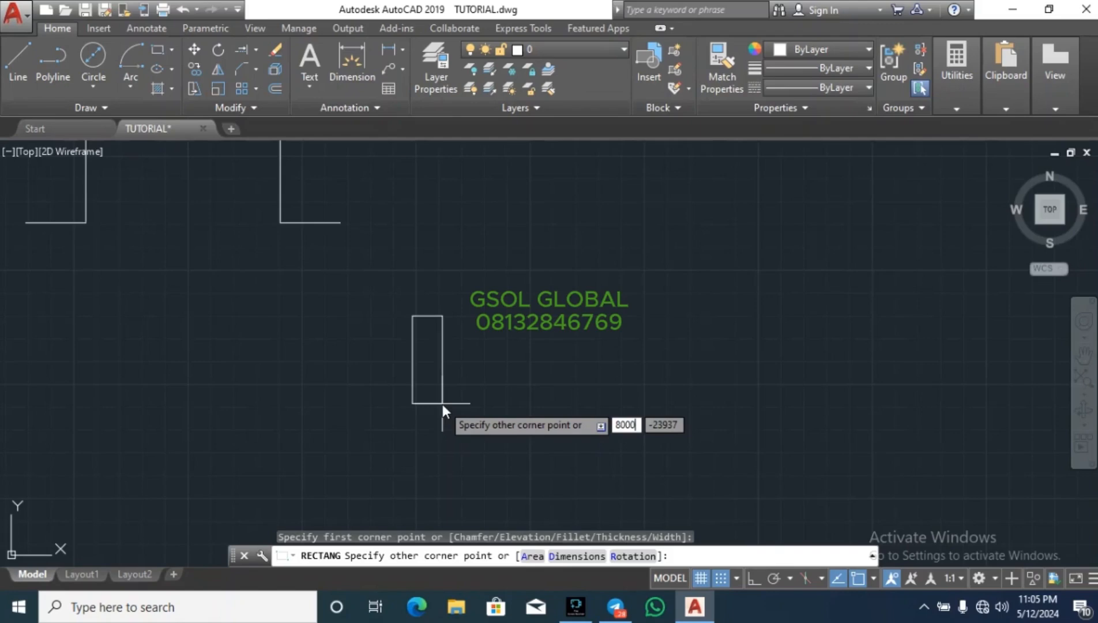
key(Tab)
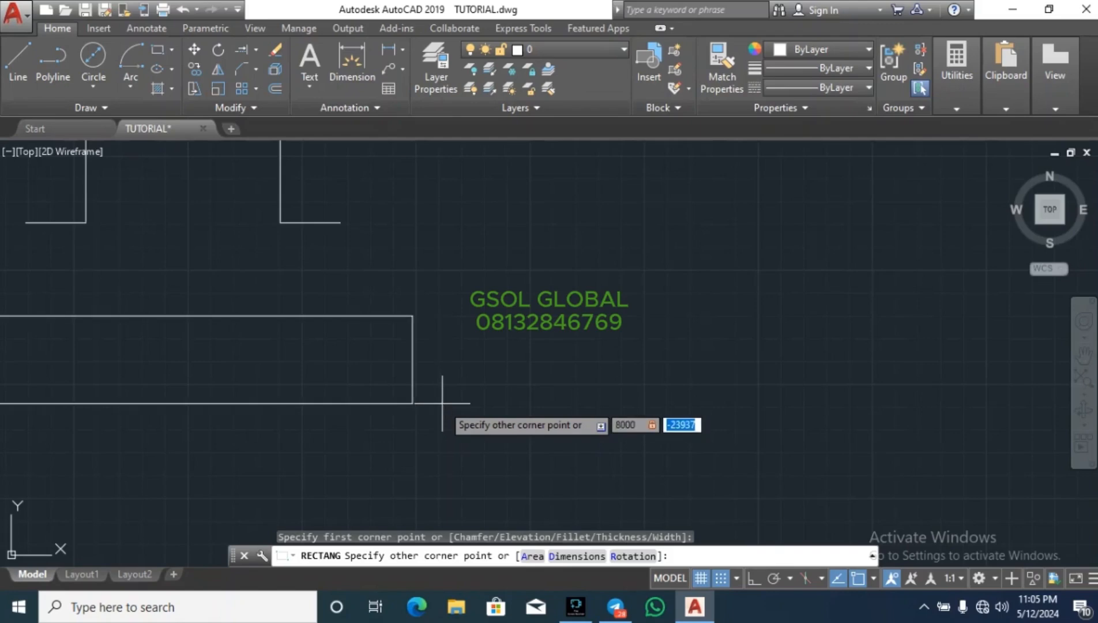
text(5000)
key(Return)
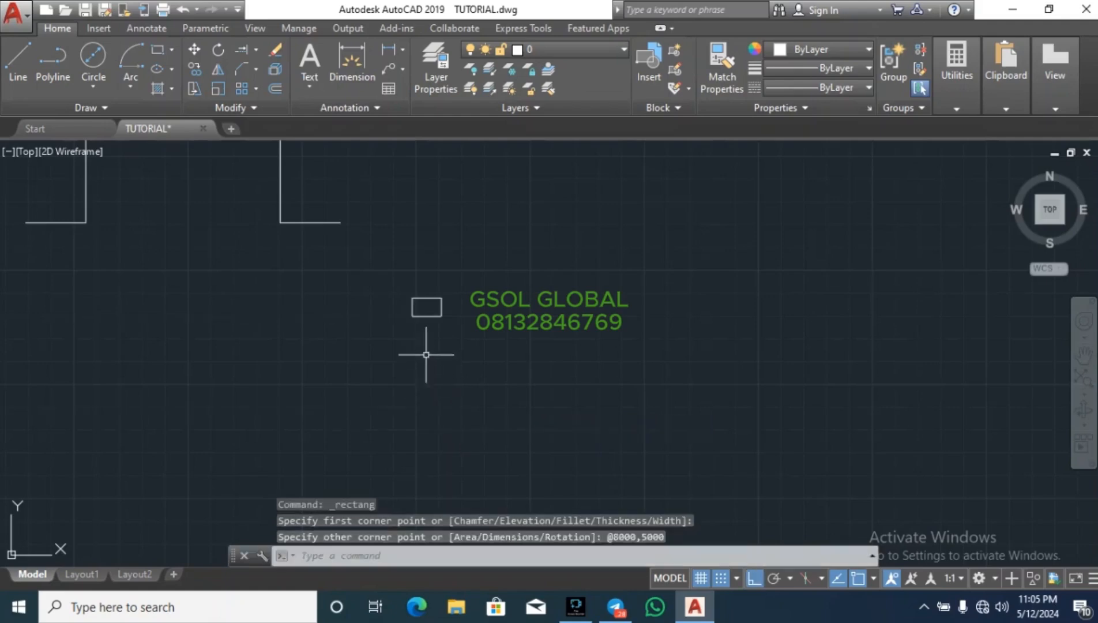
Step: Try to measure the distance along the new rectangle's upper edge, starting from its upper-left corner
scroll(419, 300, up, 10)
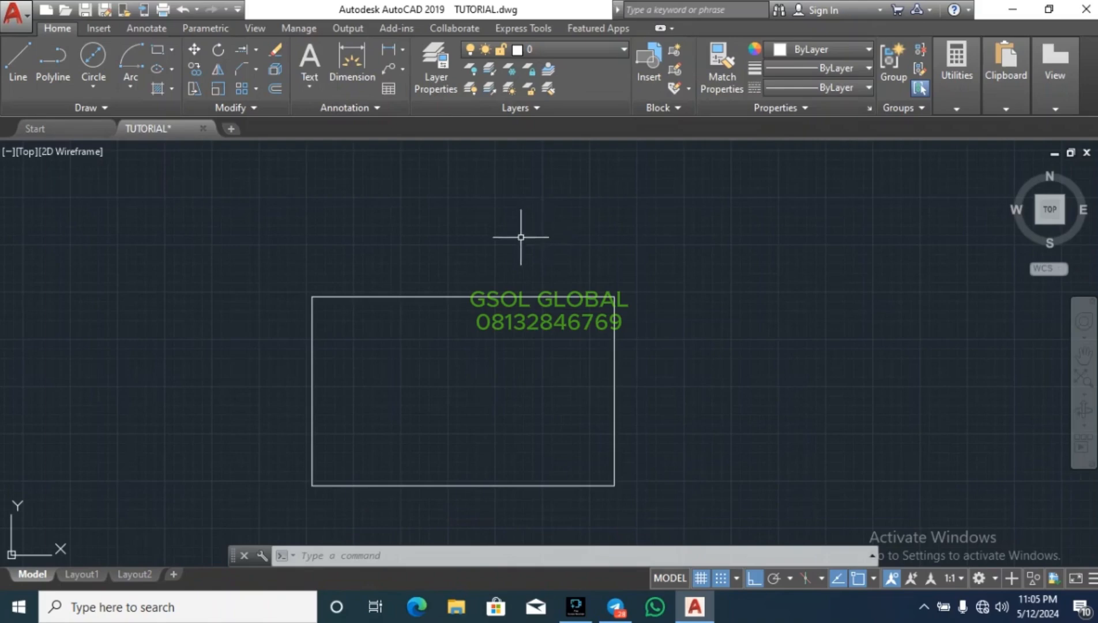
click(967, 114)
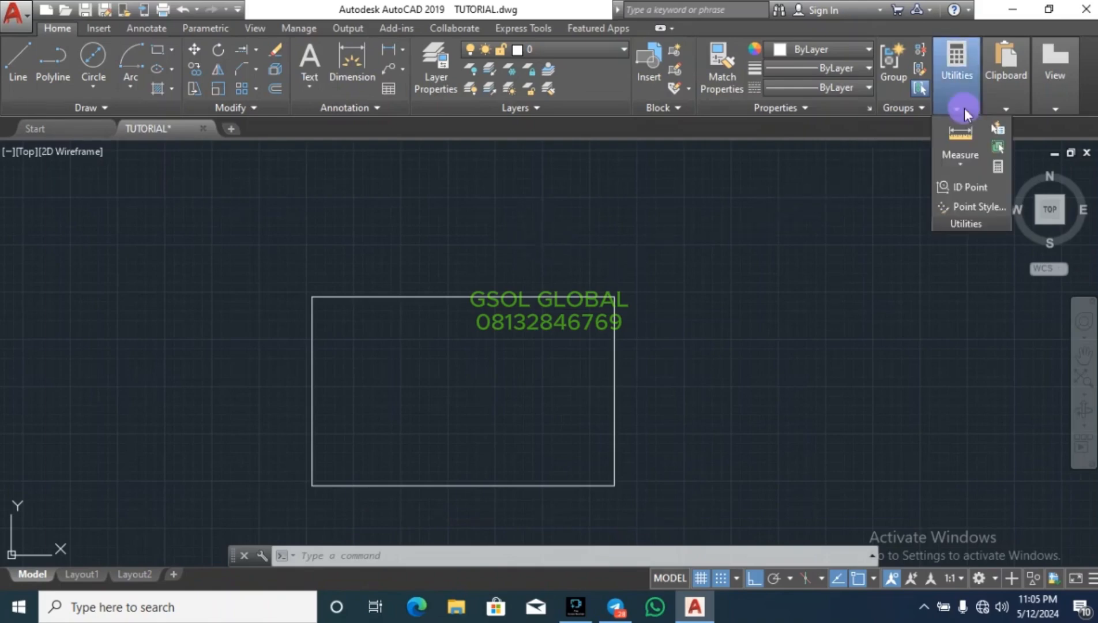
click(959, 141)
click(312, 296)
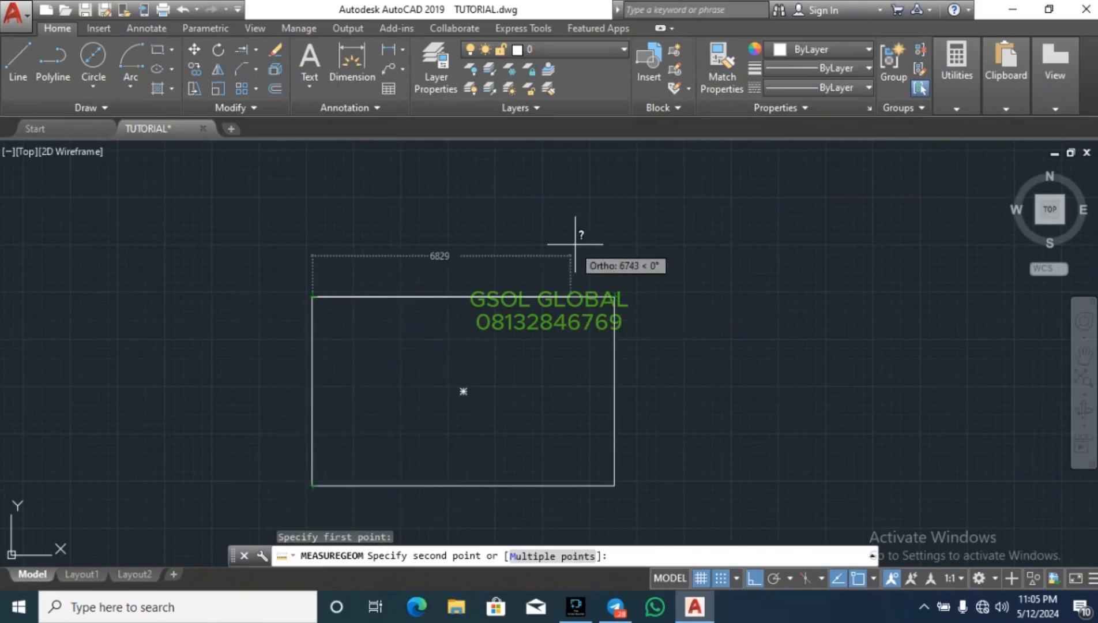
key(Escape)
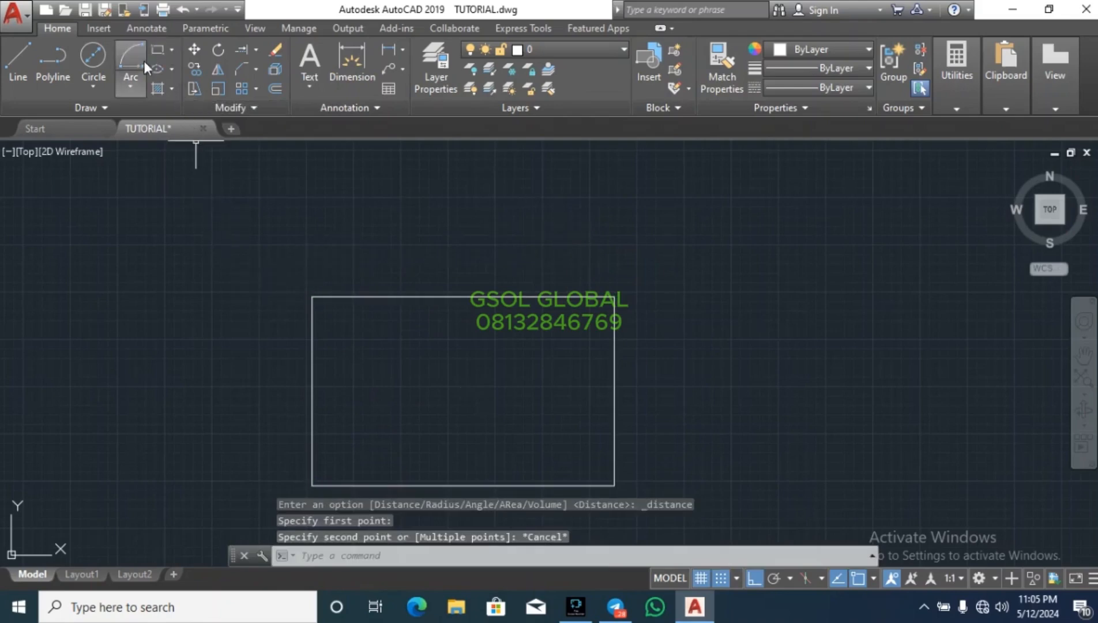
Step: Draw a six-sided polygon inscribed in a circle of radius 5000, in the empty space left of the small 8000 by 5000 rectangle
click(173, 47)
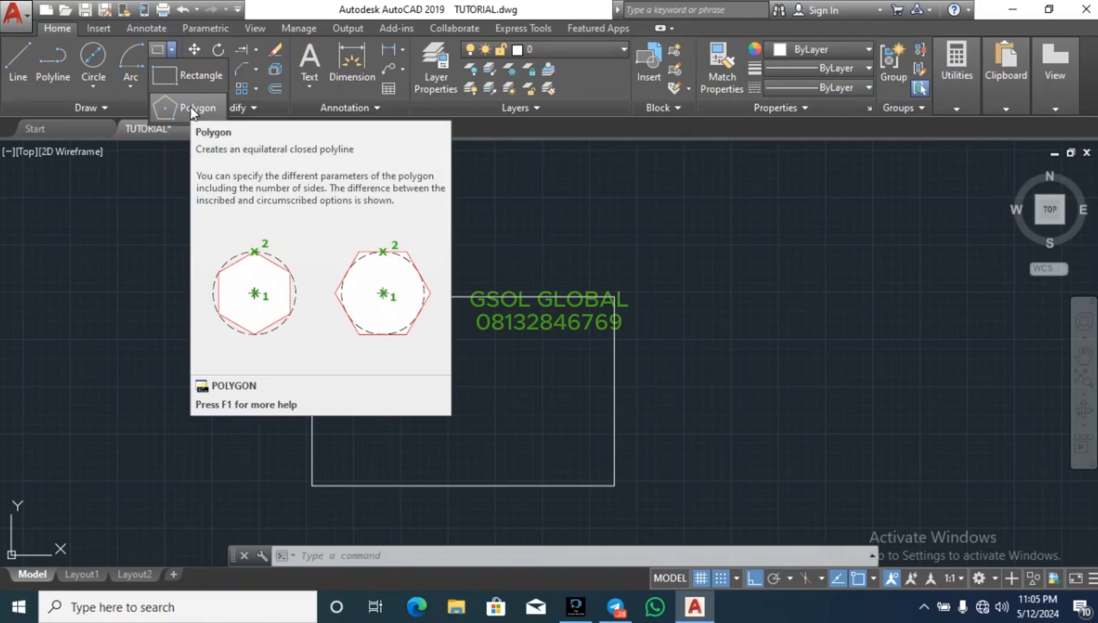
click(192, 108)
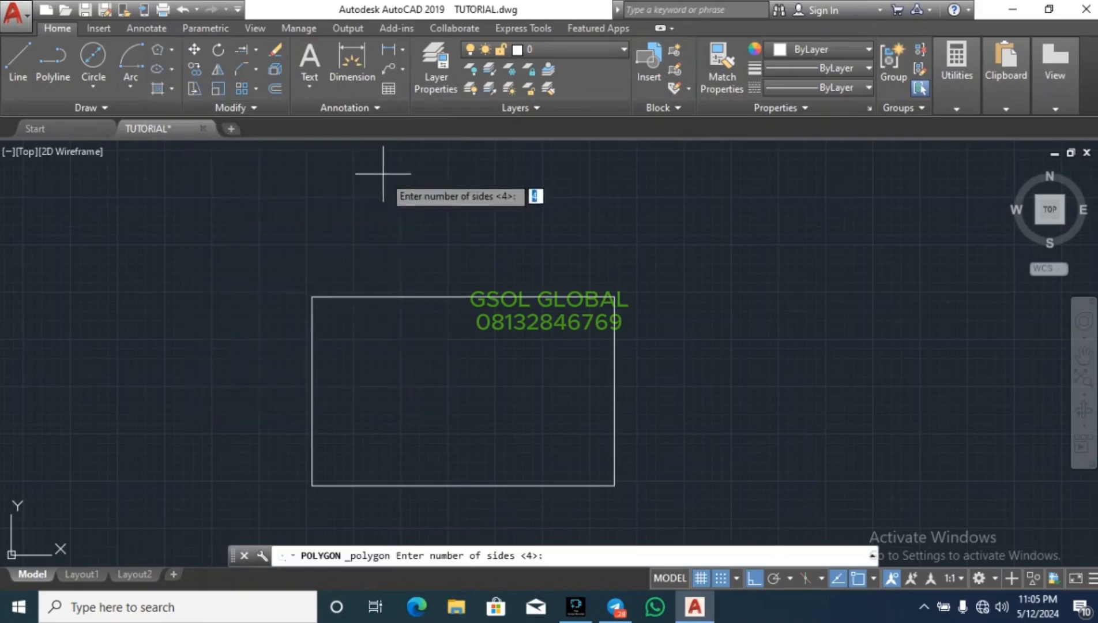
scroll(233, 285, down, 3)
scroll(534, 194, down, 3)
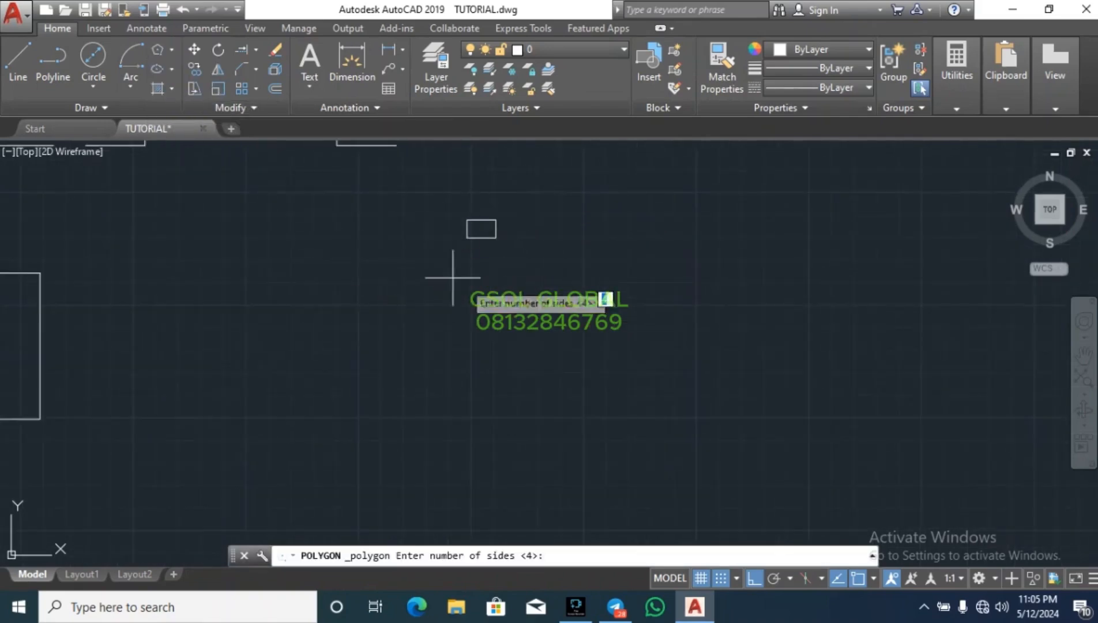
scroll(491, 310, down, 1)
scroll(308, 261, up, 2)
scroll(308, 261, up, 2)
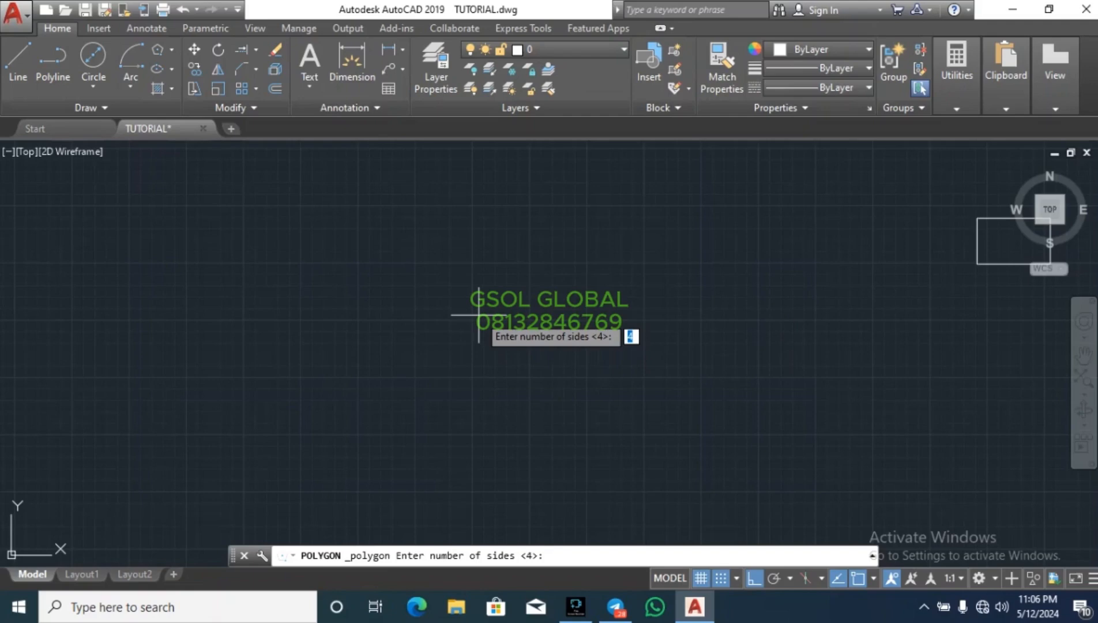
text(6)
key(Return)
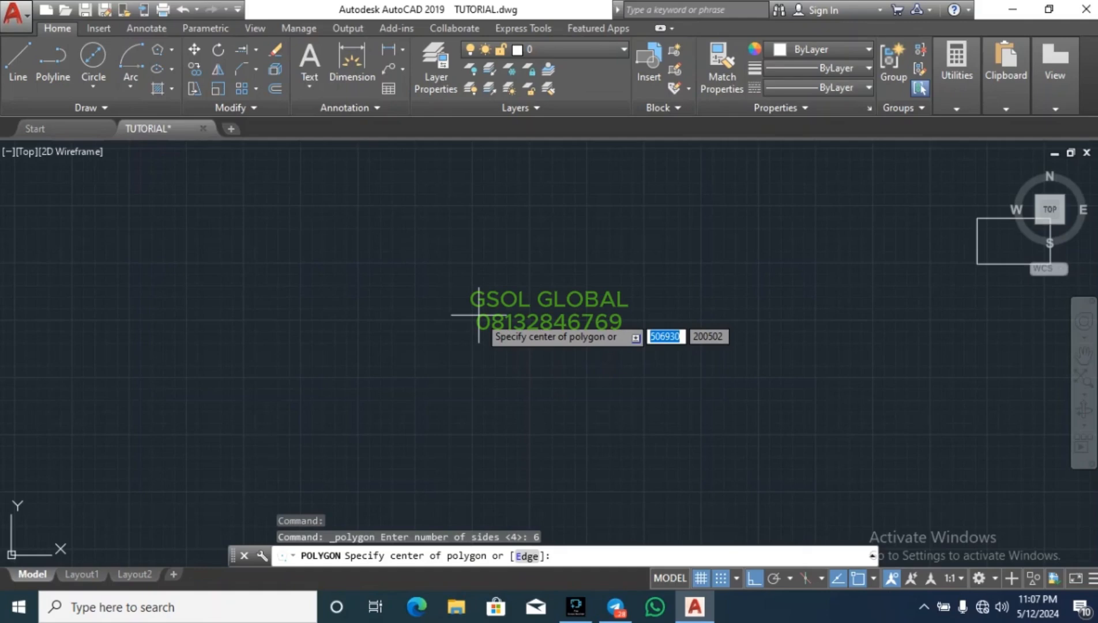
click(453, 335)
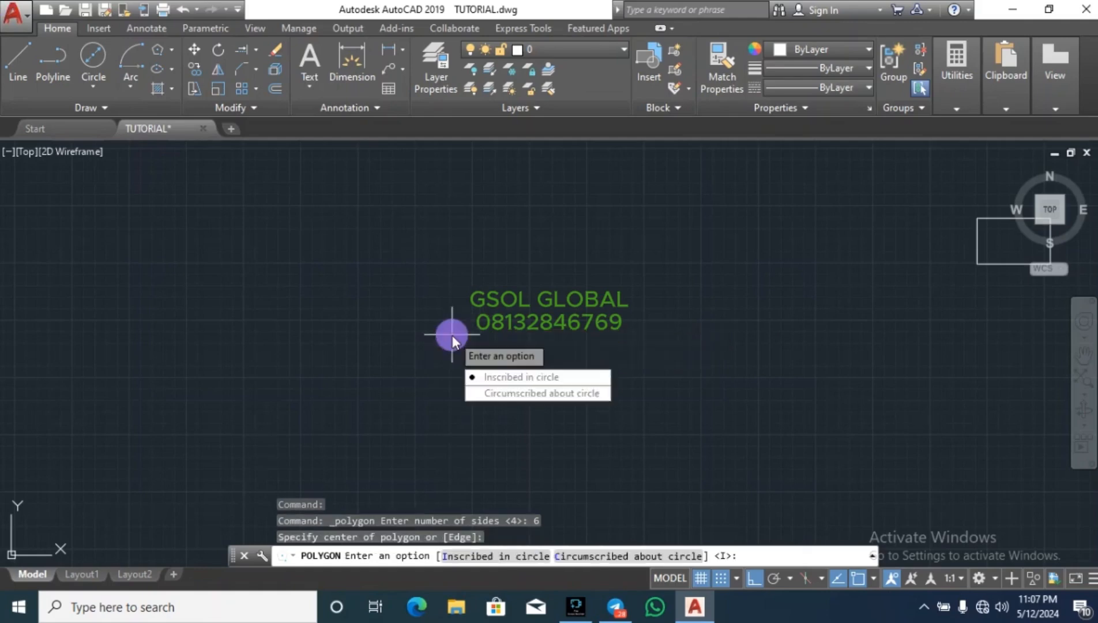
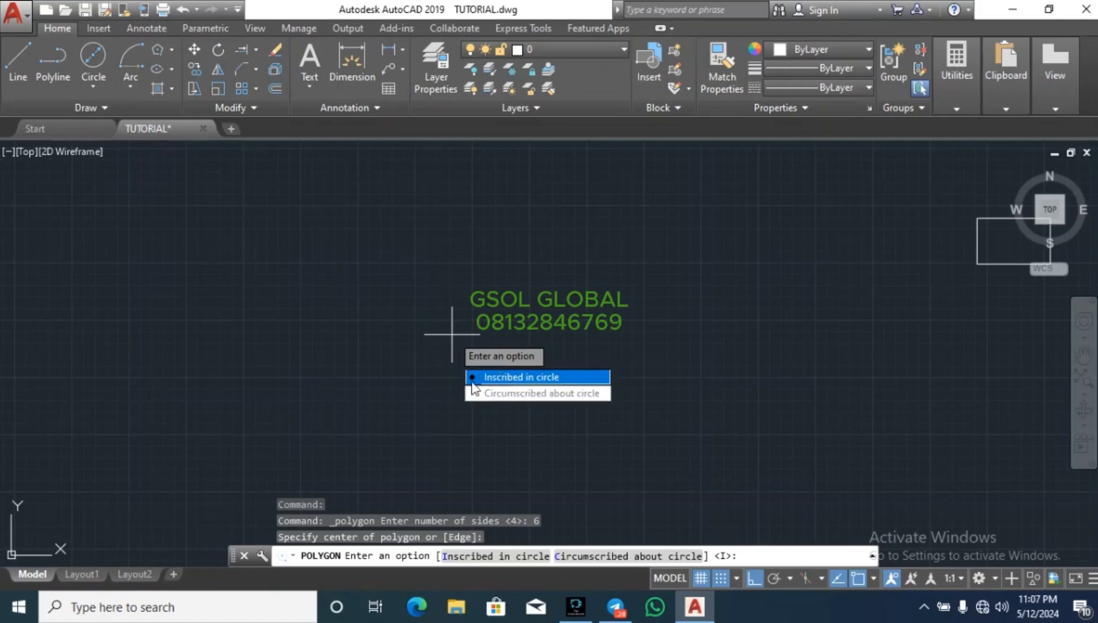
click(525, 379)
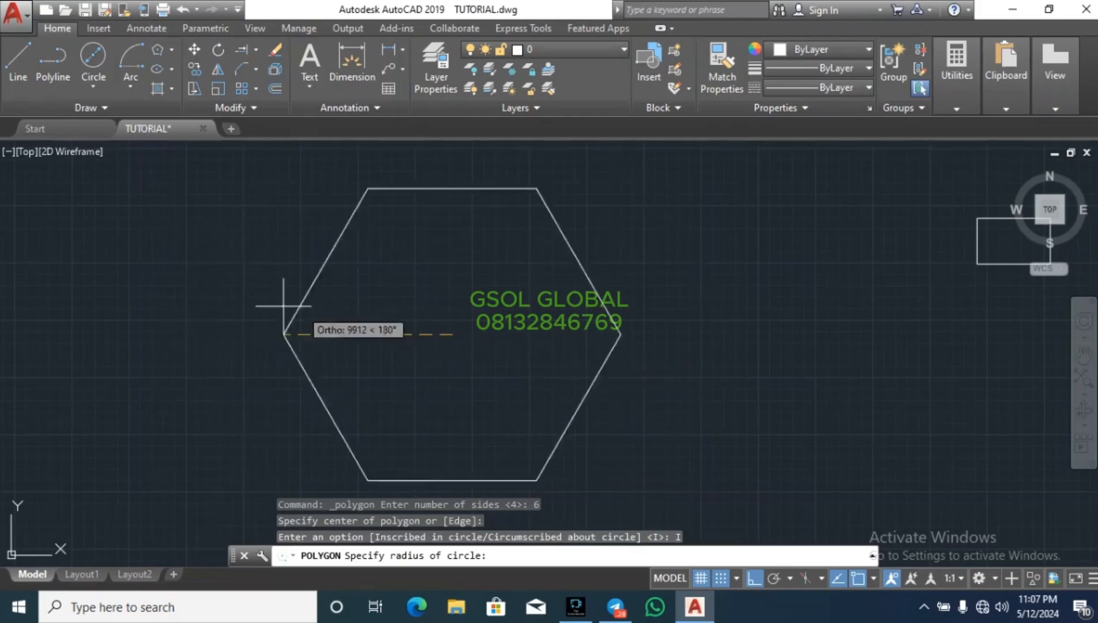
scroll(723, 331, down, 3)
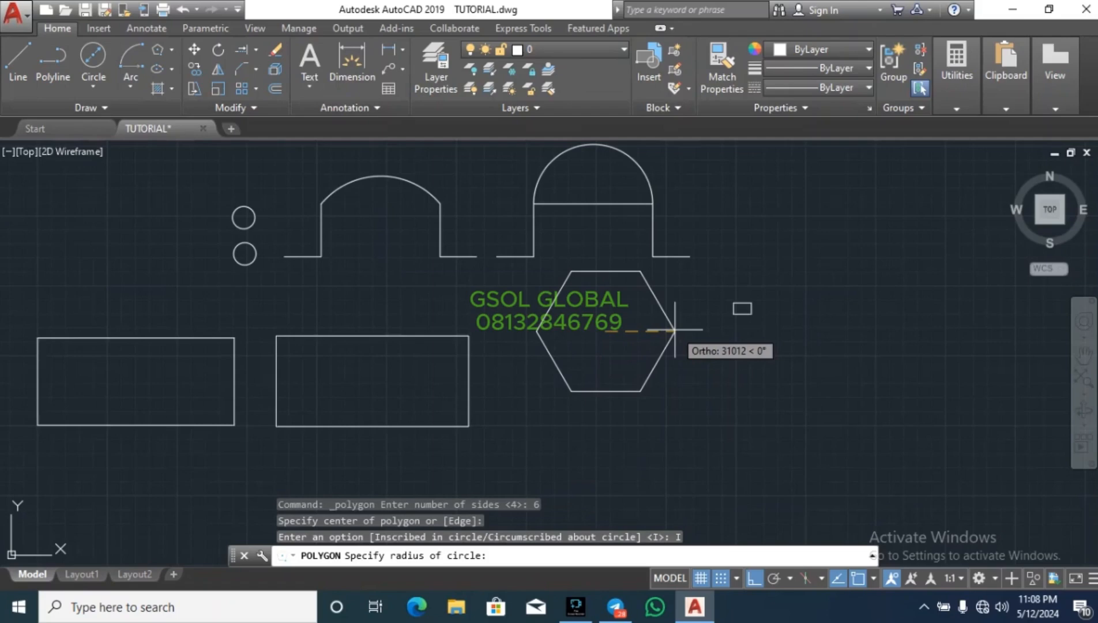
text(5000)
key(Return)
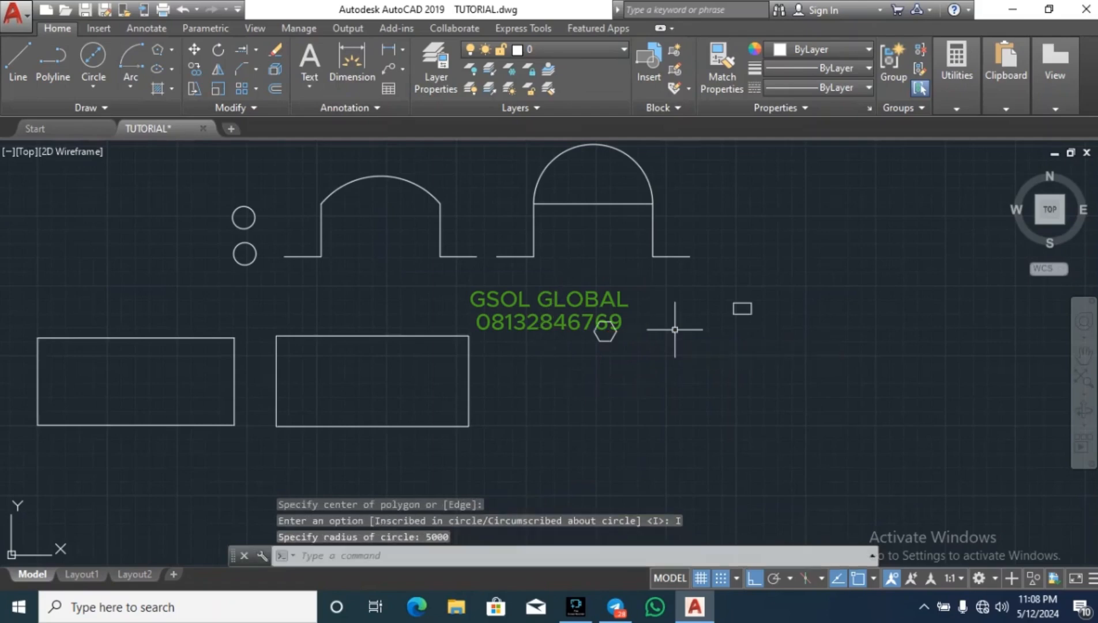
key(Escape)
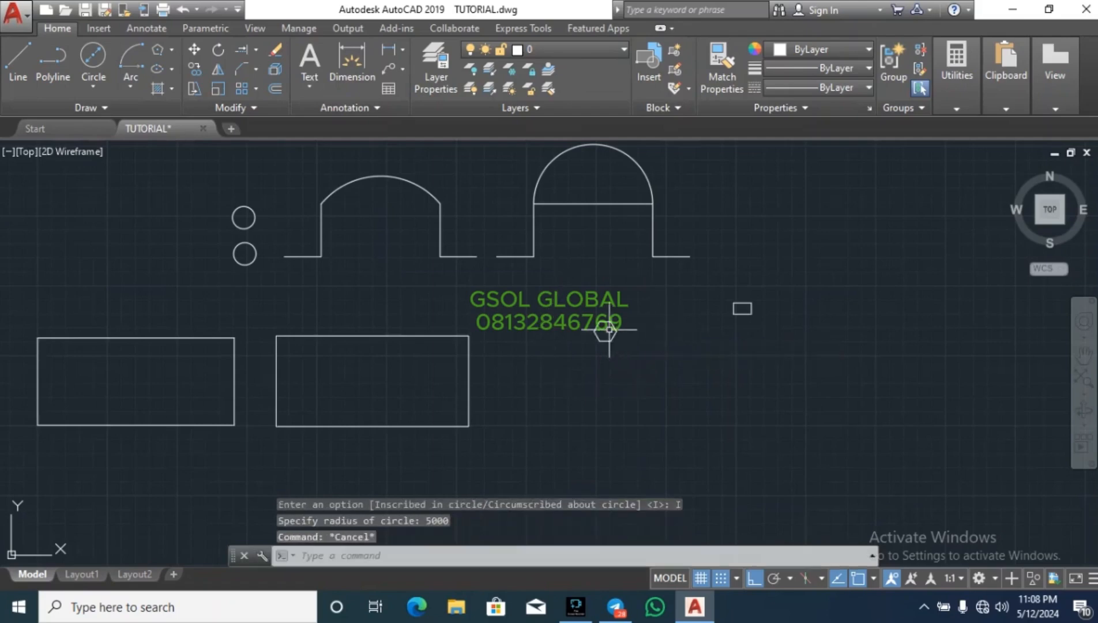
Step: Examine the new hexagon and its sides up close
scroll(604, 332, up, 4)
scroll(603, 333, up, 5)
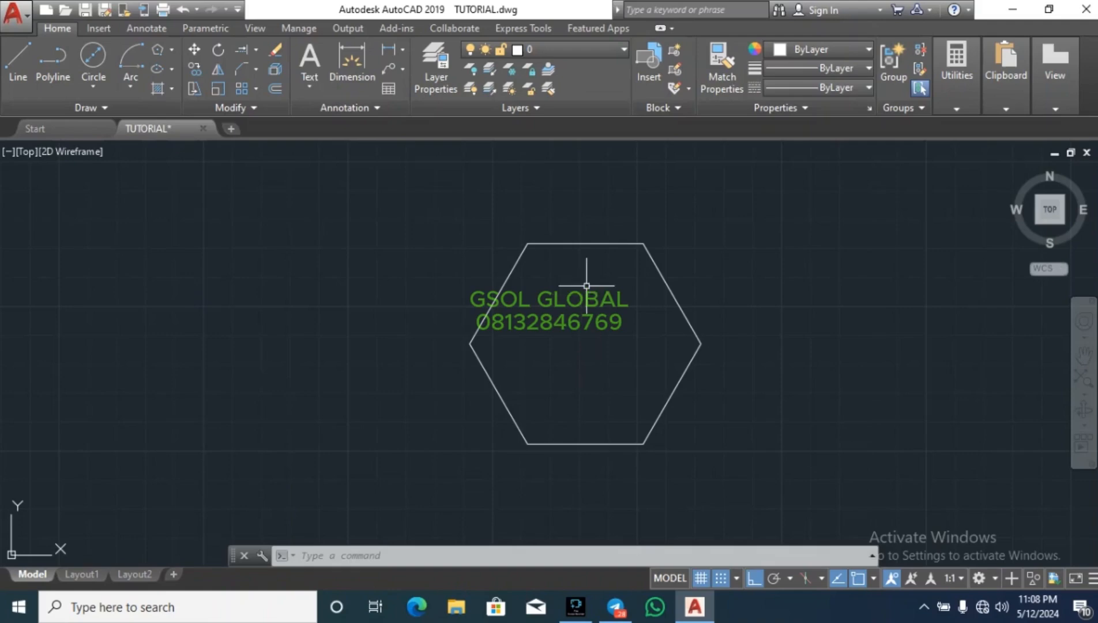
scroll(654, 321, up, 3)
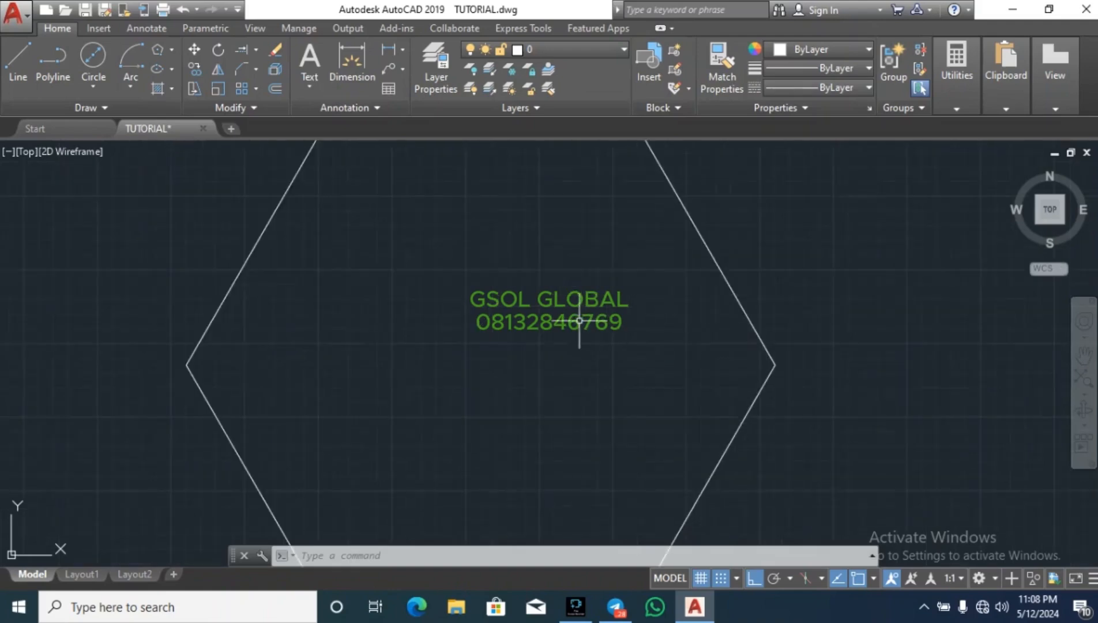
scroll(579, 320, down, 4)
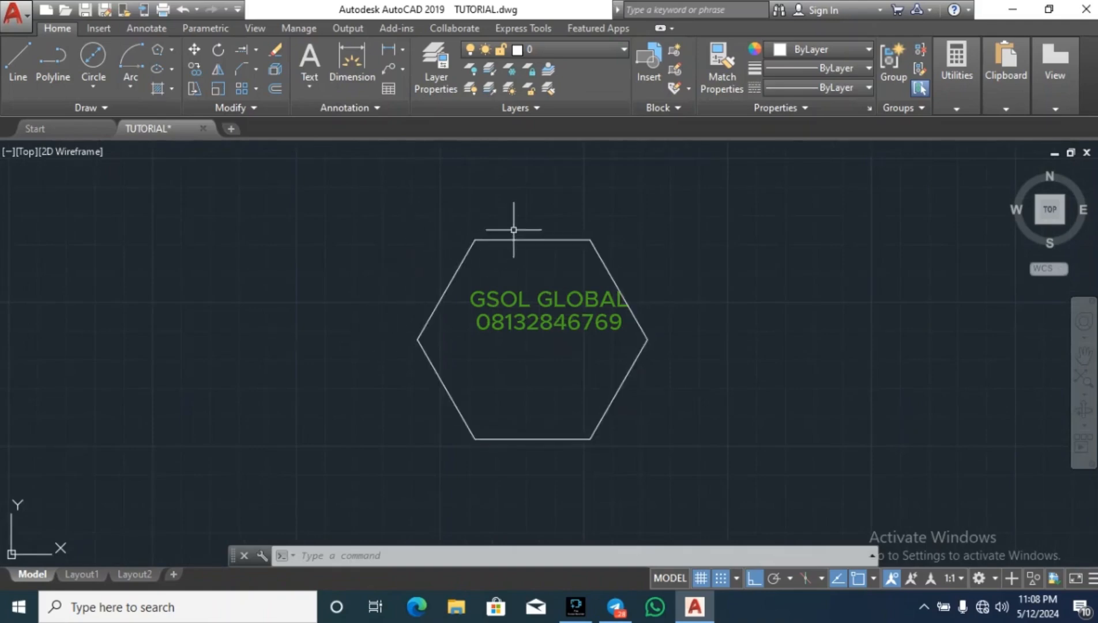
scroll(473, 233, up, 2)
scroll(450, 235, down, 4)
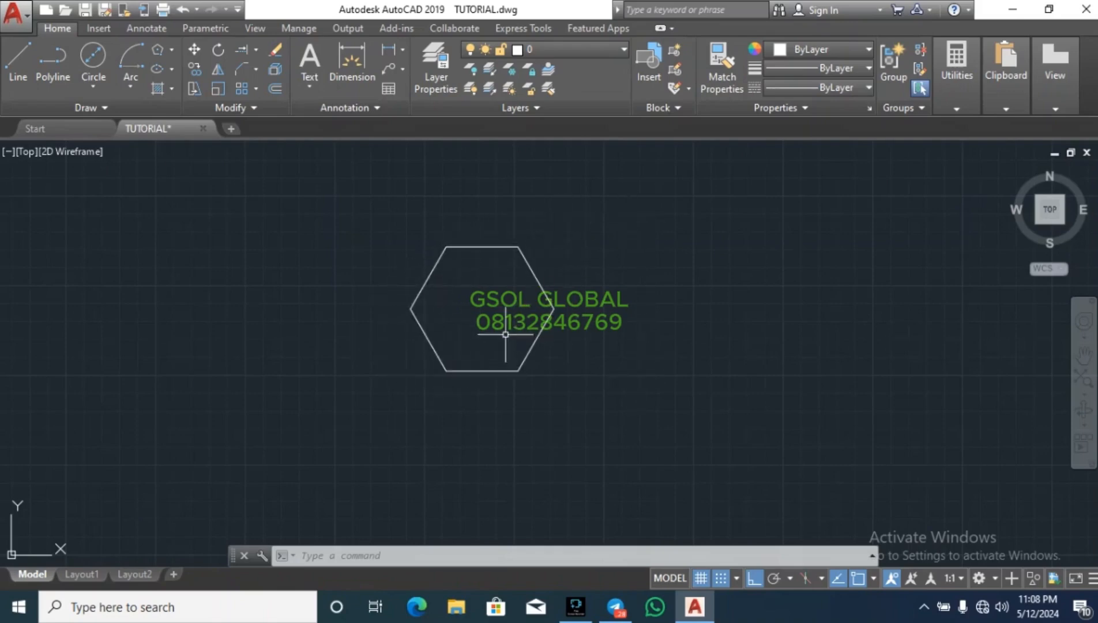
scroll(438, 241, up, 2)
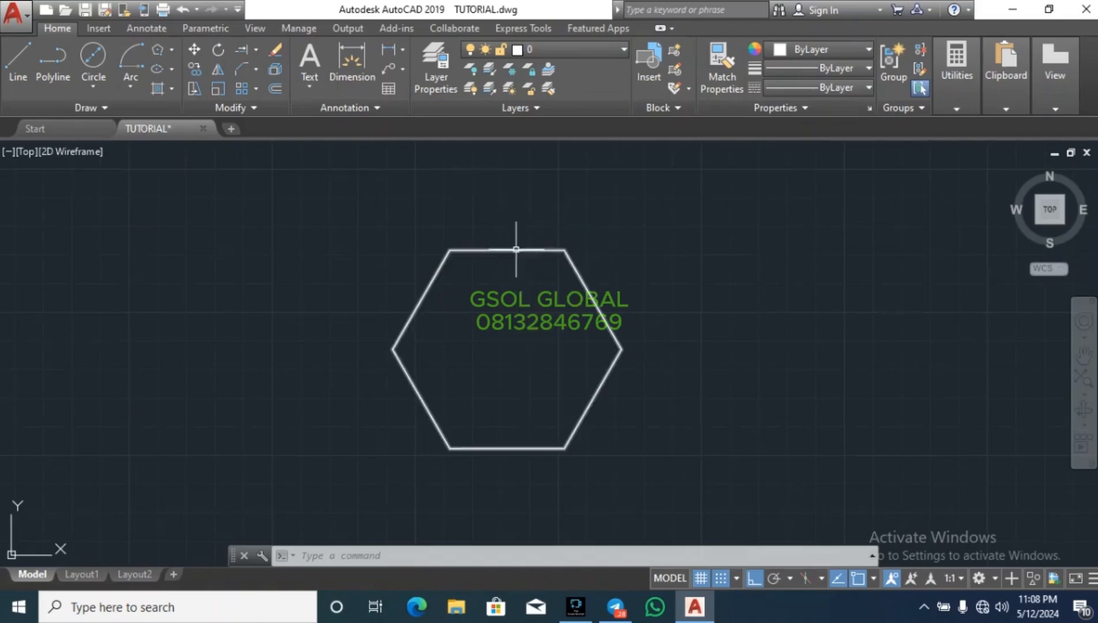
click(93, 56)
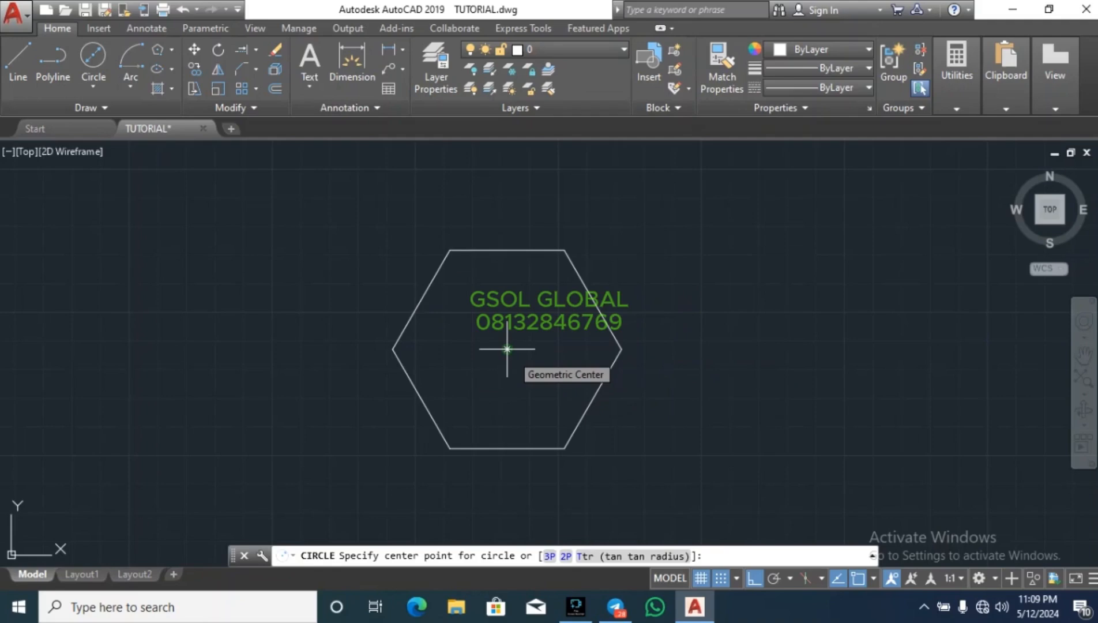
click(506, 349)
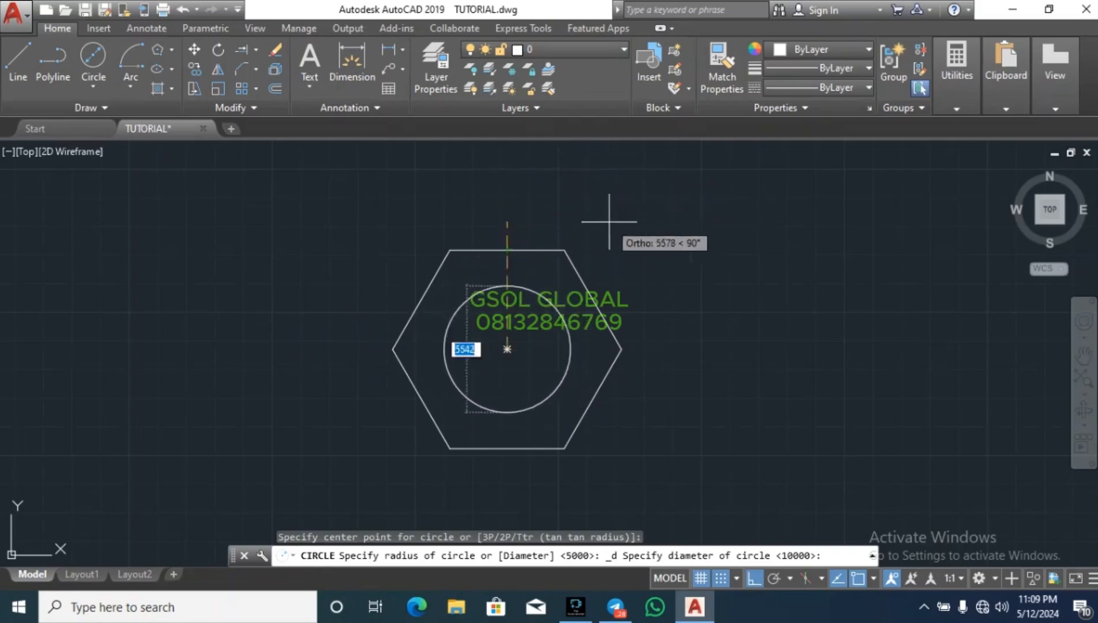
key(Escape)
Step: Draw a center-radius circle of radius 5000 from the geometric center of the inscribed hexagon
click(95, 82)
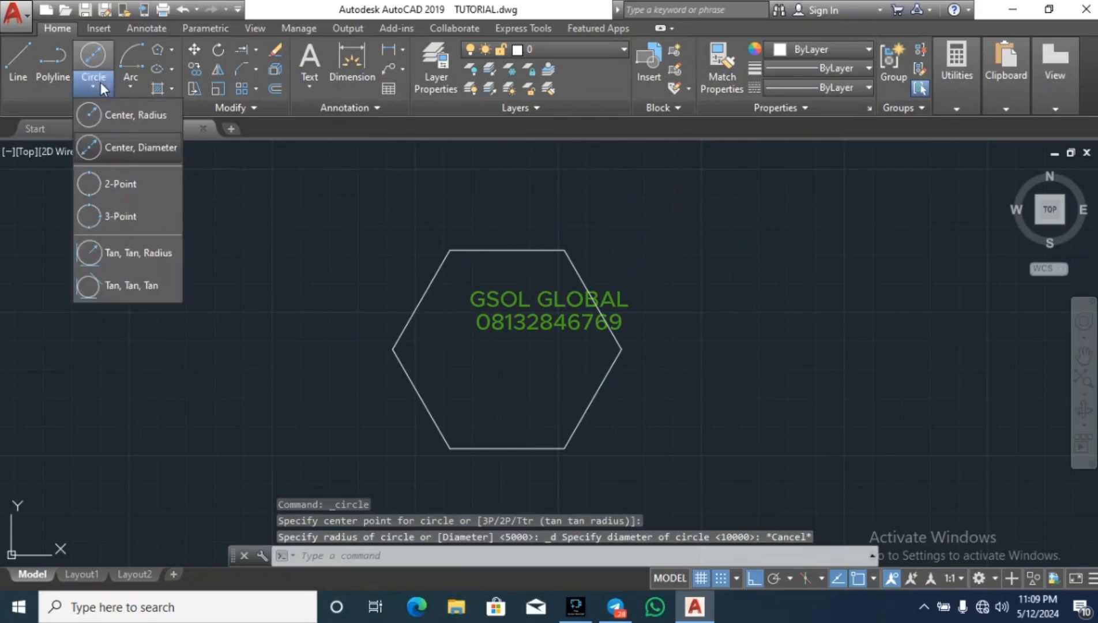
click(157, 117)
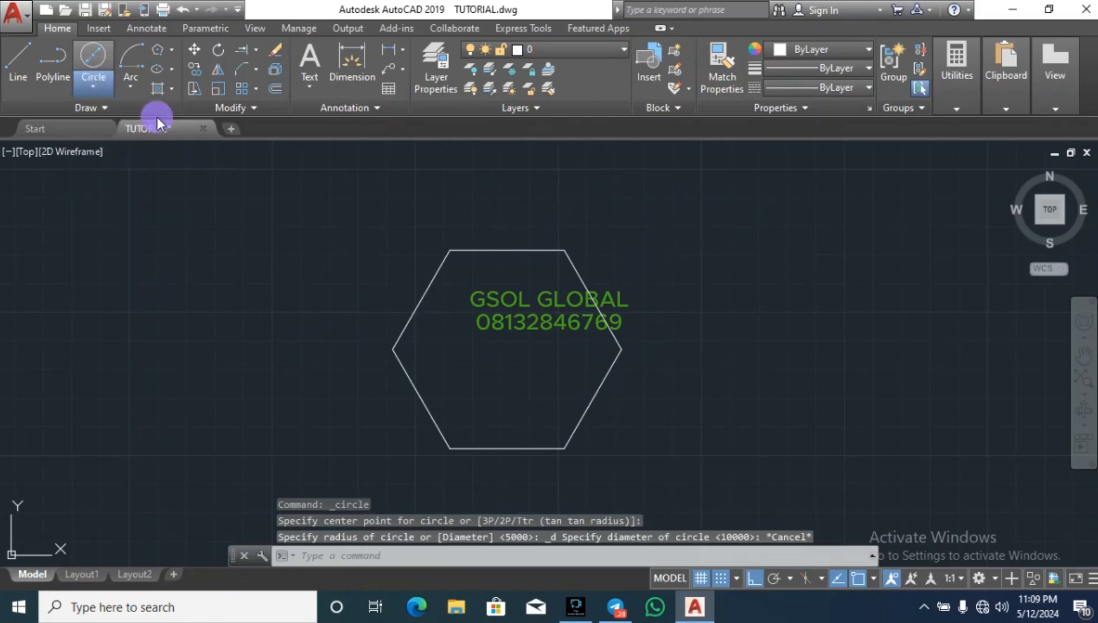
click(506, 350)
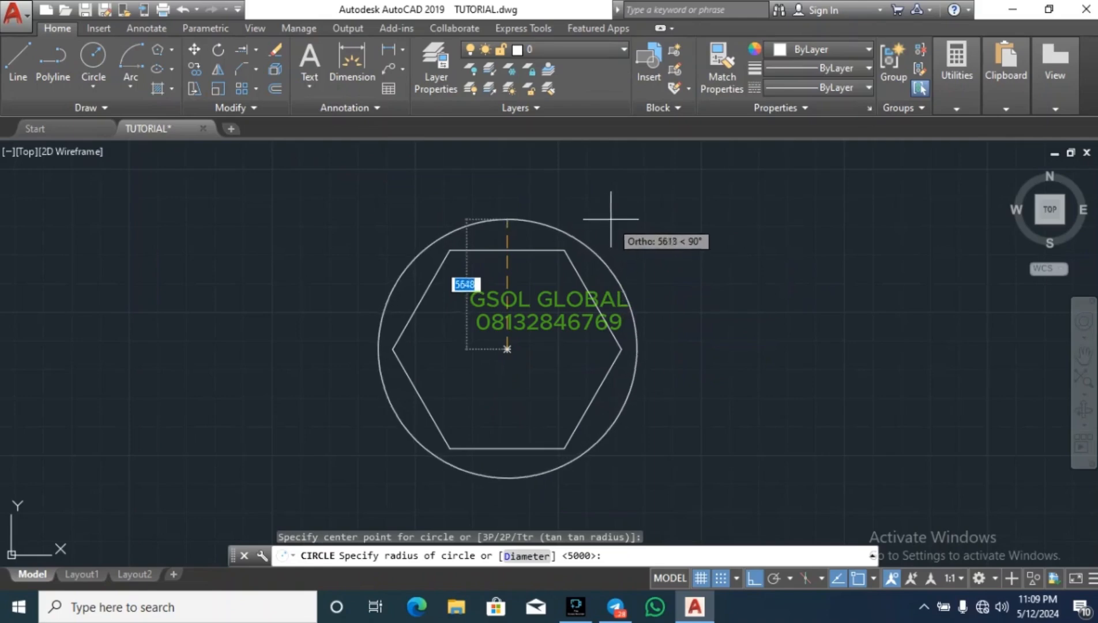
text(5000)
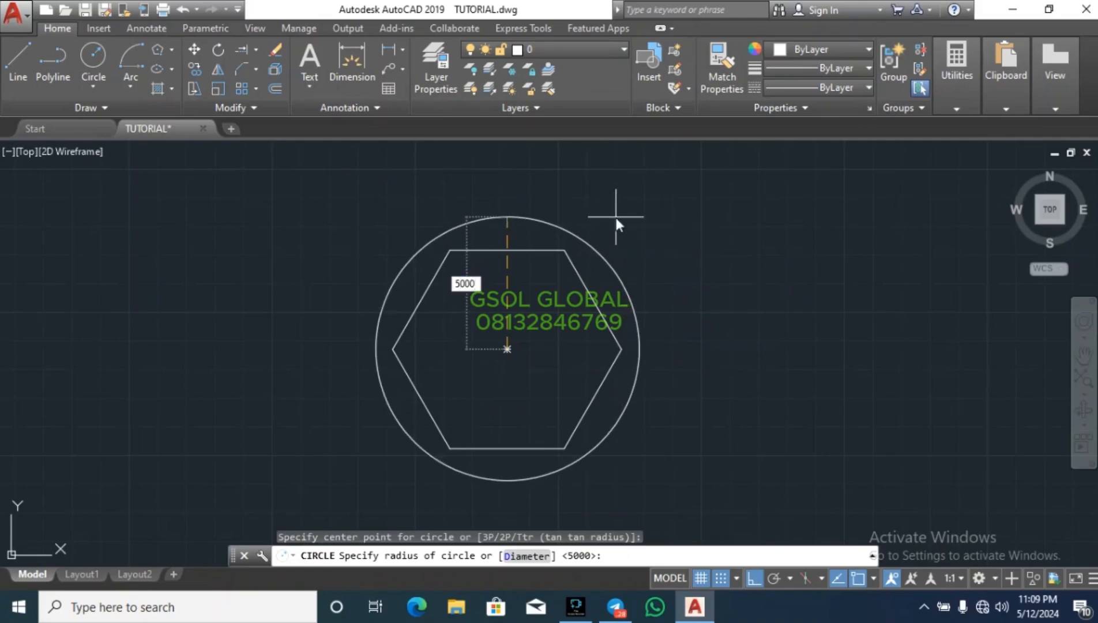
key(Return)
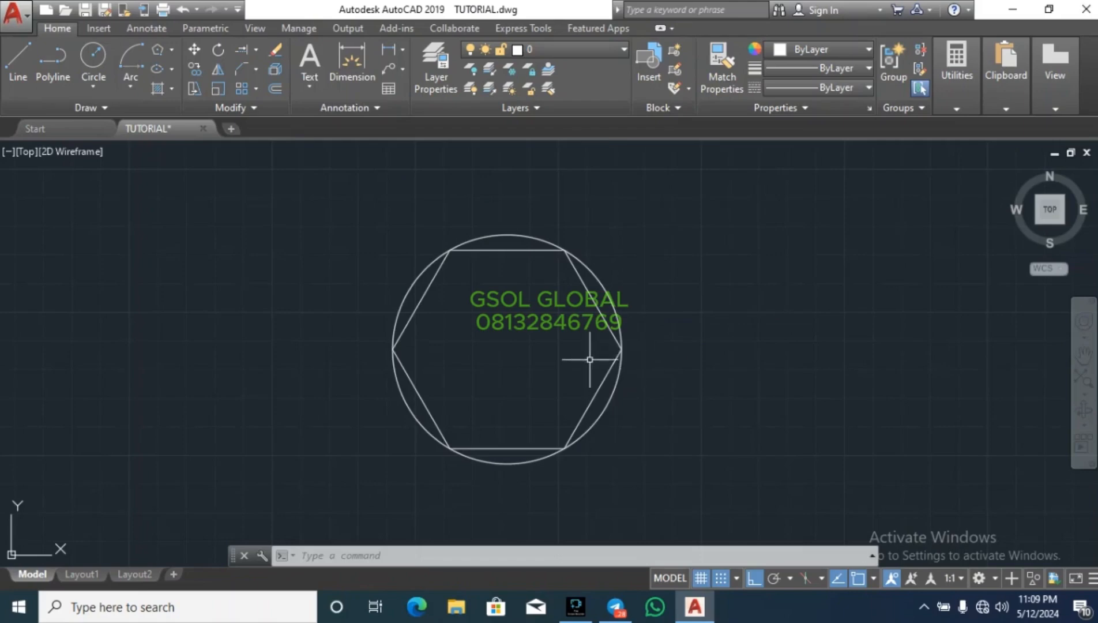
Step: Draw a second six-sided polygon, circumscribed about a circle of radius 5000, to the right of the first hexagon
scroll(105, 321, down, 2)
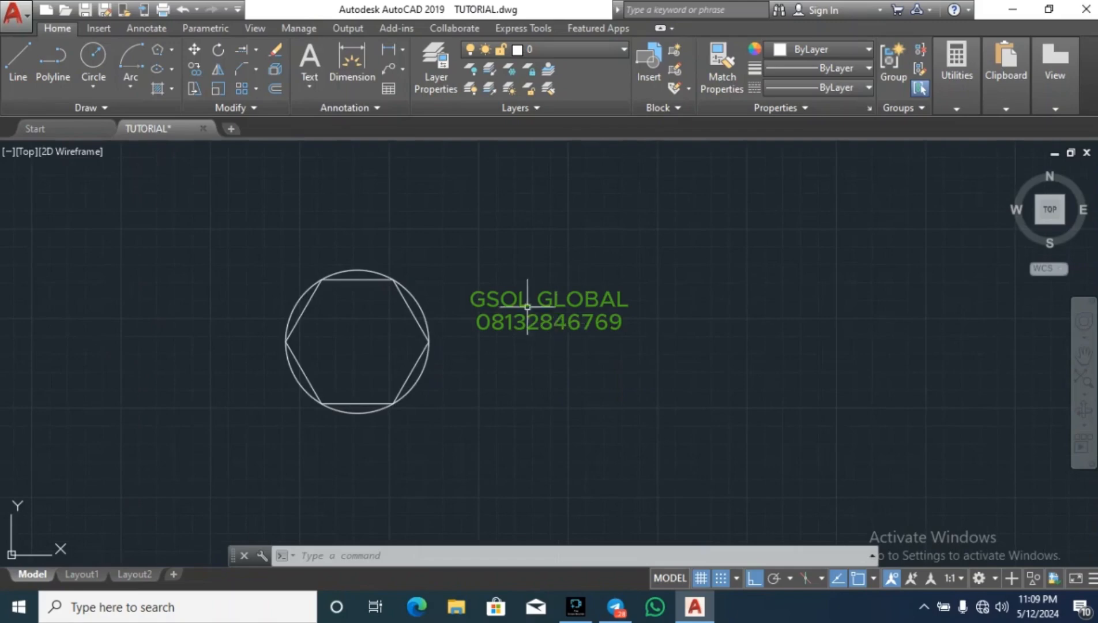
click(156, 48)
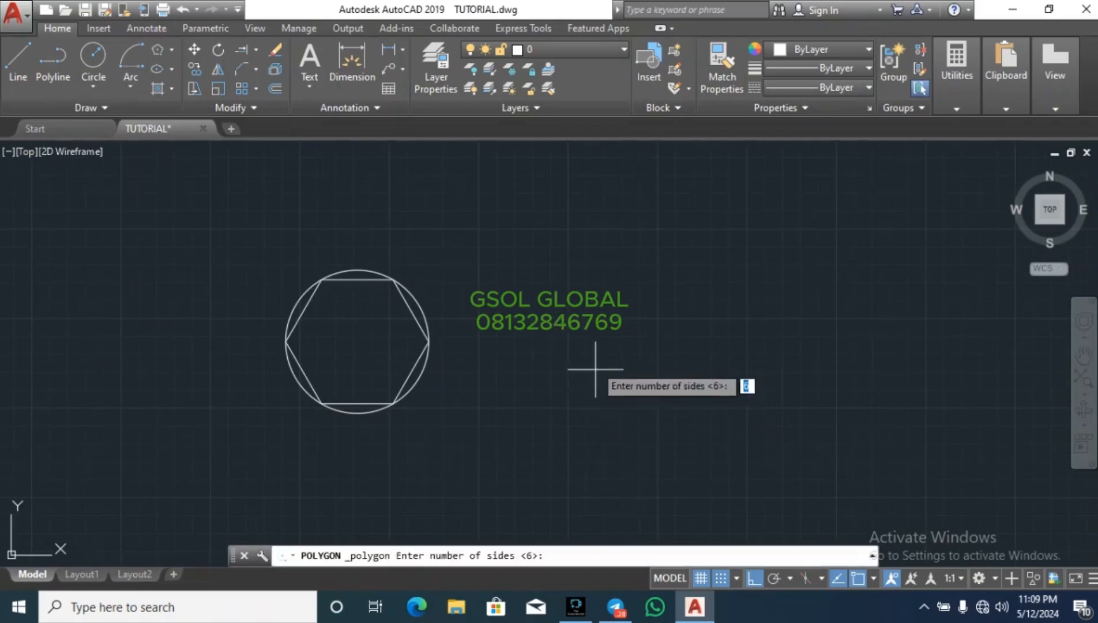
scroll(582, 357, up, 2)
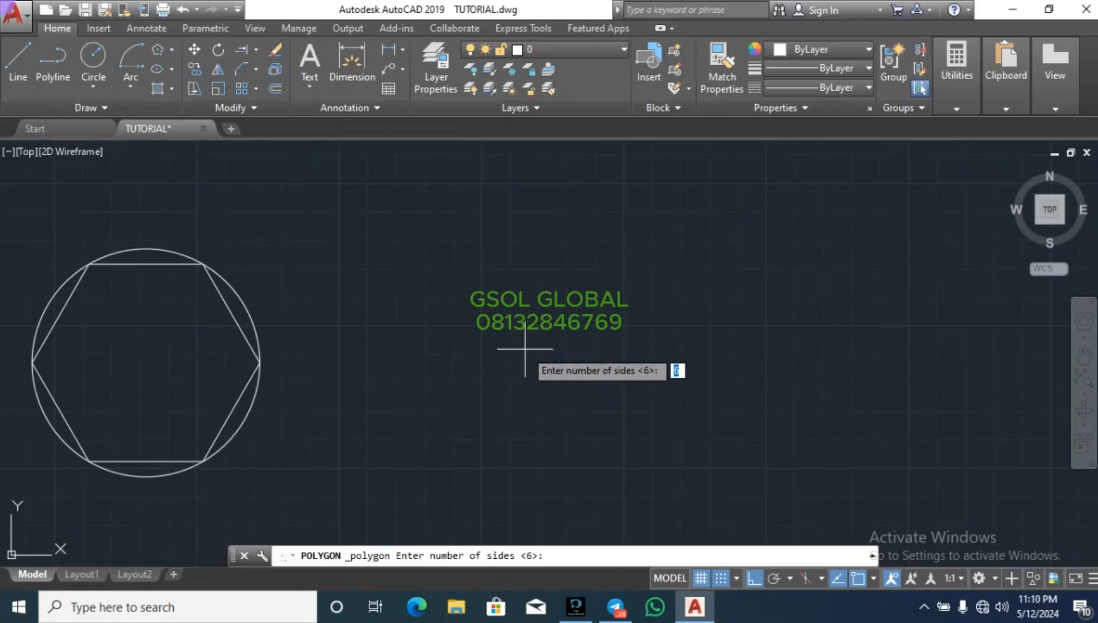
key(Return)
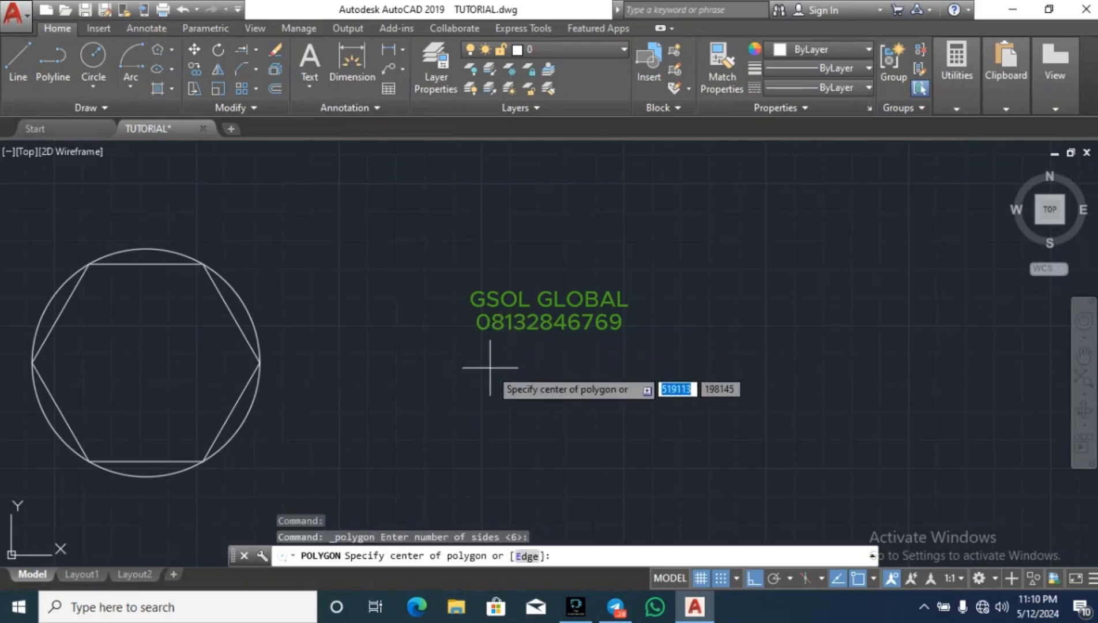
click(483, 329)
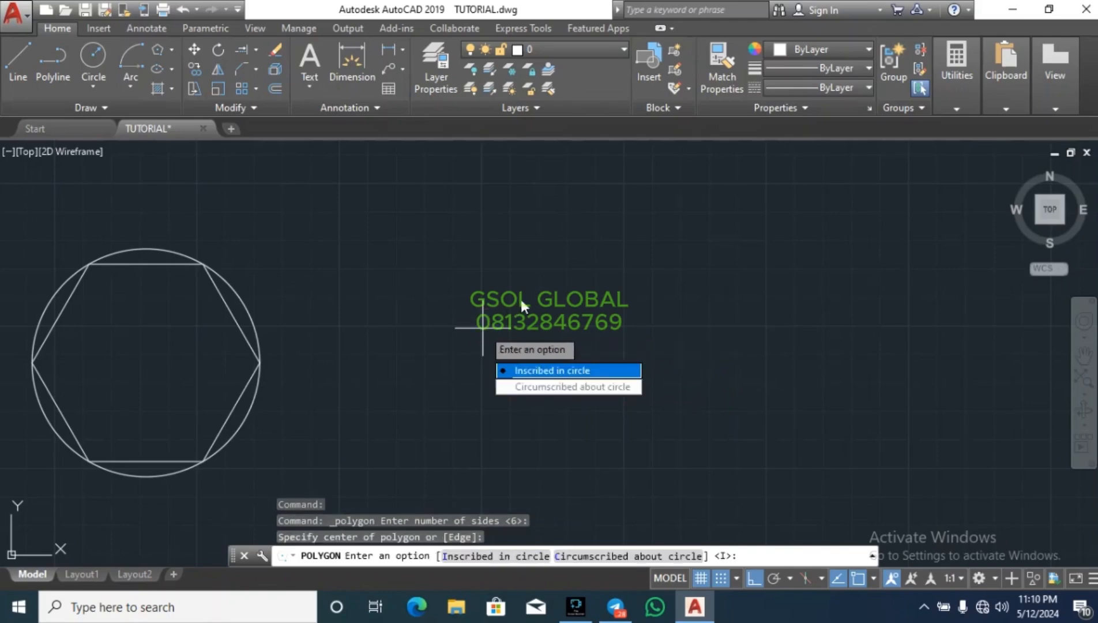
click(567, 385)
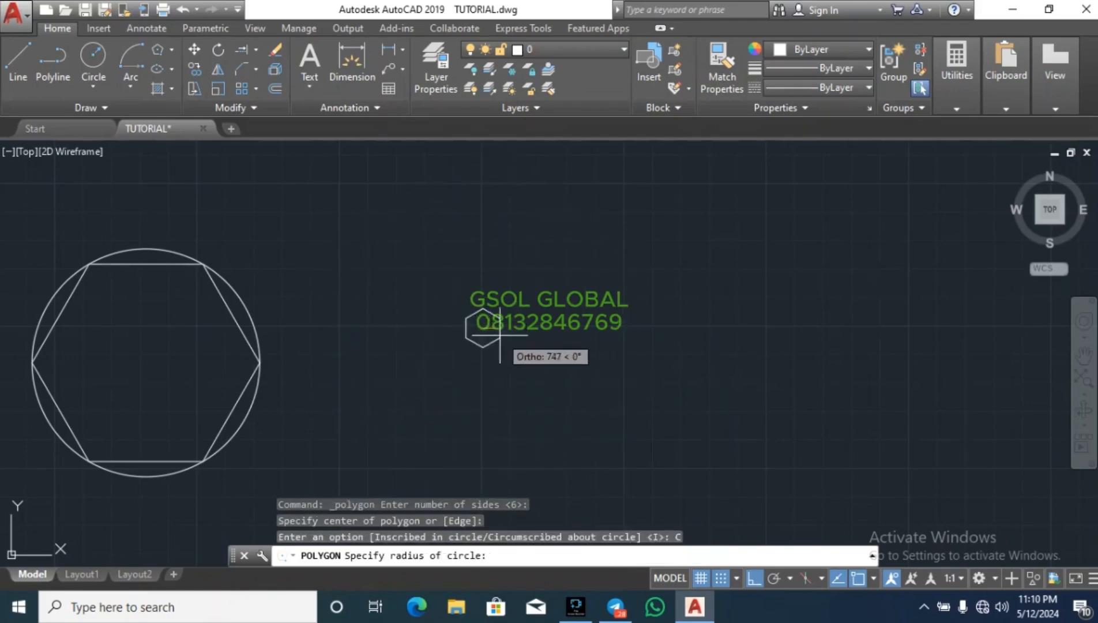
text(5)
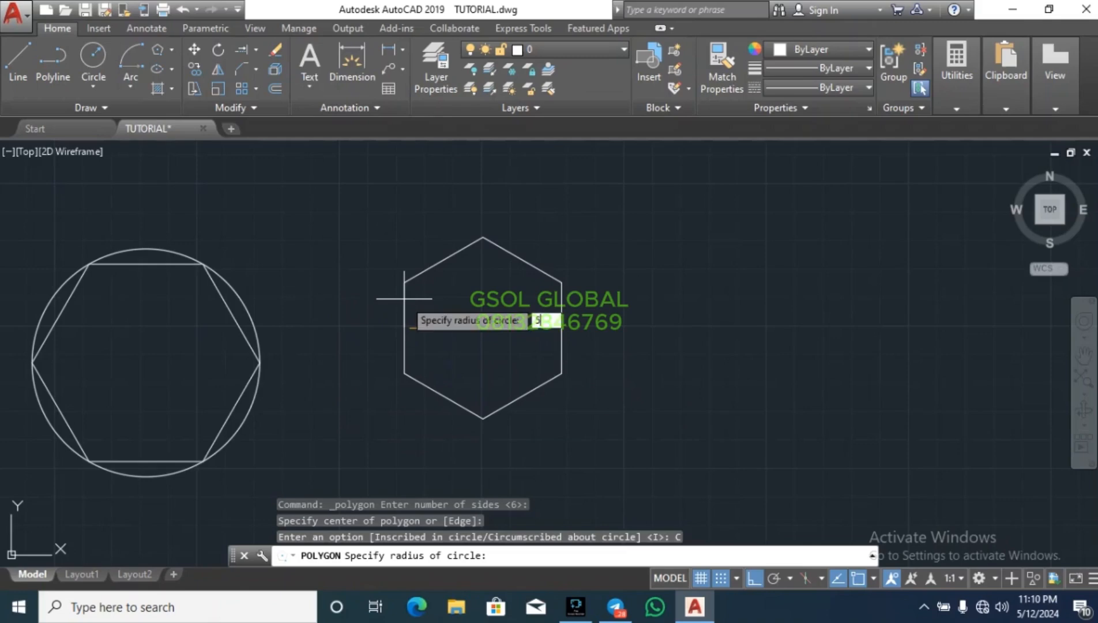
text(000)
key(Return)
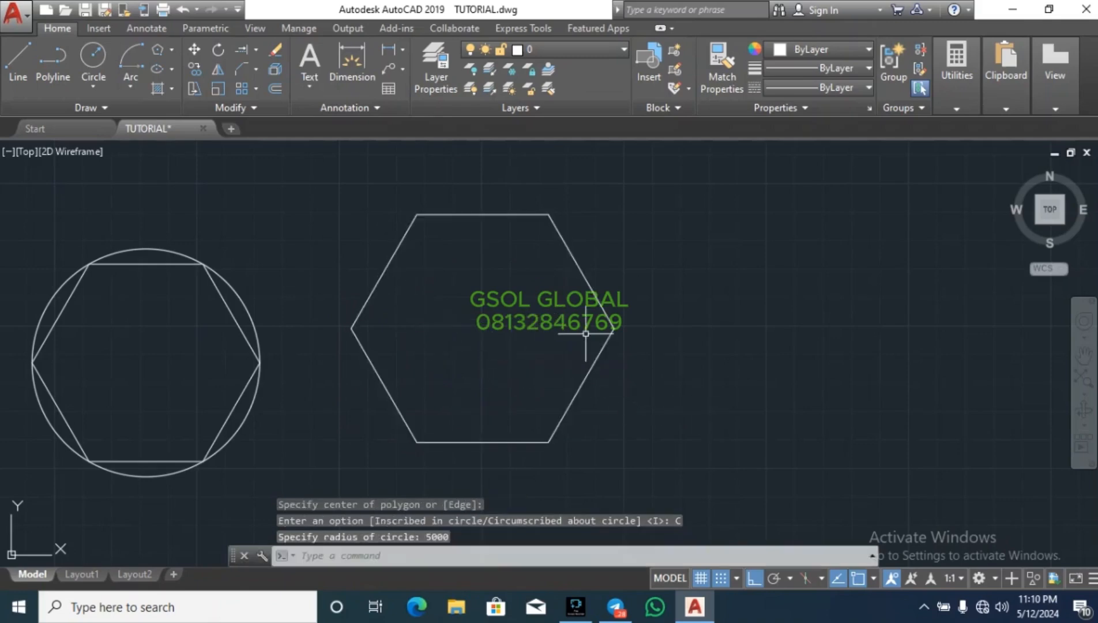
Step: Draw a circle of radius 5000 from the geometric center of the second, circumscribed hexagon
click(90, 56)
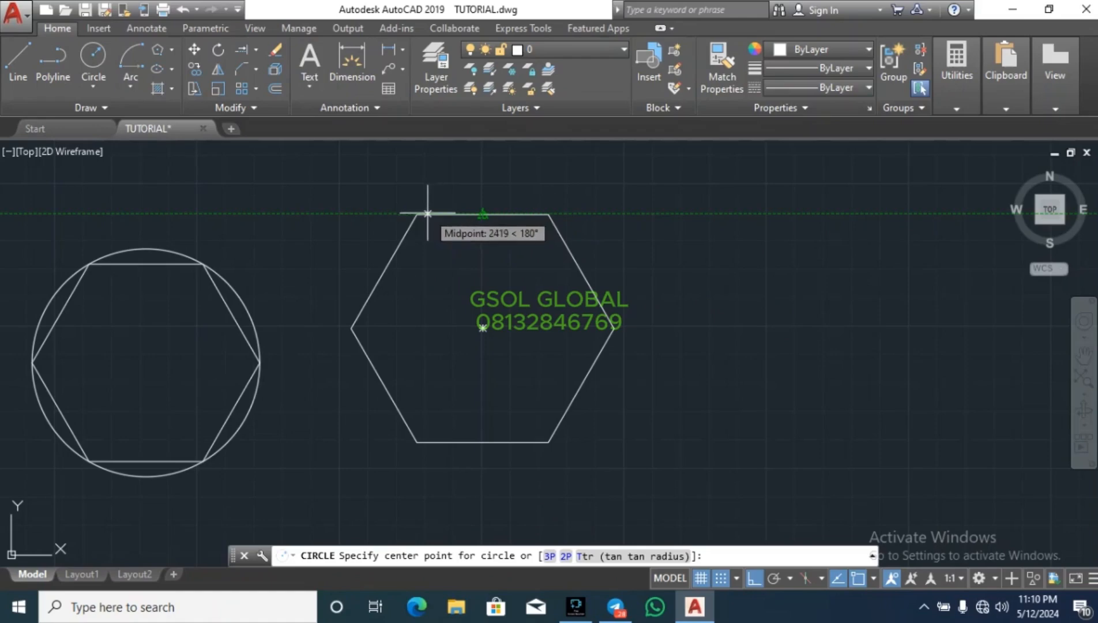
click(483, 327)
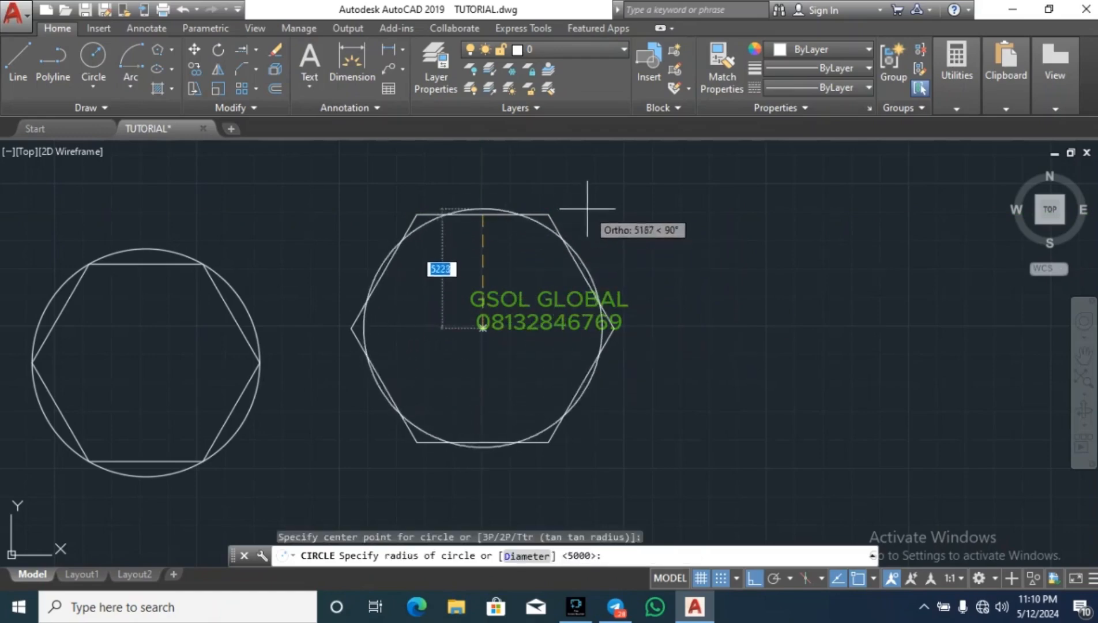
text(5)
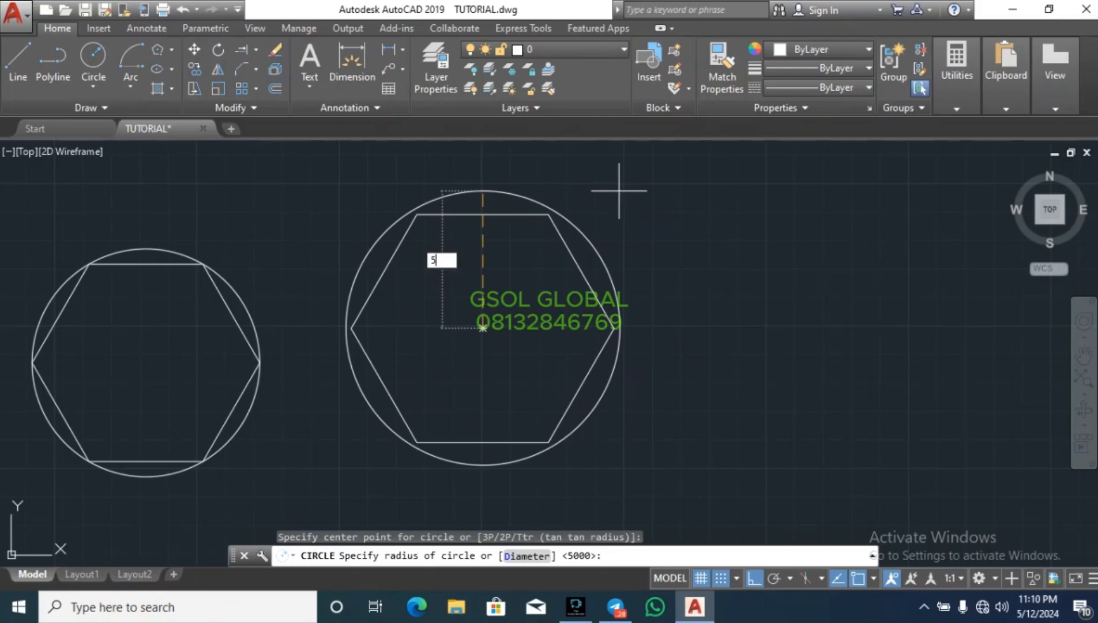
text(000)
key(Return)
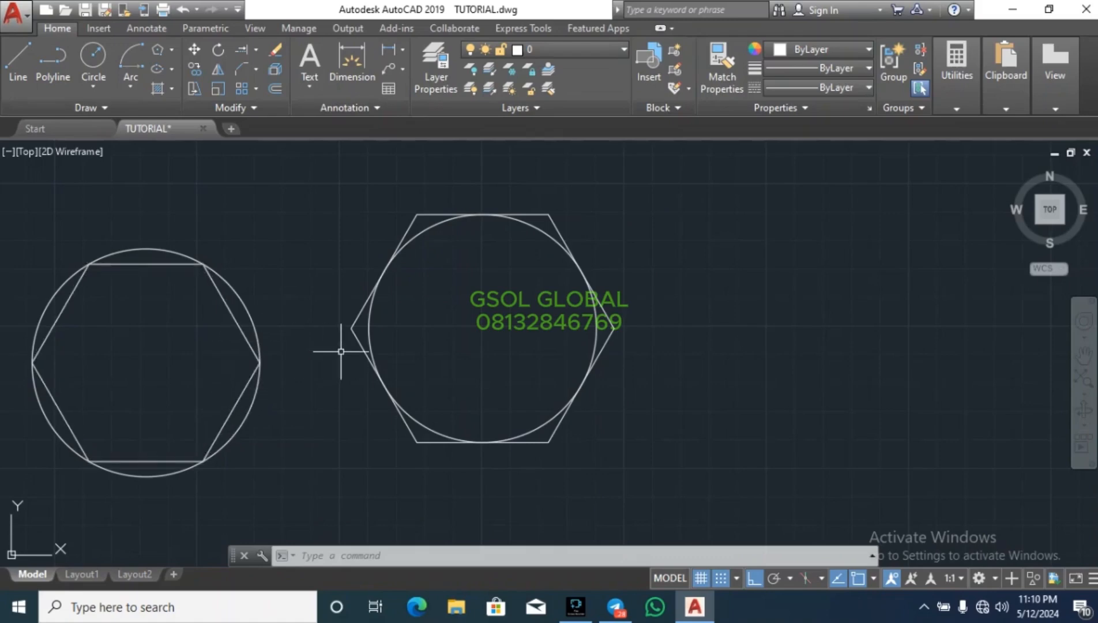
Step: Start a center-based ellipse between the large rectangle and the hexagons, with its horizontal axis endpoint 5000 from the center
mouse_move(257, 329)
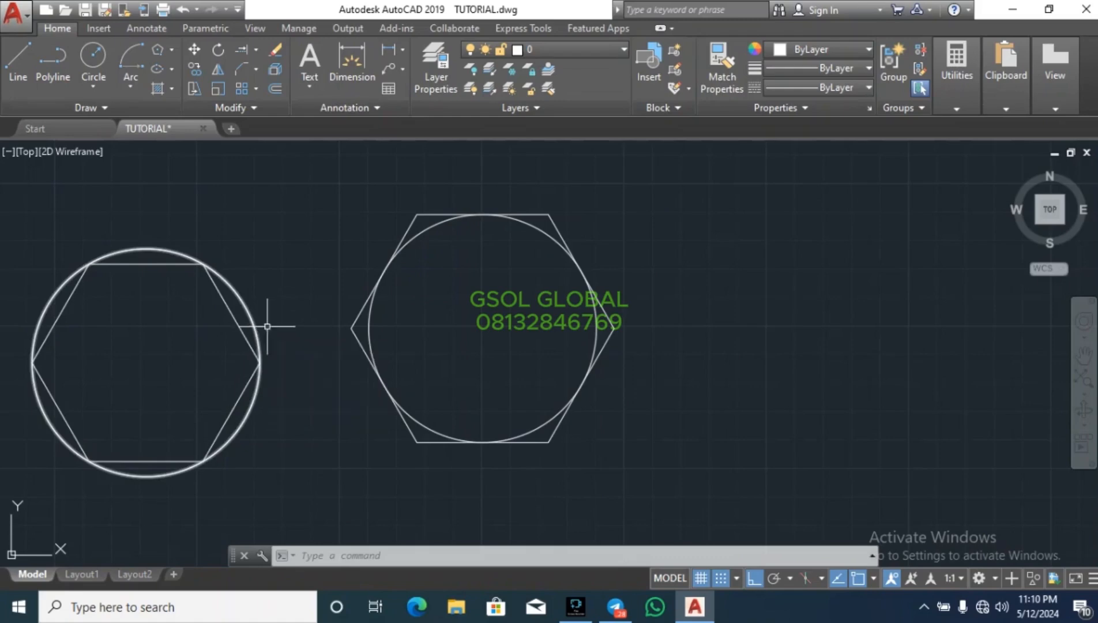
click(172, 69)
click(172, 71)
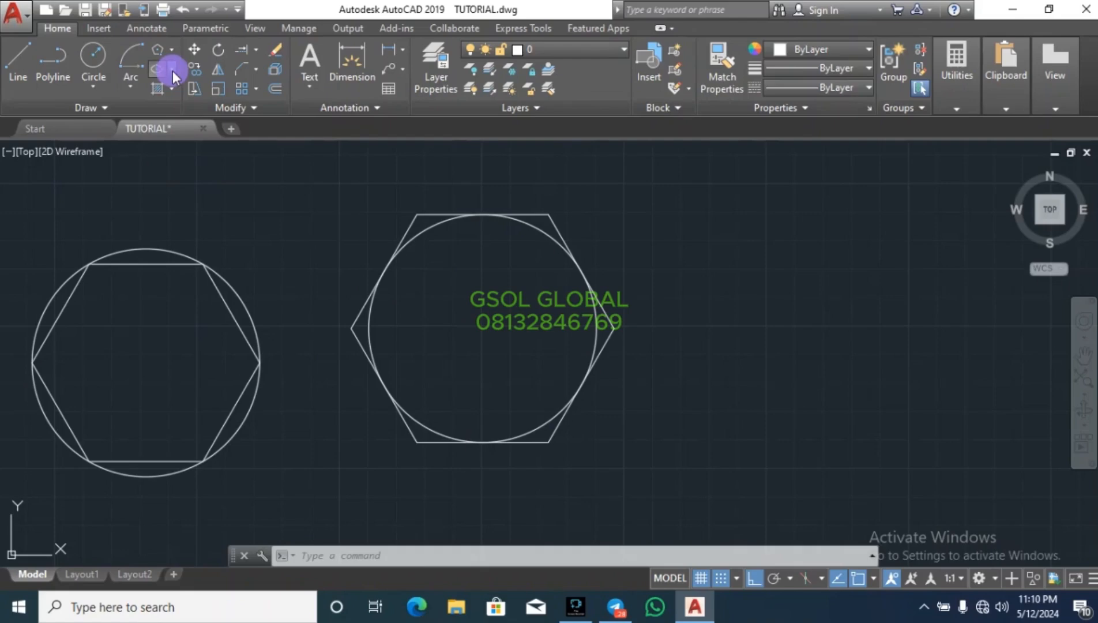
scroll(349, 318, down, 2)
scroll(349, 319, down, 8)
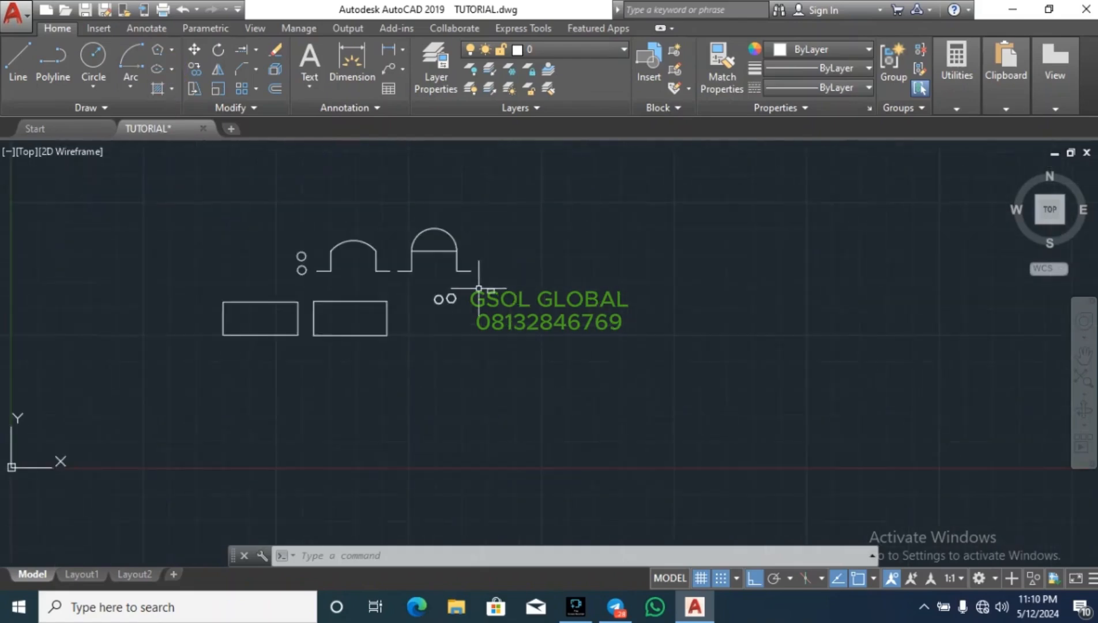
scroll(393, 308, up, 8)
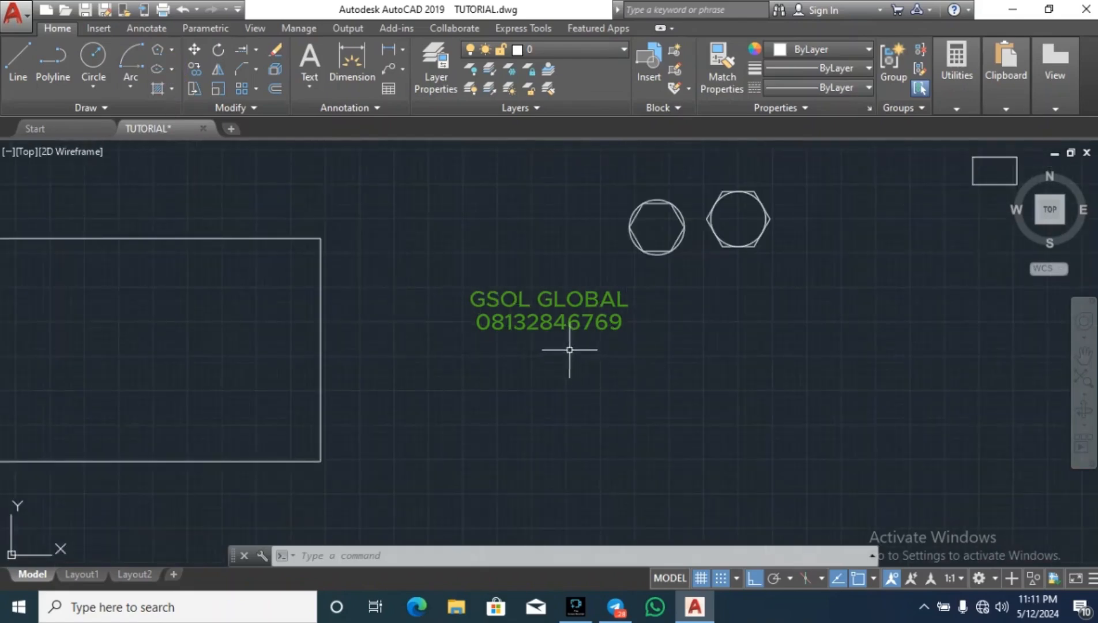
click(171, 70)
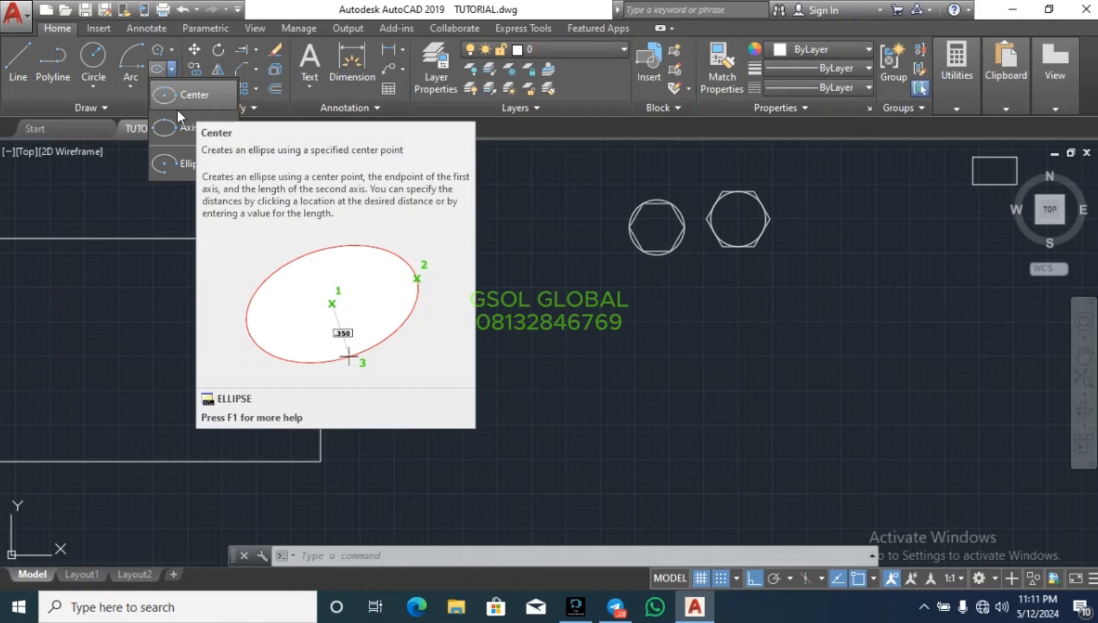
click(184, 90)
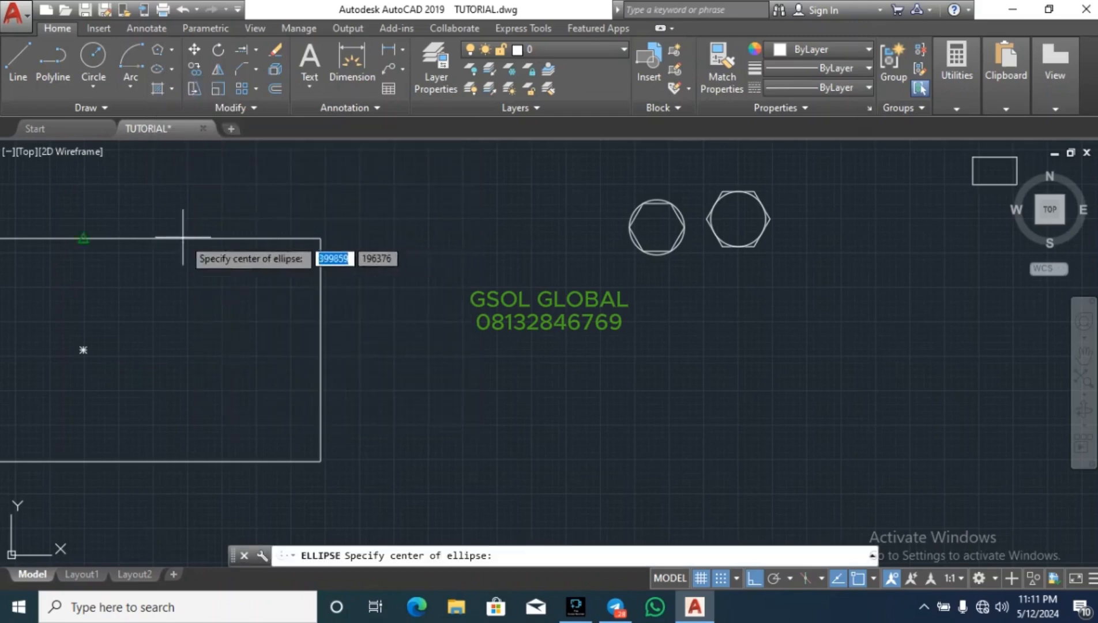
click(531, 347)
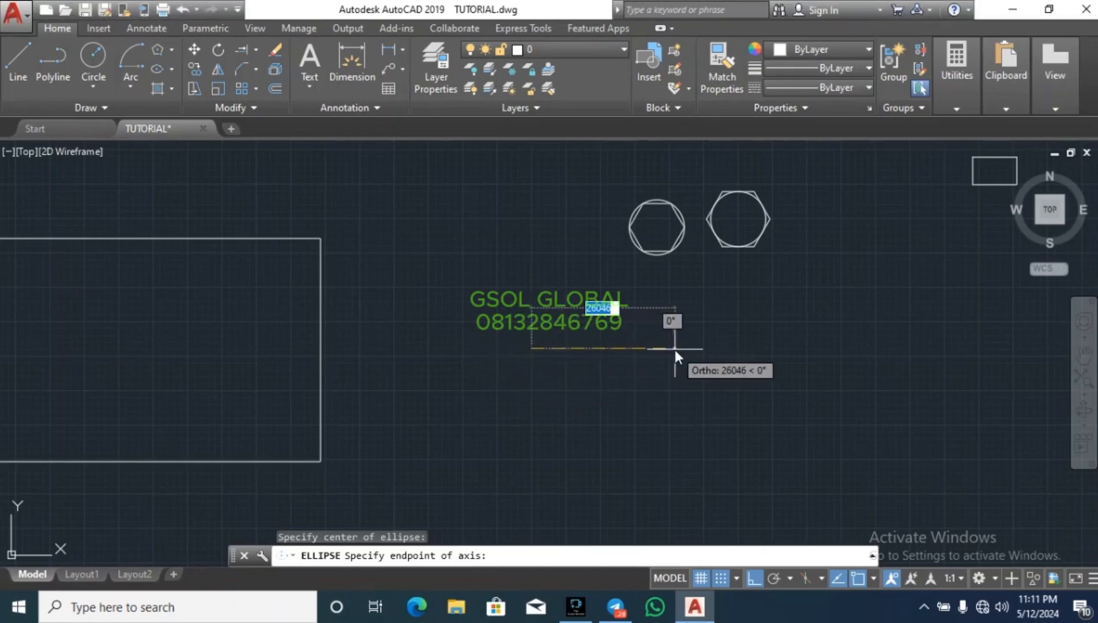
text(5000)
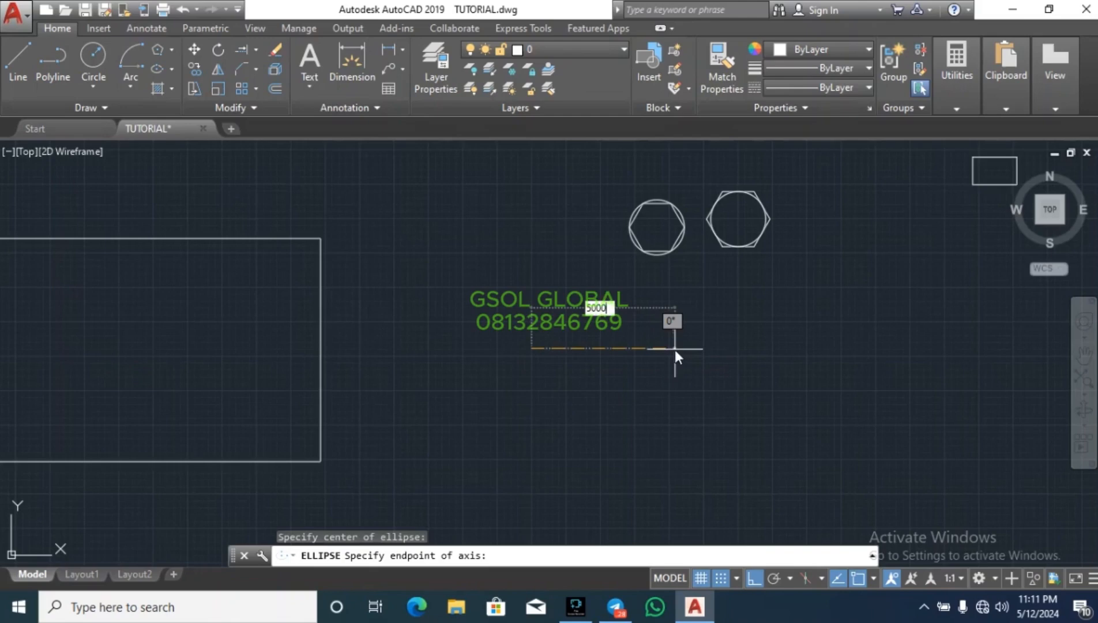
key(Return)
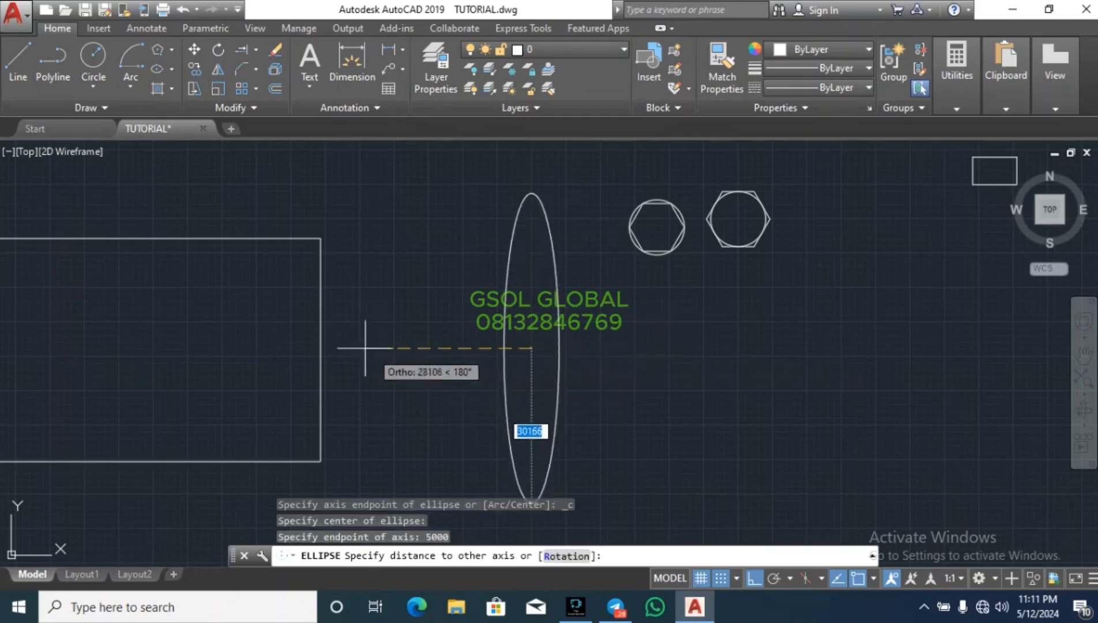
Step: Complete the ellipse with a distance of 3000 to its other axis and check its grips
scroll(535, 346, up, 12)
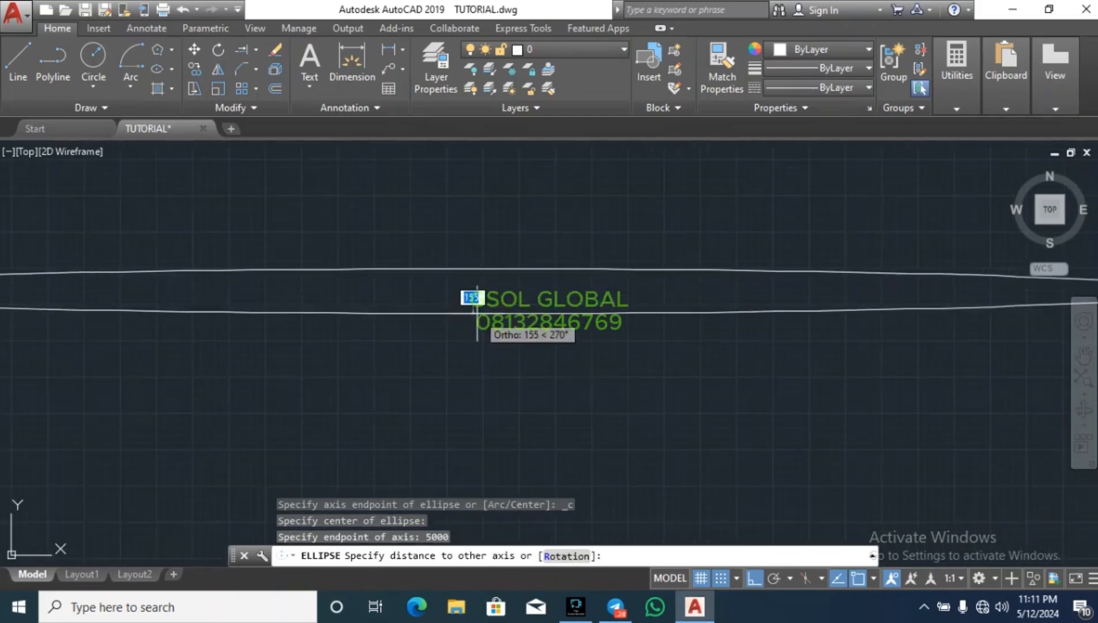
scroll(472, 311, down, 5)
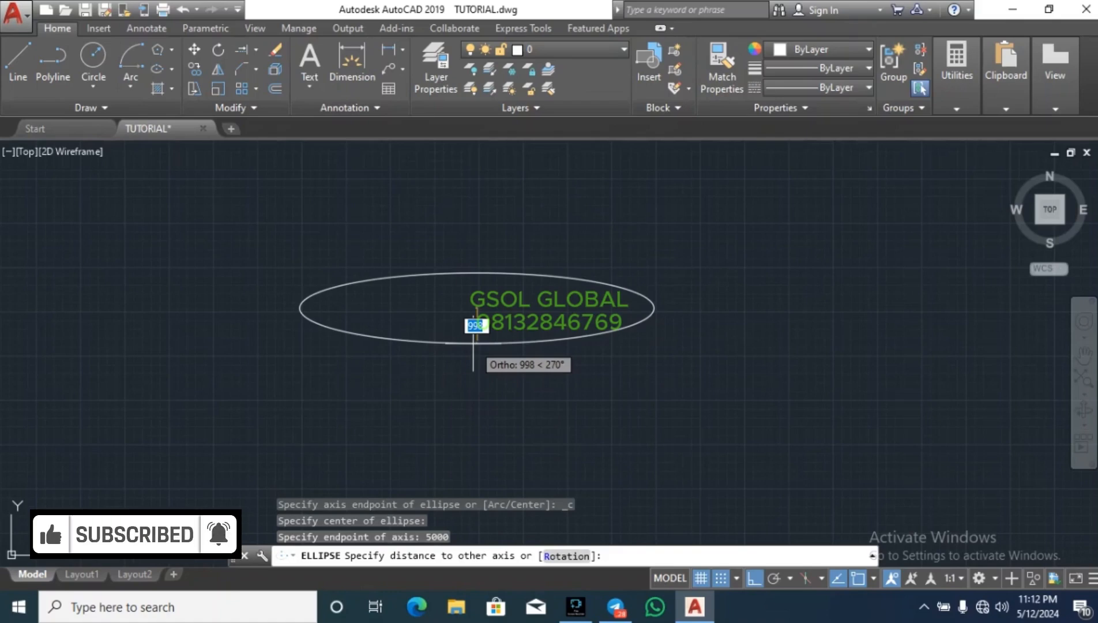
text(3000)
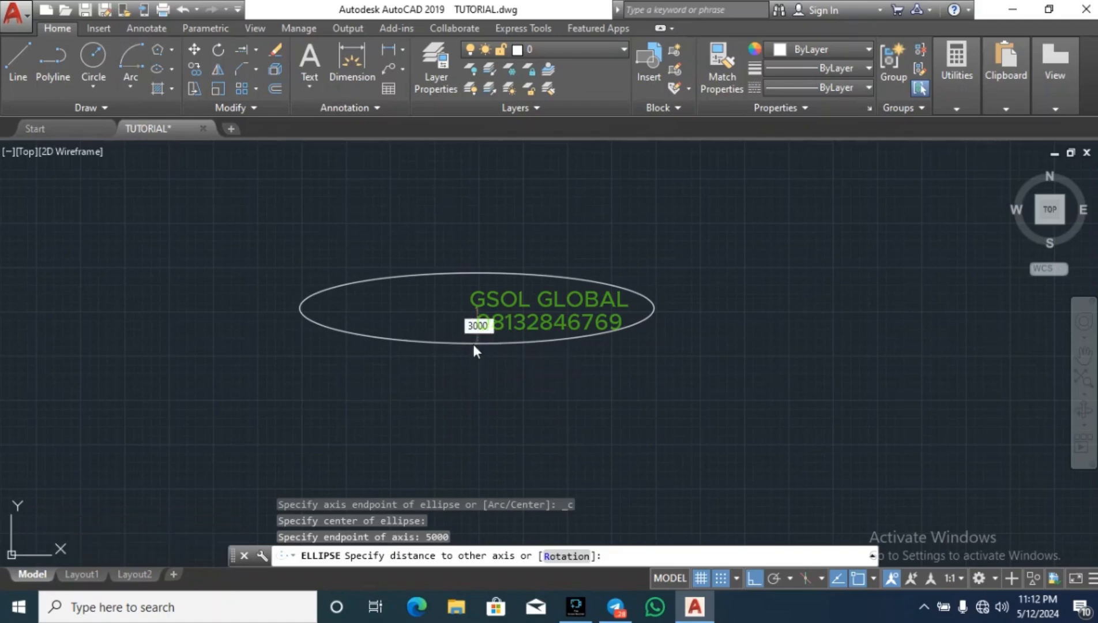
key(Return)
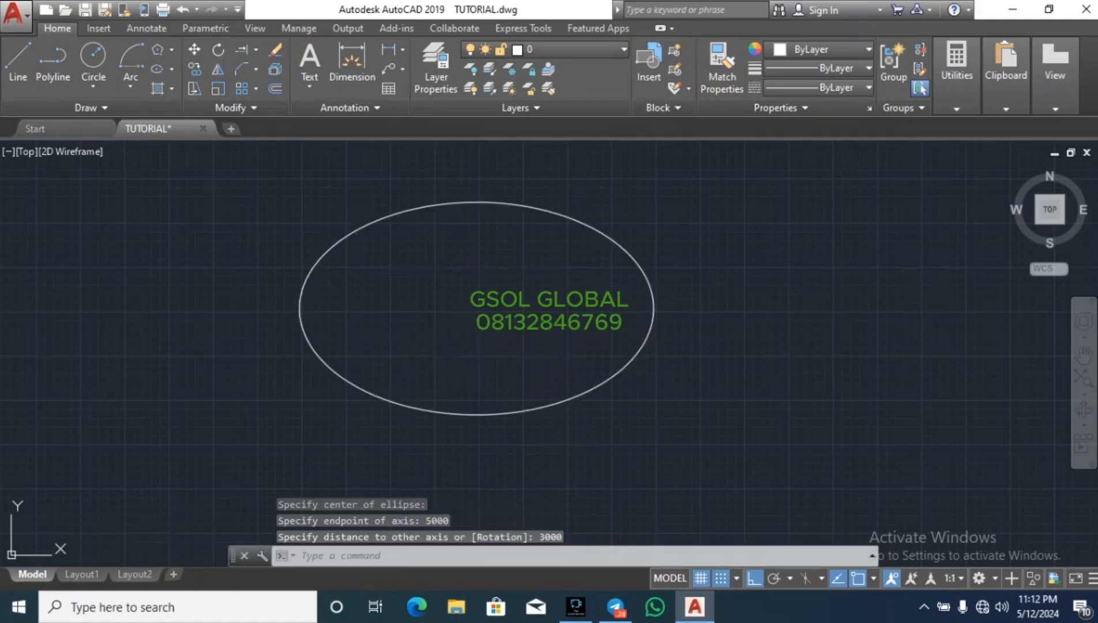
key(Escape)
scroll(314, 362, down, 5)
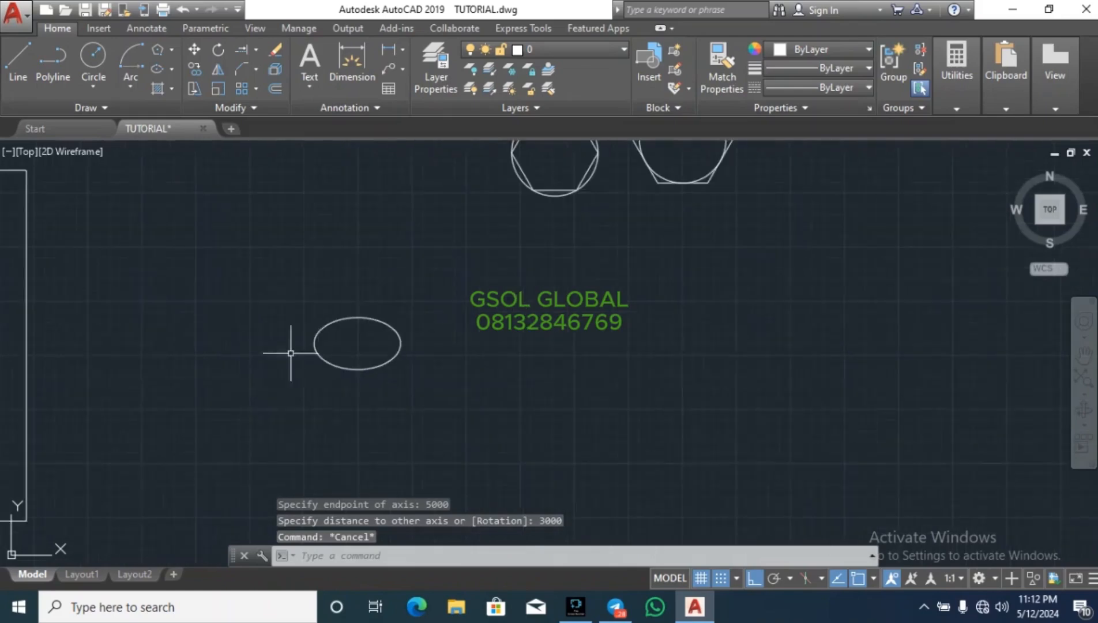
click(430, 368)
click(264, 261)
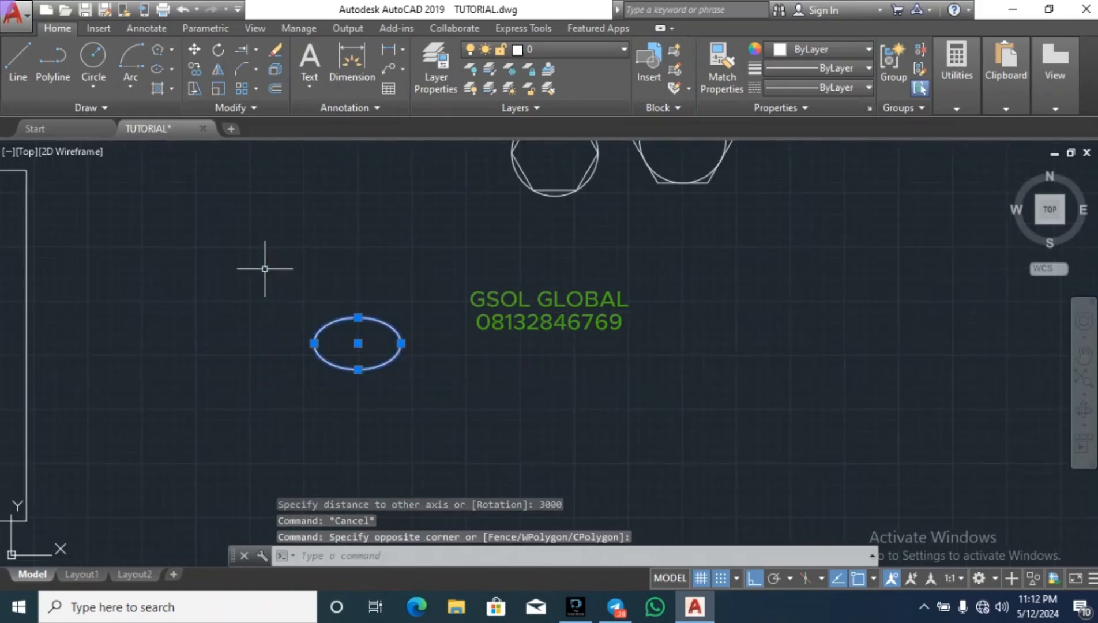
key(Escape)
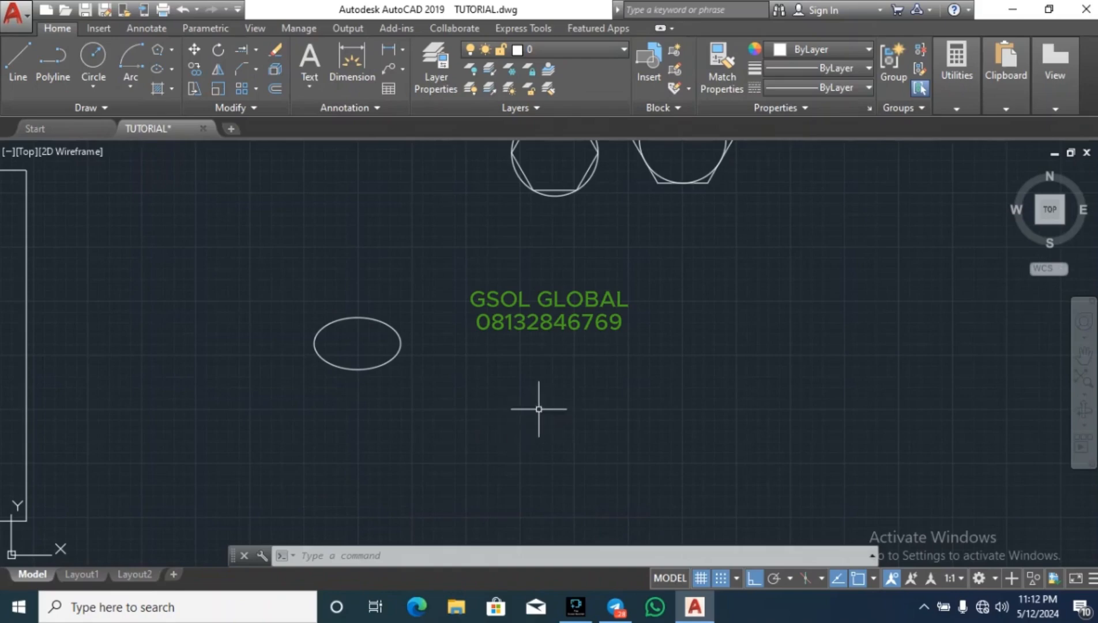
Step: Hatch the right one of the two large rectangles with the SOLID pattern in color 209,156,199
click(173, 88)
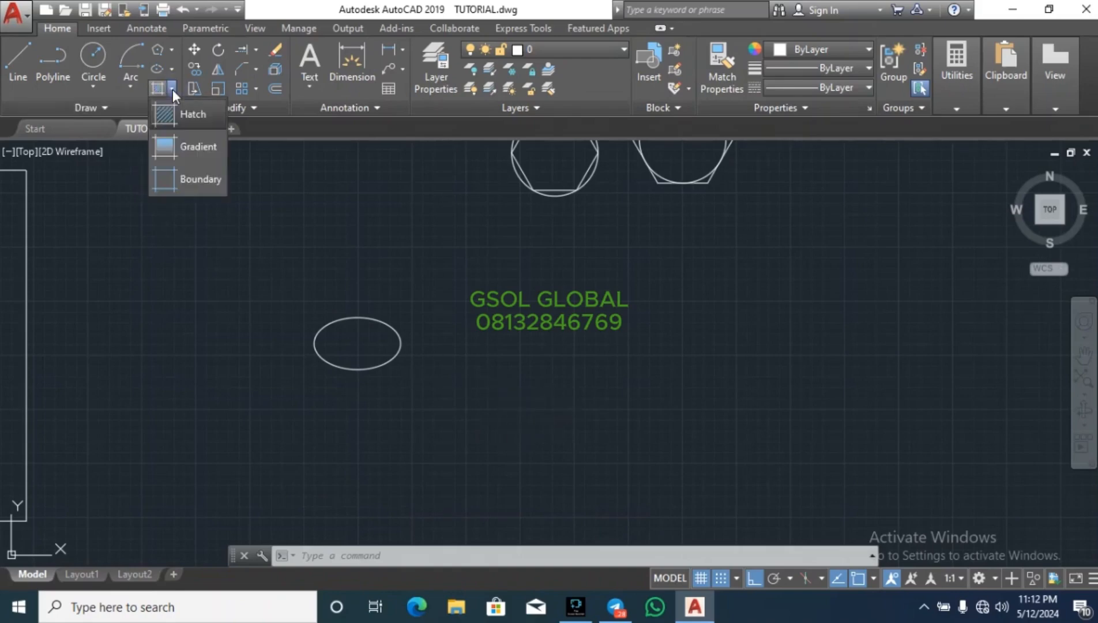
click(173, 89)
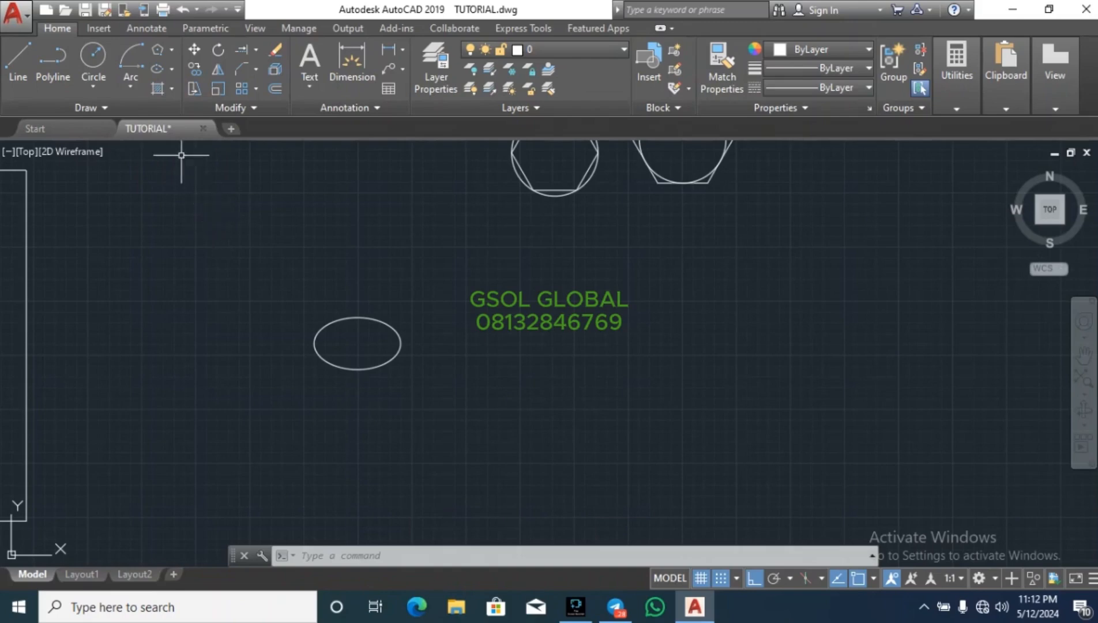
click(156, 89)
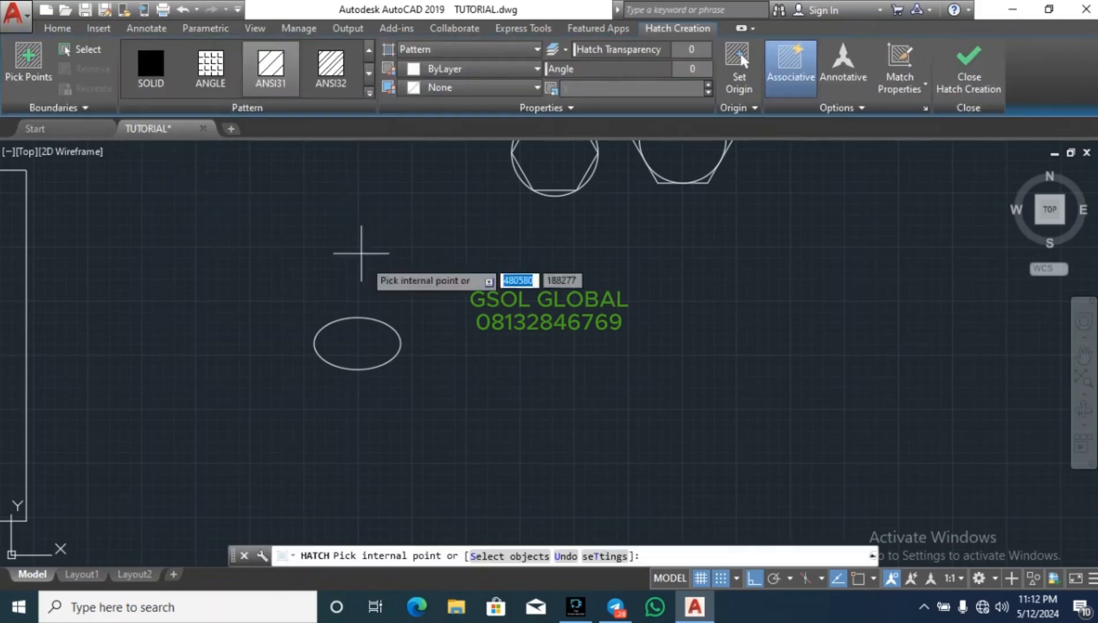
scroll(600, 382, down, 2)
scroll(601, 382, down, 5)
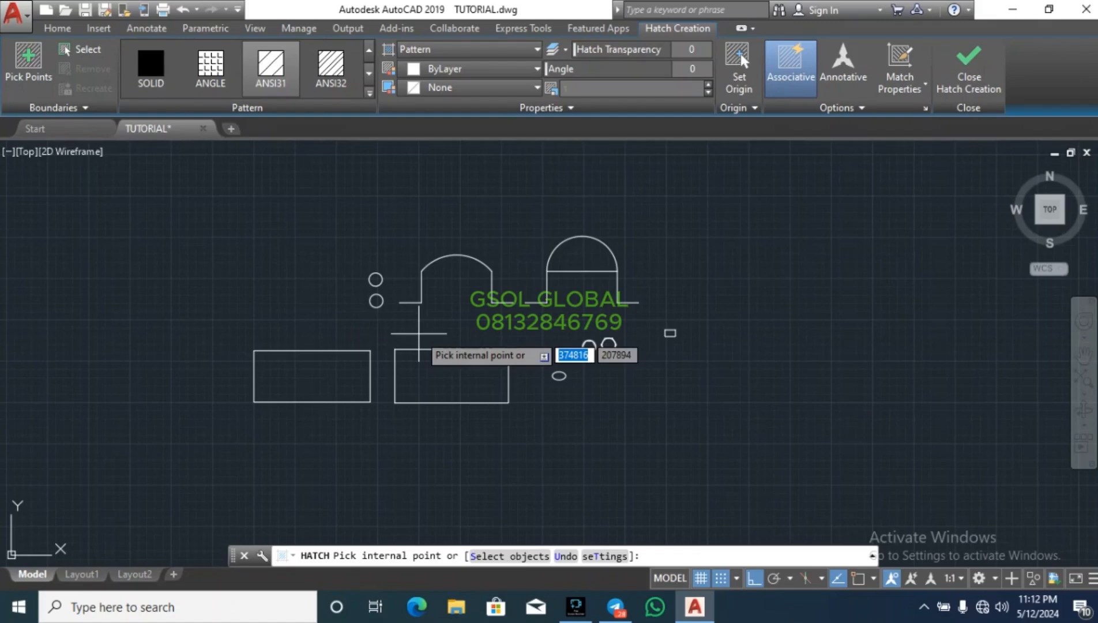
click(155, 80)
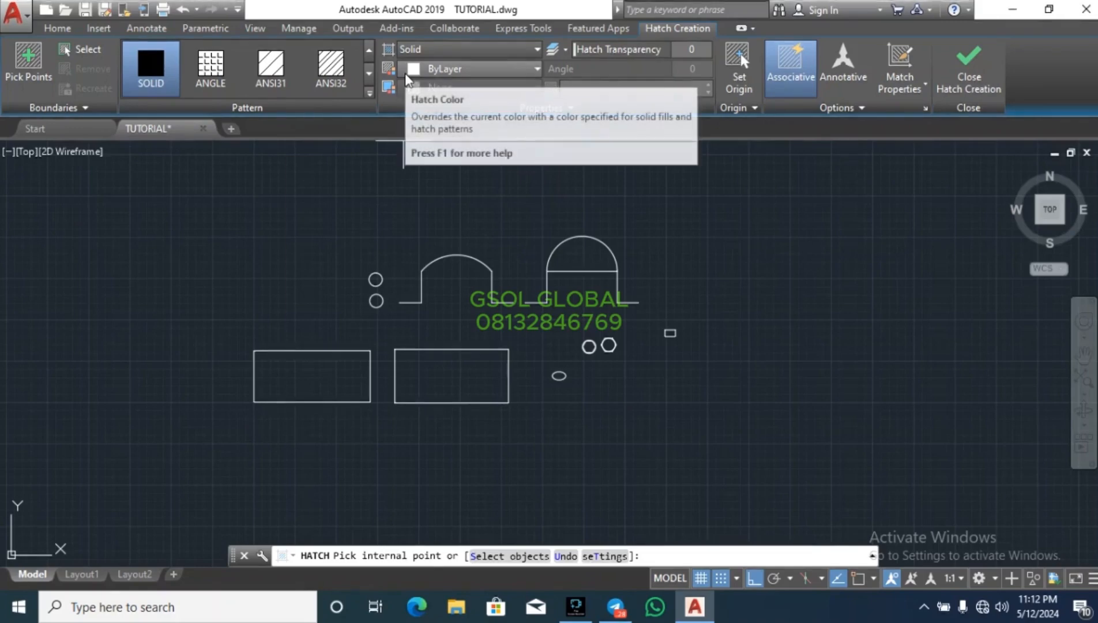
click(438, 71)
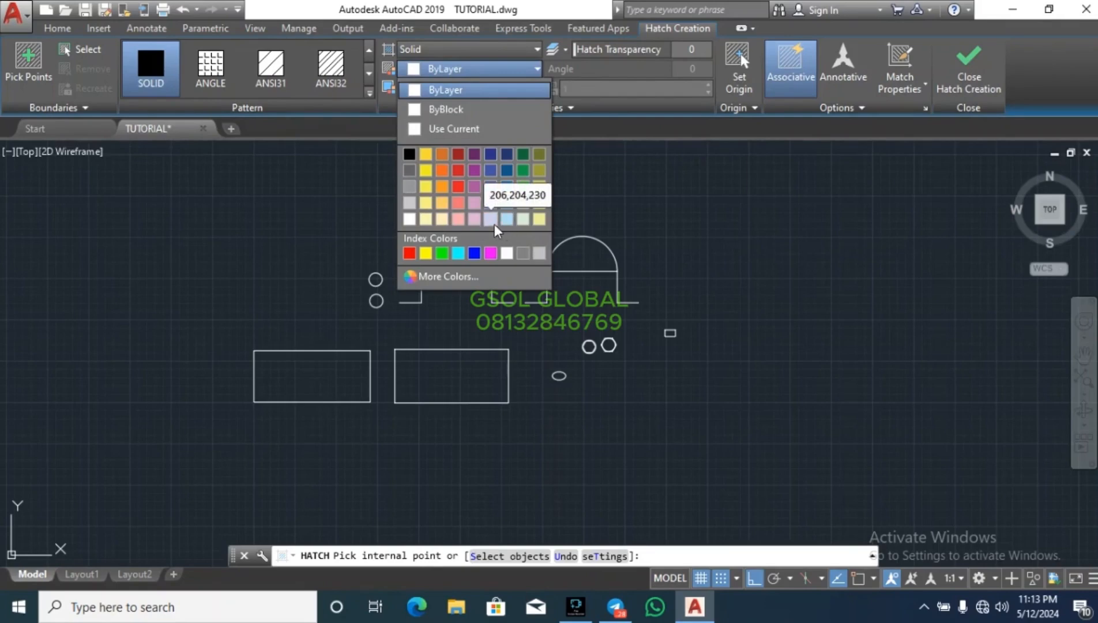
click(473, 203)
click(455, 374)
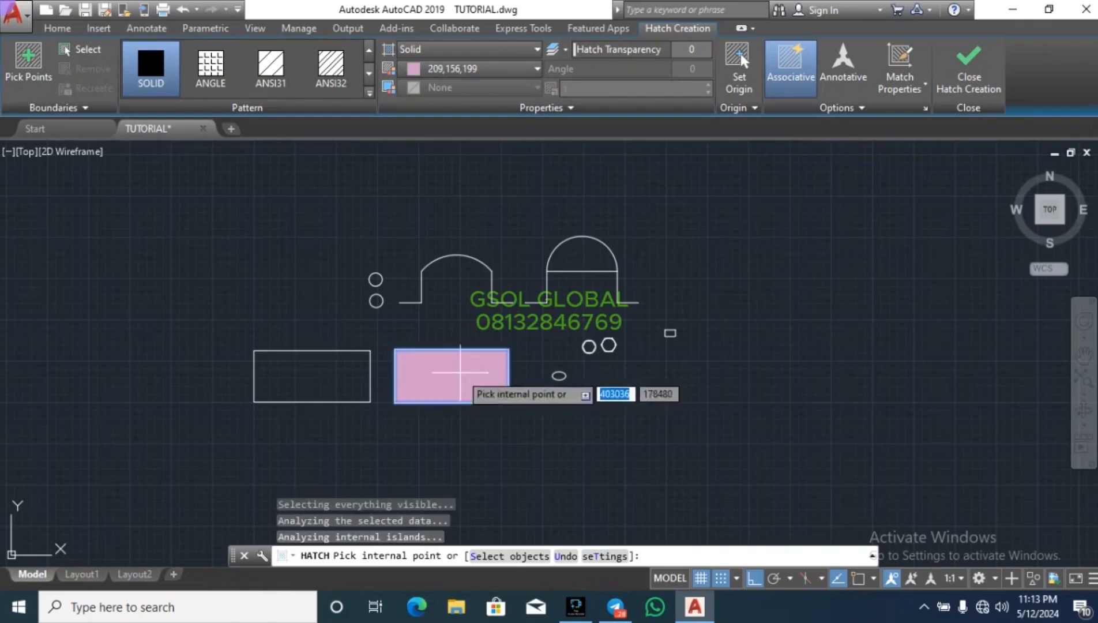
Step: Change the solid hatch color to 215,235,210 and extend the hatch to the left large rectangle
click(411, 69)
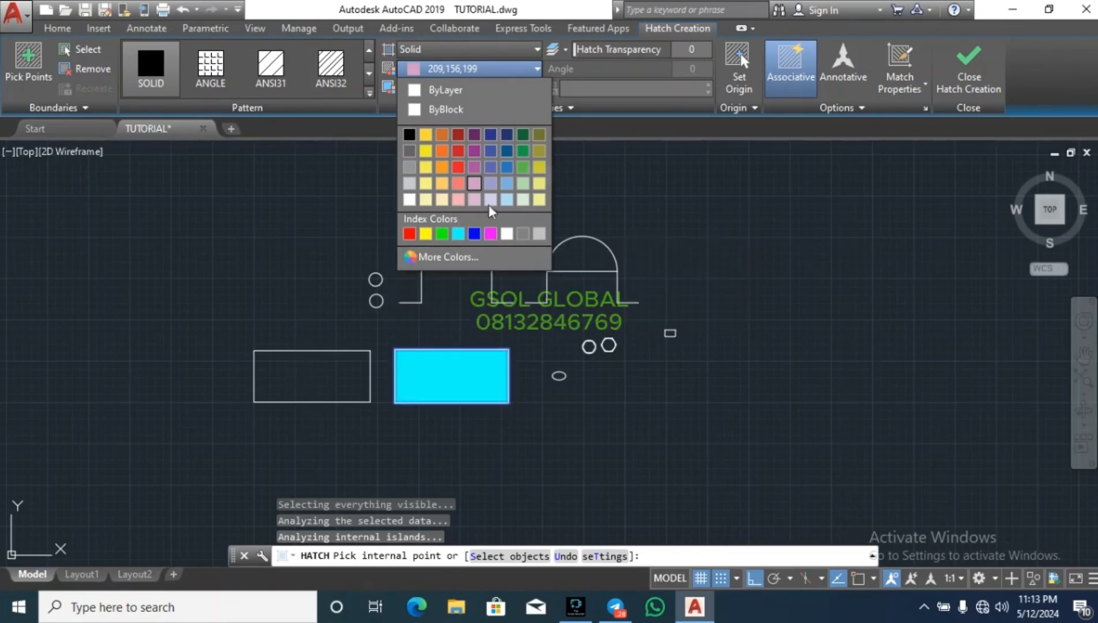
click(525, 200)
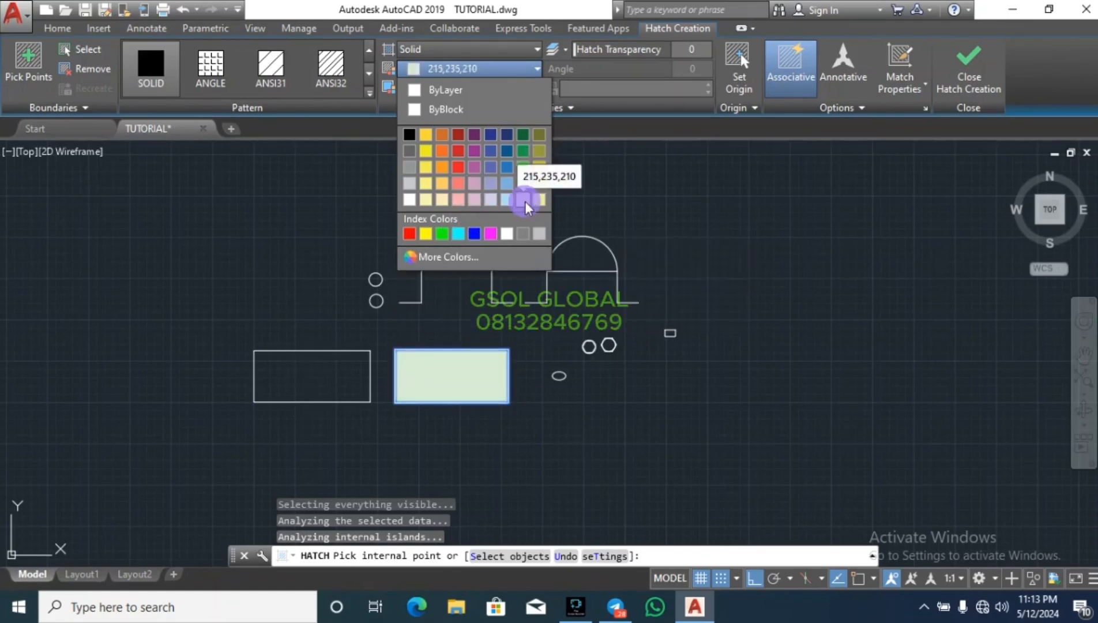
click(313, 358)
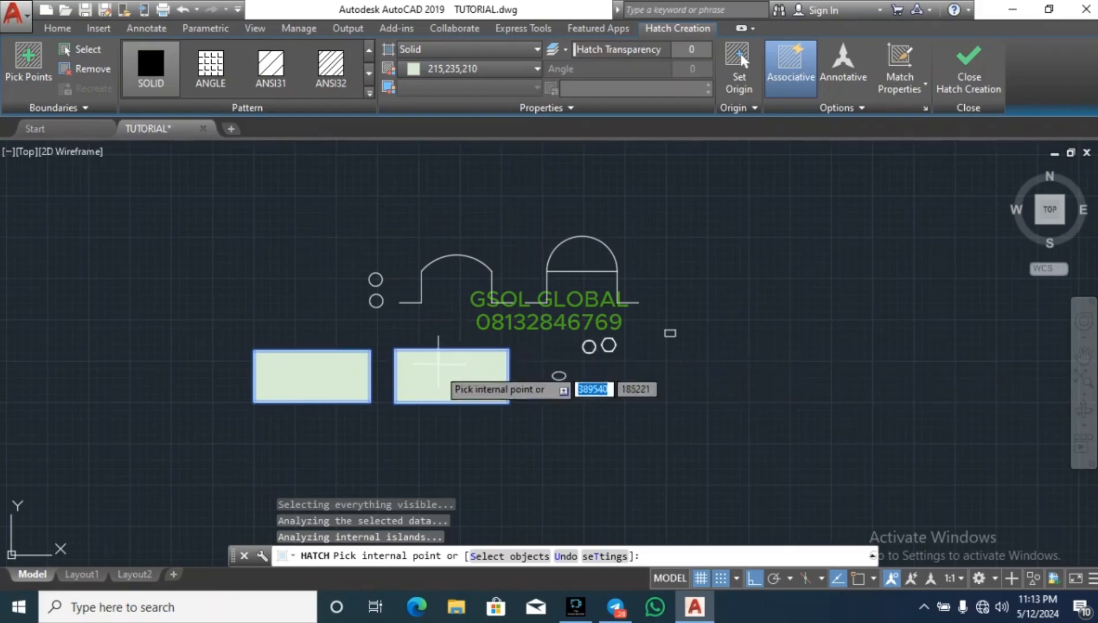
key(Escape)
scroll(323, 385, up, 4)
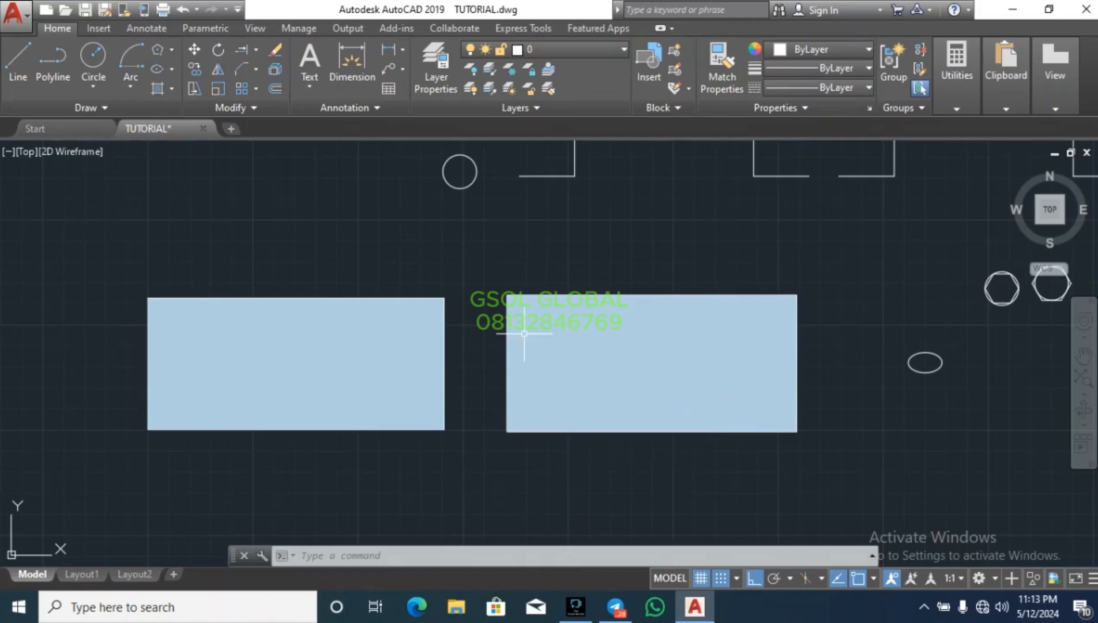
Step: Undo the shared hatch on the two large rectangles
key(ctrl+z)
key(ctrl+z)
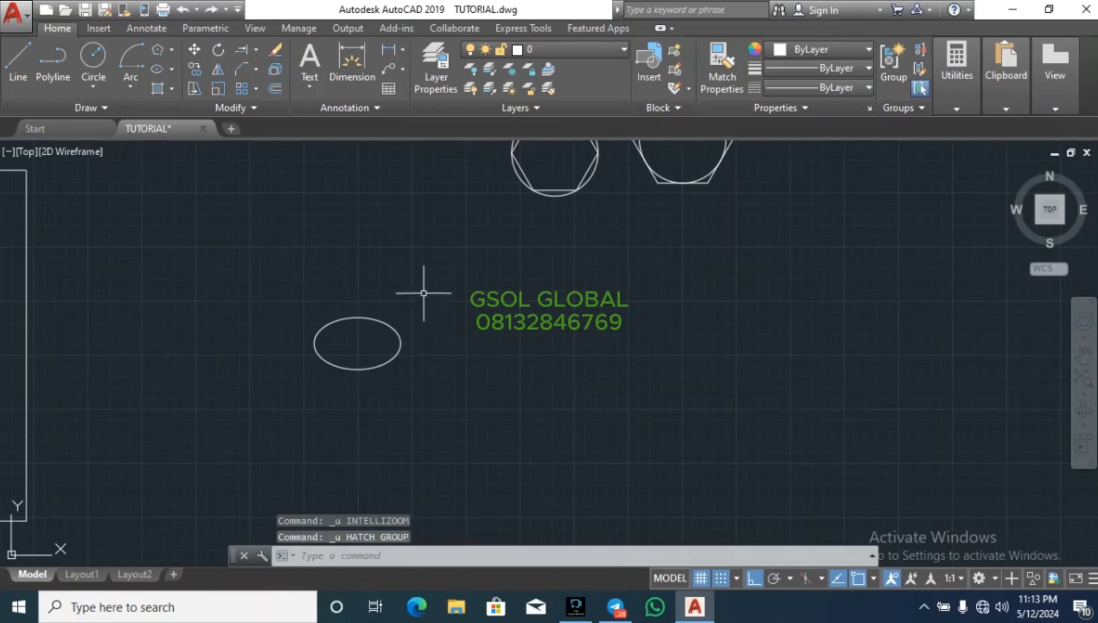
scroll(423, 293, down, 4)
scroll(433, 288, up, 5)
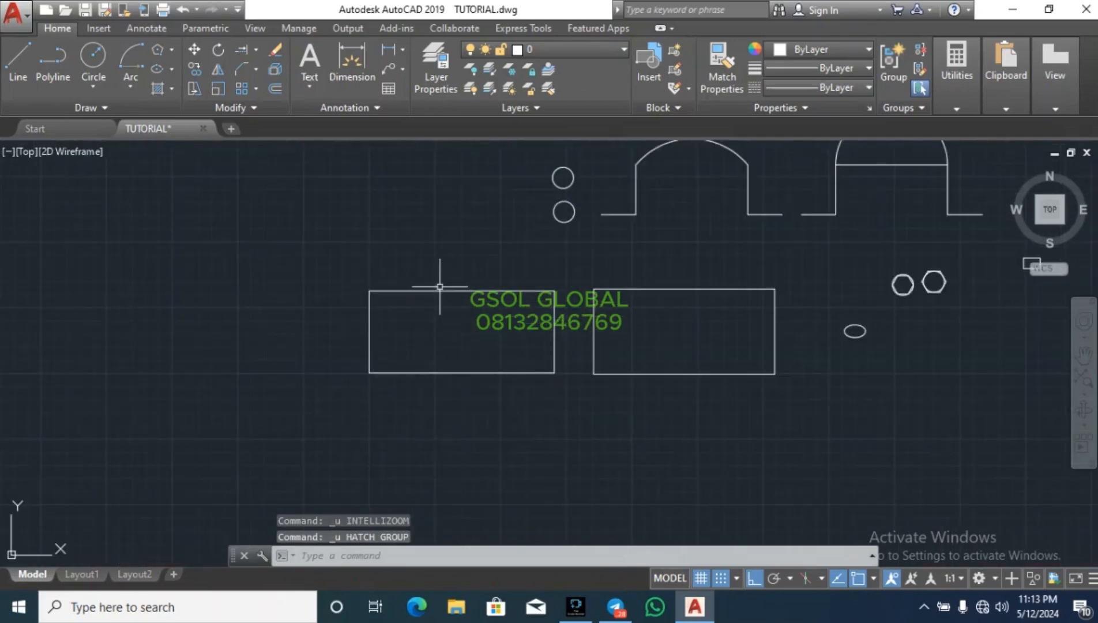
Step: Hatch only the left large rectangle with the SOLID pattern in color 221,179,212
key(Return)
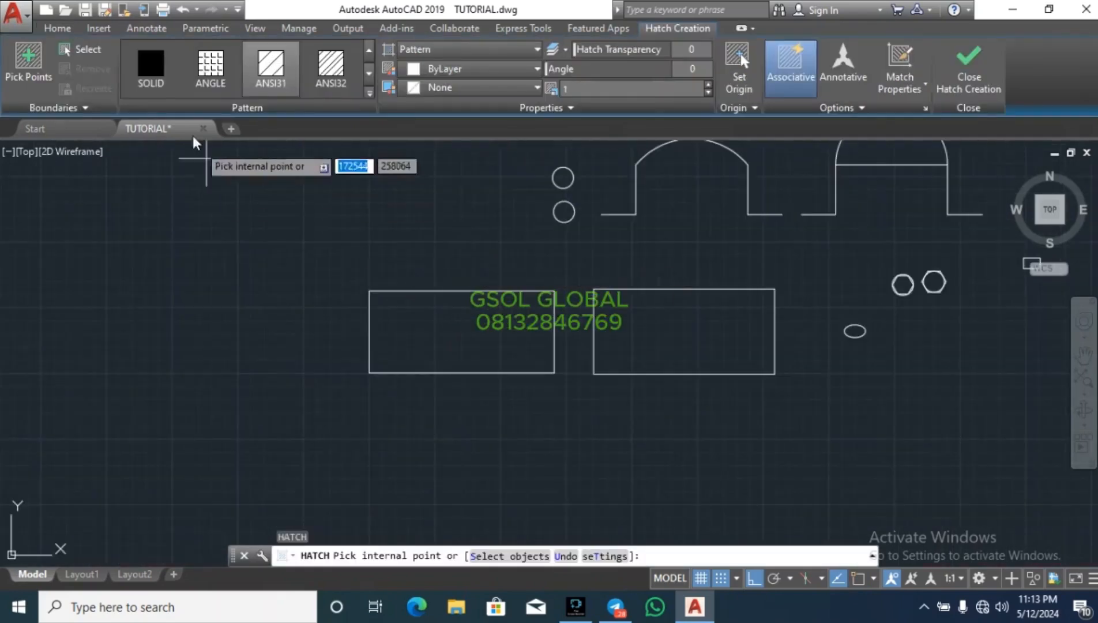
click(415, 67)
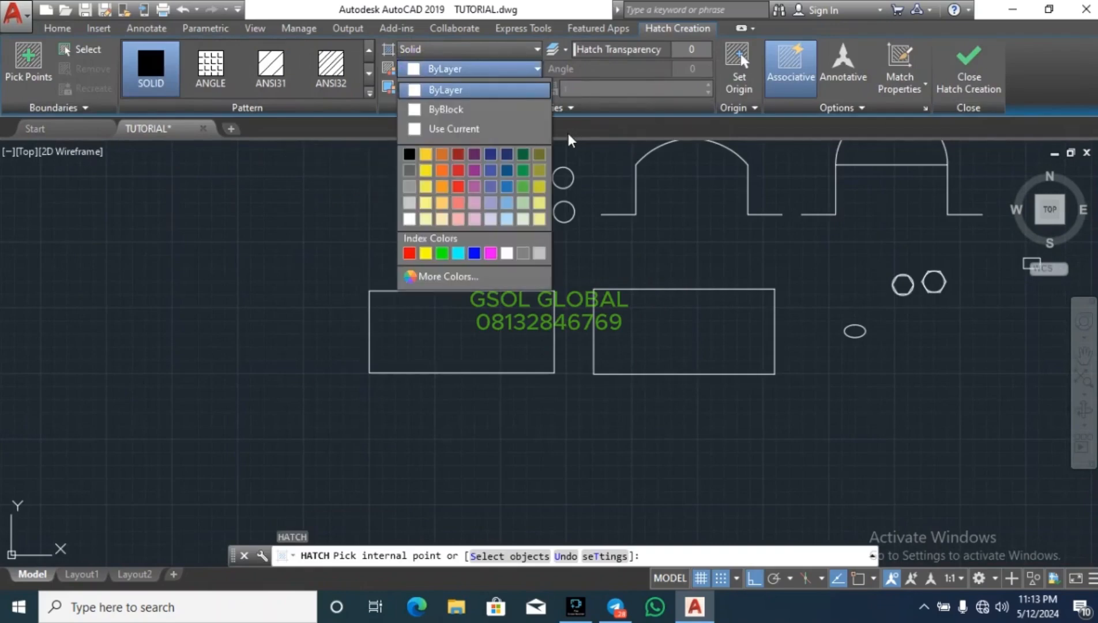
click(474, 203)
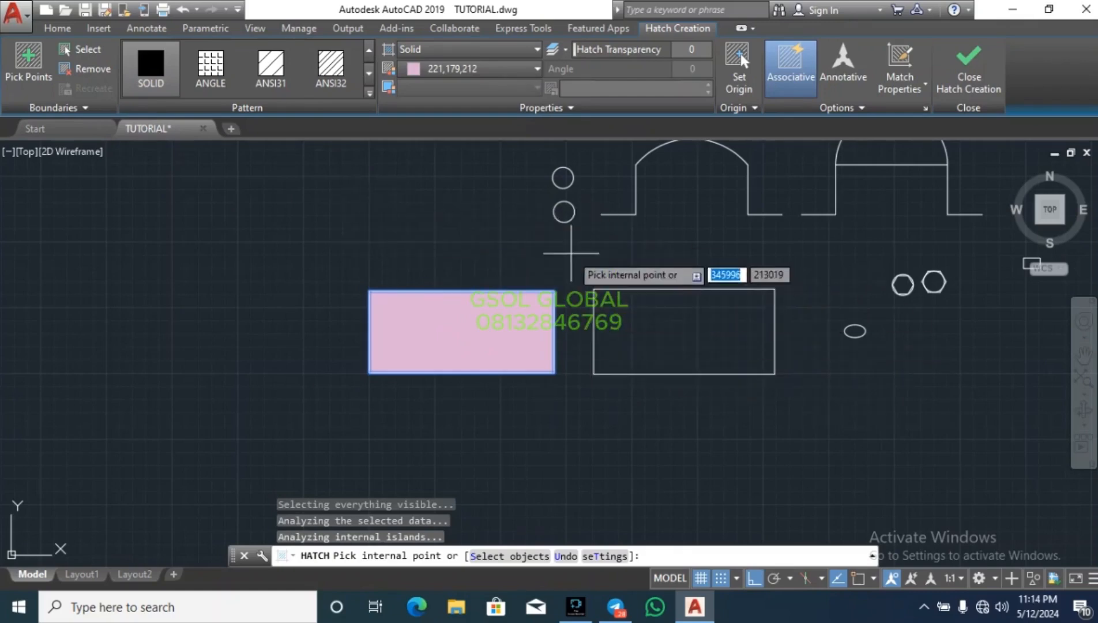
key(Escape)
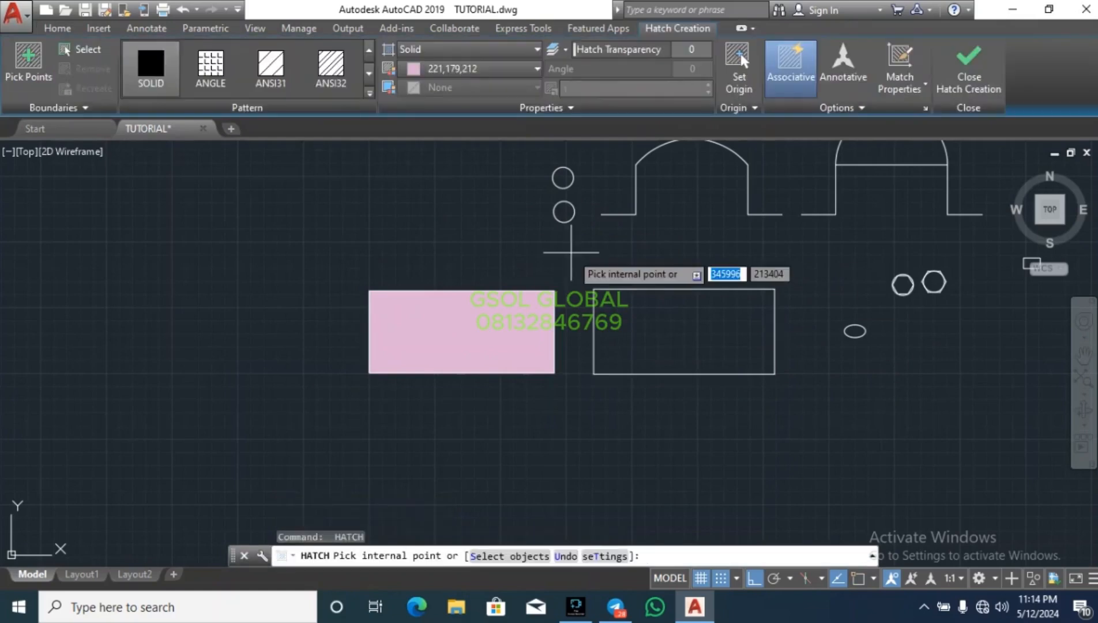
Step: Hatch the right large rectangle separately with a solid blue fill and leave the Hatch command
click(516, 69)
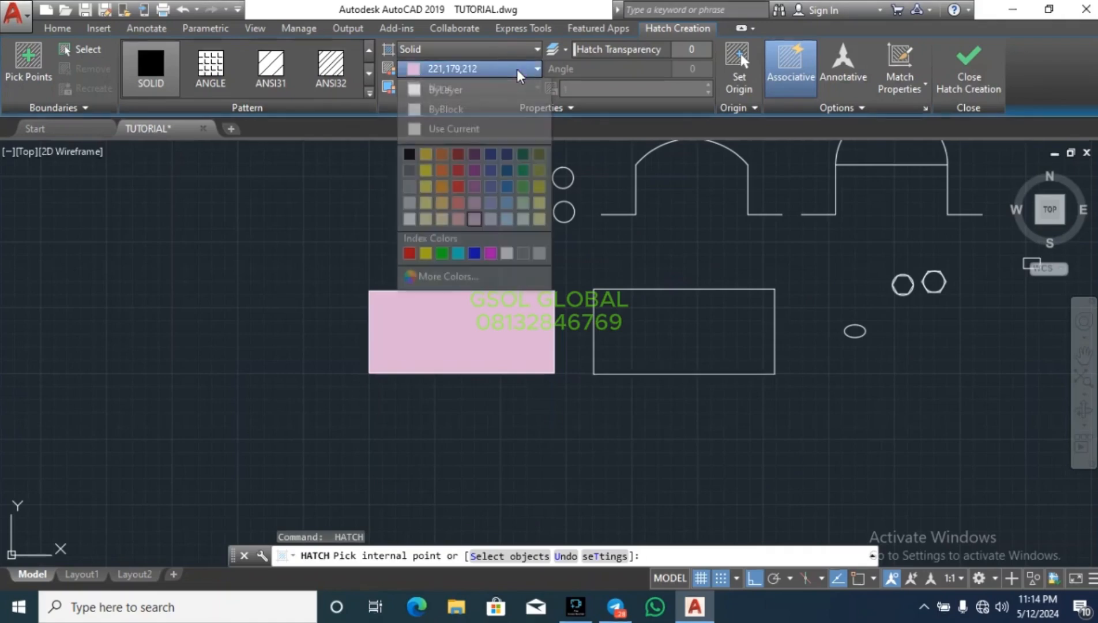
click(506, 205)
click(663, 323)
key(Escape)
key(Escape)
key(Escape)
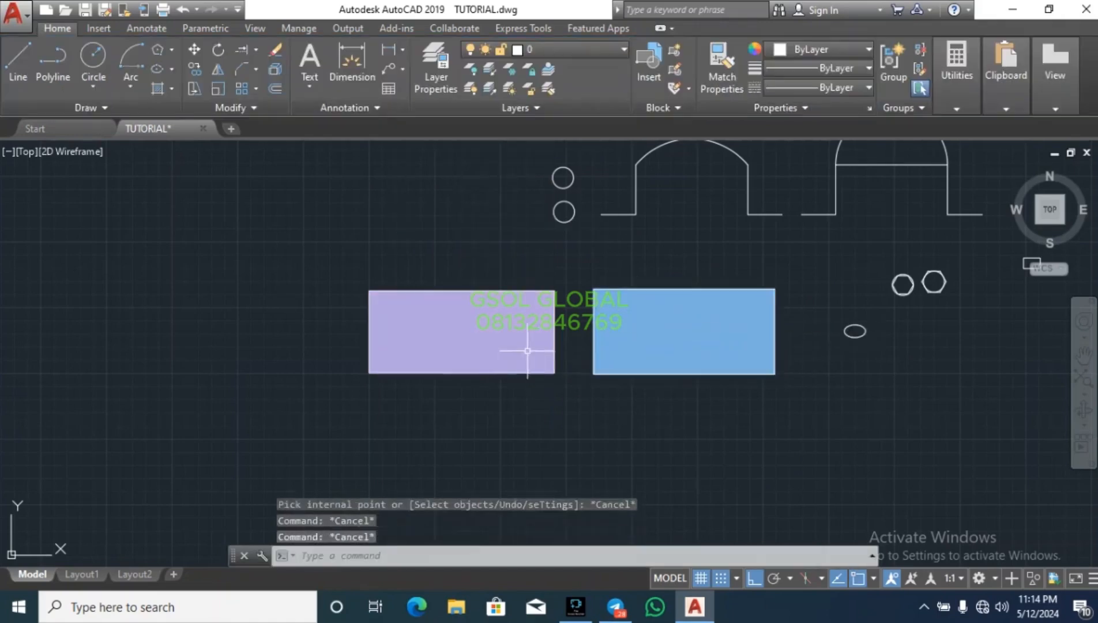
Step: Hatch the circle enclosed by the right-hand hexagon using the ANGLE pattern with its color set to ByLayer
scroll(527, 350, down, 5)
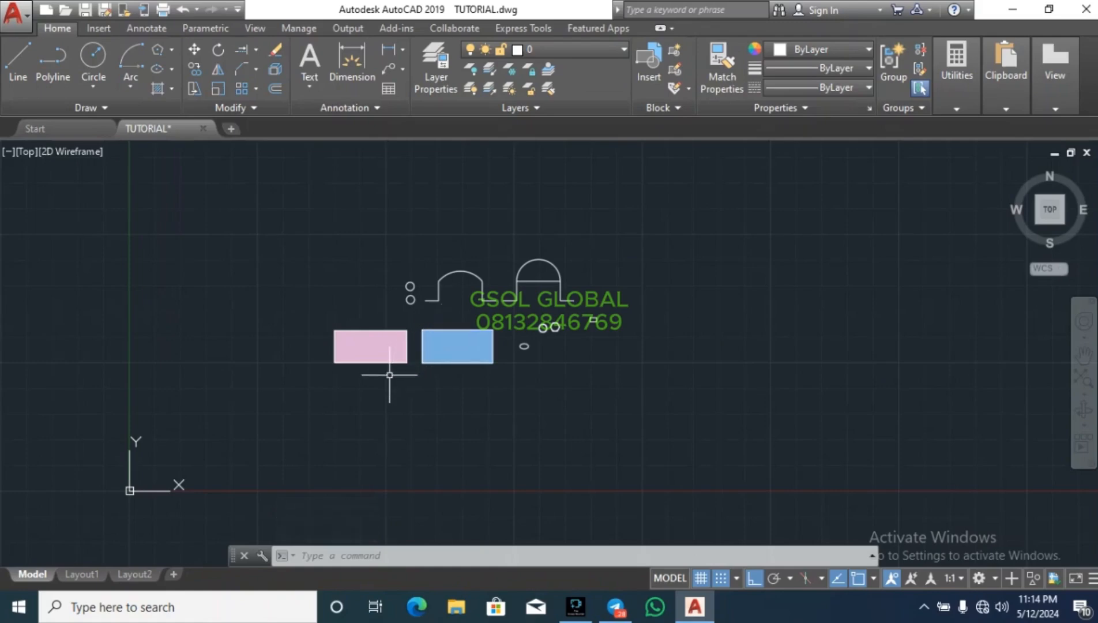
click(172, 87)
click(202, 119)
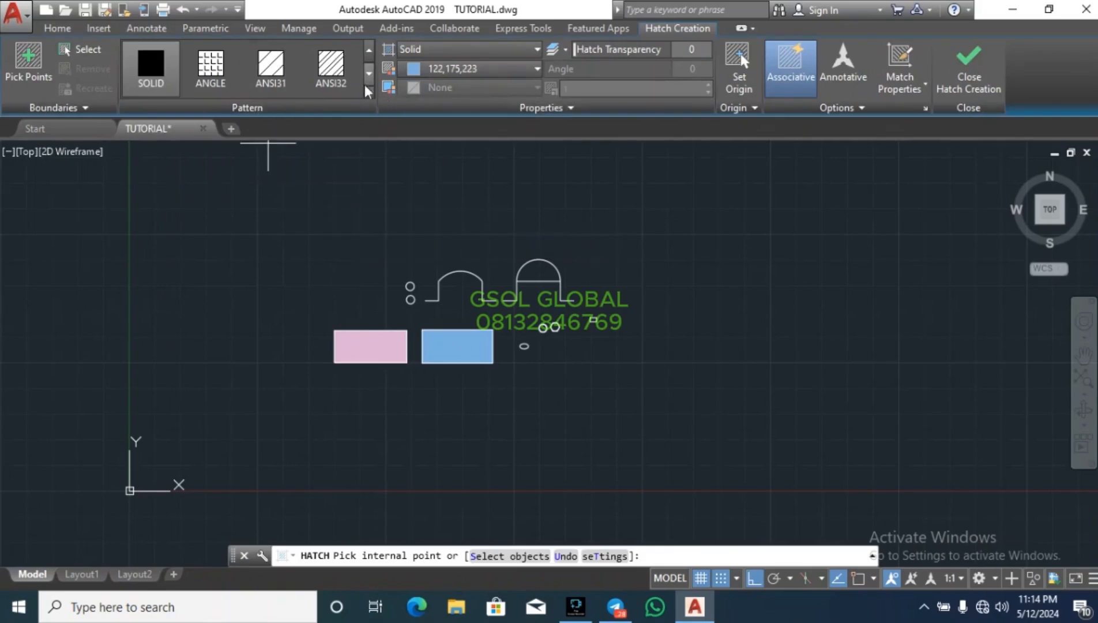
click(371, 92)
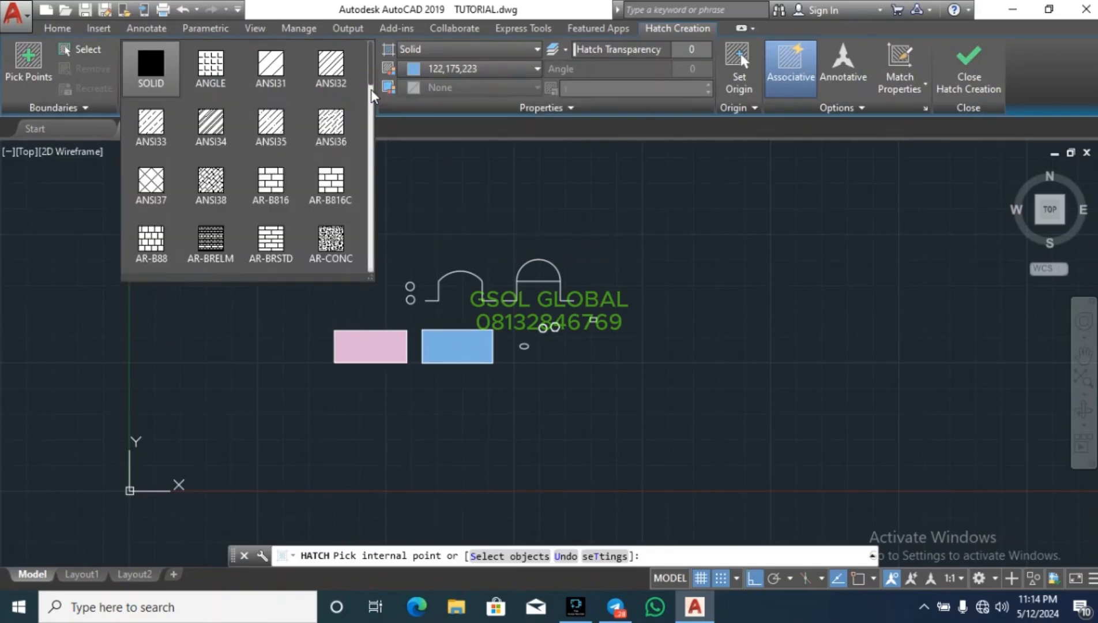
click(236, 74)
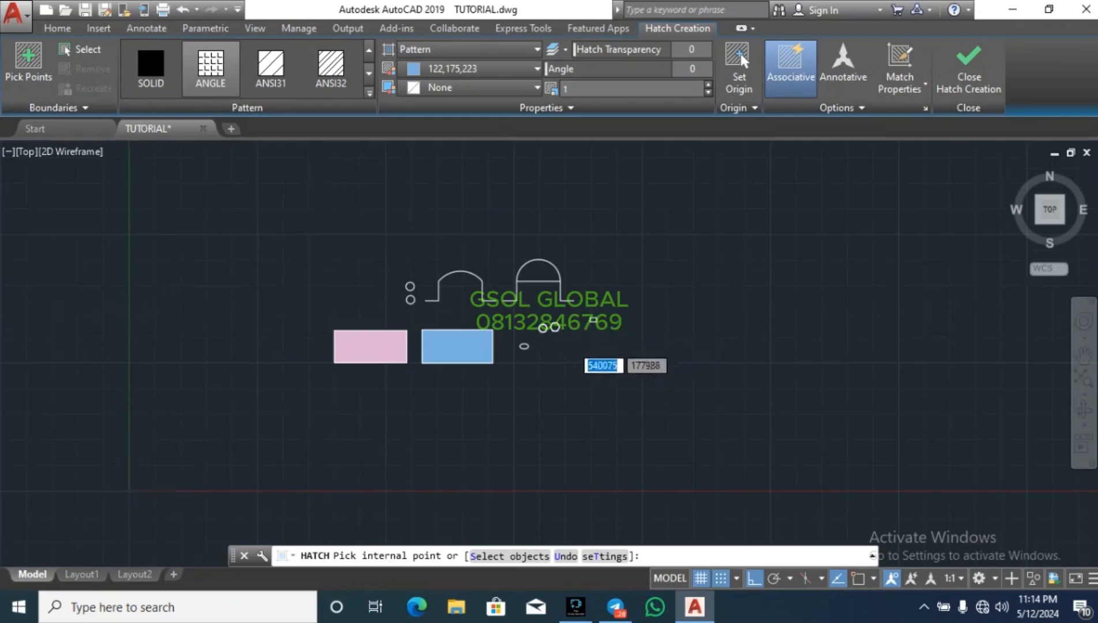
scroll(571, 346, up, 6)
scroll(494, 263, up, 6)
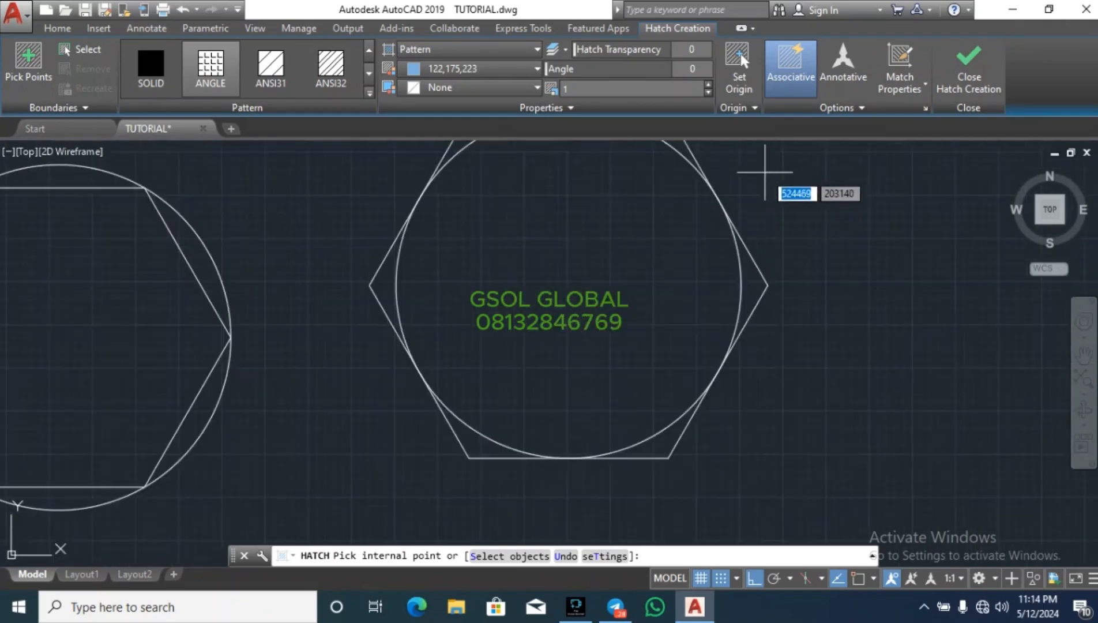
scroll(449, 294, down, 4)
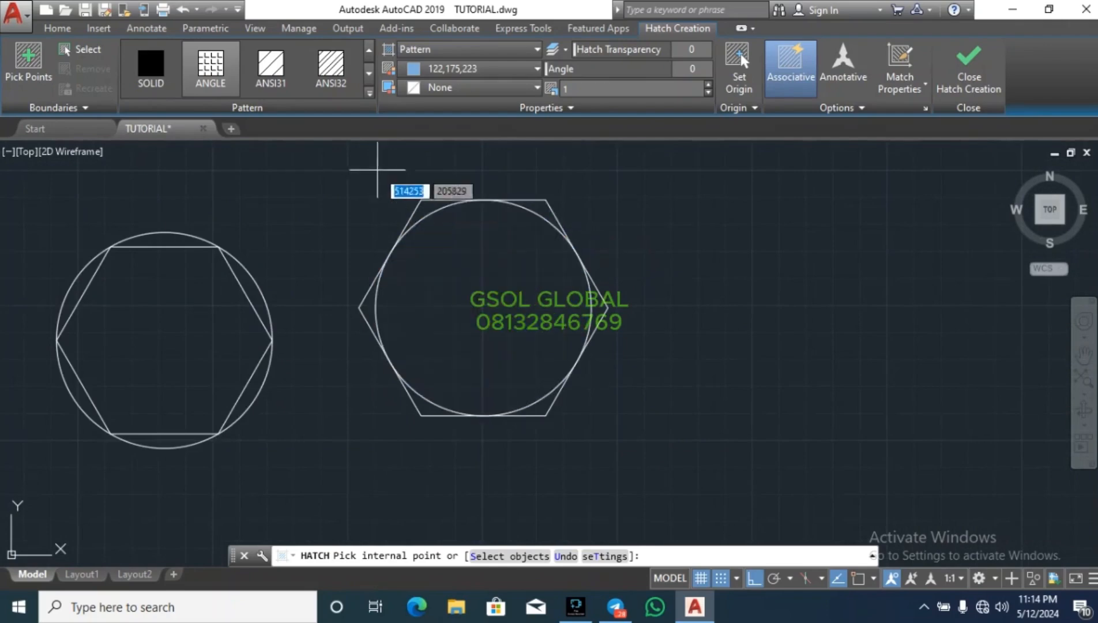
click(417, 68)
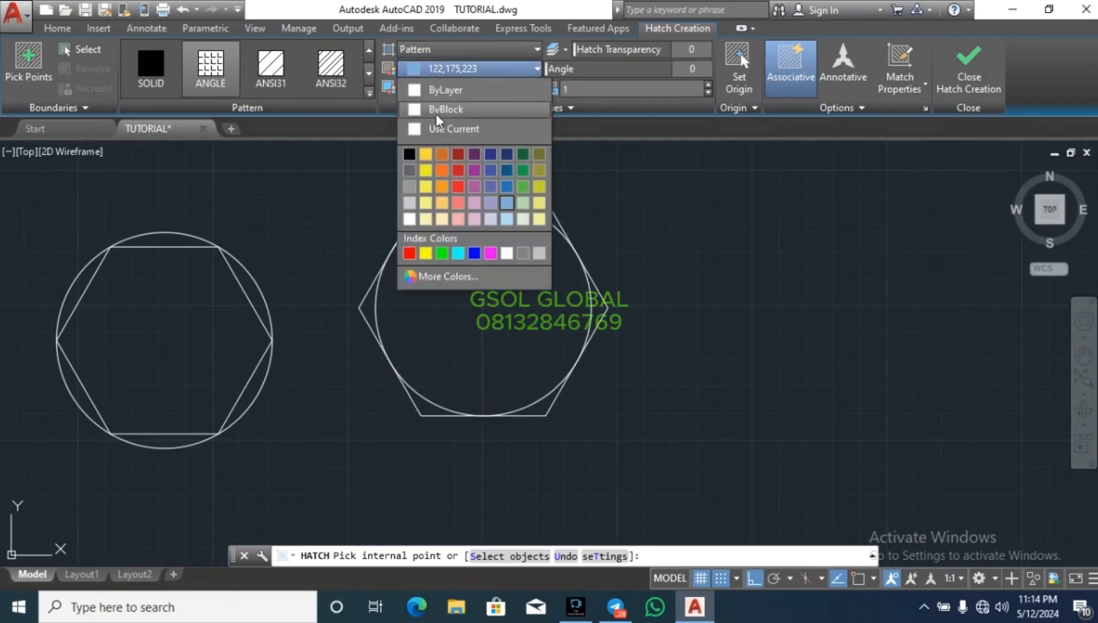
click(452, 90)
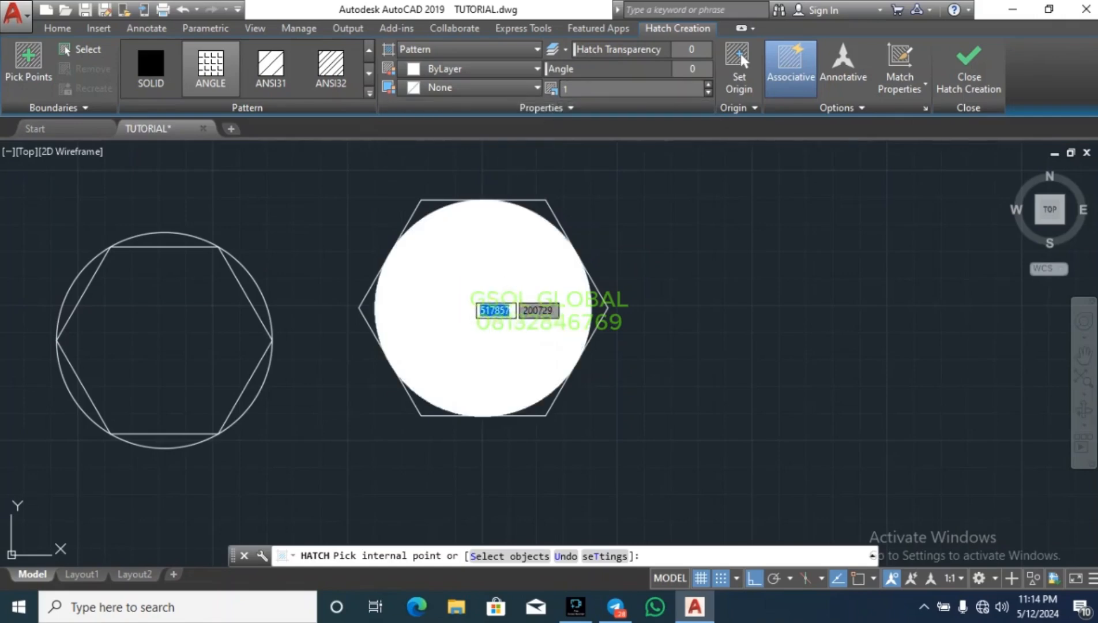
click(461, 288)
scroll(675, 236, down, 6)
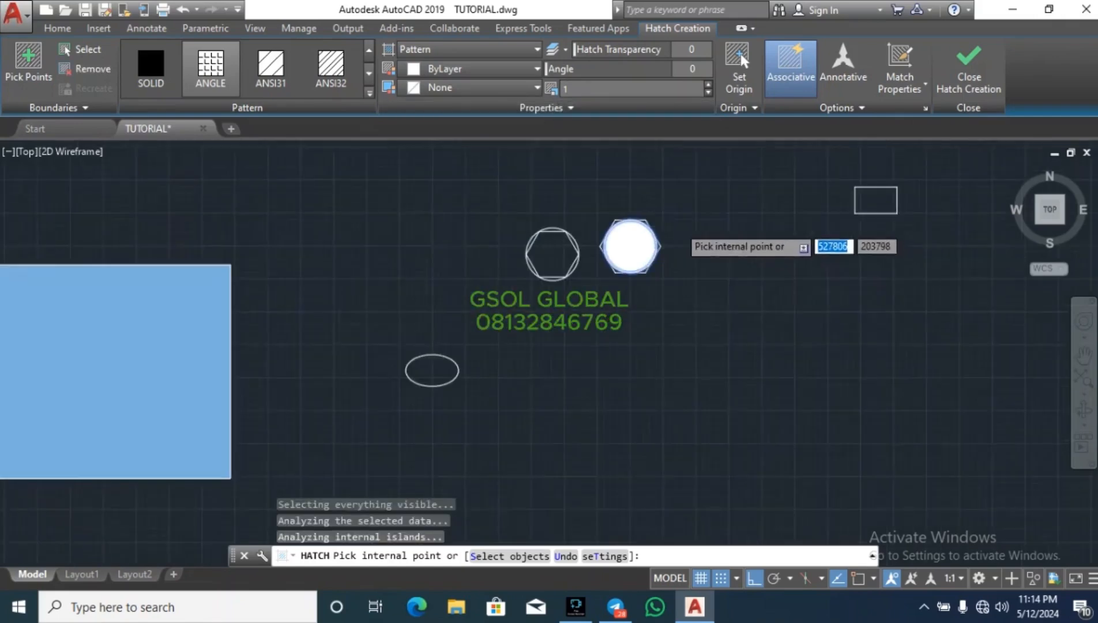
Step: Set the pattern scale of the circle's ANGLE hatch to 1000
scroll(678, 224, up, 8)
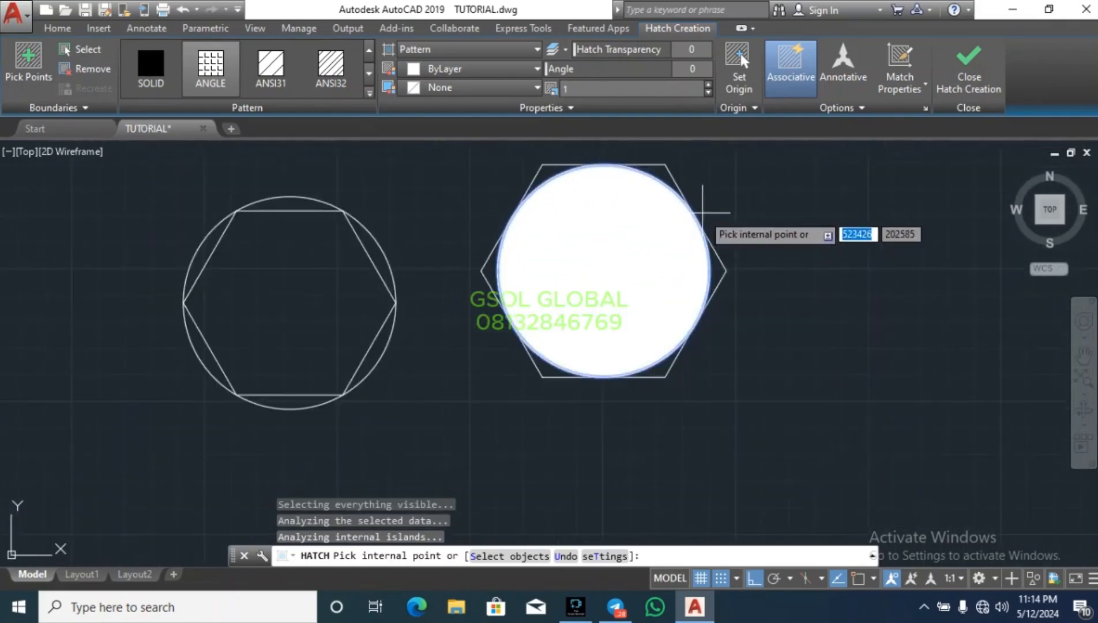
click(211, 66)
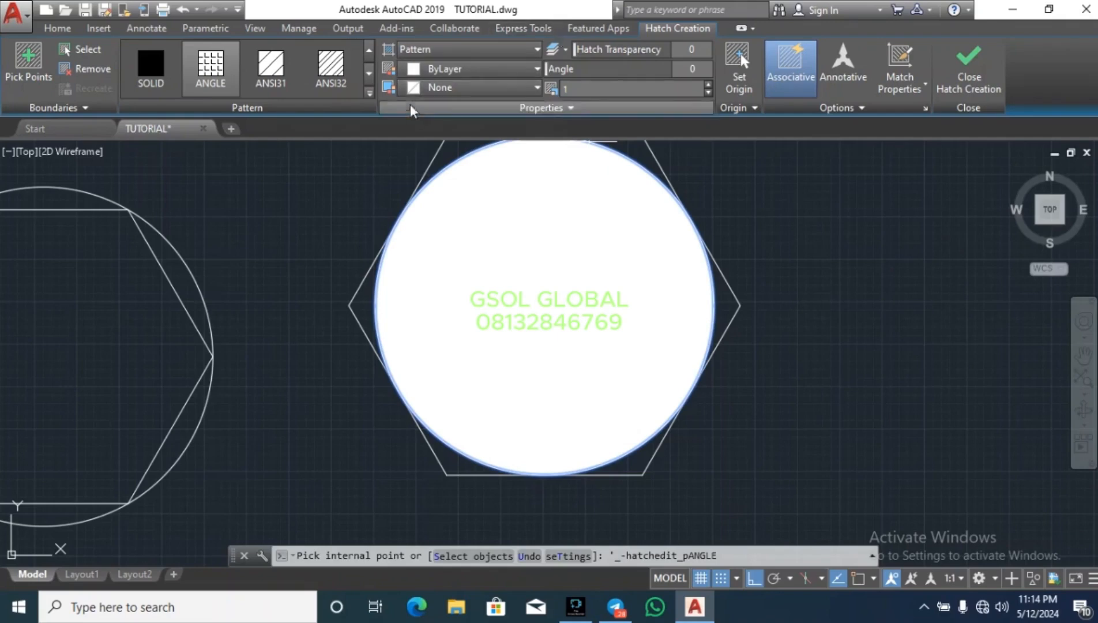
click(537, 46)
click(537, 47)
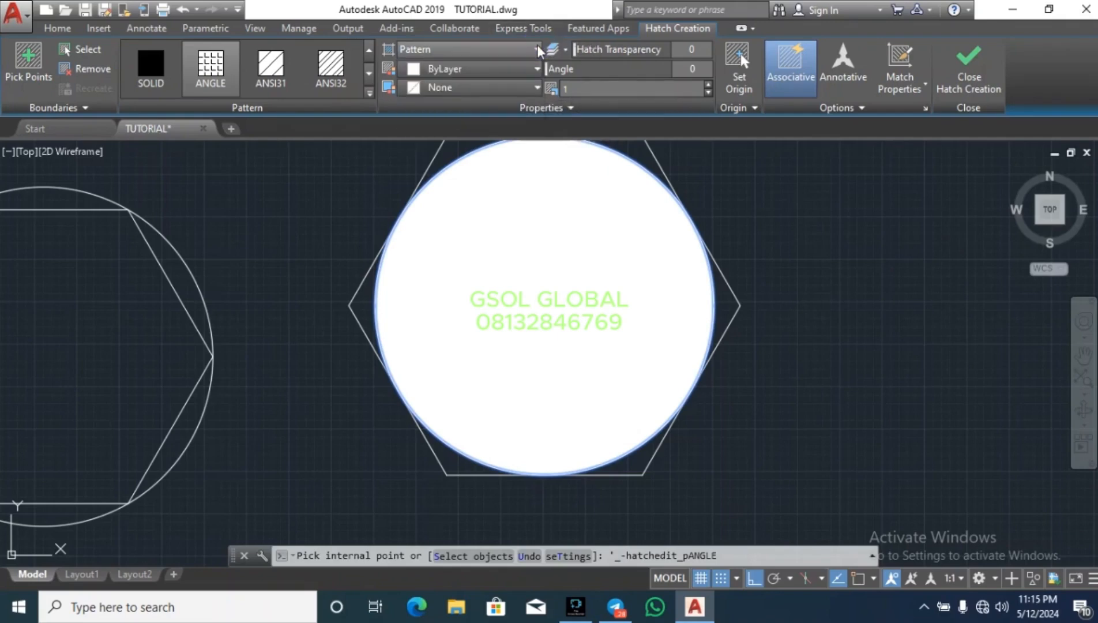
click(532, 68)
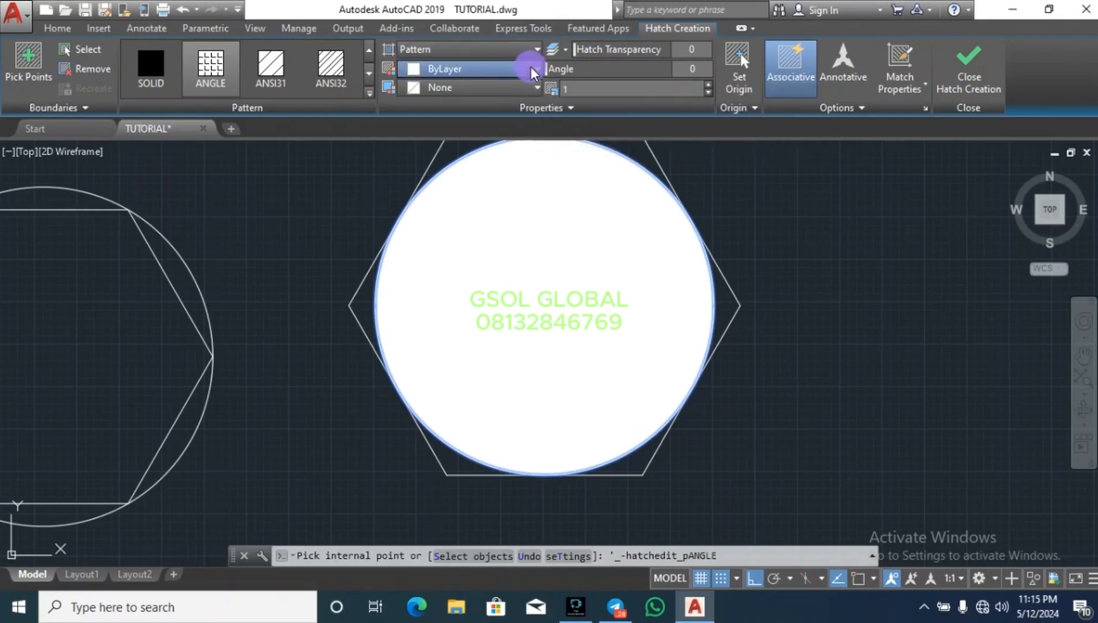
click(530, 66)
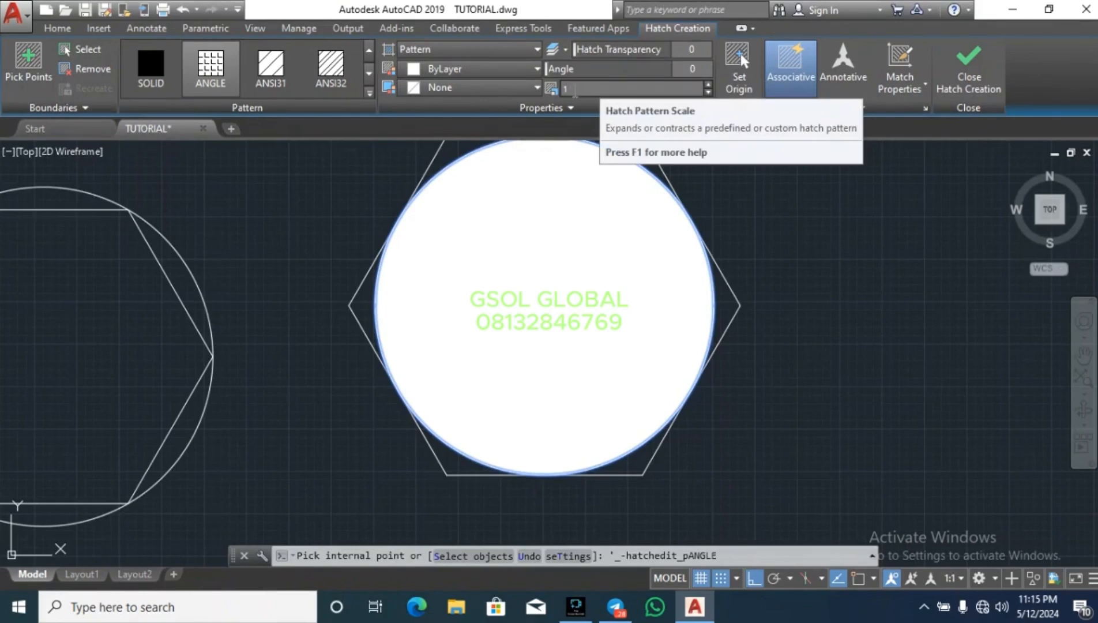
click(575, 90)
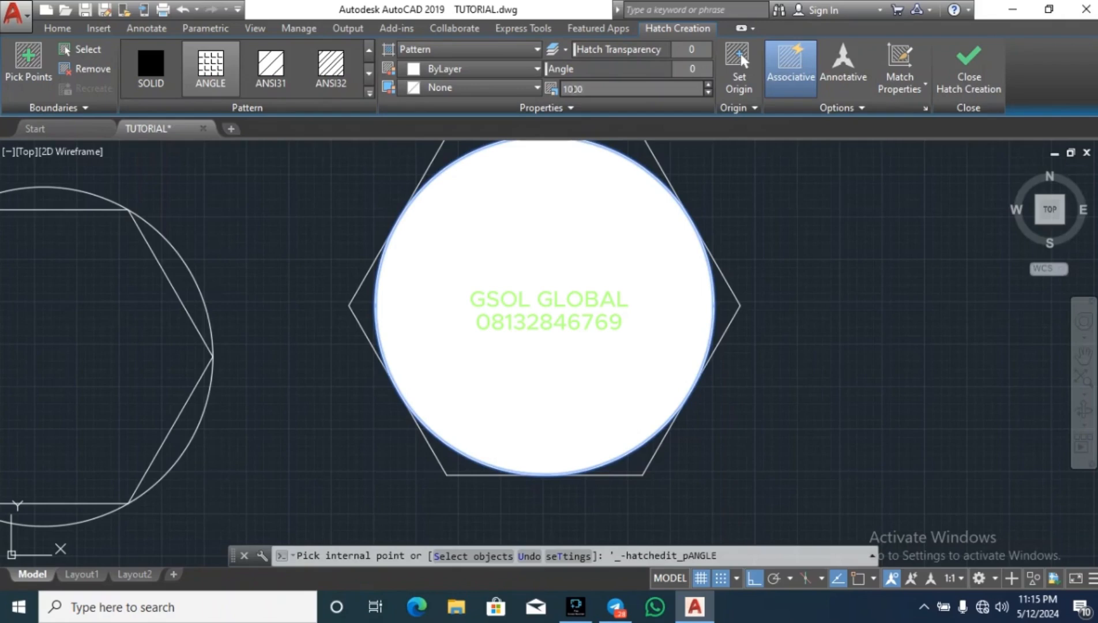
key(Return)
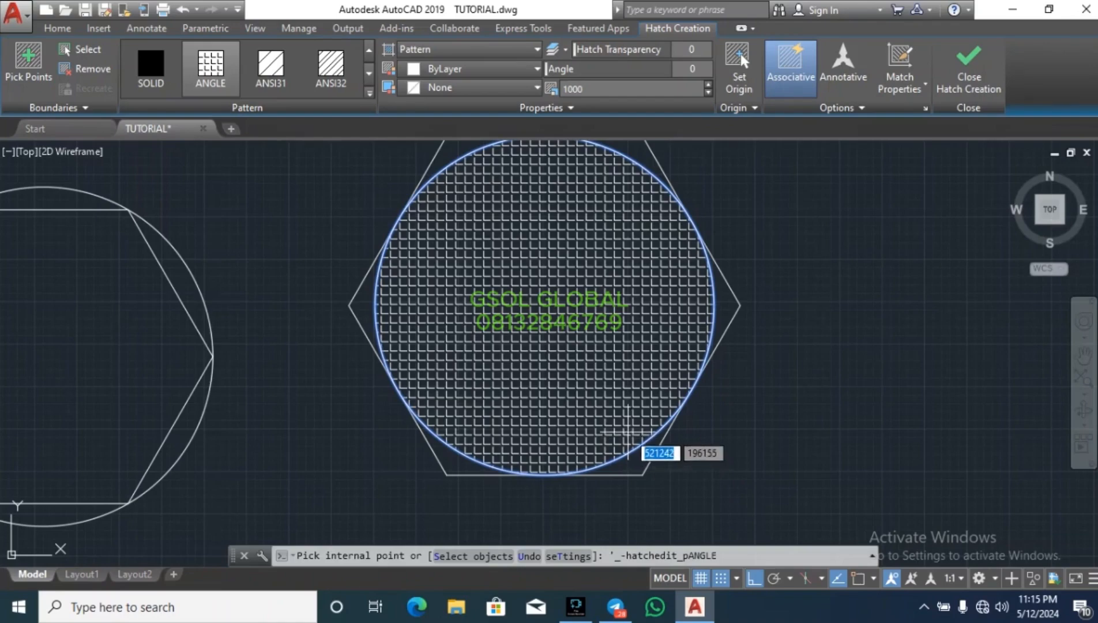
Step: Finish the current hatch, then increase the transparency of the ANGLE hatch inside the circle
key(Escape)
click(569, 345)
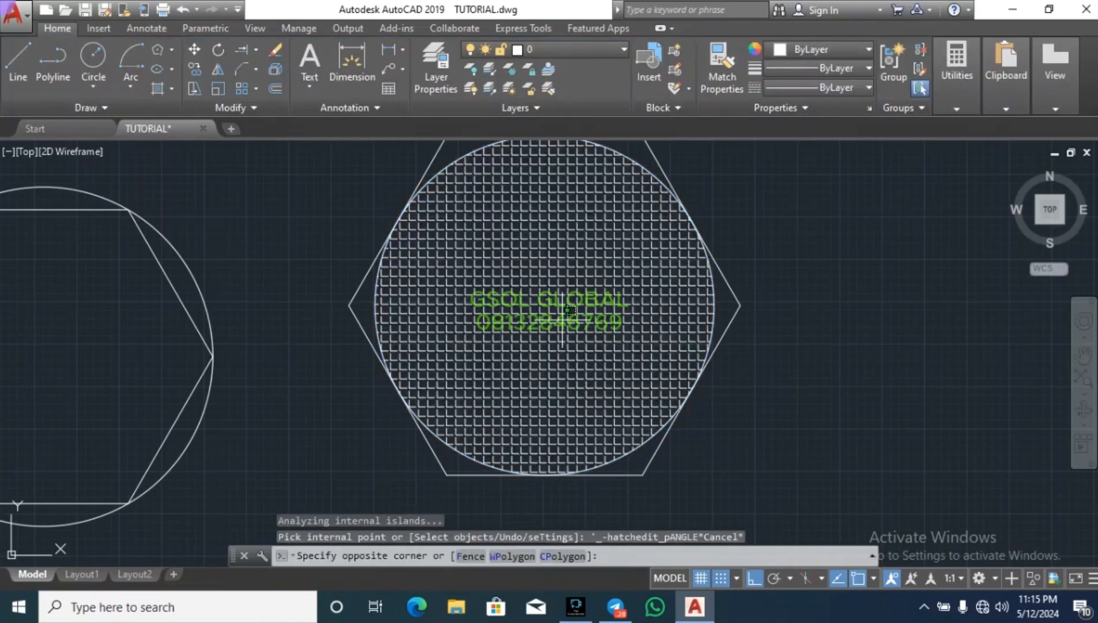
click(527, 264)
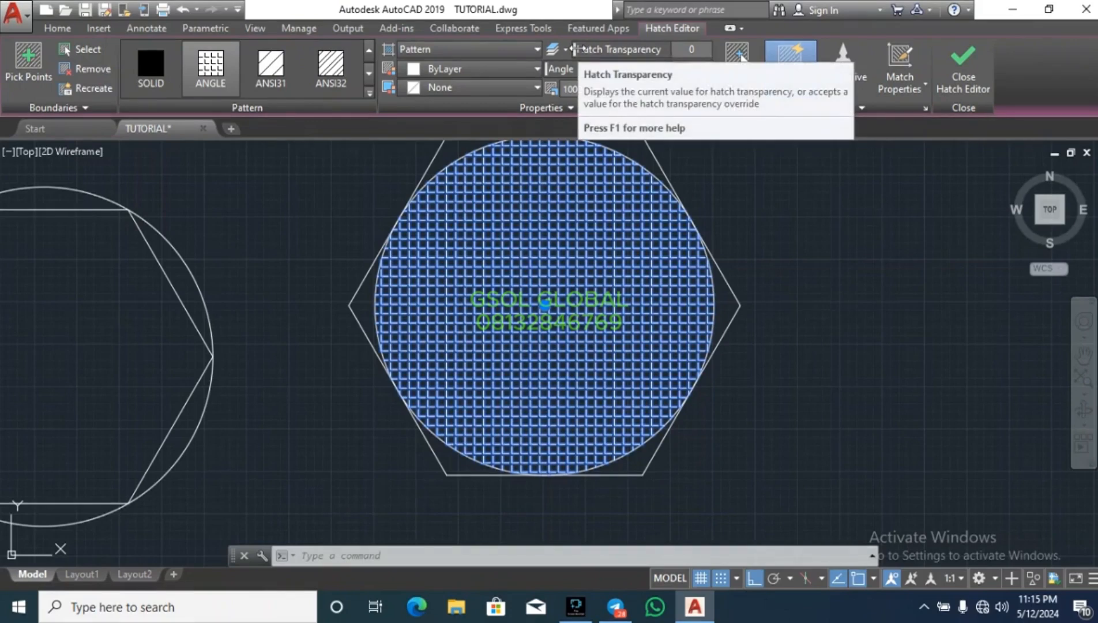
drag(577, 49, 718, 41)
click(762, 210)
key(Escape)
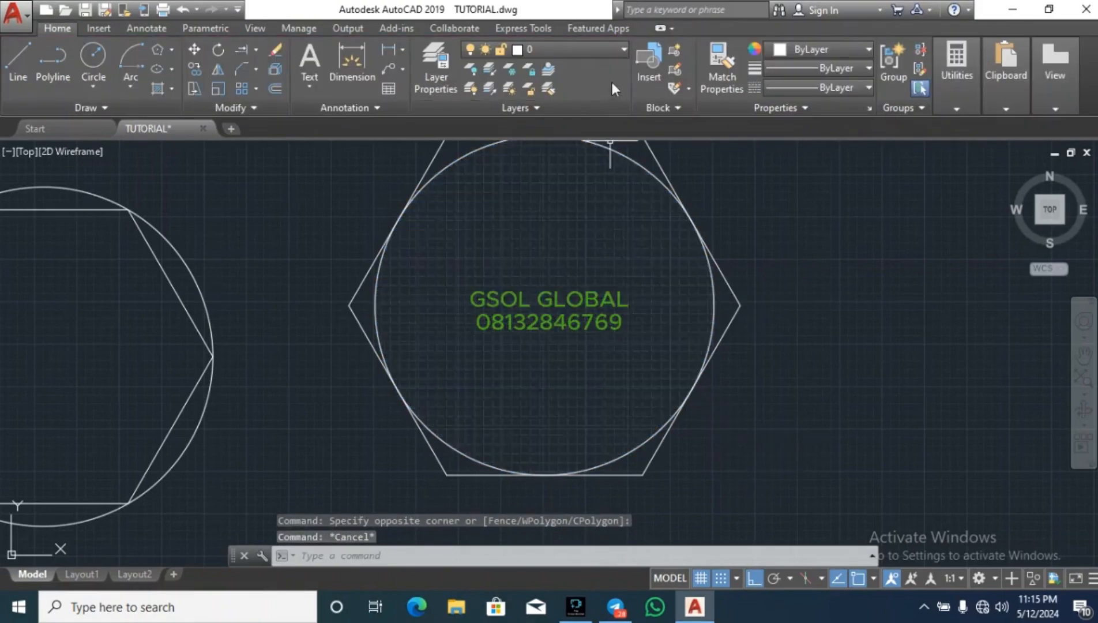
Step: Set the transparency of the circle's ANGLE hatch back to 0
click(588, 205)
drag(667, 48, 541, 57)
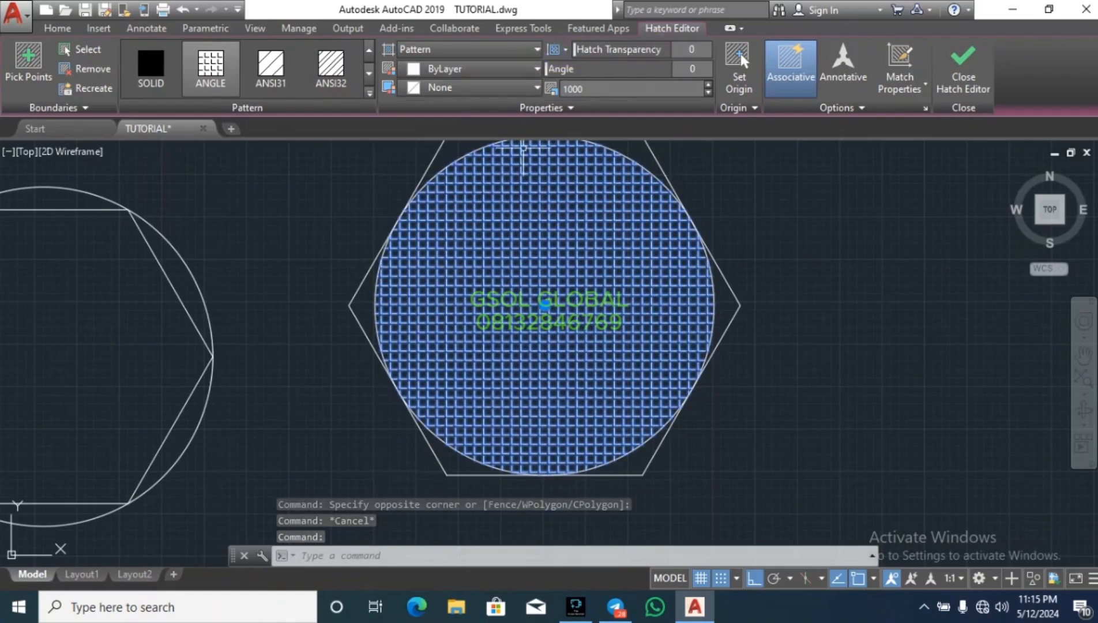
key(Escape)
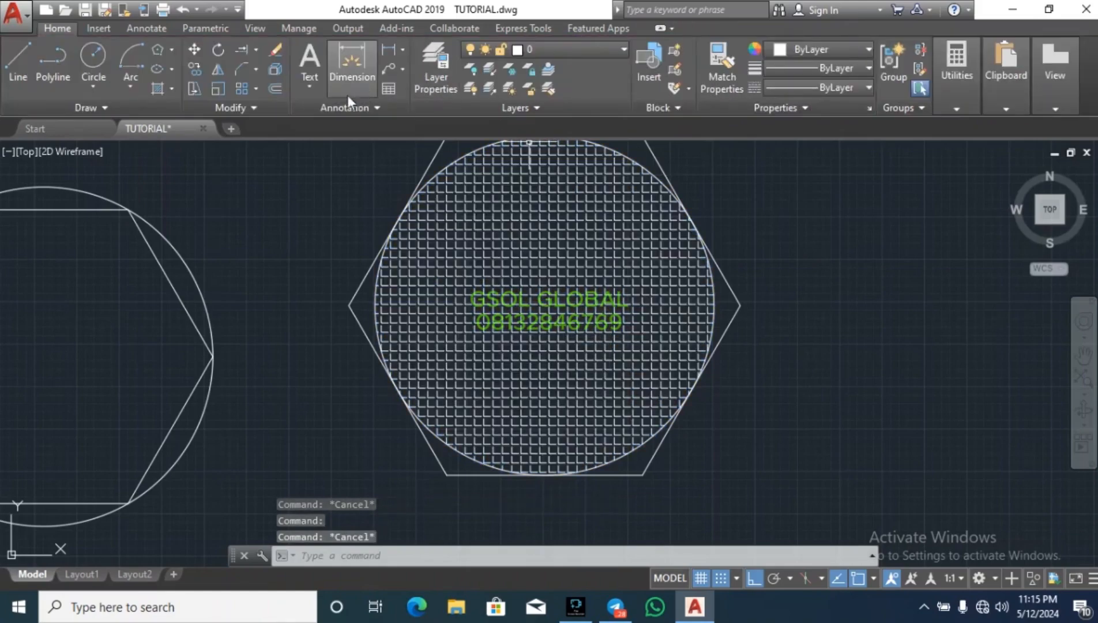
Step: Try adjusting the hatch angle of the circle's ANGLE hatch
click(507, 243)
click(473, 241)
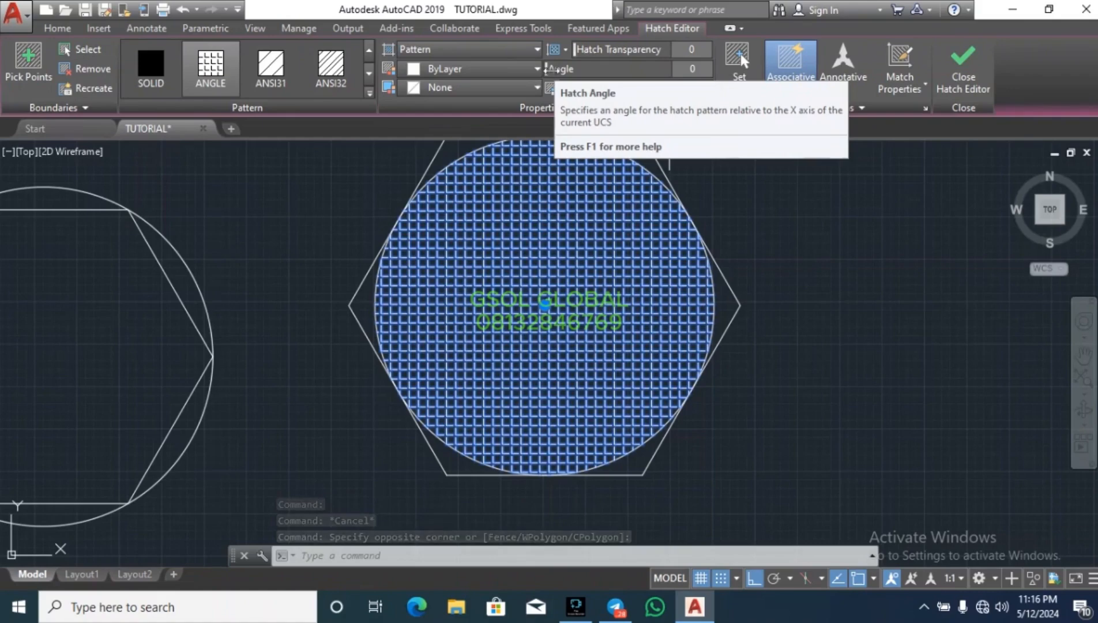
mouse_move(551, 69)
mouse_down()
mouse_move(674, 68)
mouse_move(548, 70)
mouse_up()
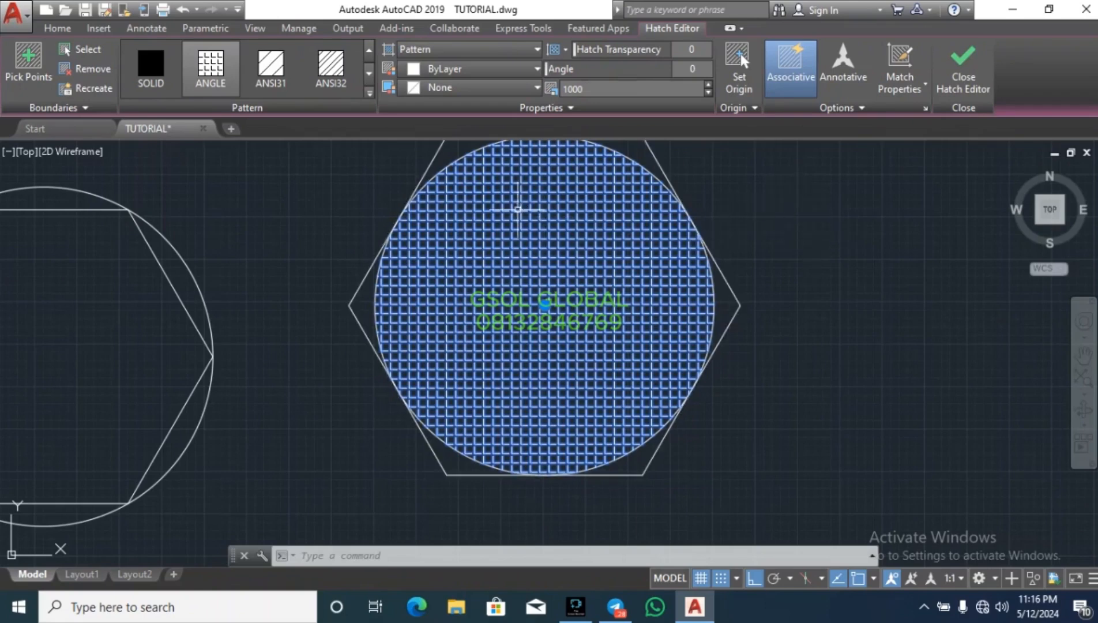
key(Escape)
key(Escape)
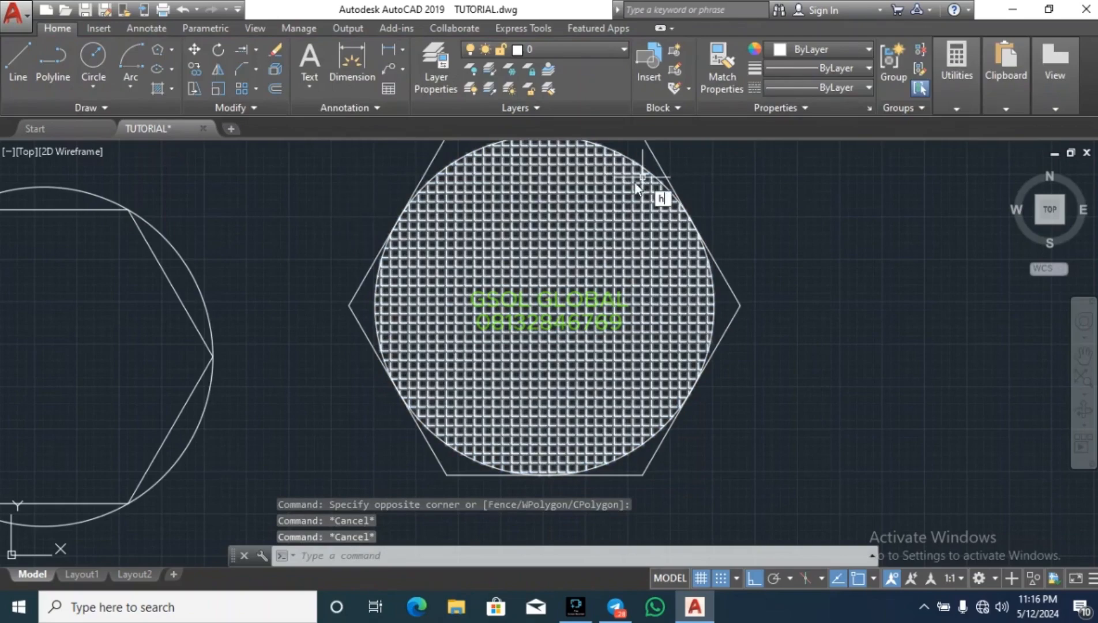
Step: Start a SOLID hatch and fill the left and upper gaps between the hexagon and its inner circle
text(H)
key(Return)
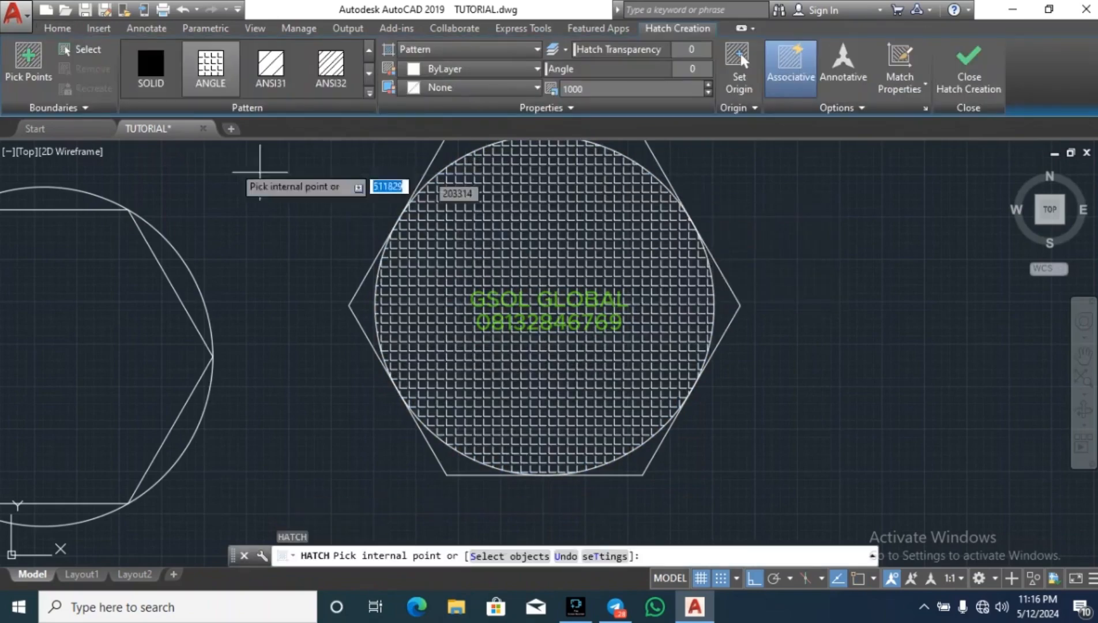
click(150, 68)
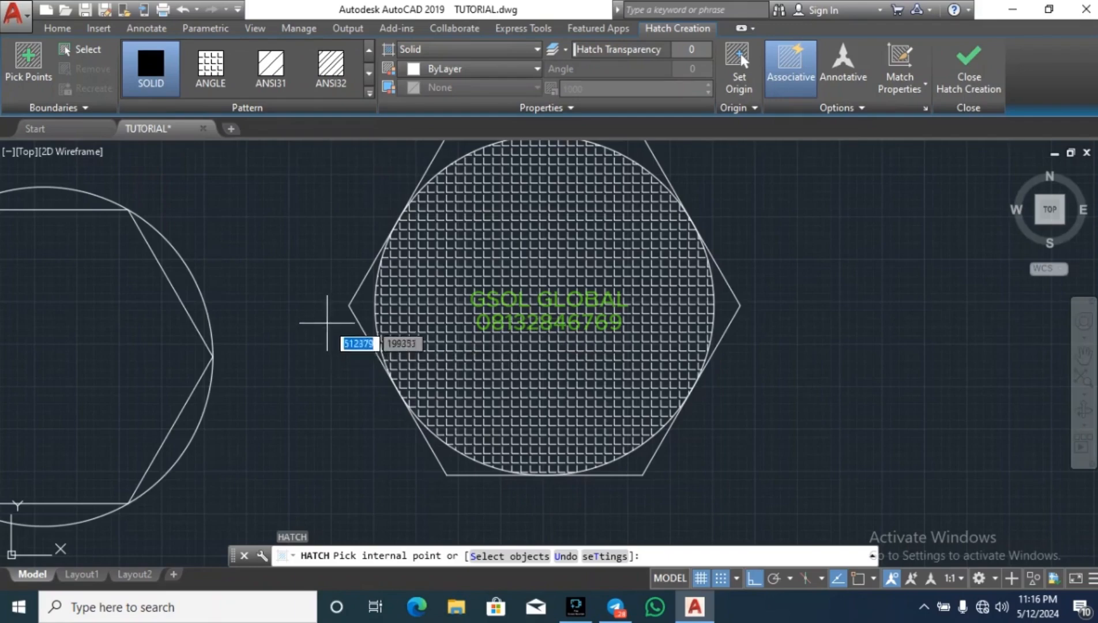
scroll(326, 316, up, 2)
click(390, 286)
scroll(253, 372, down, 3)
scroll(319, 289, up, 3)
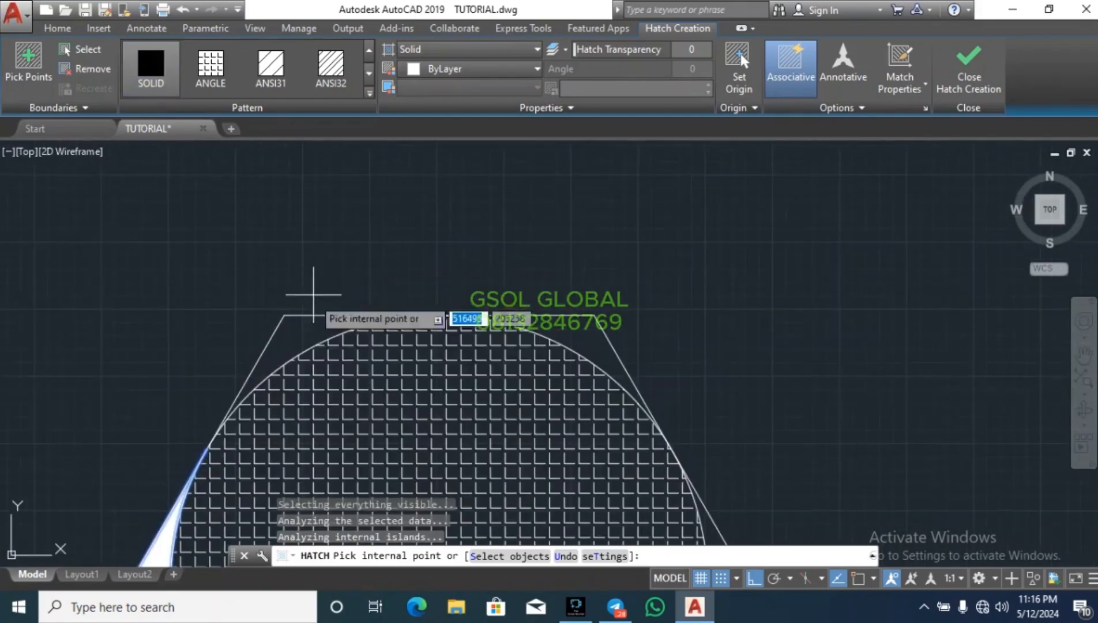
click(566, 333)
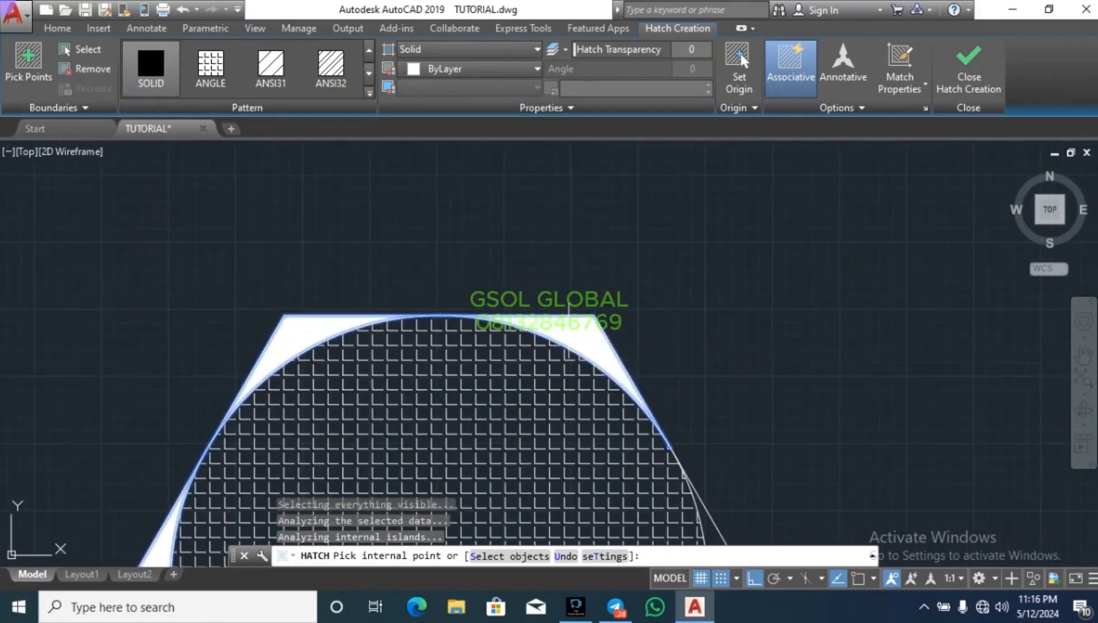
Step: Fill the remaining right and lower gaps between the hexagon and circle with SOLID hatch and finish the hatch
scroll(501, 194, down, 4)
scroll(467, 297, up, 2)
scroll(467, 297, up, 2)
click(473, 300)
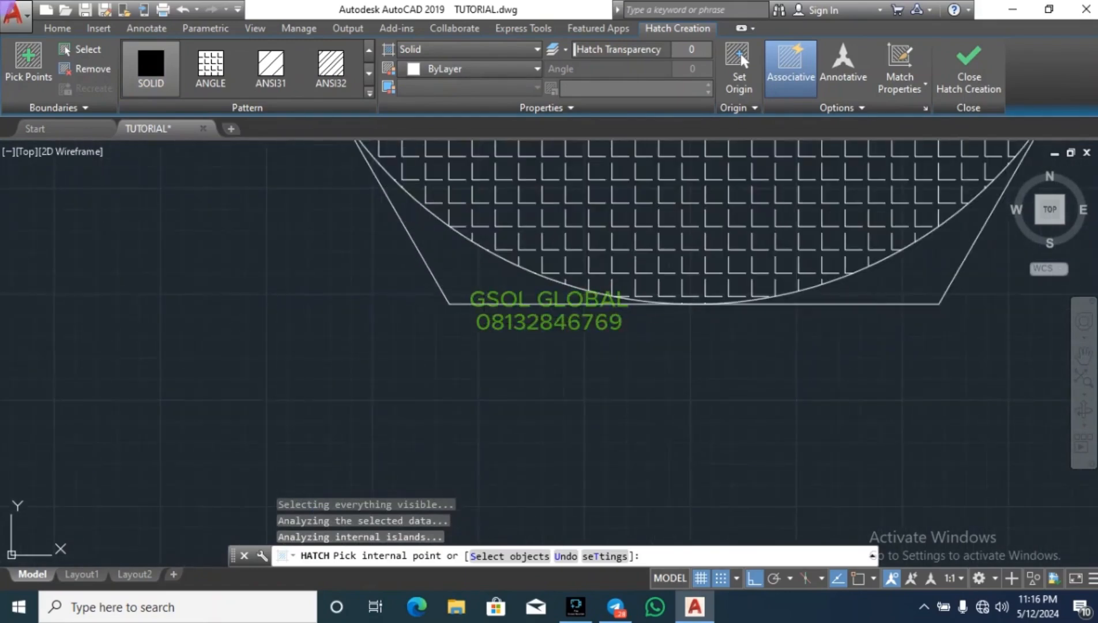
click(714, 196)
scroll(466, 367, down, 4)
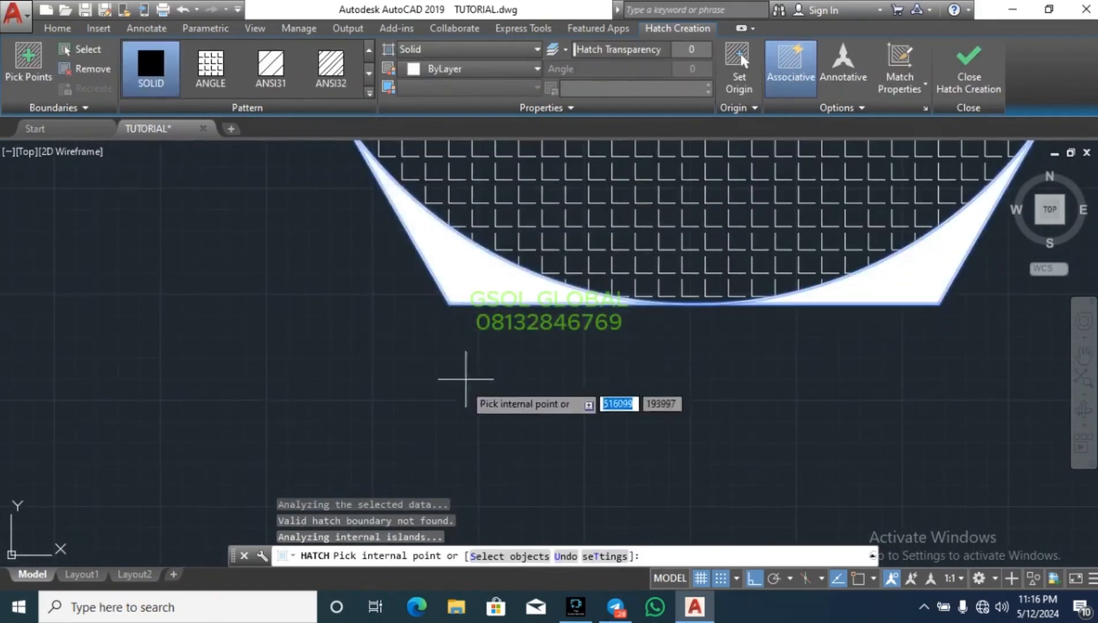
scroll(632, 380, down, 4)
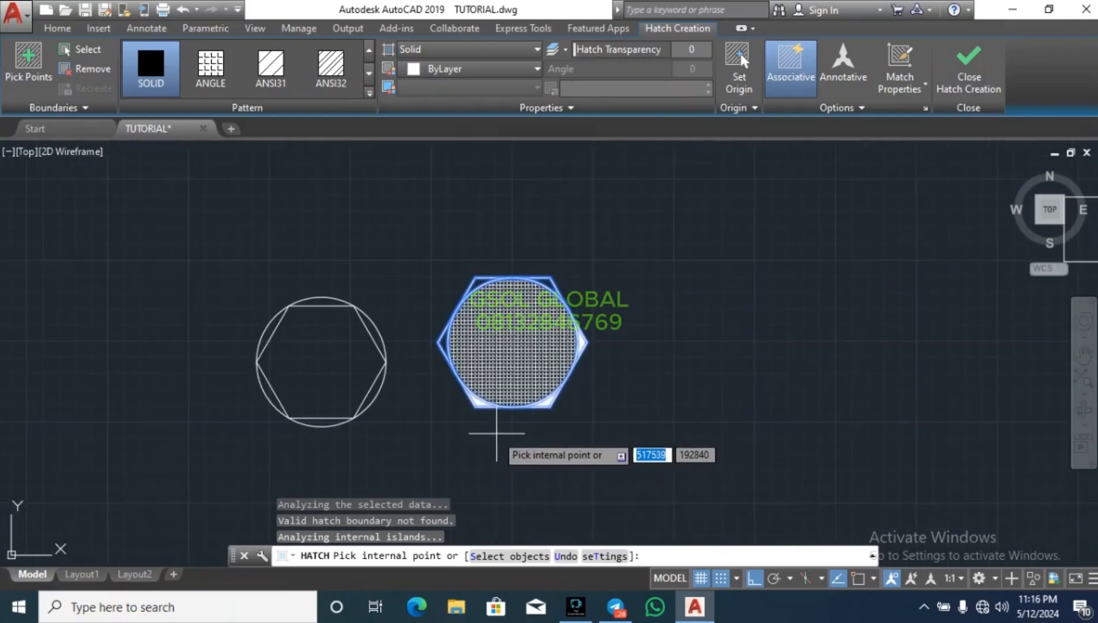
key(Escape)
scroll(450, 319, up, 3)
scroll(372, 304, down, 6)
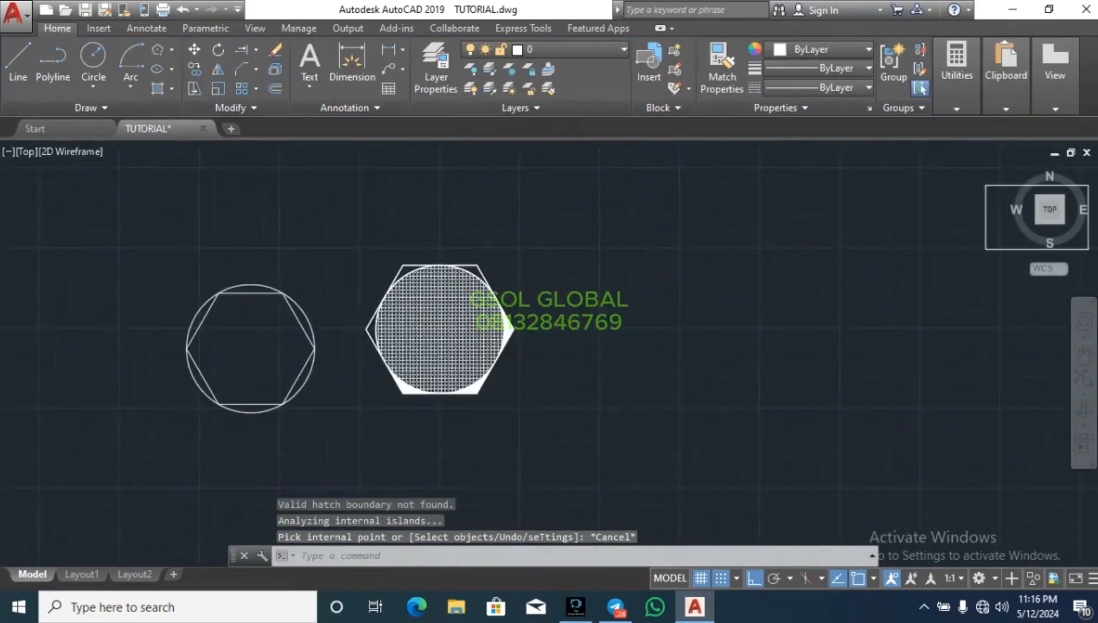
key(Escape)
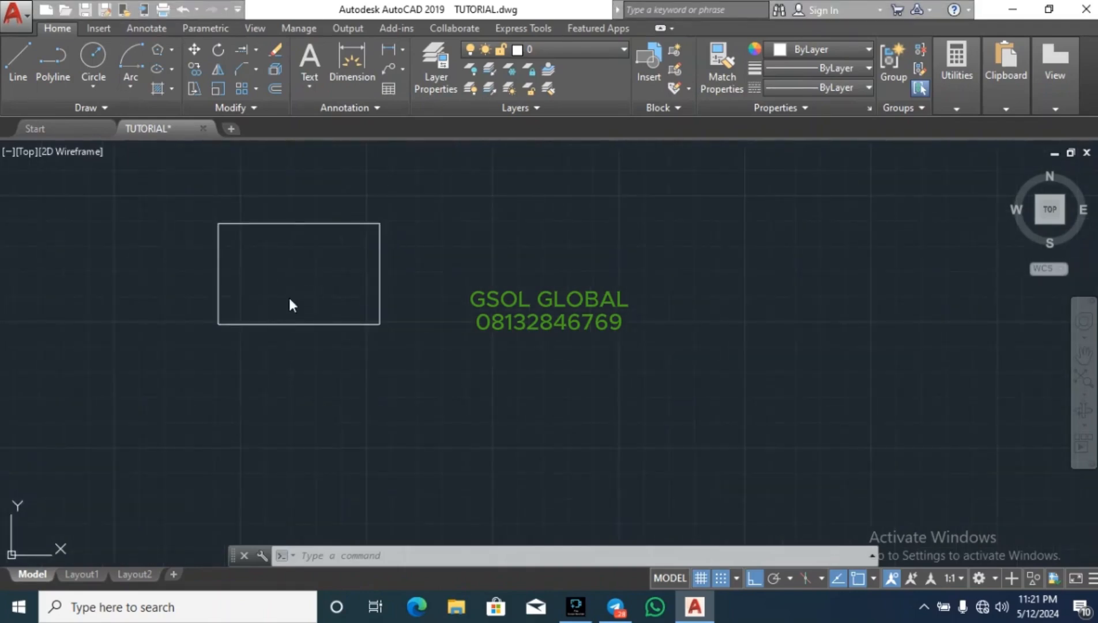
click(443, 238)
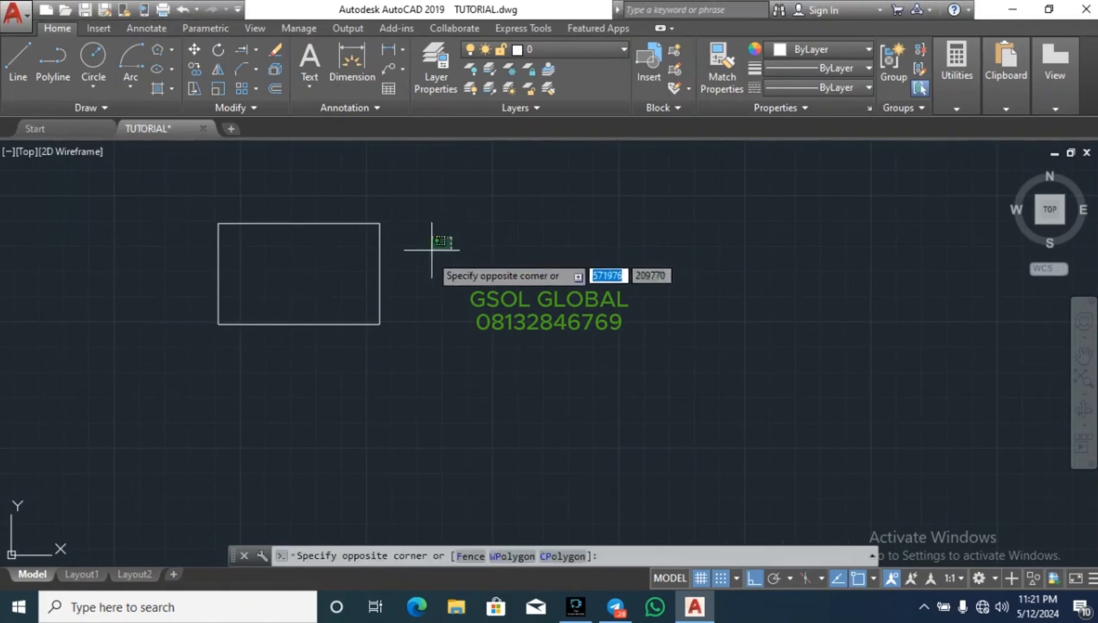
click(173, 384)
click(436, 173)
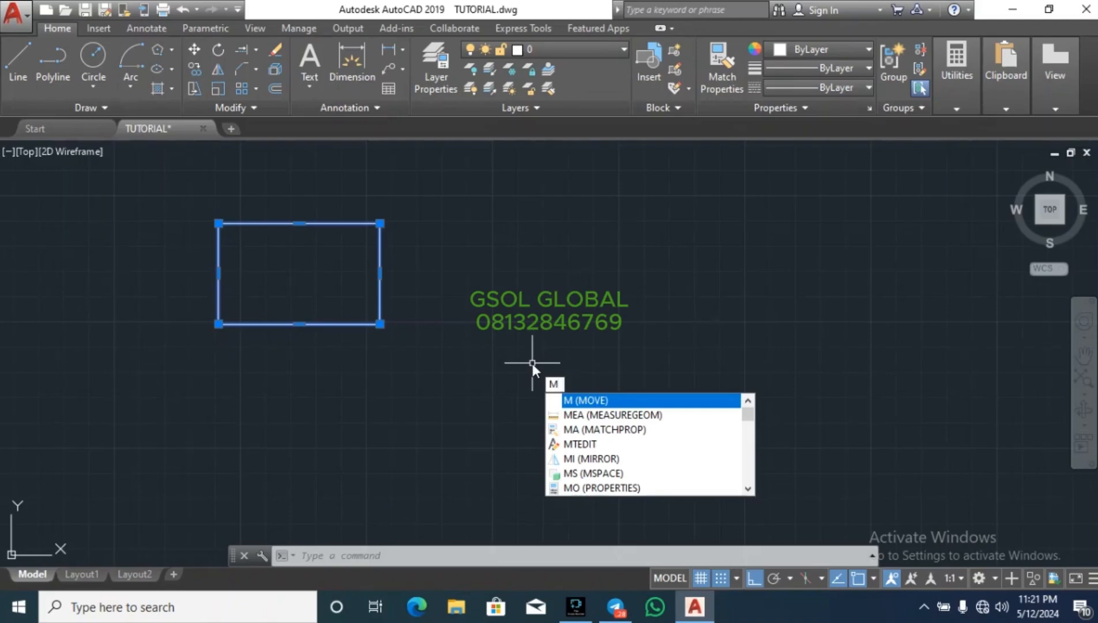
key(Escape)
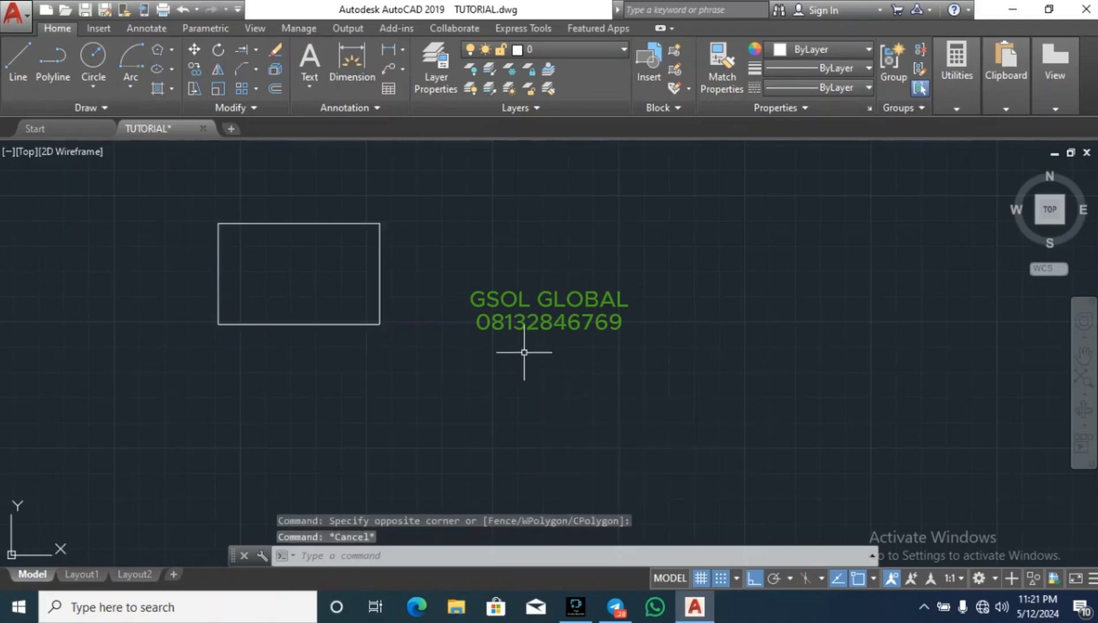
click(194, 51)
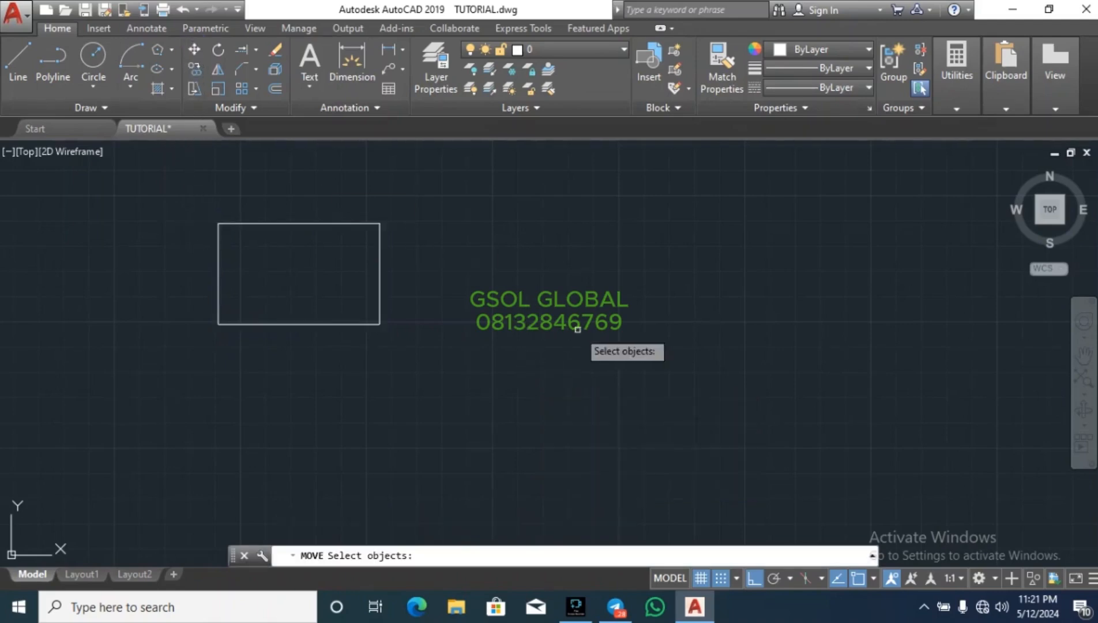
key(Escape)
Step: Move the rectangle horizontally to the right, using its geometric centre as the base point
drag(132, 367, 400, 176)
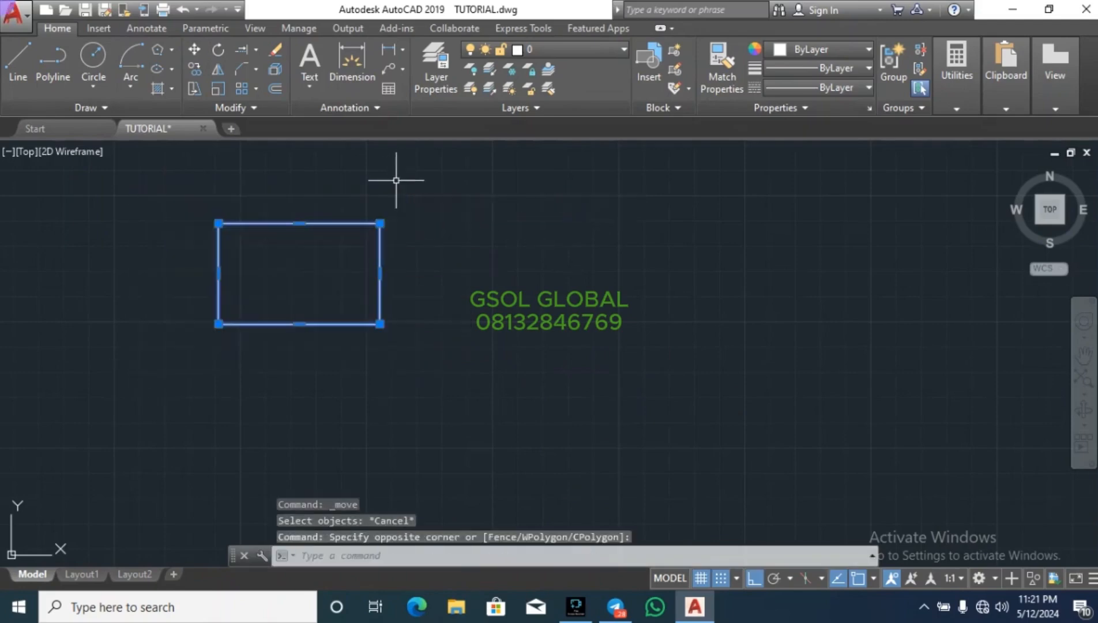
click(195, 50)
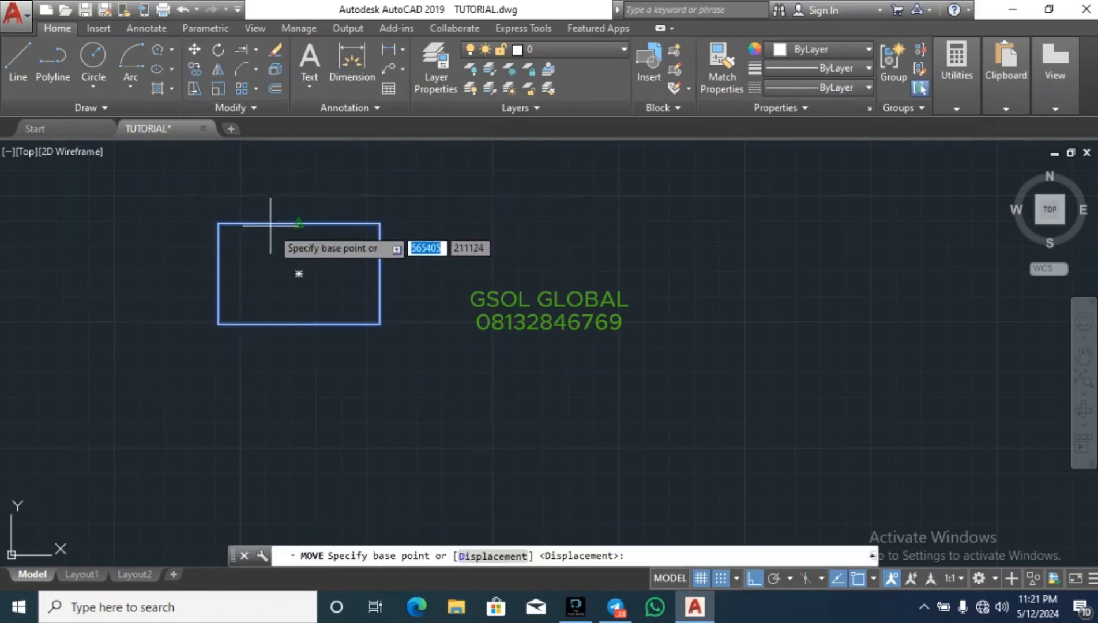
click(299, 273)
click(615, 274)
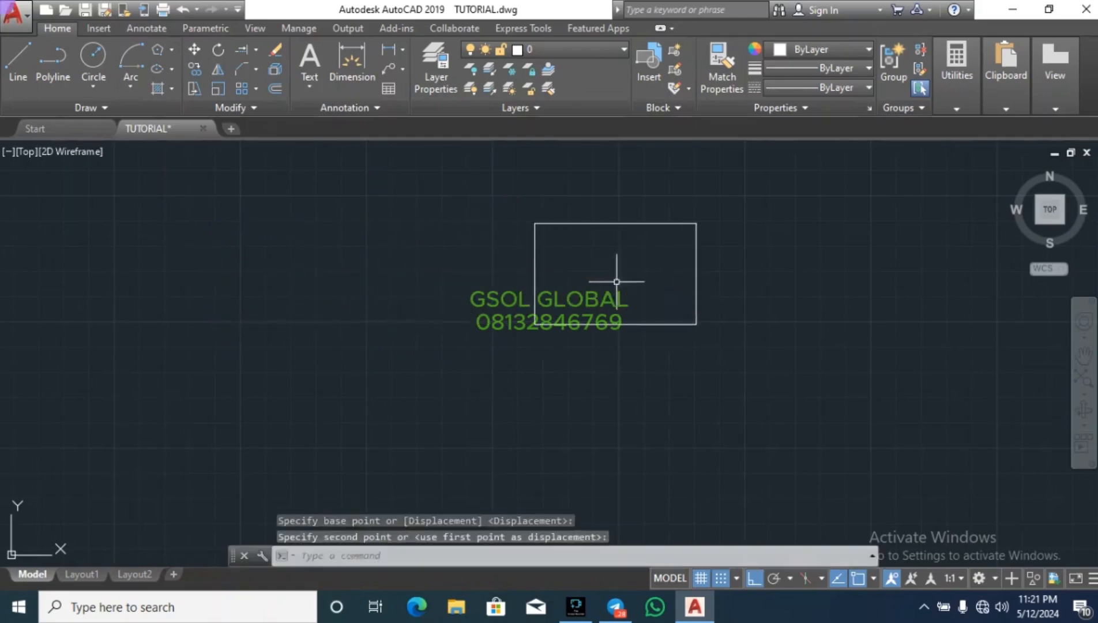
key(Escape)
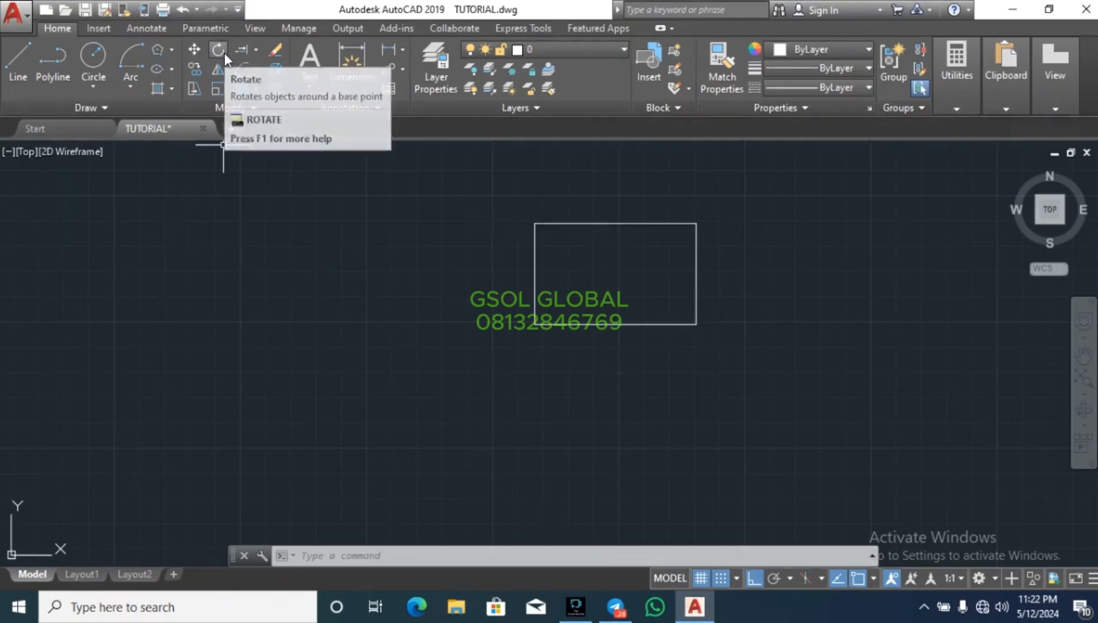
Step: Look over the shapes in the drawing, including the ellipse and the rectangle
scroll(551, 253, down, 5)
scroll(416, 288, down, 4)
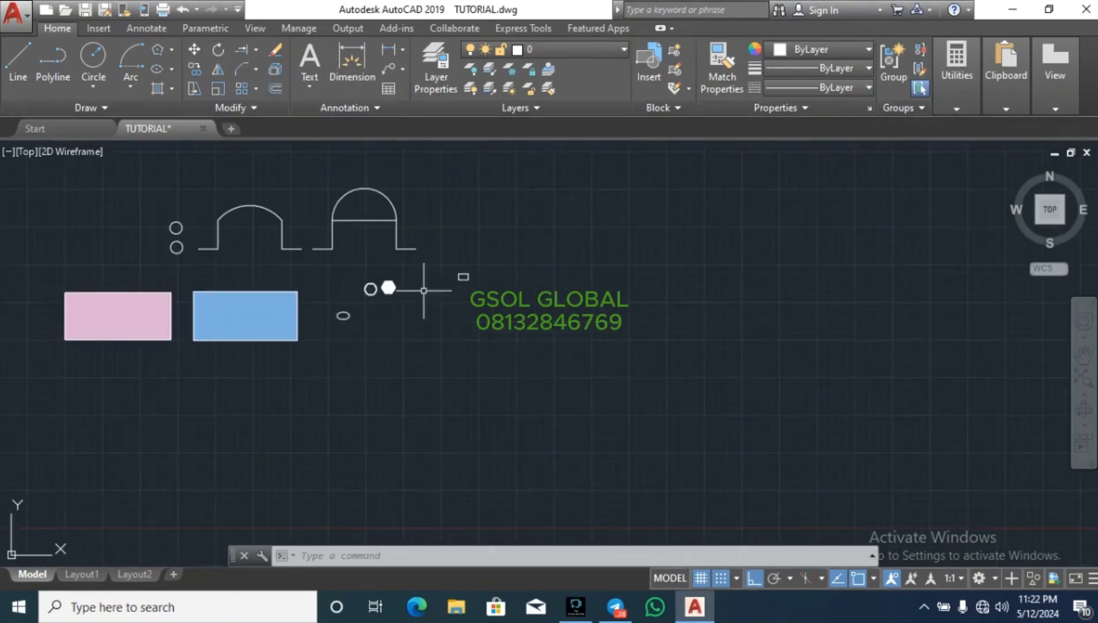
scroll(343, 314, up, 8)
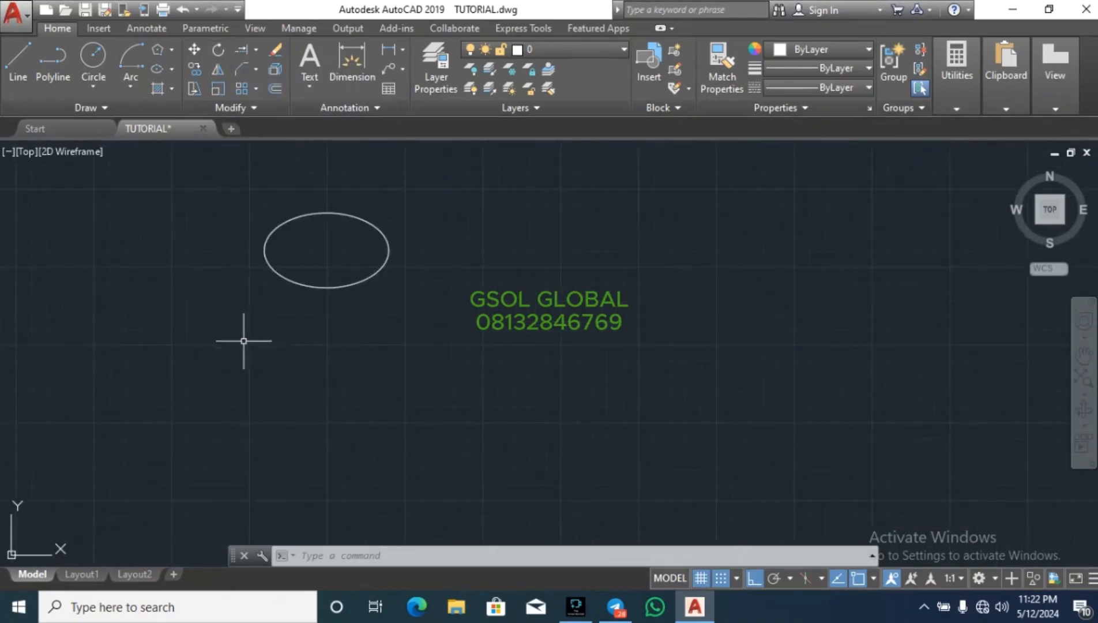
scroll(404, 343, down, 3)
scroll(404, 343, up, 5)
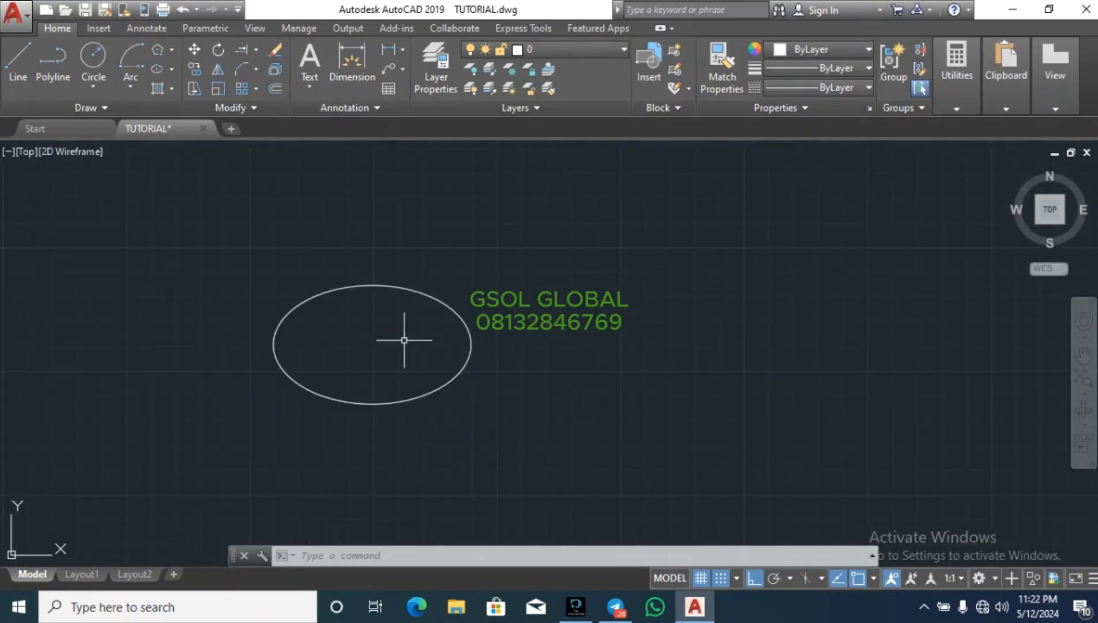
click(610, 424)
key(Escape)
key(Escape)
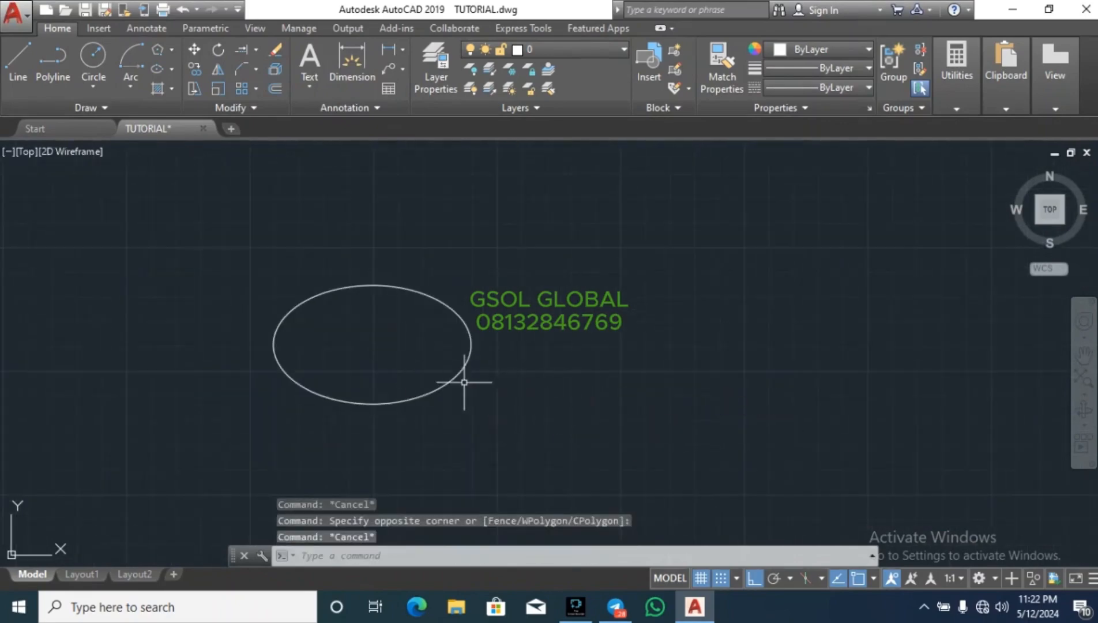
scroll(221, 380, down, 3)
scroll(224, 381, up, 5)
scroll(289, 354, up, 8)
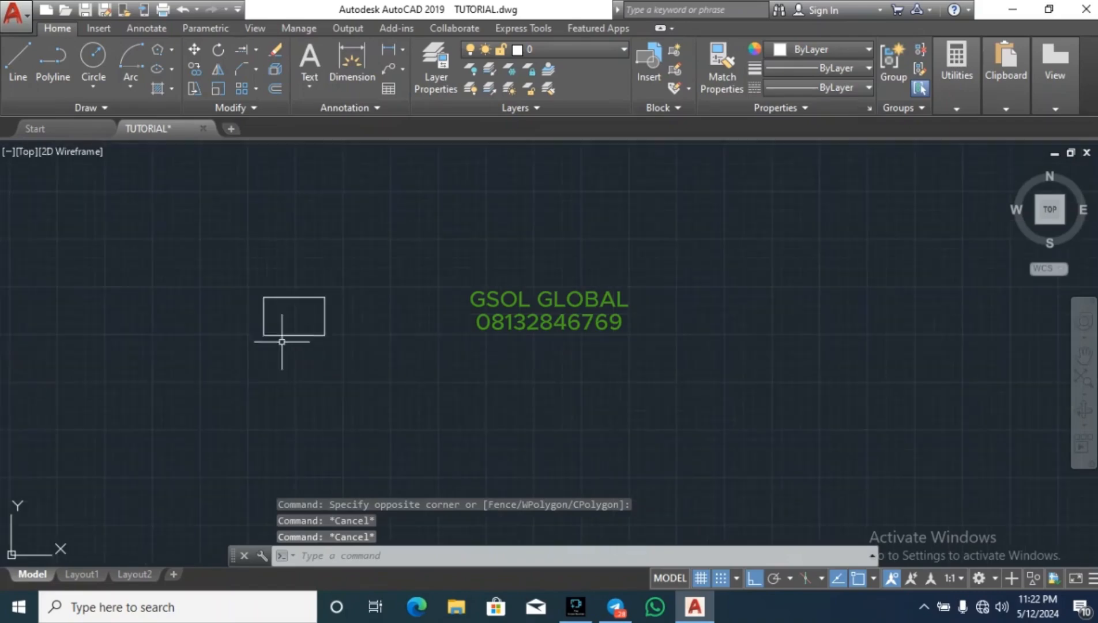
Step: Rotate the rectangle freehand about its geometric centre by about 68 degrees, with Ortho switched off
scroll(269, 327, down, 4)
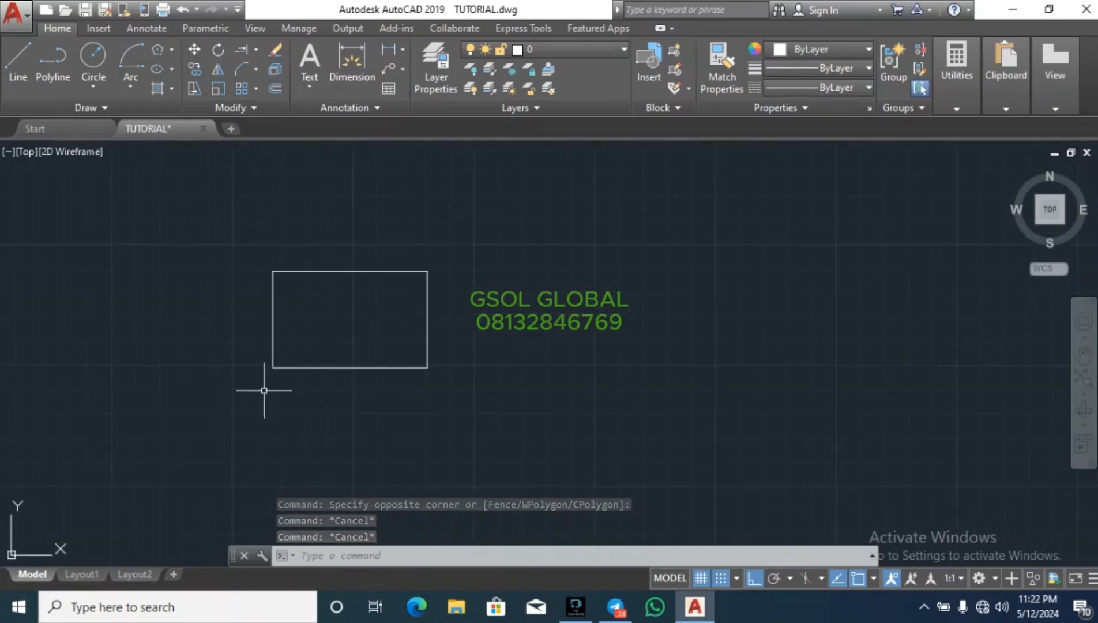
click(245, 405)
click(526, 227)
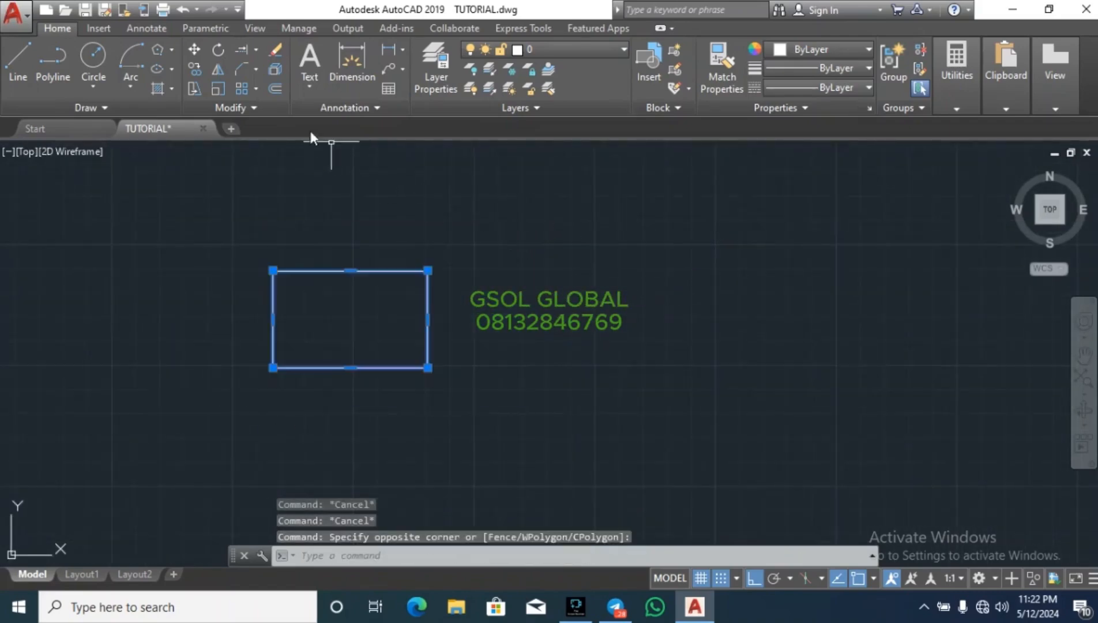
click(219, 49)
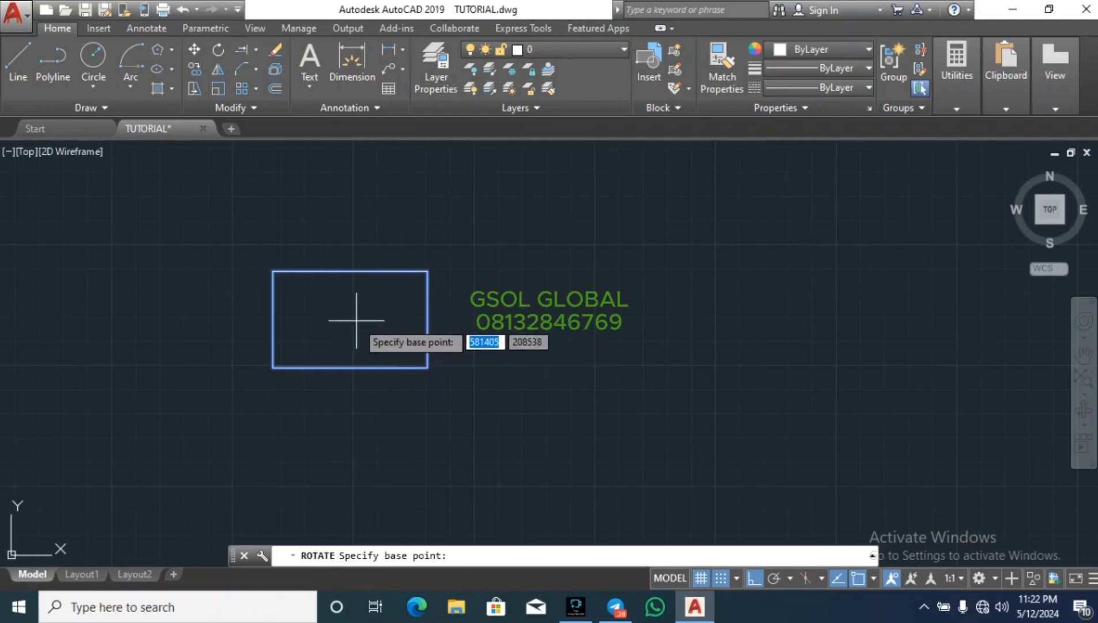
click(350, 319)
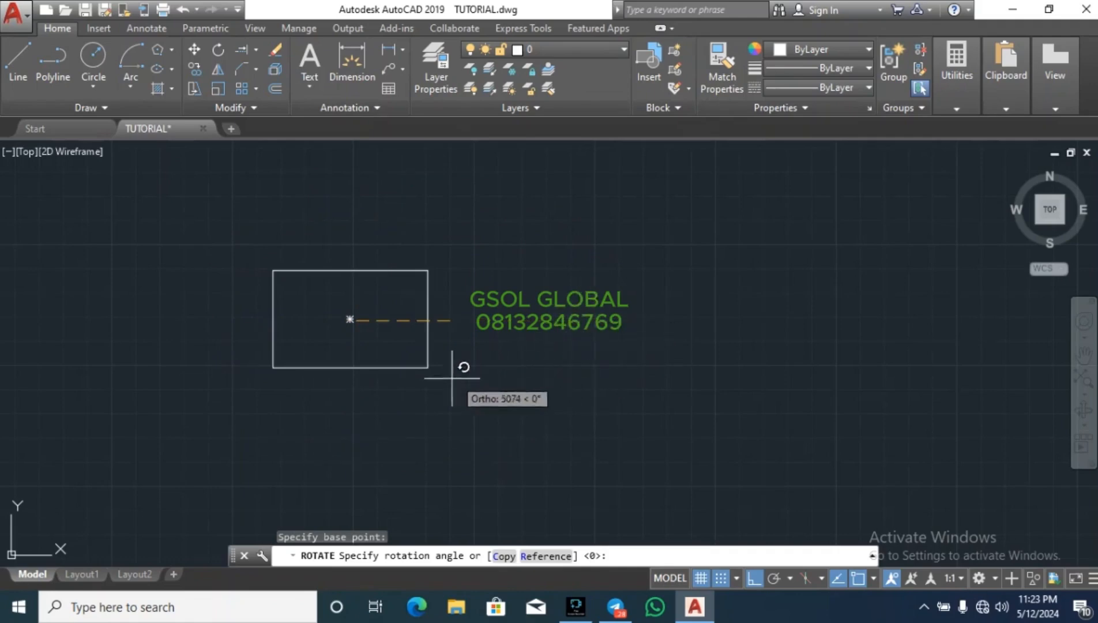
click(754, 579)
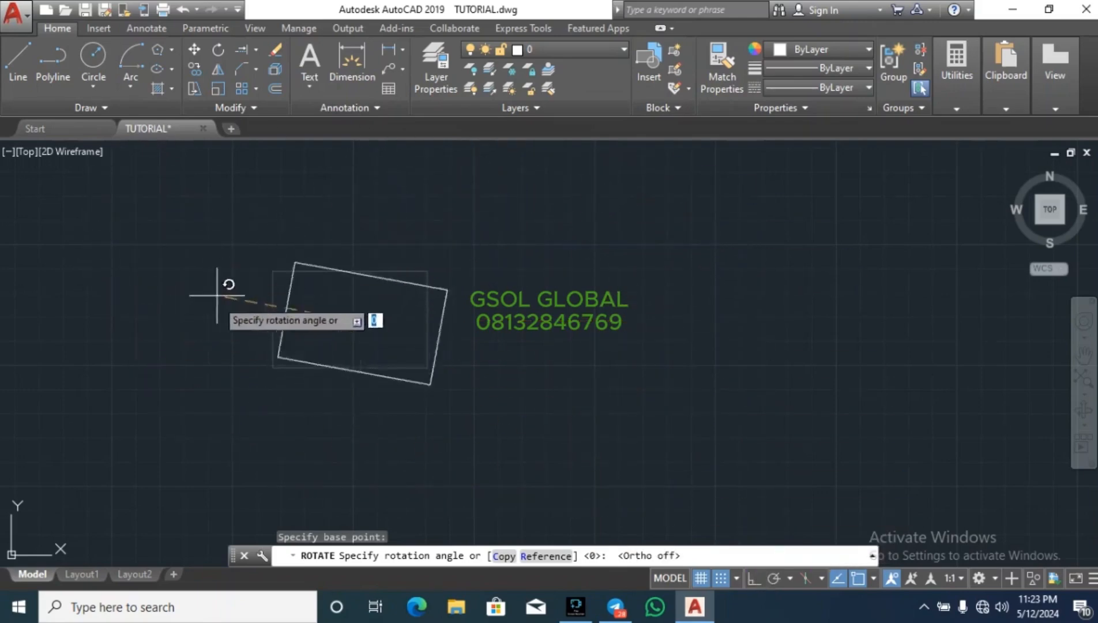
click(419, 166)
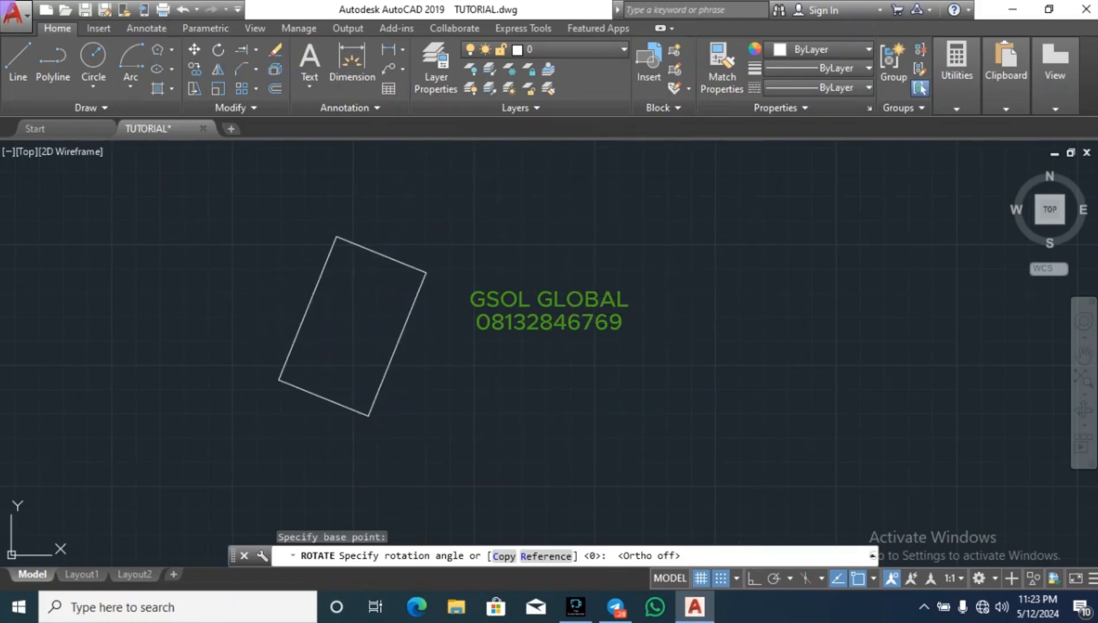
key(Escape)
Step: Try a window selection that fully encloses the ellipse, and clear the selection
scroll(496, 384, down, 8)
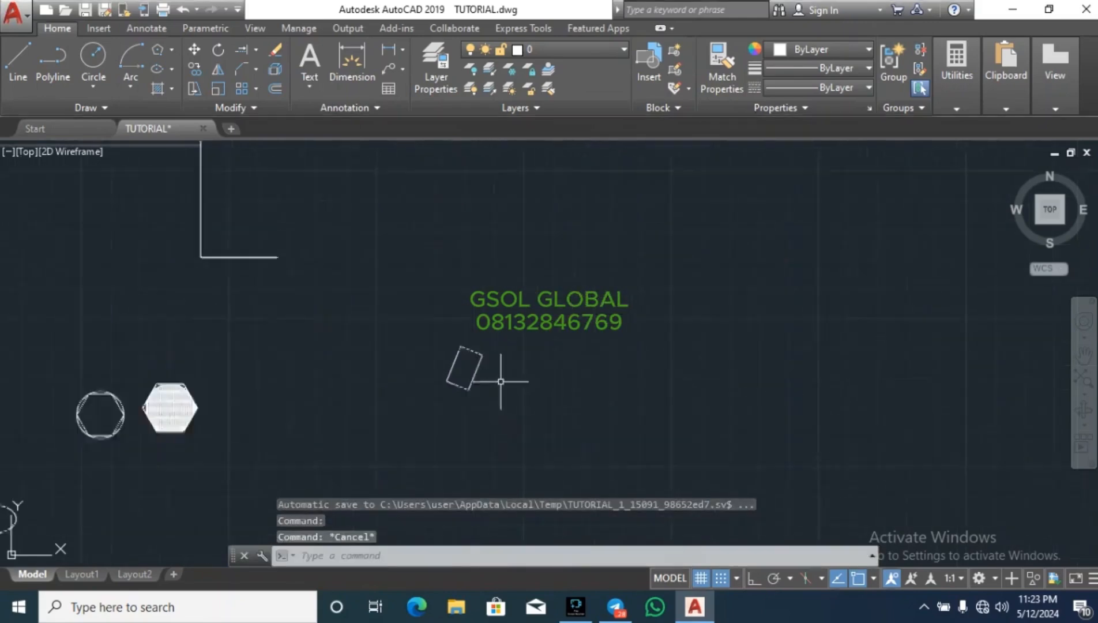
scroll(433, 376, up, 8)
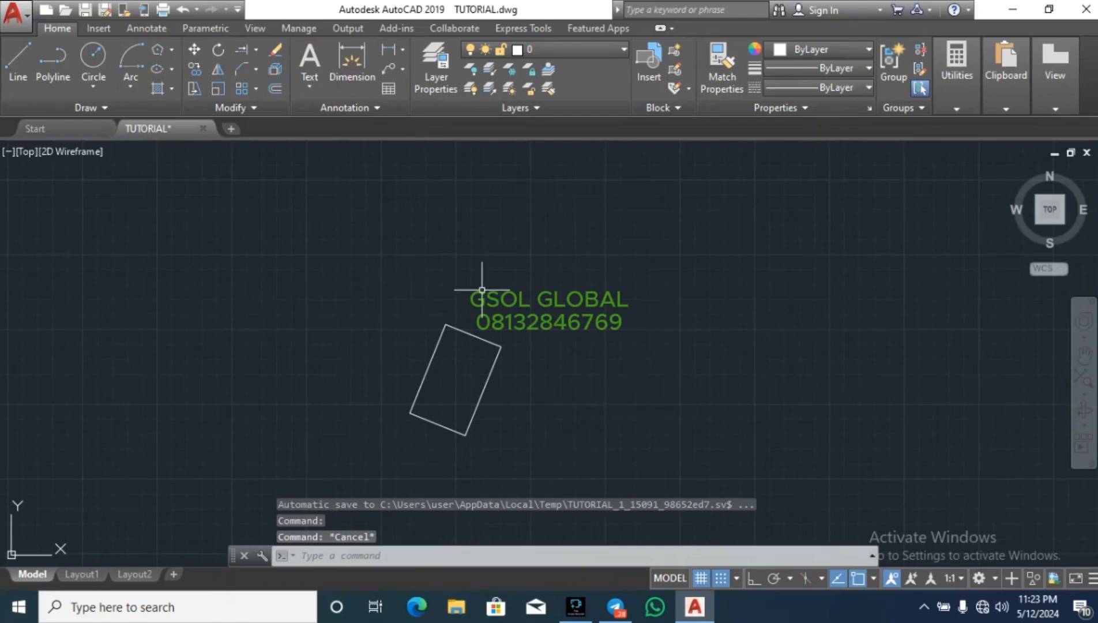
scroll(356, 196, down, 6)
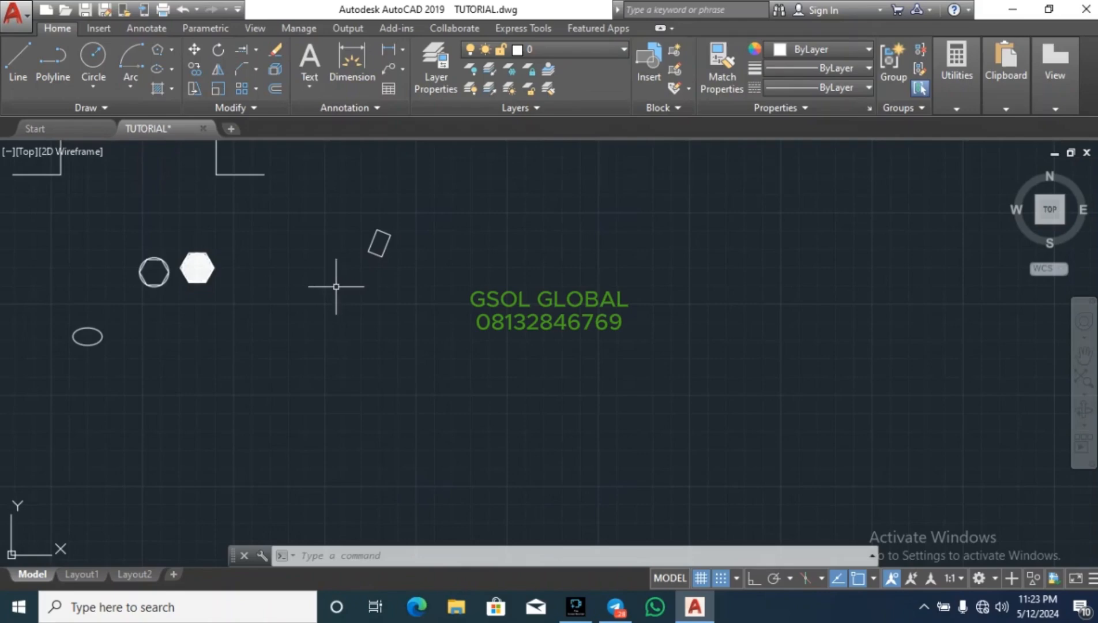
scroll(75, 367, up, 8)
click(54, 363)
scroll(189, 444, down, 8)
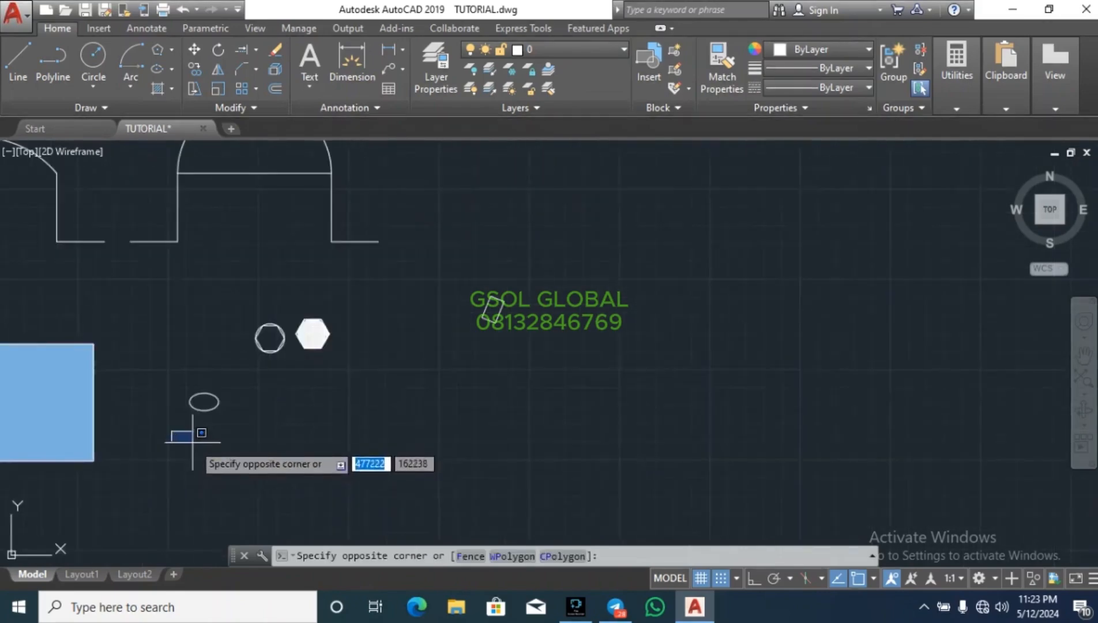
scroll(189, 415, up, 8)
key(Escape)
click(119, 459)
click(482, 204)
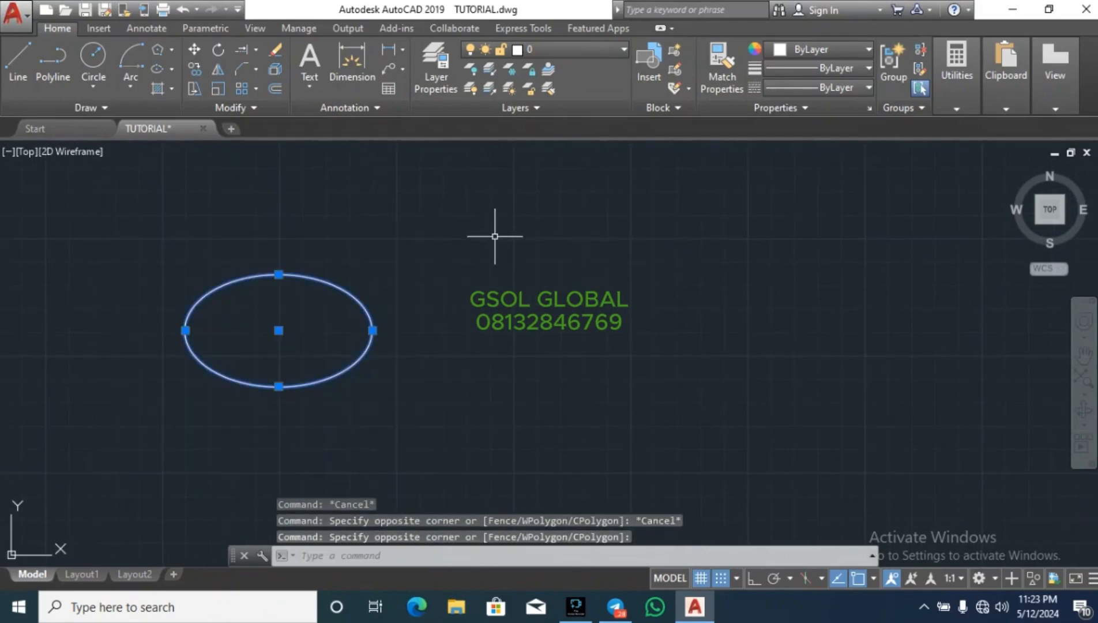
key(Escape)
Step: Try a crossing selection over the ellipse's right part and a window over only its lower-left part, clearing each selection
click(454, 404)
click(322, 230)
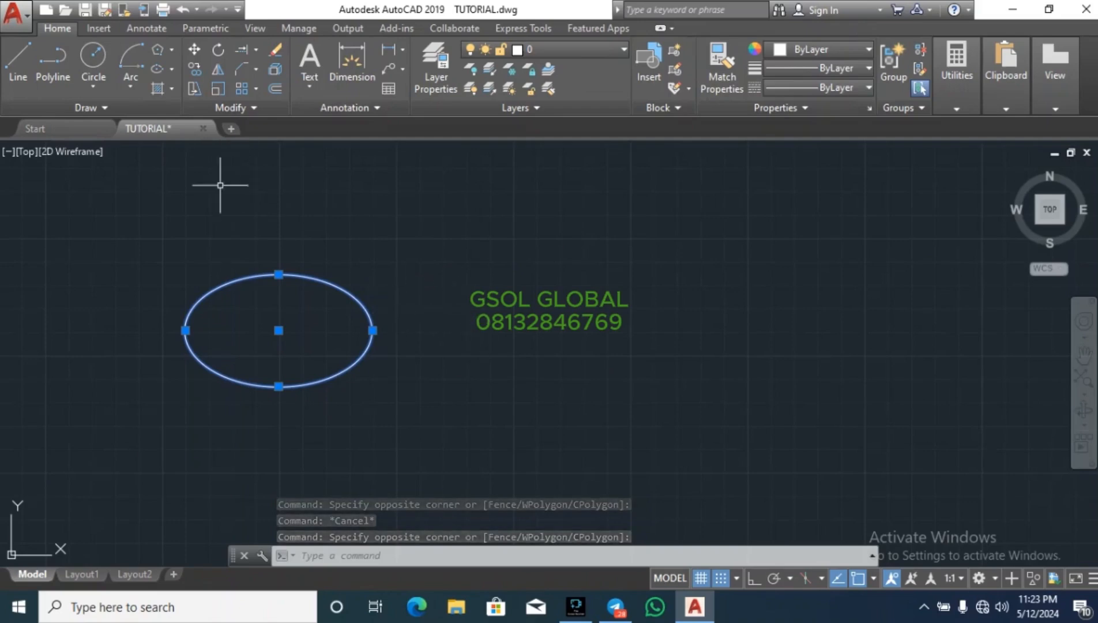
key(Escape)
click(126, 444)
click(254, 367)
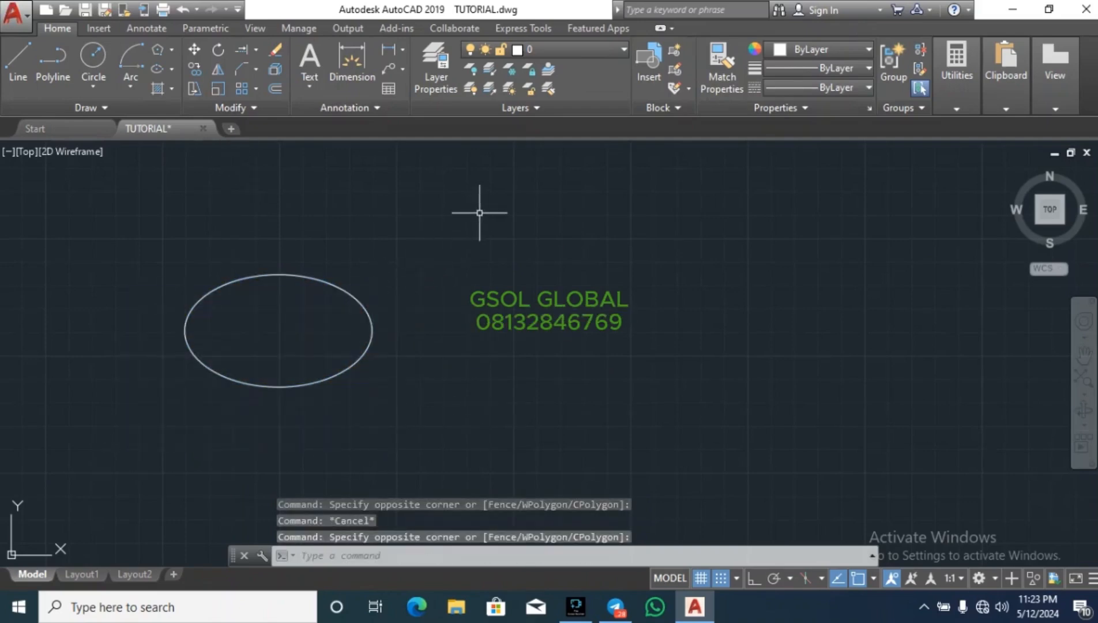
key(Escape)
Step: Rotate a copy of the ellipse freehand about its centre to a steep tilt, keeping the original, and save the drawing
click(464, 429)
click(148, 212)
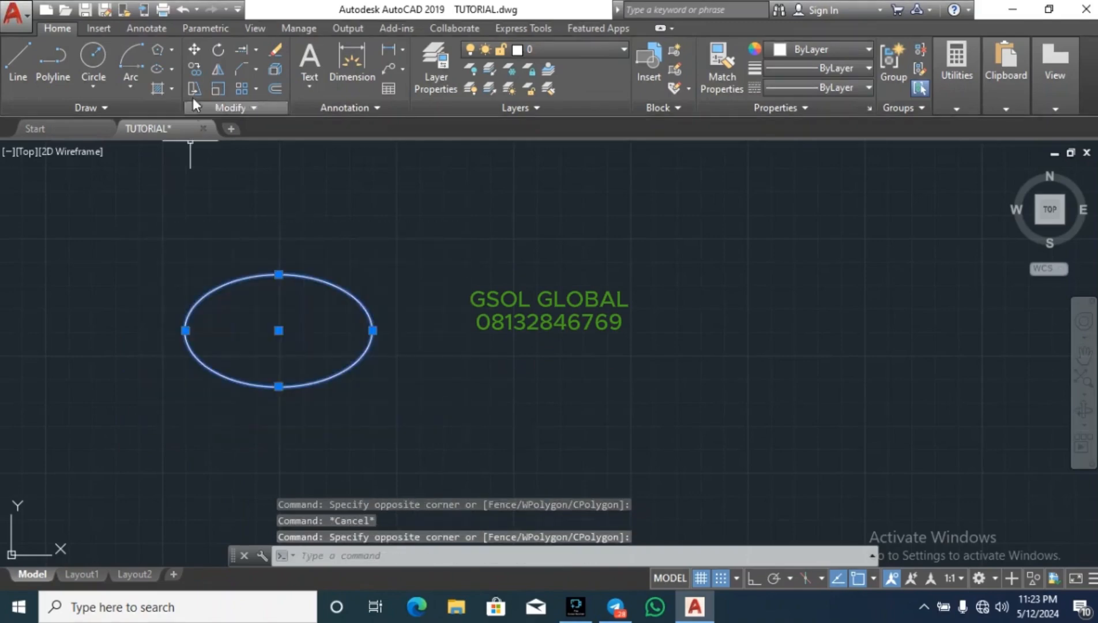
click(219, 49)
click(279, 331)
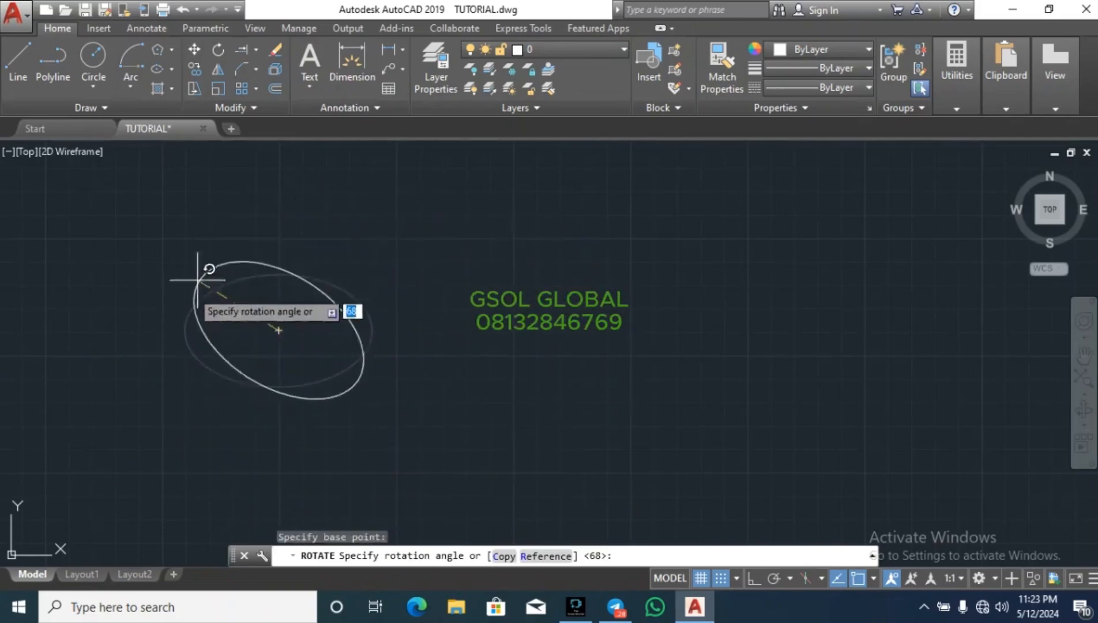
click(501, 556)
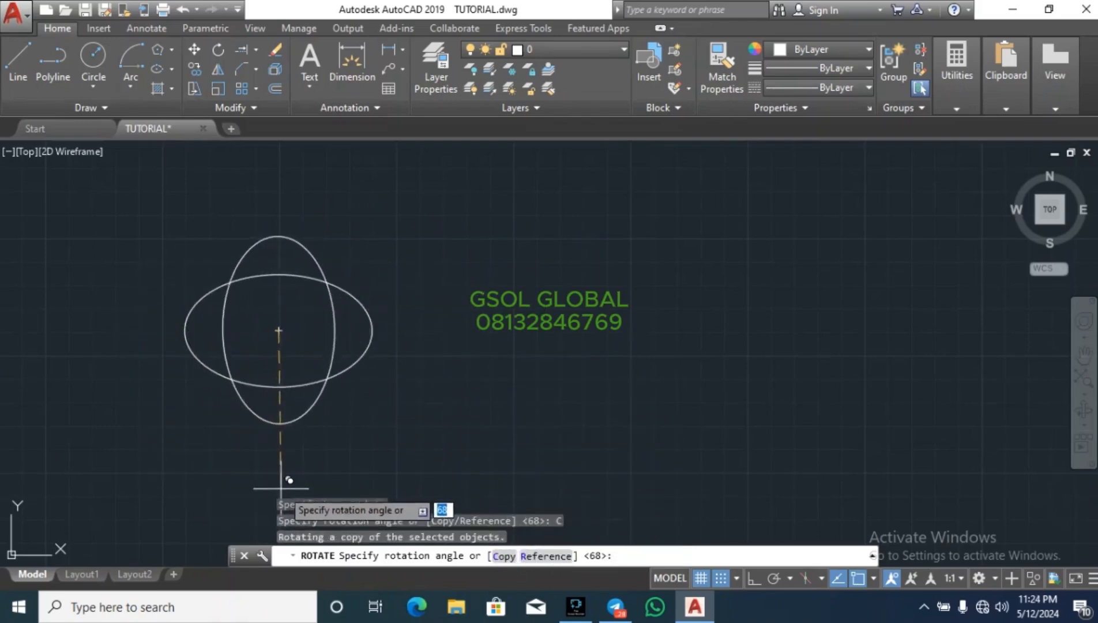
click(334, 476)
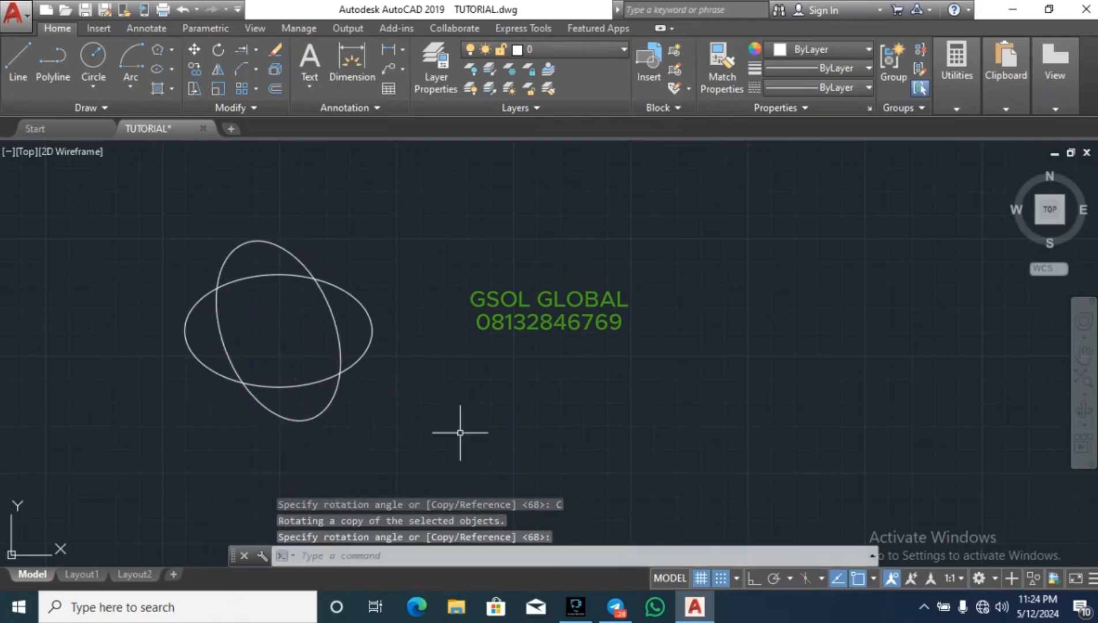
key(Escape)
key(Escape)
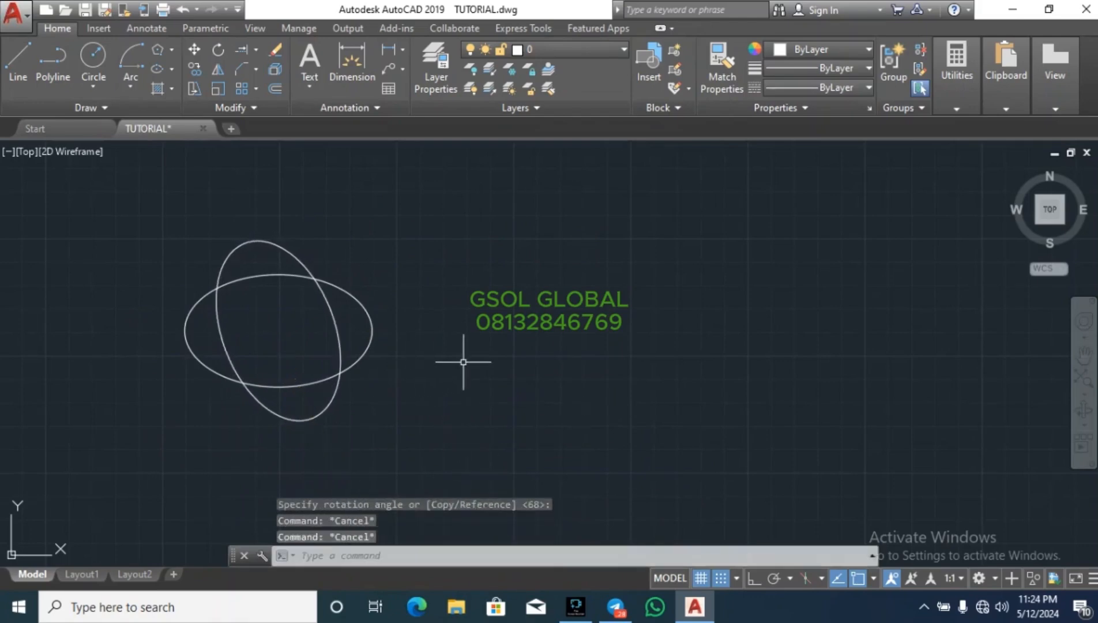
key(ctrl+s)
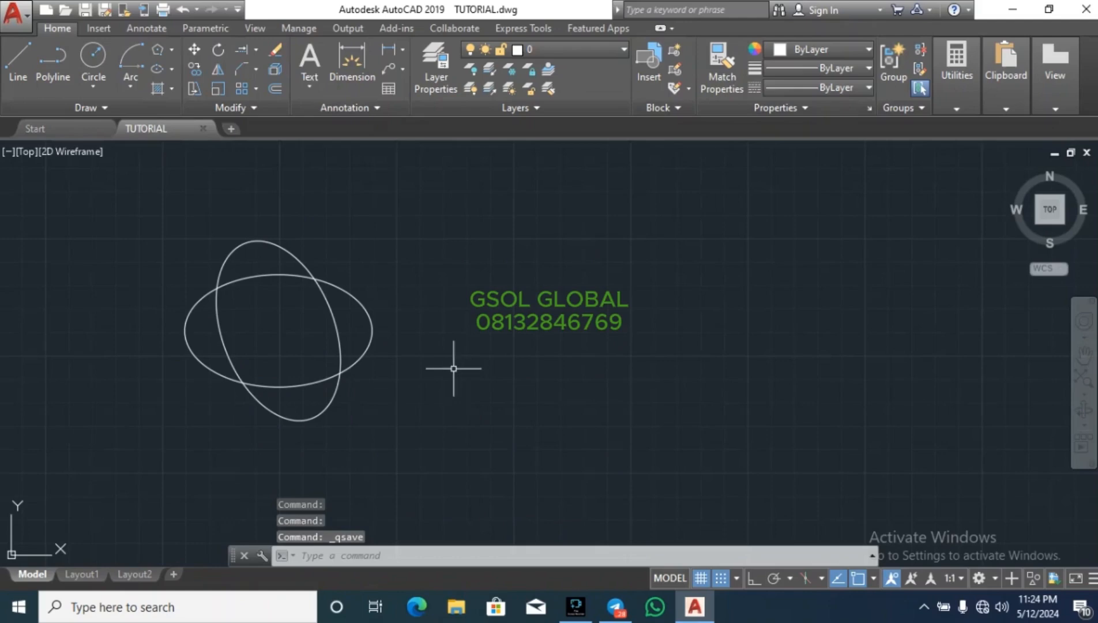
click(258, 49)
click(263, 74)
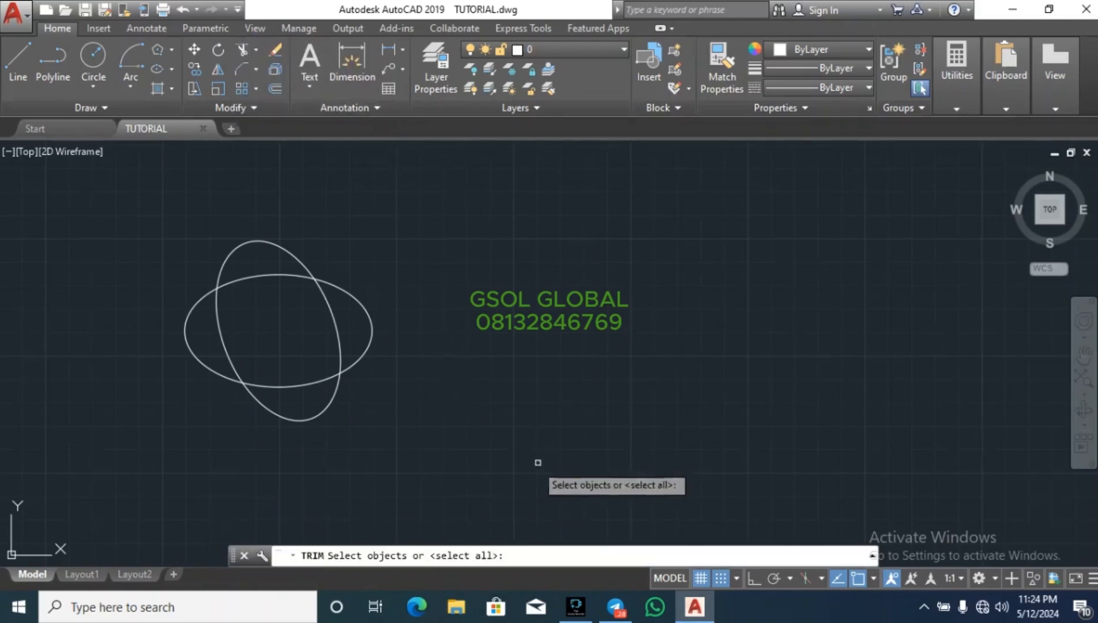
key(Escape)
scroll(355, 444, down, 8)
key(Escape)
key(Escape)
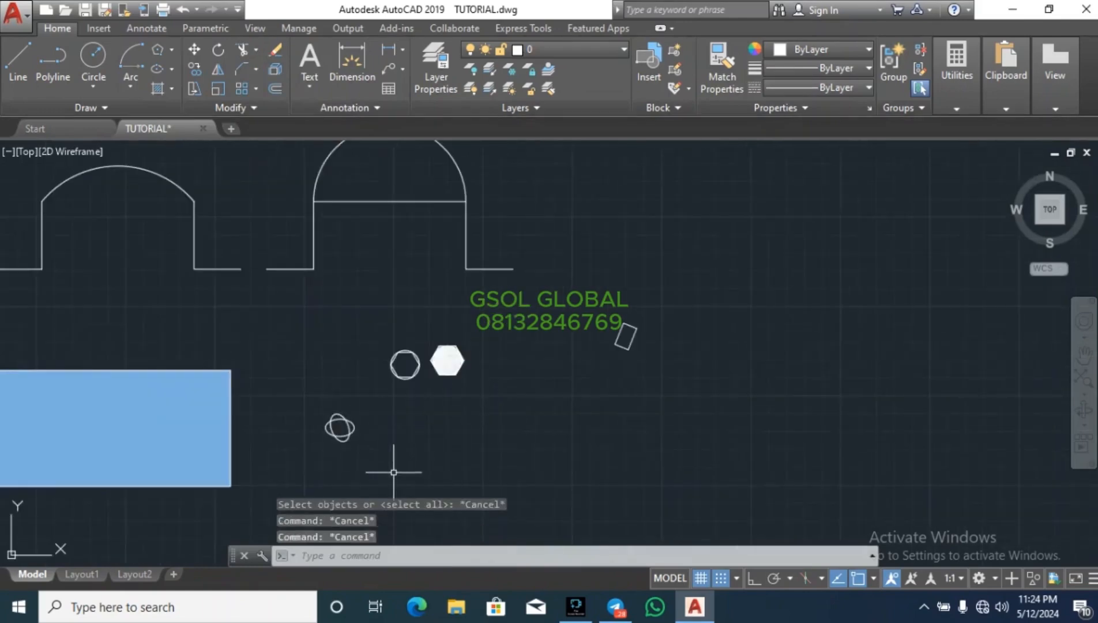
Step: Draw a horizontal line in the empty area to the right of the two ellipses, with Ortho switched on
scroll(420, 445, up, 6)
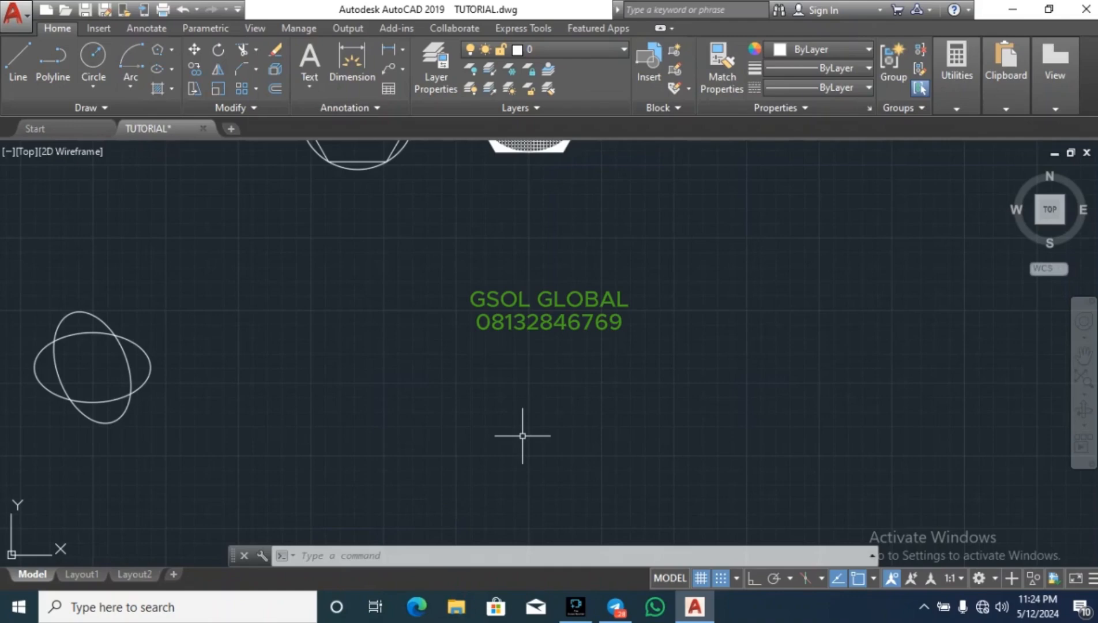
key(Escape)
key(Escape)
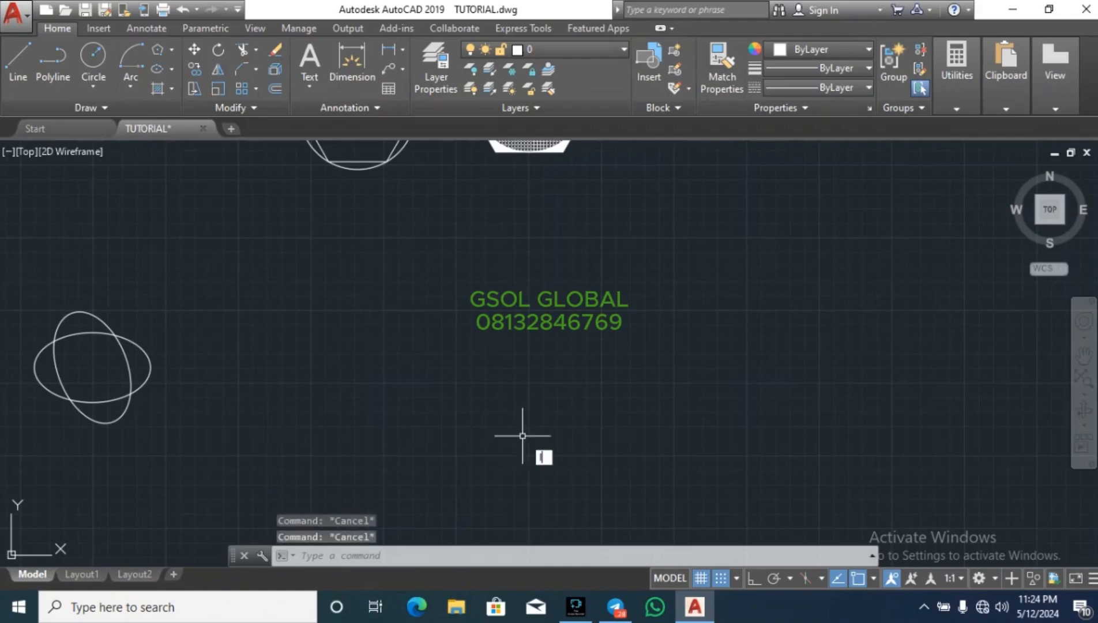
text(l)
key(Return)
click(395, 341)
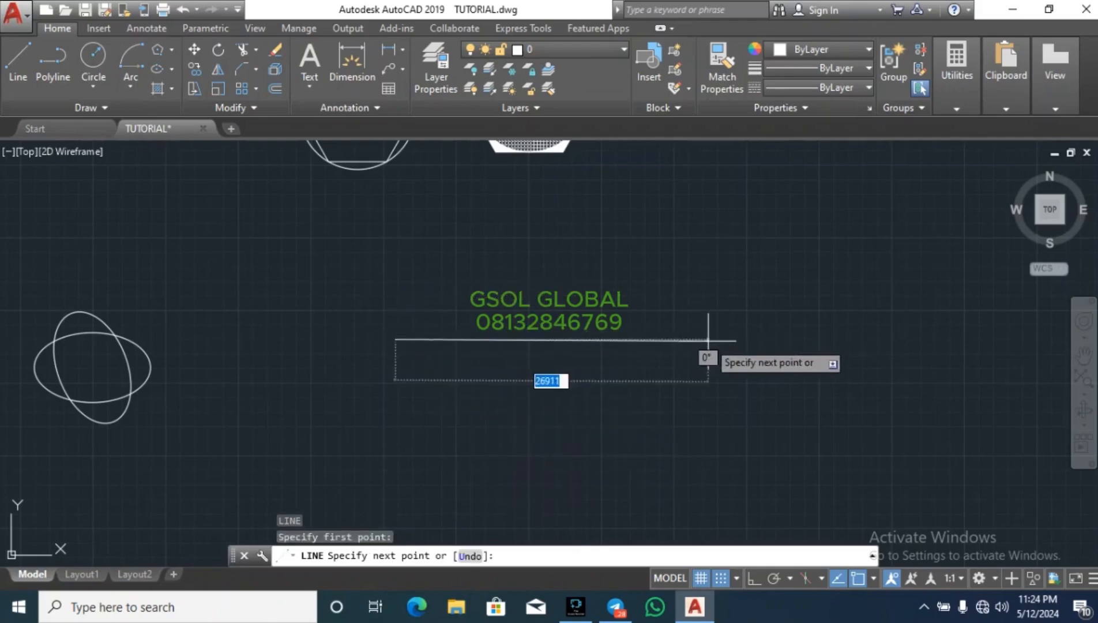
click(753, 577)
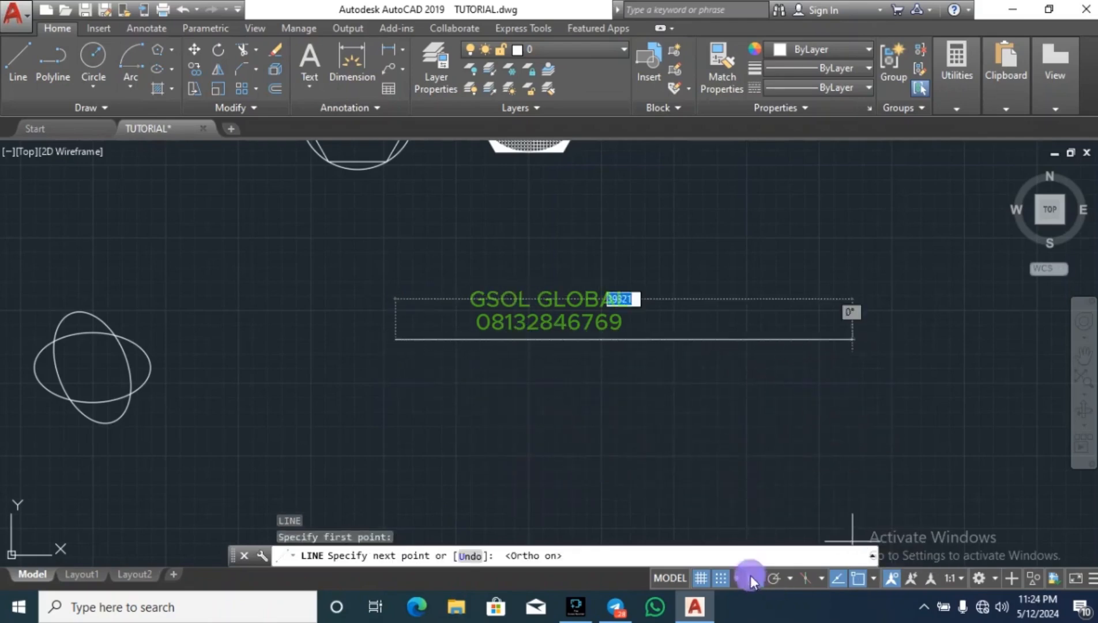
click(646, 366)
key(Escape)
Step: Draw a vertical line crossing the horizontal line near its right end, and a longer horizontal line below that also crosses it
key(Return)
click(558, 425)
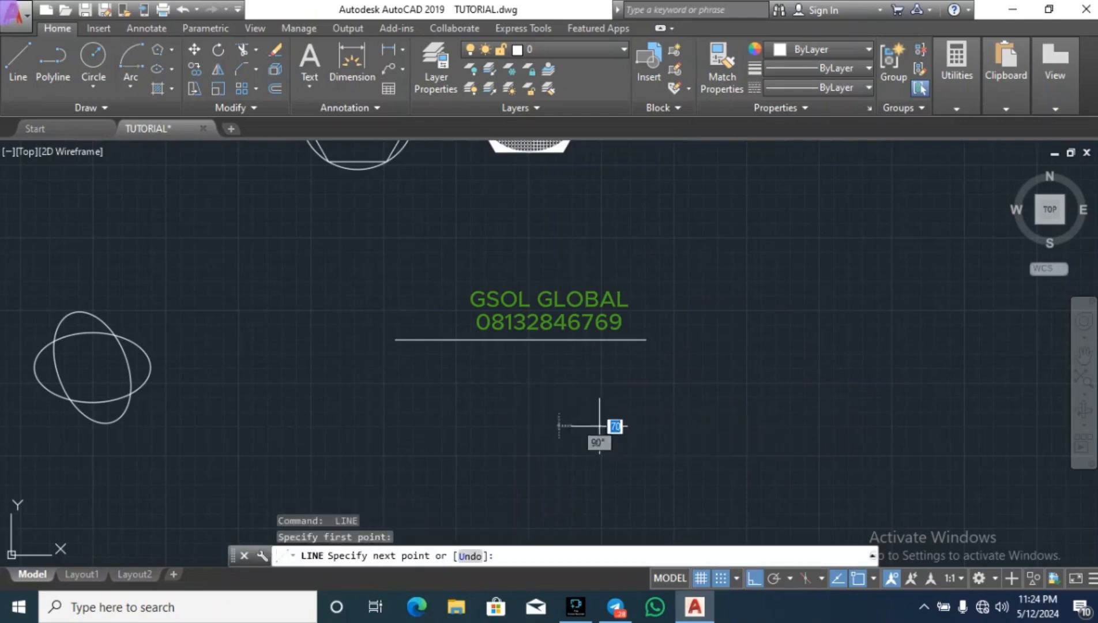
click(600, 258)
key(Escape)
key(Return)
click(666, 395)
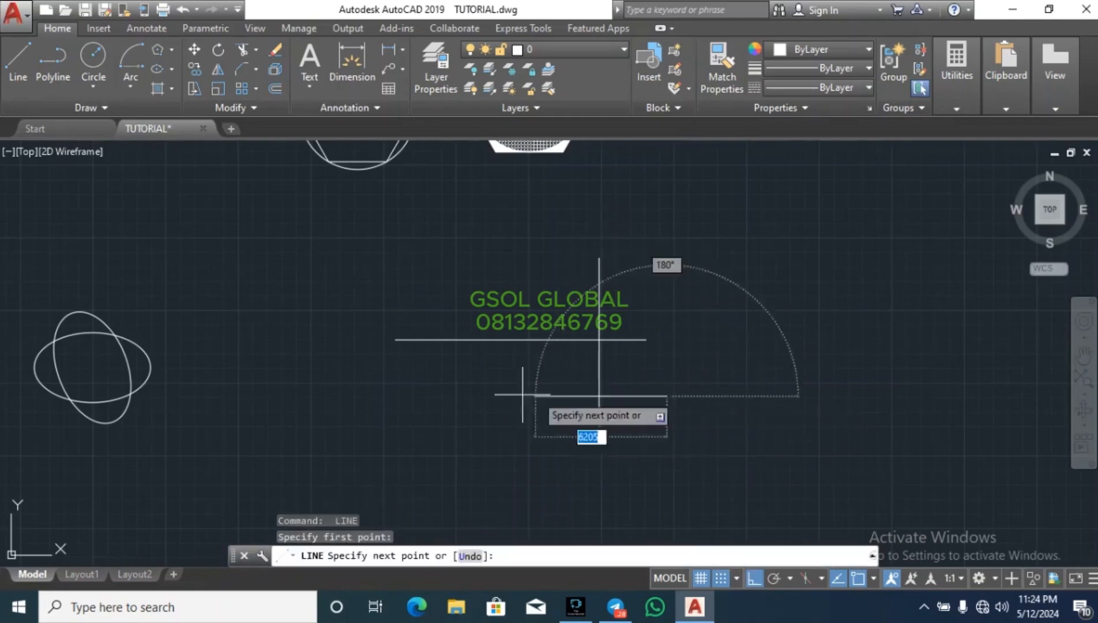
click(337, 383)
key(Escape)
Step: Draw a second vertical line crossing both horizontal lines near their left ends, and end the Line command
key(Return)
click(429, 297)
key(Escape)
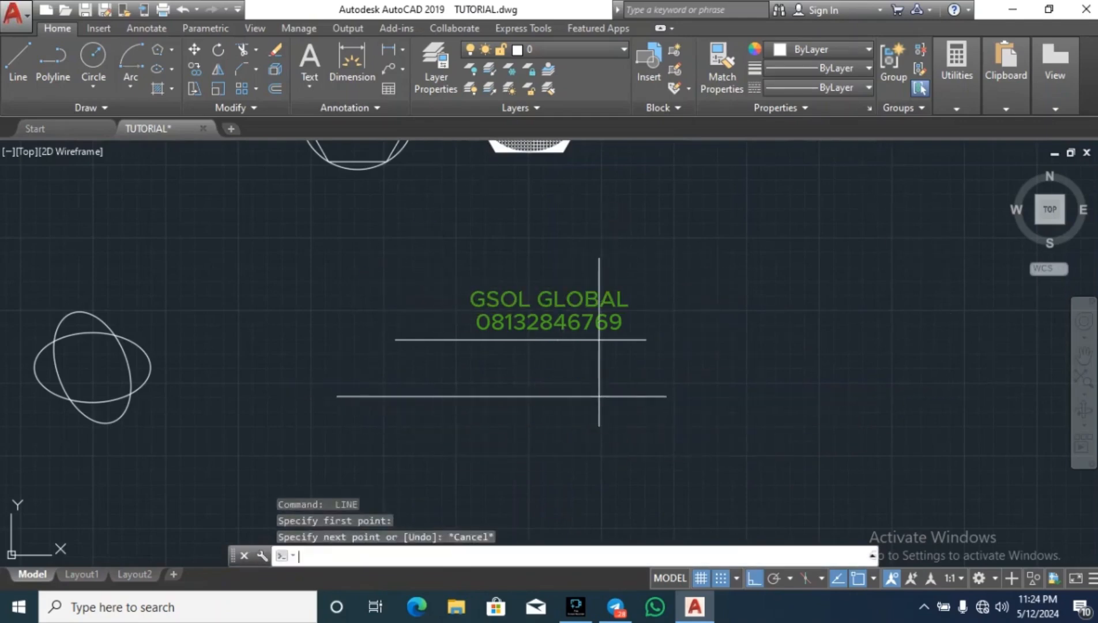
key(Return)
click(446, 298)
click(445, 462)
key(Escape)
key(Escape)
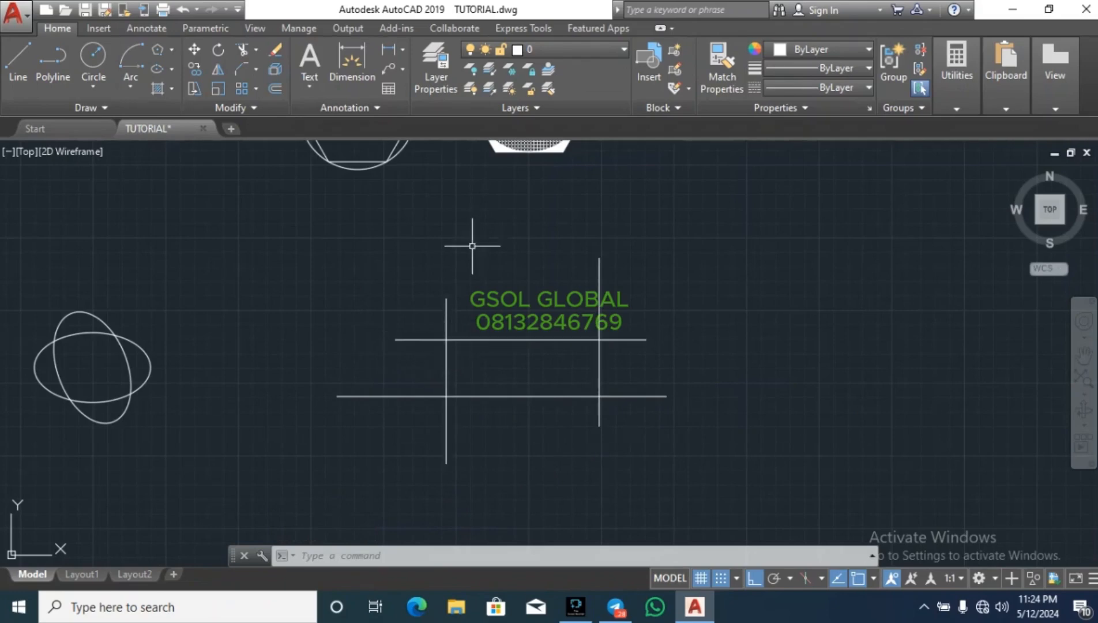
key(Escape)
key(Escape)
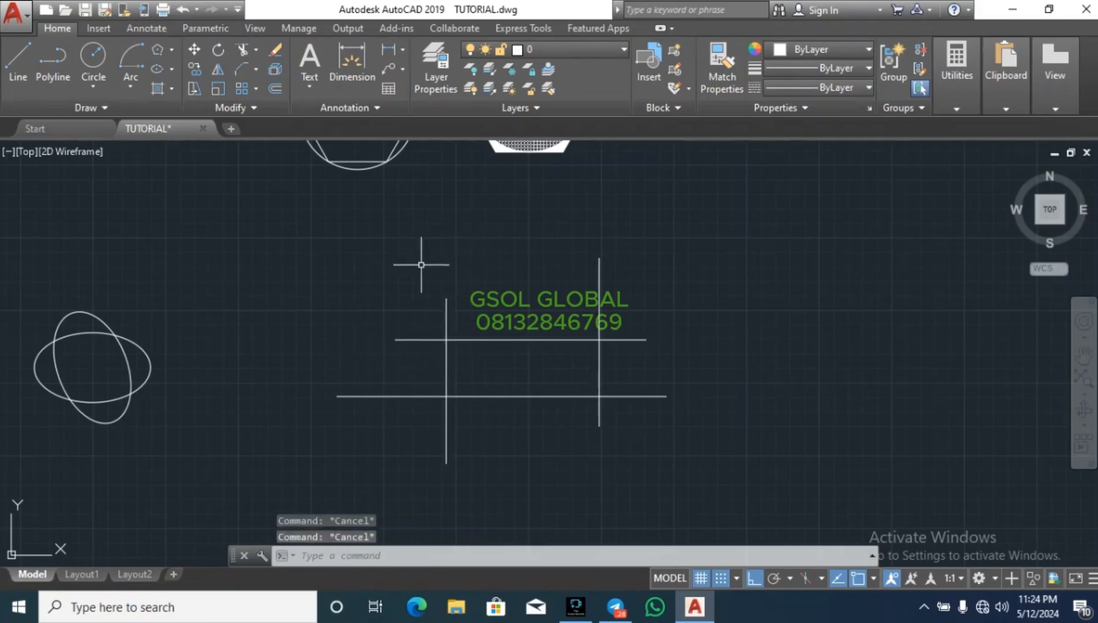
Step: Start Trim with all objects as cutting edges and trim off the left vertical line's part above the upper horizontal line
click(247, 50)
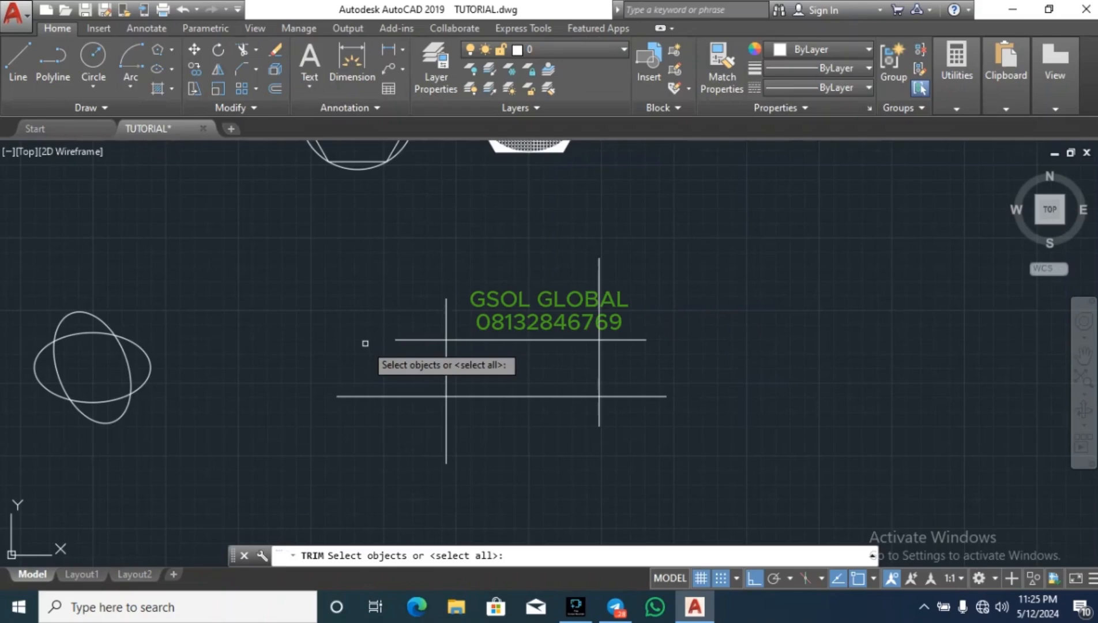
right_click(293, 620)
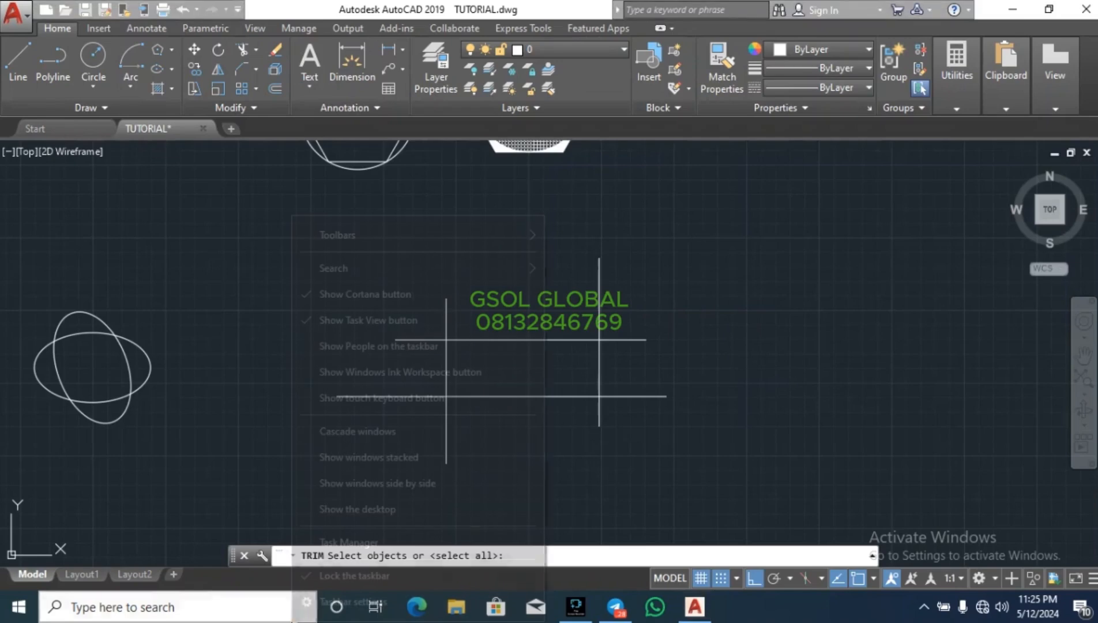
click(680, 387)
key(Return)
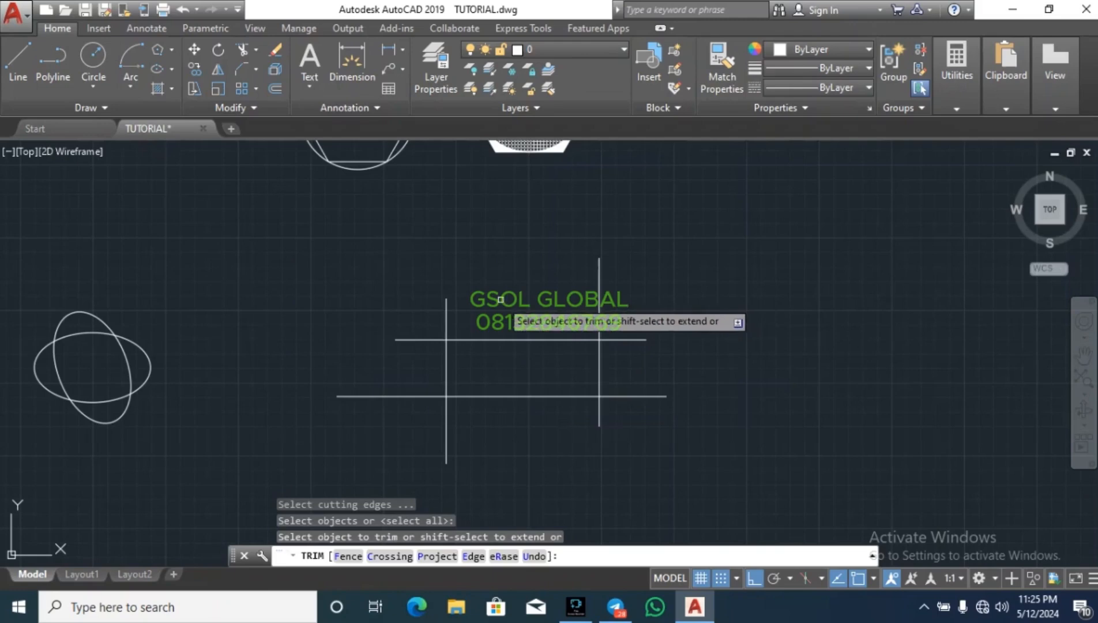
scroll(431, 345, up, 4)
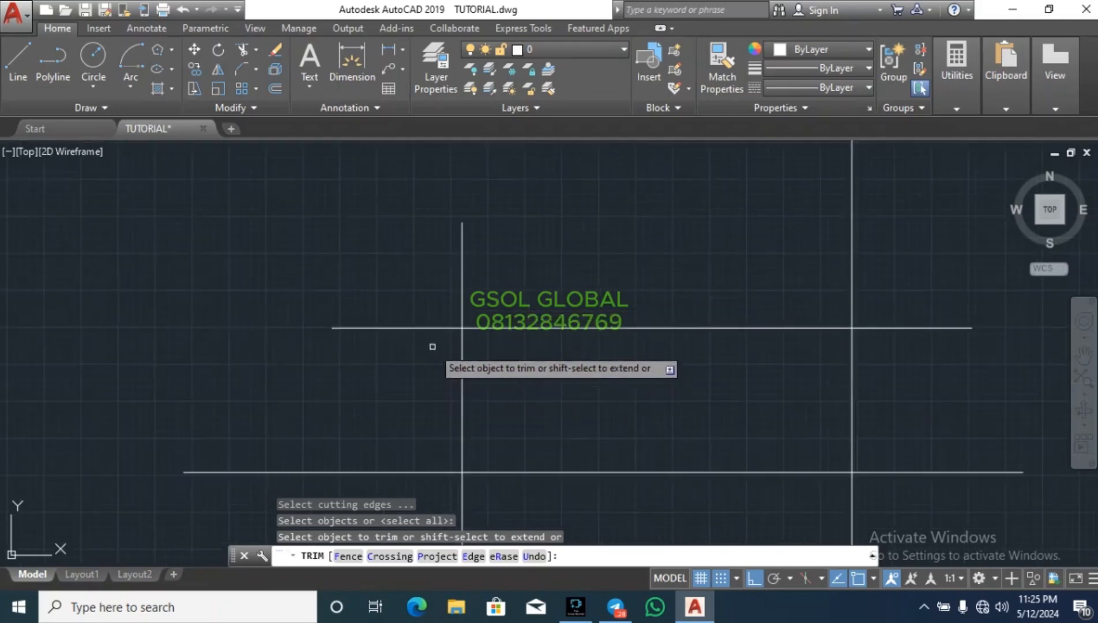
click(462, 287)
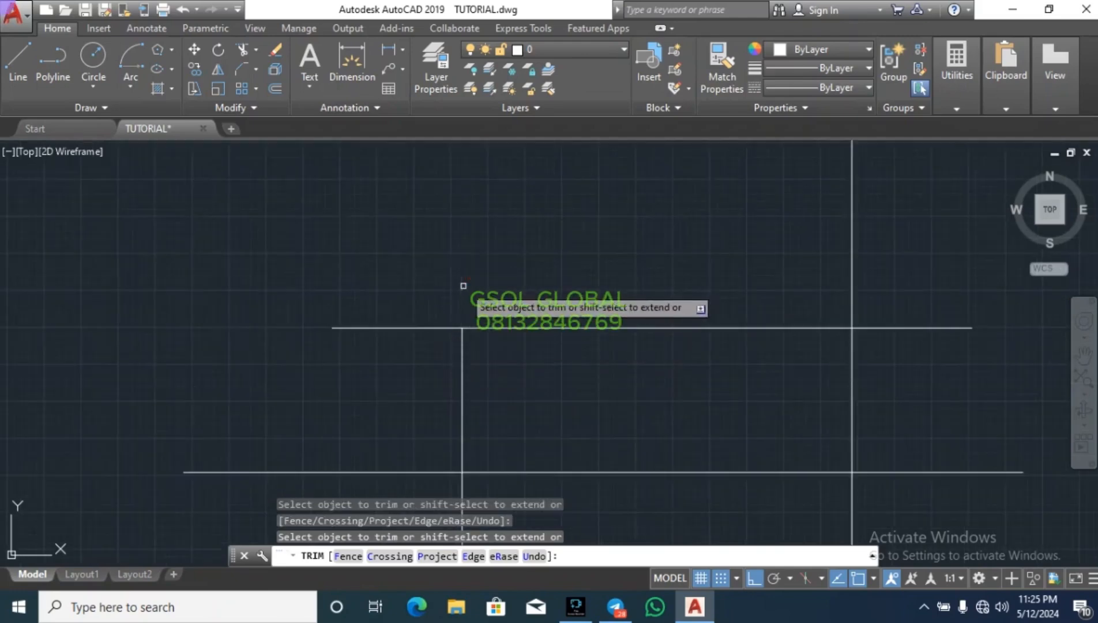
Step: Trim off both horizontal lines' overhangs beyond the left vertical line, and the vertical line ends below the lower horizontal line
click(440, 327)
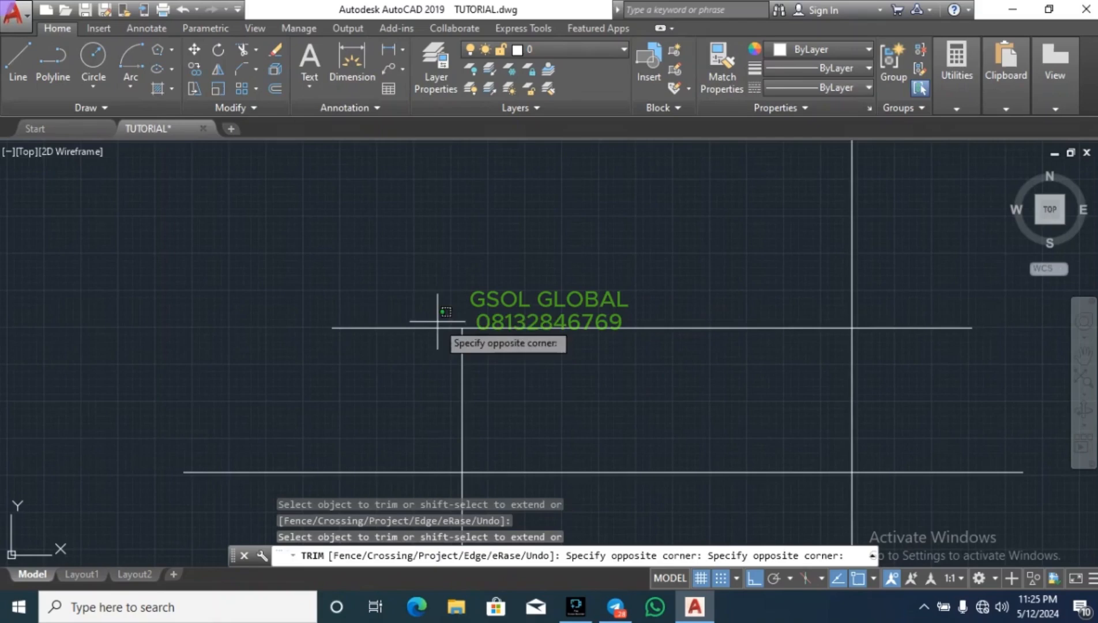
click(405, 313)
scroll(417, 295, down, 4)
click(412, 363)
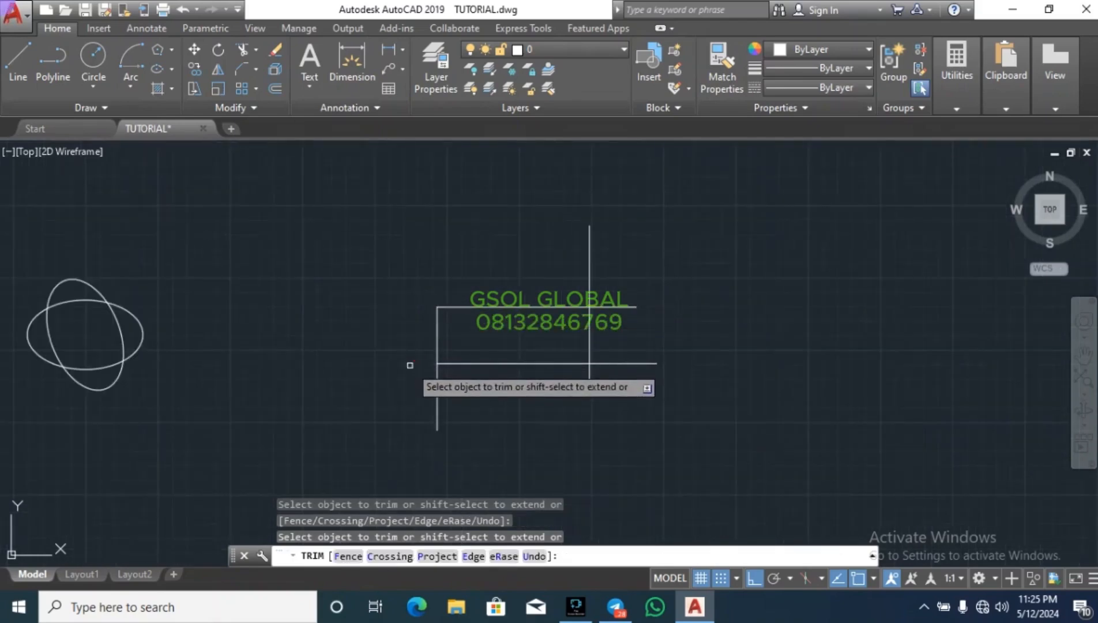
click(436, 393)
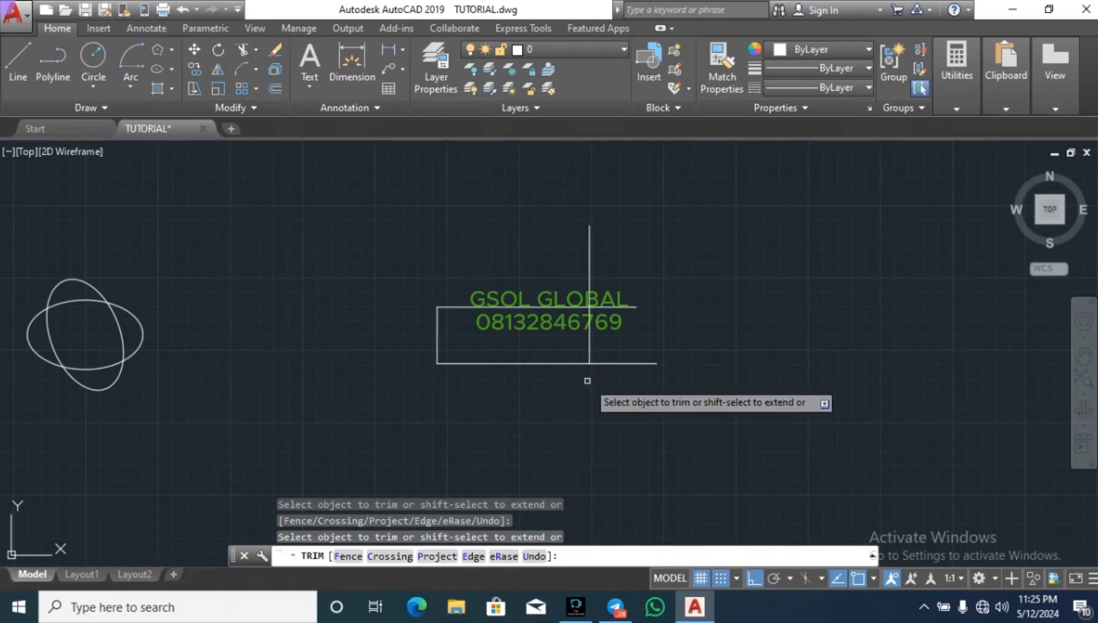
Step: Trim off both horizontal lines' right overhangs and the right vertical line's part above the upper horizontal line, and end Trim
click(617, 363)
click(601, 307)
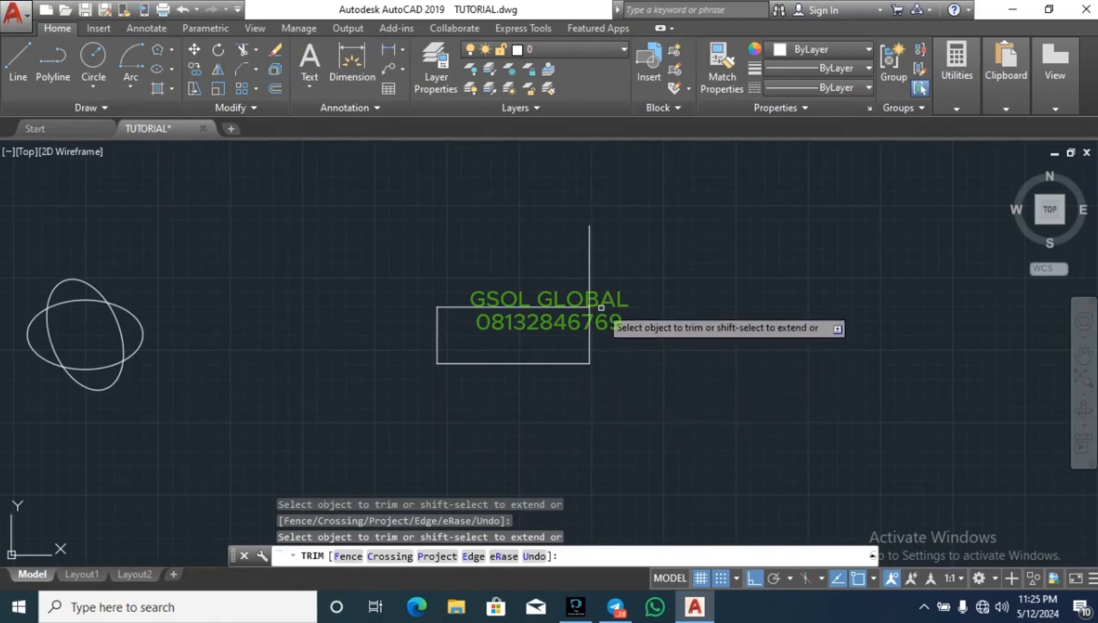
click(589, 296)
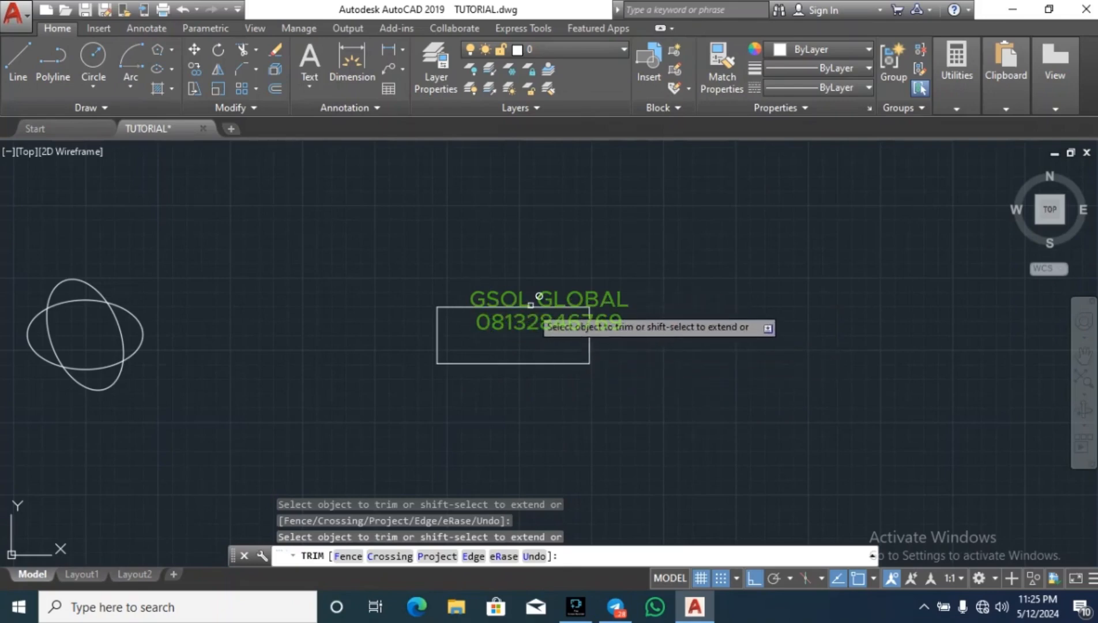
scroll(530, 304, up, 6)
scroll(479, 340, down, 4)
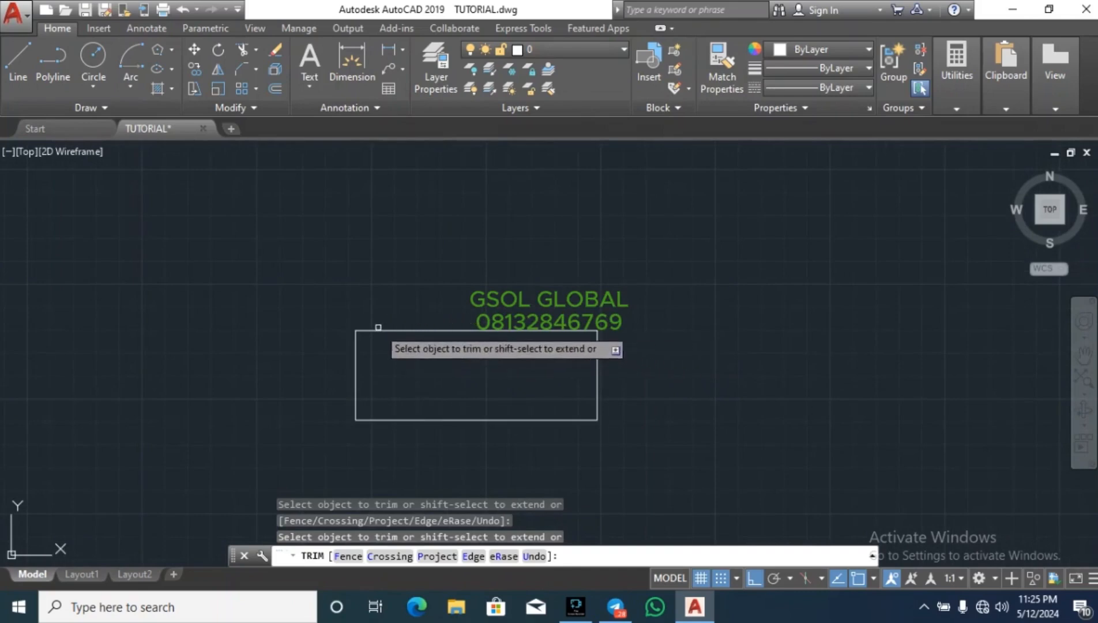
key(Escape)
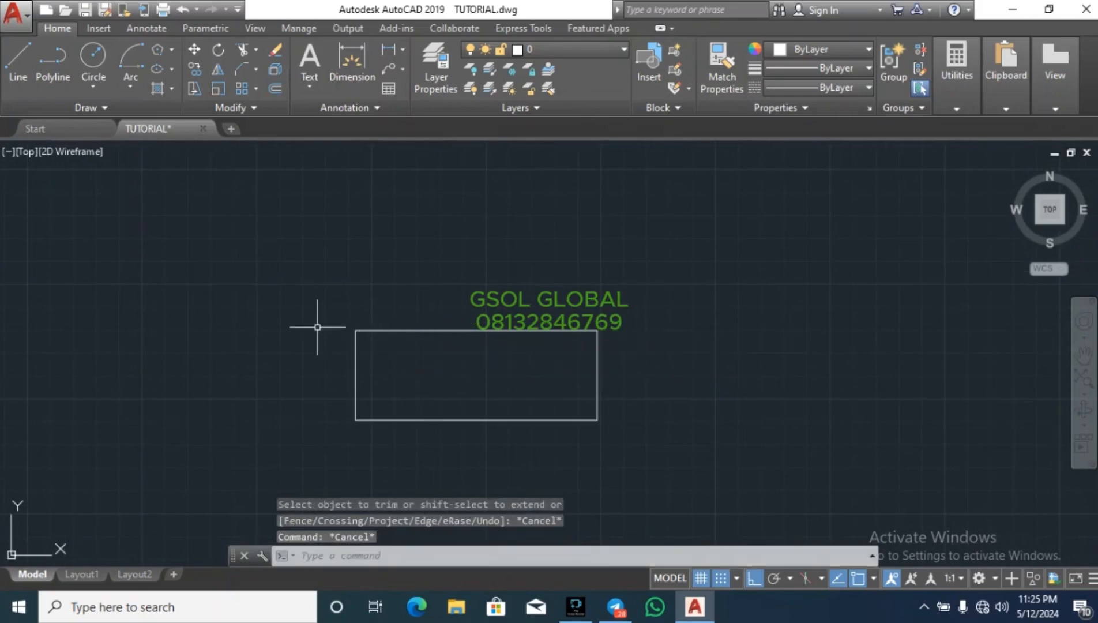
scroll(317, 327, up, 5)
click(600, 364)
click(531, 283)
scroll(292, 285, down, 5)
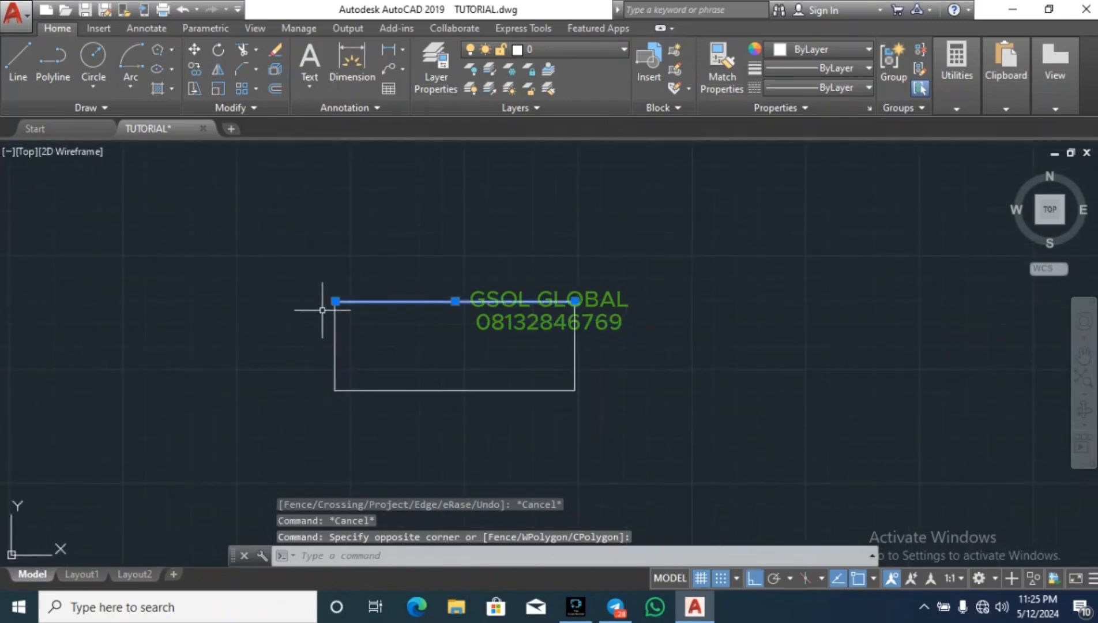
key(Escape)
Step: Stretch the left end of the rectangle's top line about 3300 units to the left, past the corner
scroll(332, 306, up, 5)
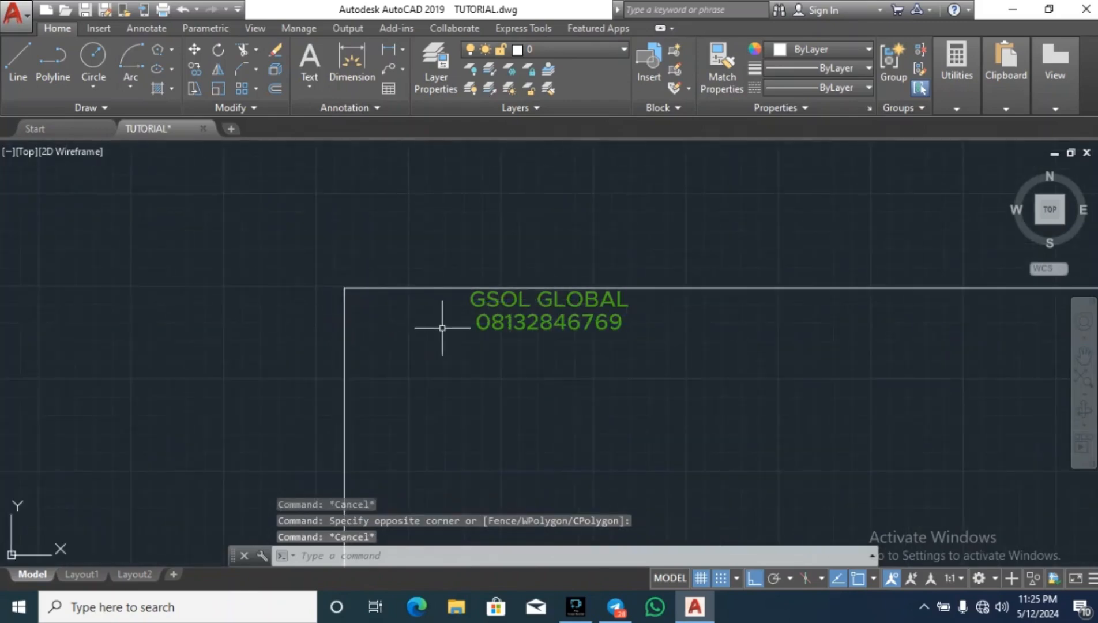
click(442, 319)
click(367, 237)
click(344, 287)
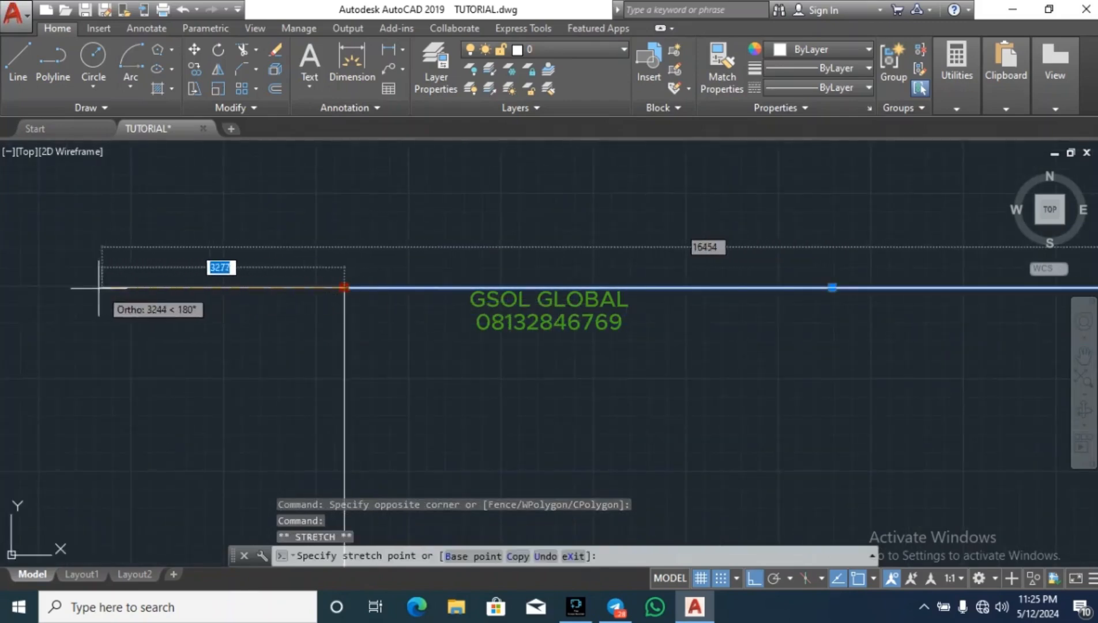
key(Escape)
key(Escape)
scroll(474, 331, down, 4)
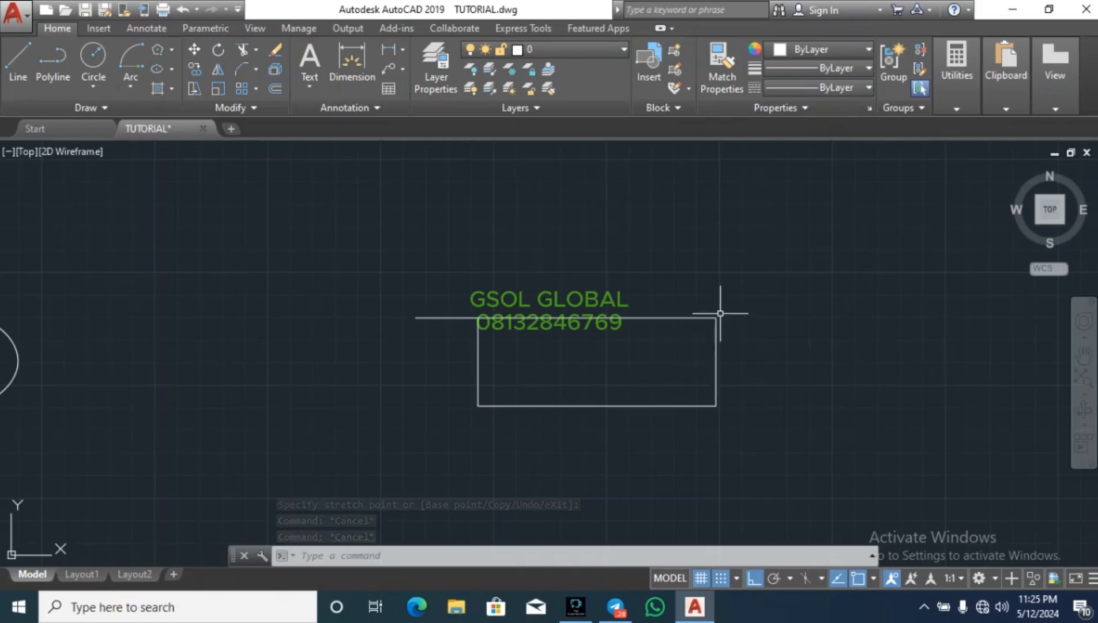
Step: Trim off the top line's overhang beyond the left vertical line, using all objects as cutting edges, and end Trim
text(tr)
key(Return)
key(Return)
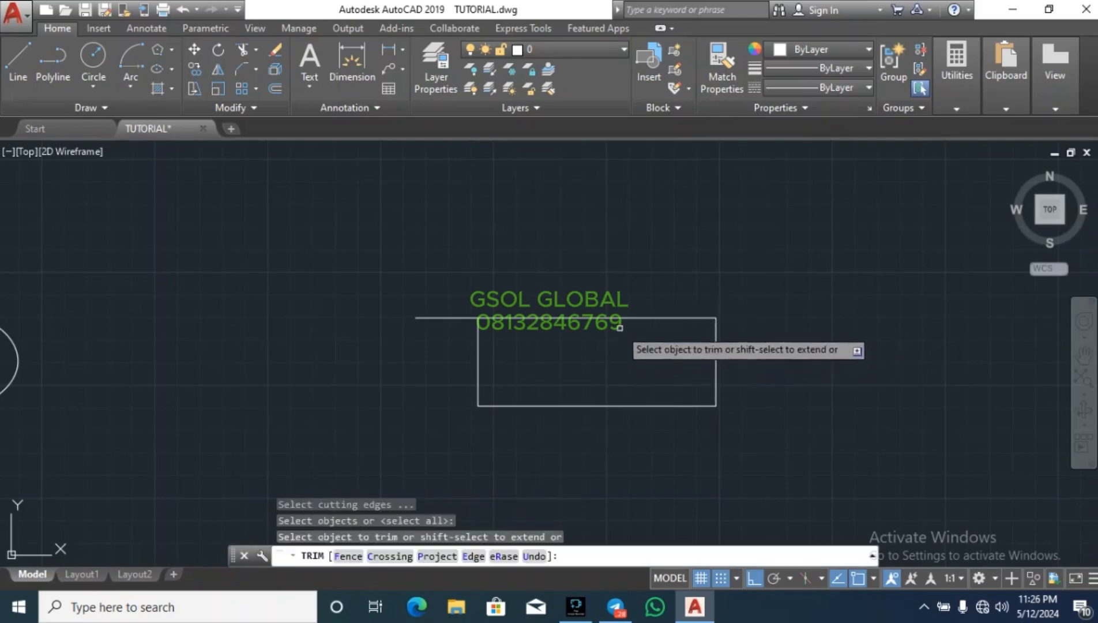
click(447, 317)
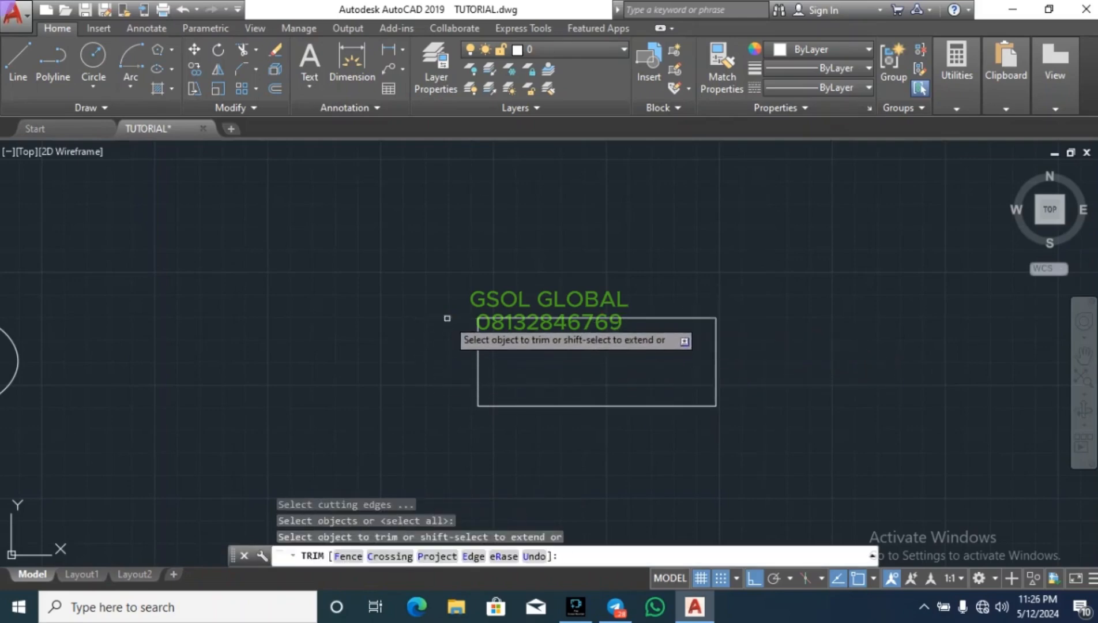
key(Escape)
key(Escape)
key(Escape)
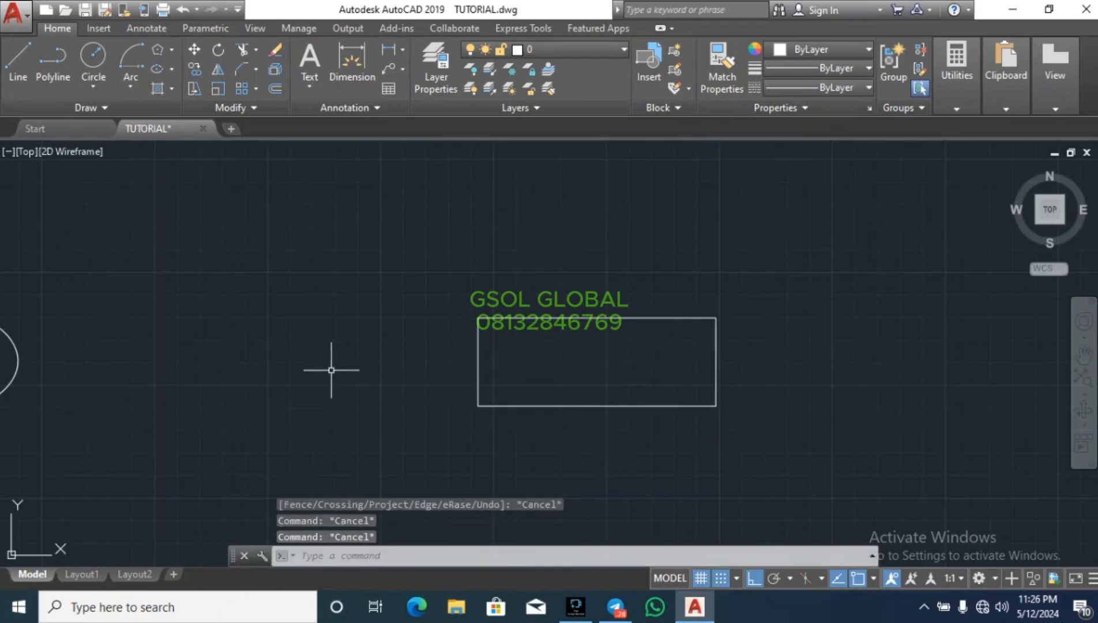
key(Escape)
scroll(302, 262, down, 2)
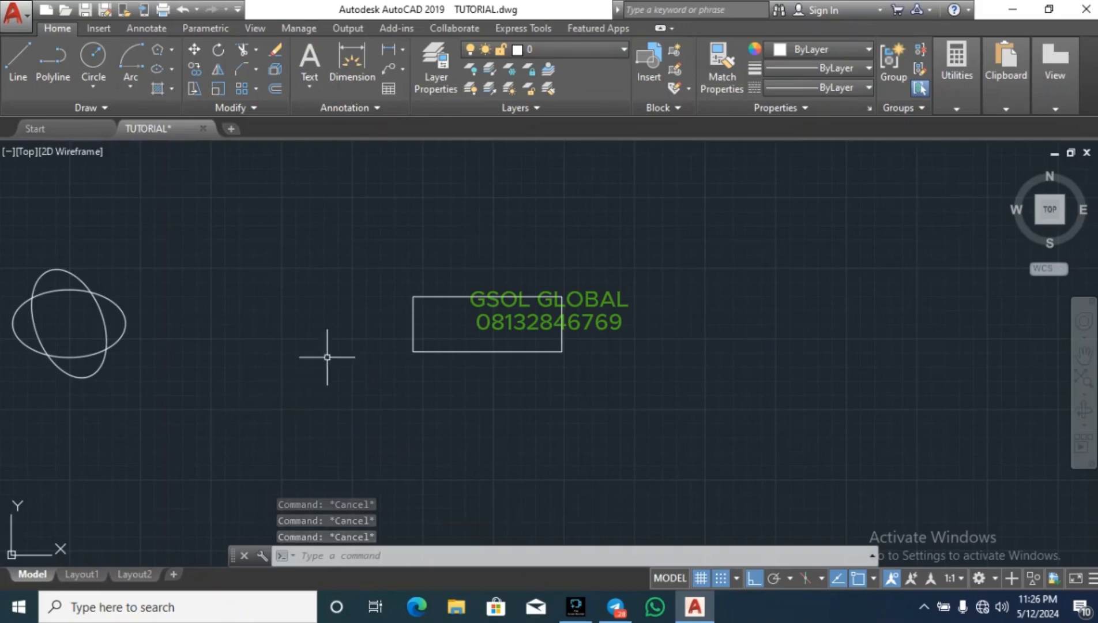
click(257, 52)
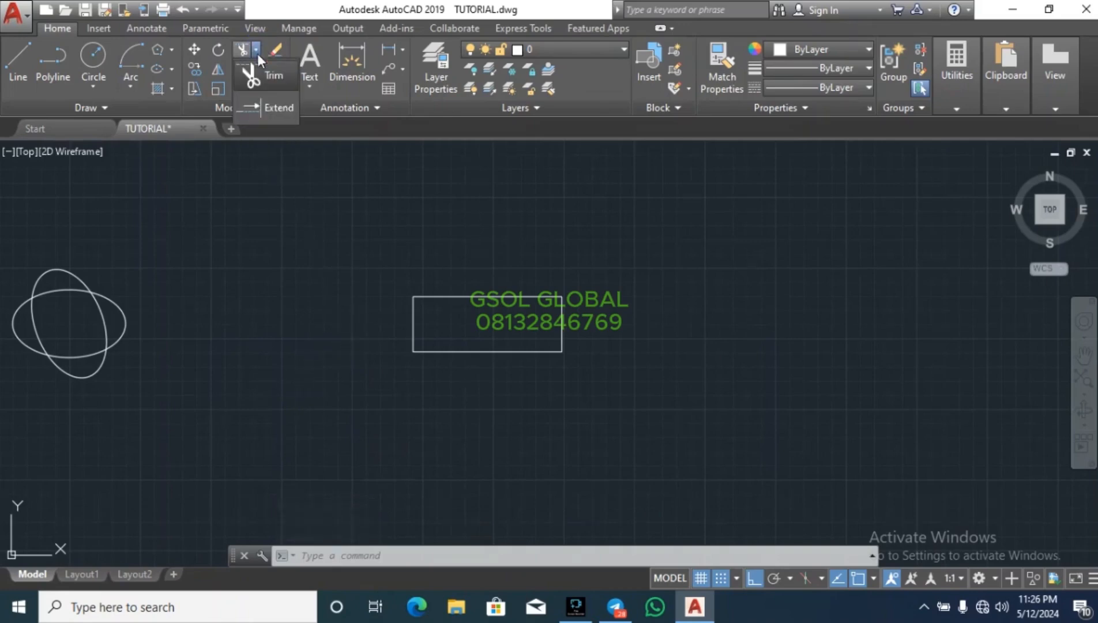
click(262, 110)
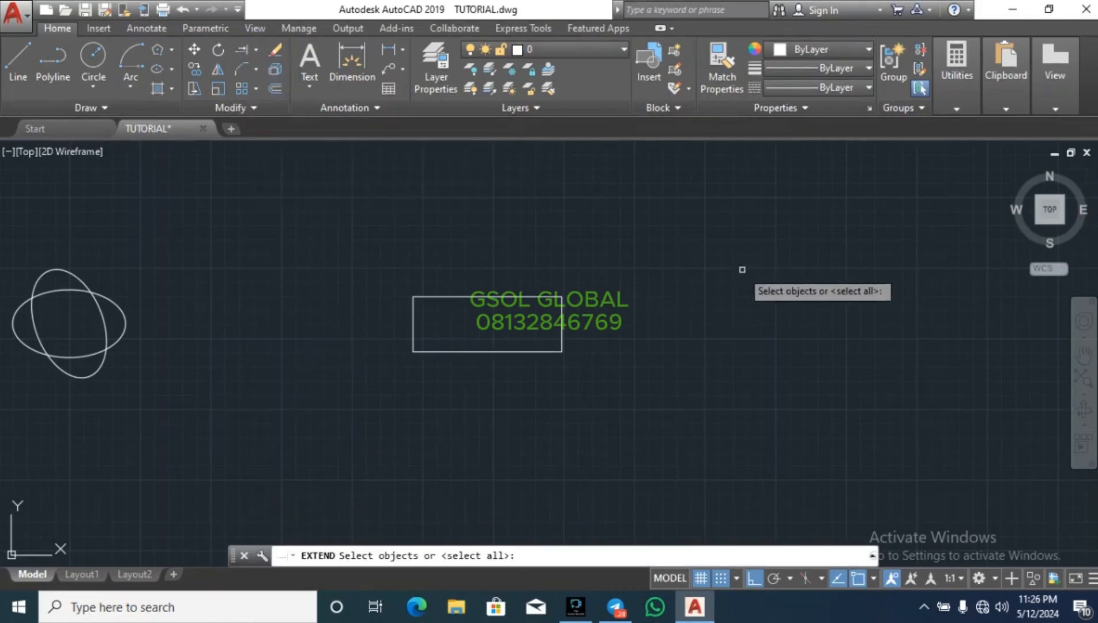
key(Escape)
Step: Draw a vertical line about 31000 units long in the empty area to the right of the trimmed rectangle
scroll(303, 290, down, 5)
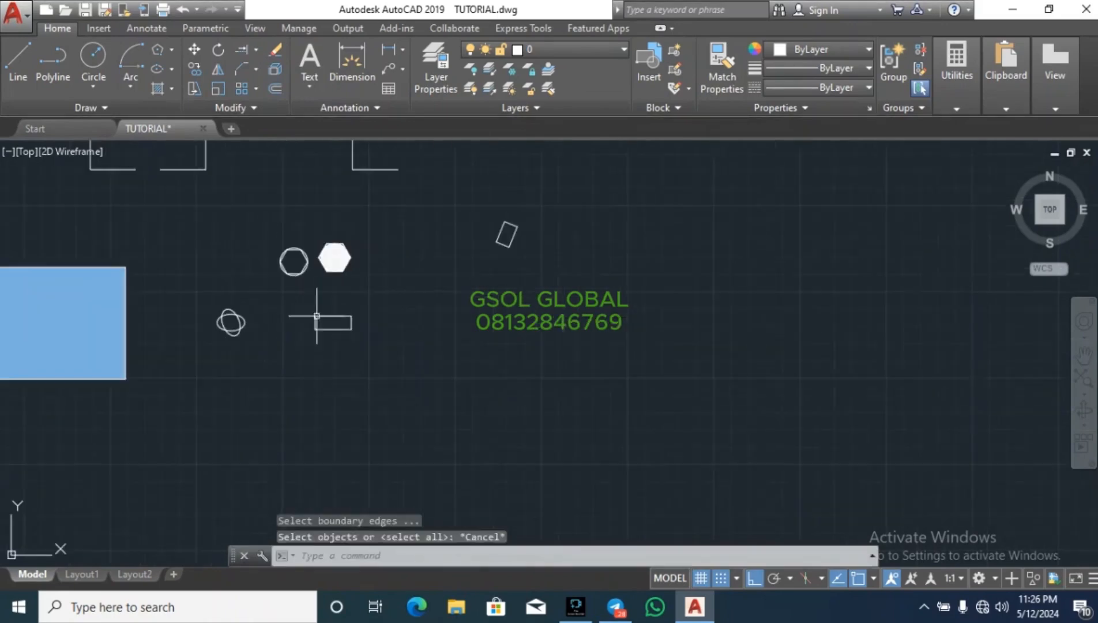
scroll(318, 314, up, 4)
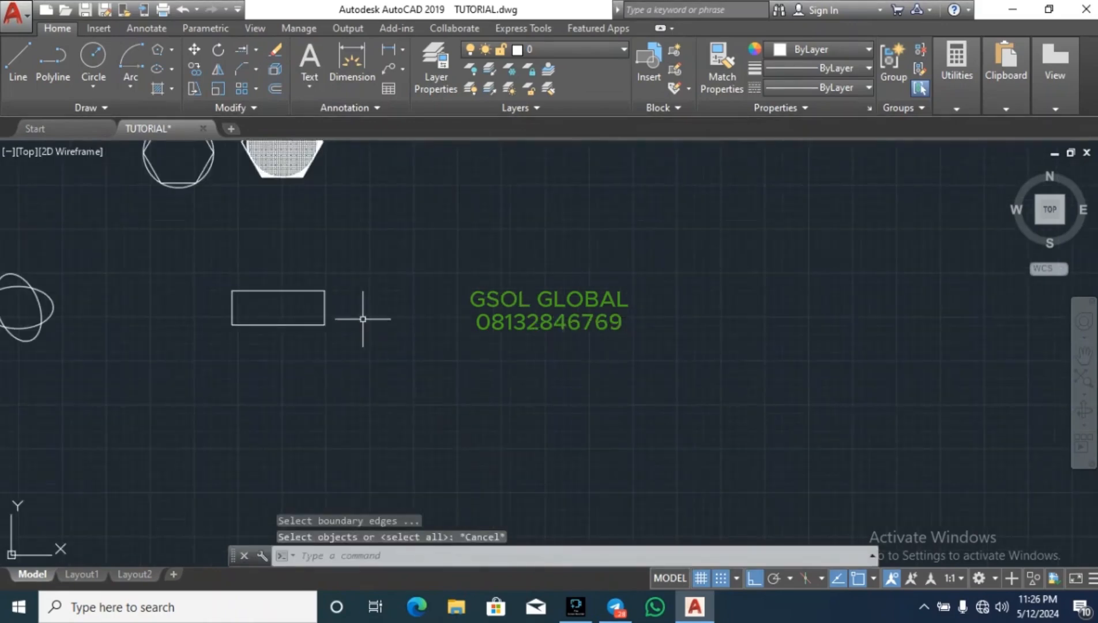
text(l)
key(Return)
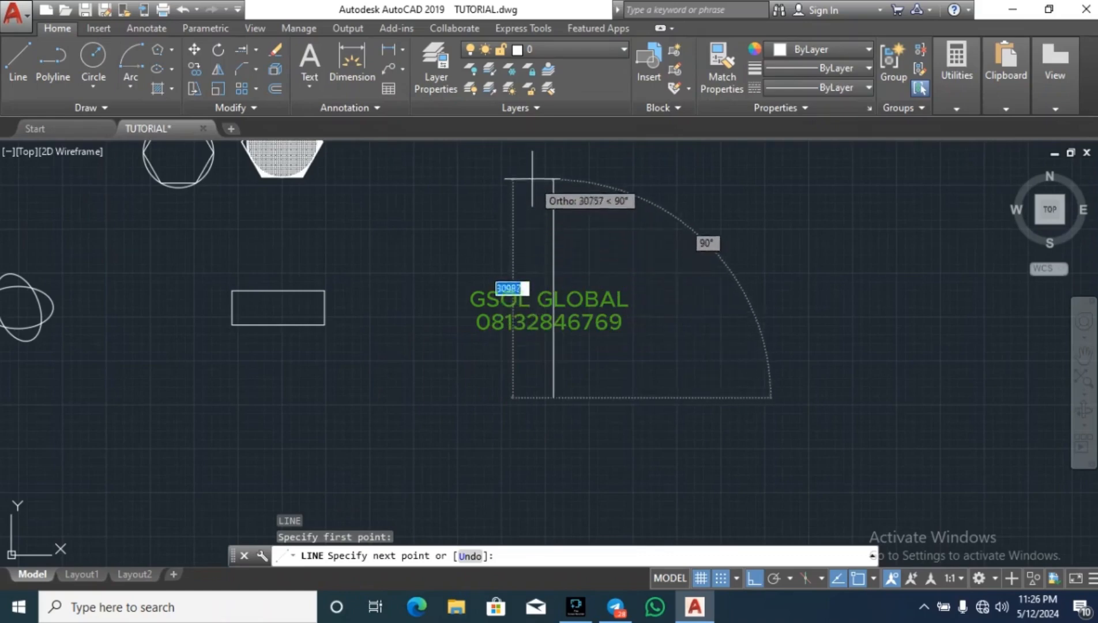
click(522, 174)
key(Escape)
Step: Draw two horizontal lines, one below the other, to the left of the vertical line, ending just short of it
key(Return)
click(358, 210)
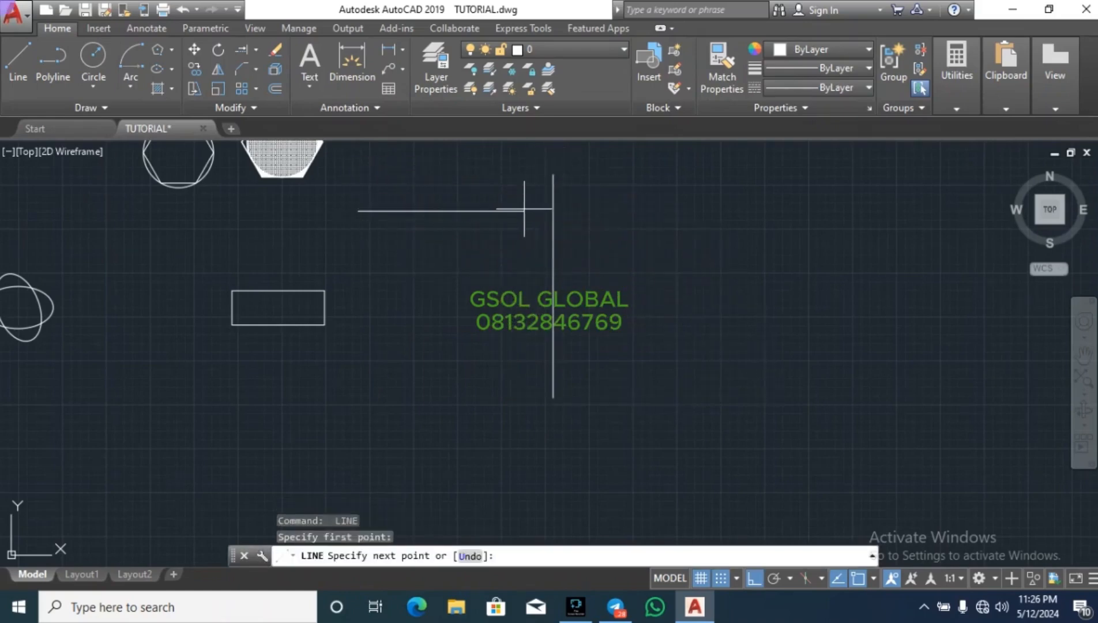
key(Escape)
key(Return)
click(360, 251)
click(522, 248)
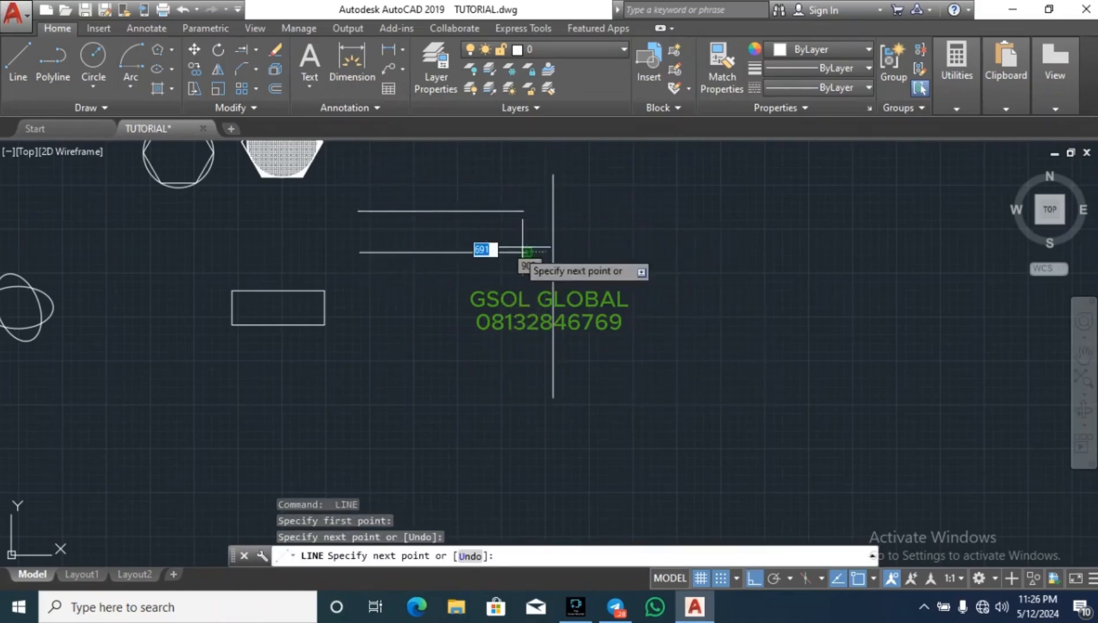
key(Escape)
Step: Draw three more horizontal lines at similar spacing below the first two, also ending short of the vertical line
key(Return)
click(354, 251)
click(526, 252)
key(Escape)
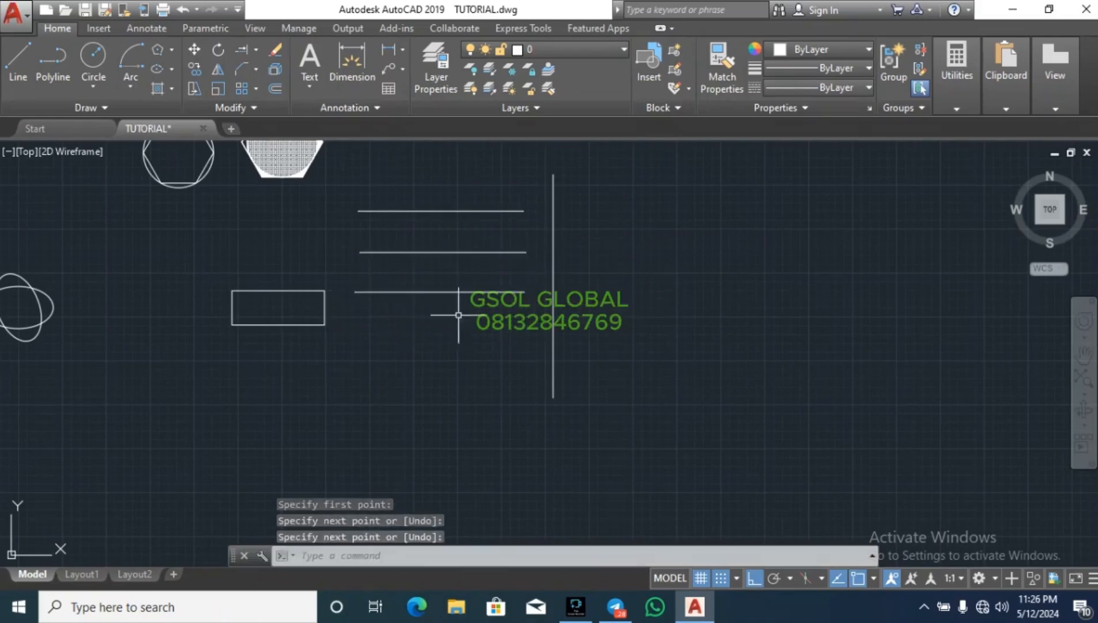
key(Return)
click(357, 292)
click(527, 311)
key(Escape)
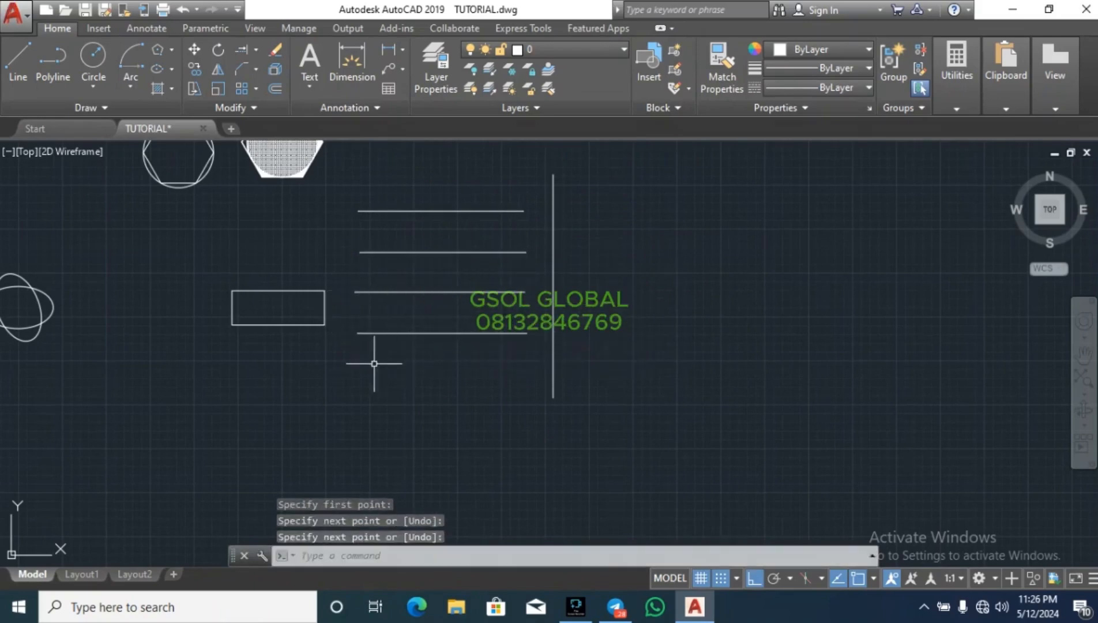
key(Return)
click(356, 332)
click(523, 363)
key(Escape)
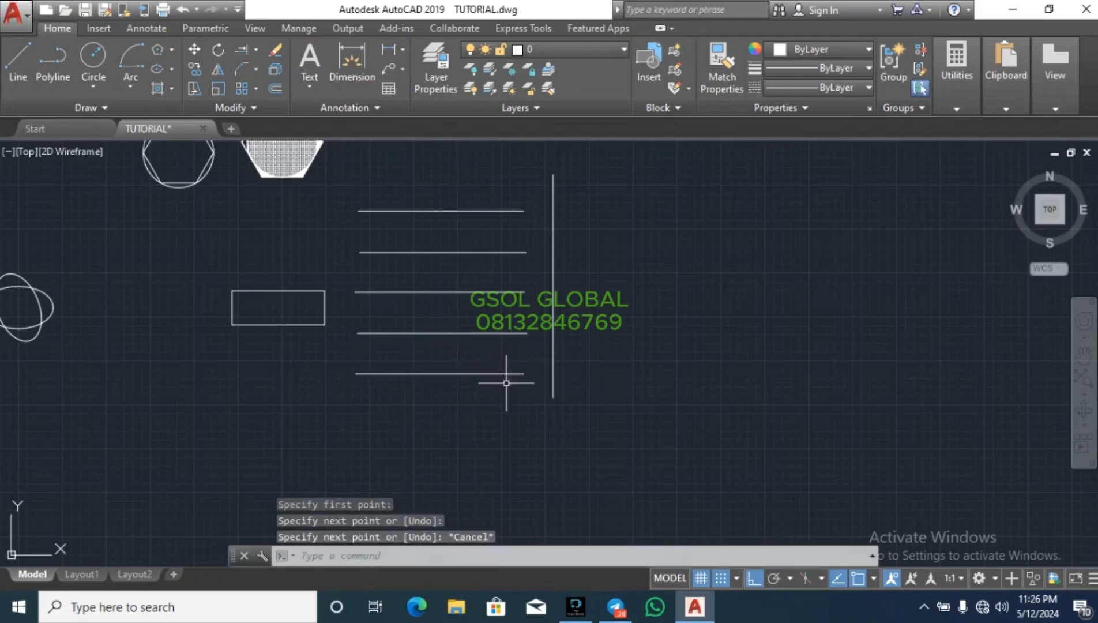
key(Escape)
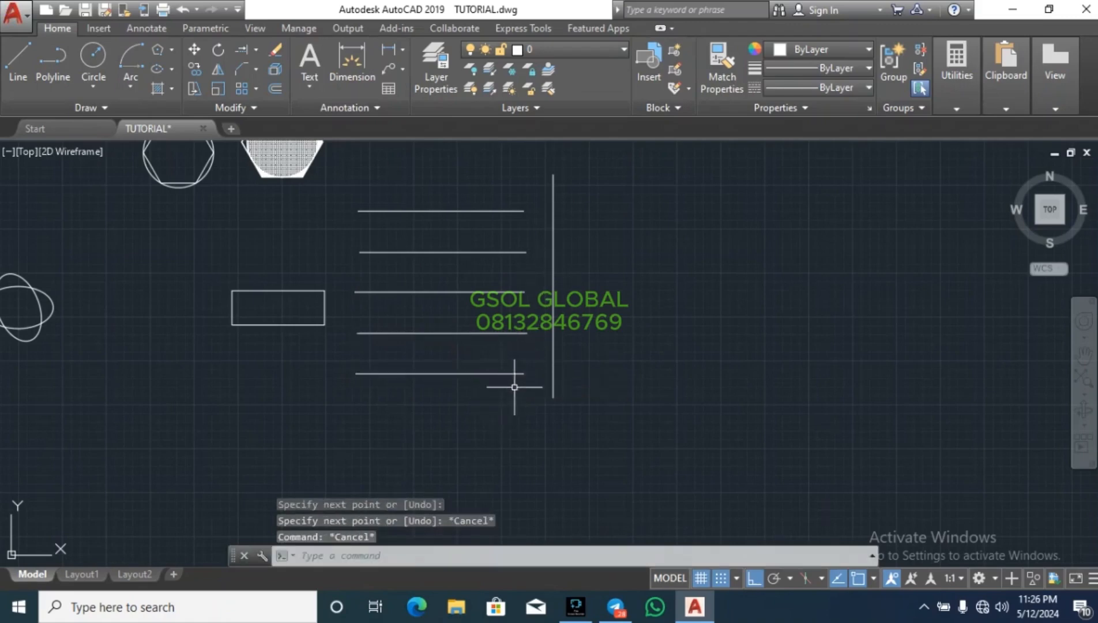
click(540, 383)
key(Escape)
click(571, 284)
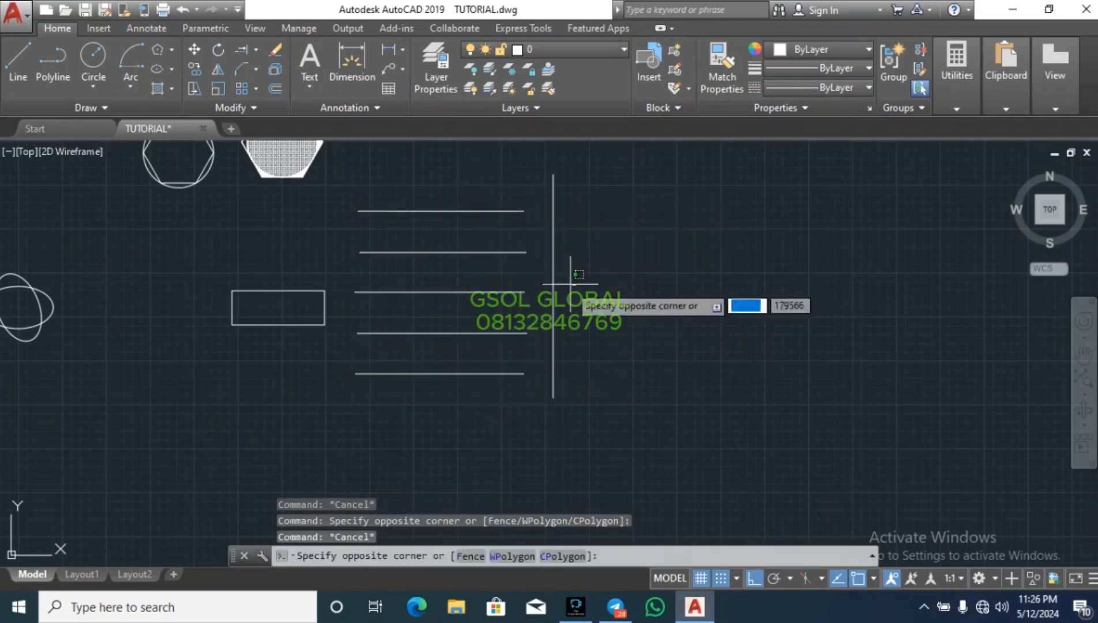
click(536, 218)
key(Escape)
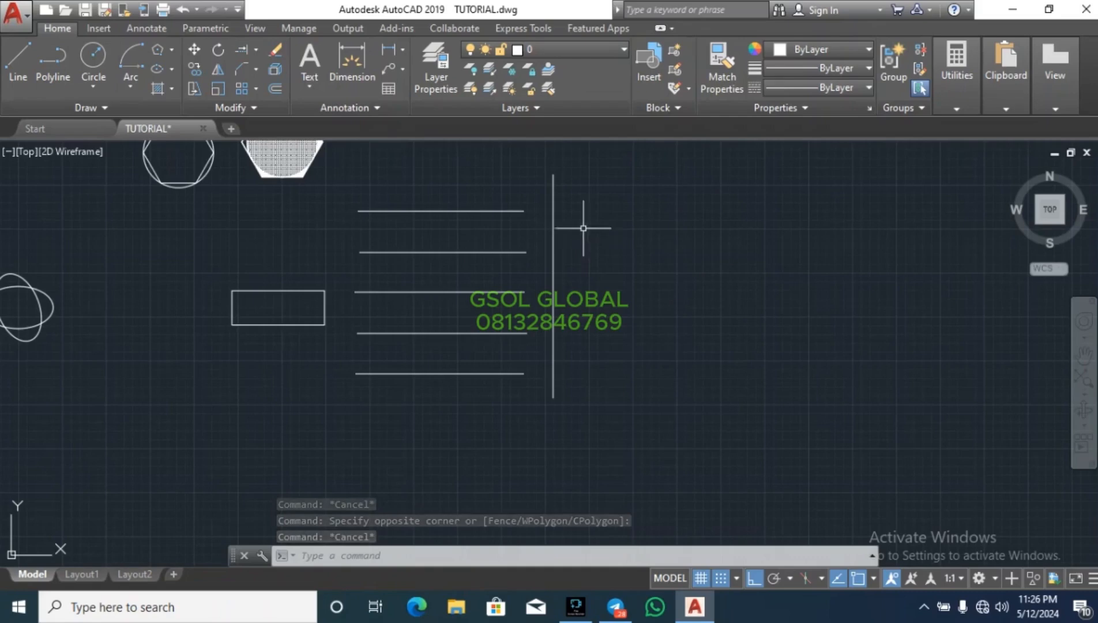
Step: Extend all five horizontal lines to the vertical line, using it as the boundary edge, and end Extend
click(585, 210)
click(547, 173)
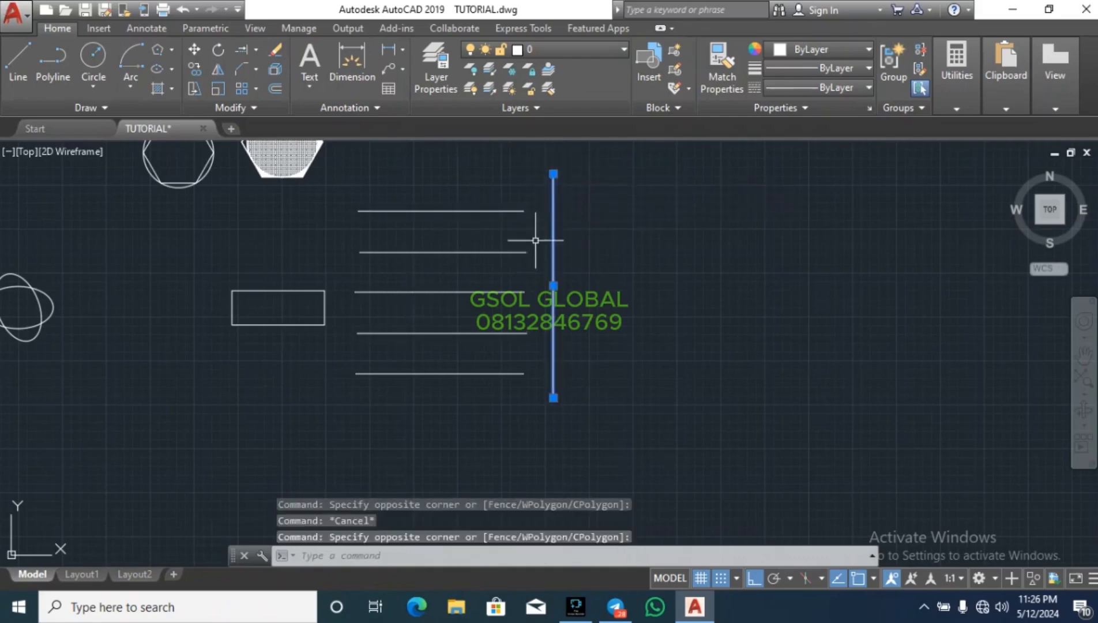
click(247, 46)
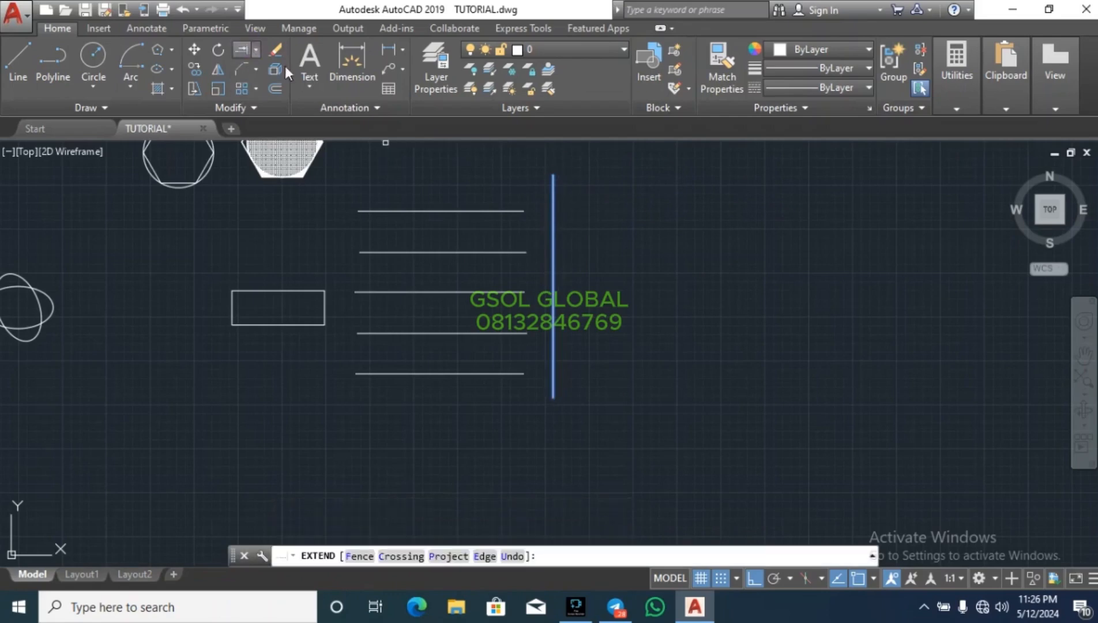
click(517, 211)
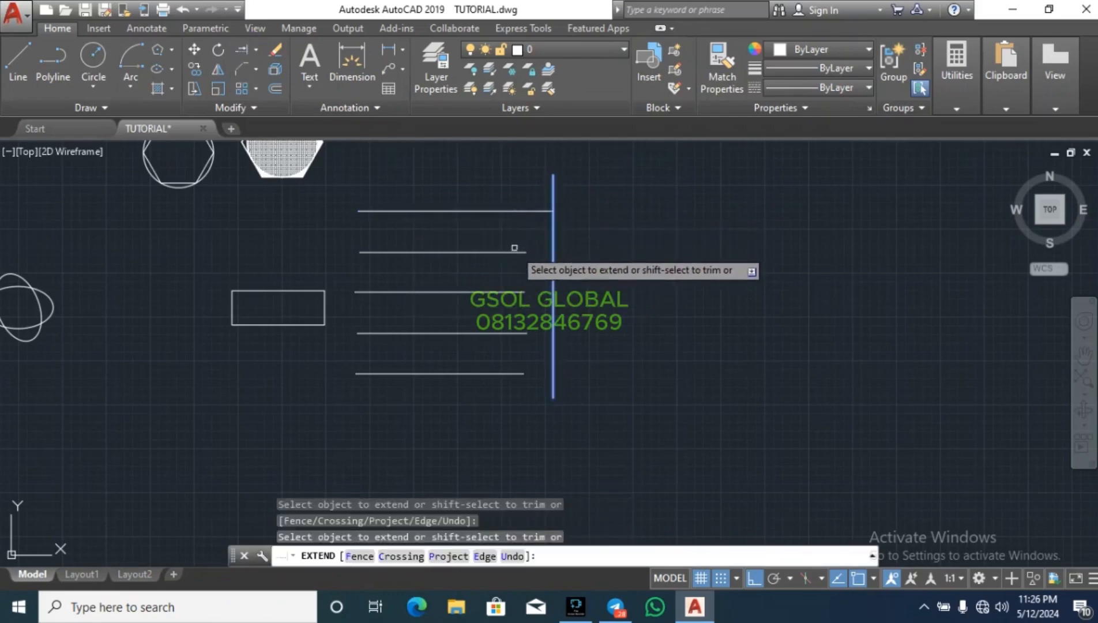
click(515, 252)
click(512, 292)
click(511, 332)
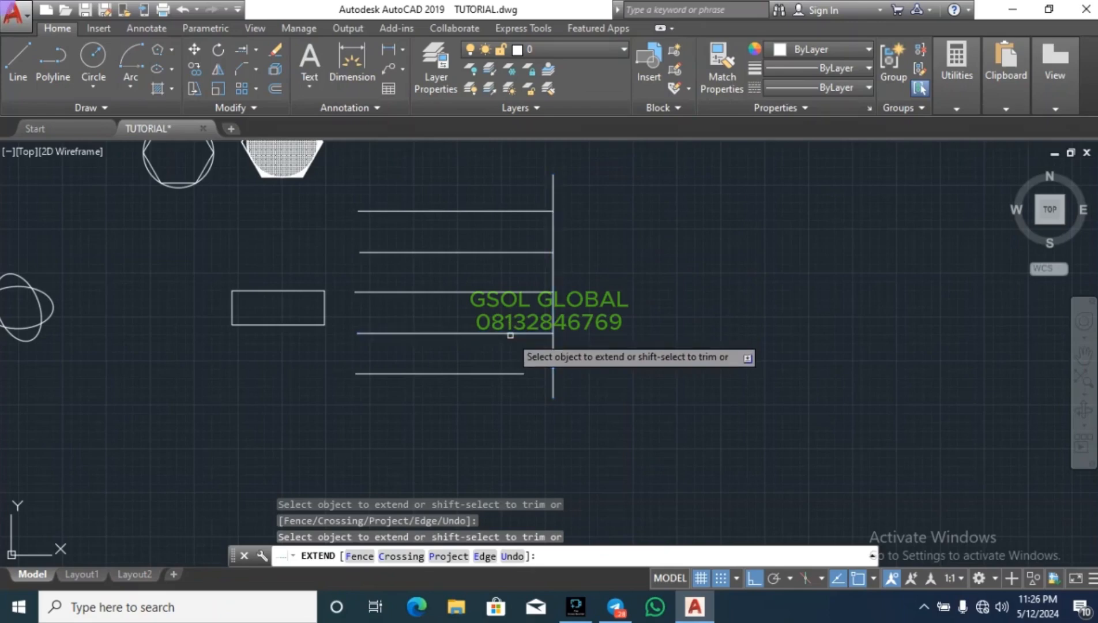
click(510, 373)
key(Escape)
key(Escape)
key(Escape)
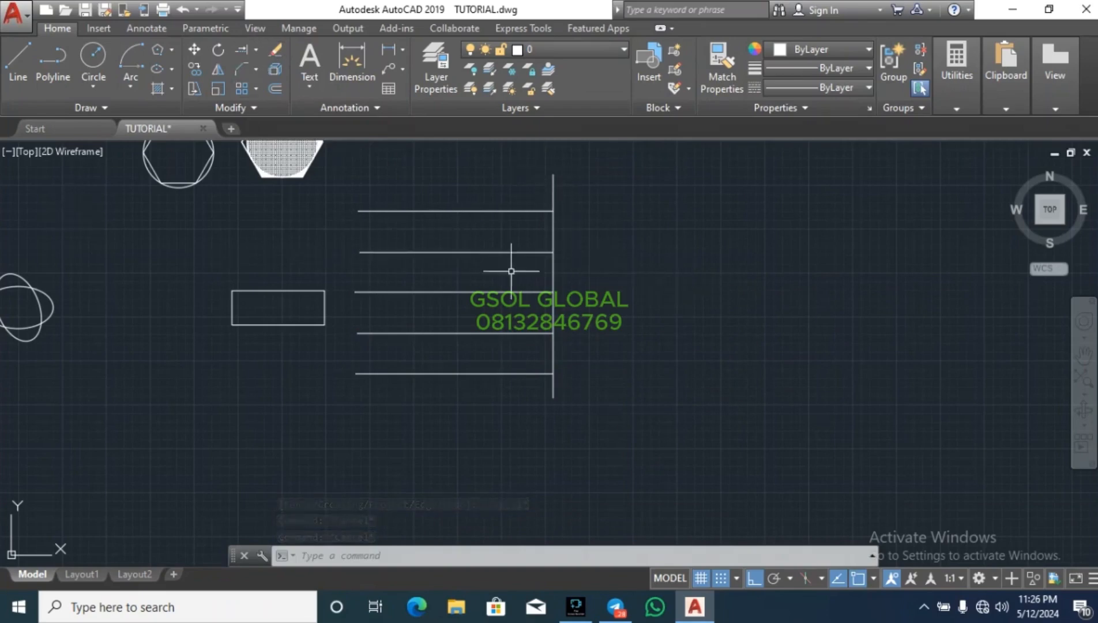
text(e)
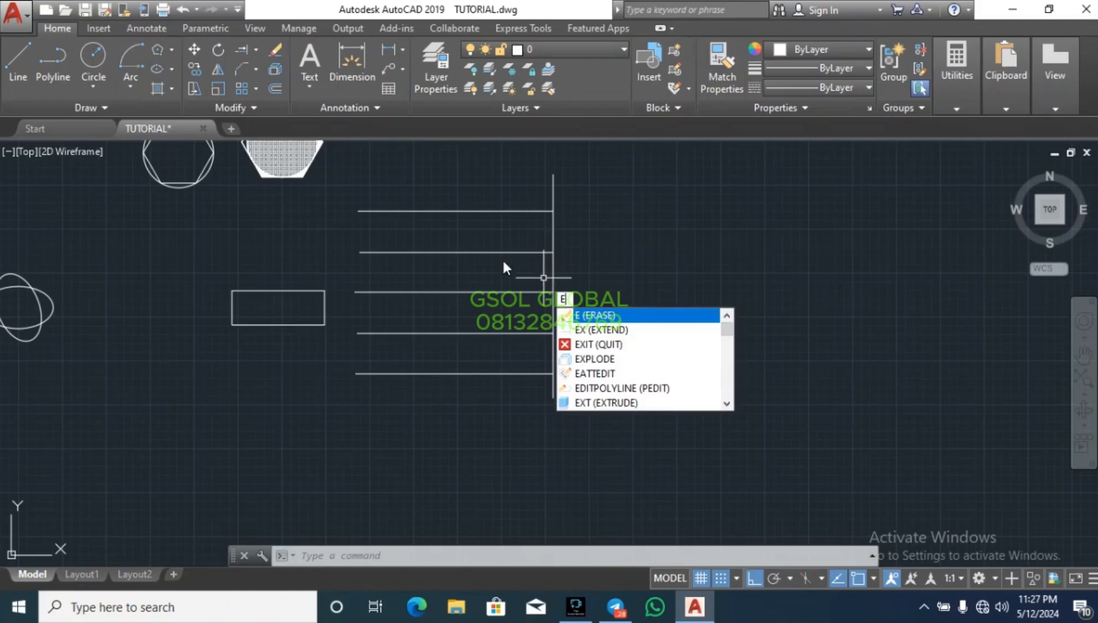
key(Escape)
key(Escape)
Step: Erase the vertical boundary line at the ends of the five horizontal lines
click(658, 216)
click(501, 173)
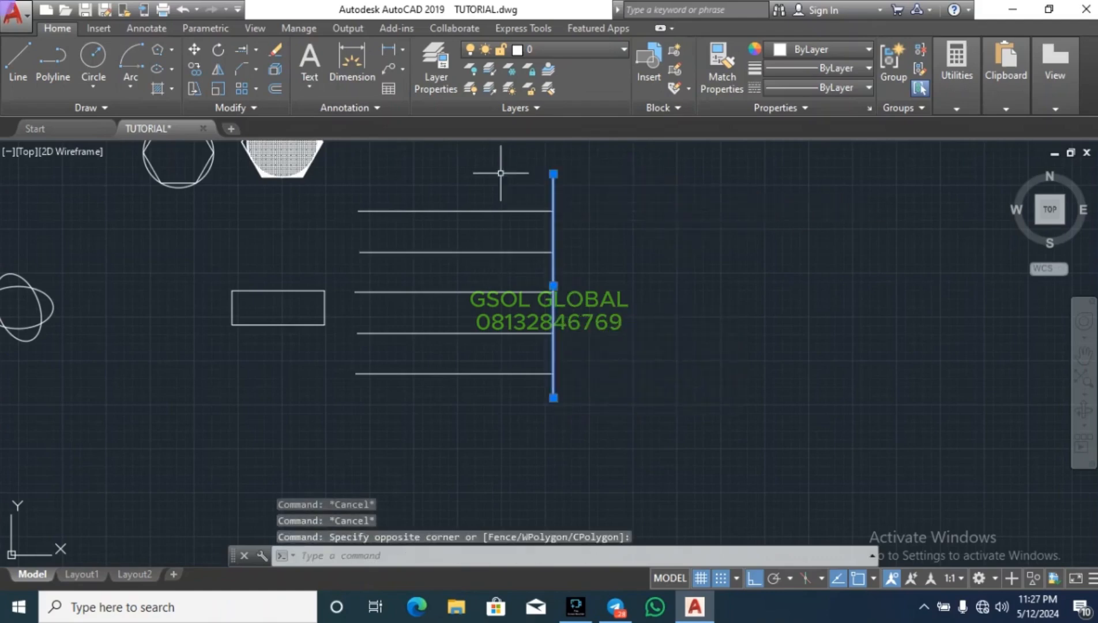
text(e)
key(Return)
Step: Erase the two lowest horizontal lines one after the other
click(581, 414)
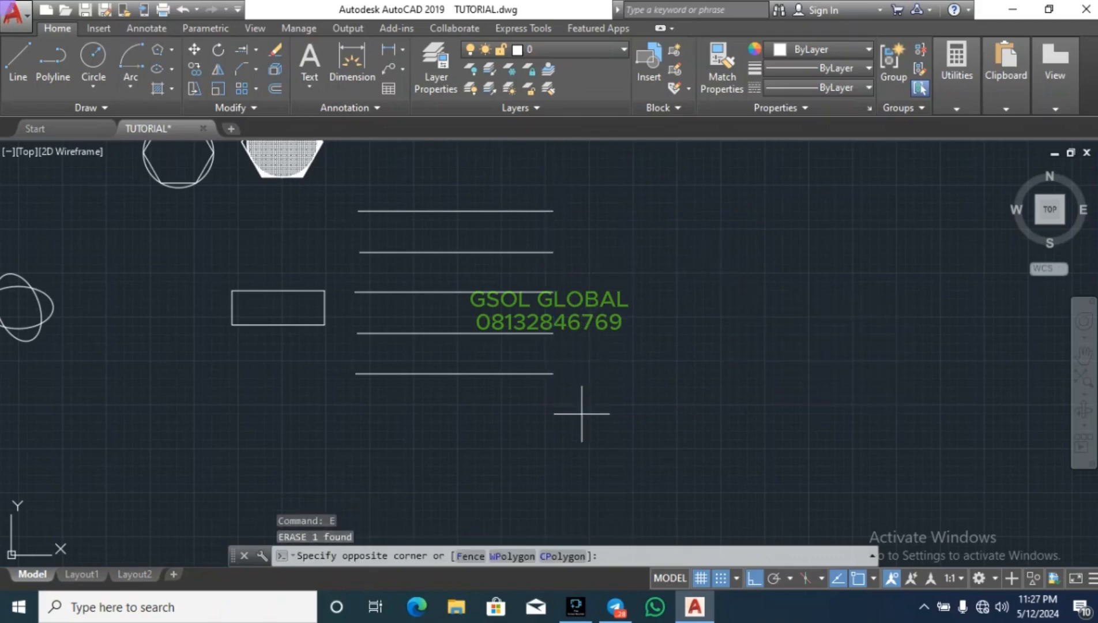
click(541, 349)
key(Return)
click(568, 378)
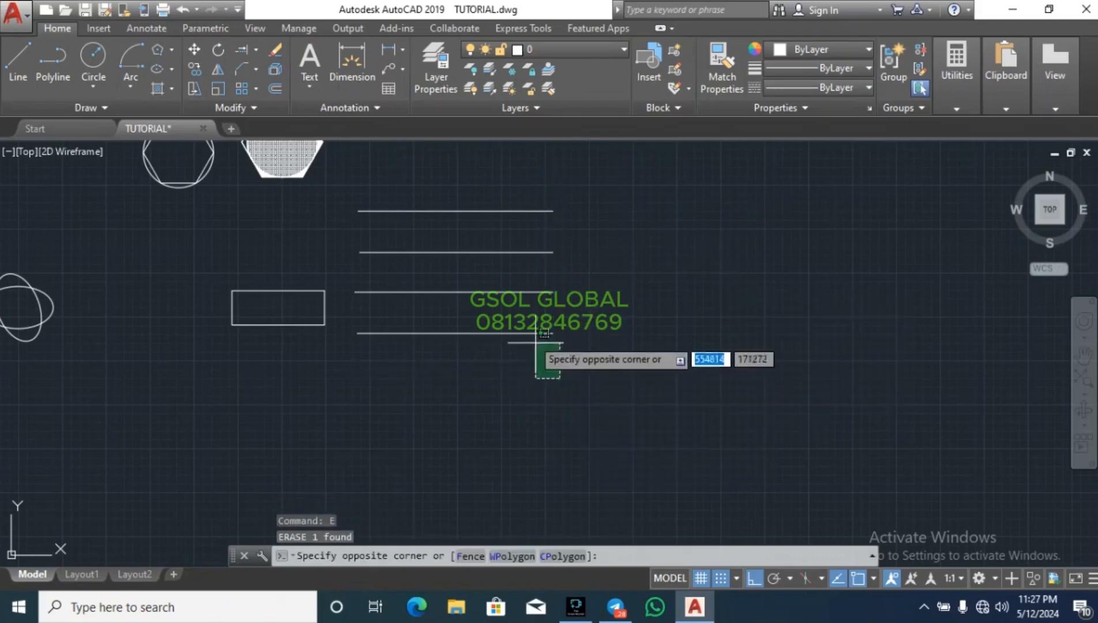
click(369, 315)
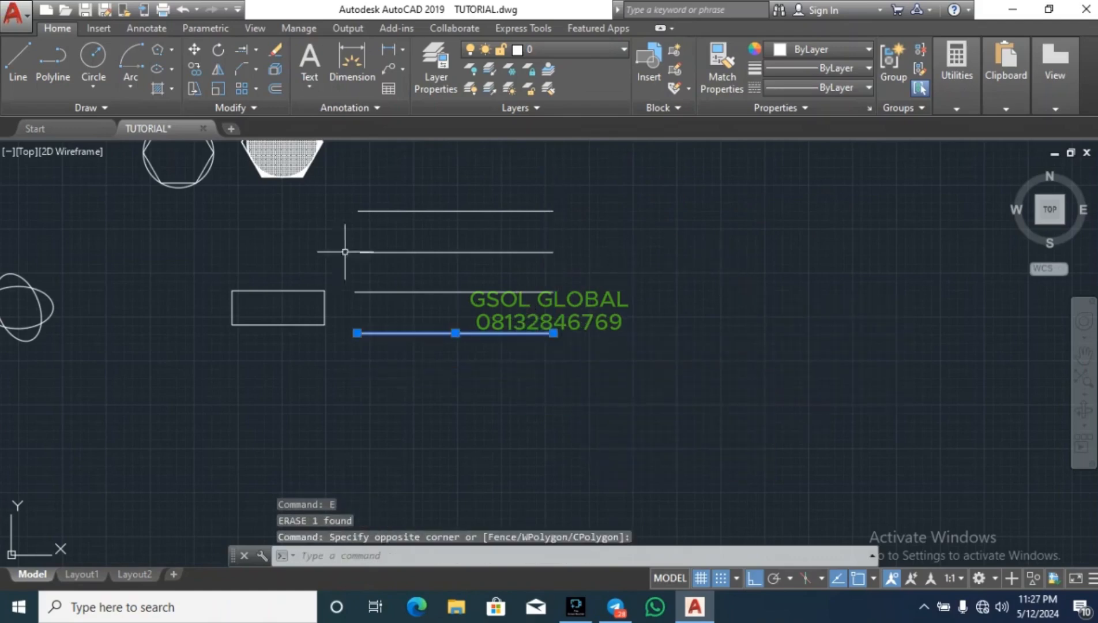
click(275, 49)
Step: Erase the next two horizontal lines from below, keeping only the topmost one
click(629, 372)
click(523, 268)
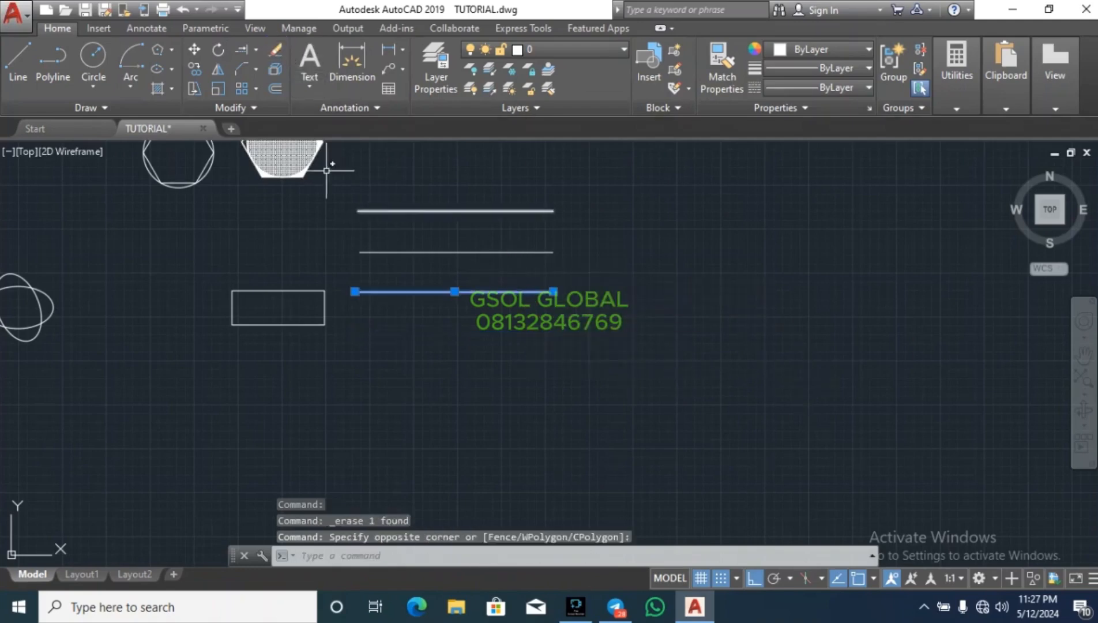
click(276, 49)
key(Escape)
click(611, 346)
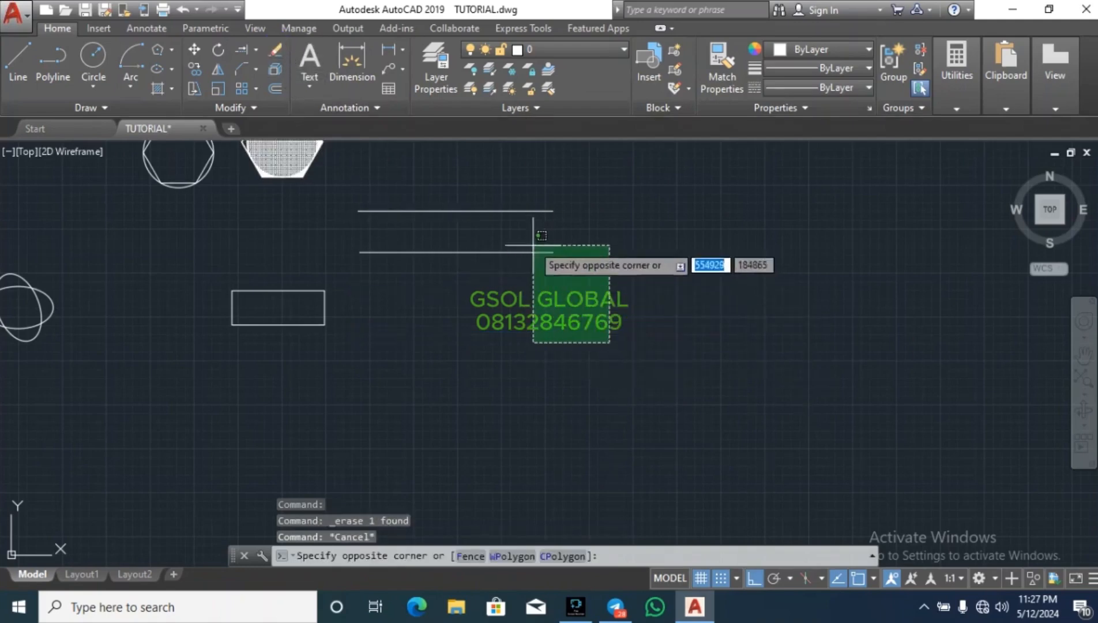
click(531, 237)
click(272, 53)
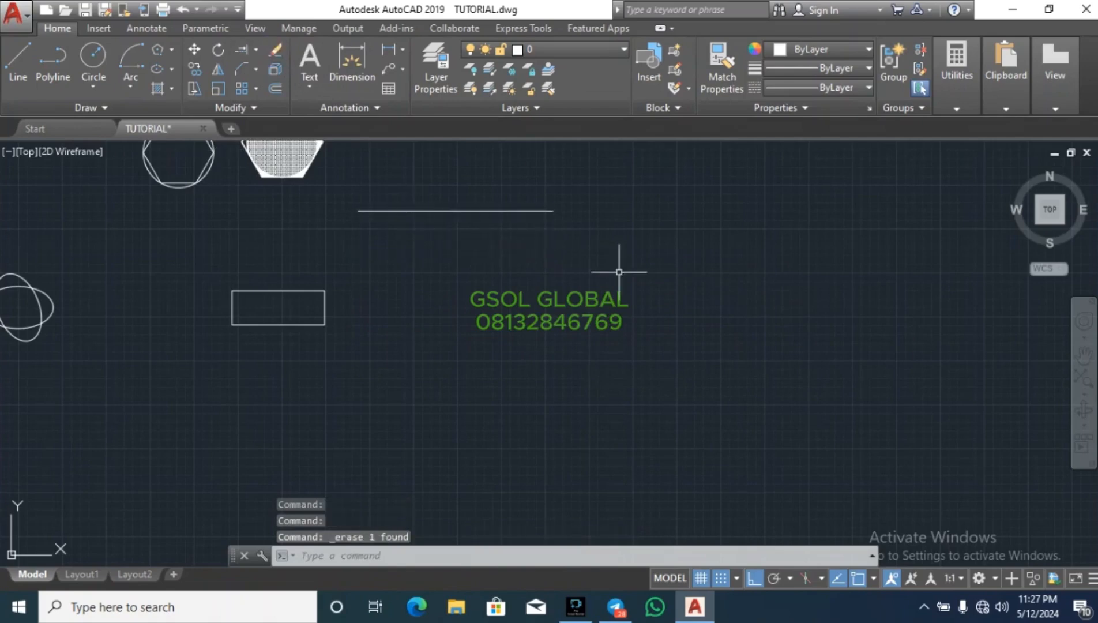
key(Escape)
click(643, 297)
click(490, 187)
key(Escape)
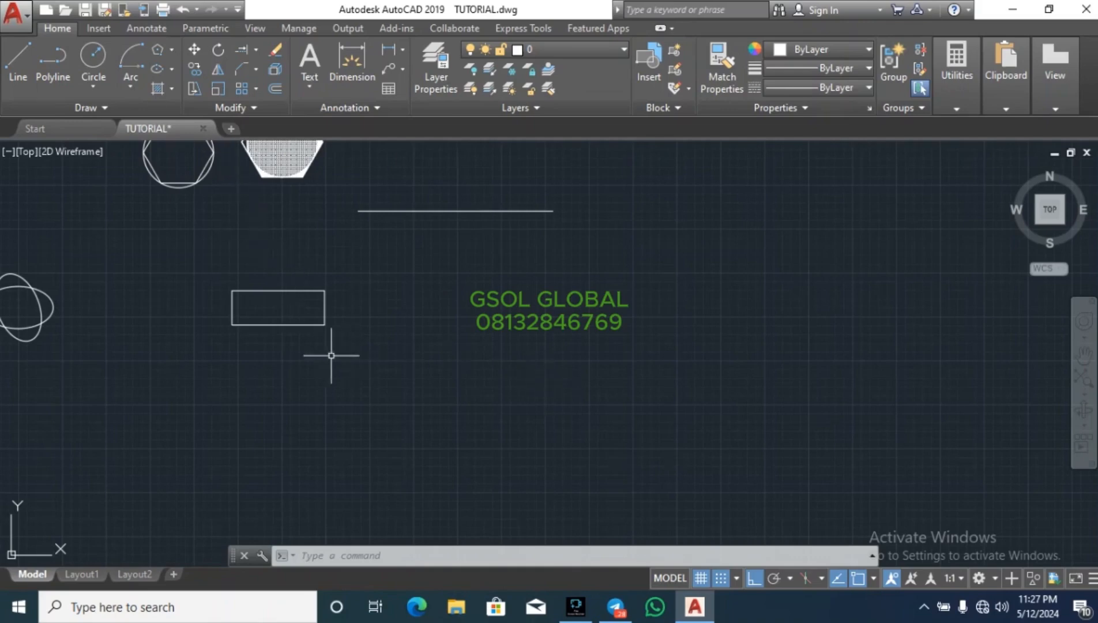
click(191, 372)
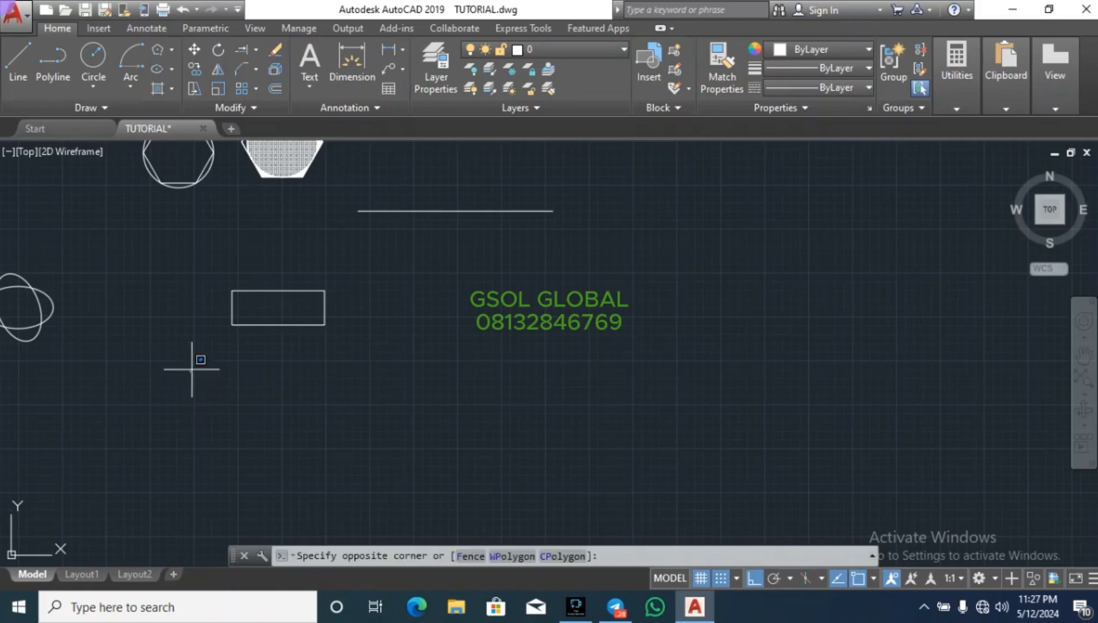
click(380, 263)
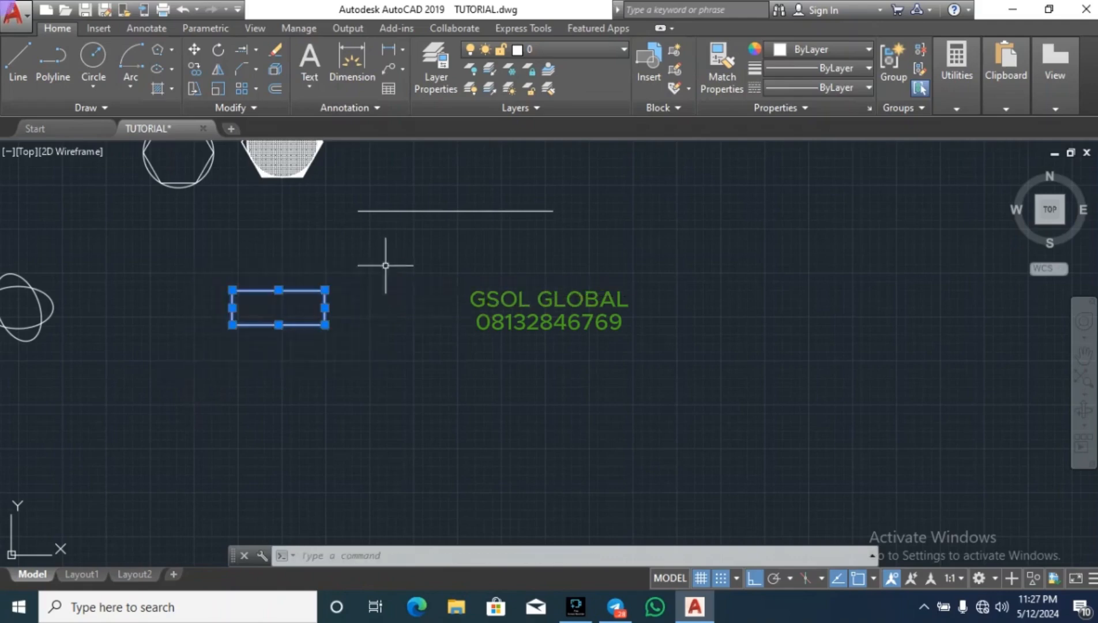
click(195, 71)
click(281, 308)
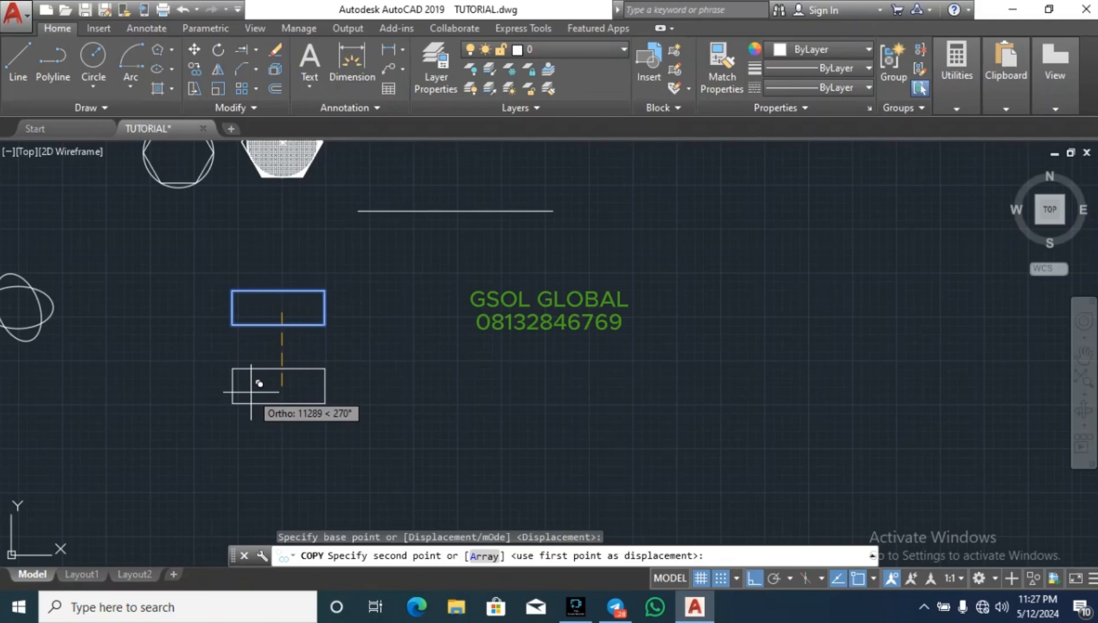
key(Escape)
Step: Copy the rectangle from its lower-right corner, placing three copies in a horizontal row to its right
scroll(256, 326, up, 6)
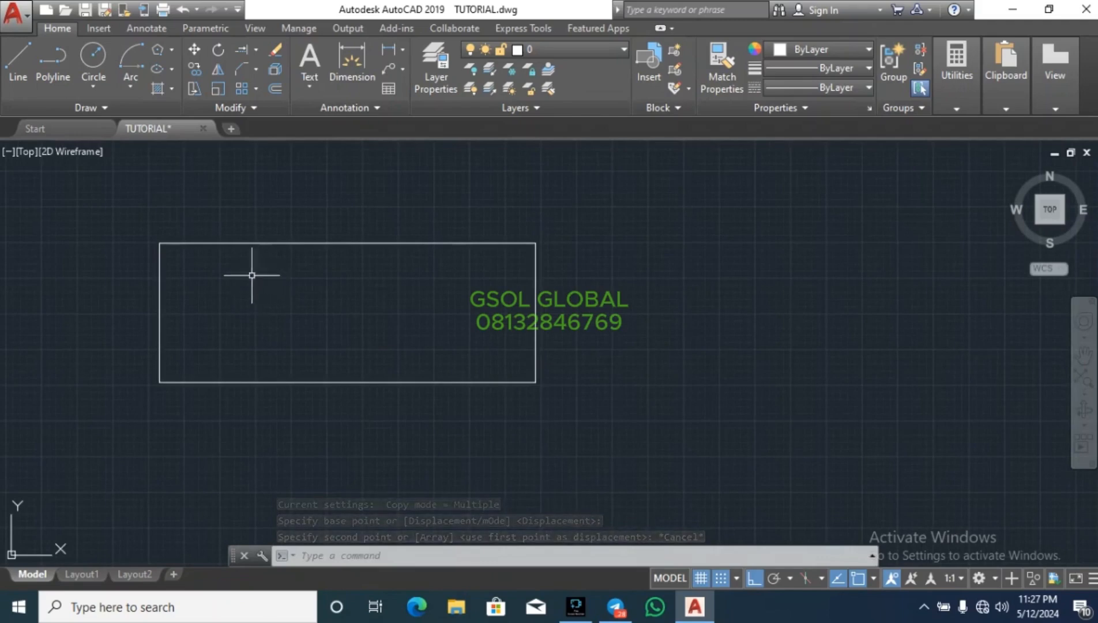
click(622, 431)
click(112, 279)
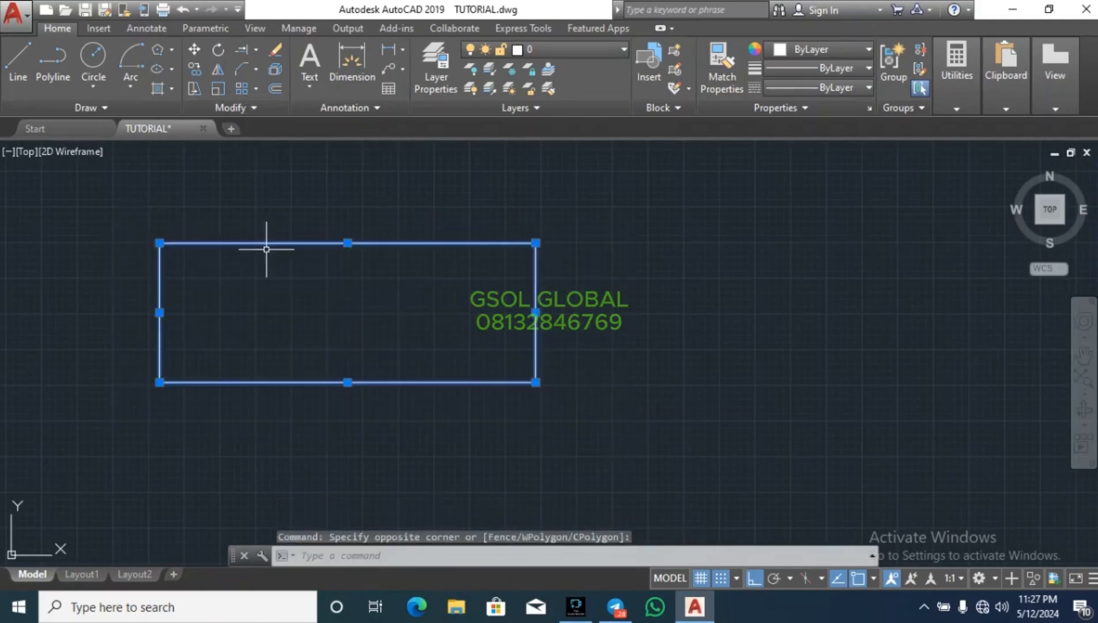
click(202, 70)
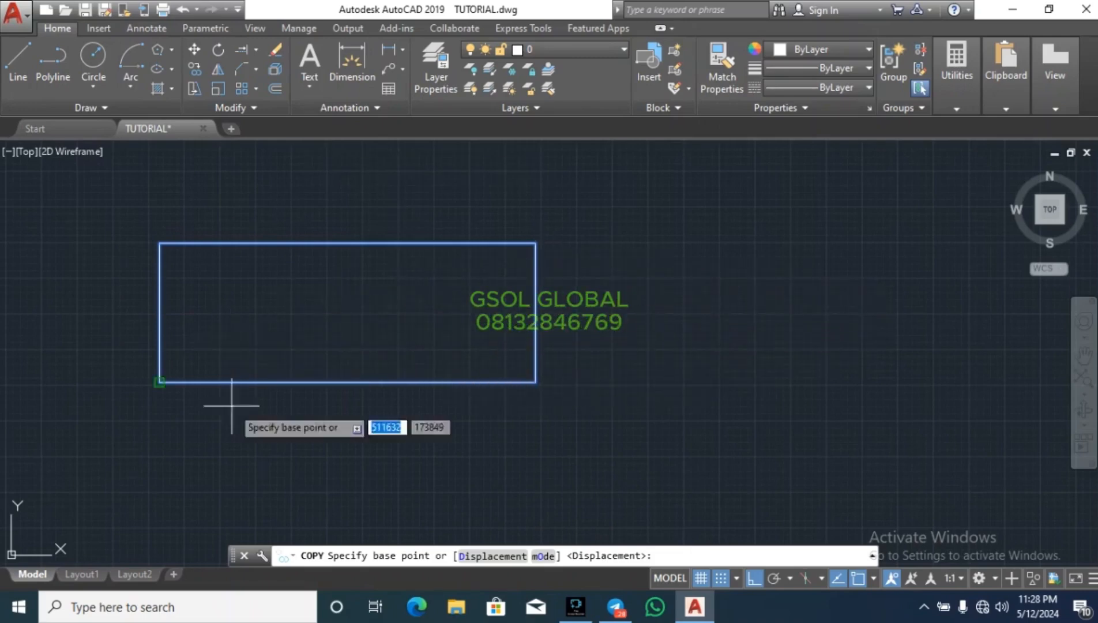
click(536, 382)
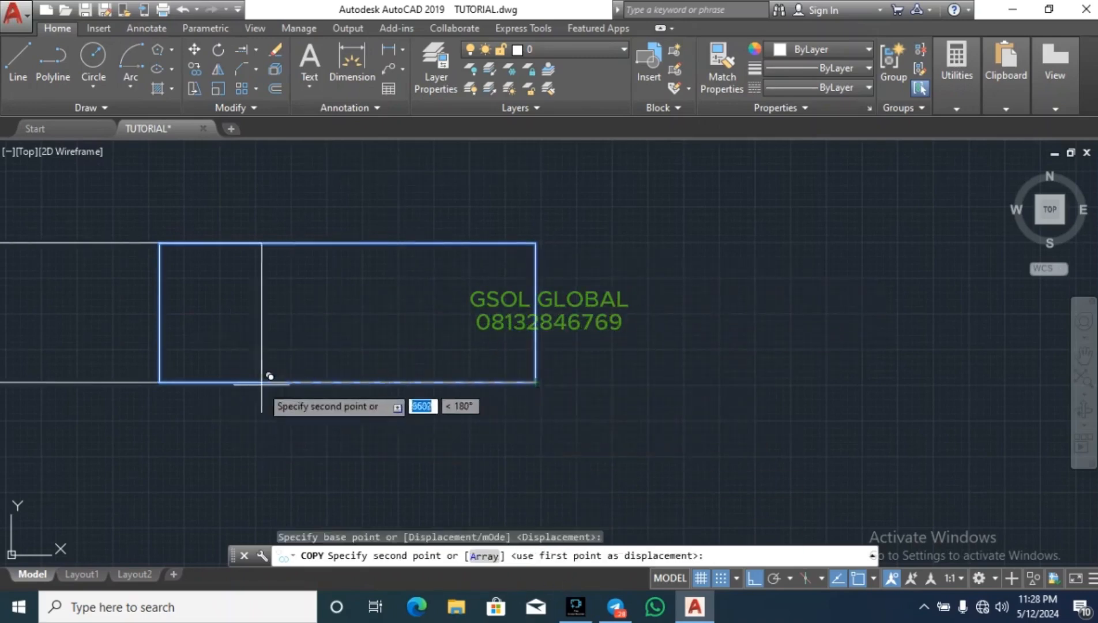
scroll(264, 378, down, 6)
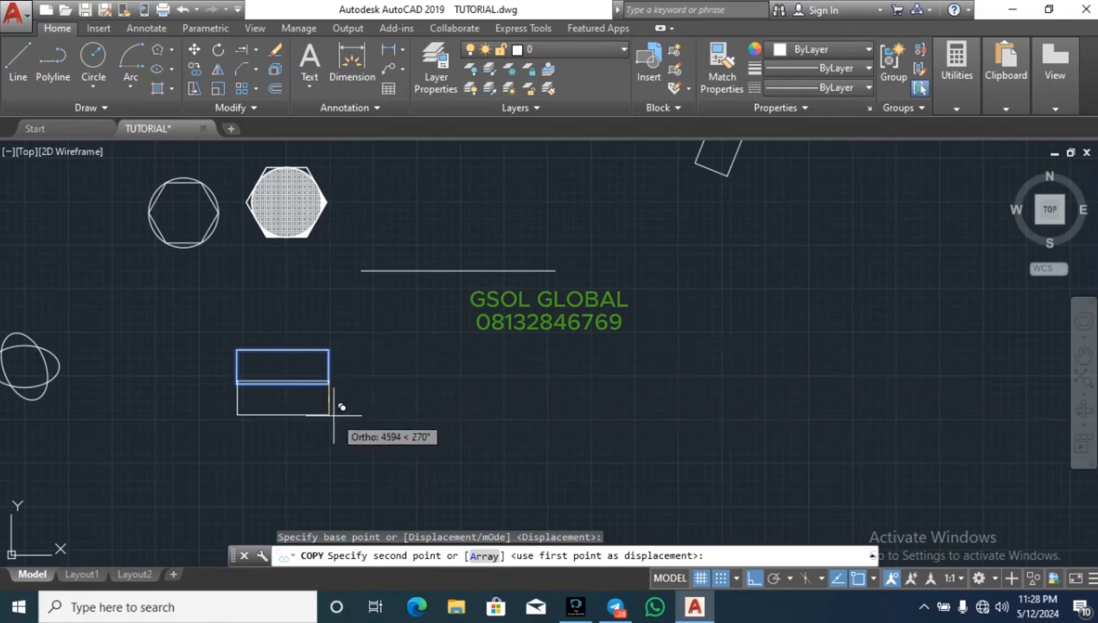
click(511, 386)
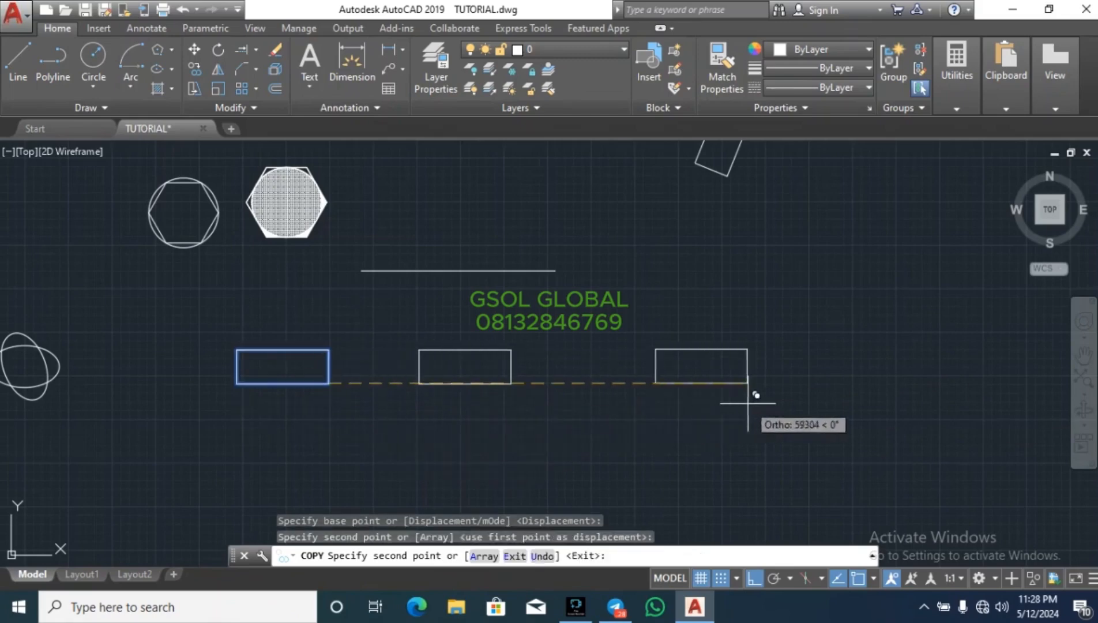
click(768, 415)
click(934, 420)
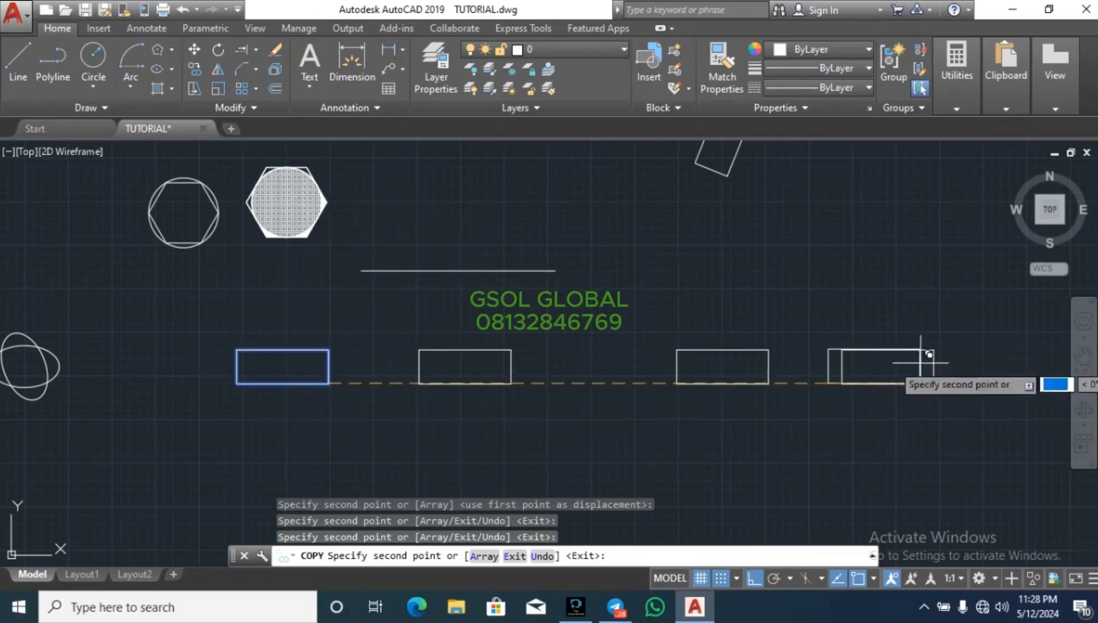
Step: Turn Ortho off and place eight more rectangle copies freely below, beyond and above the row
scroll(305, 340, down, 2)
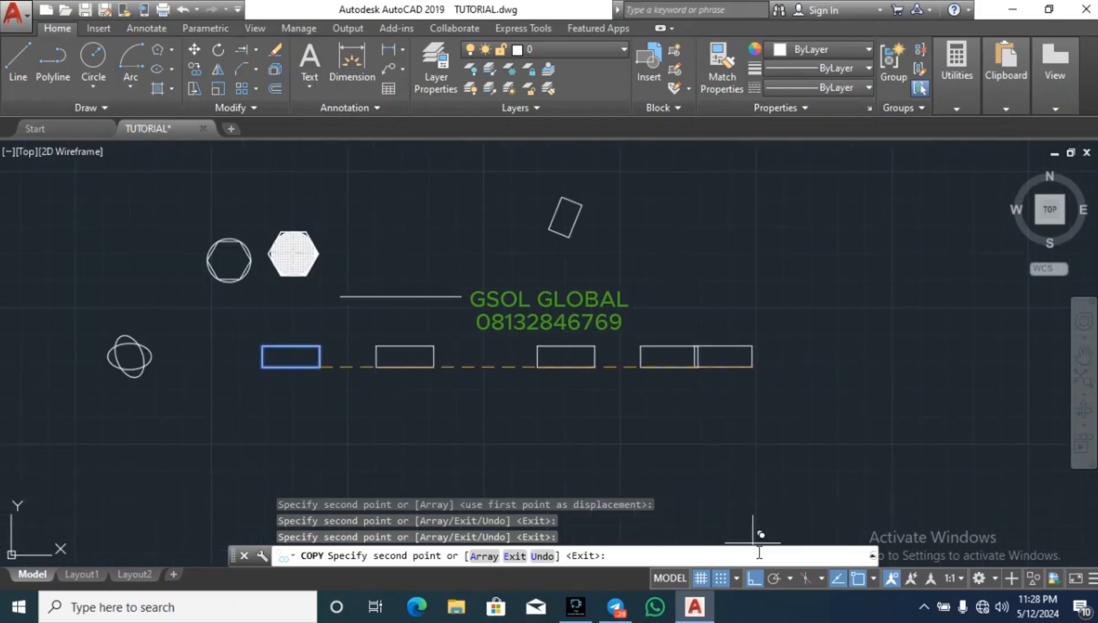
click(754, 578)
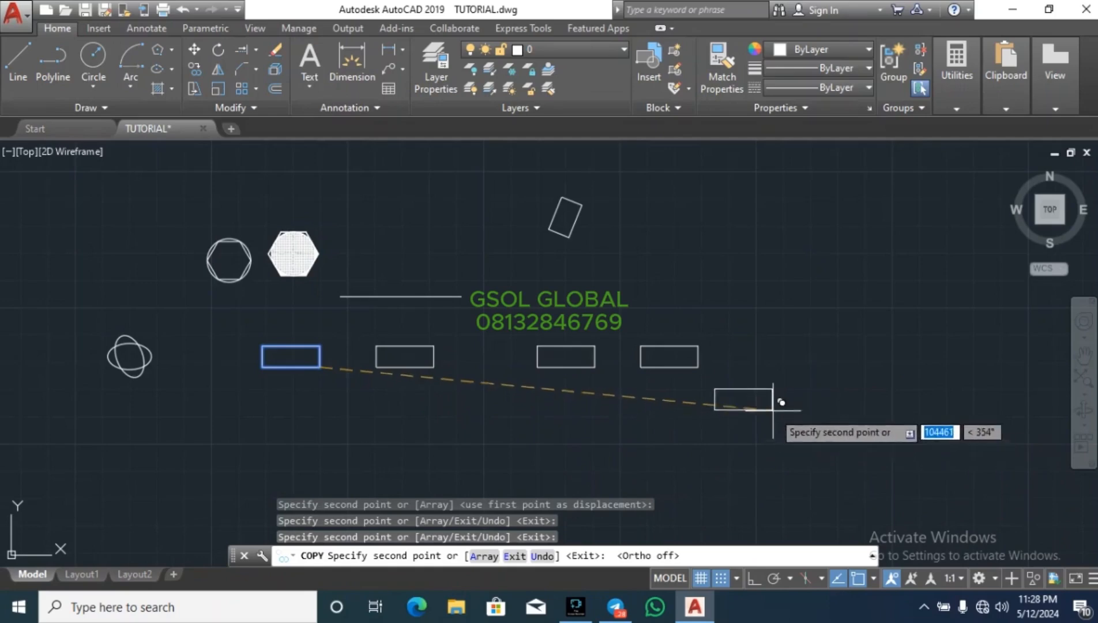
click(348, 424)
click(508, 429)
click(596, 445)
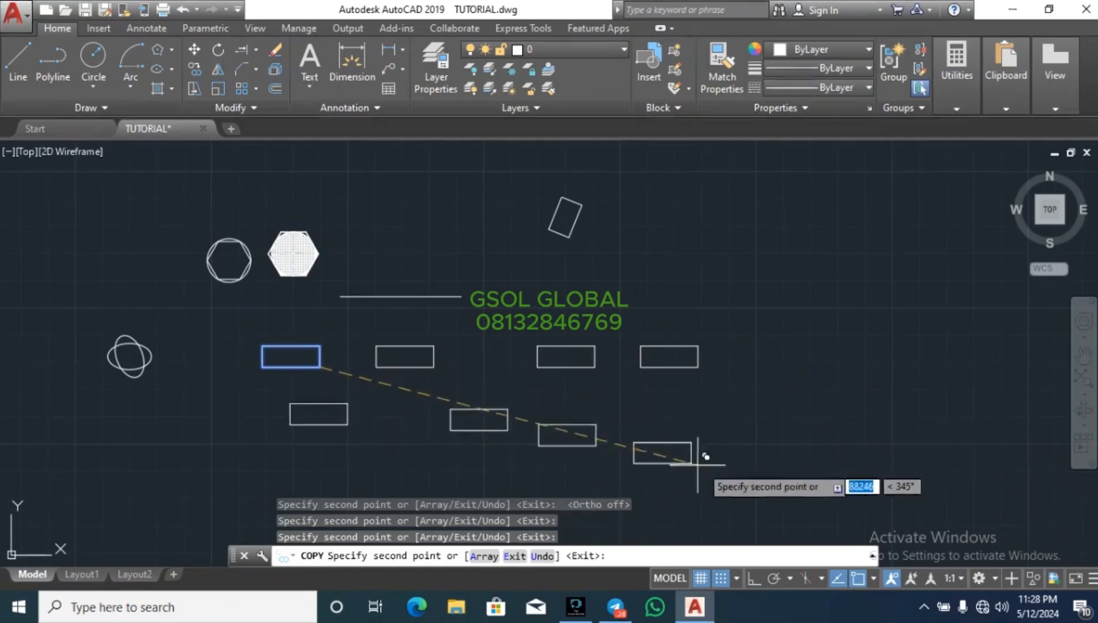
click(731, 461)
click(841, 401)
click(829, 301)
click(696, 289)
click(574, 314)
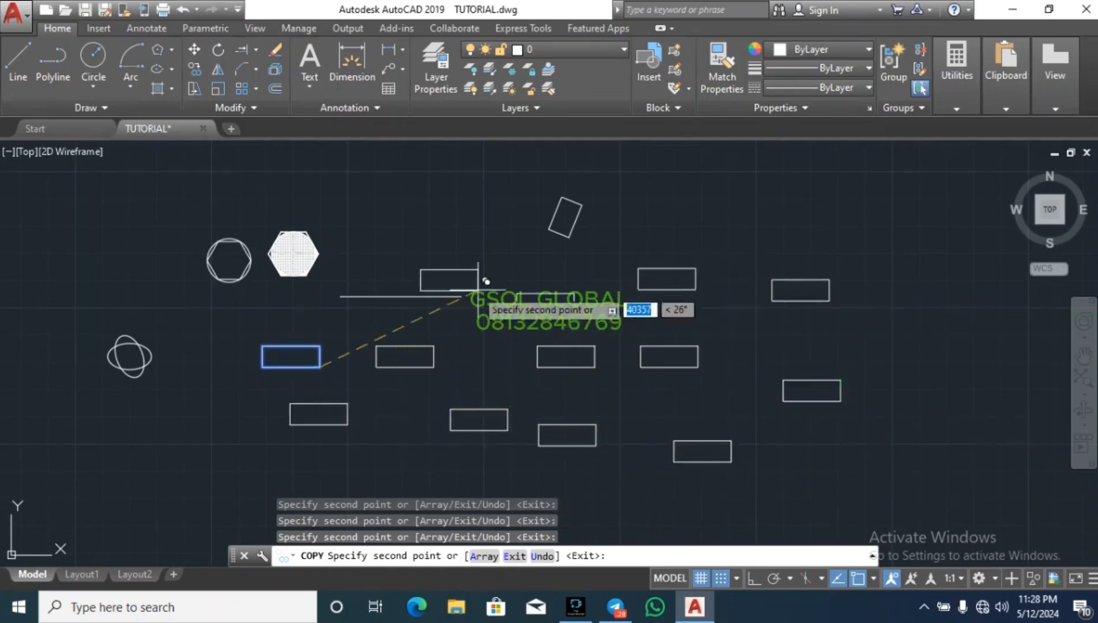
Step: Place seven further rectangle copies scattered around the rotated rectangle and along the far right side
click(470, 237)
click(423, 190)
click(688, 156)
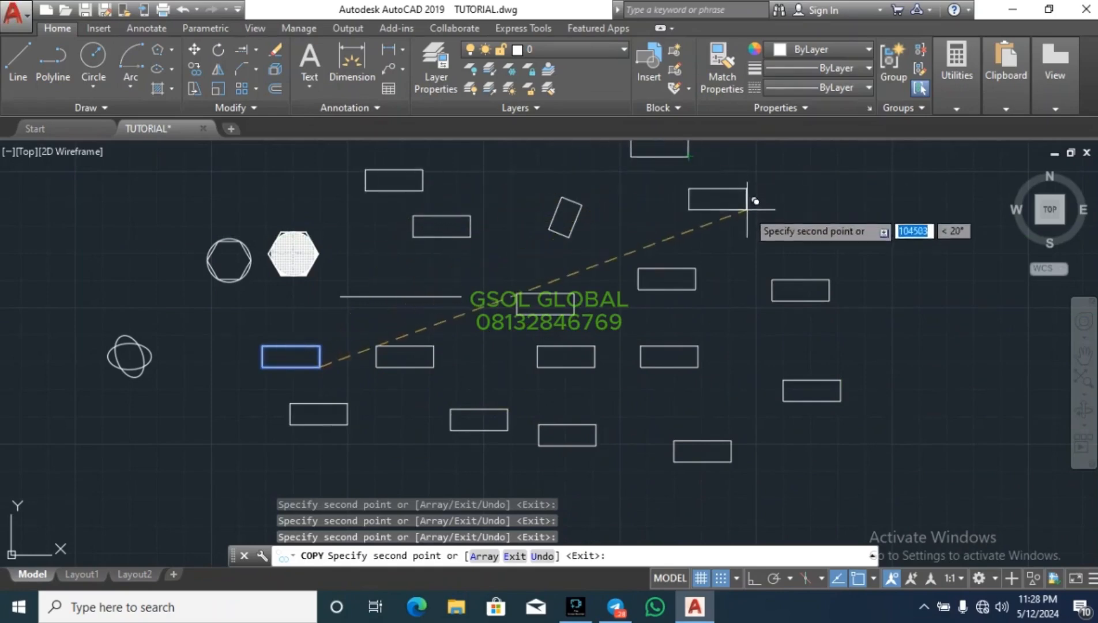
click(744, 220)
click(857, 207)
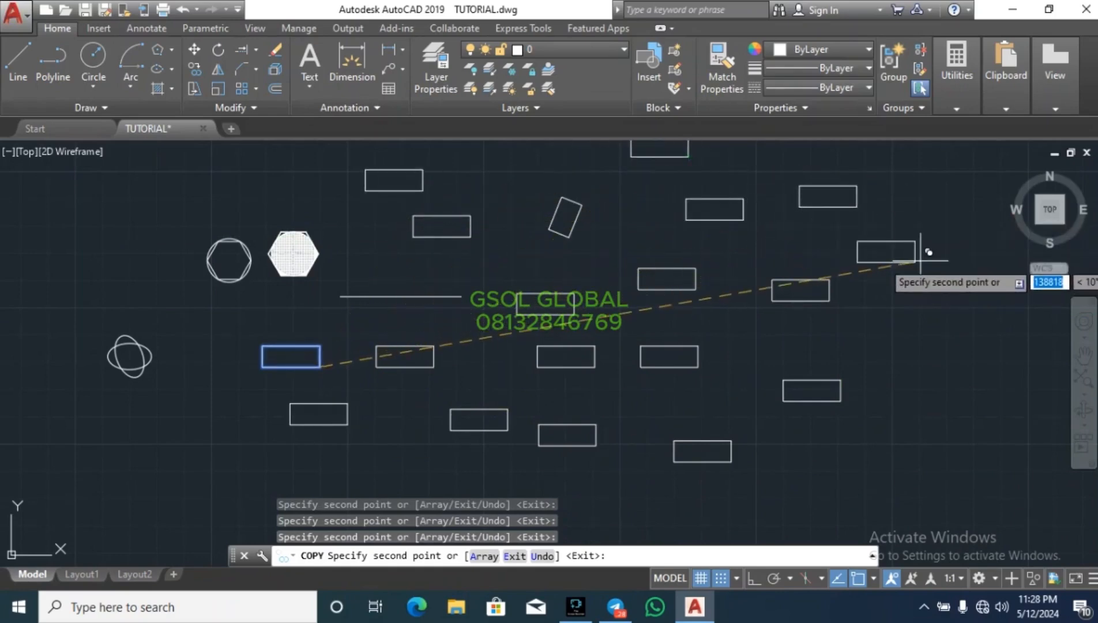
click(930, 260)
click(944, 333)
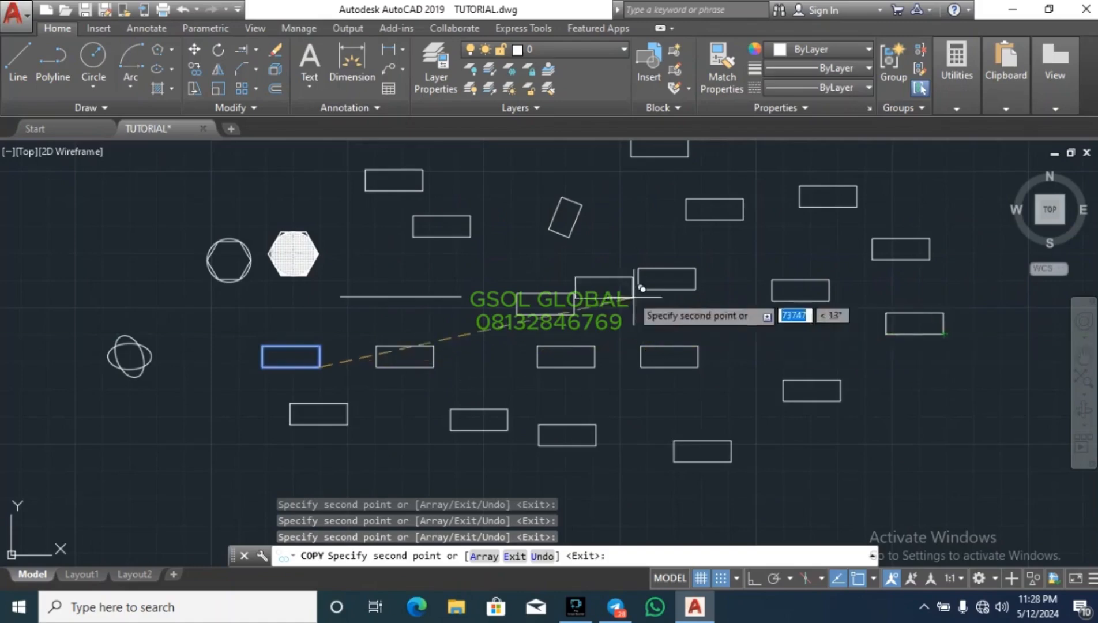
Step: Place four outlying rectangle copies, one far right, one below the group and two below the ellipses, and end Copy
scroll(605, 281, down, 4)
click(788, 361)
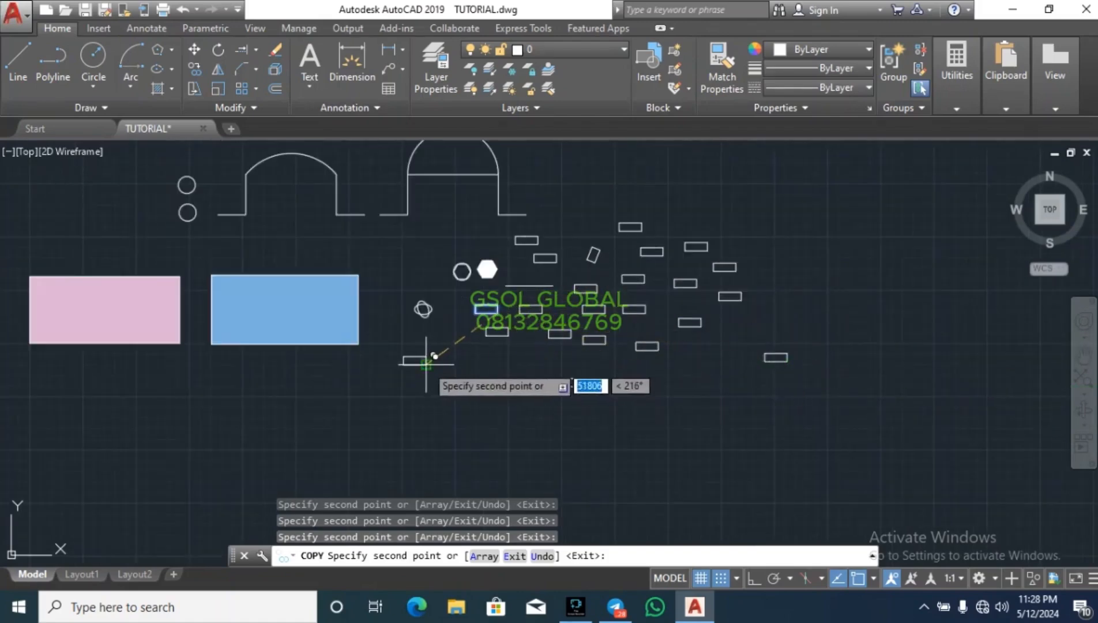
click(426, 364)
click(414, 338)
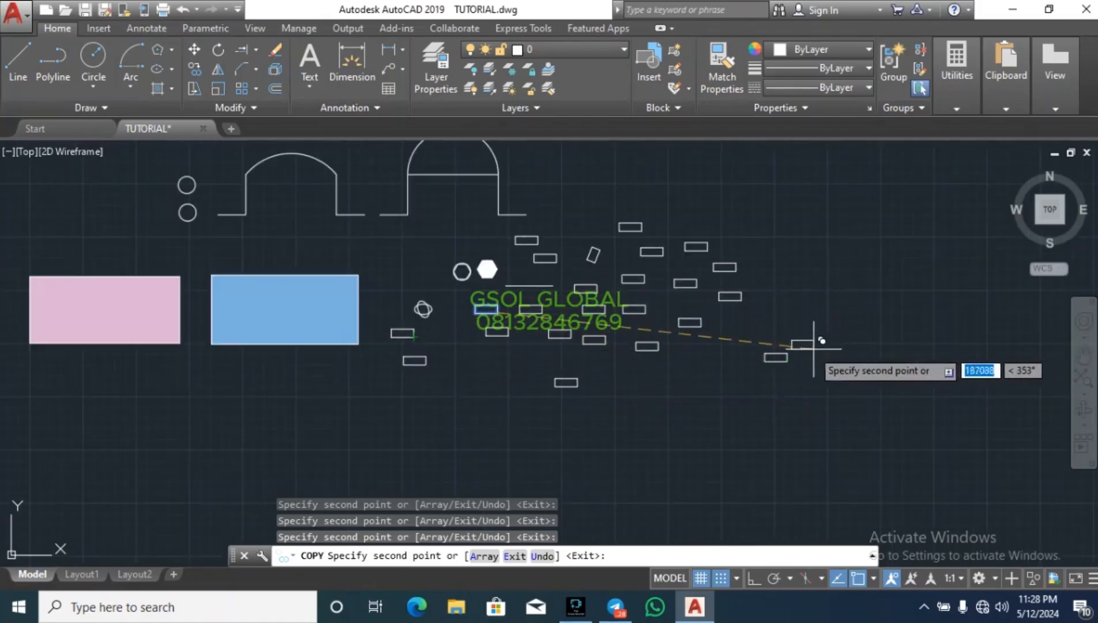
key(Escape)
key(Escape)
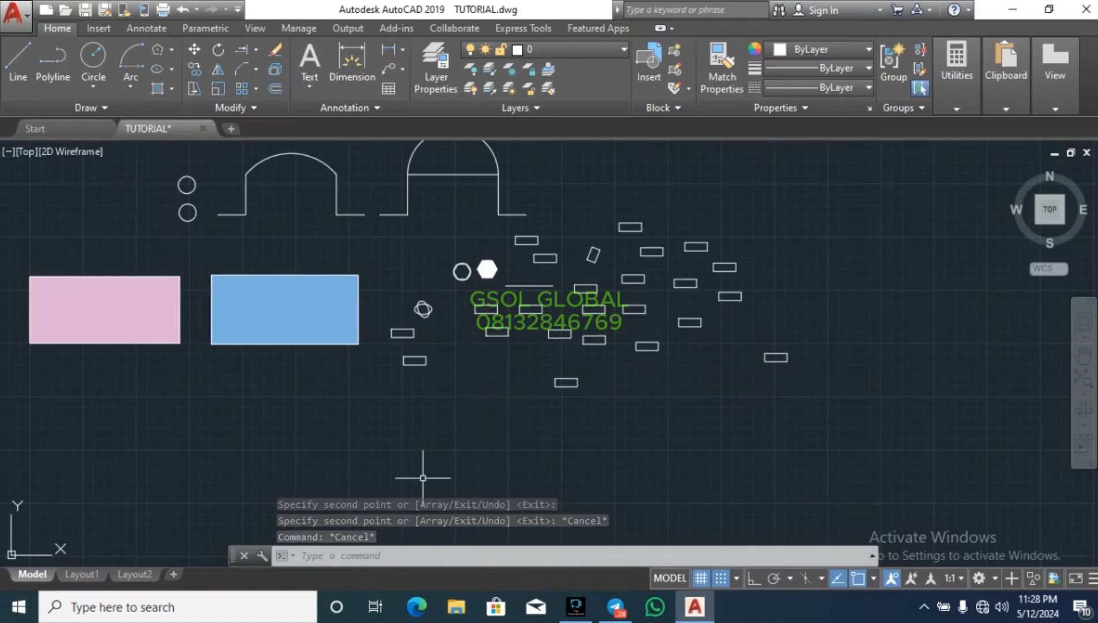
Step: In an empty area with Ortho on, draw an open U shape from a right vertical, a base and a left vertical line
scroll(423, 478, down, 2)
scroll(583, 225, up, 5)
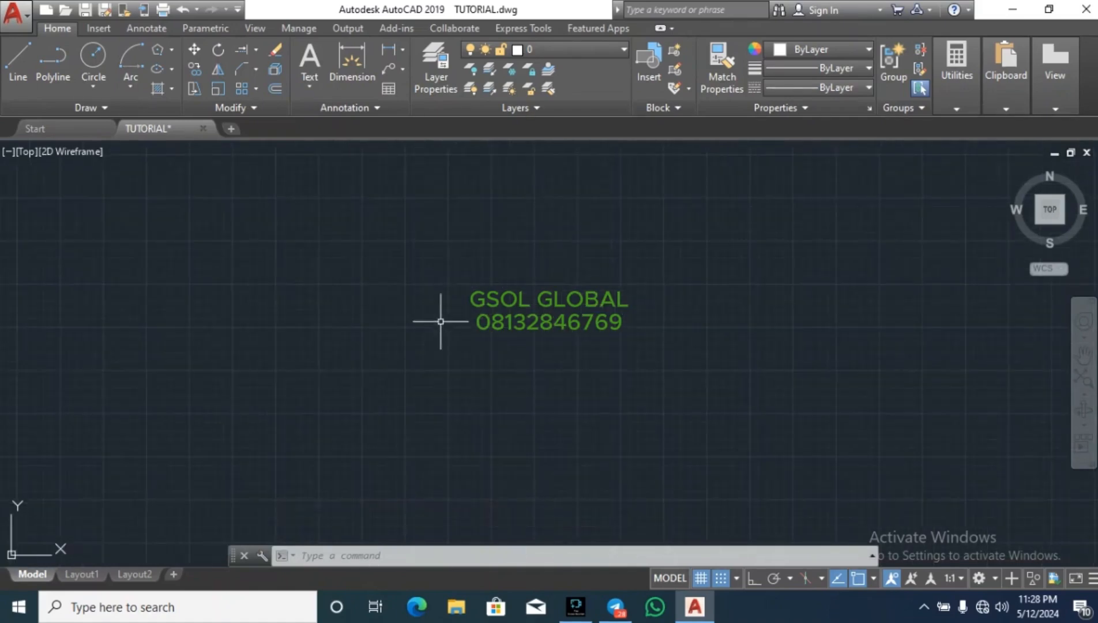
click(18, 63)
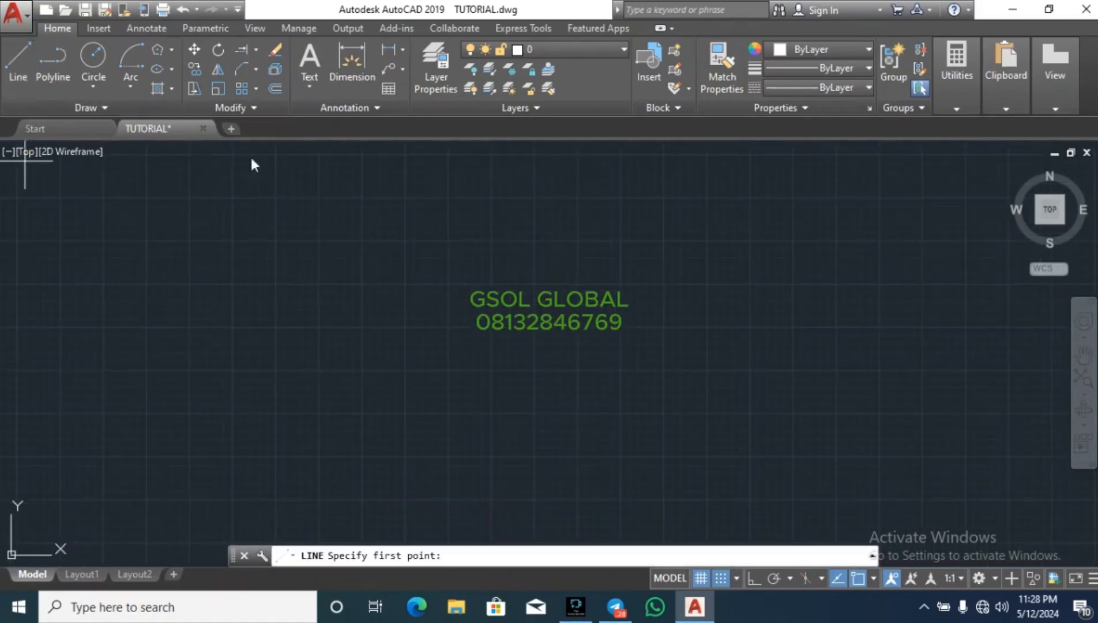
click(532, 263)
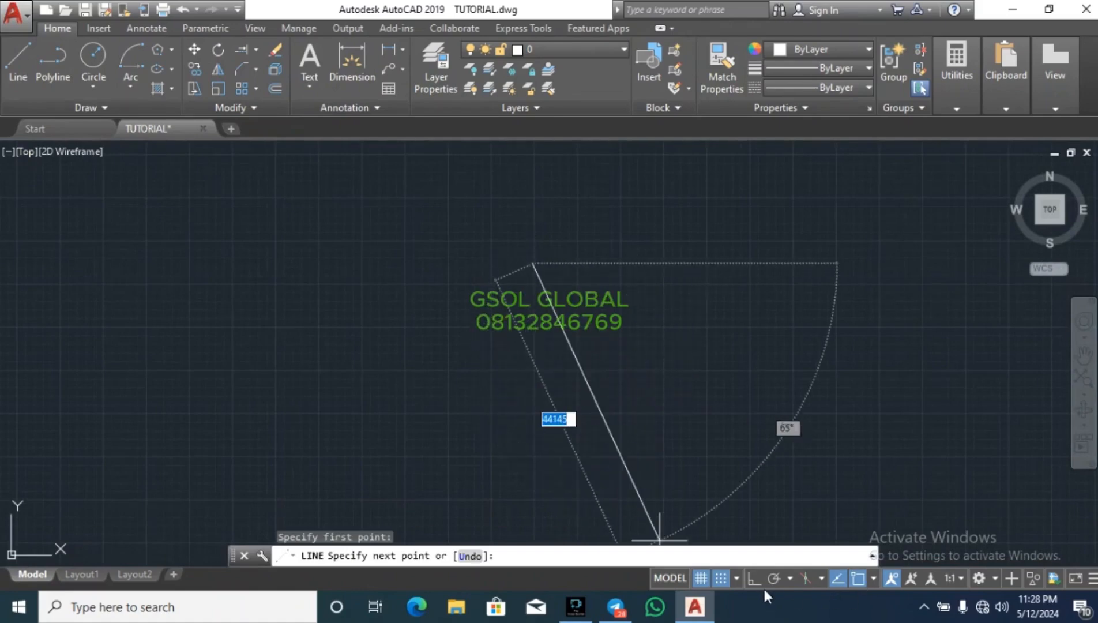
click(752, 576)
click(532, 444)
click(373, 444)
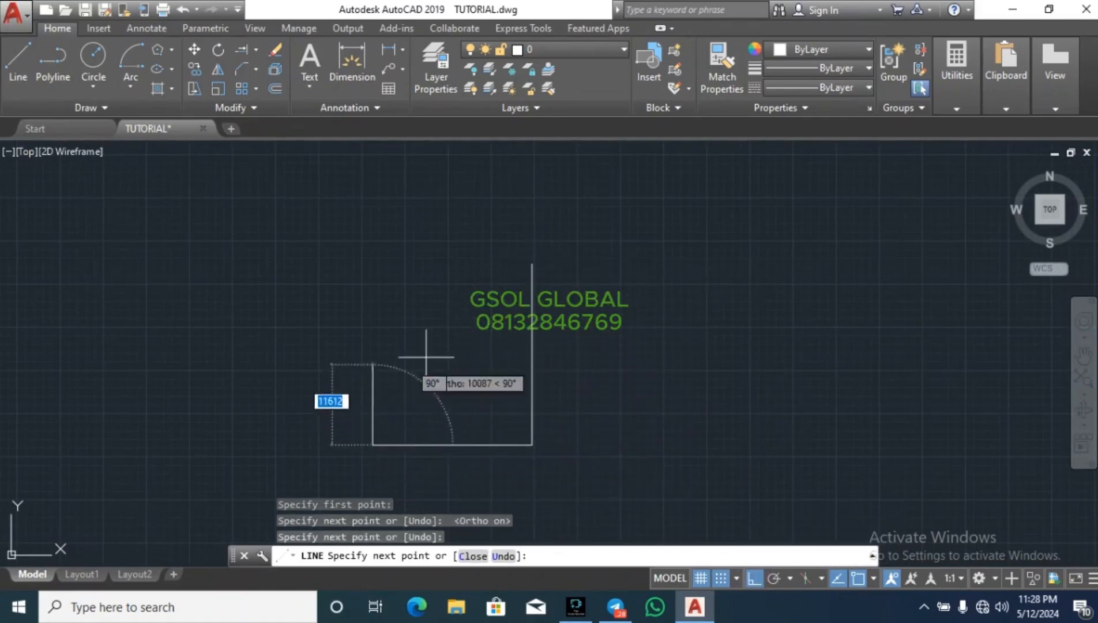
click(524, 253)
key(Escape)
key(Escape)
key(Escape)
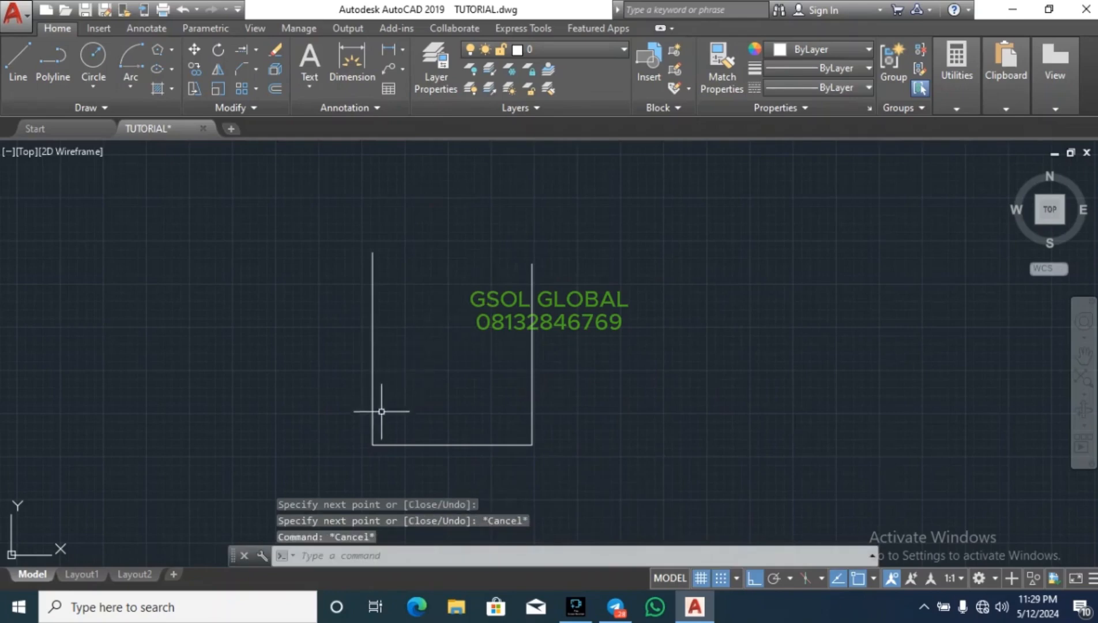
Step: Draw a diagonal line from the U shape's lower-left corner to the upper end of its right vertical
key(space)
click(373, 444)
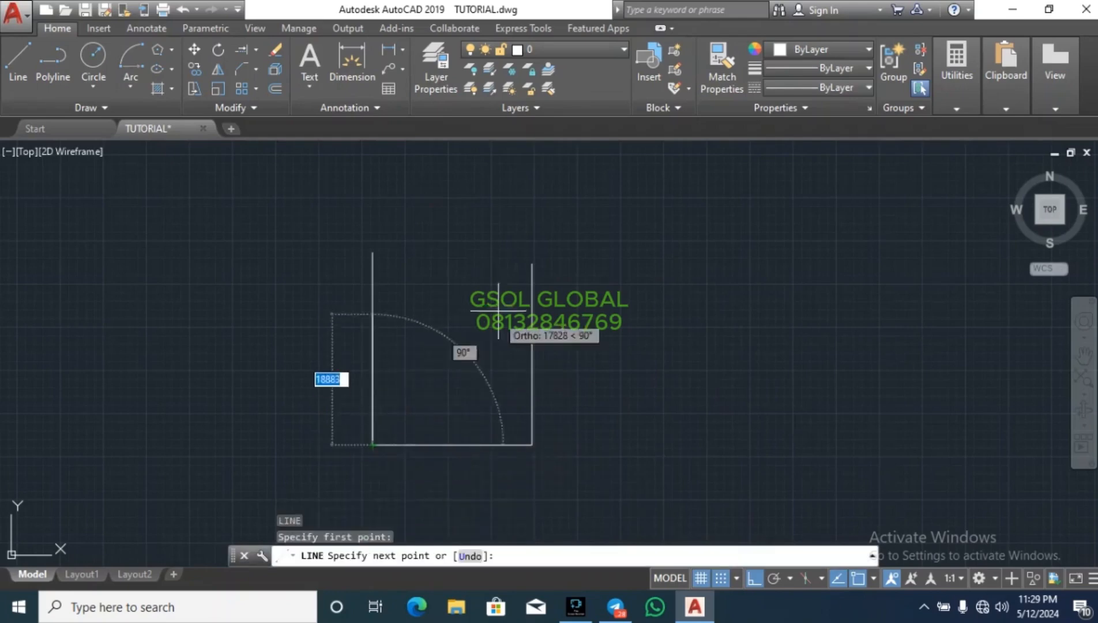
click(532, 264)
key(Escape)
Step: Erase the left vertical line so only the right triangle's base, right side and diagonal are kept
click(372, 321)
click(355, 321)
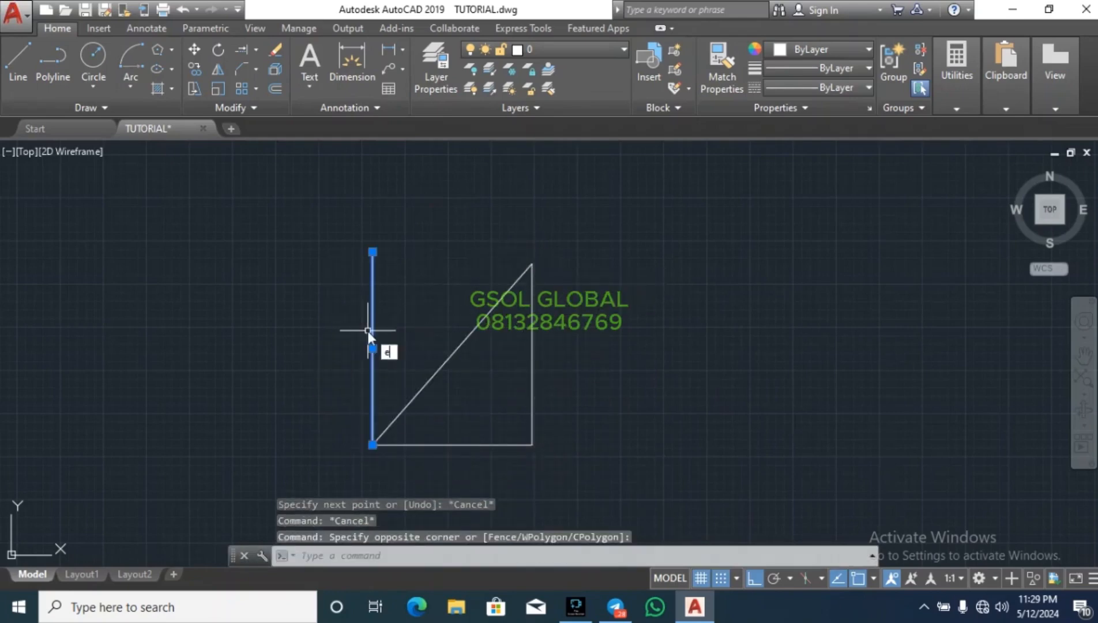
text(e)
key(Return)
key(Escape)
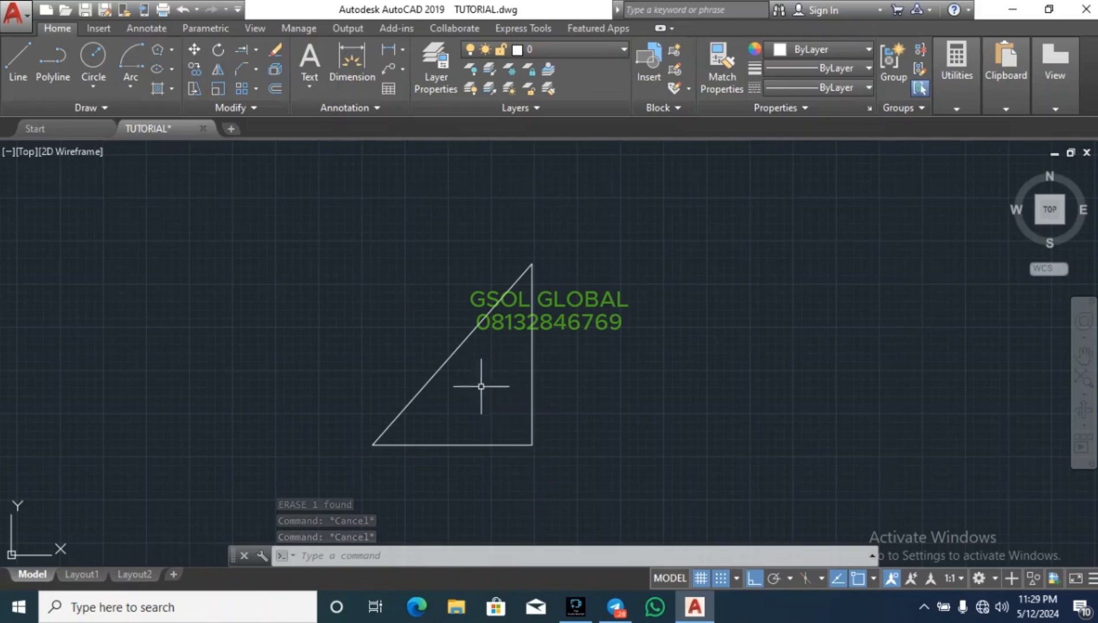
Step: Mirror the whole triangle about a vertical line to its right, keeping the source objects
scroll(290, 282, down, 2)
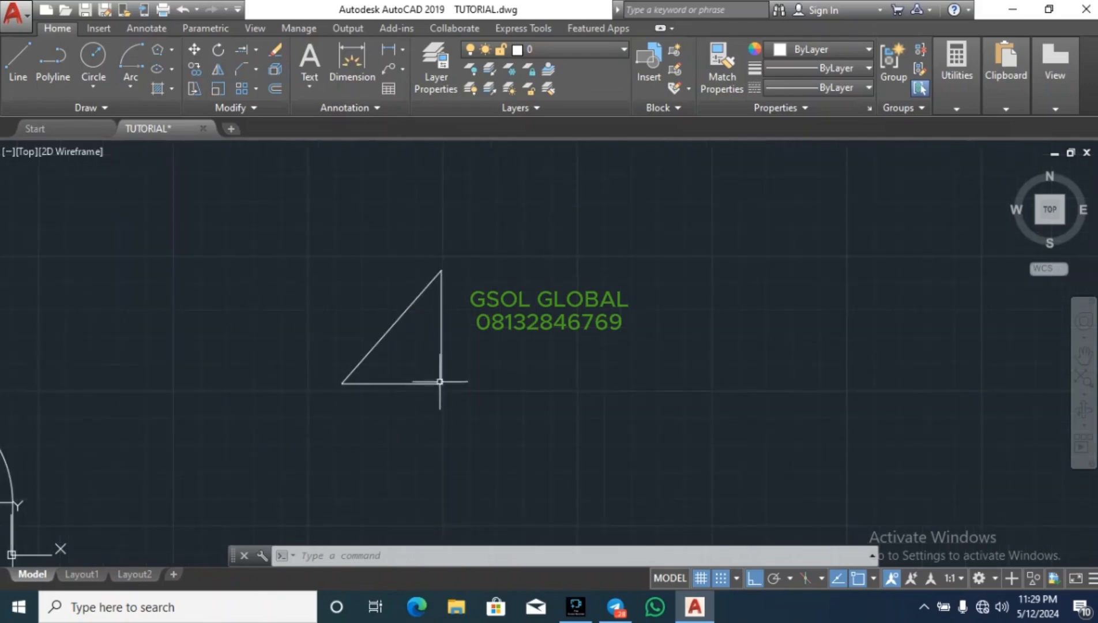
scroll(460, 356, up, 2)
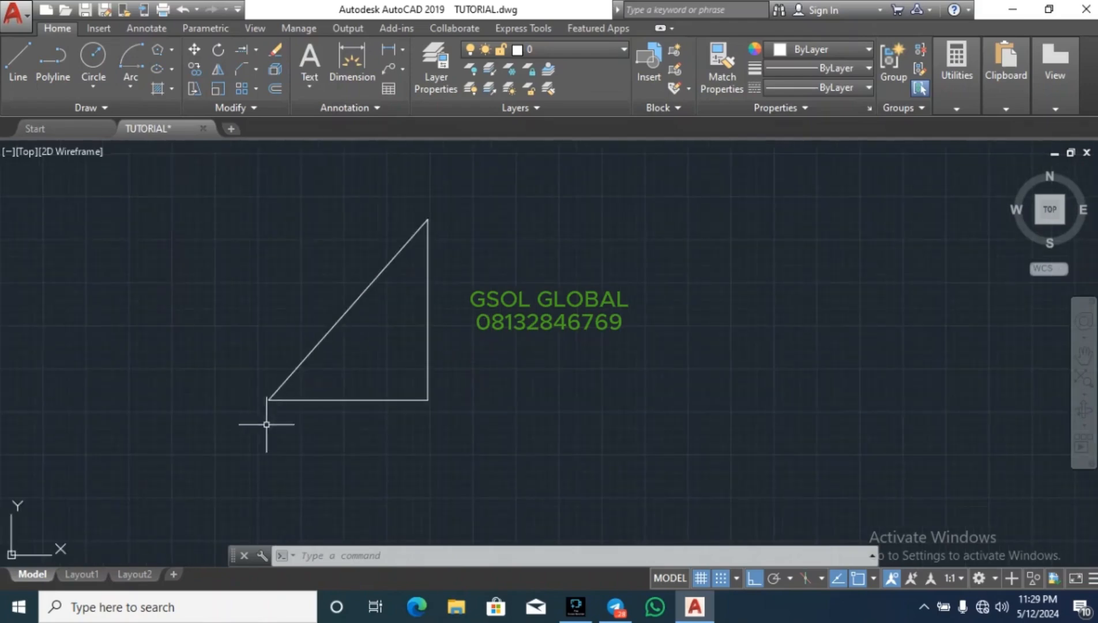
click(228, 429)
click(505, 187)
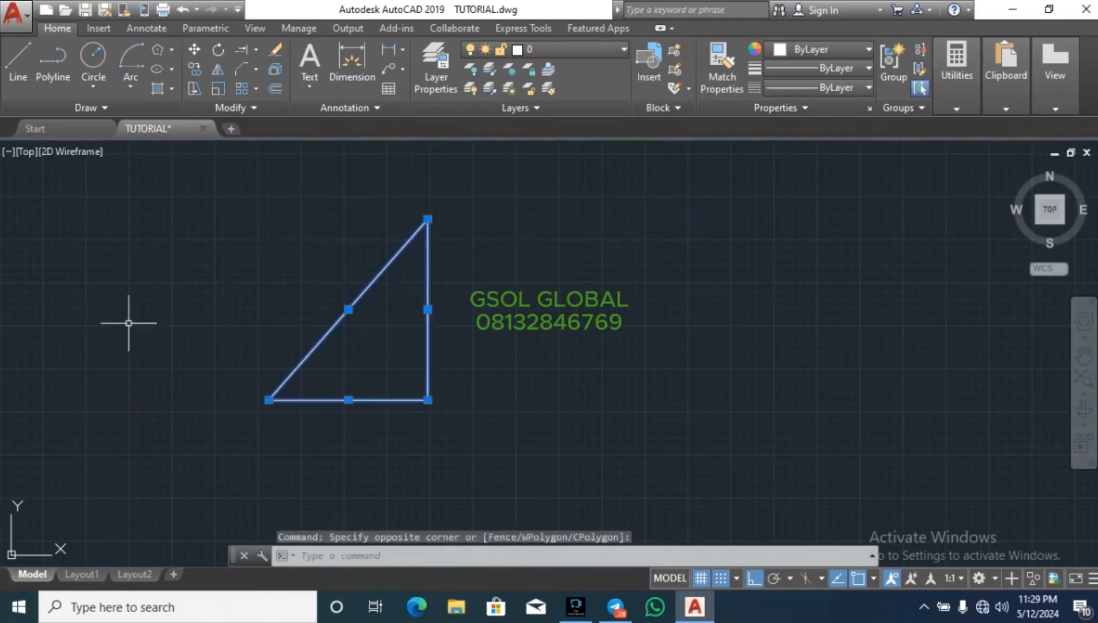
click(217, 71)
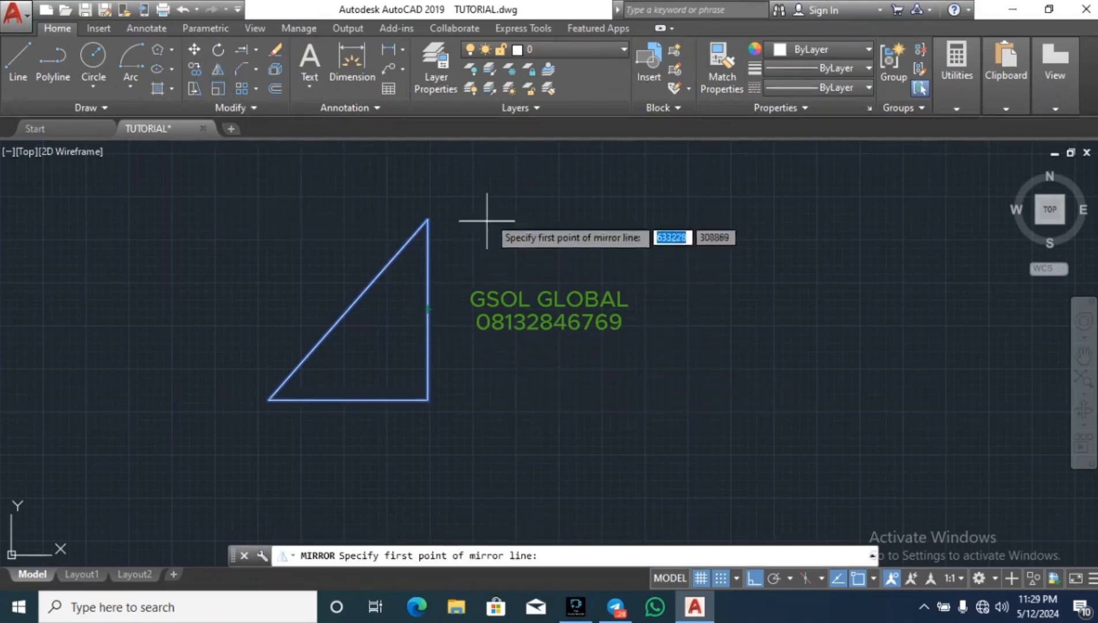
click(506, 162)
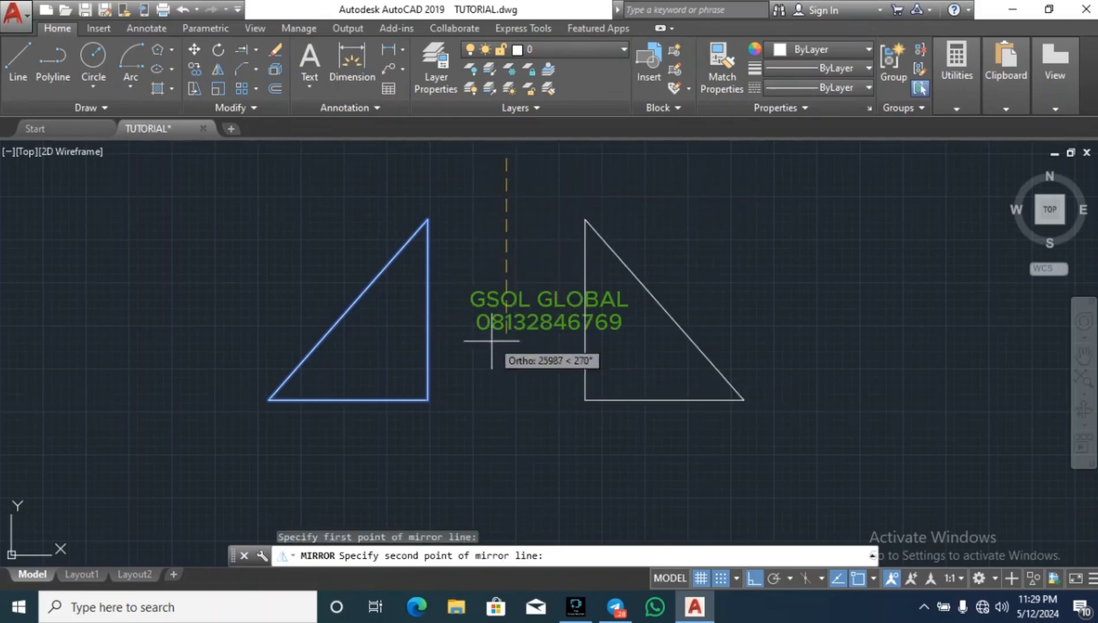
click(500, 496)
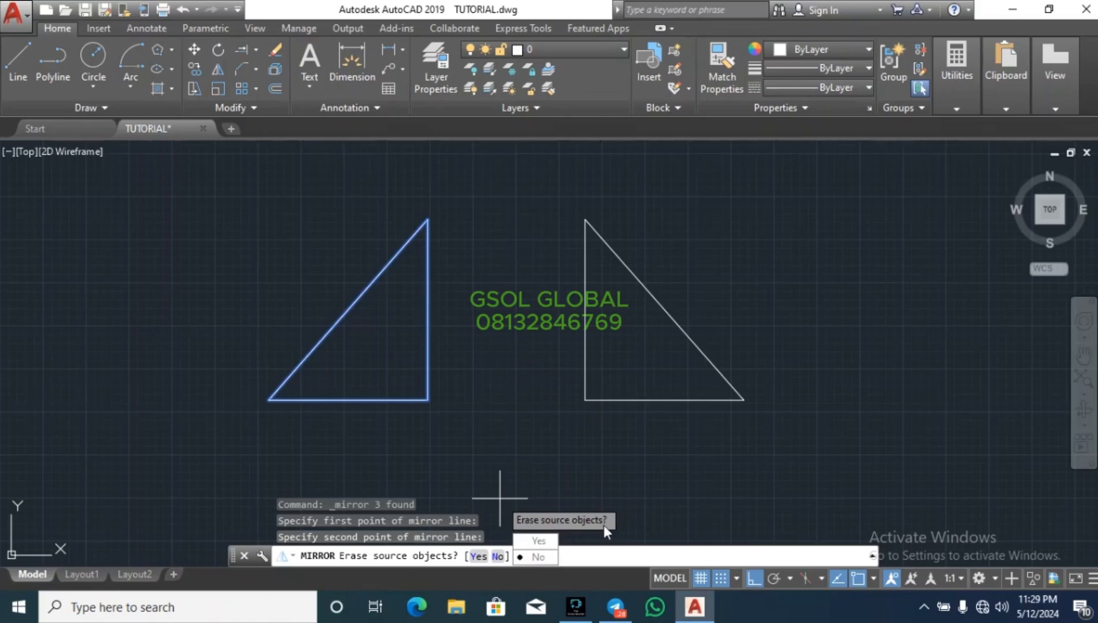
click(541, 557)
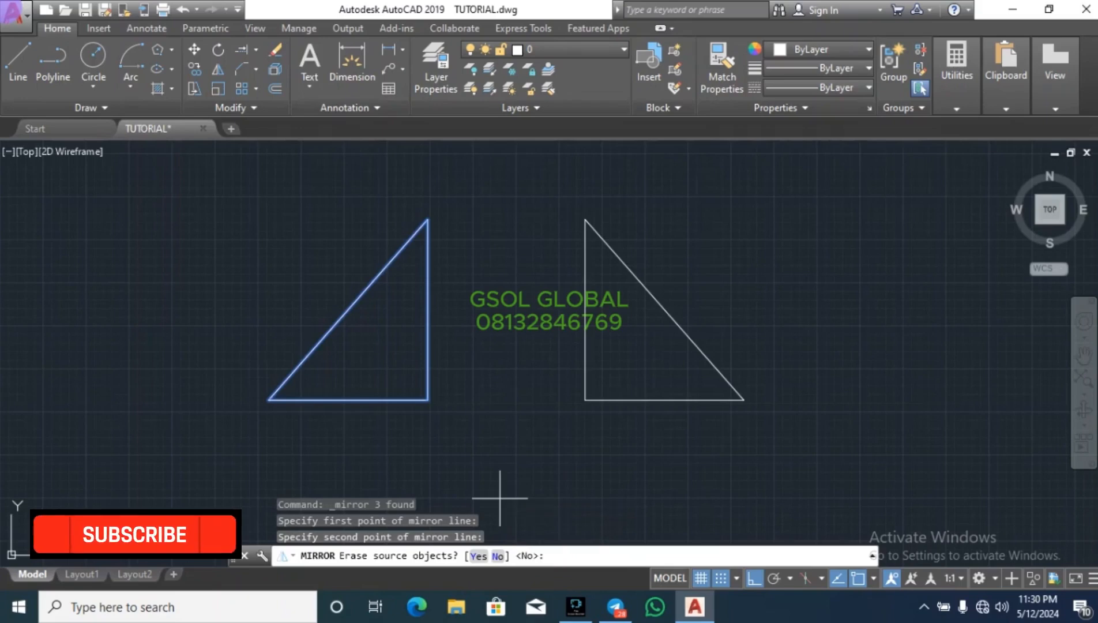
key(Escape)
scroll(499, 372, down, 2)
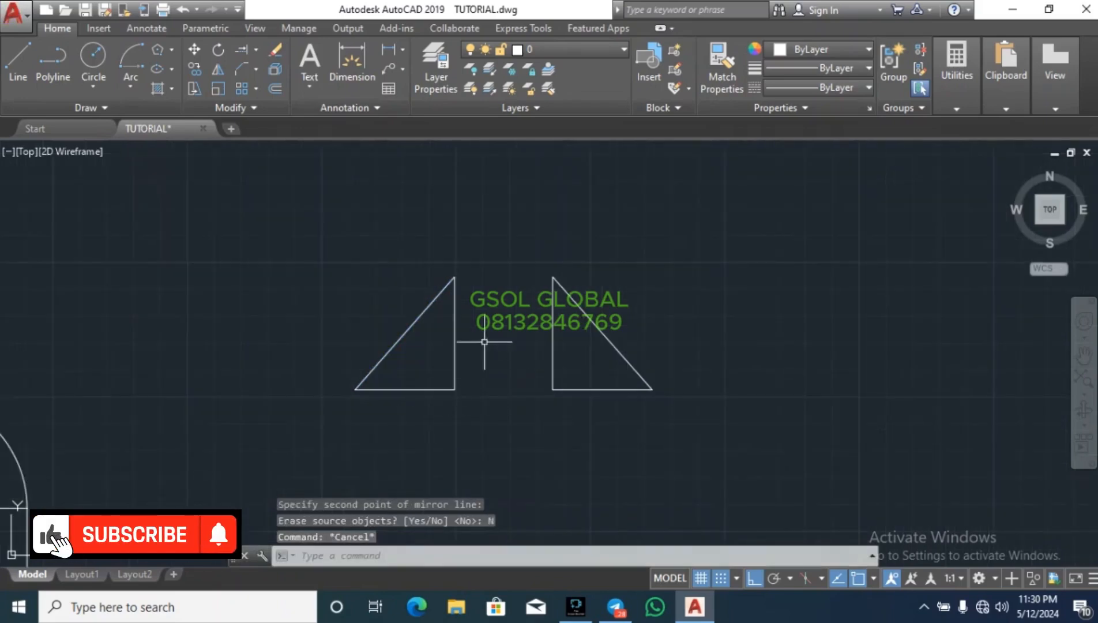
scroll(501, 309, down, 2)
scroll(500, 311, down, 3)
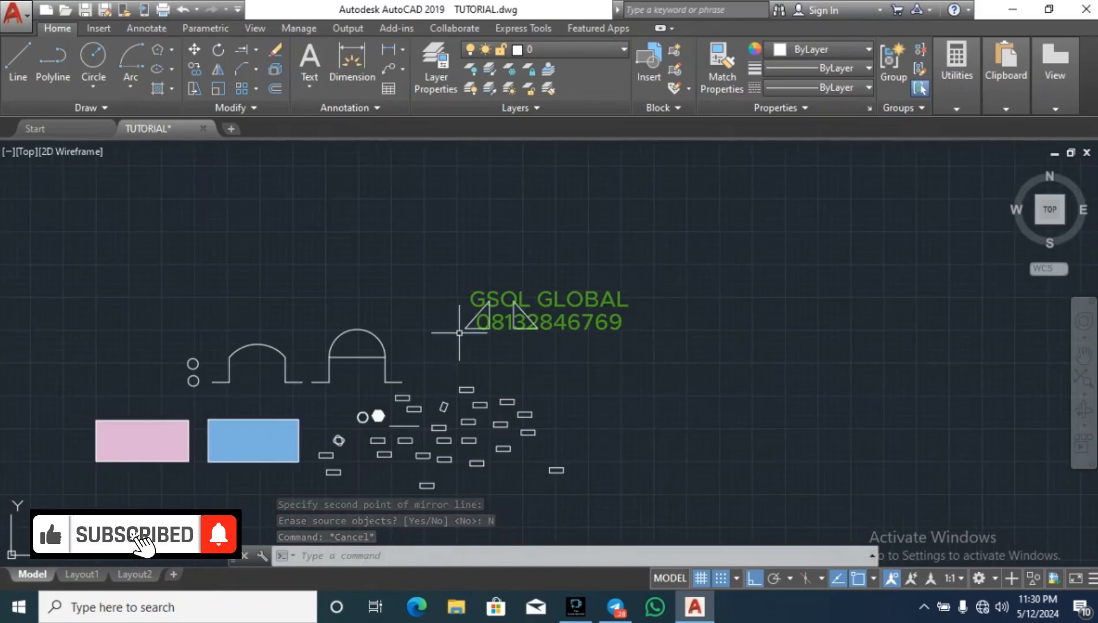
click(255, 69)
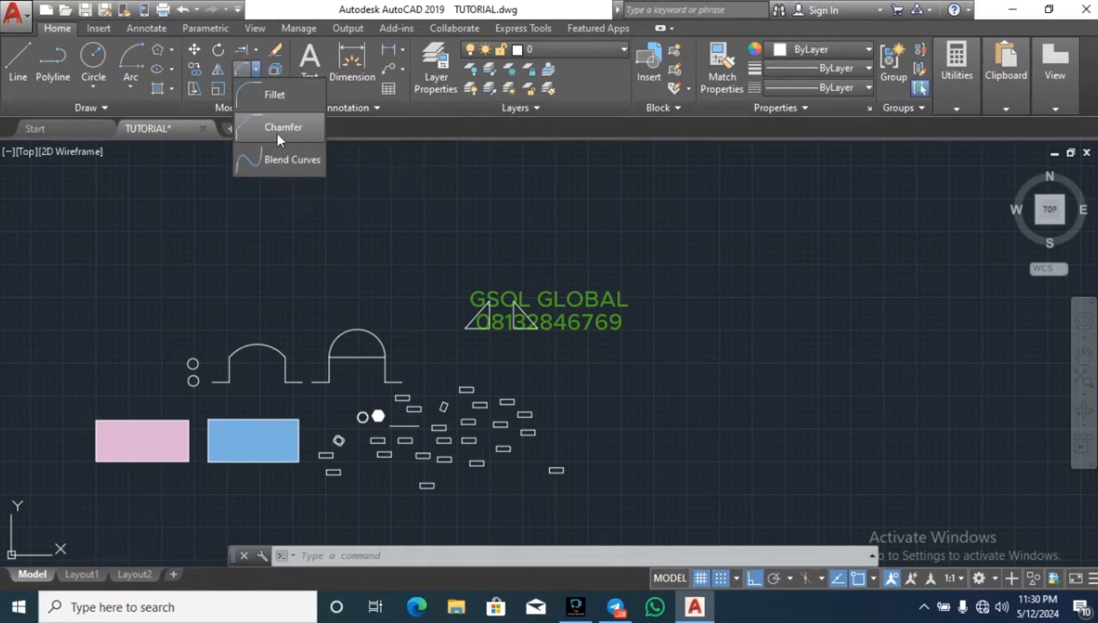
click(373, 208)
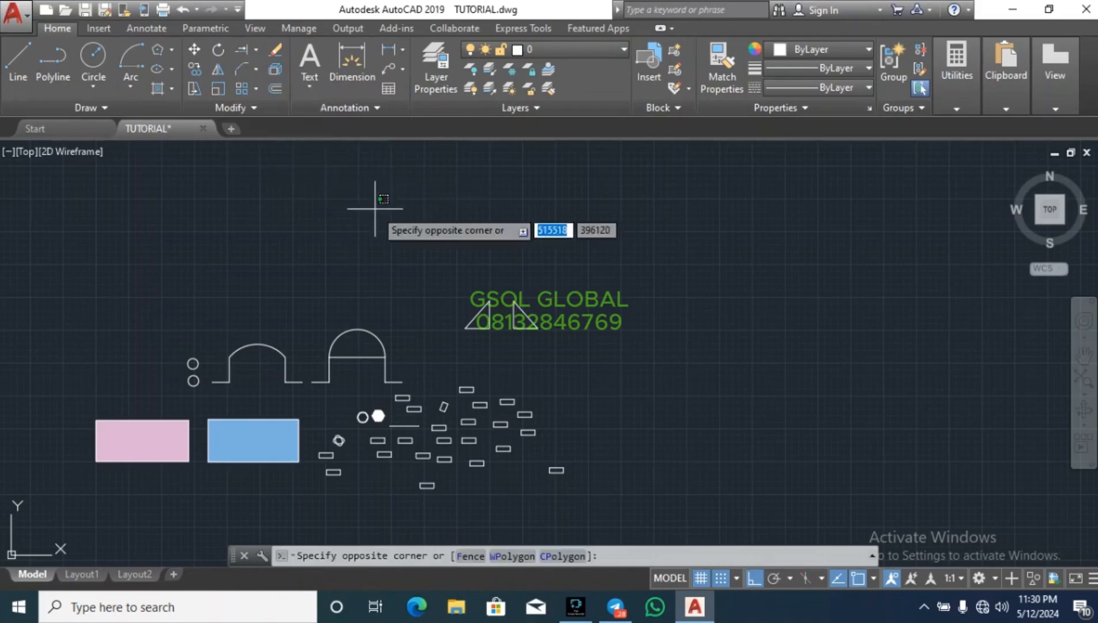
click(472, 246)
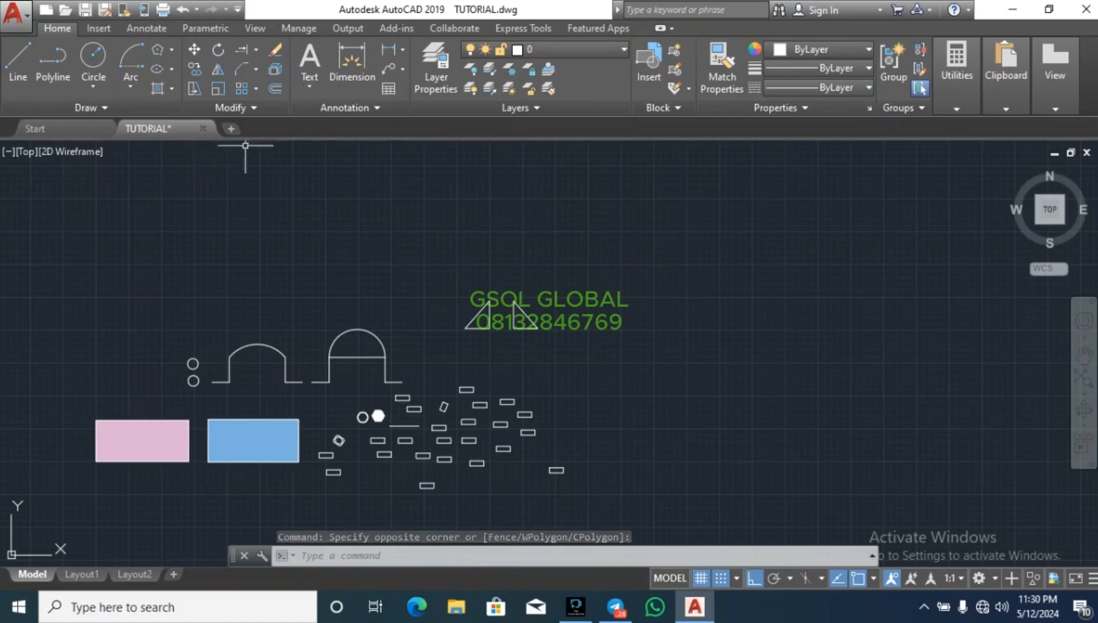
Step: Draw a rectangle from two opposite corners in the empty area above the two arch shapes
click(170, 51)
click(169, 72)
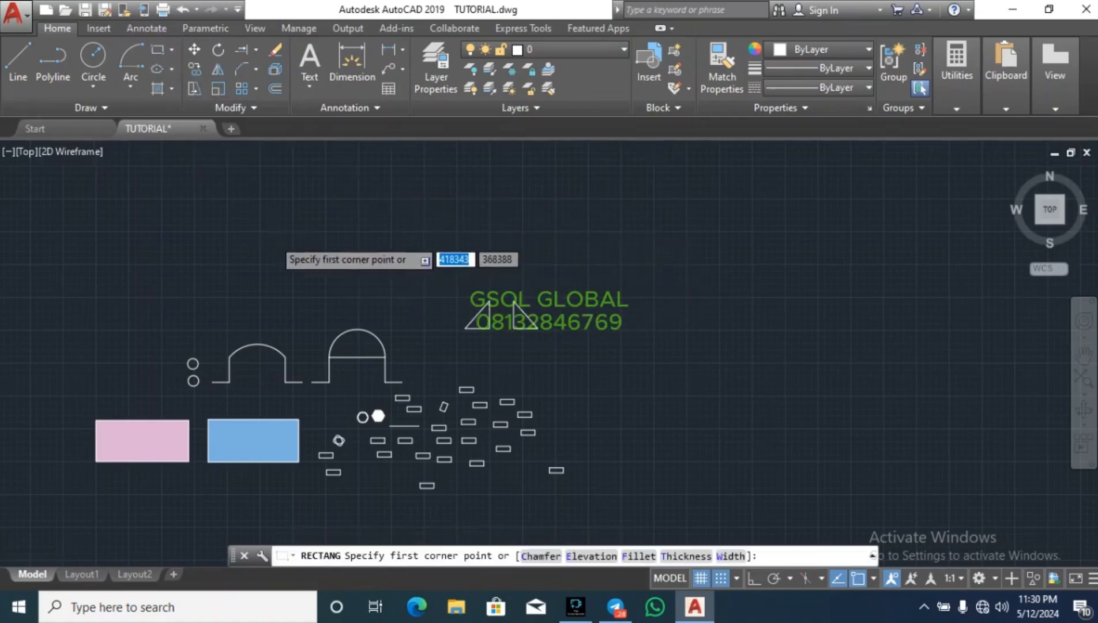
scroll(261, 217, up, 2)
click(261, 218)
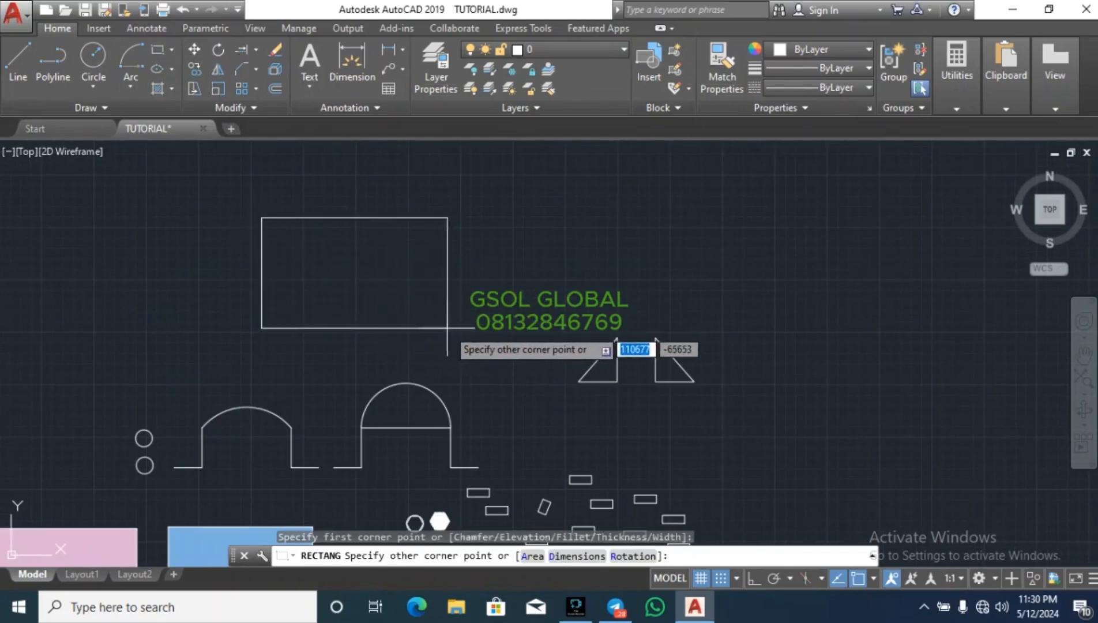
click(393, 311)
key(Escape)
Step: Draw a second, wider rectangle to the right of the first one, above the mirrored triangles
key(Return)
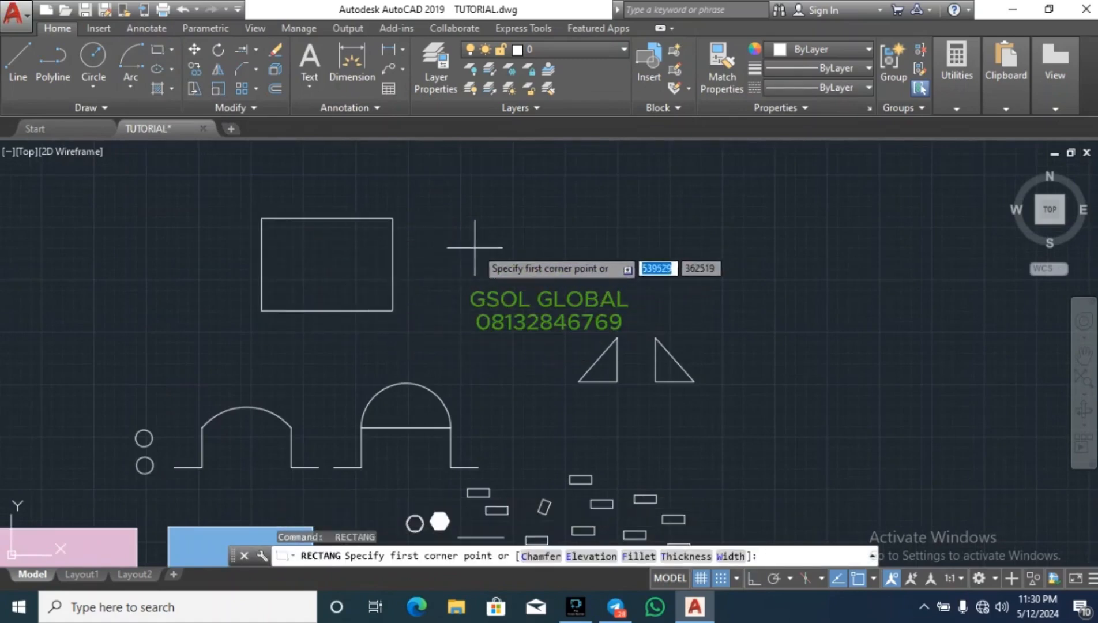
click(485, 195)
click(644, 293)
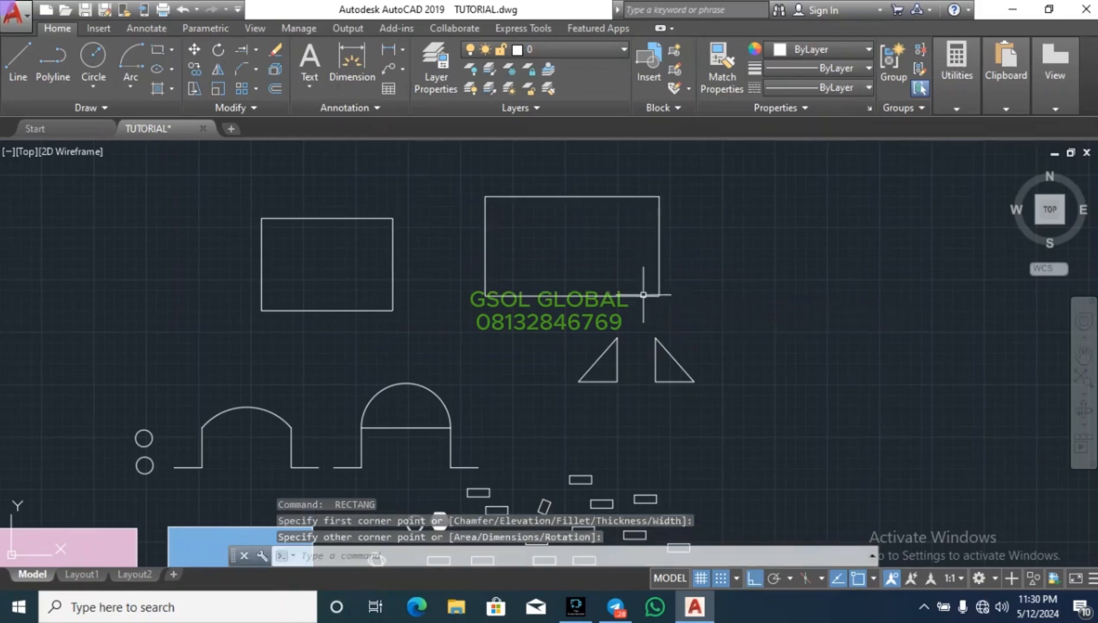
key(Escape)
key(Escape)
scroll(211, 210, up, 4)
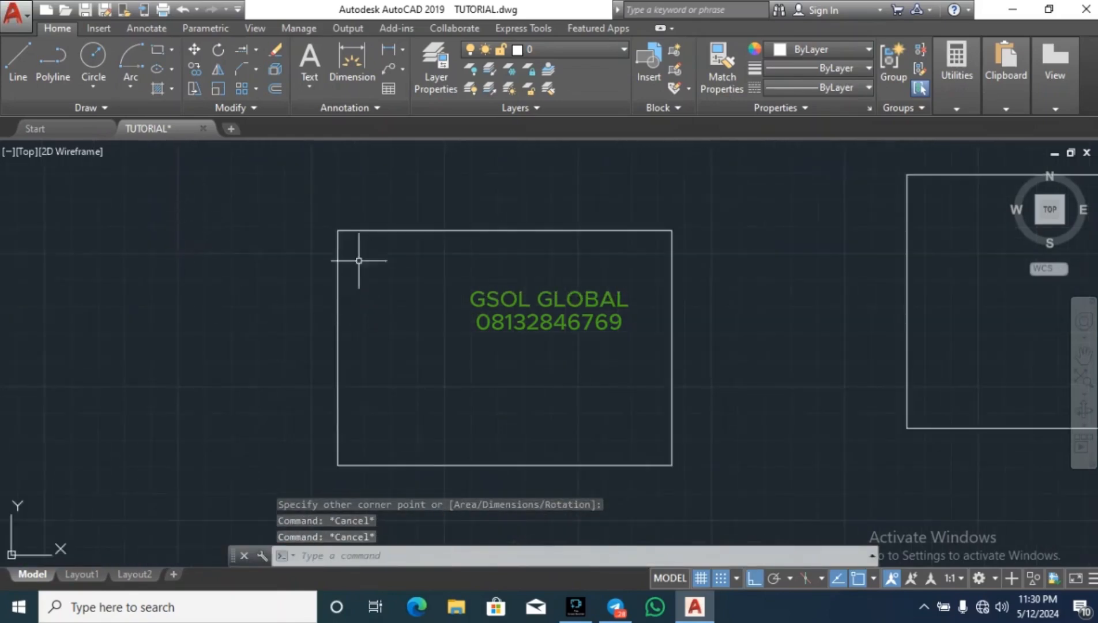
click(256, 70)
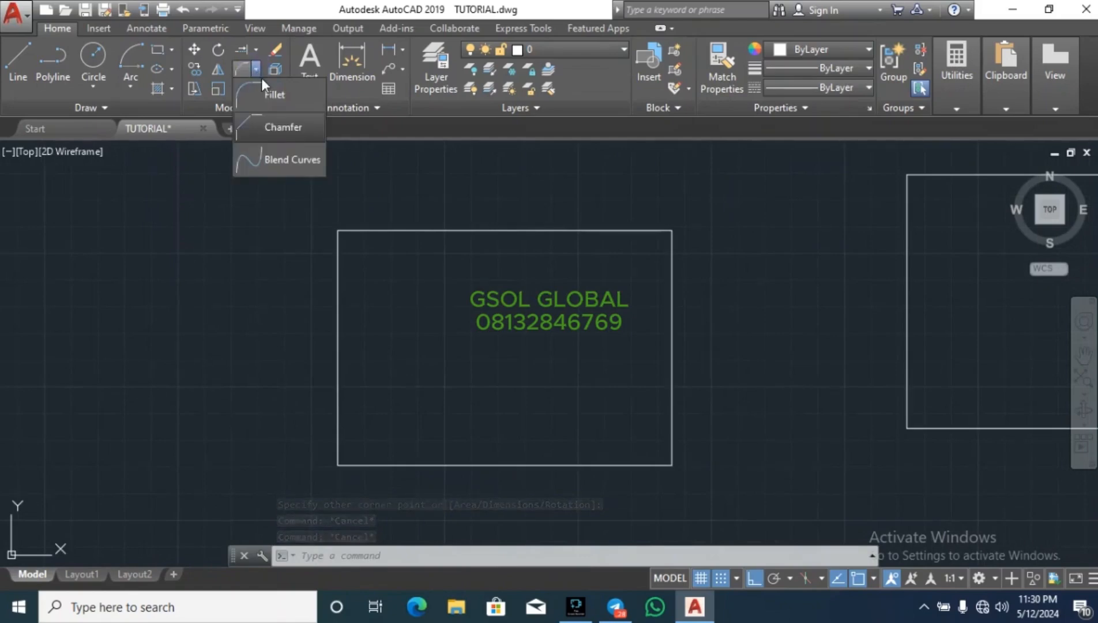
click(271, 92)
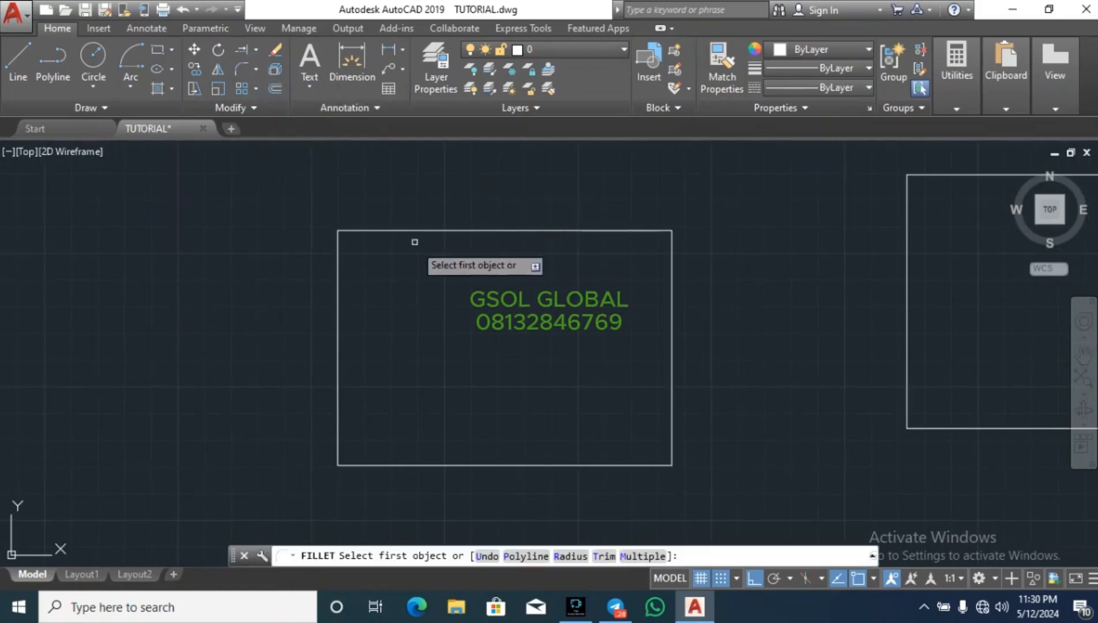
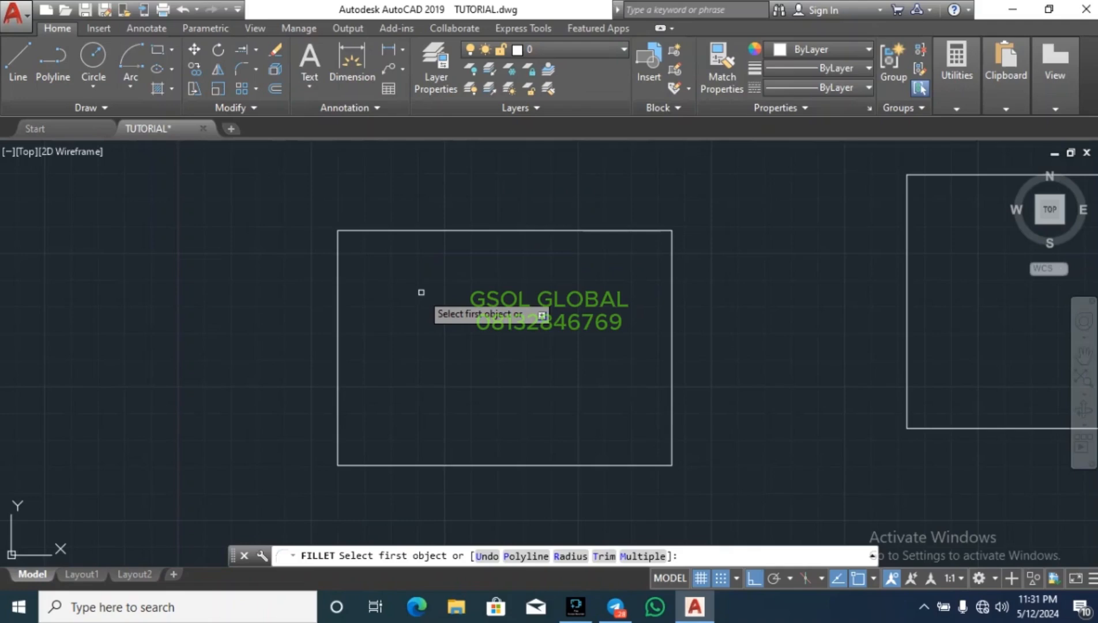
text(r)
key(Return)
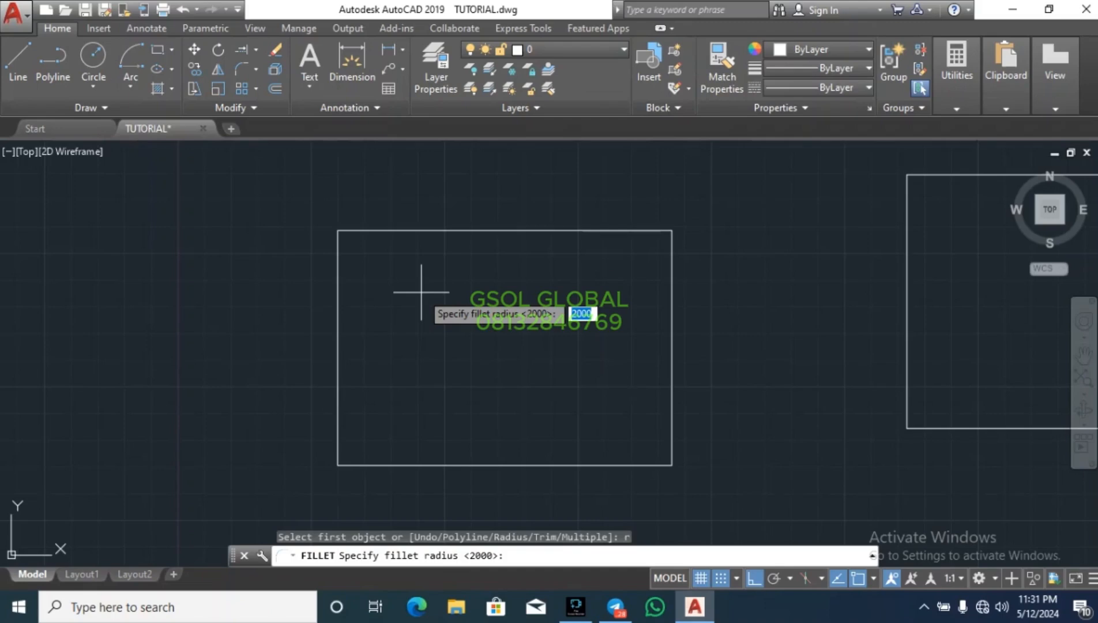
text(\)
key(Return)
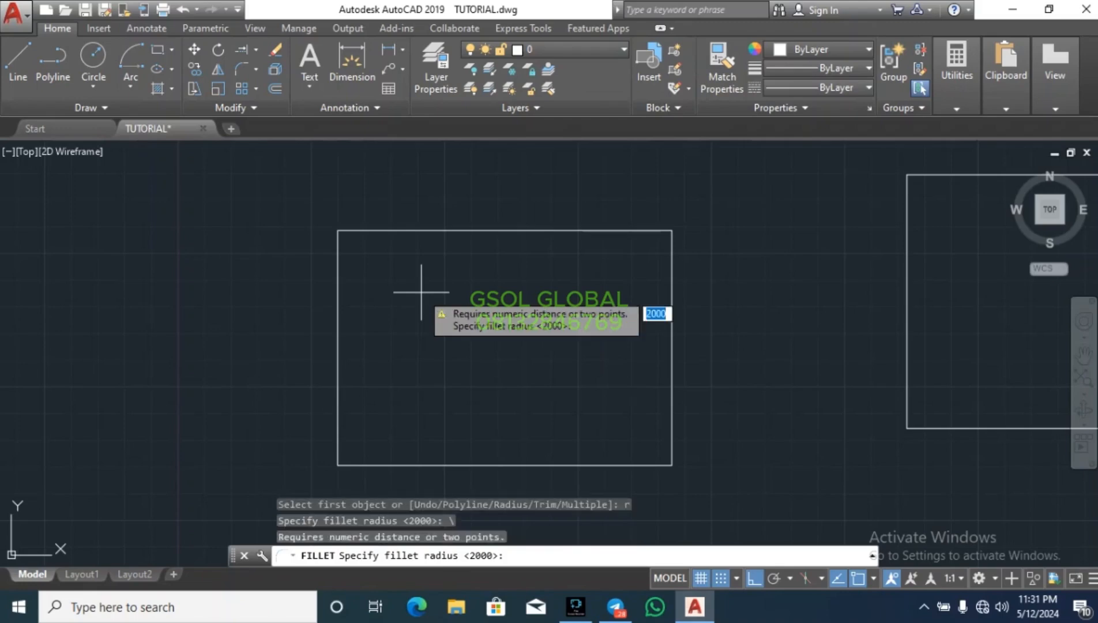
key(Escape)
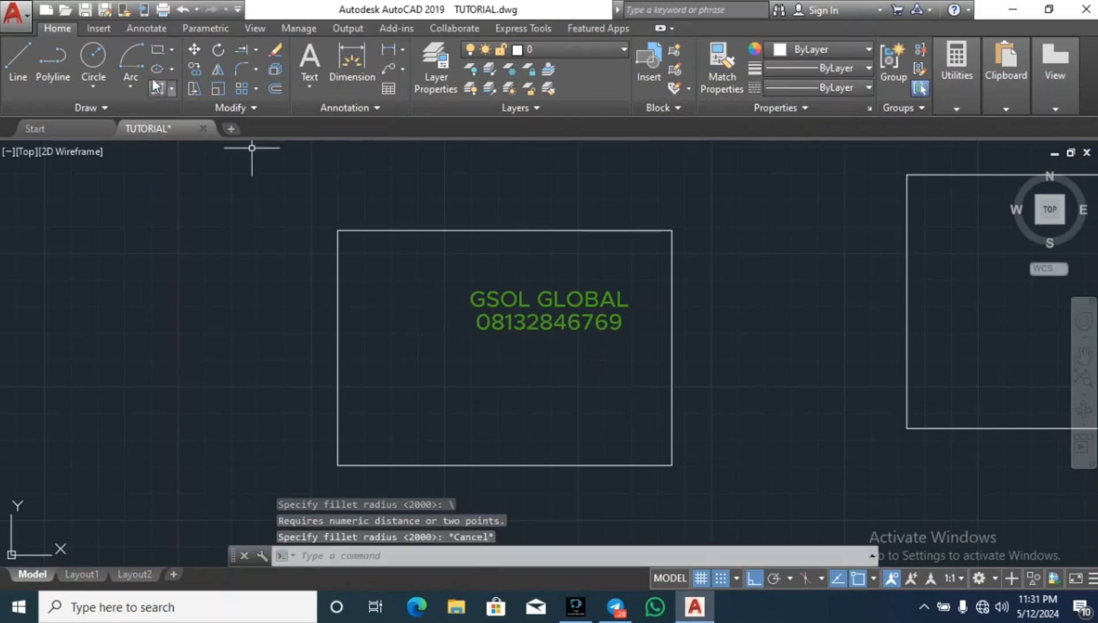
Step: Fillet the upper-left corner of the left rectangle with a radius of 2000
click(243, 70)
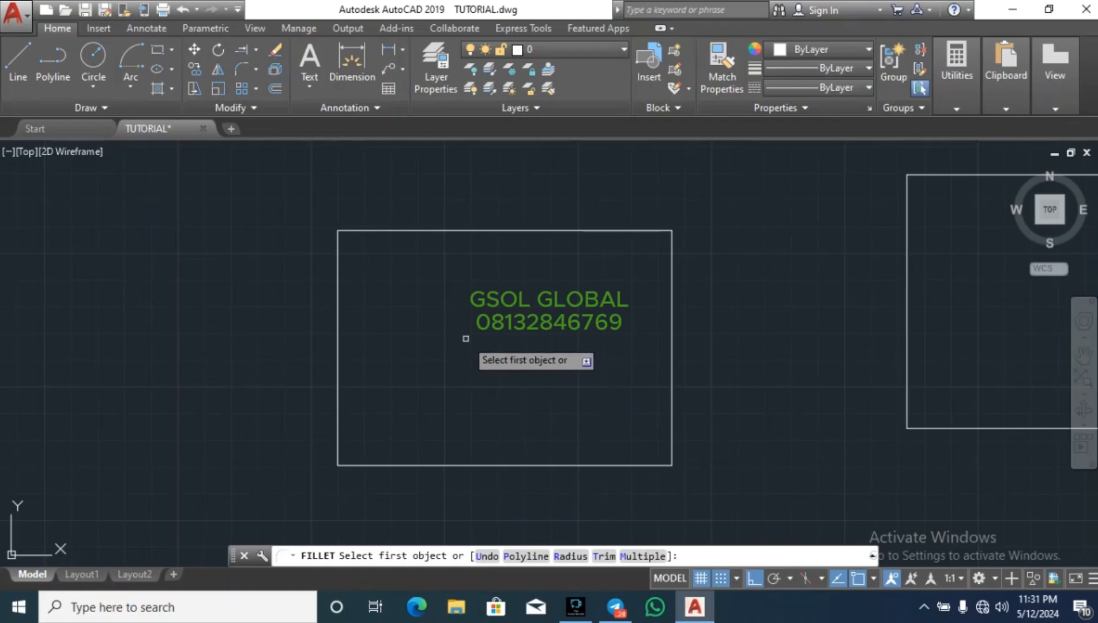
text(r)
key(Return)
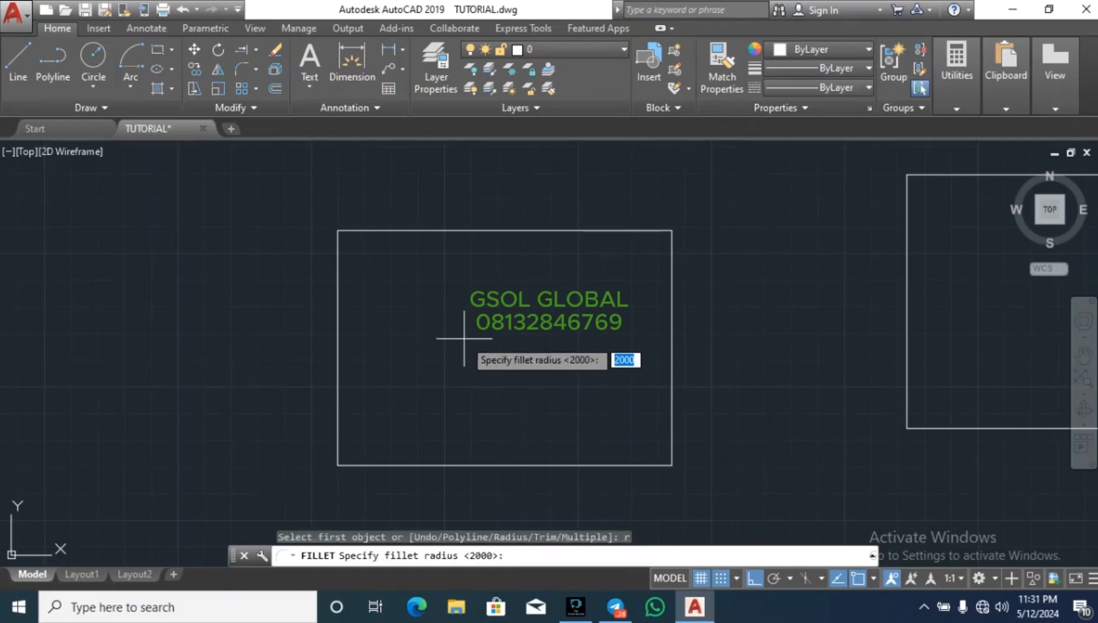
key(Return)
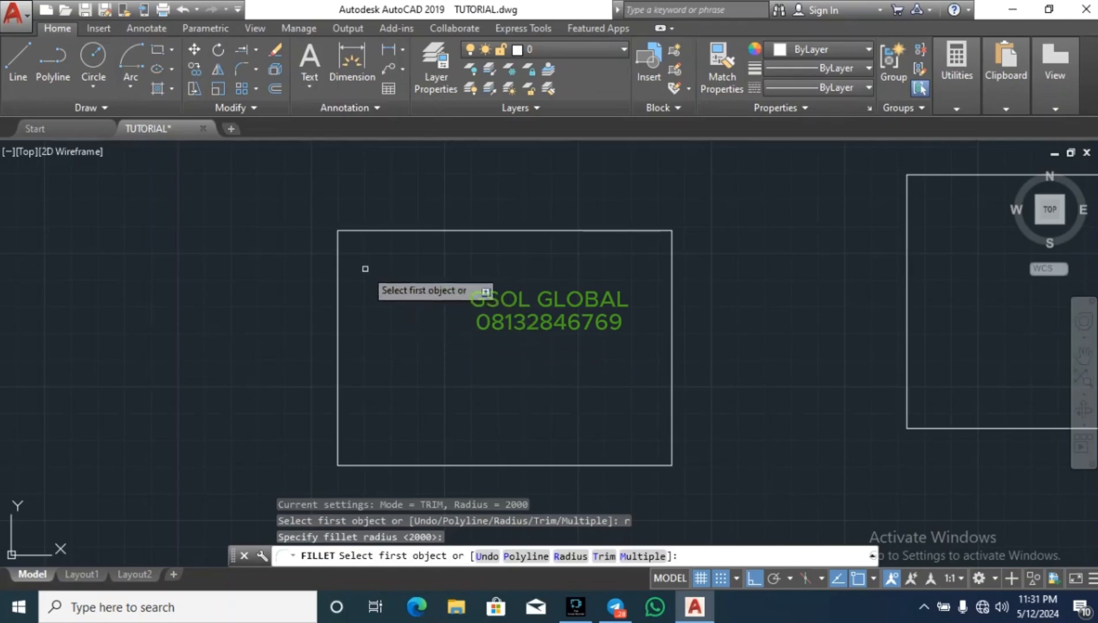
click(338, 291)
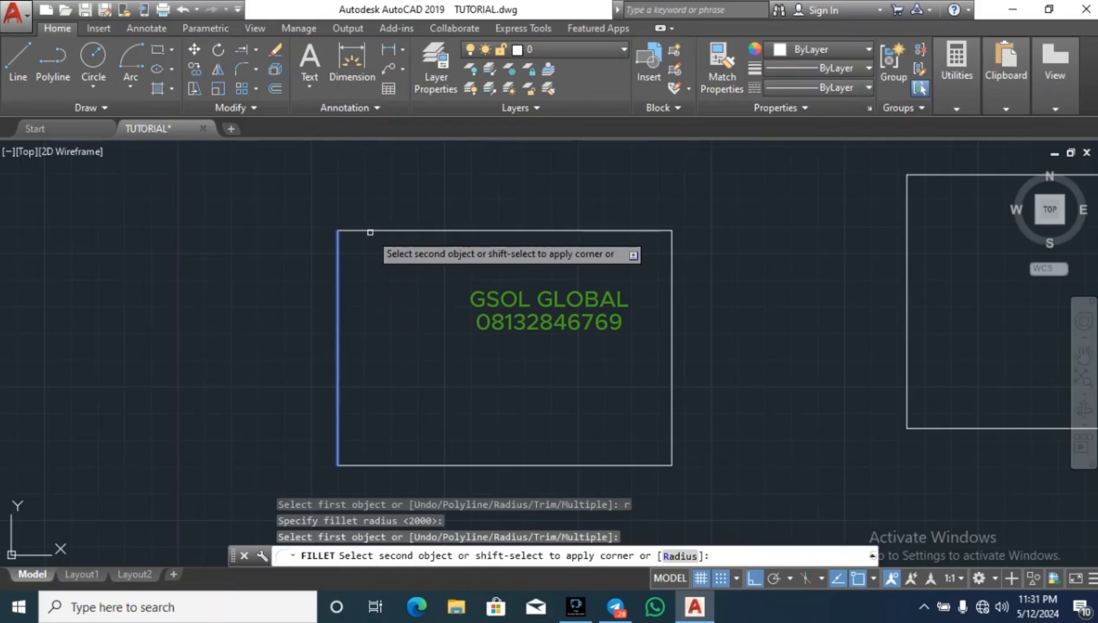
click(370, 232)
Step: Fillet the upper-right corner of the same rectangle with the same 2000 radius
key(Return)
scroll(346, 242, up, 3)
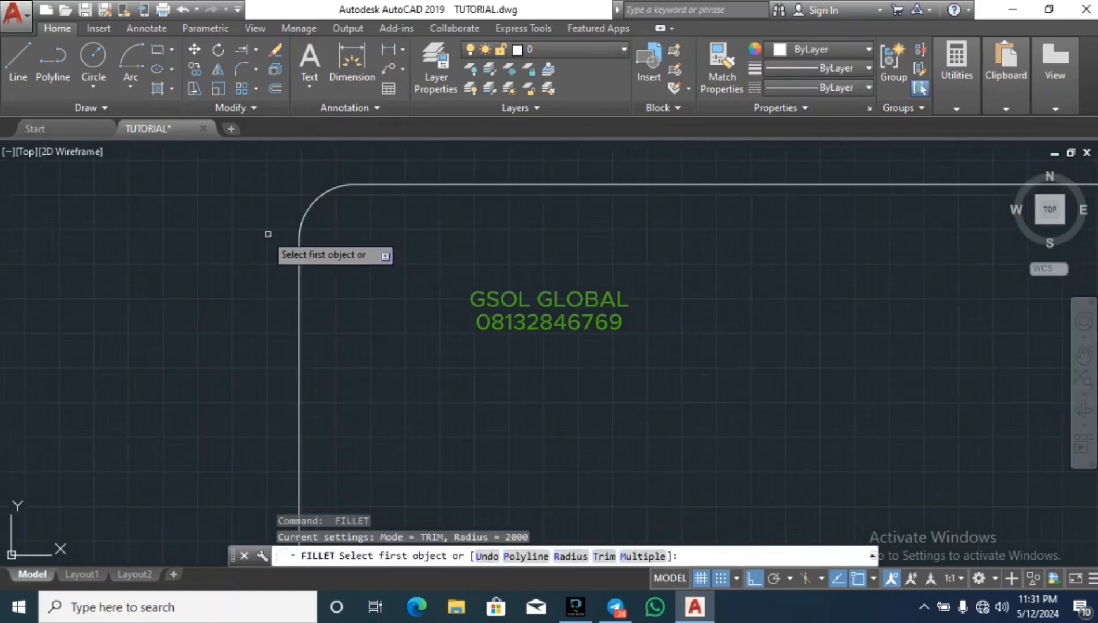
scroll(268, 234, down, 5)
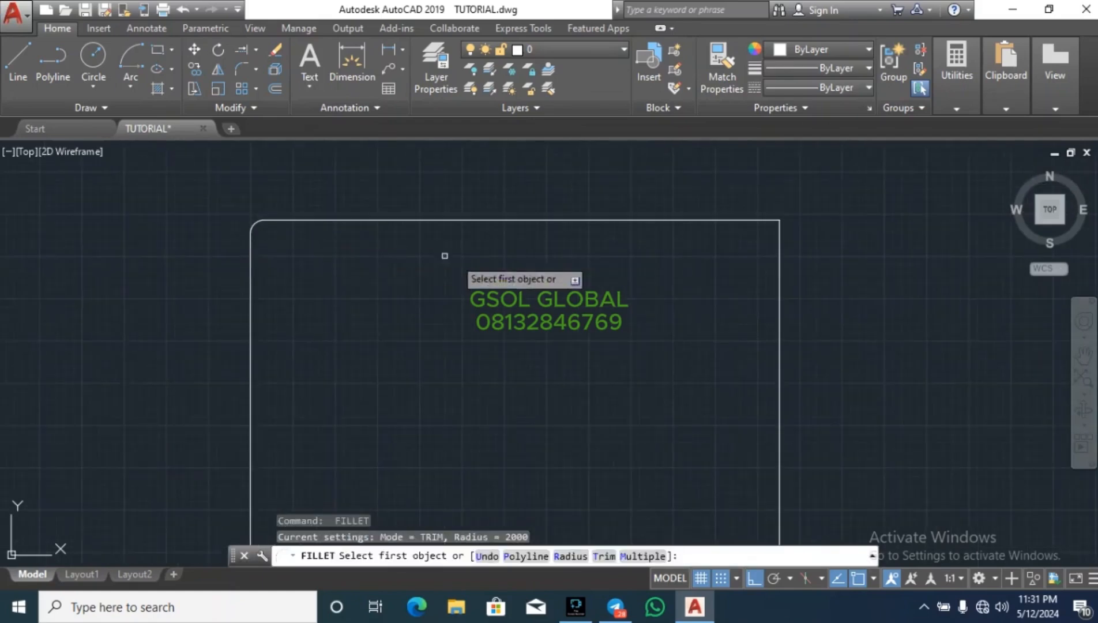
click(757, 221)
click(779, 251)
Step: Repeat the 2000 radius fillet on the rectangle's lower-left corner
scroll(448, 245, down, 5)
scroll(443, 288, up, 4)
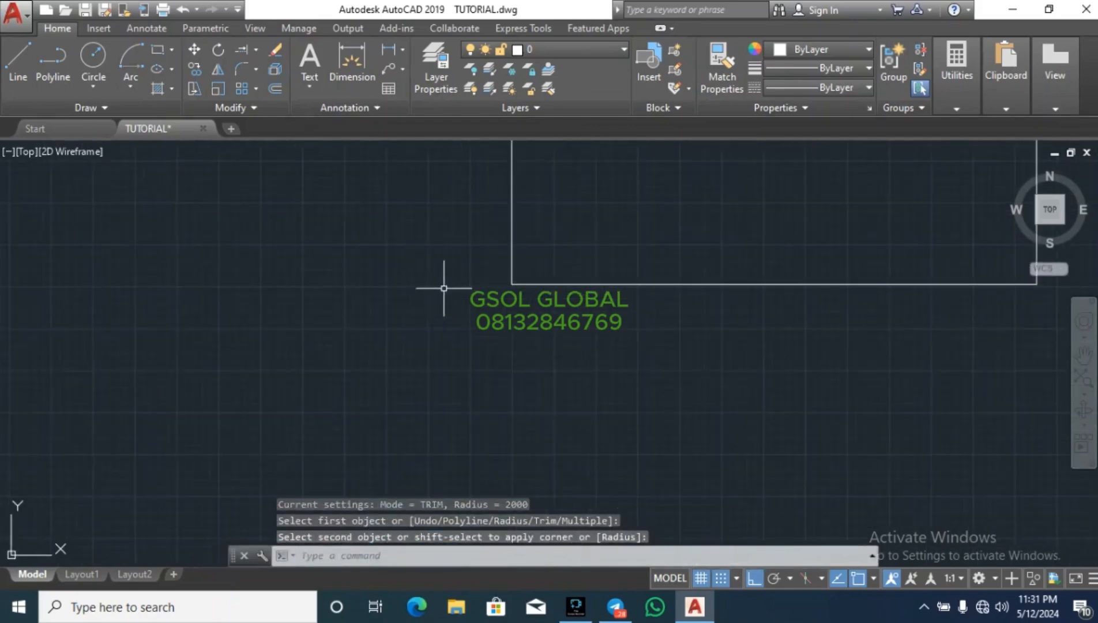
key(Return)
click(511, 278)
click(527, 284)
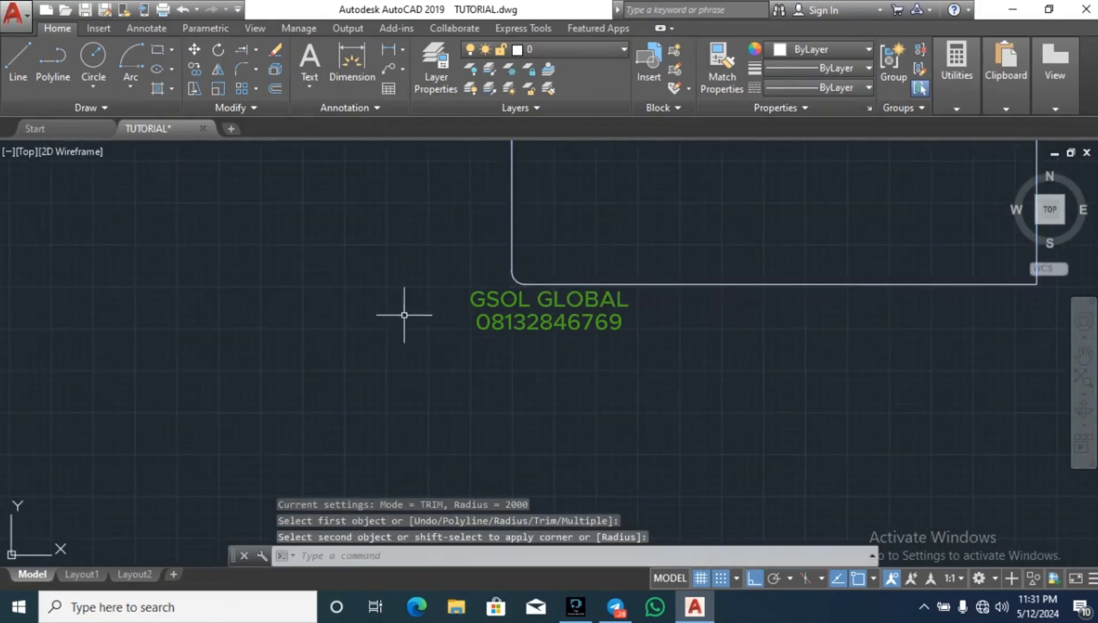
Step: Round the rectangle's remaining lower-right corner with the 2000 radius fillet and end the command
scroll(404, 315, down, 5)
key(Return)
scroll(637, 299, up, 4)
click(644, 314)
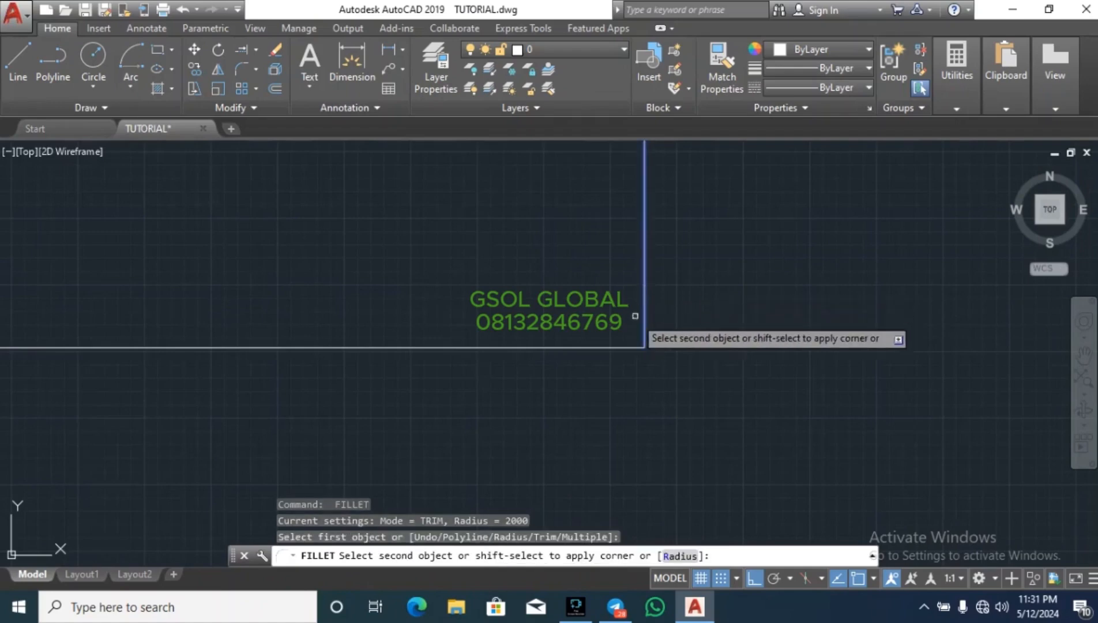
click(626, 346)
key(Escape)
key(Escape)
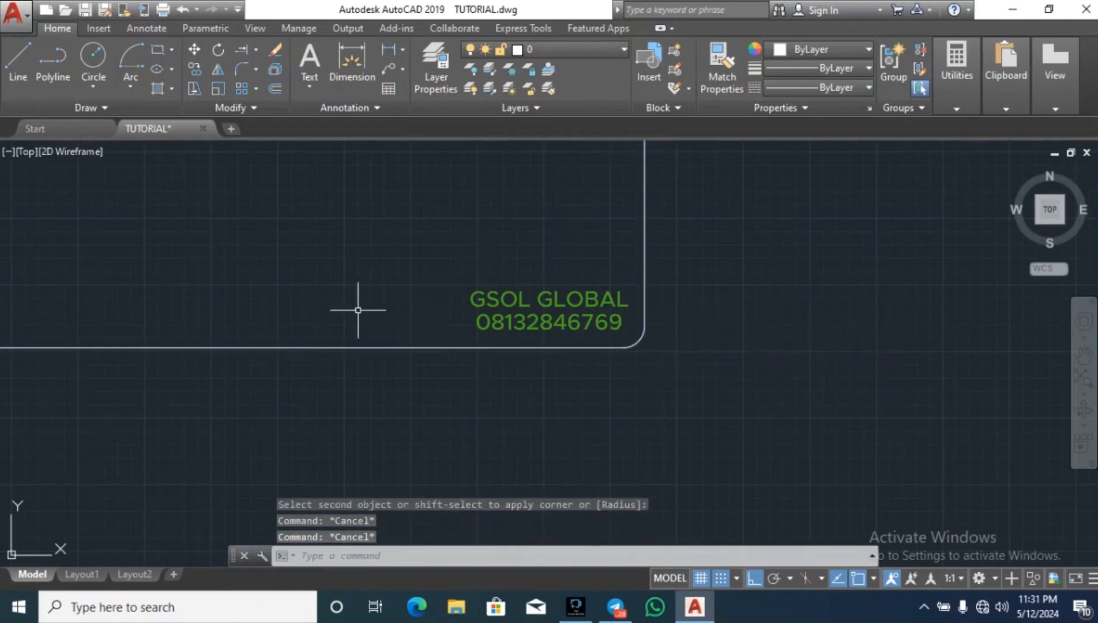
Step: Chamfer the upper-left corner of the right rectangle with a first distance of 5000 and a second distance of 3000
scroll(404, 306, down, 5)
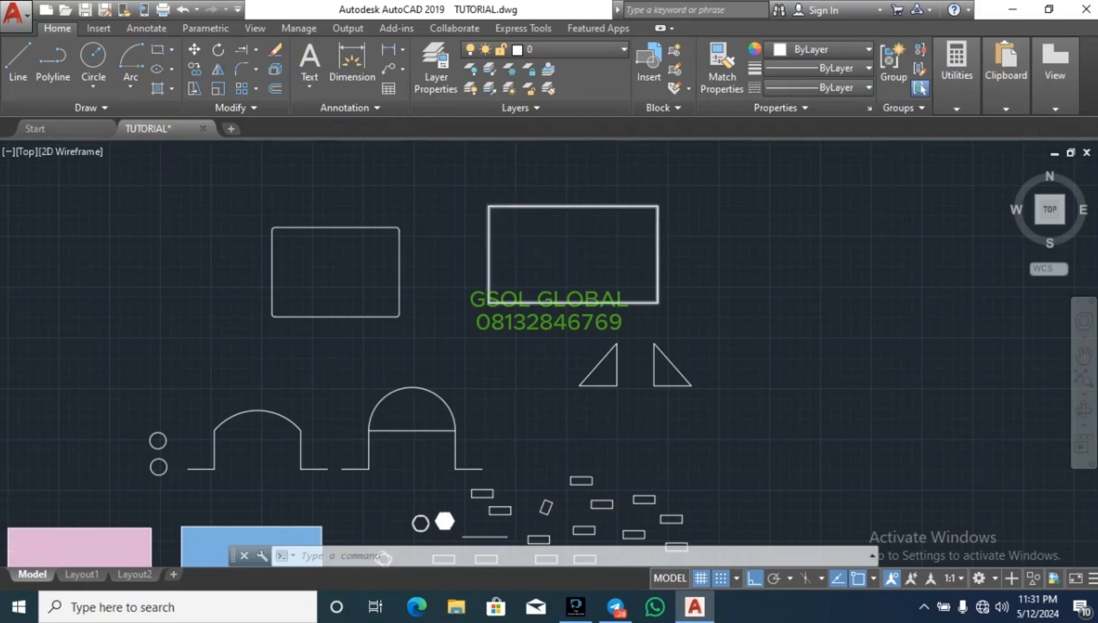
scroll(656, 218, up, 4)
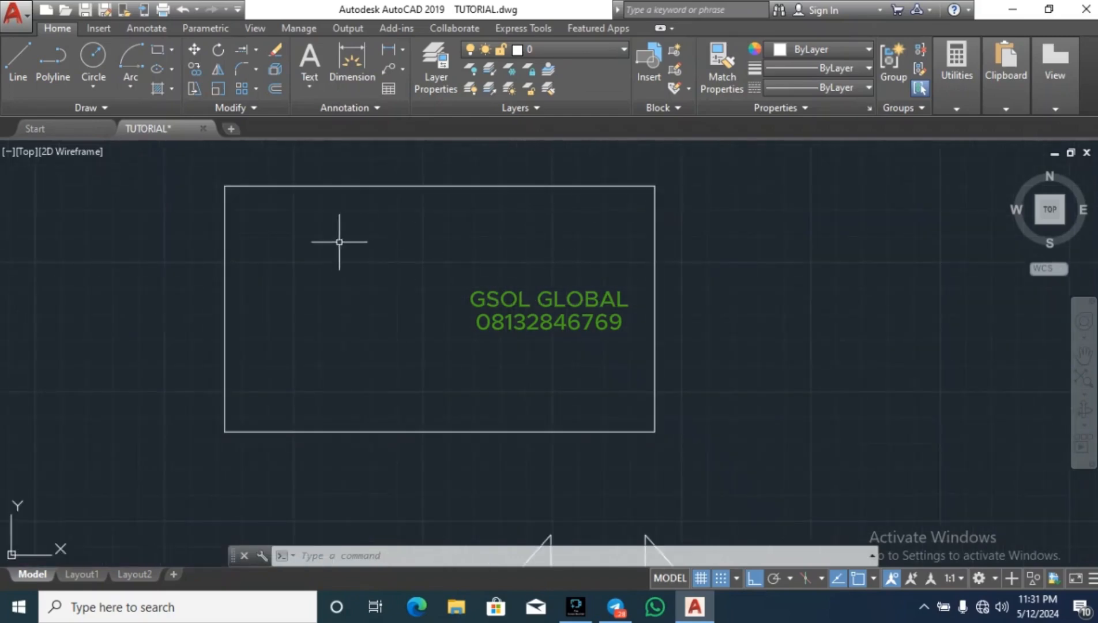
click(258, 69)
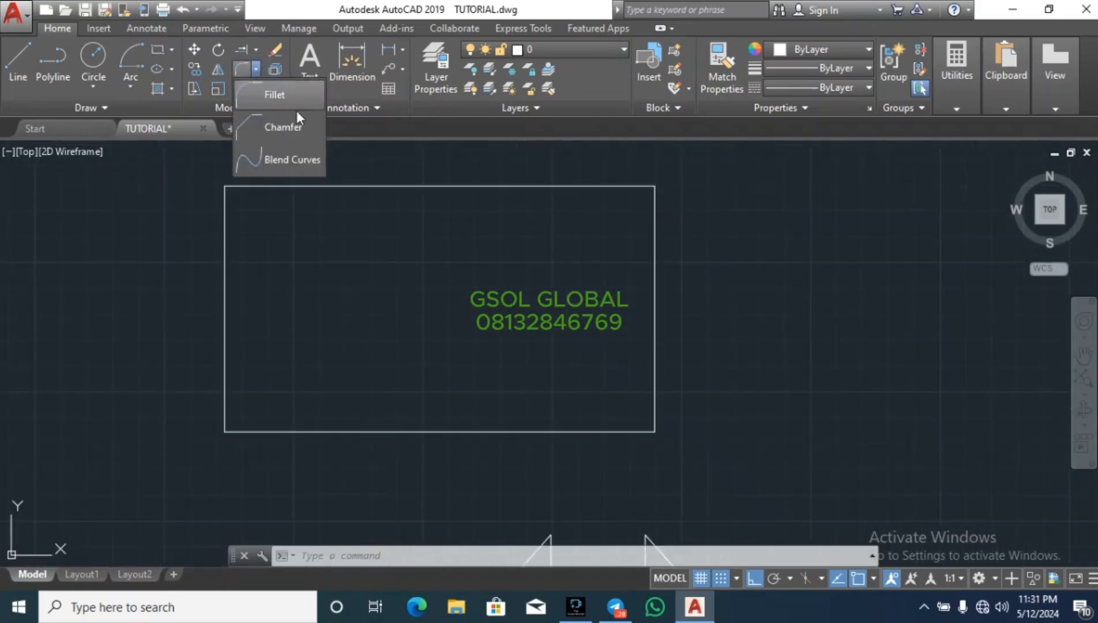
click(306, 125)
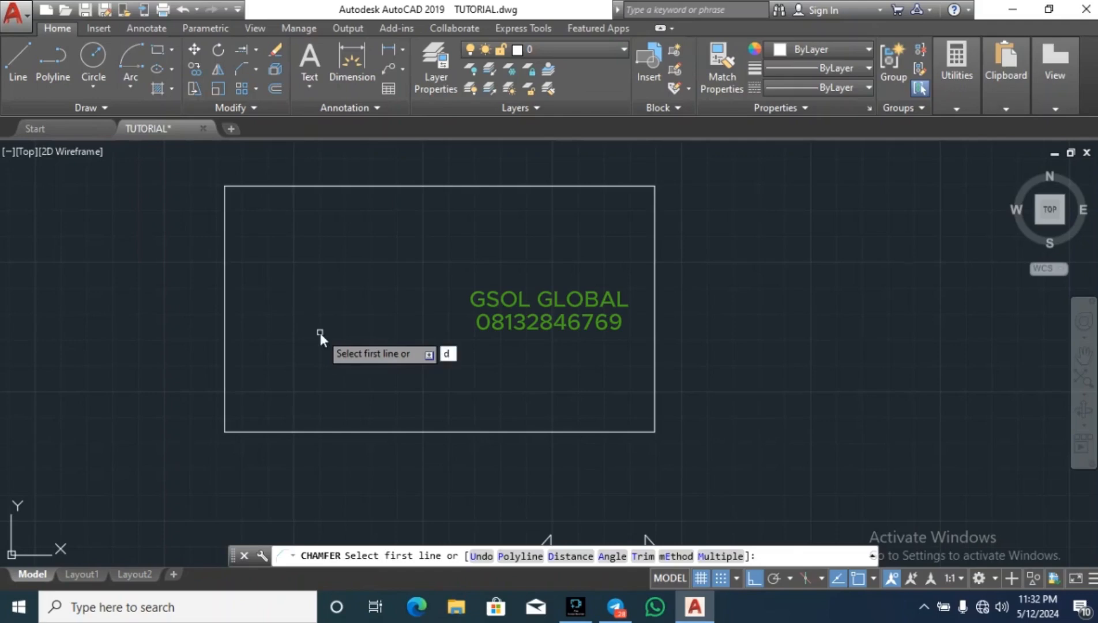
text(d)
key(Return)
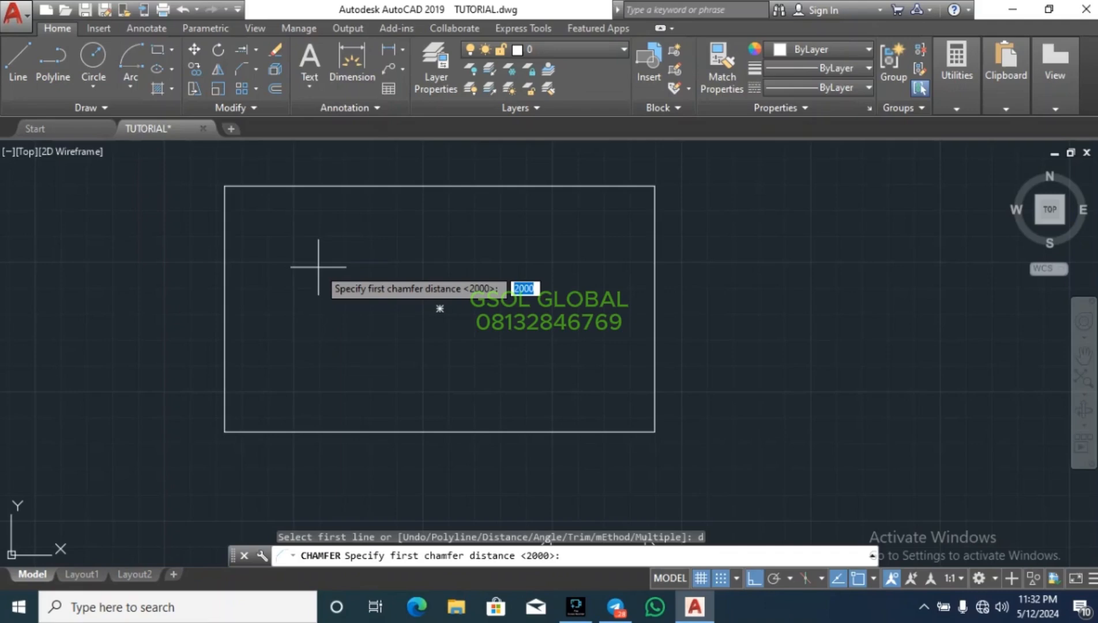
text(5000)
key(Return)
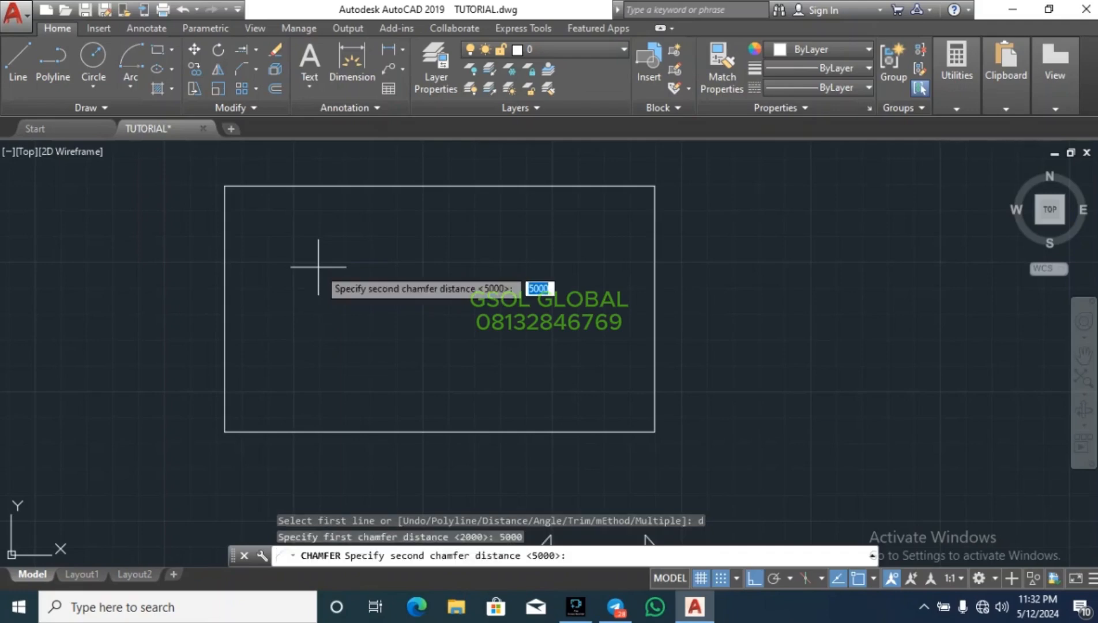
text(3000)
key(Return)
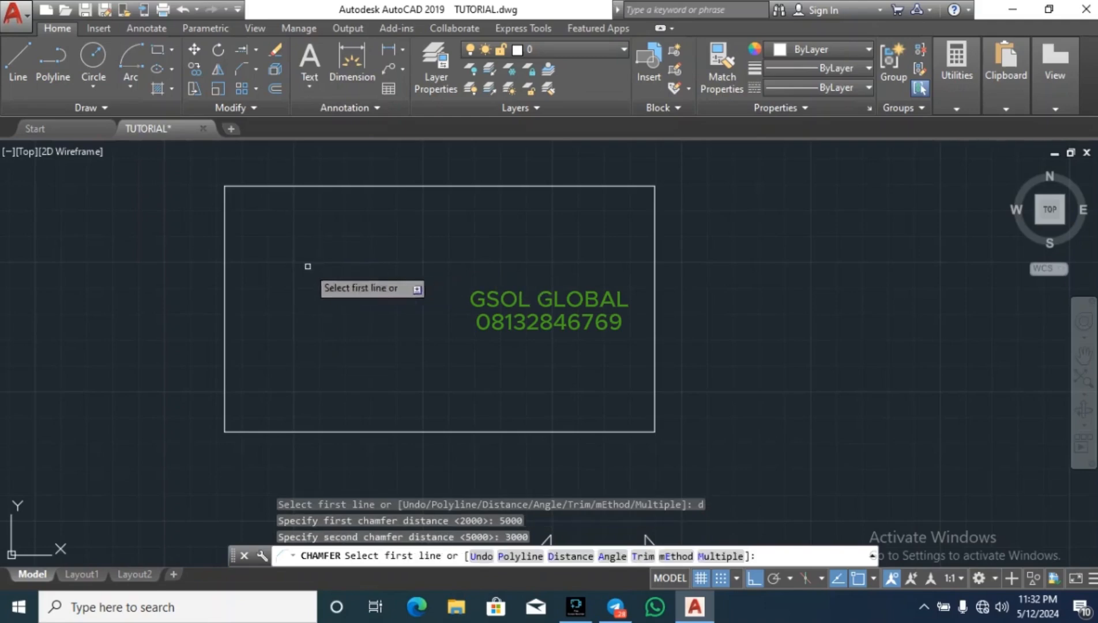
click(225, 232)
click(264, 186)
Step: Chamfer the rectangle's lower-left corner with the same 5000 and 3000 distances, picking the left side before the lower edge
key(Return)
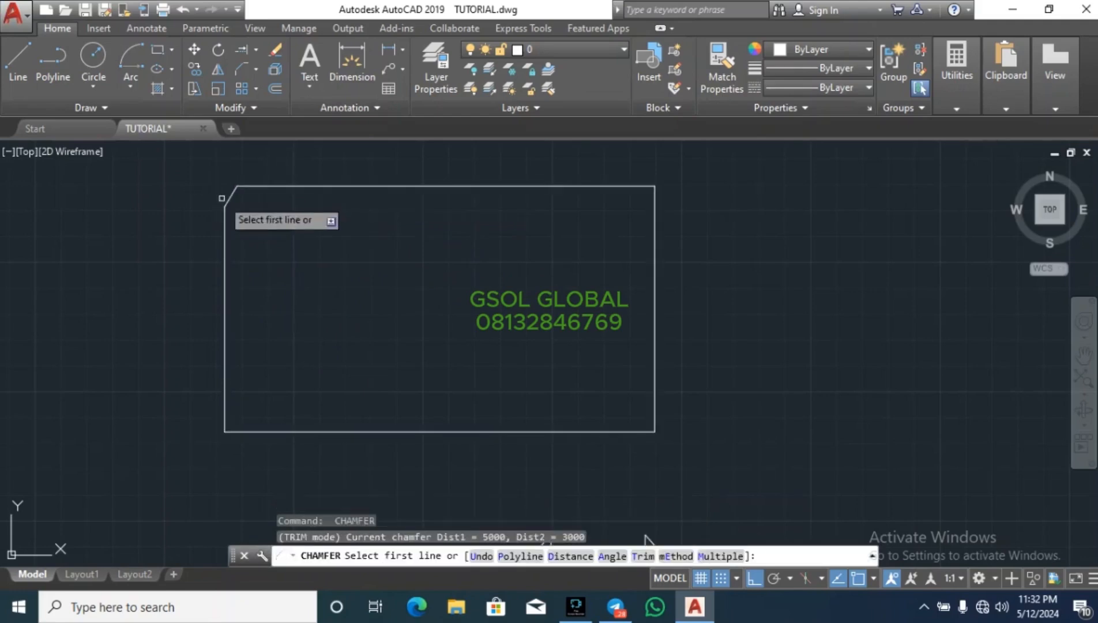
click(221, 404)
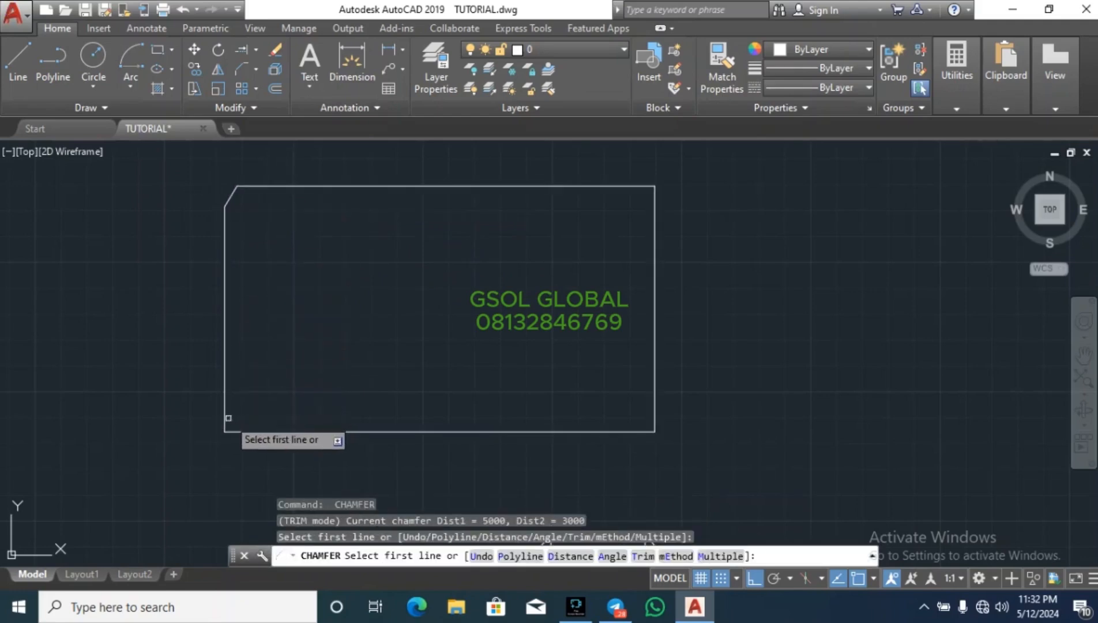
click(230, 417)
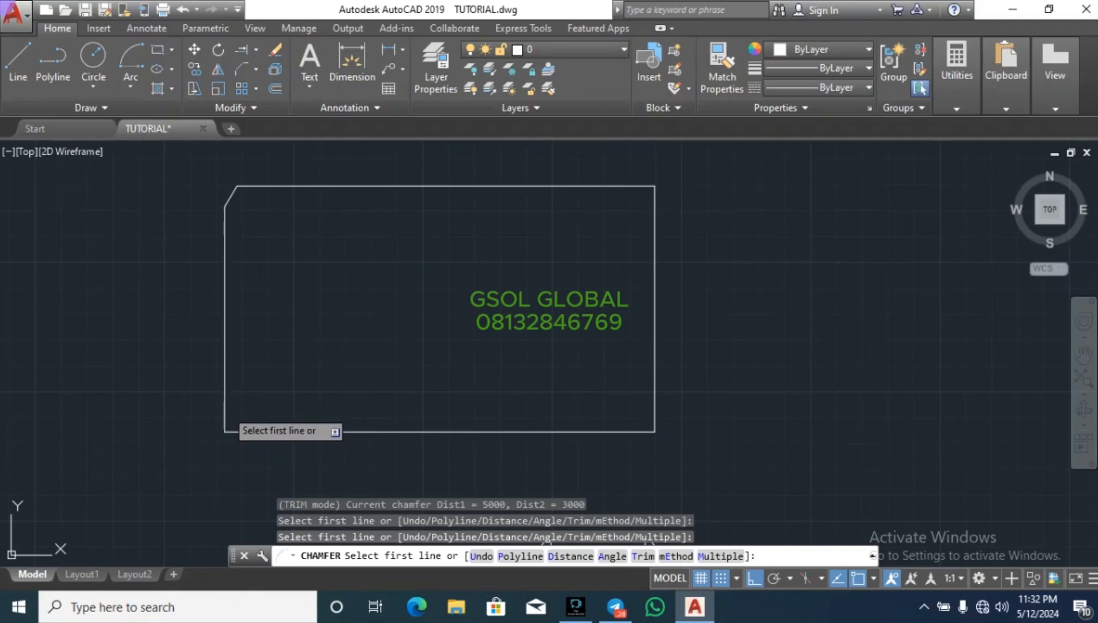
click(228, 413)
click(241, 431)
Step: Chamfer the rectangle's lower-right corner with the same distances, picking the lower edge before the right side
key(Return)
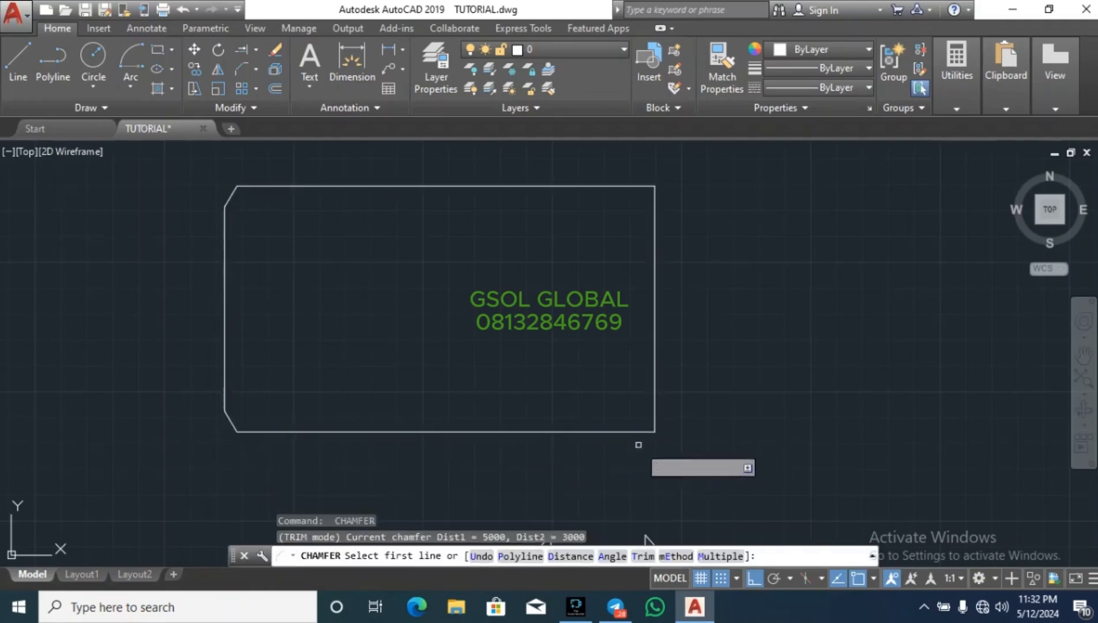
click(639, 431)
click(655, 414)
Step: Chamfer the rectangle's remaining upper-right corner, picking the right side before the upper edge, and end the command
key(Return)
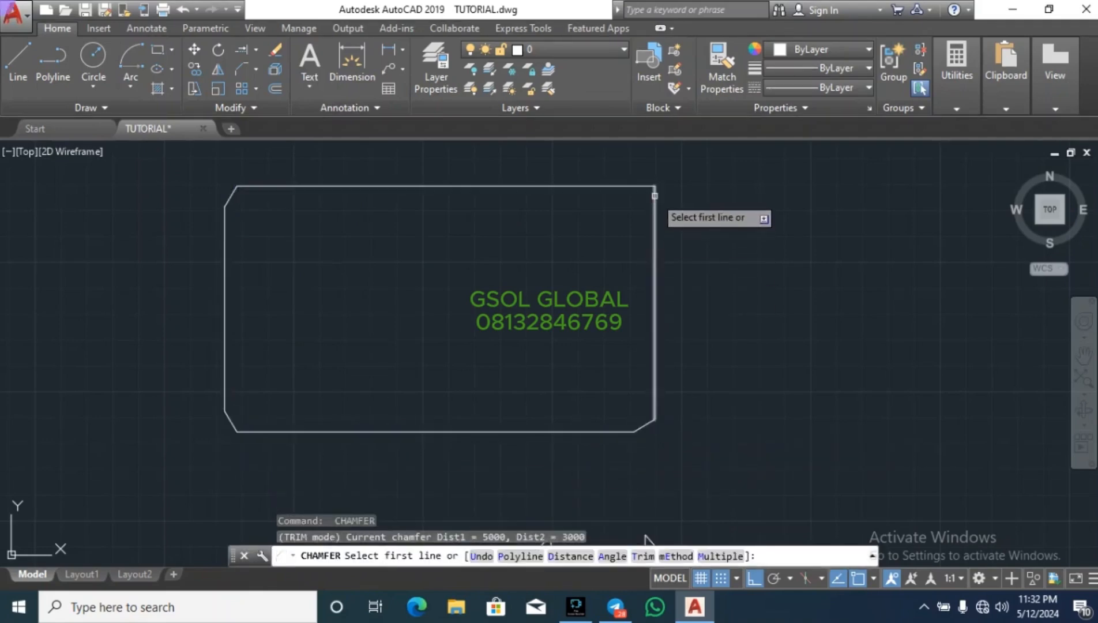
click(654, 202)
click(639, 190)
key(Escape)
key(Escape)
key(Escape)
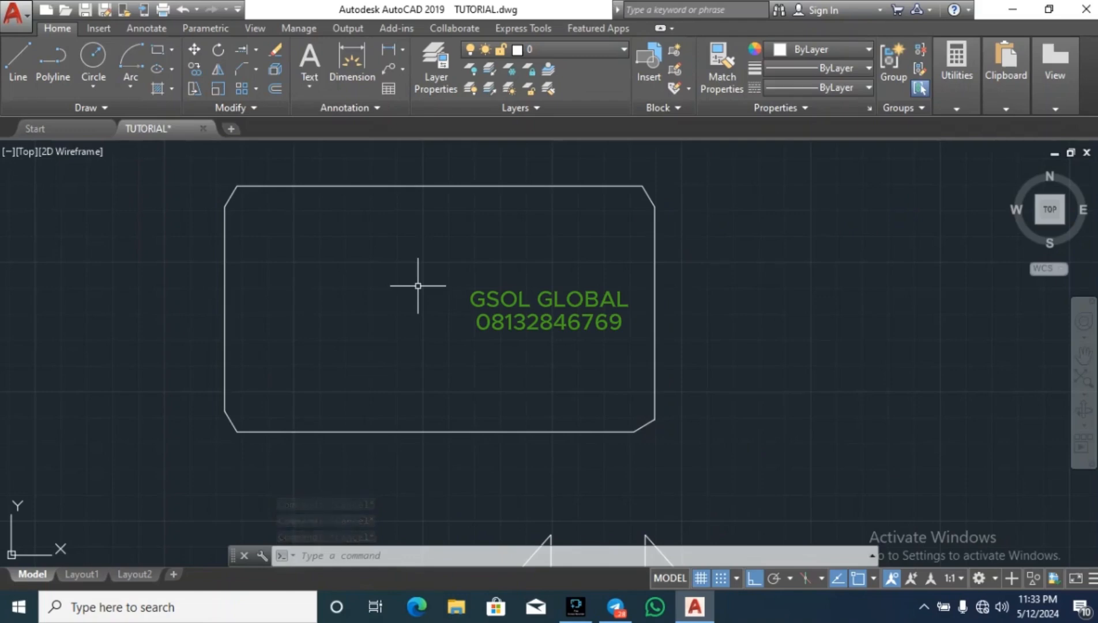
key(Escape)
key(Escape)
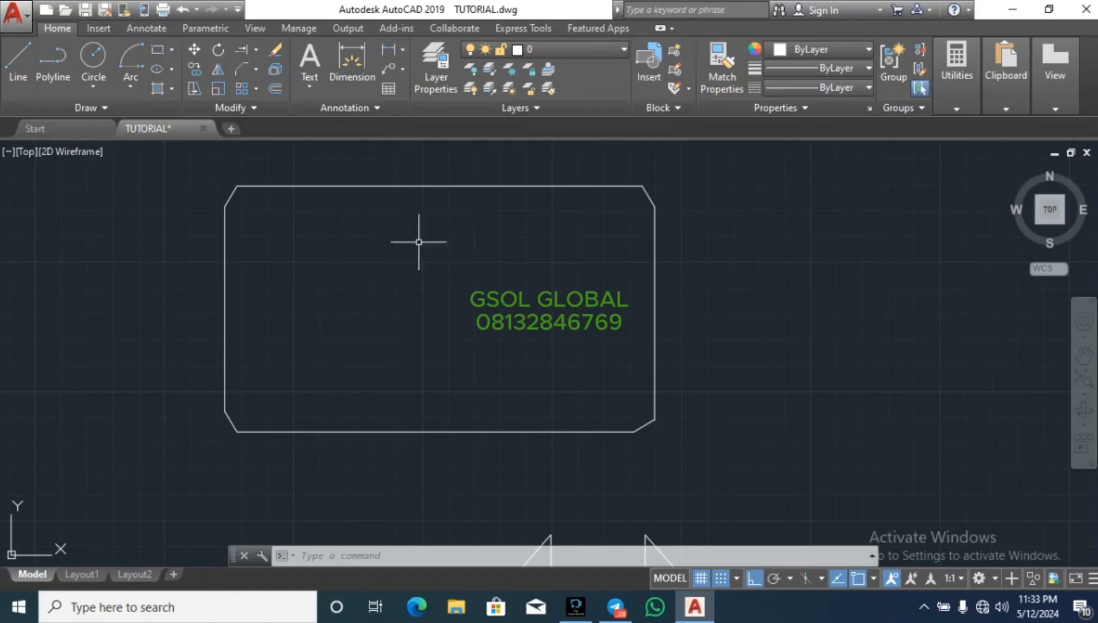
key(Escape)
key(Escape)
Step: Erase the solid blue hatch from the rectangle beside the pink one, keeping its outline
scroll(328, 225, down, 10)
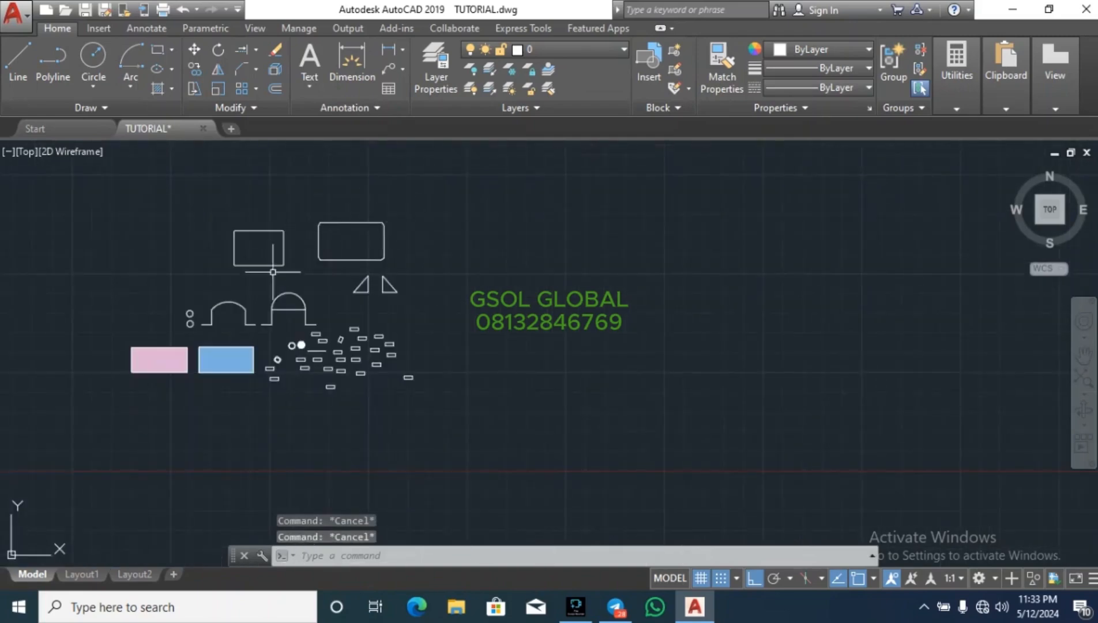
scroll(194, 368, up, 1)
click(215, 372)
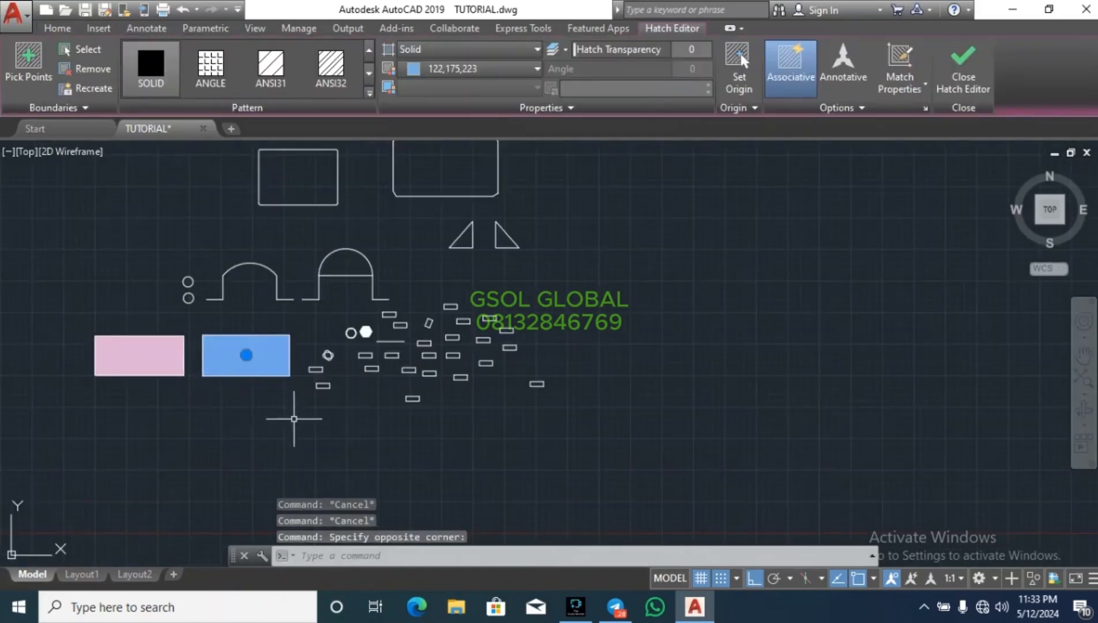
text(e)
key(Return)
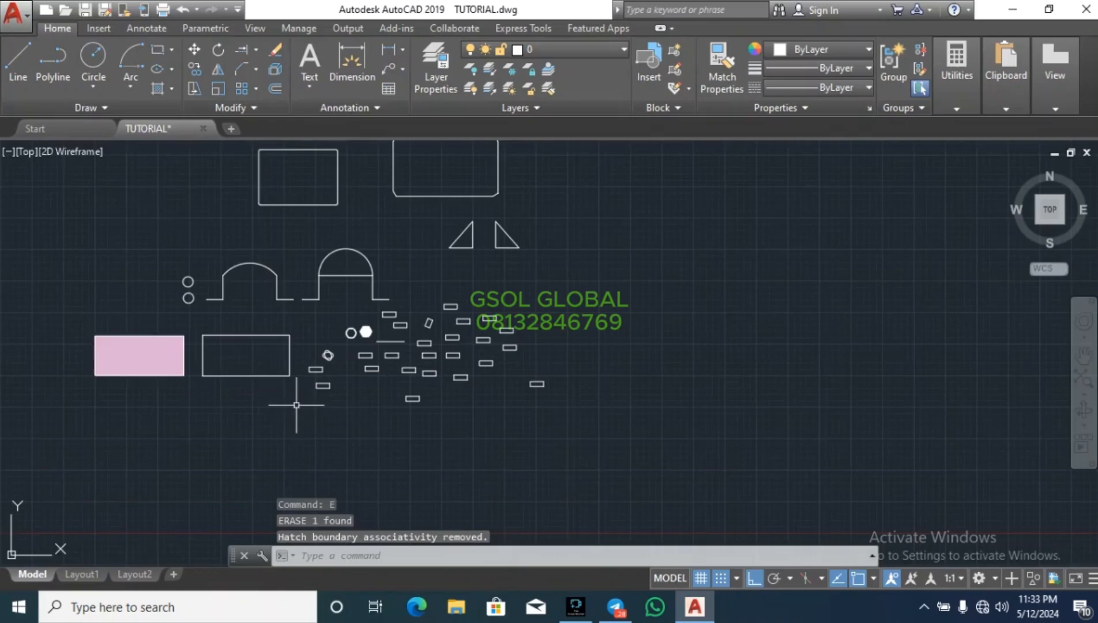
Step: Select the unhatched rectangle by its edge and with a selection window to check whether it is a single object
scroll(212, 378, up, 2)
scroll(218, 374, up, 2)
key(Escape)
click(218, 375)
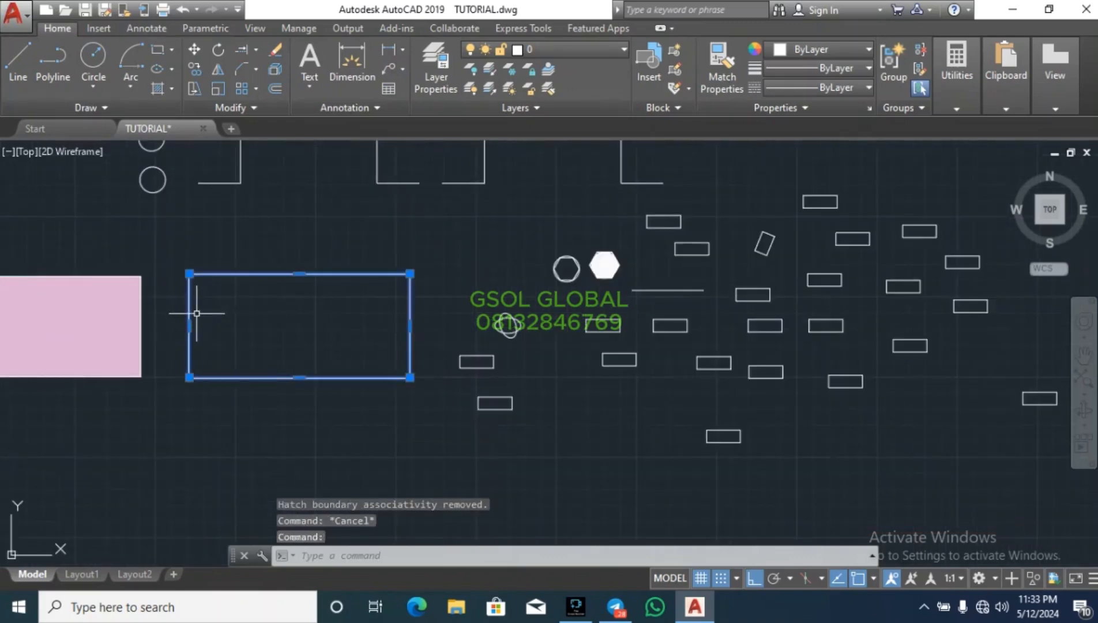
key(Escape)
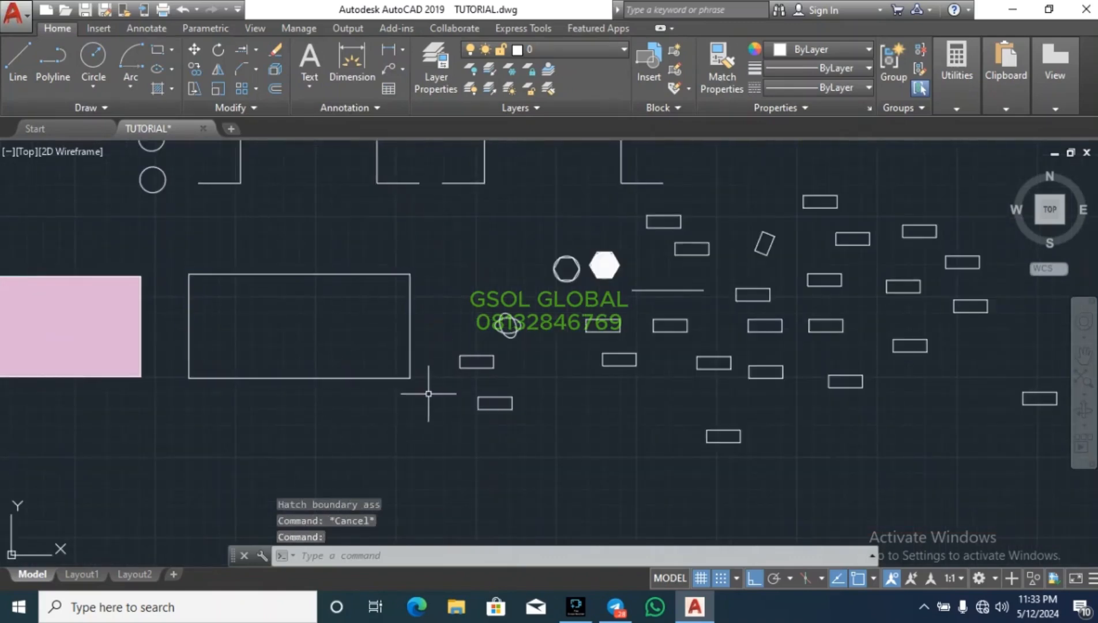
click(429, 394)
click(174, 266)
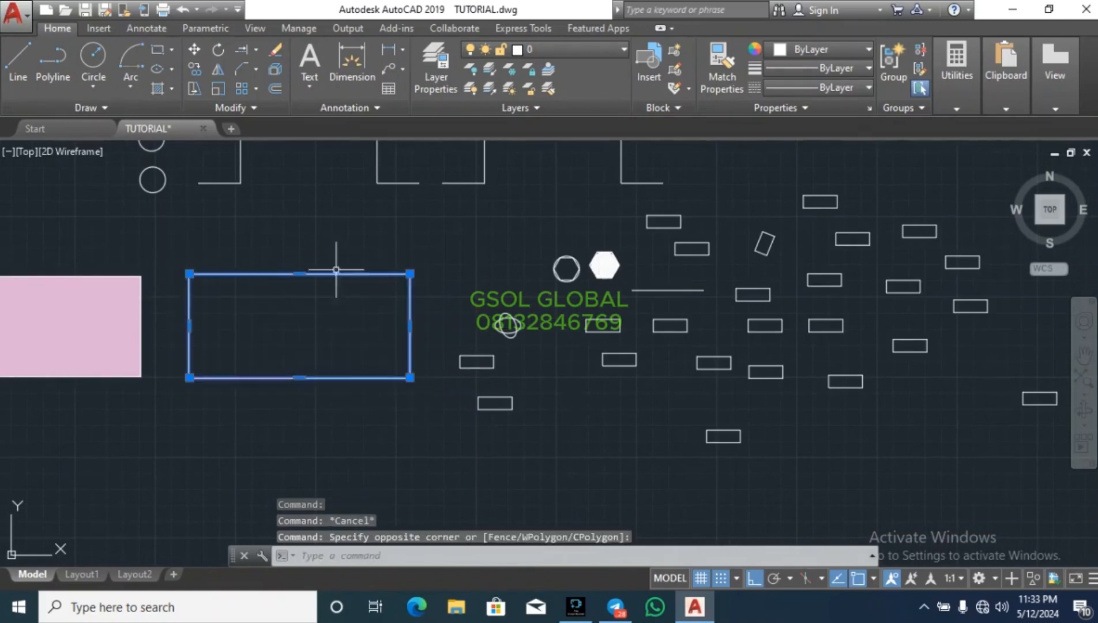
key(Escape)
click(429, 400)
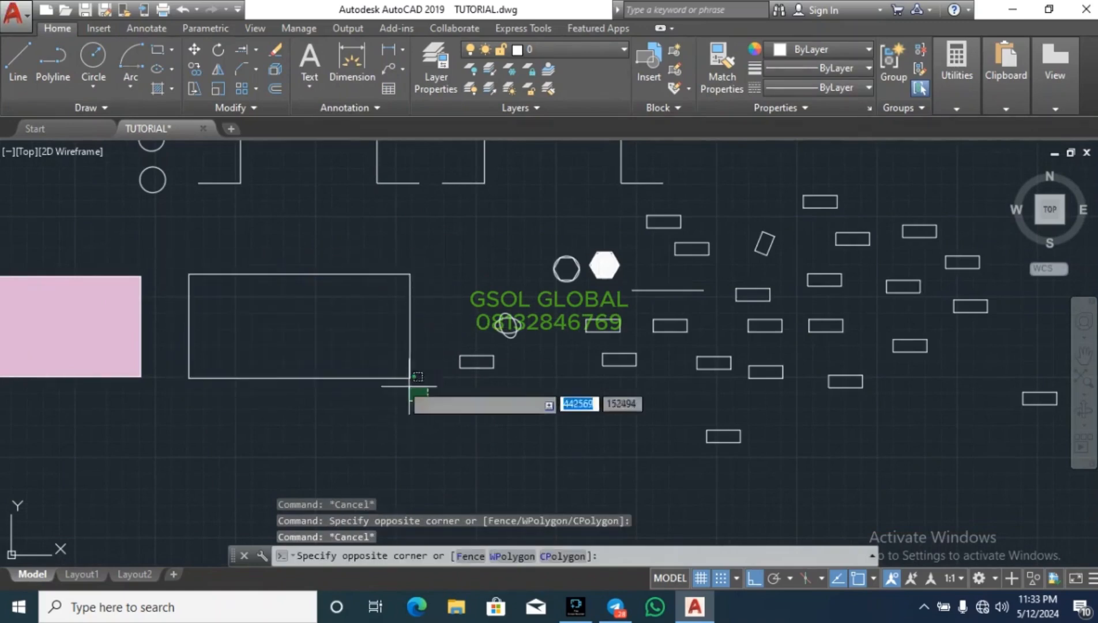
right_click(179, 253)
key(Escape)
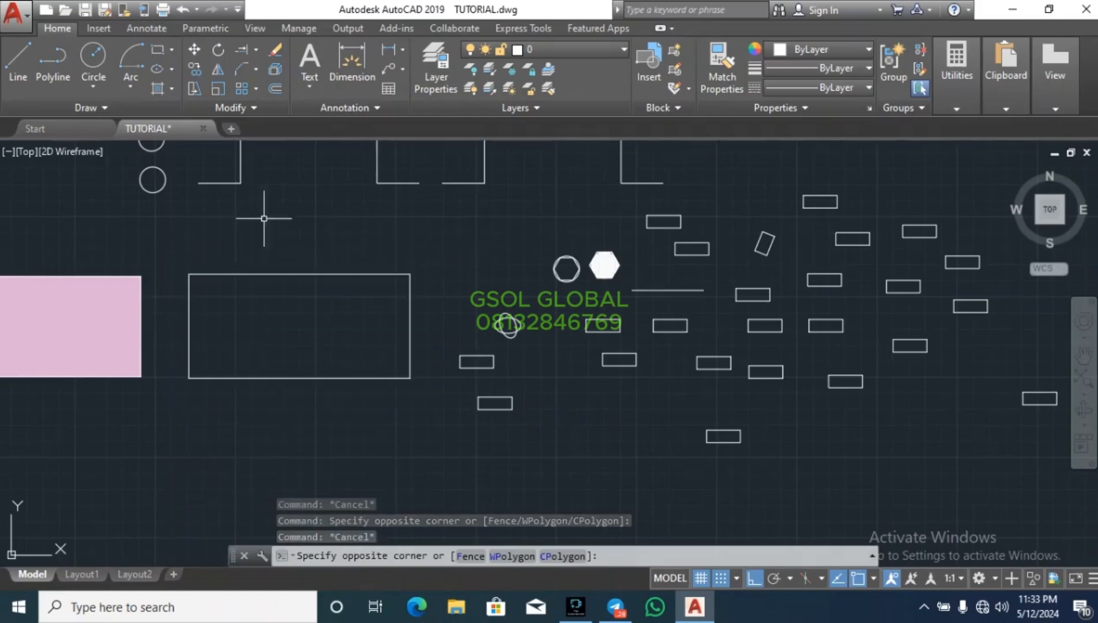
Step: Explode the unhatched rectangle into separate lines
click(436, 304)
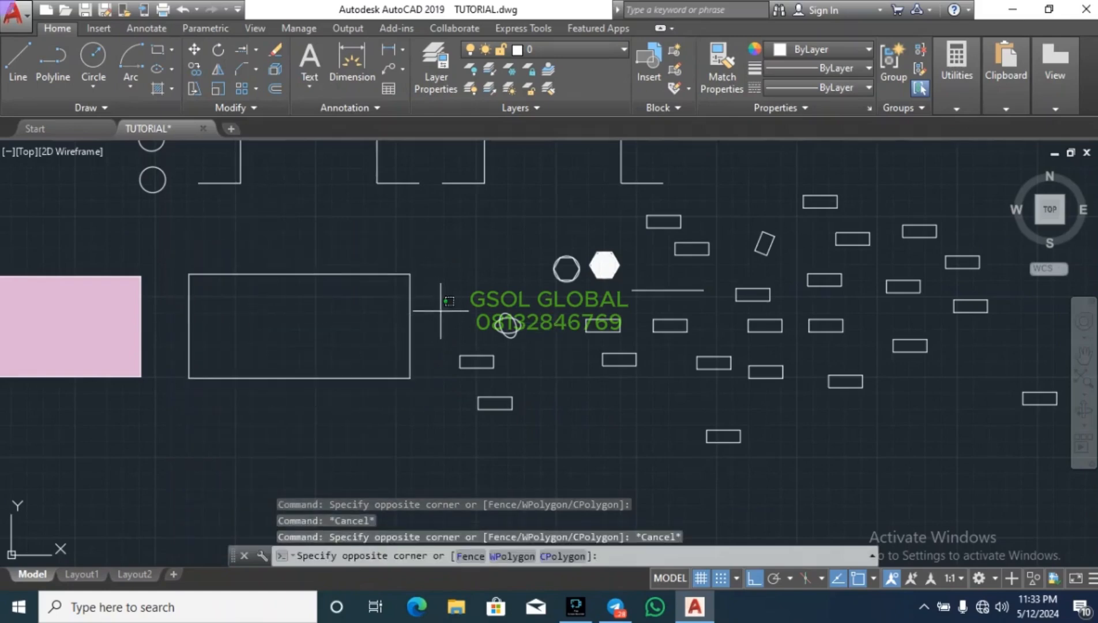
click(329, 315)
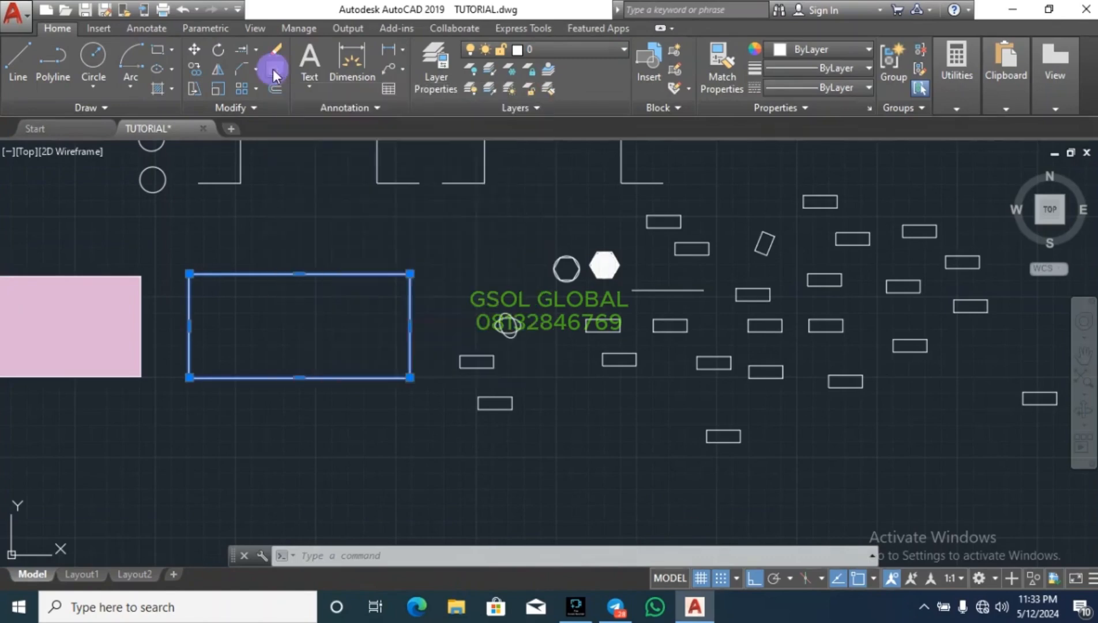
click(273, 69)
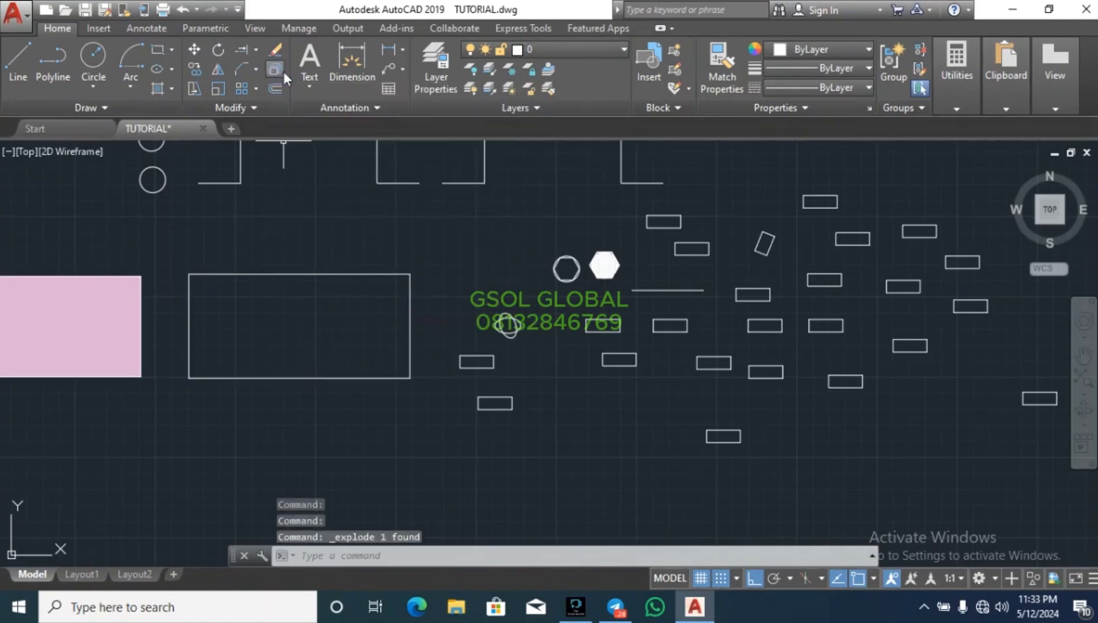
Step: Select the exploded rectangle's sides one by one to check that they are separate objects, and clear the selection
click(323, 276)
key(Escape)
click(409, 326)
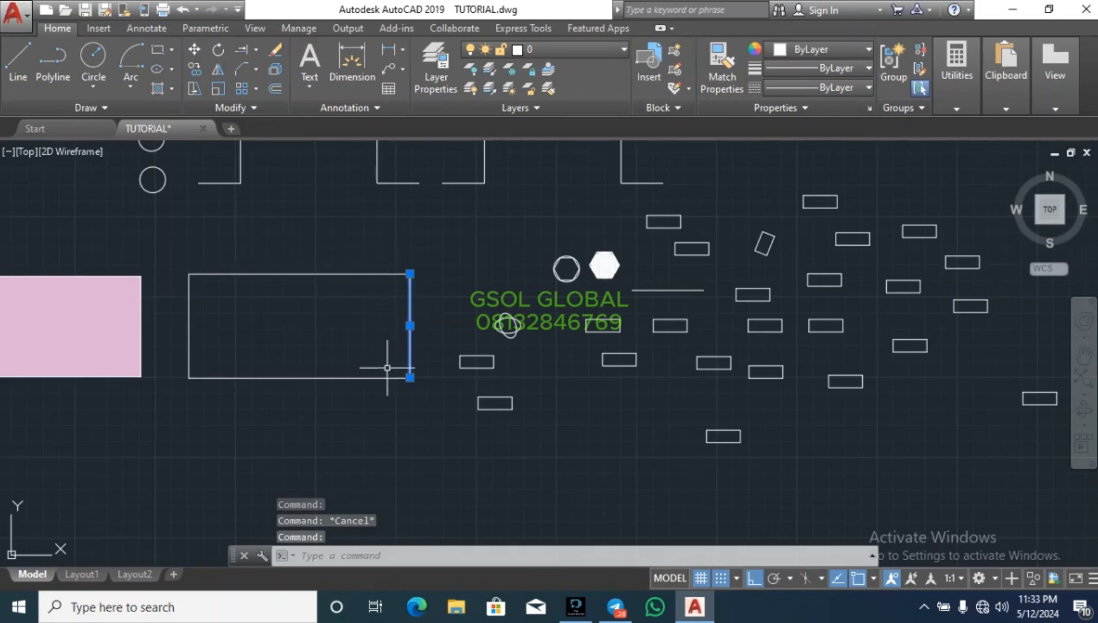
click(381, 378)
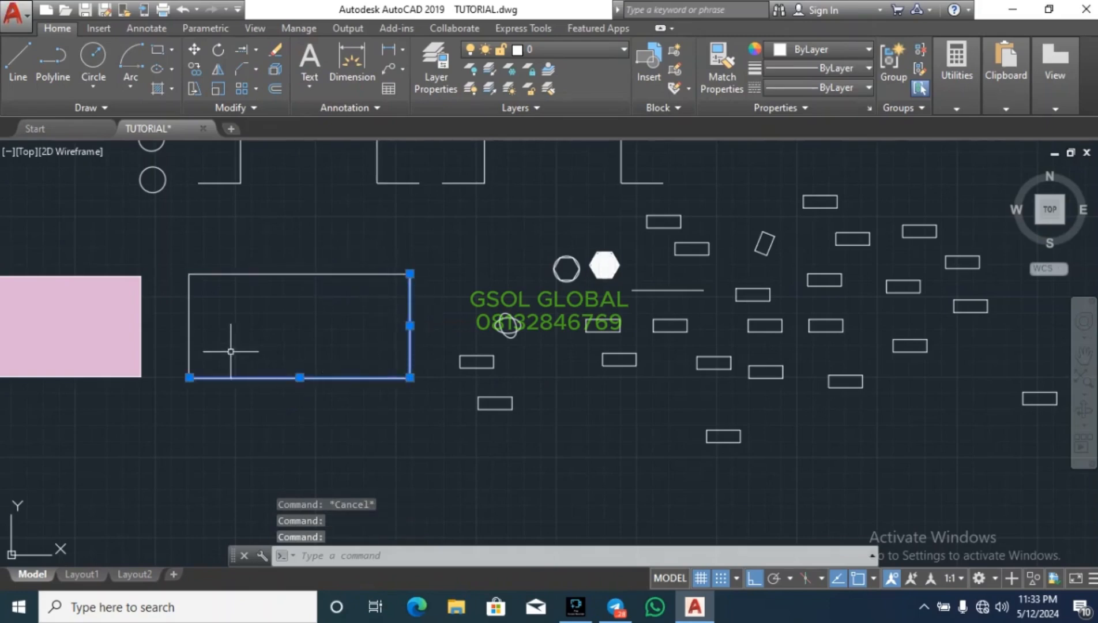
click(189, 314)
key(Escape)
key(Escape)
Step: Draw a wide, low rectangle in the empty area to the right of the scattered small rectangles
scroll(265, 319, down, 8)
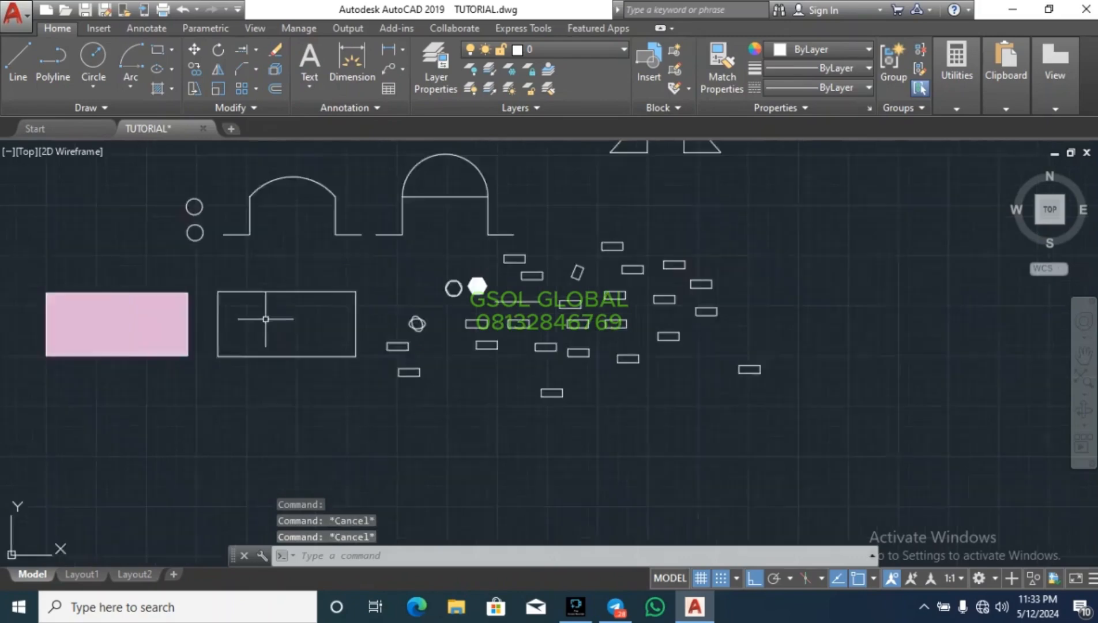
scroll(397, 300, up, 6)
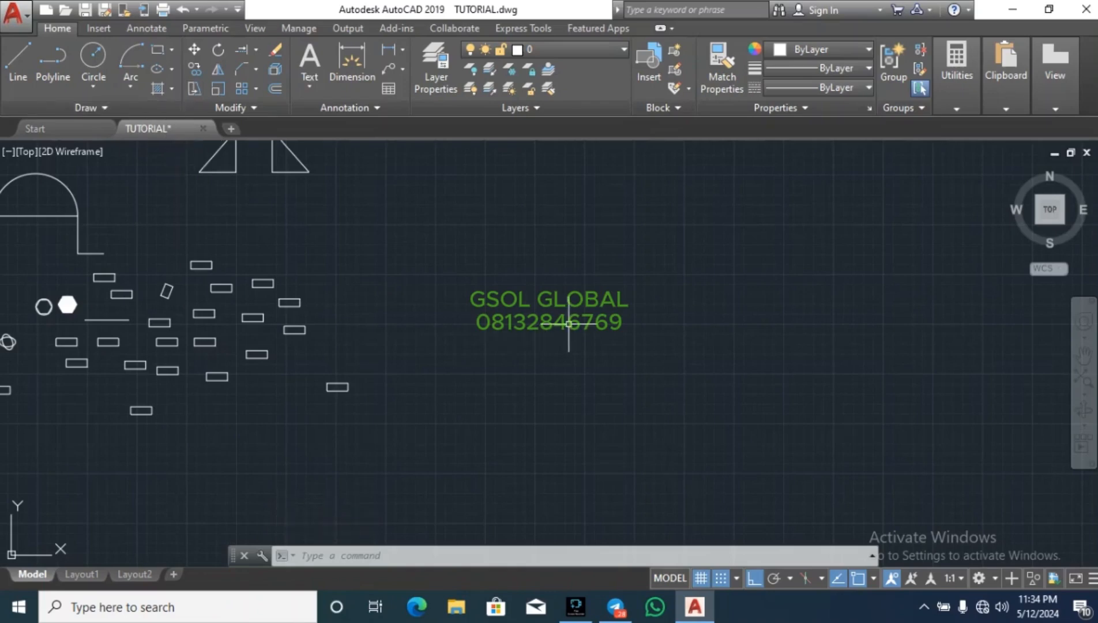
key(Escape)
key(Escape)
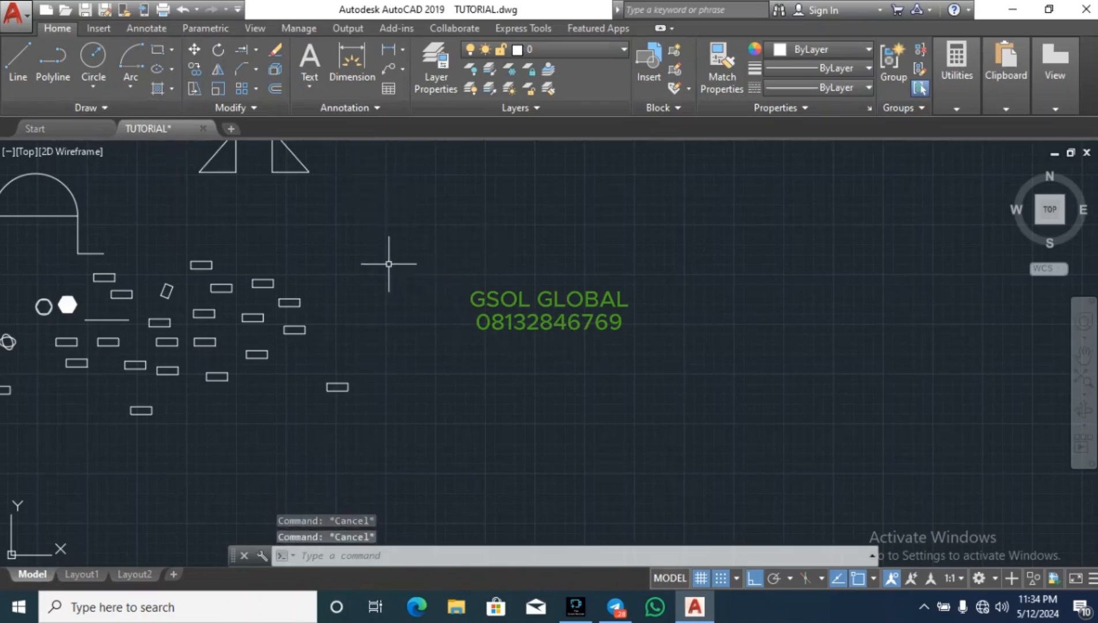
click(162, 52)
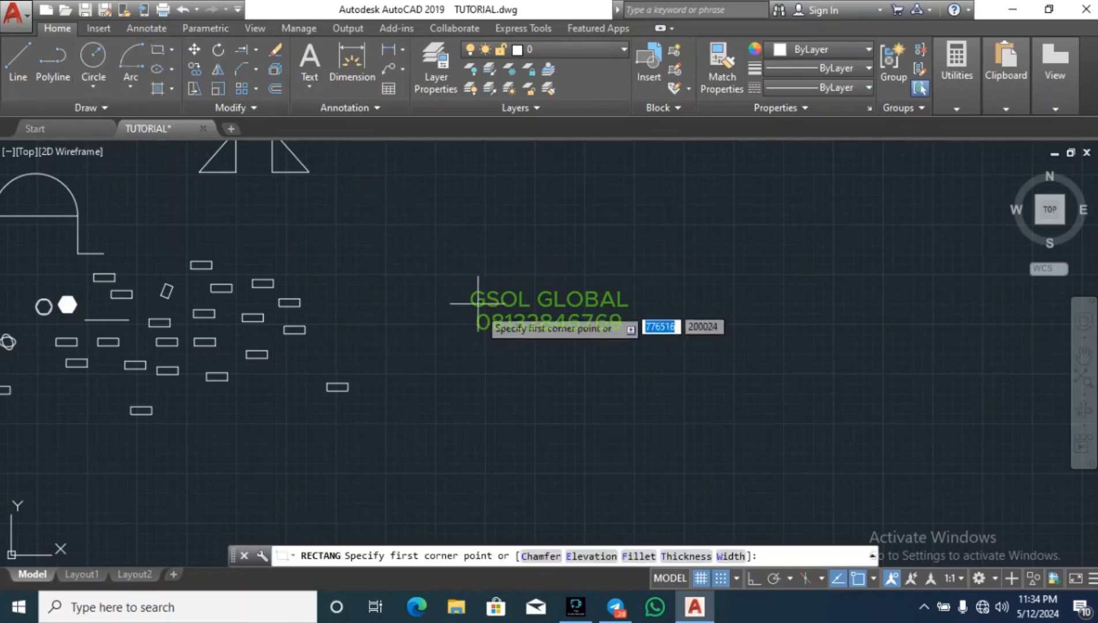
click(449, 214)
click(643, 265)
key(Escape)
key(Escape)
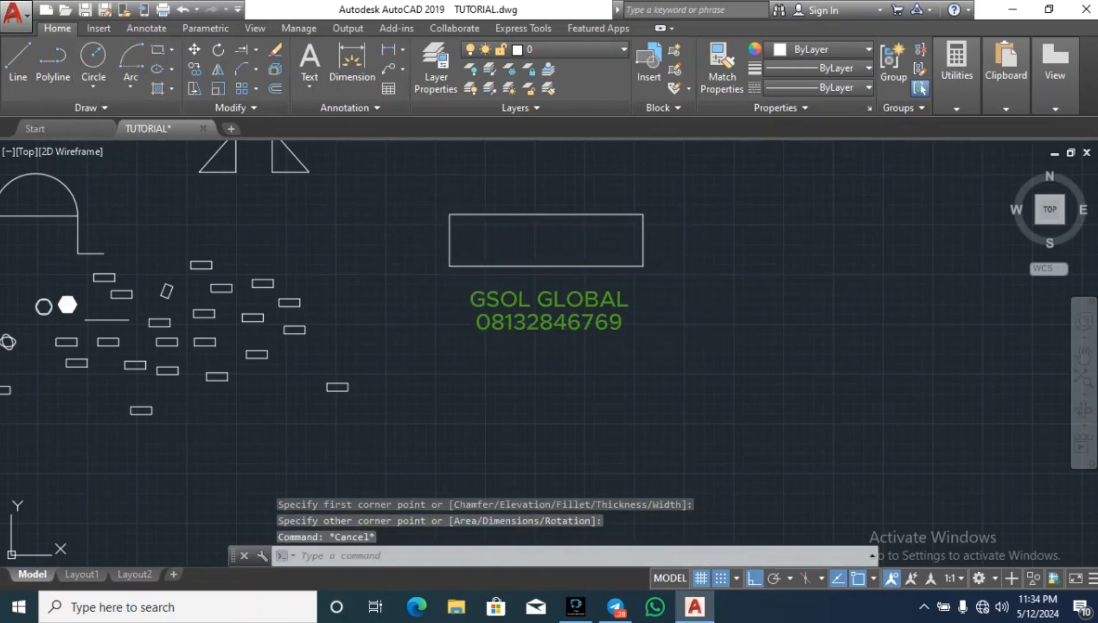
Step: Try to select the right end of the new rectangle with a left-to-right selection window
scroll(608, 219, up, 2)
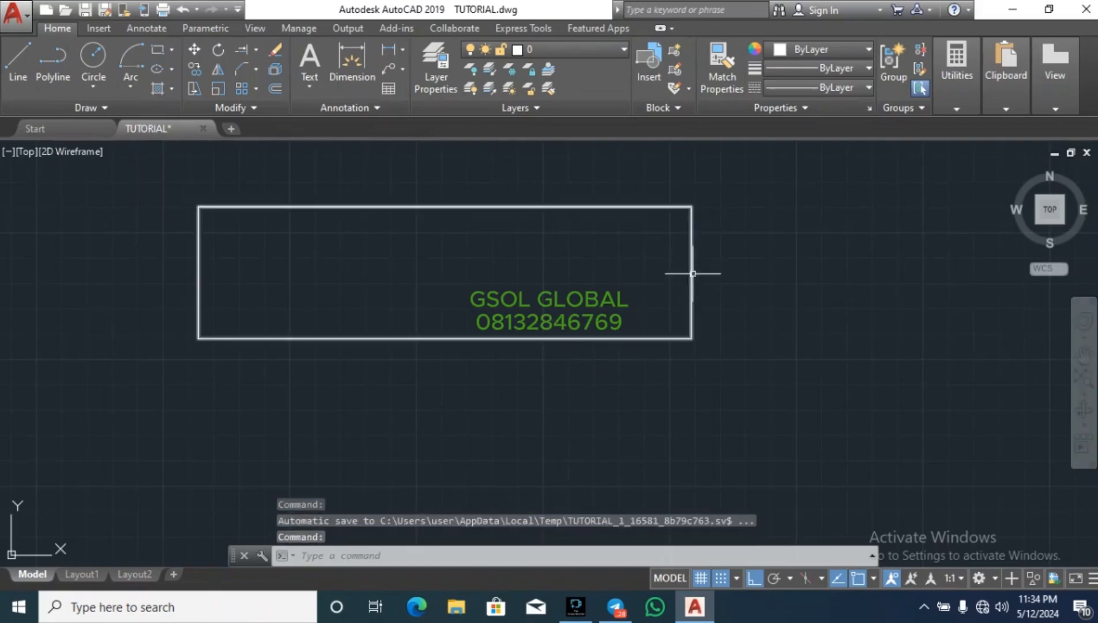
click(627, 408)
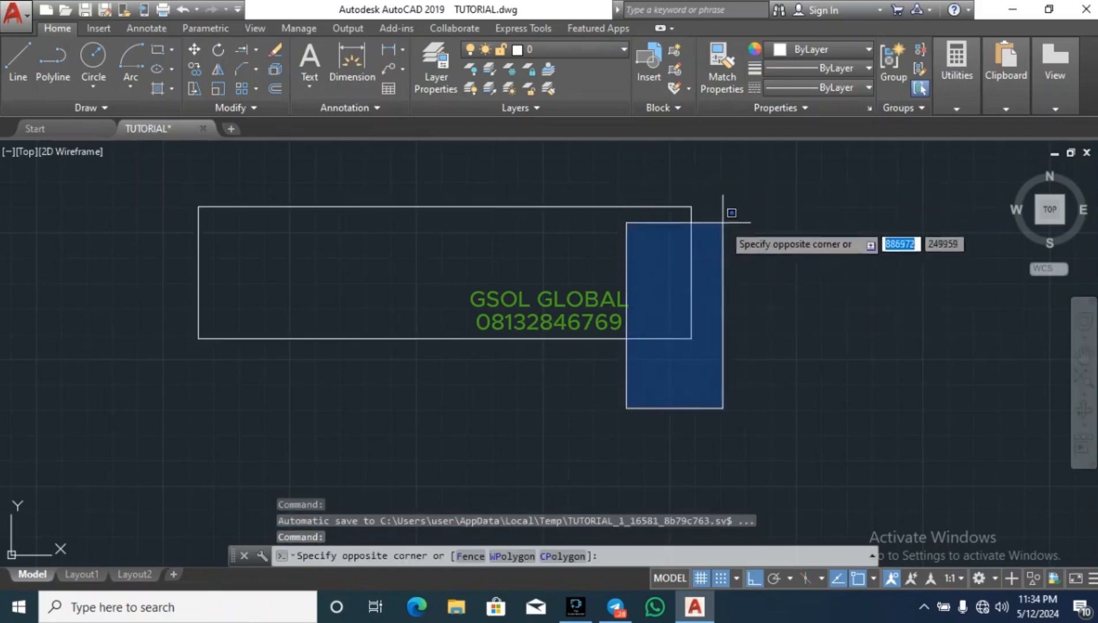
click(745, 173)
click(656, 403)
click(759, 172)
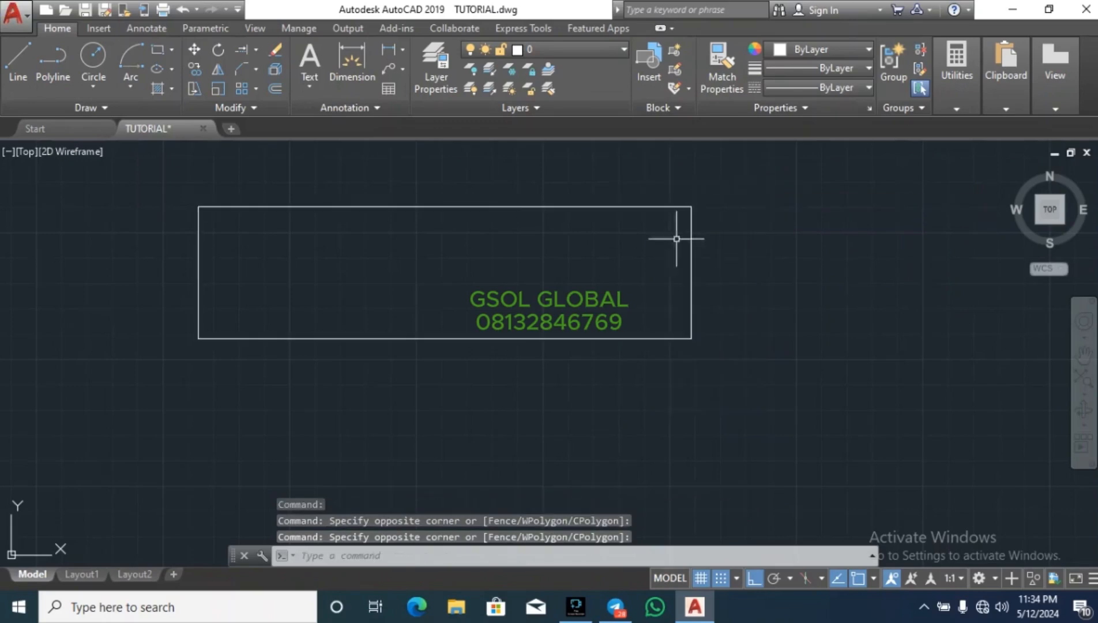
Step: Stretch the wide rectangle's right end horizontally outward, selecting that end with a crossing window and using its lower-right corner as base point
click(869, 427)
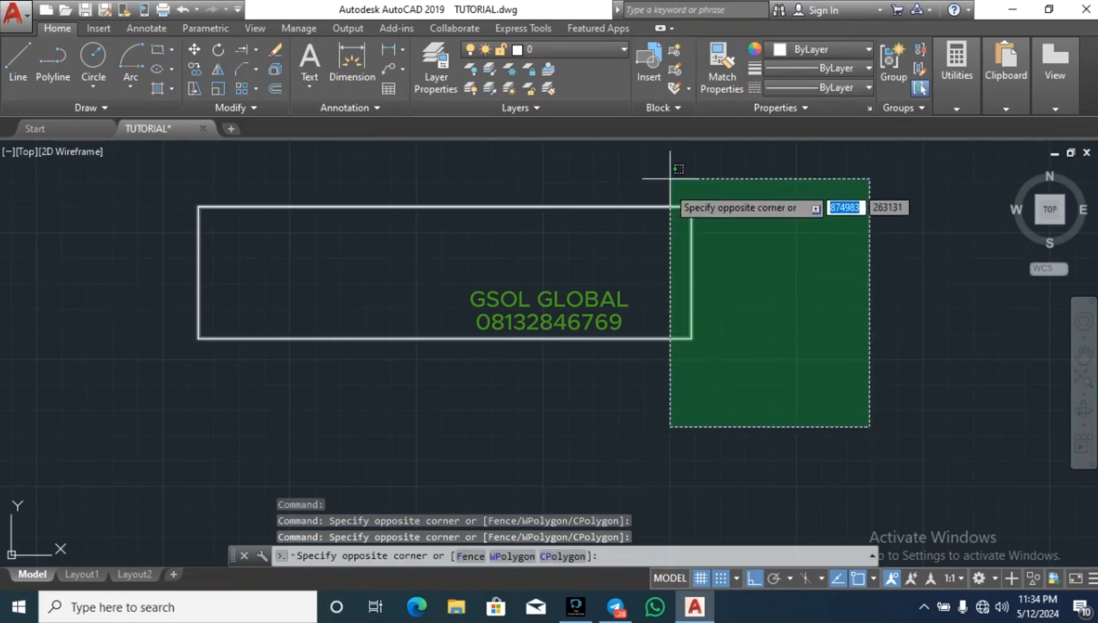
key(Escape)
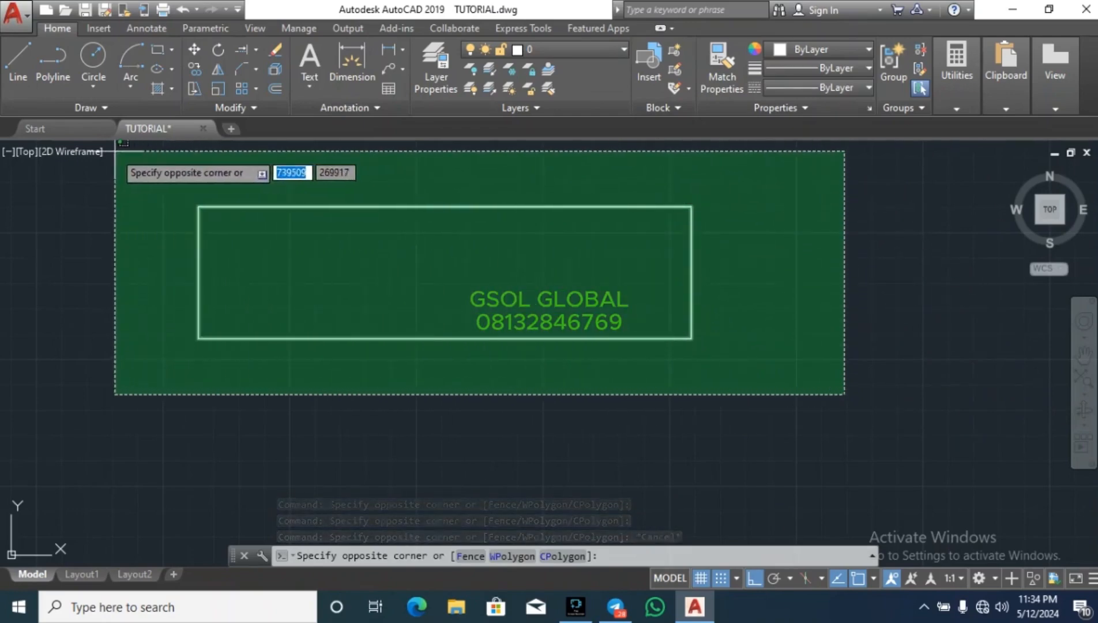
click(665, 158)
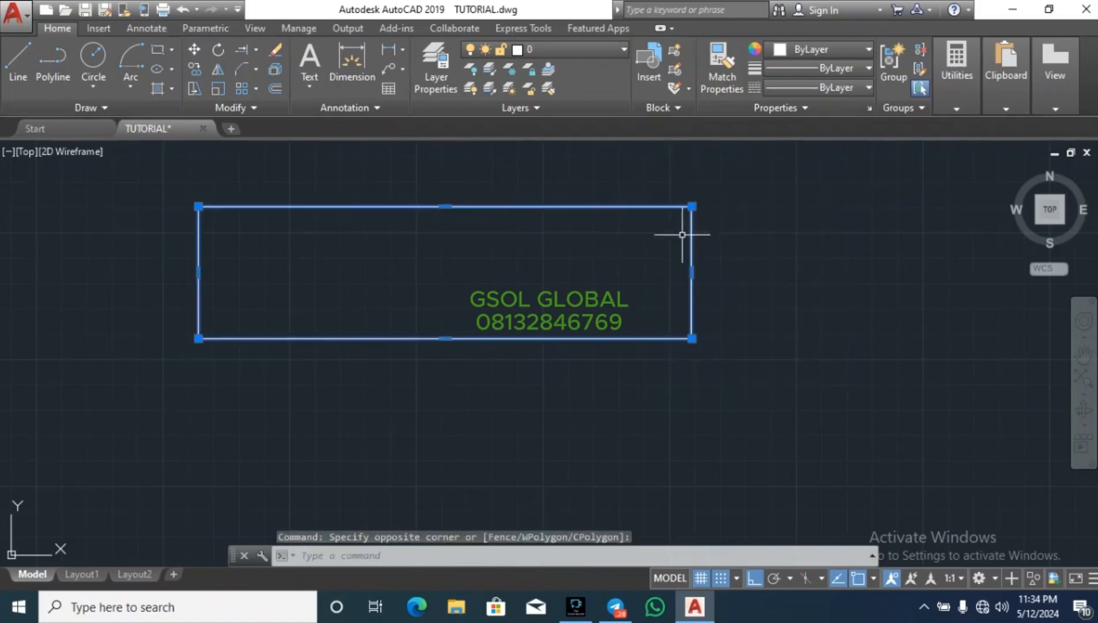
click(194, 89)
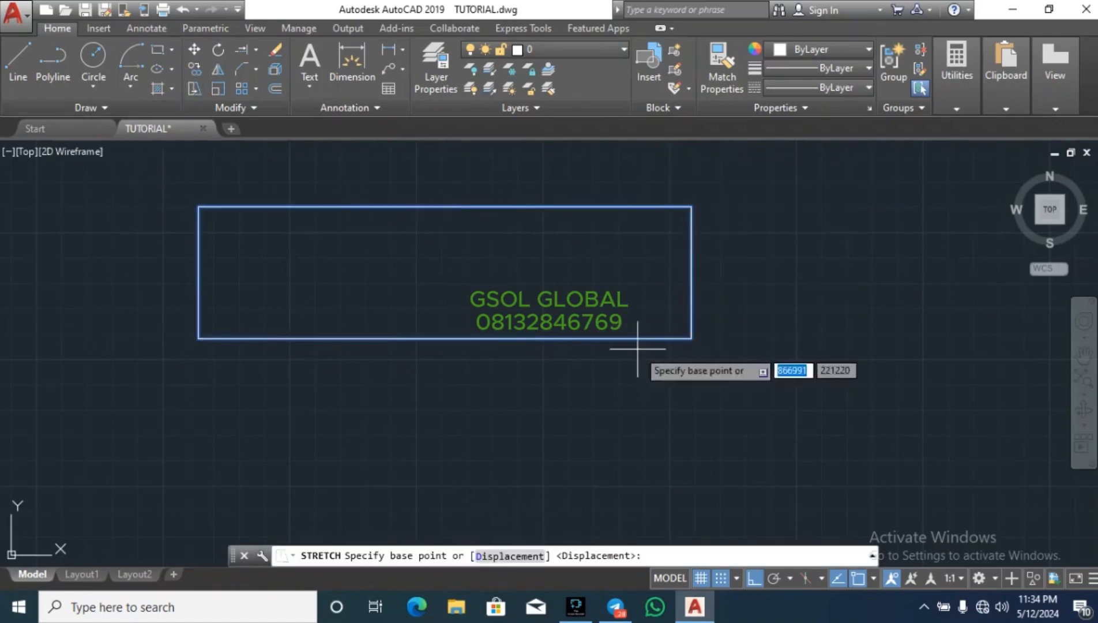
click(692, 338)
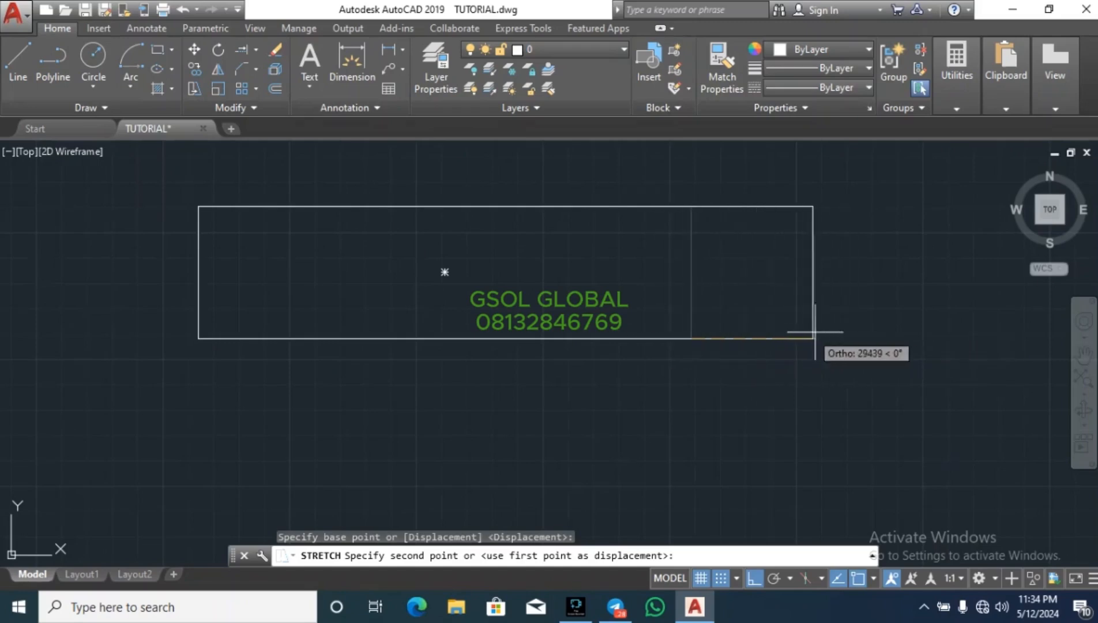
click(912, 334)
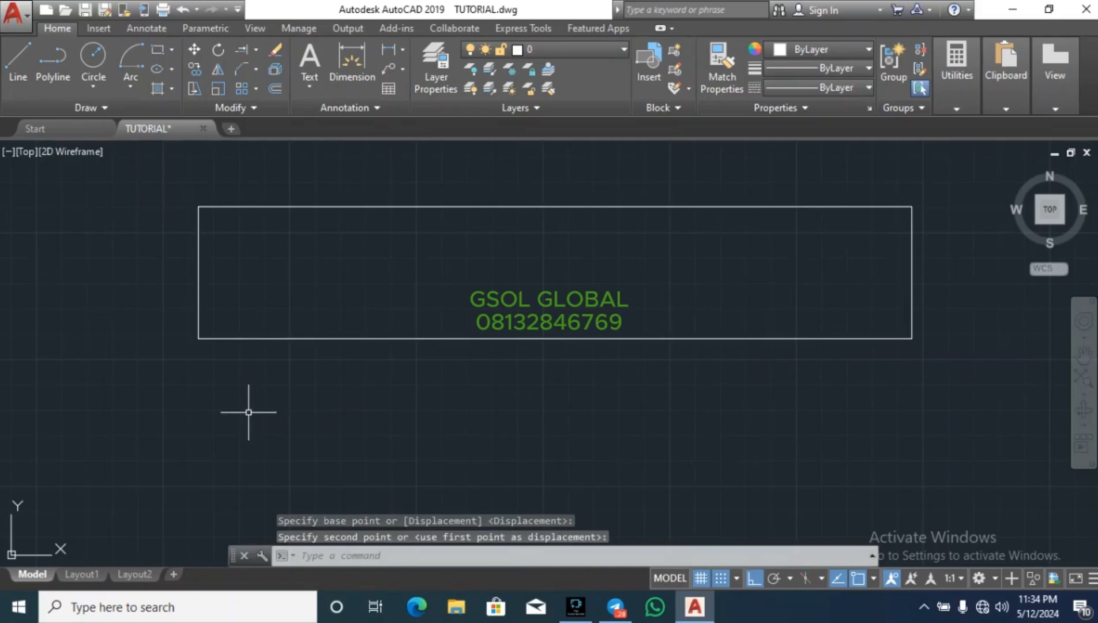
Step: Stretch the rectangle's left end horizontally outward from its lower-left corner
click(252, 387)
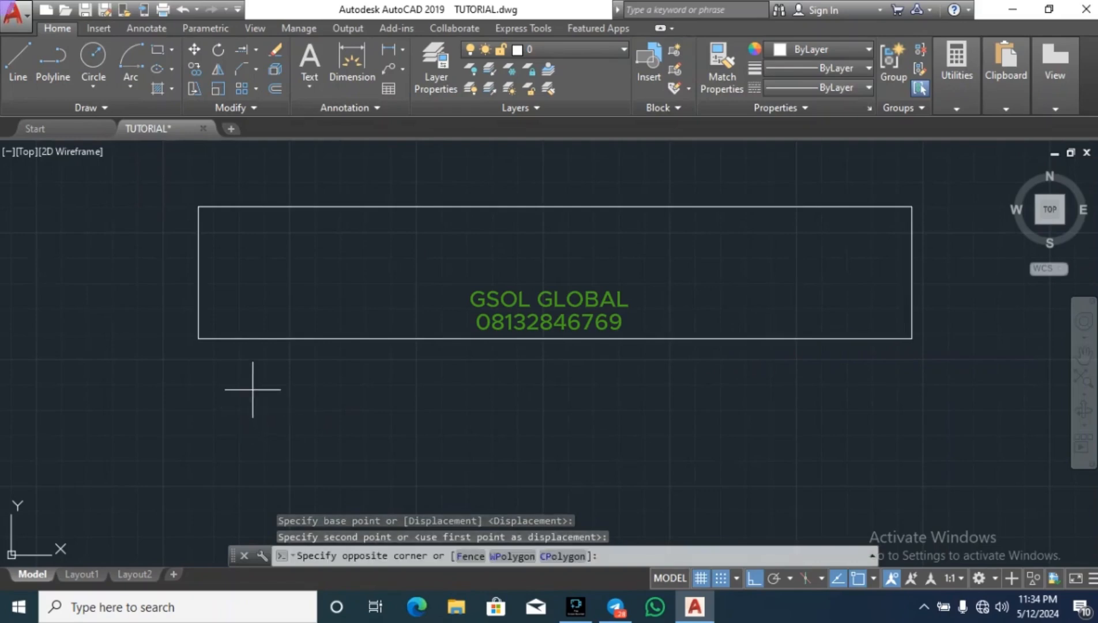
click(119, 196)
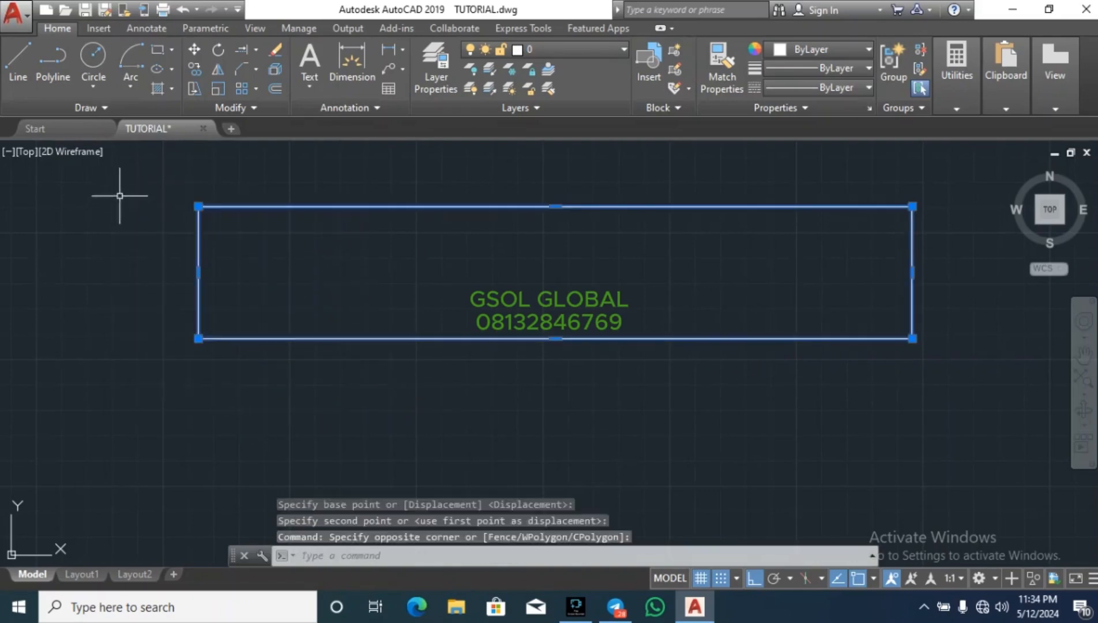
click(194, 89)
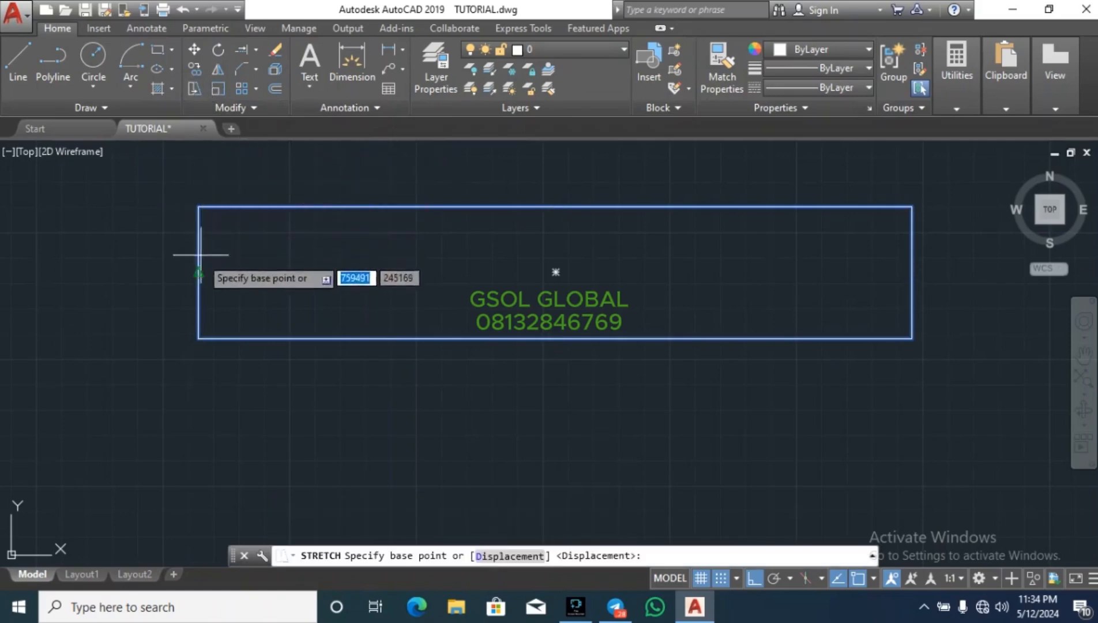
click(198, 338)
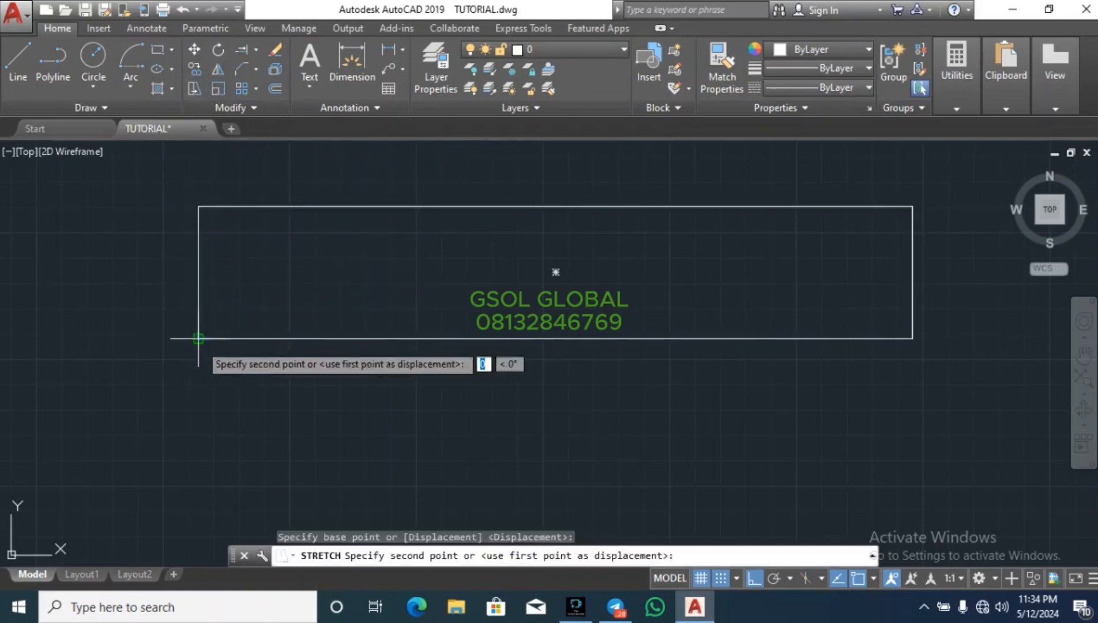
click(40, 337)
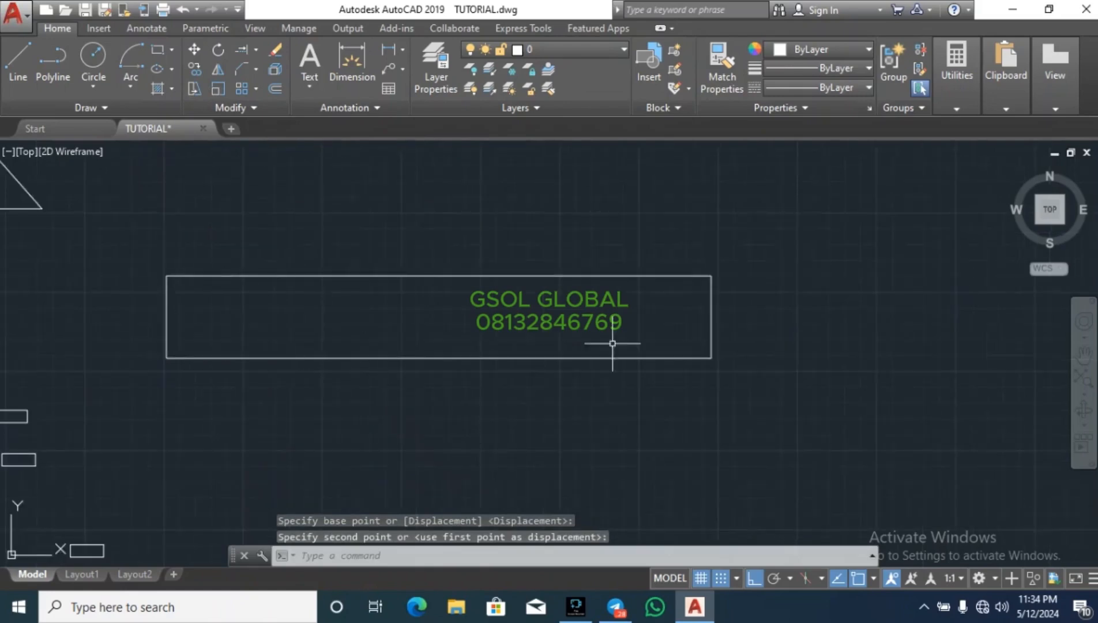
Step: Stretch the rectangle's top edge straight up by about 20,700 units from its upper-left corner
click(790, 293)
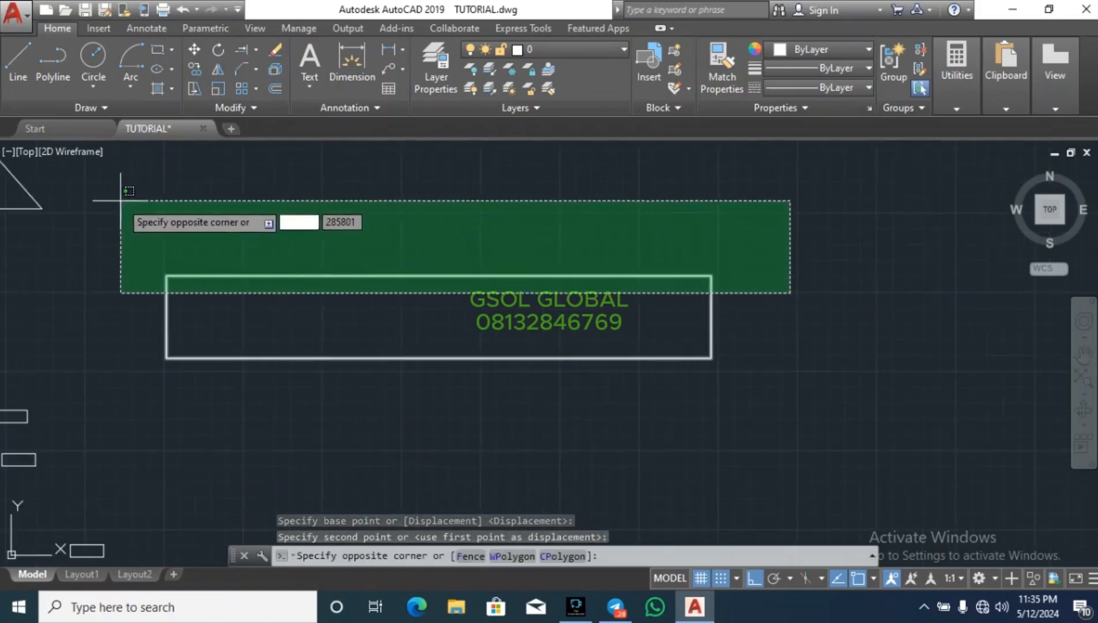
click(122, 195)
click(214, 91)
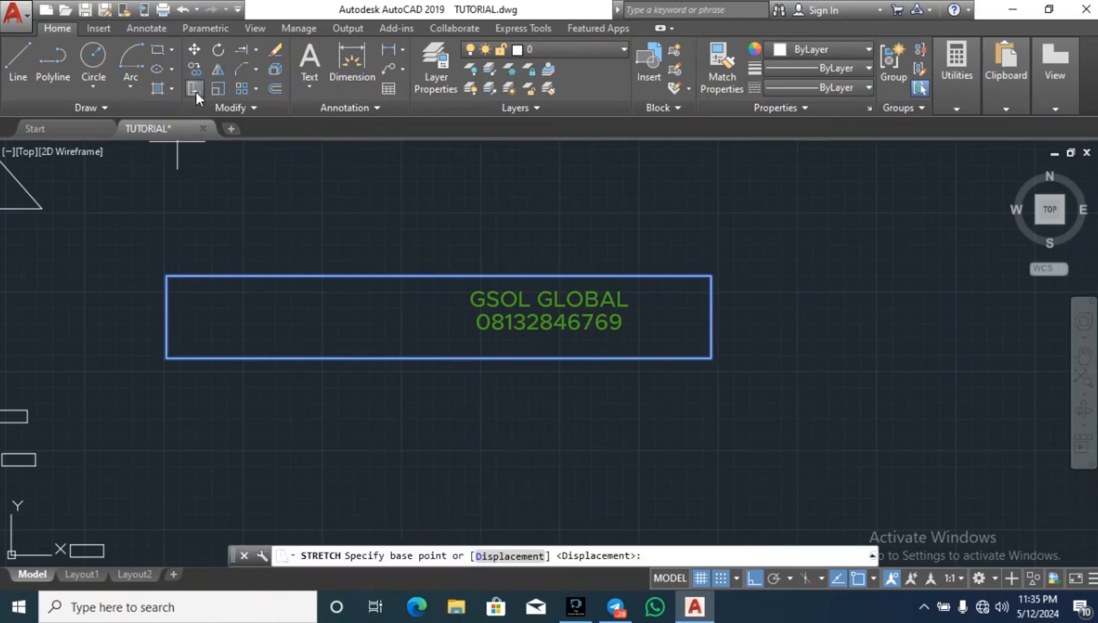
click(167, 275)
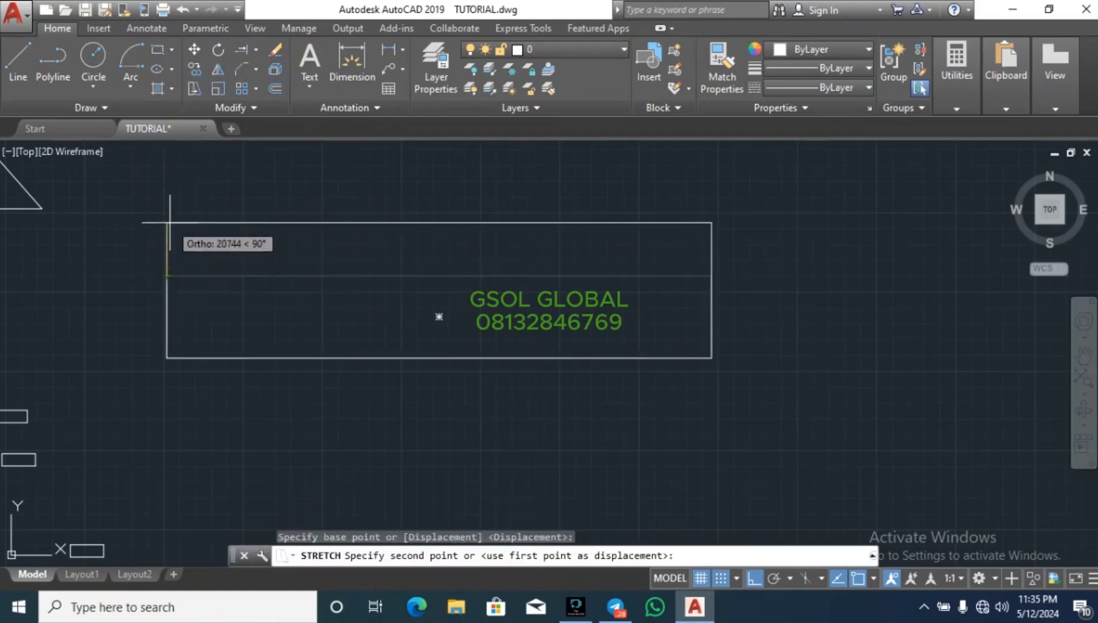
click(167, 224)
Step: Stretch the rectangle's bottom edge straight down from its lower-left corner
click(751, 425)
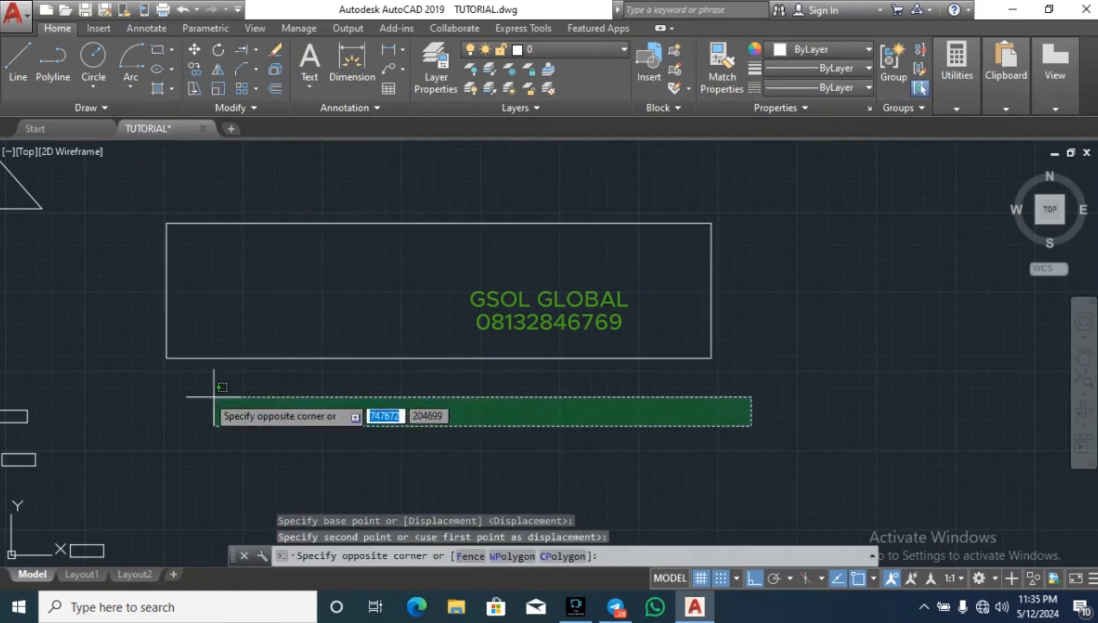
click(107, 331)
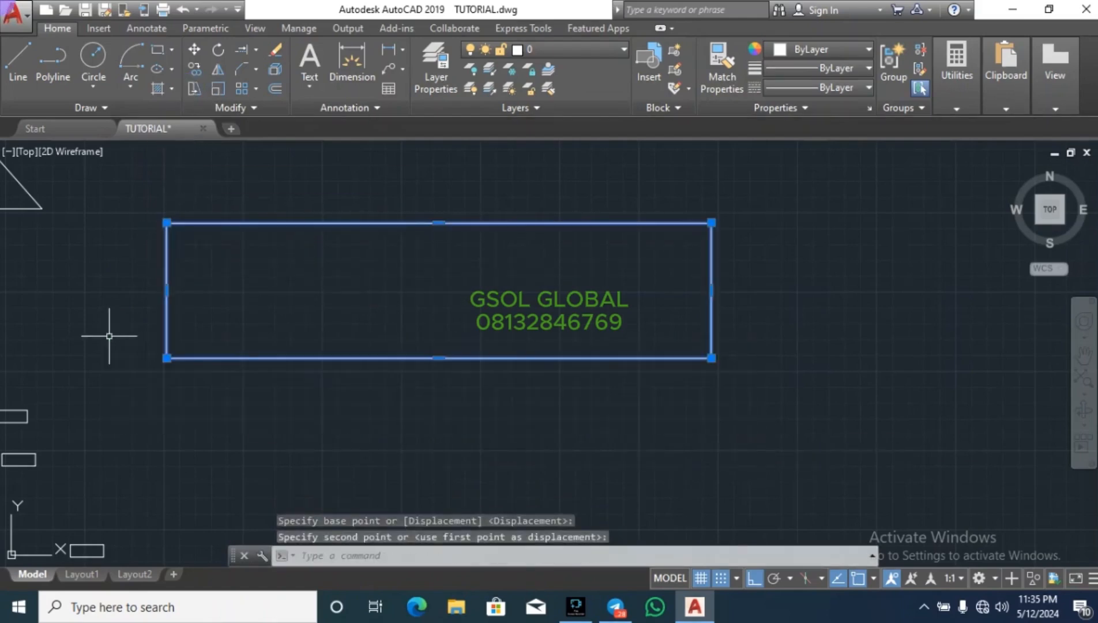
click(195, 90)
click(173, 362)
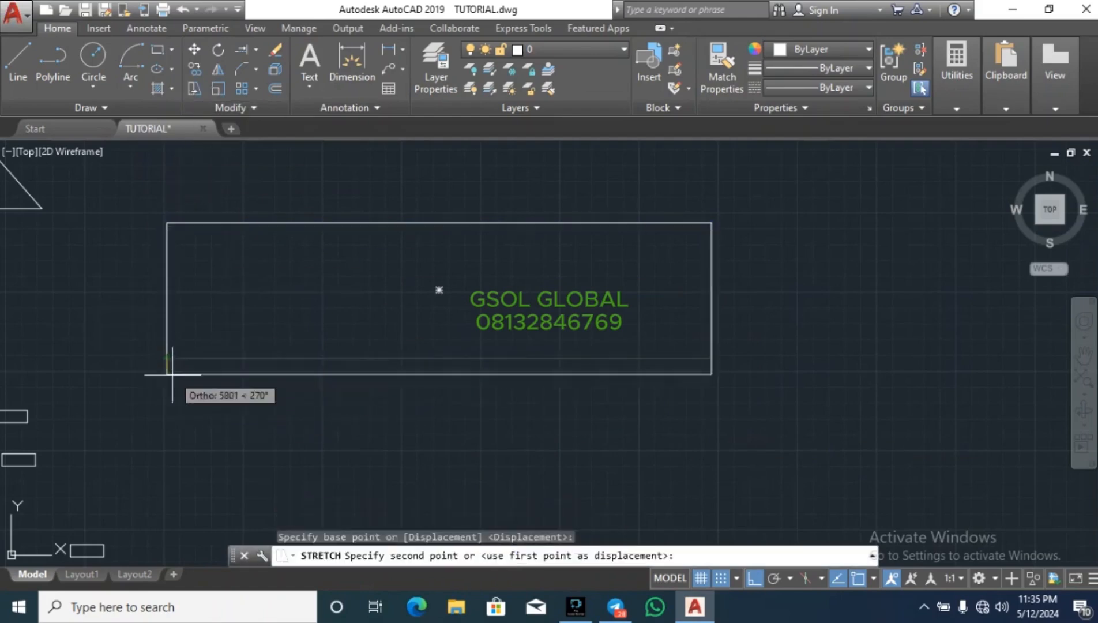
click(168, 406)
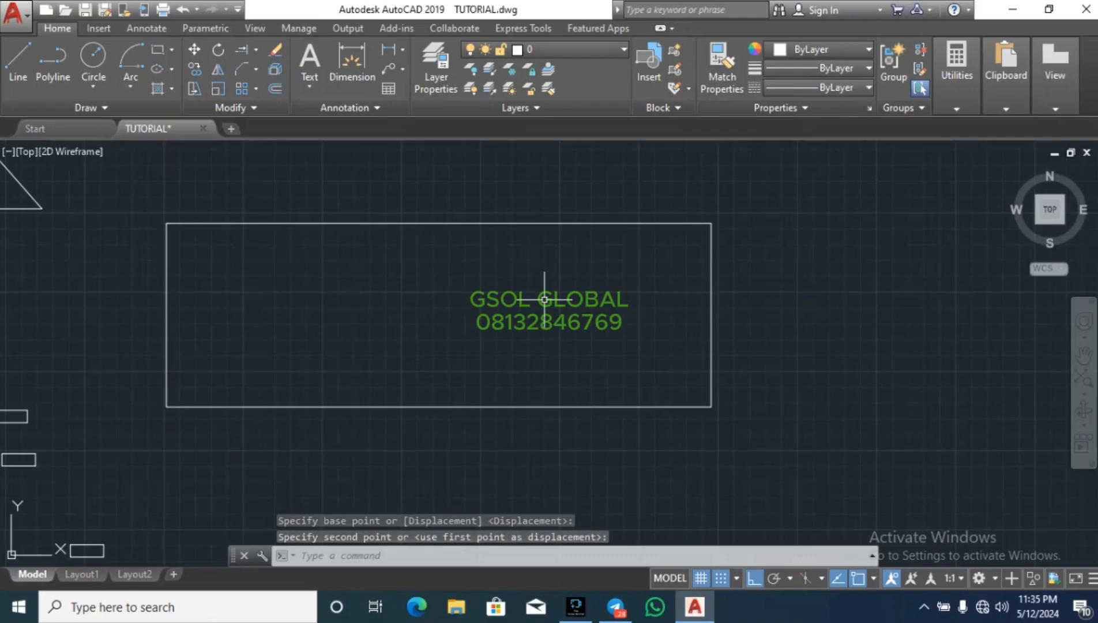
scroll(295, 319, down, 1)
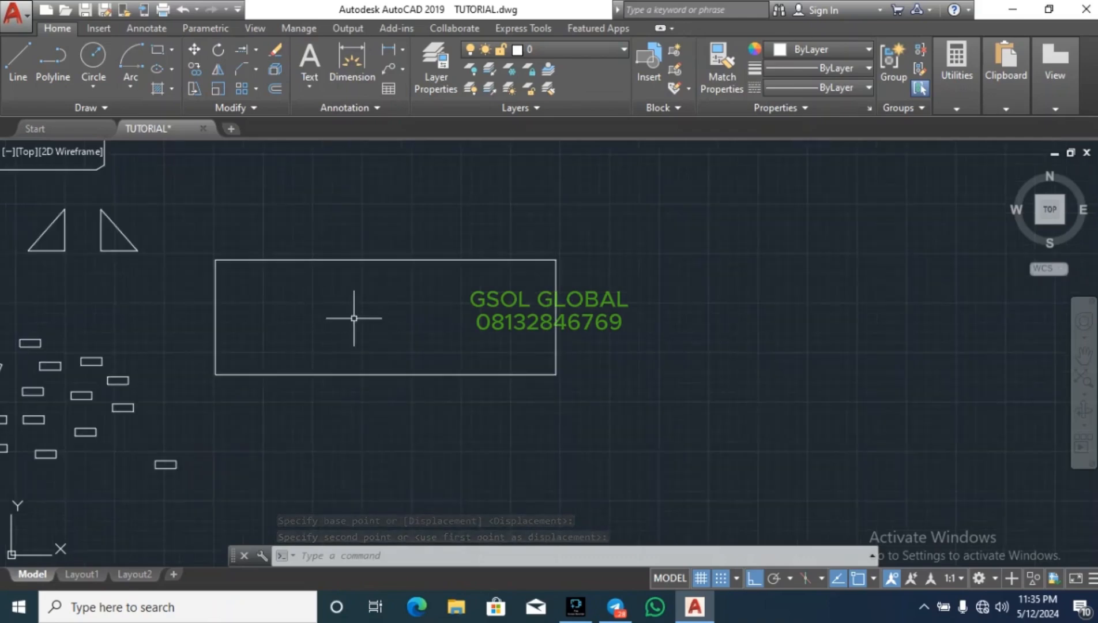
key(Escape)
Step: Copy the upper of the two small circles from its centre into an empty area away from the other shapes, with Ortho turned off
scroll(371, 312, down, 2)
scroll(131, 284, up, 5)
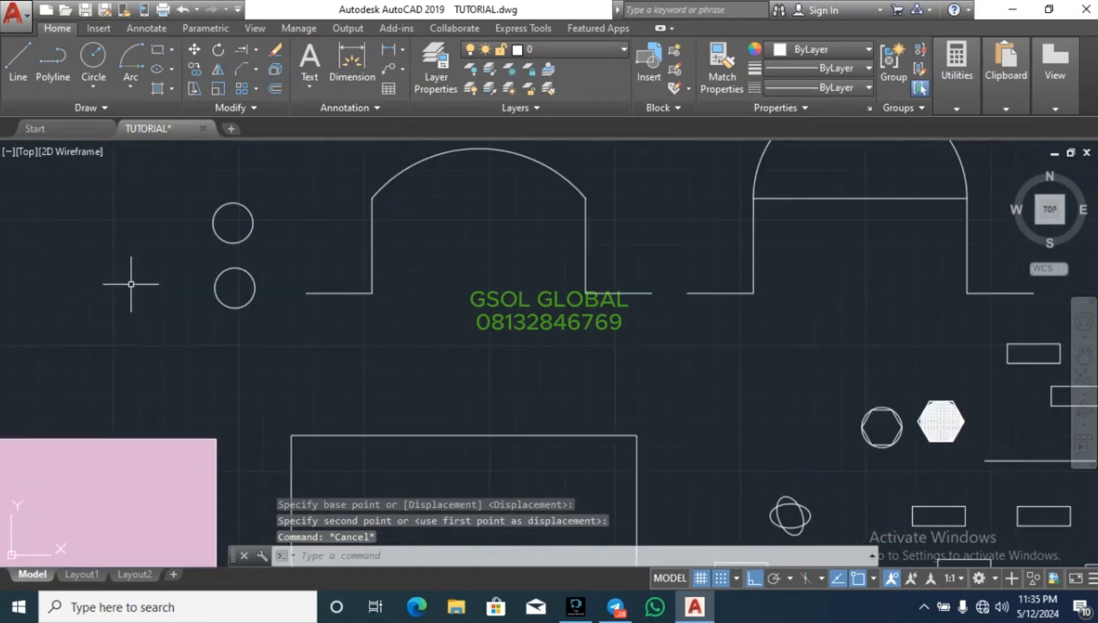
scroll(225, 235, up, 2)
click(141, 274)
click(312, 170)
text(c)
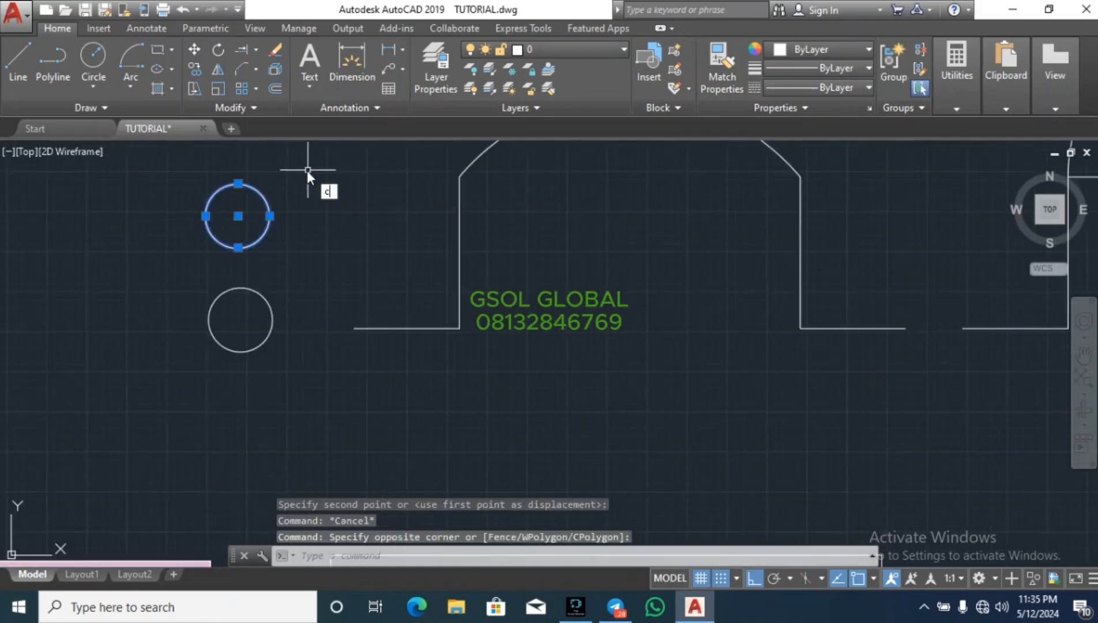
text(o)
key(Return)
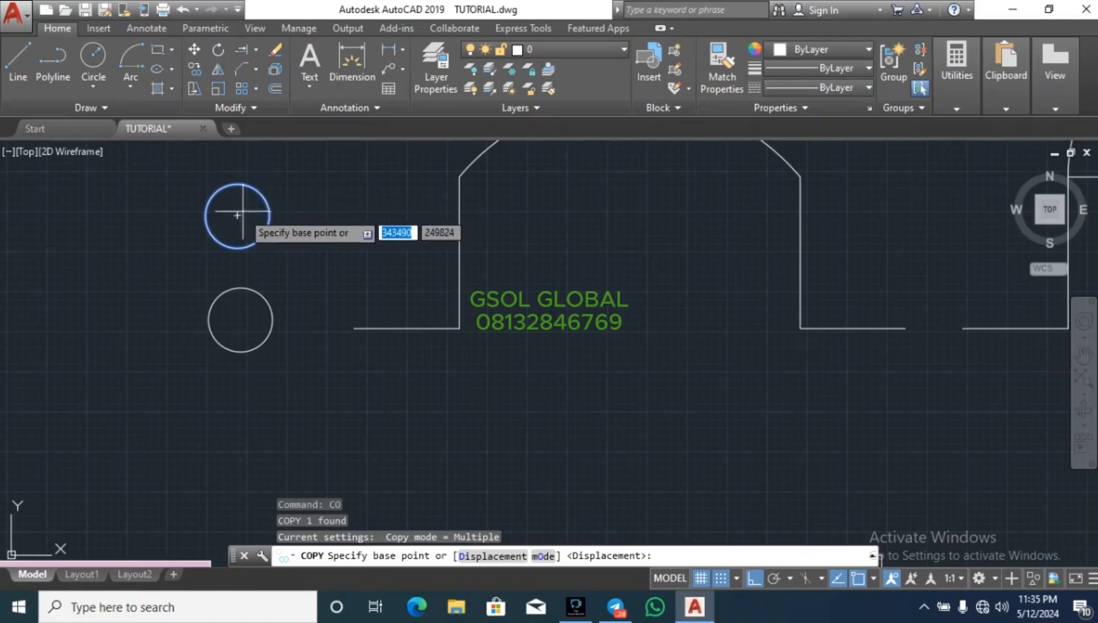
click(237, 214)
scroll(167, 283, down, 6)
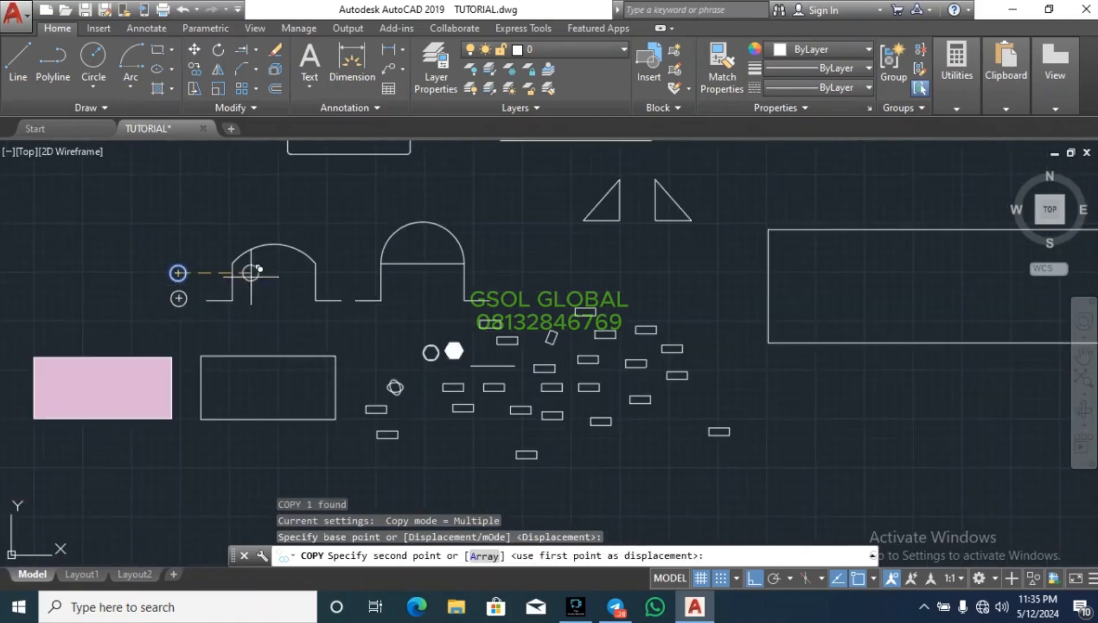
click(756, 578)
scroll(346, 361, down, 3)
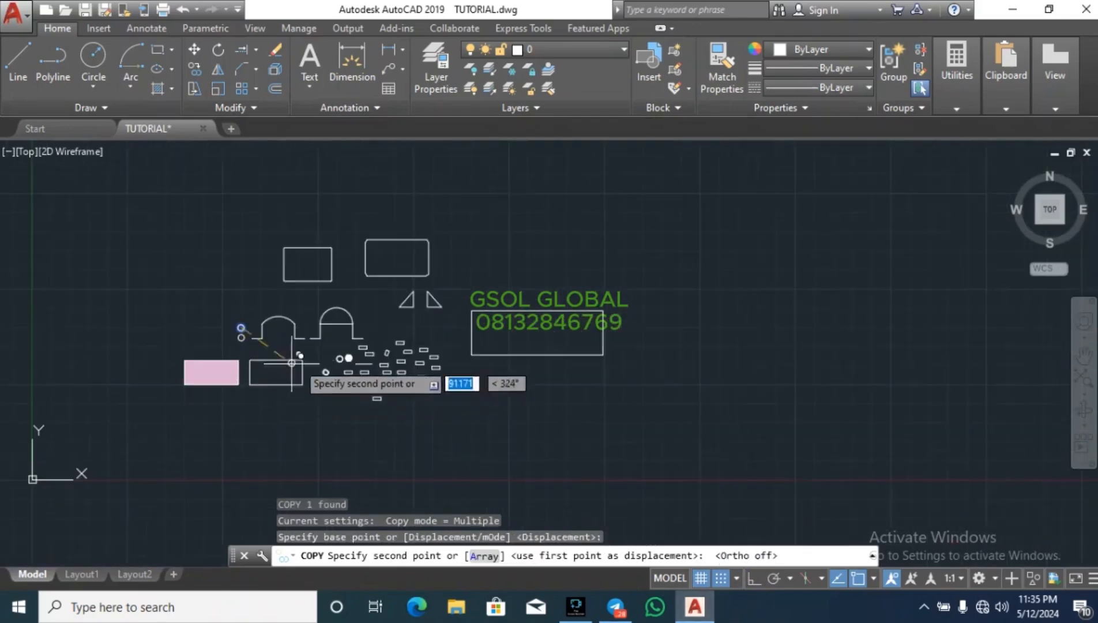
scroll(534, 246, up, 6)
click(416, 266)
key(Escape)
key(Escape)
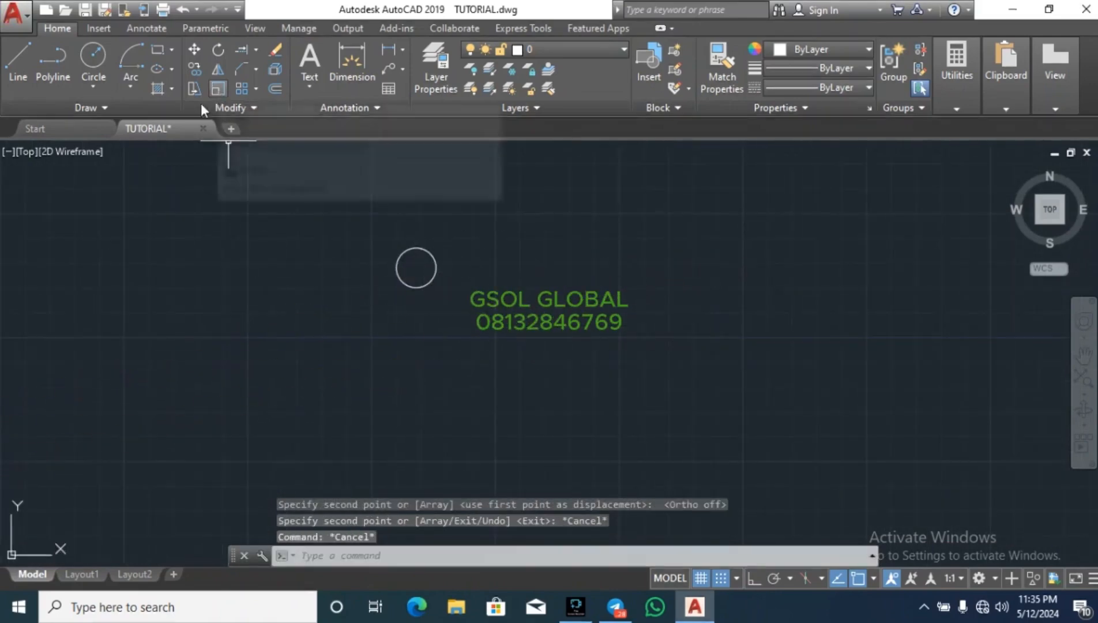
Step: Try selecting the copied circle with selection windows drawn in both directions, clearing the selection each time
scroll(453, 264, up, 4)
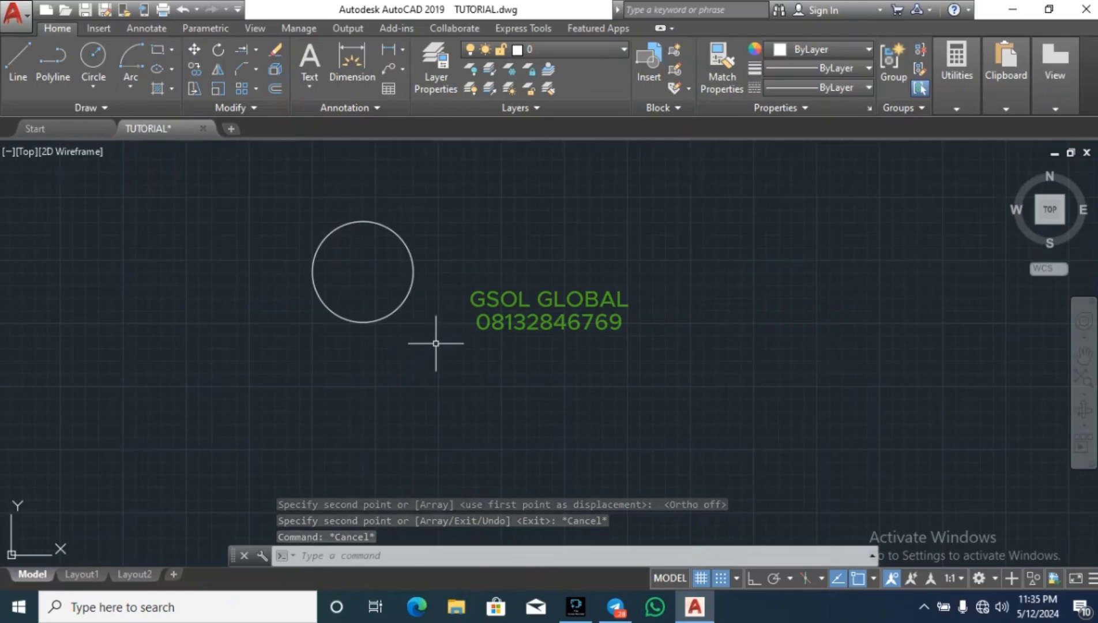
scroll(436, 343, down, 4)
click(333, 372)
click(503, 245)
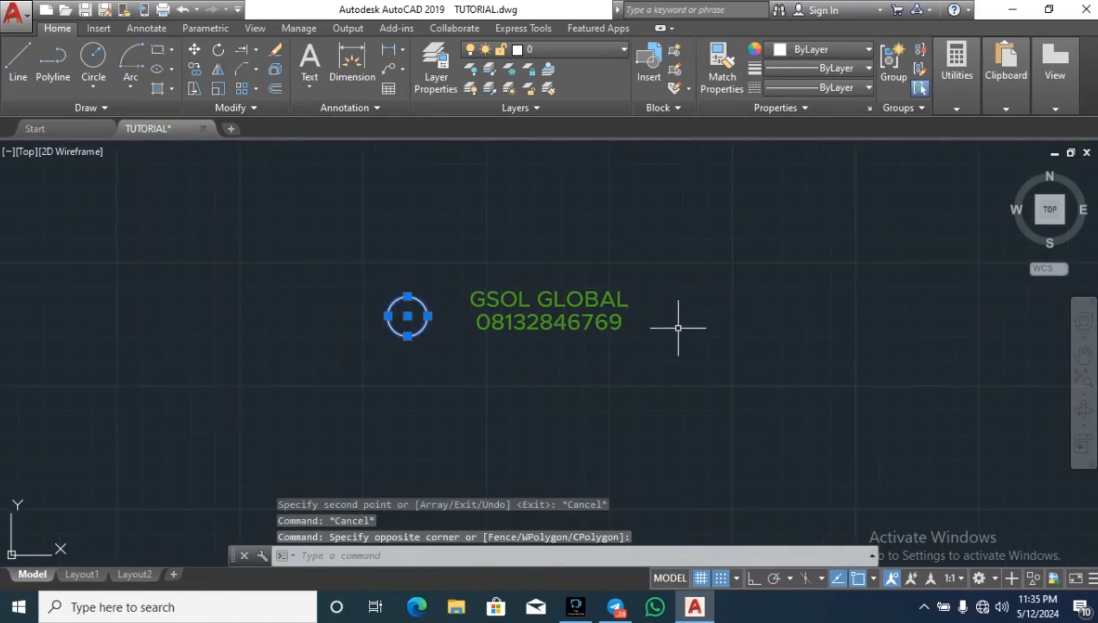
key(Escape)
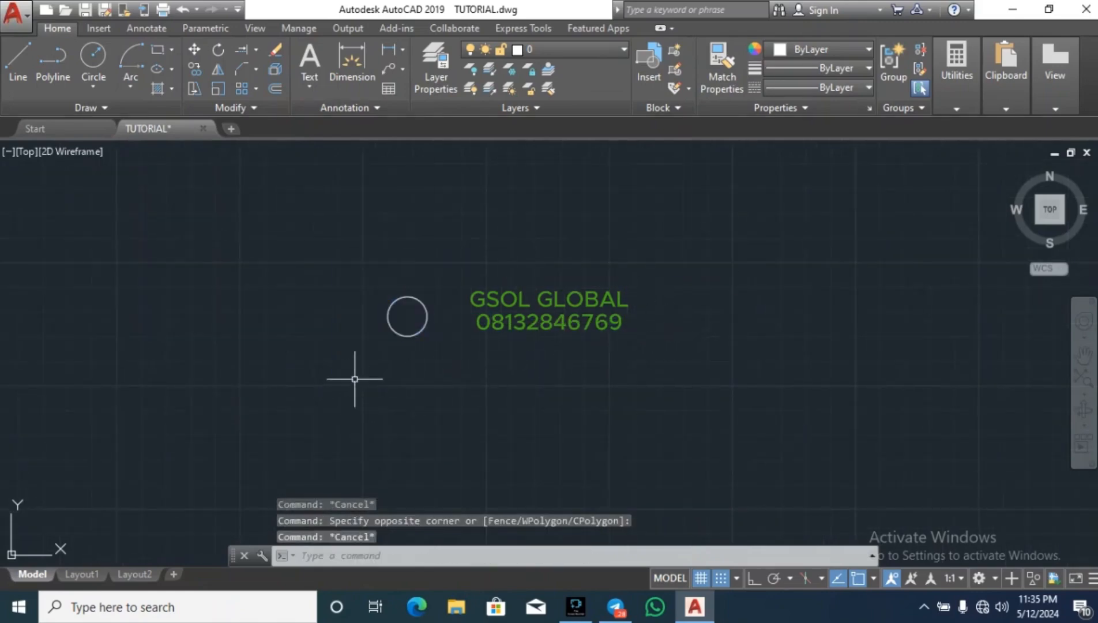
click(339, 367)
click(527, 250)
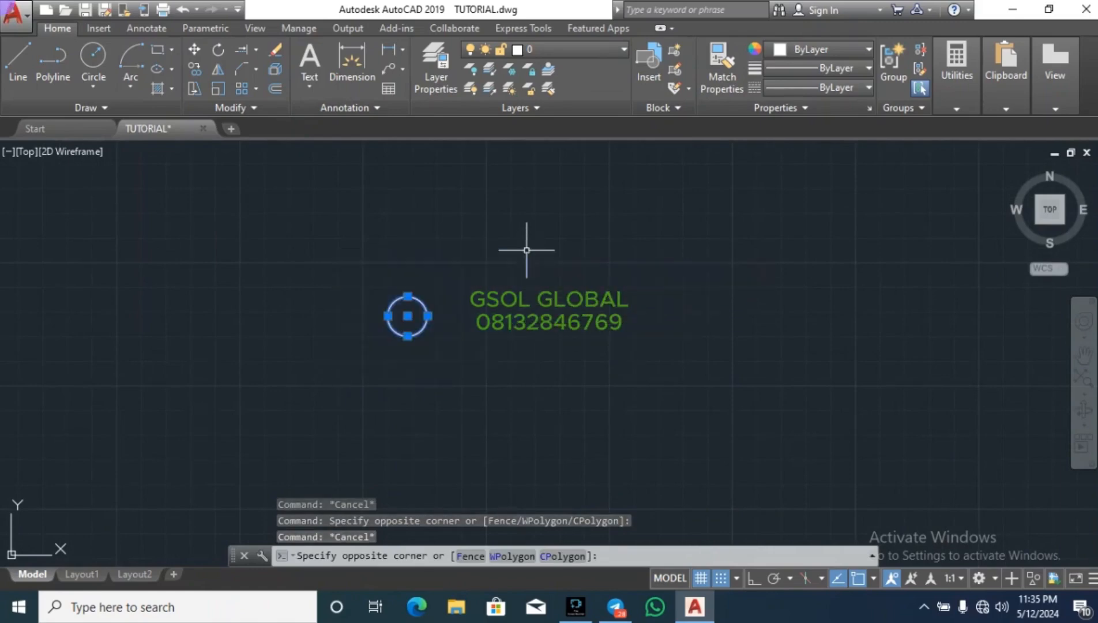
key(Escape)
click(531, 376)
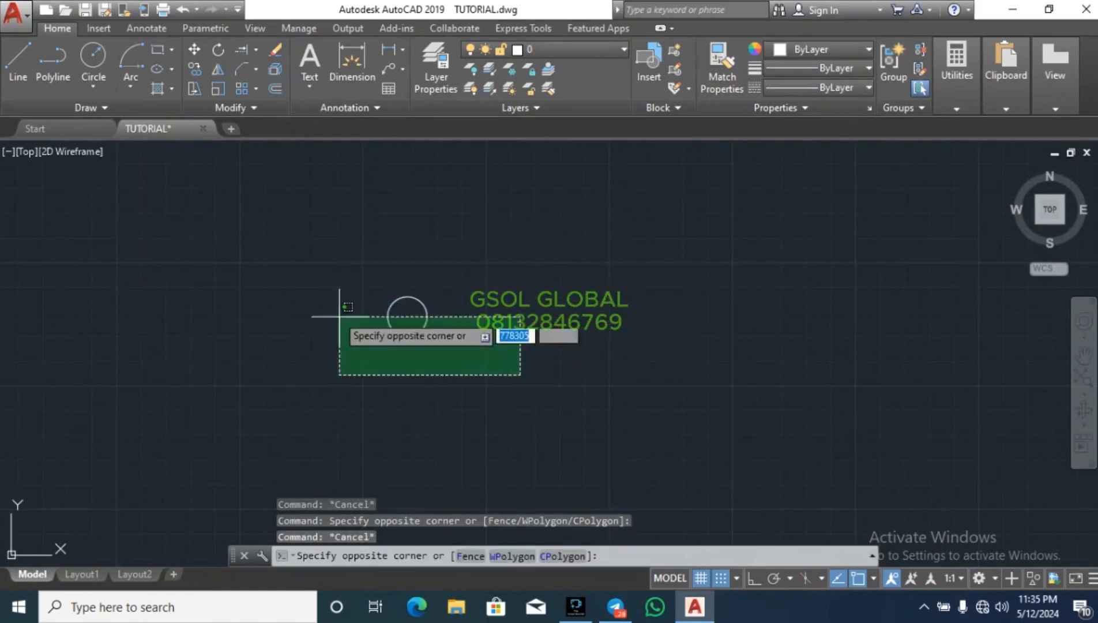
click(264, 230)
key(Escape)
Step: Scale the copied circle by a factor of 2 about its centre
click(323, 408)
click(569, 249)
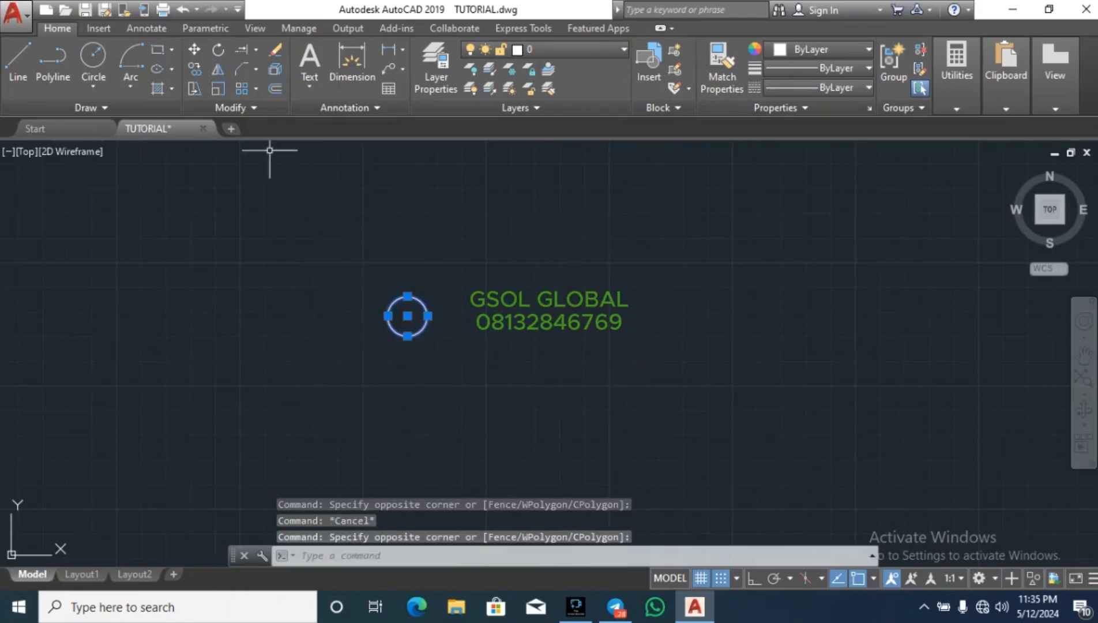
click(219, 90)
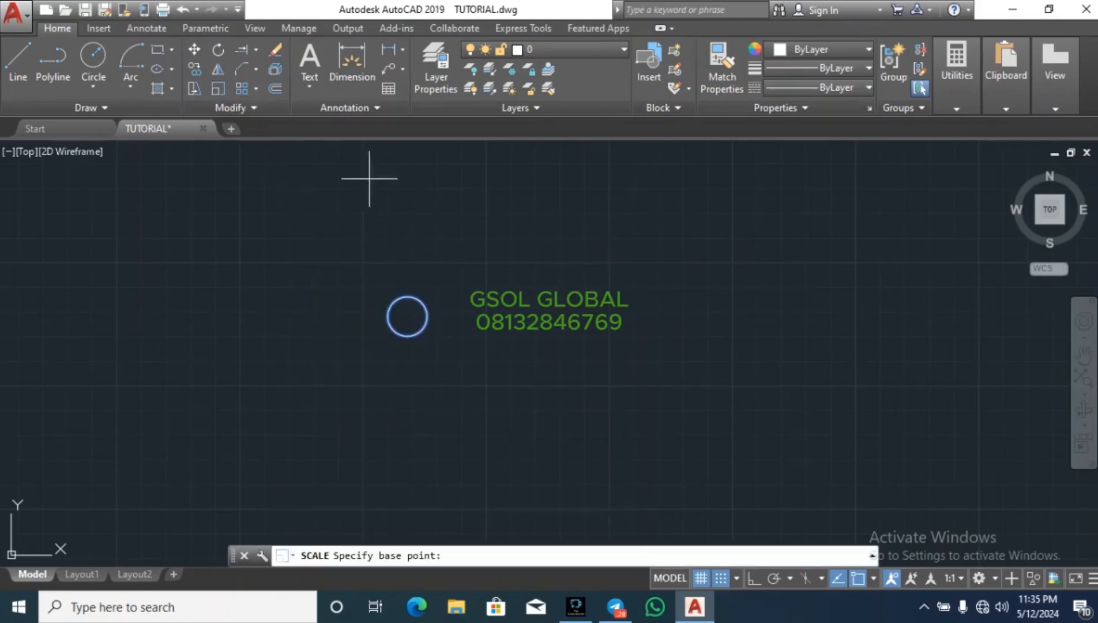
scroll(378, 302, up, 3)
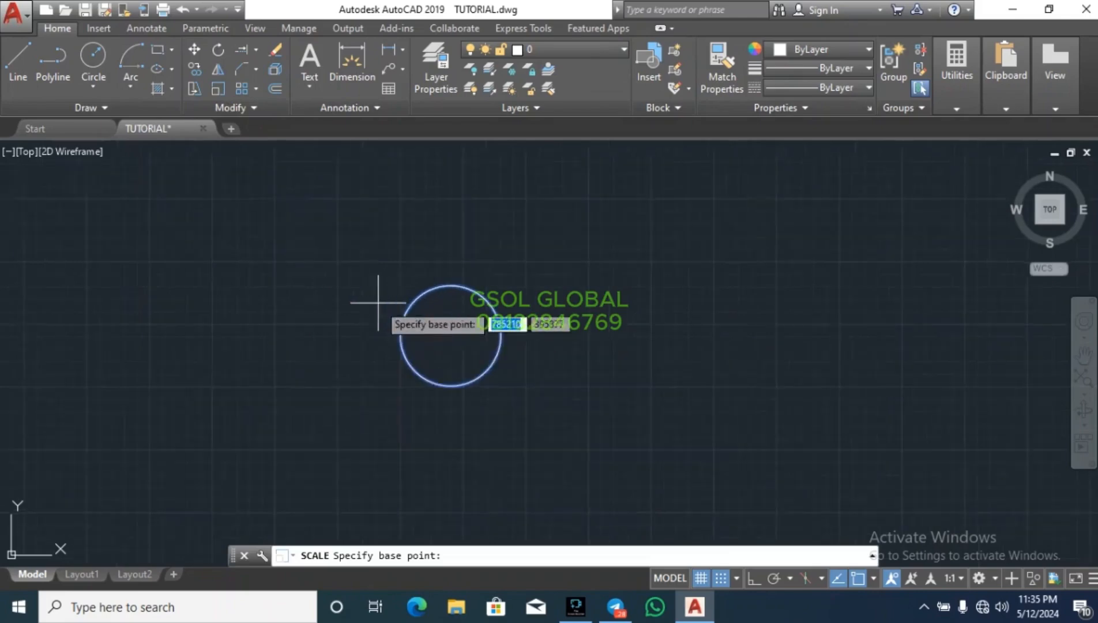
click(450, 334)
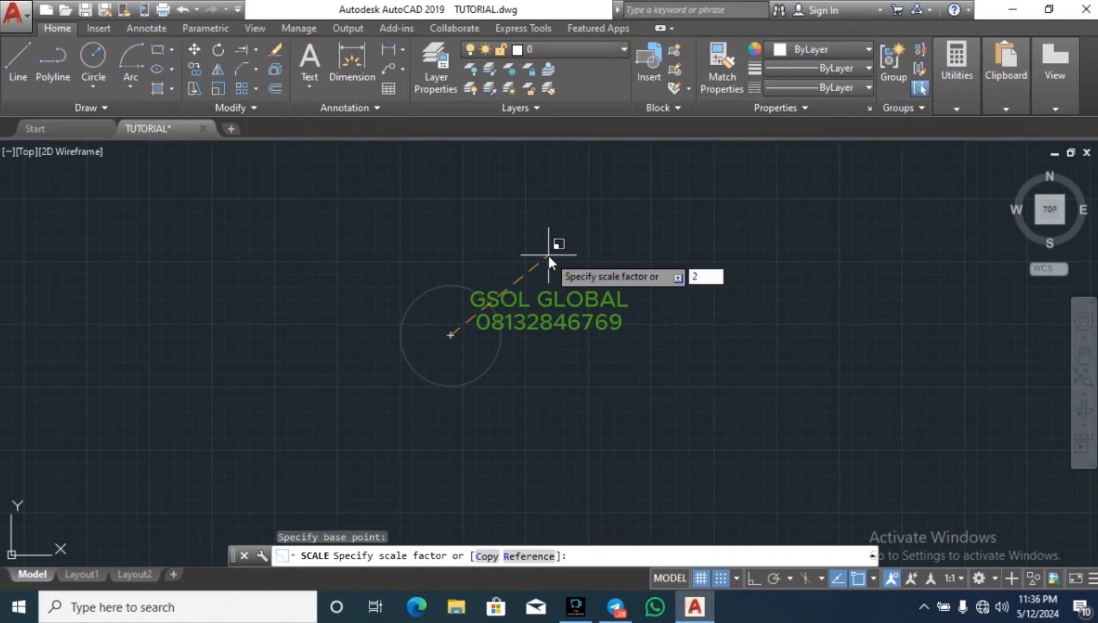
key(Return)
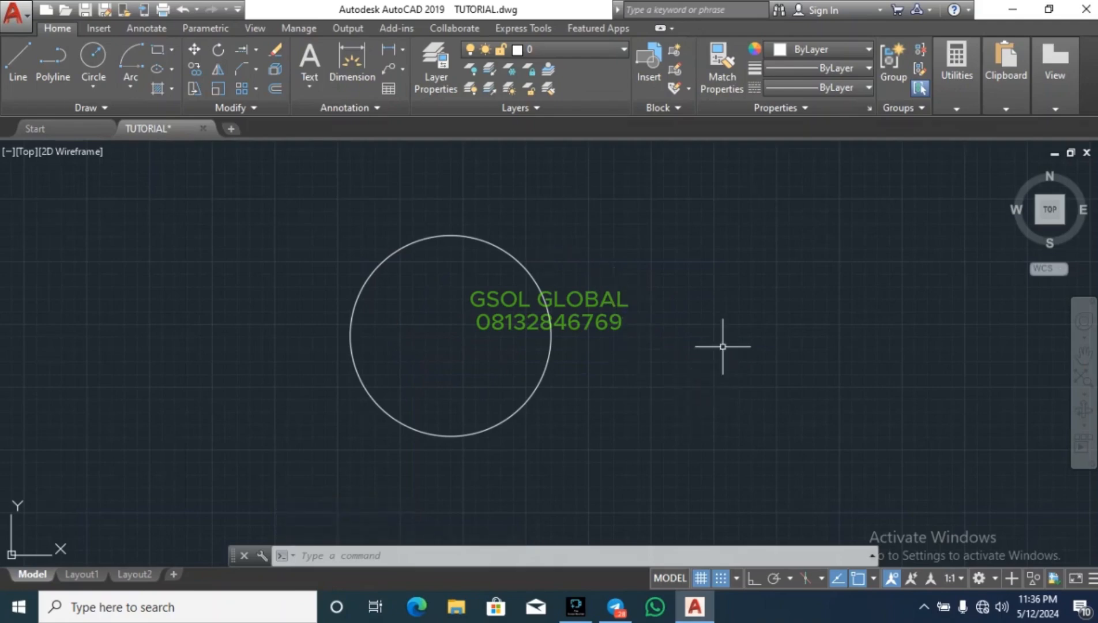
click(664, 369)
click(522, 308)
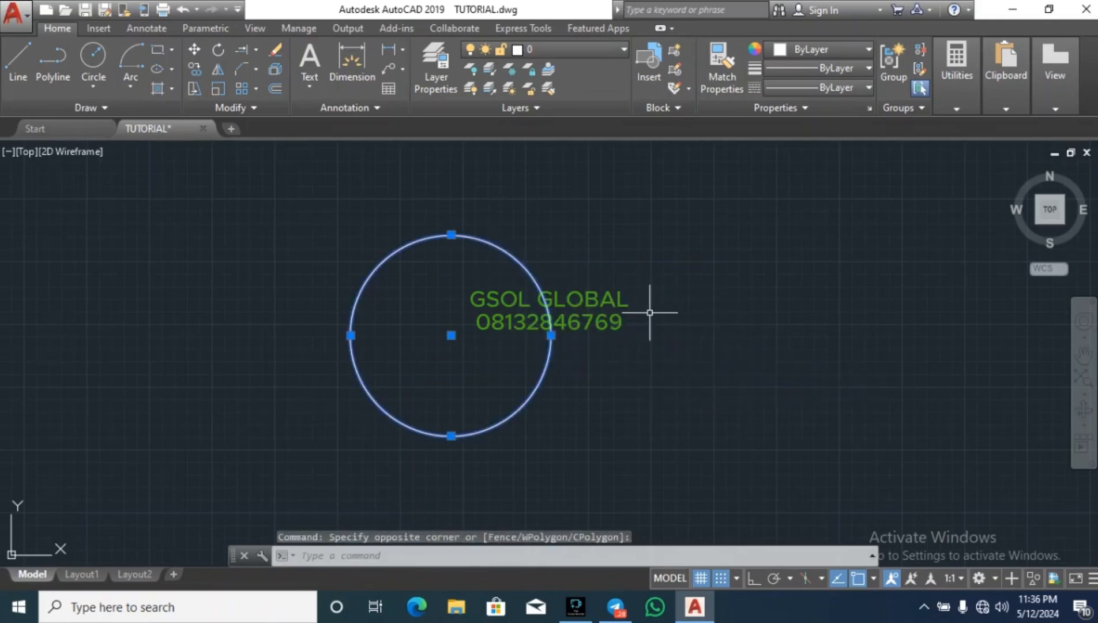
key(Escape)
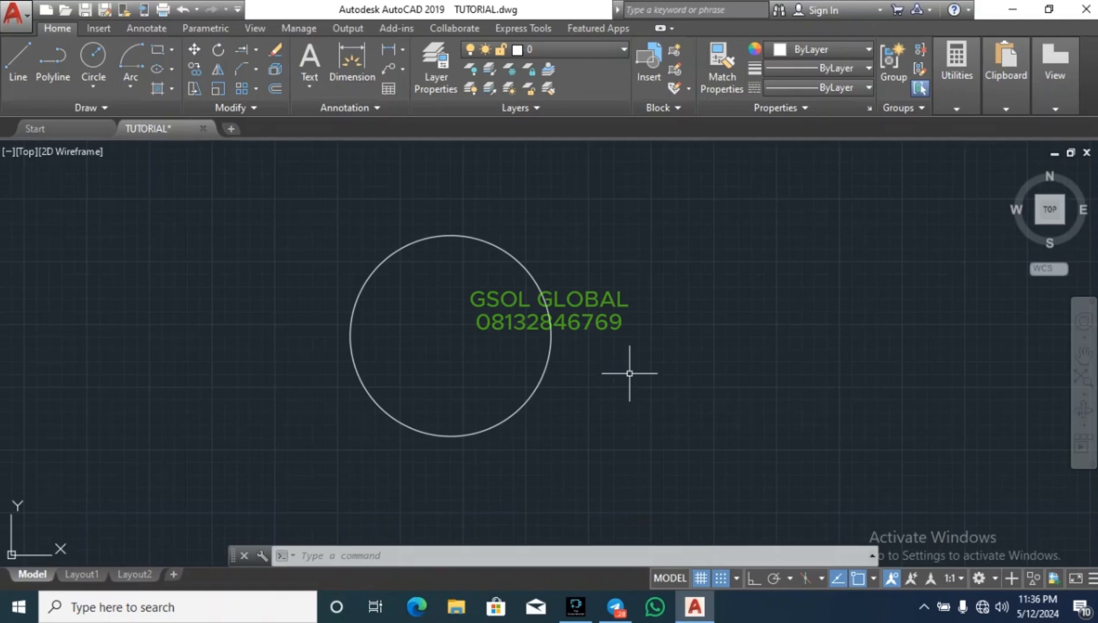
Step: Scale the circle by a factor of 0.5 about a point inside it, slightly above its centre
click(645, 434)
click(498, 295)
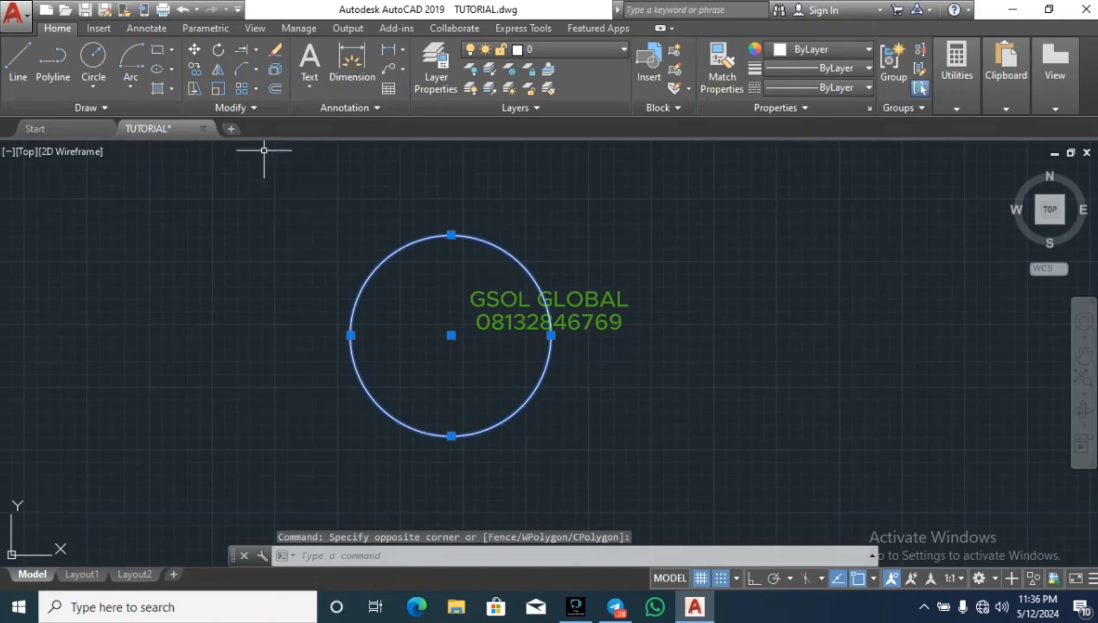
click(218, 88)
click(445, 308)
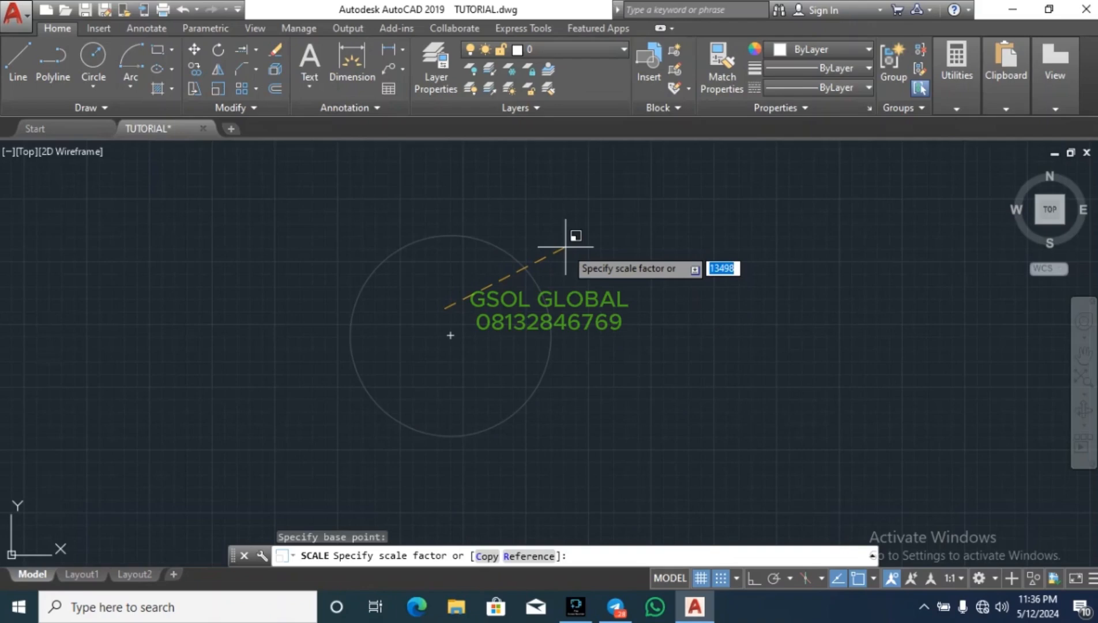
text(0.5)
key(Return)
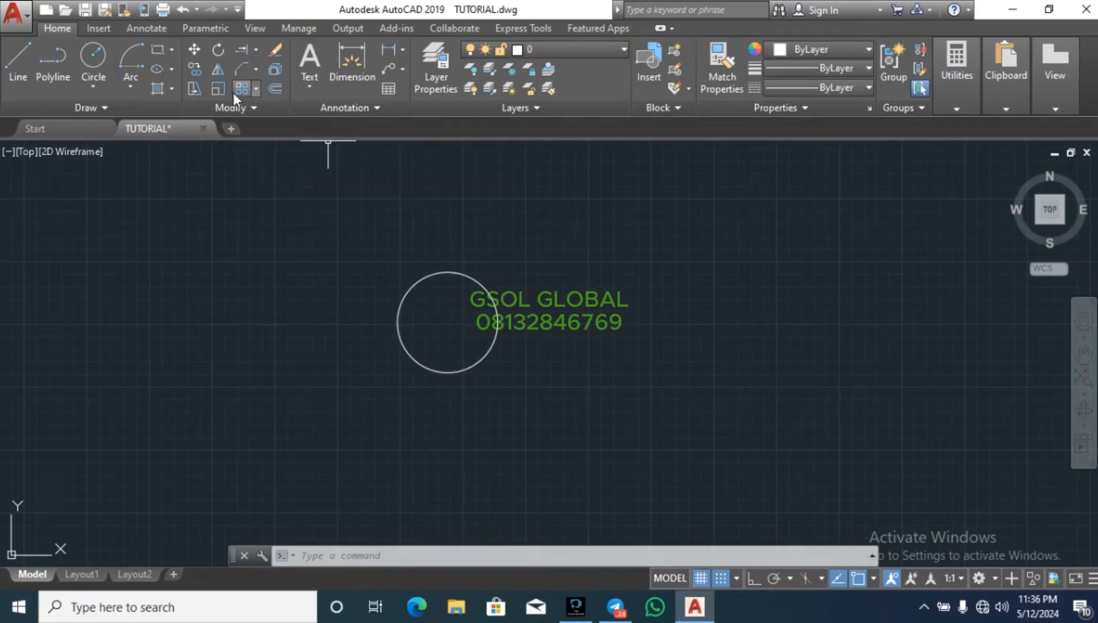
Step: Create an associative rectangular array of the circle with 4 columns and 3 rows, spaced 15000 apart both ways
click(358, 416)
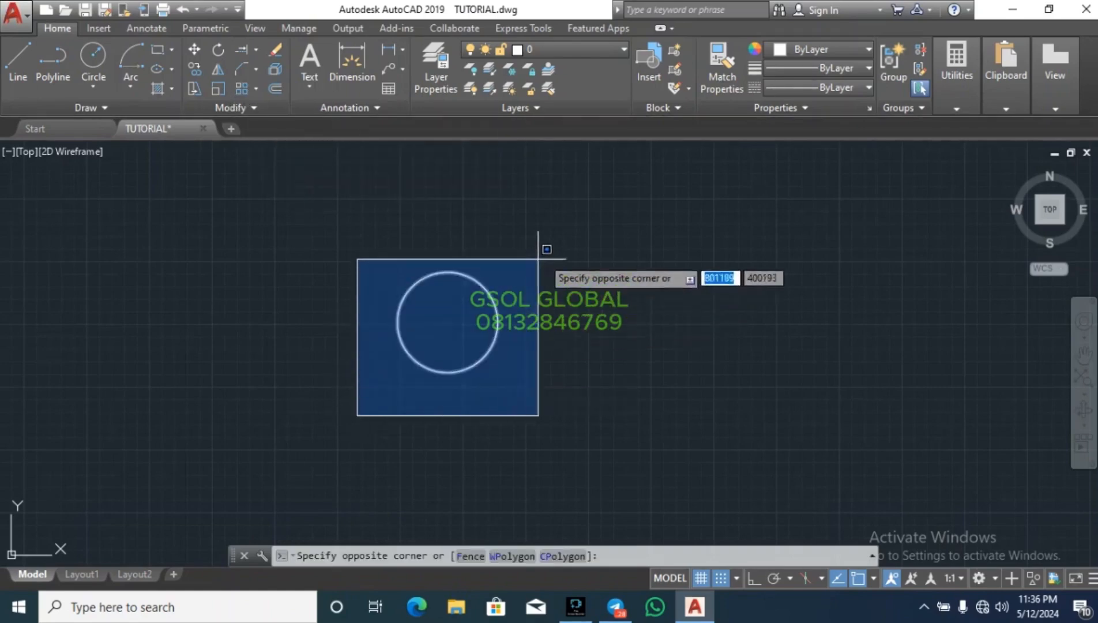
click(614, 243)
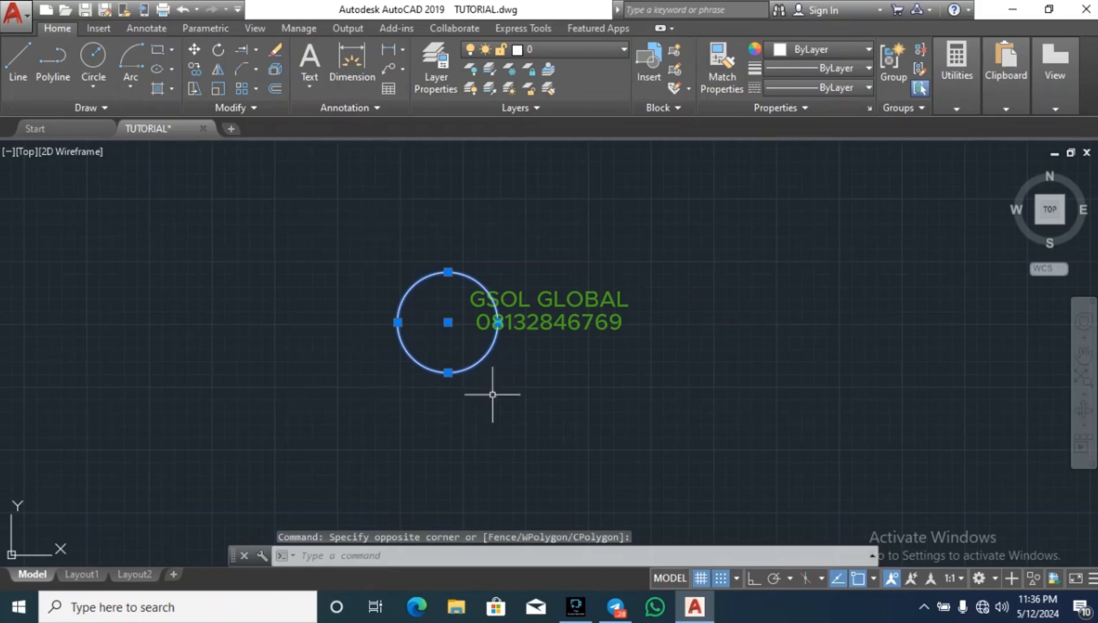
click(242, 89)
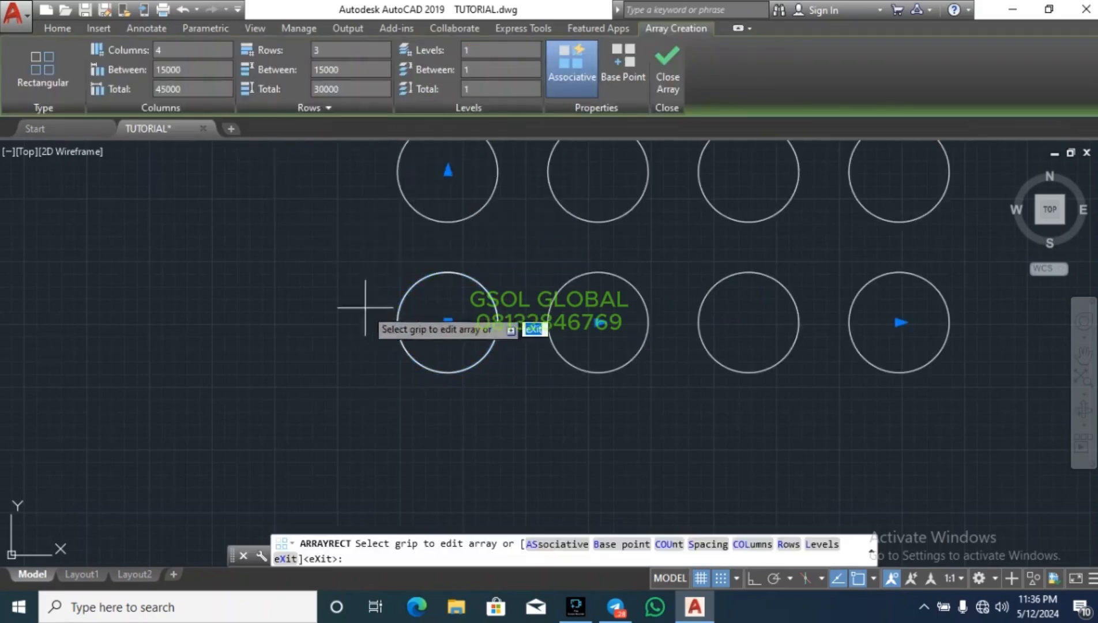
scroll(358, 369, down, 6)
key(Escape)
scroll(367, 386, up, 4)
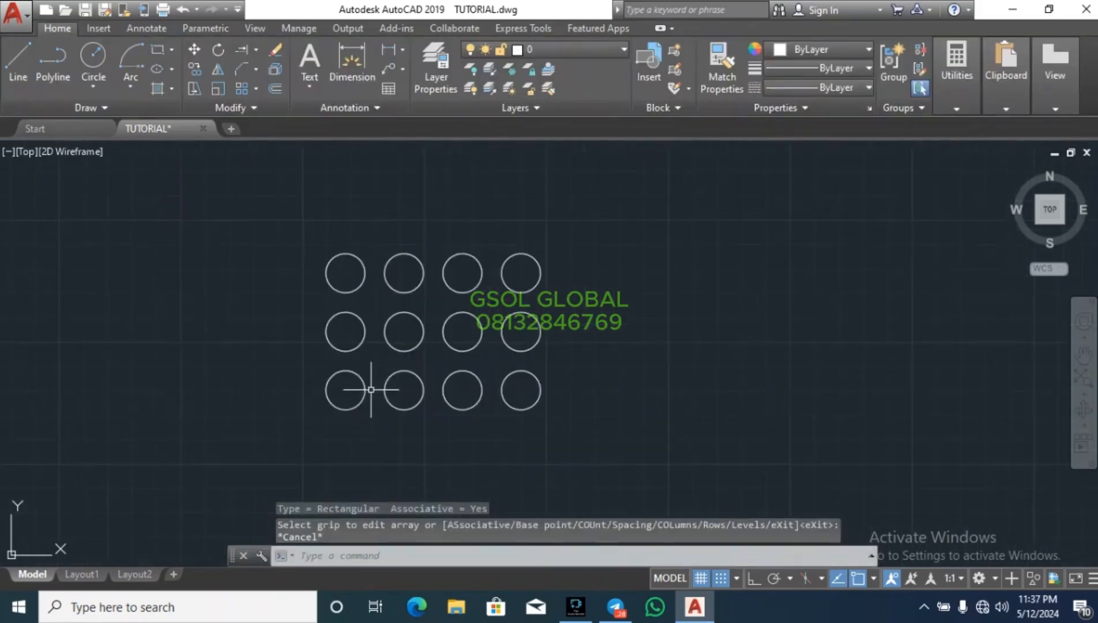
Step: Set the distance between the rows of the circle array to 20000
click(347, 372)
click(346, 332)
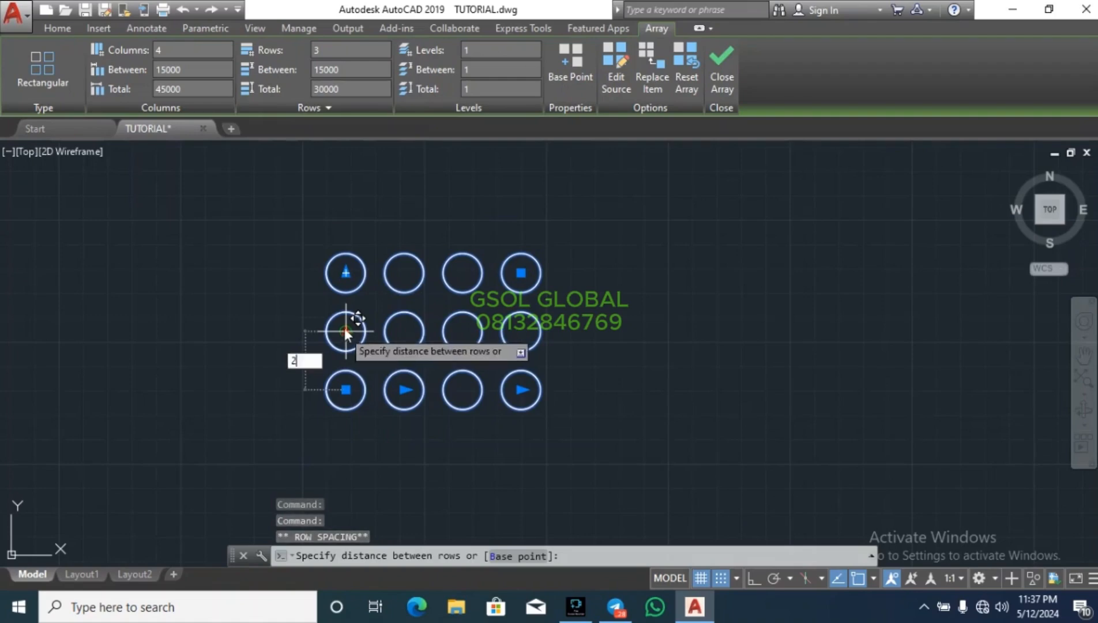
text(20000)
key(Return)
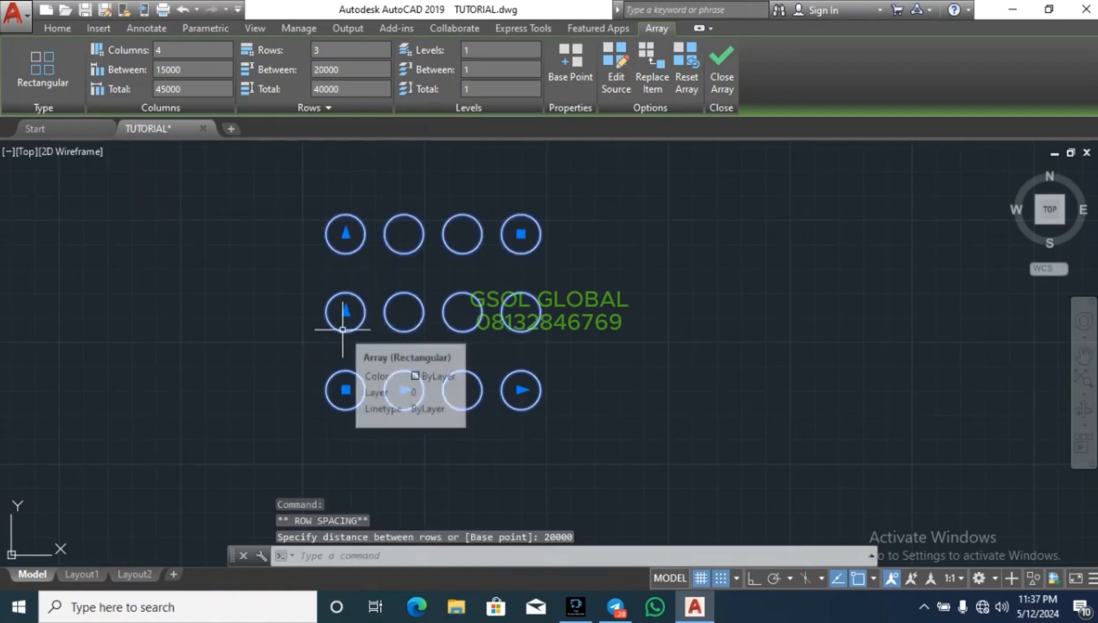
Step: Try a distance of 2000 between the columns of the circle array and undo the change
scroll(265, 441, down, 2)
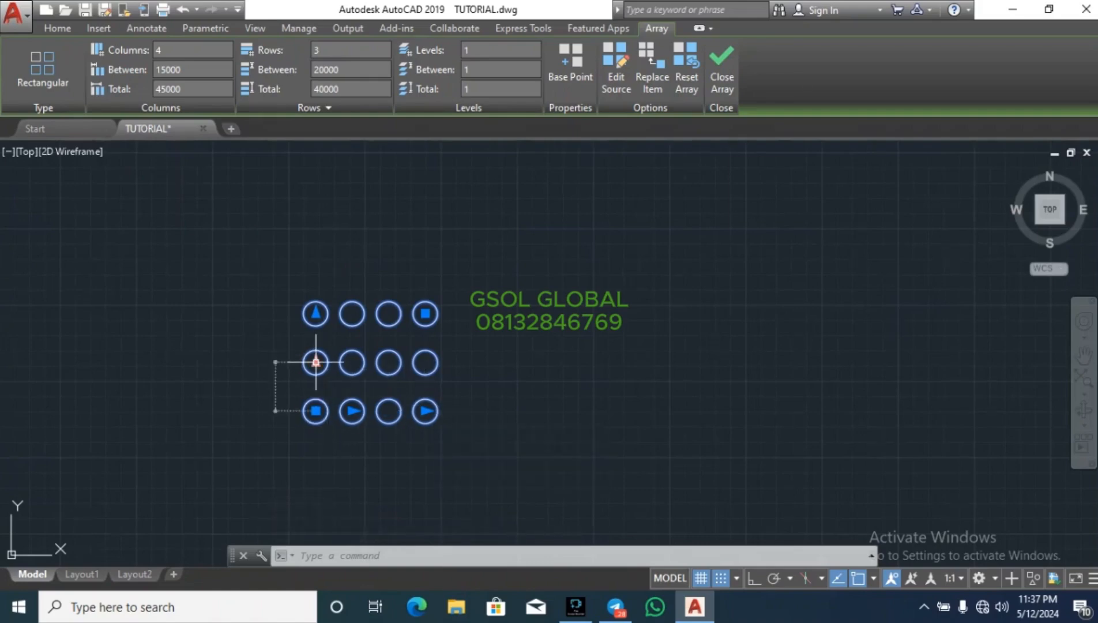
click(351, 411)
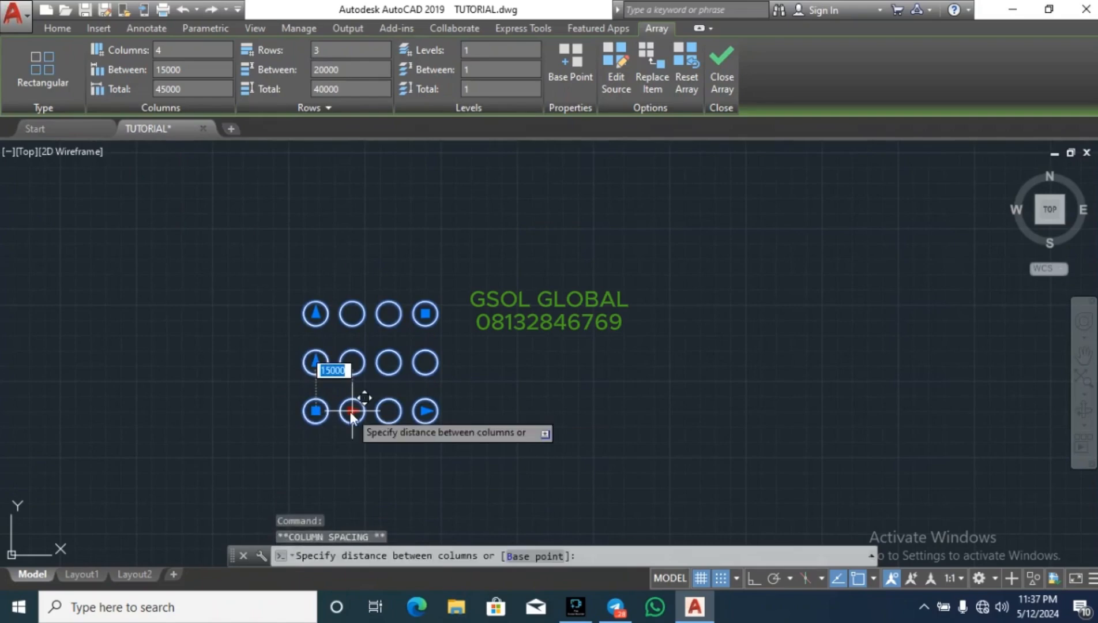
text(2000)
key(Return)
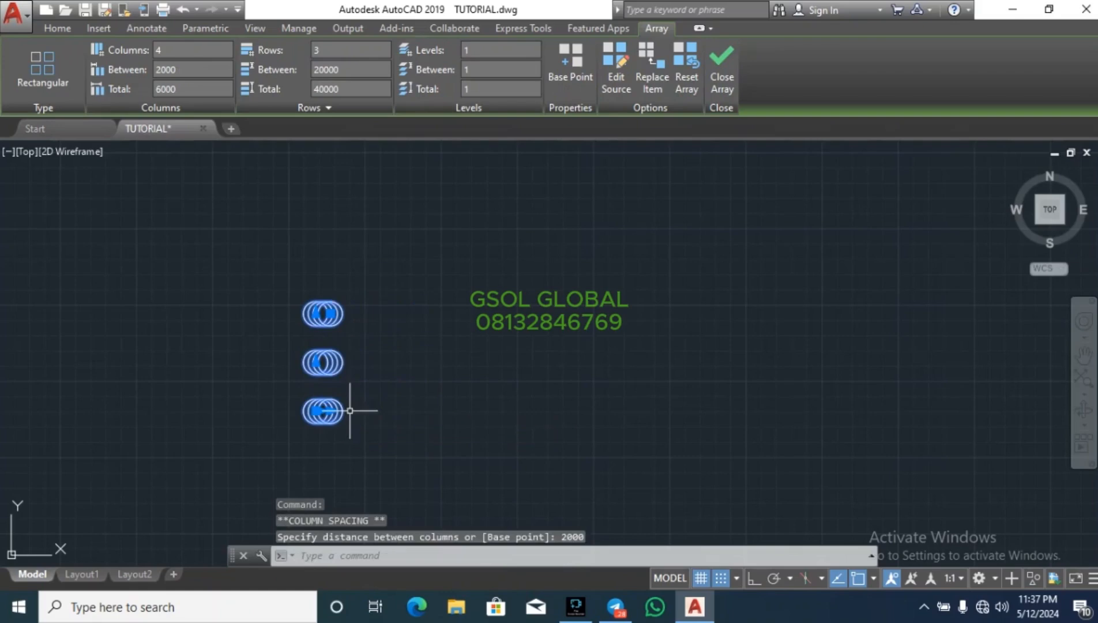
key(ctrl+z)
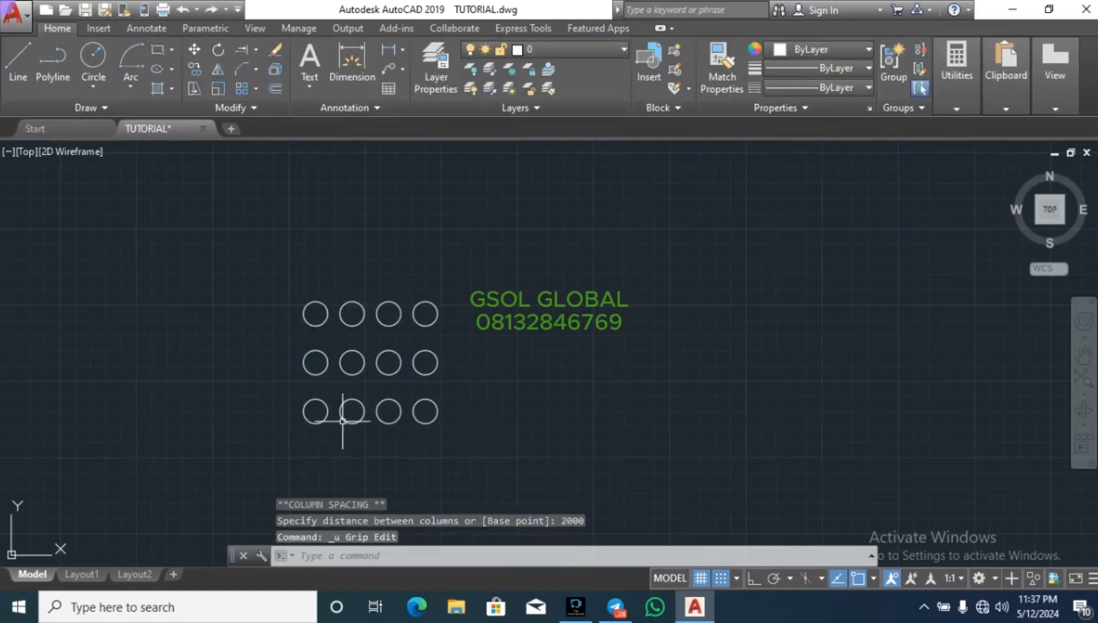
Step: Set the distance between the columns of the circle array to 20000
click(352, 409)
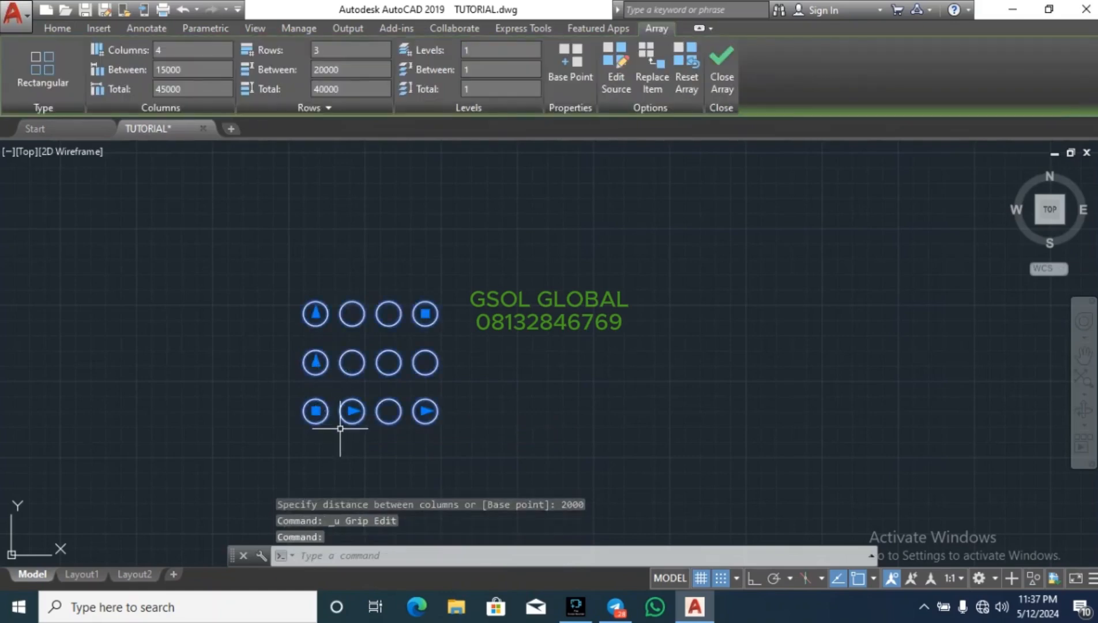
scroll(345, 410, up, 2)
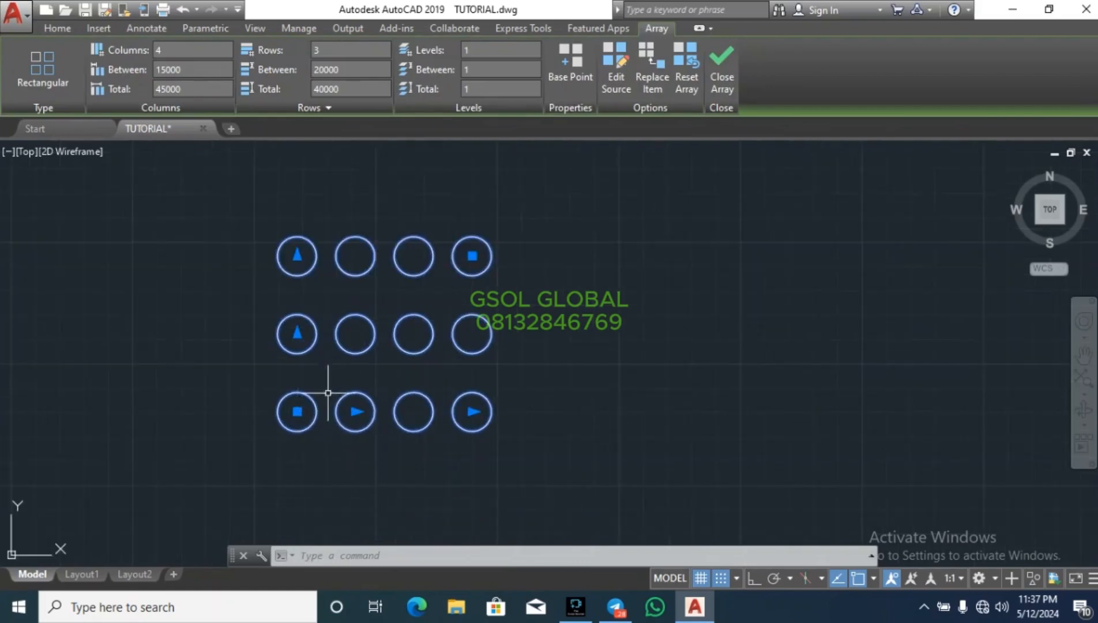
mouse_move(472, 411)
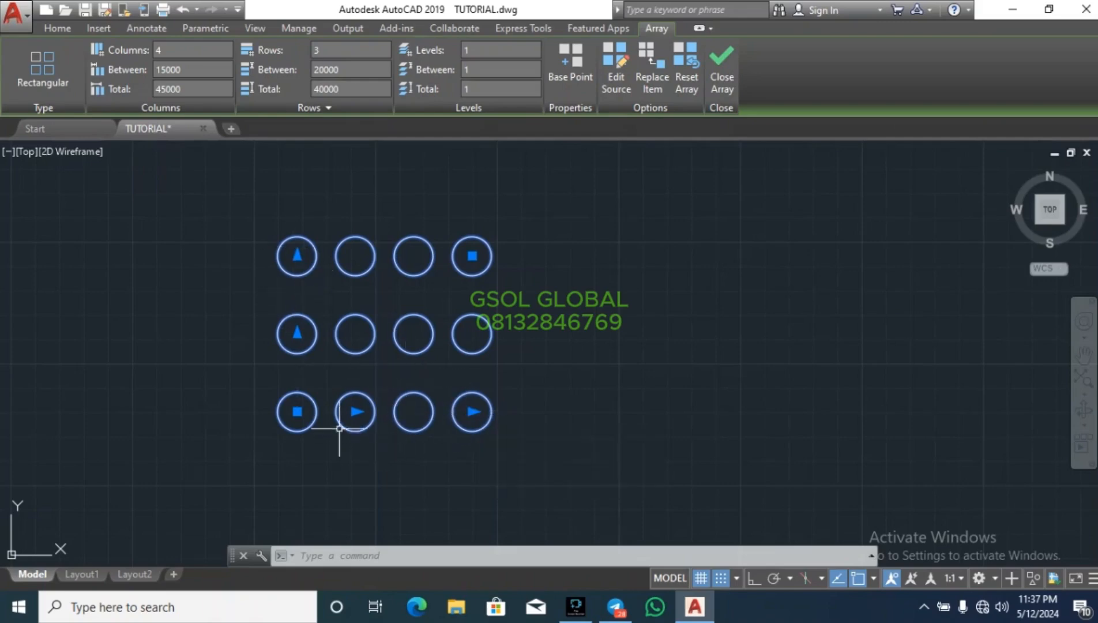
click(356, 411)
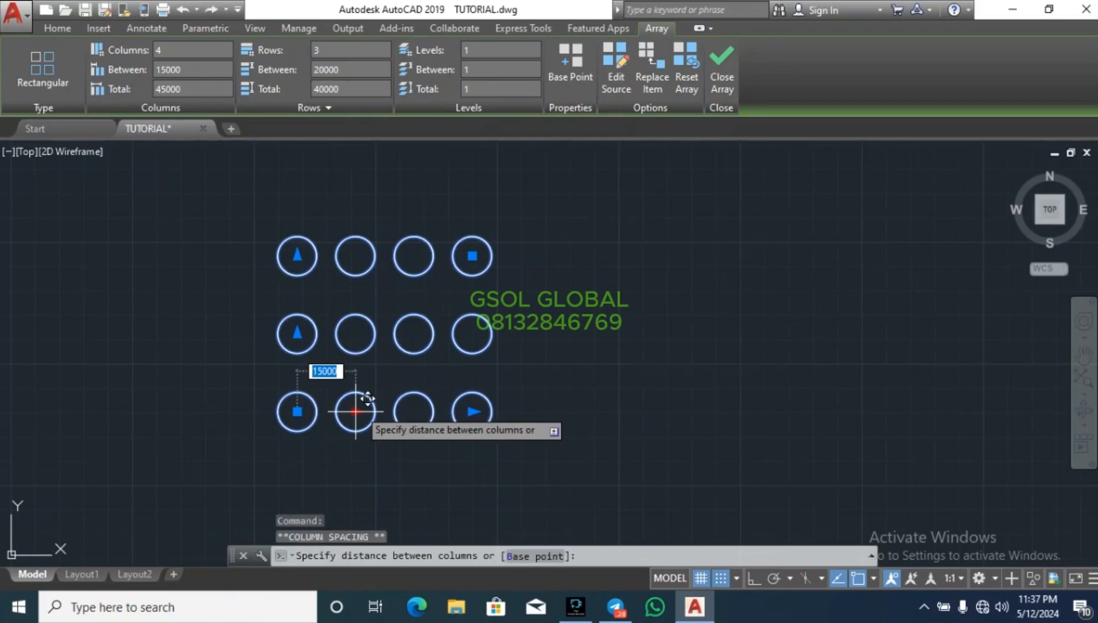
text(20000)
key(Return)
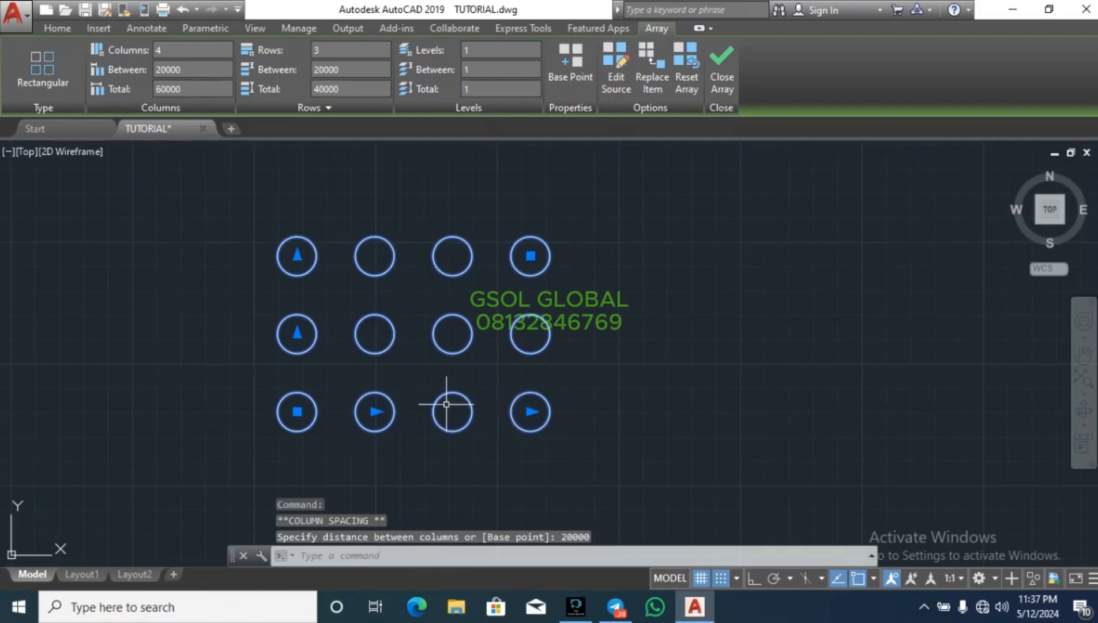
Step: Increase the number of columns in the circle array to 19 from its column count grip
scroll(249, 343, down, 4)
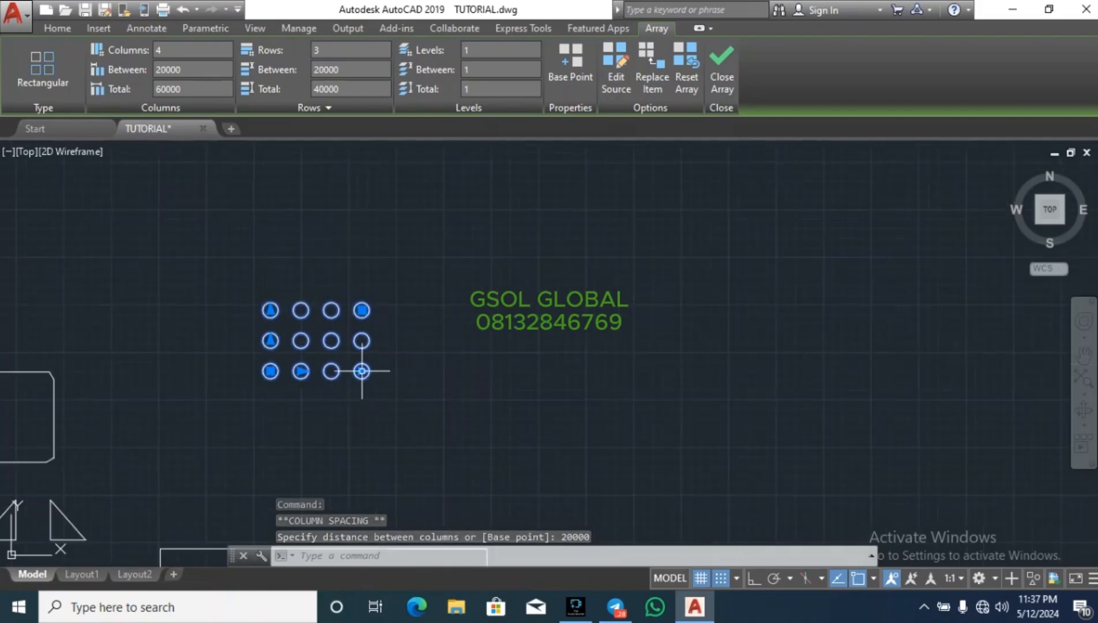
click(361, 371)
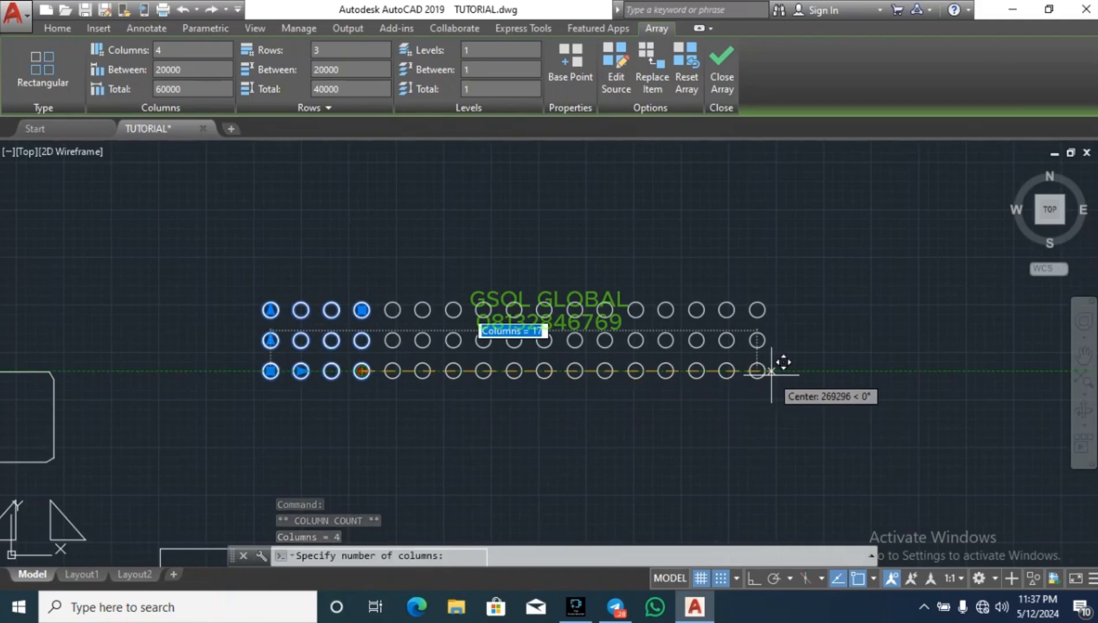
text(1)
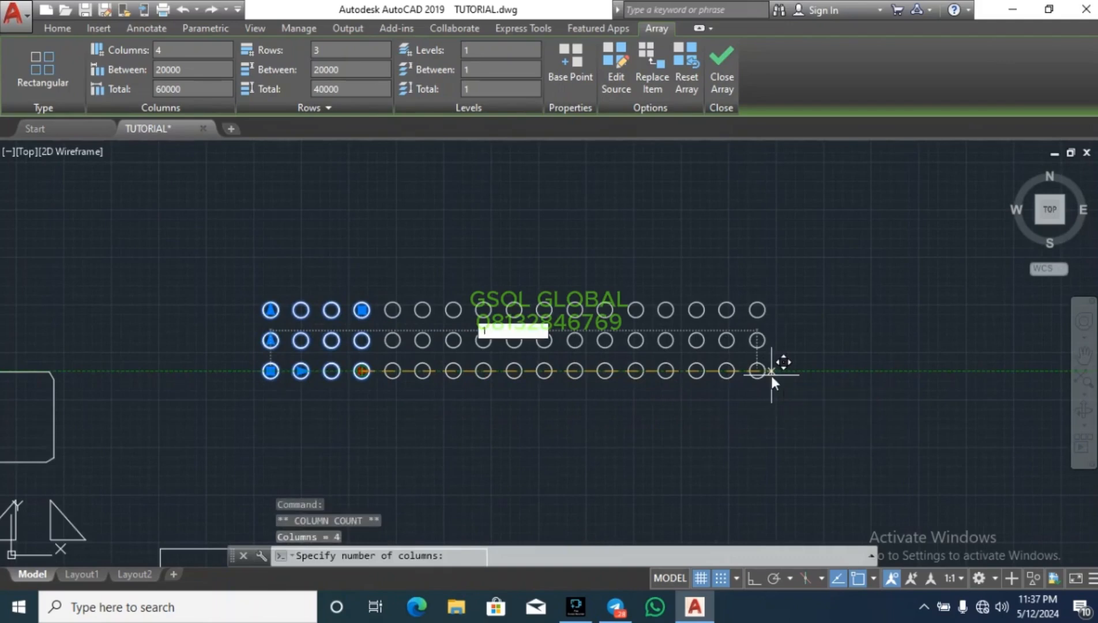
text(9)
key(Return)
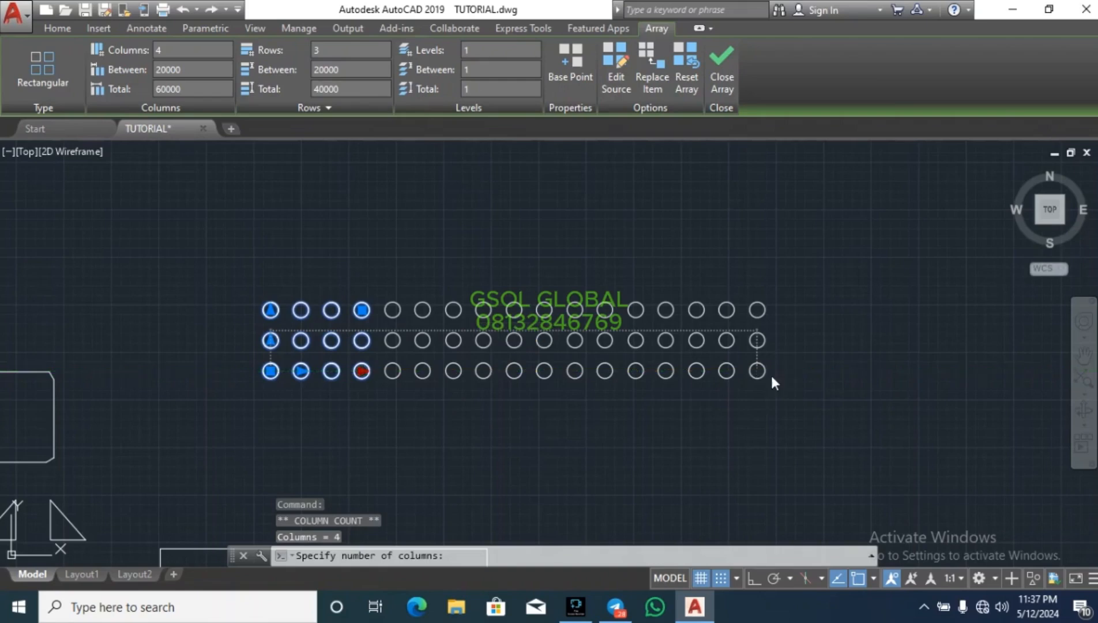
key(Escape)
Step: Increase the number of rows in the circle array to 19 from its row count grip
click(280, 307)
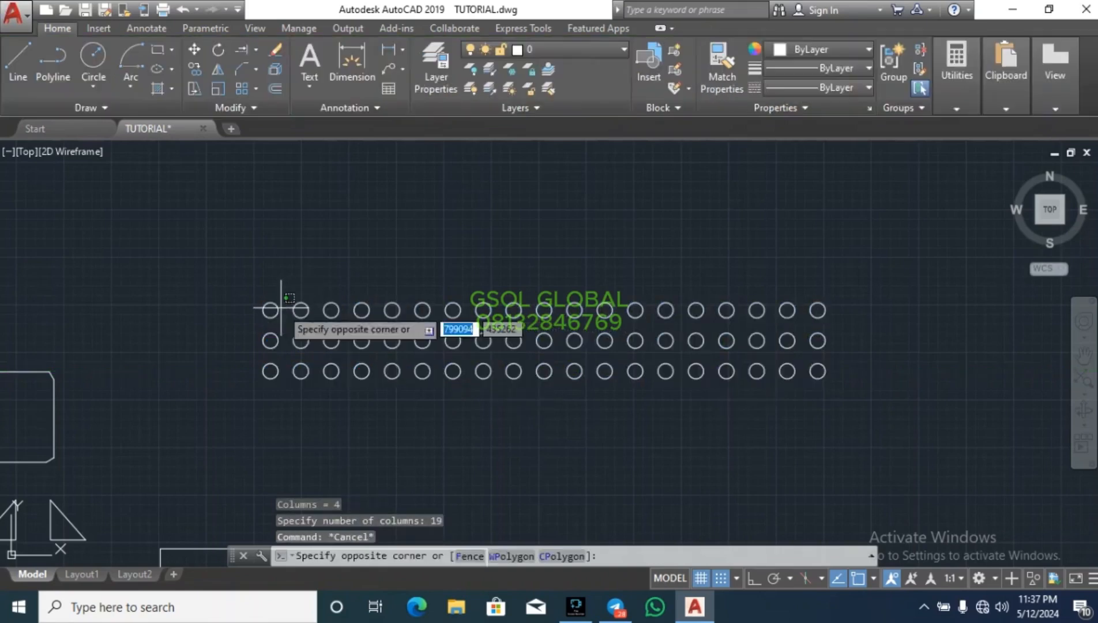
key(Escape)
click(278, 309)
click(271, 340)
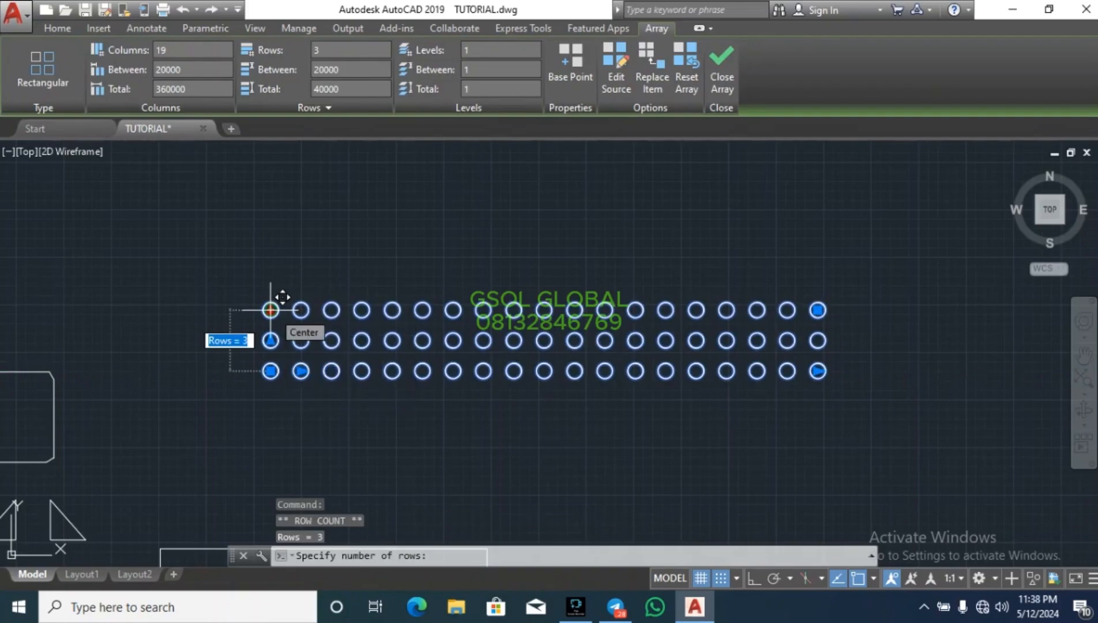
text(19)
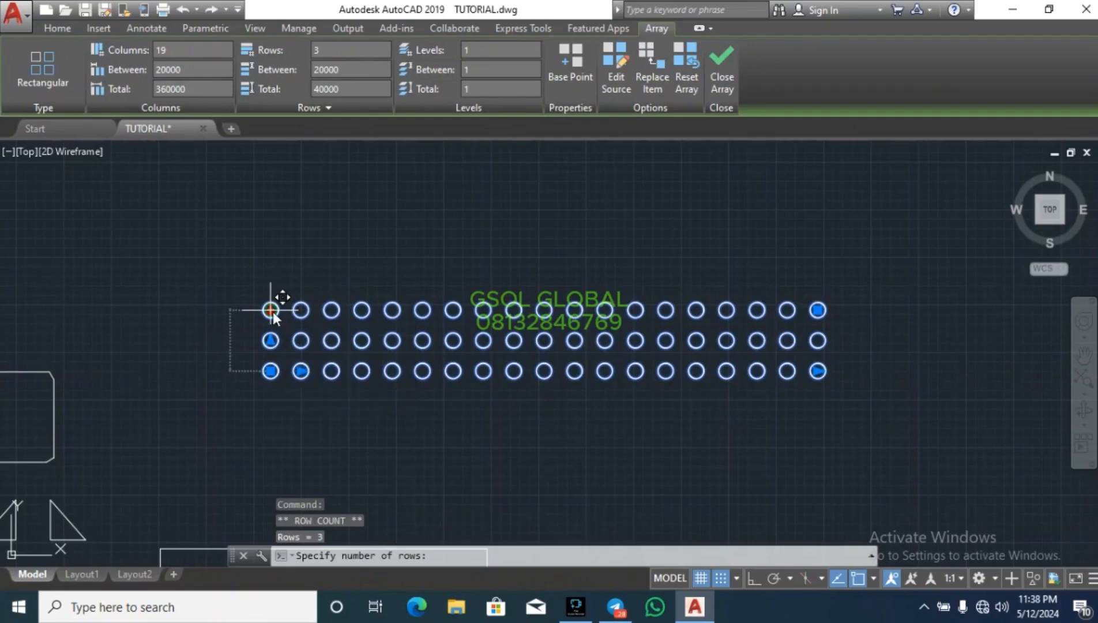
key(Return)
scroll(282, 383, down, 3)
key(Escape)
key(Escape)
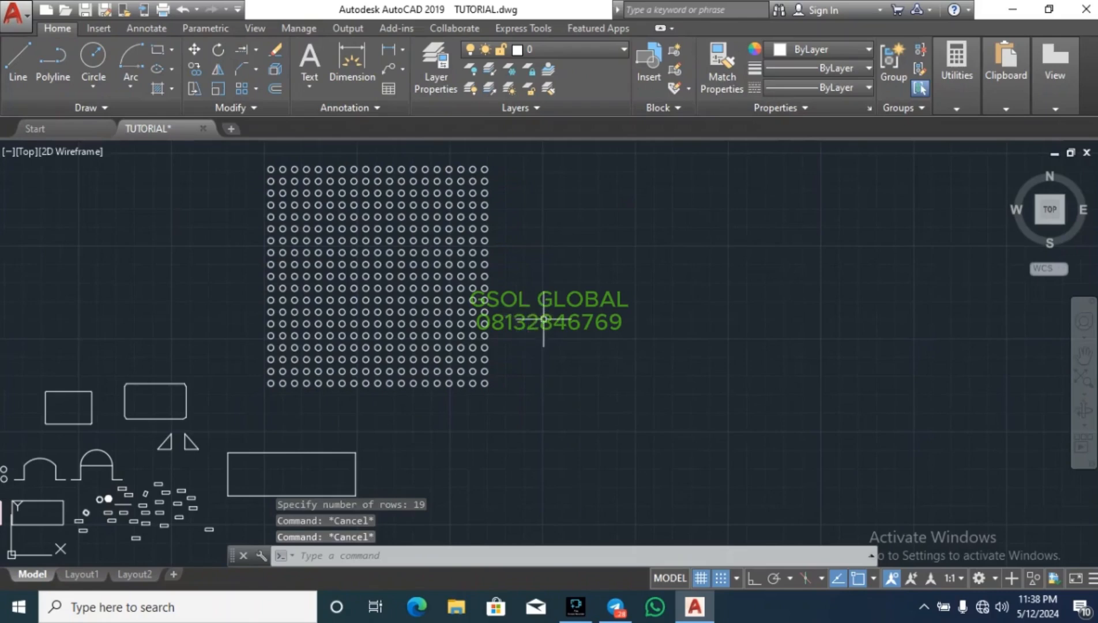
click(406, 347)
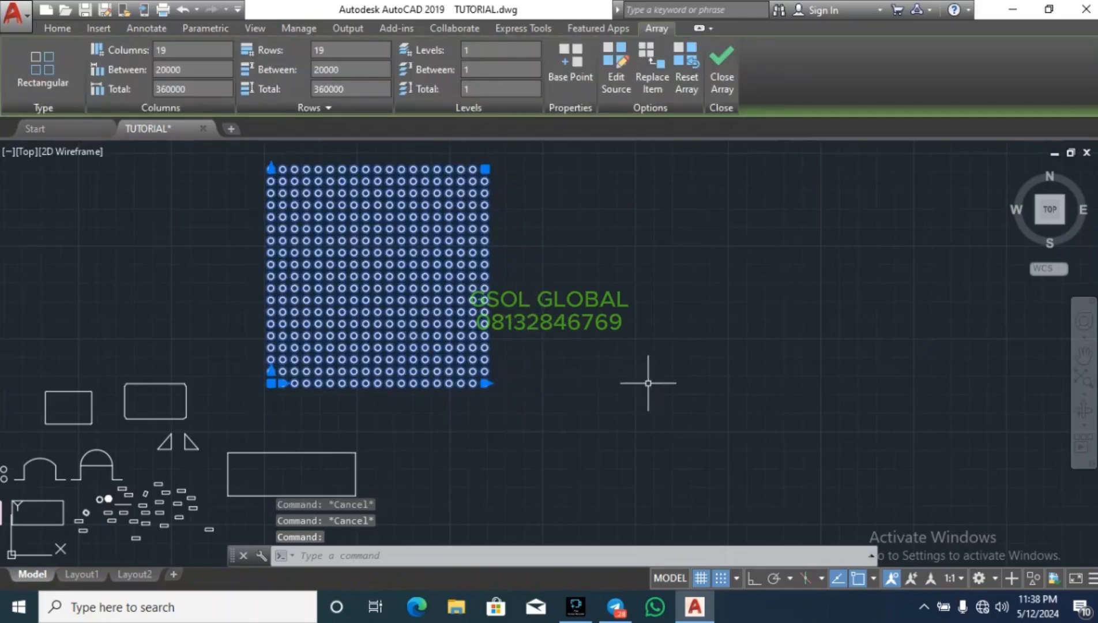
key(Escape)
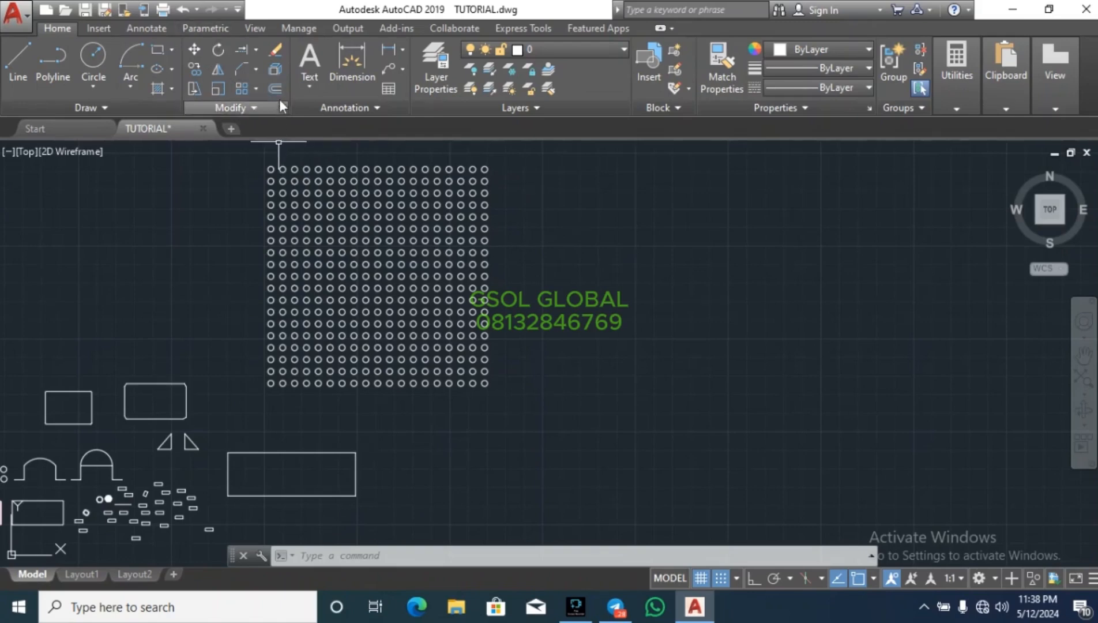
Step: Draw a horizontal line in the empty area to the right of the circle array, with Ortho turned on
scroll(231, 380, down, 4)
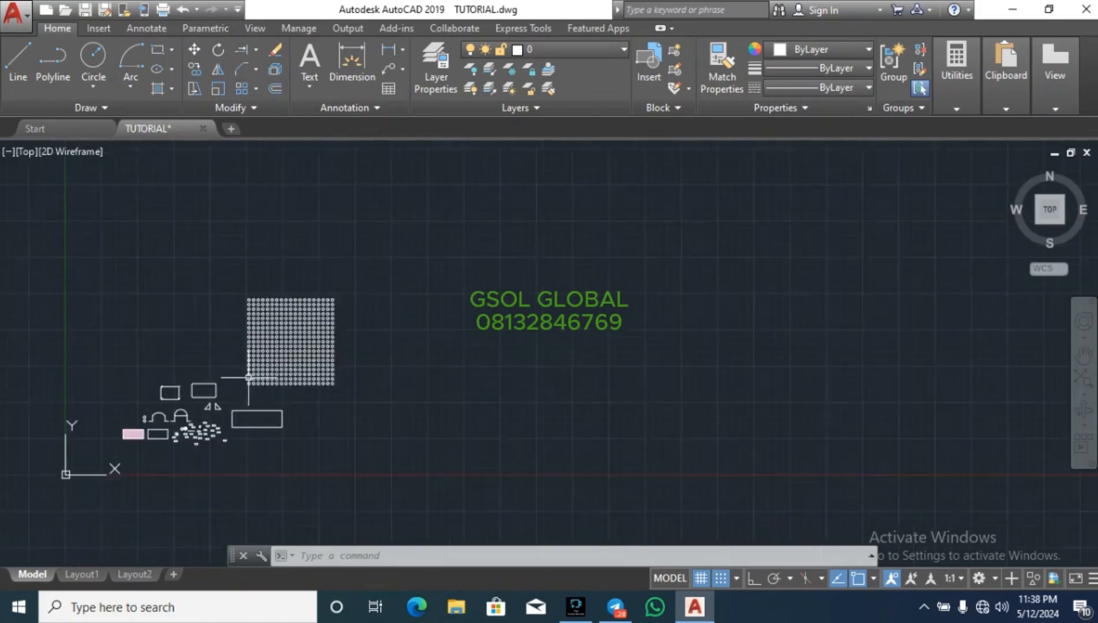
scroll(409, 381, up, 6)
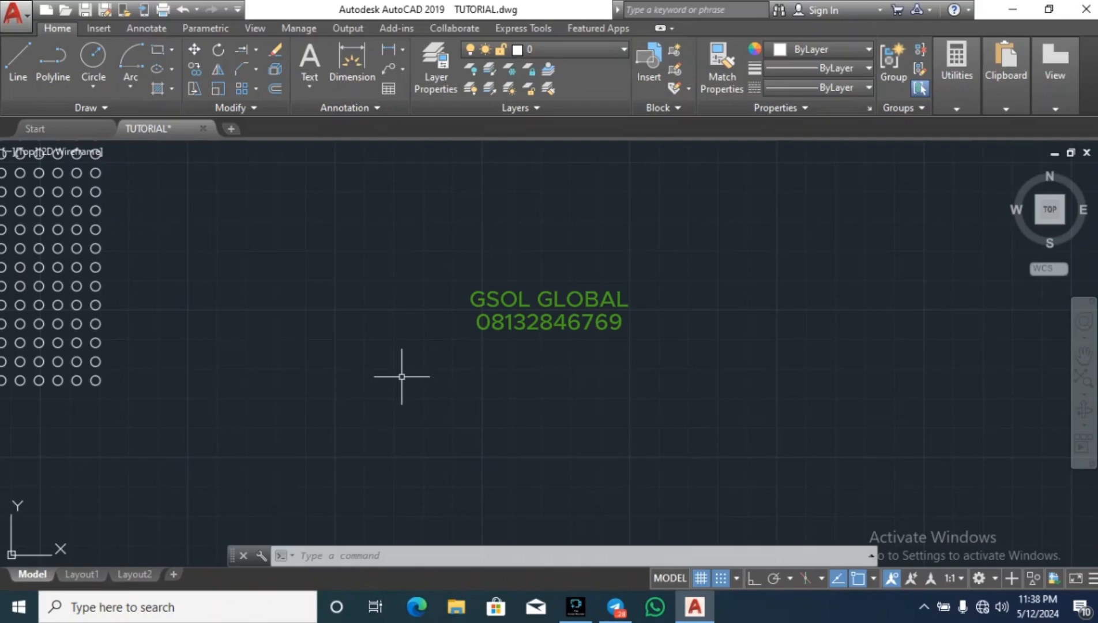
key(Escape)
key(Escape)
text(l)
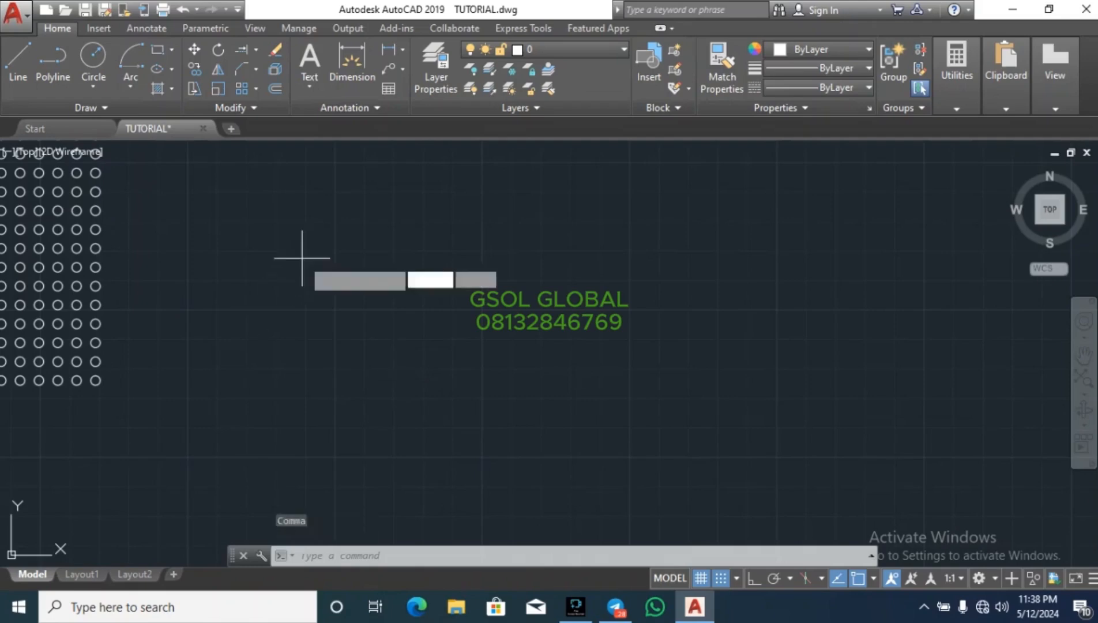
key(Return)
click(276, 321)
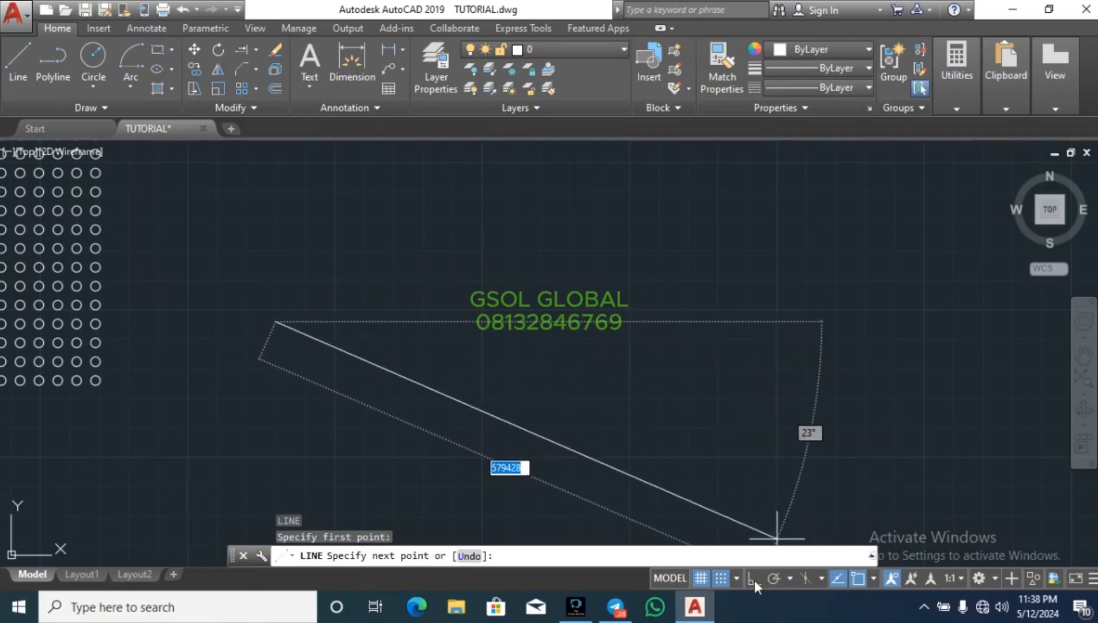
click(754, 578)
click(626, 315)
key(Escape)
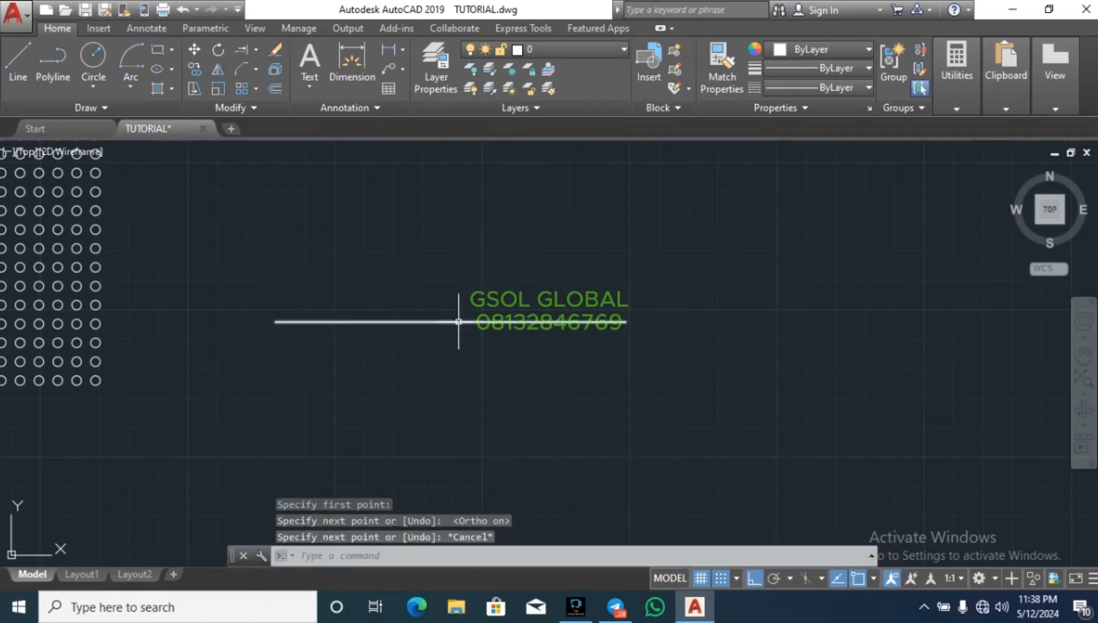
key(Escape)
scroll(268, 326, up, 5)
scroll(222, 366, down, 3)
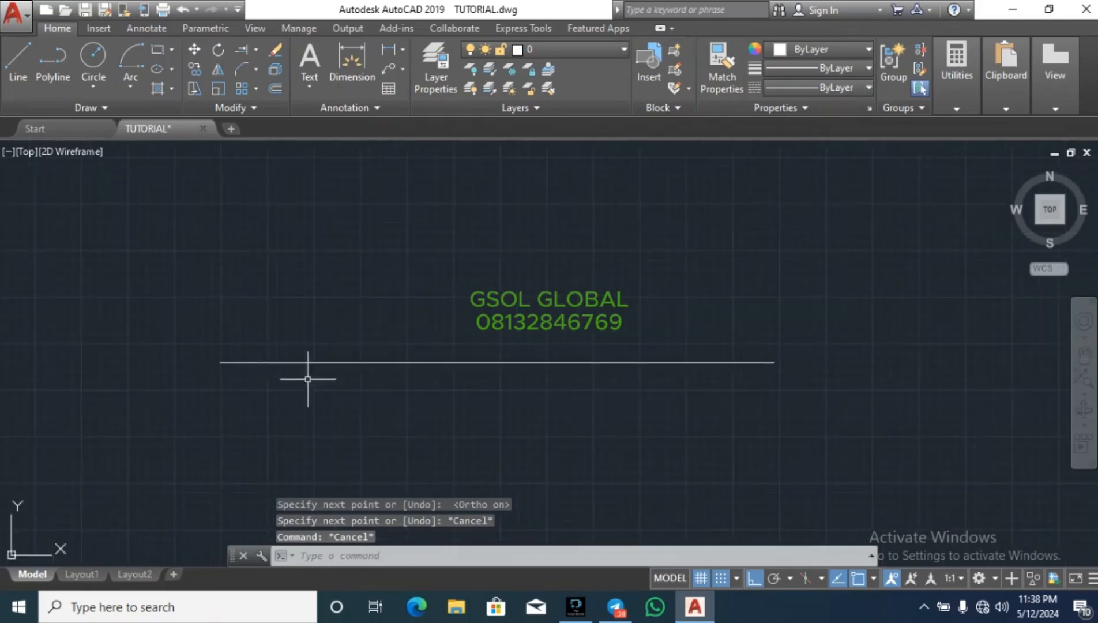
click(404, 380)
click(379, 301)
scroll(425, 488, down, 3)
key(Escape)
click(447, 470)
click(417, 406)
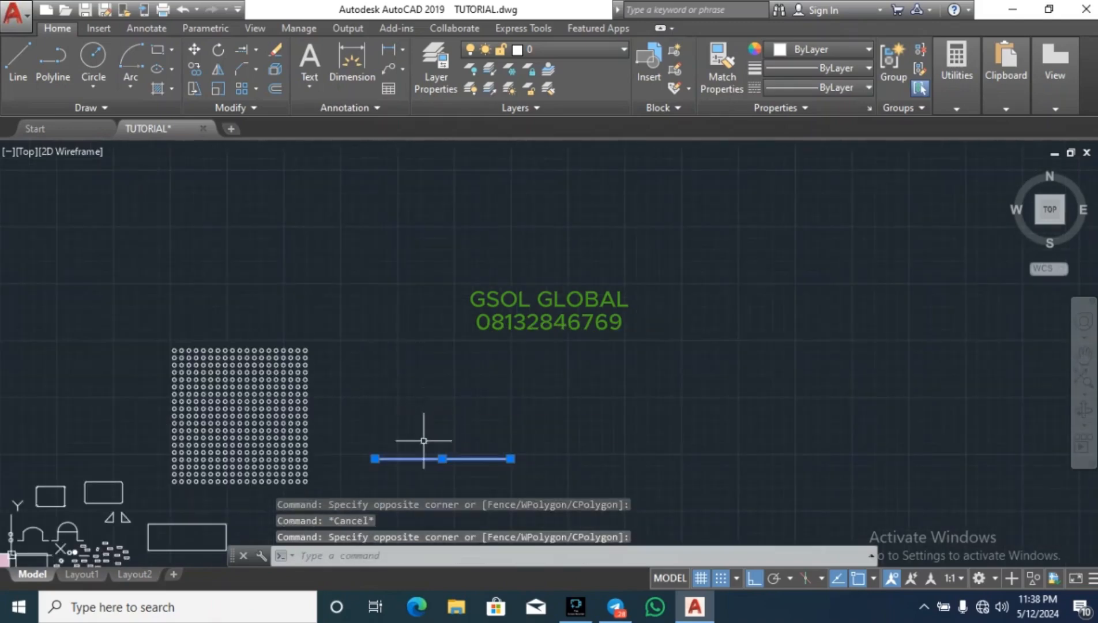
key(Escape)
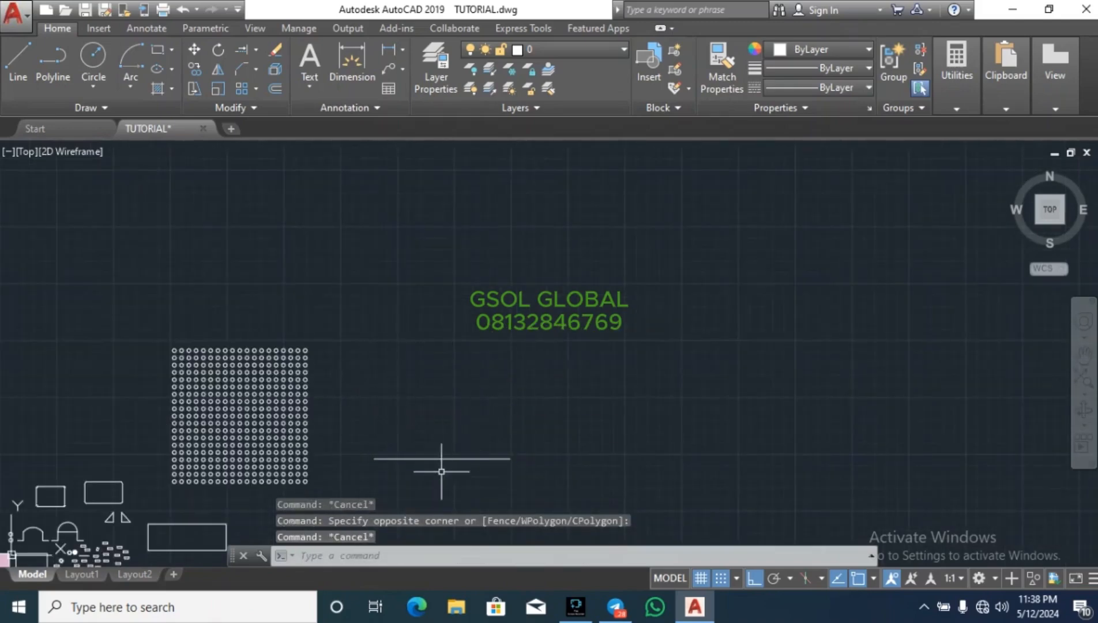
scroll(437, 473, up, 2)
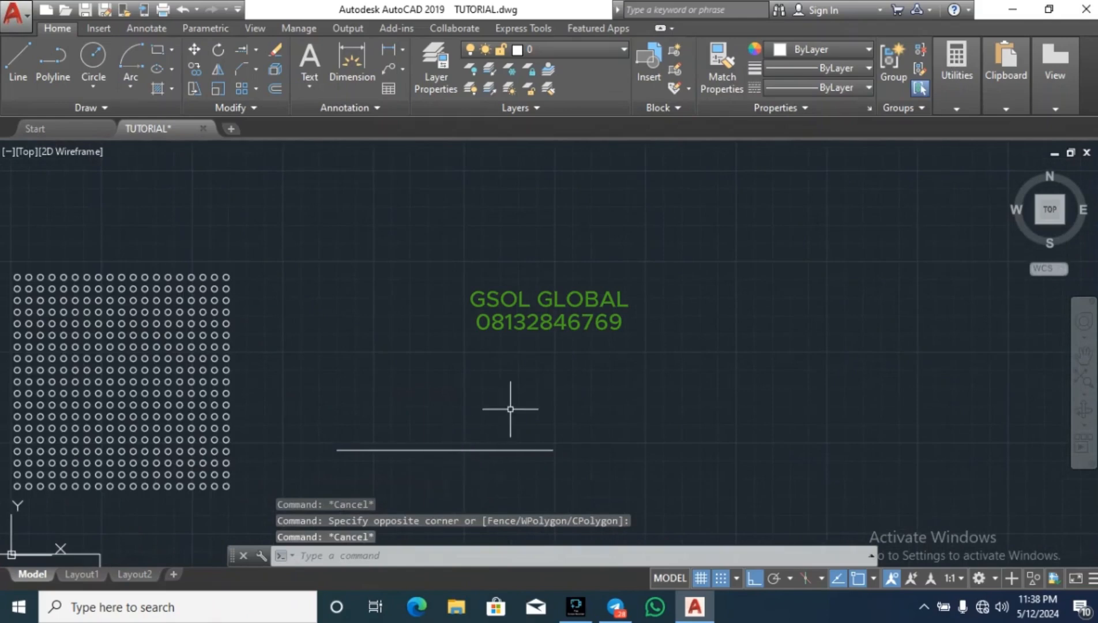
click(466, 458)
click(435, 397)
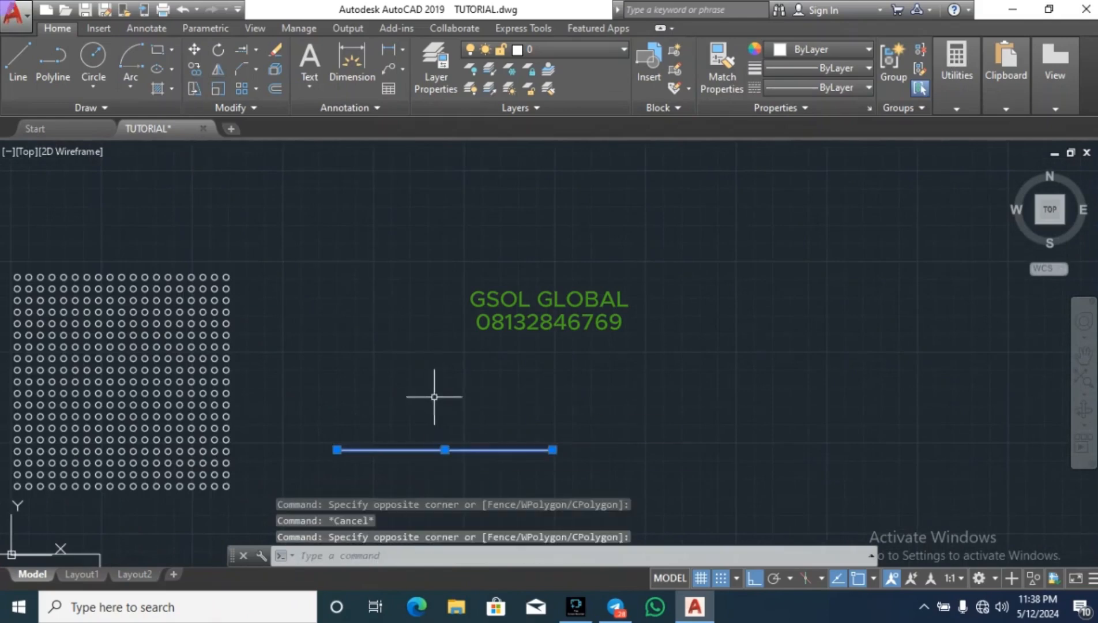
click(276, 88)
click(446, 448)
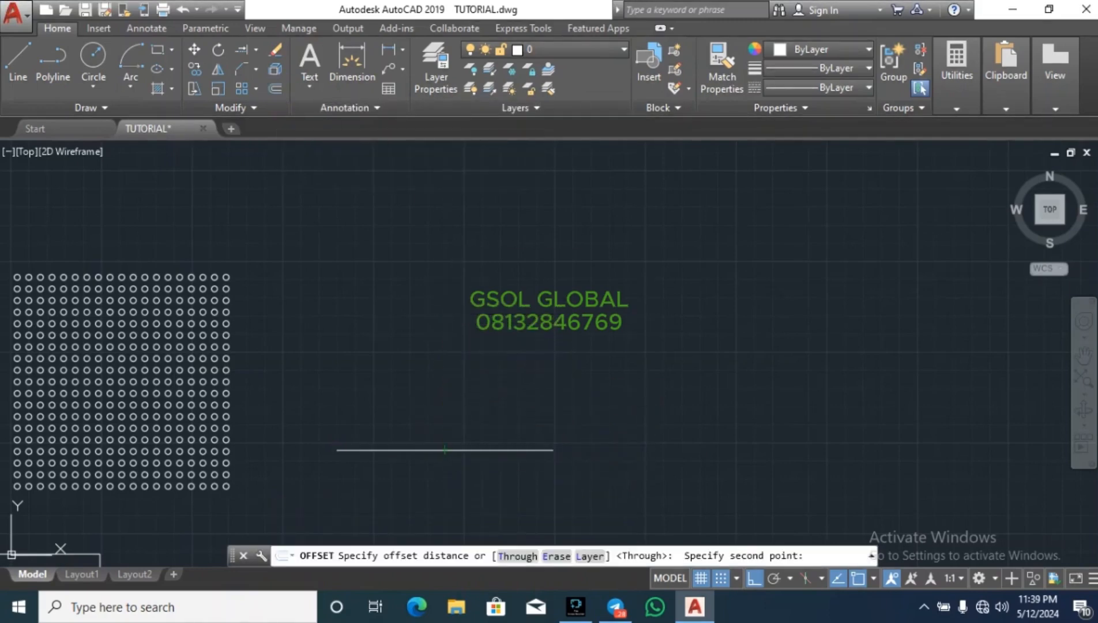
key(Escape)
Step: Offset the horizontal line beside the circle array by 20000, placing the parallel copy above it
click(473, 456)
click(463, 404)
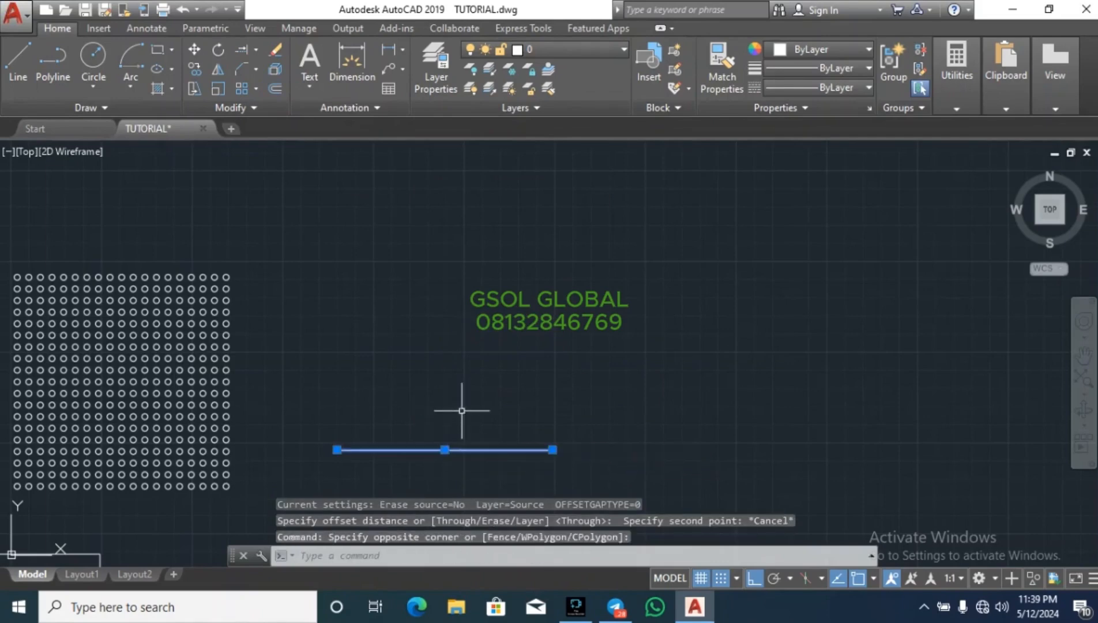
click(271, 86)
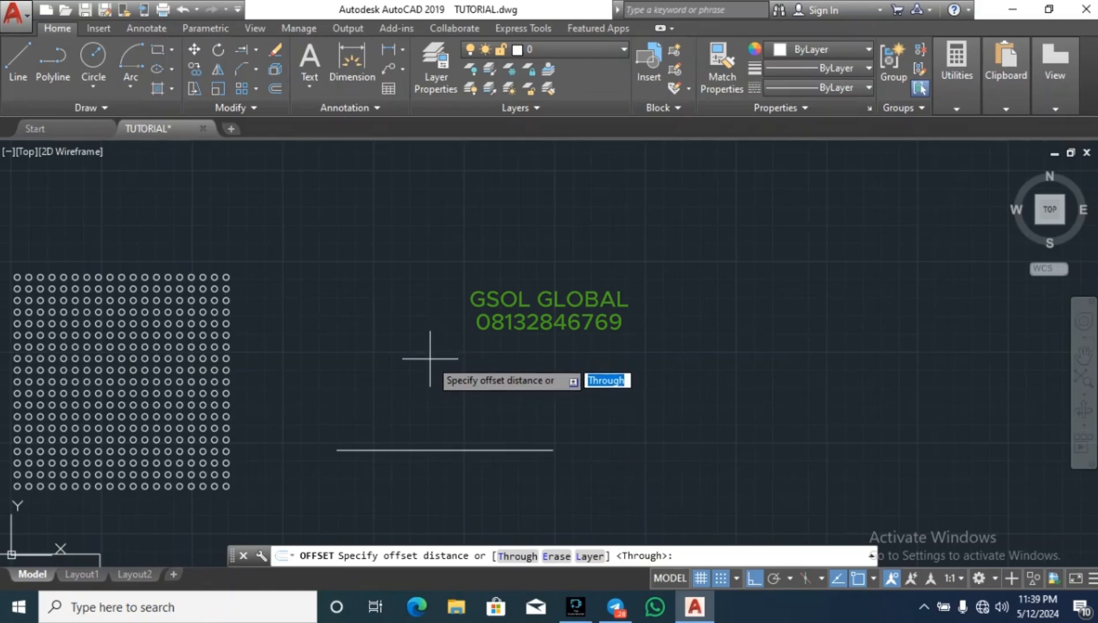
text(20000)
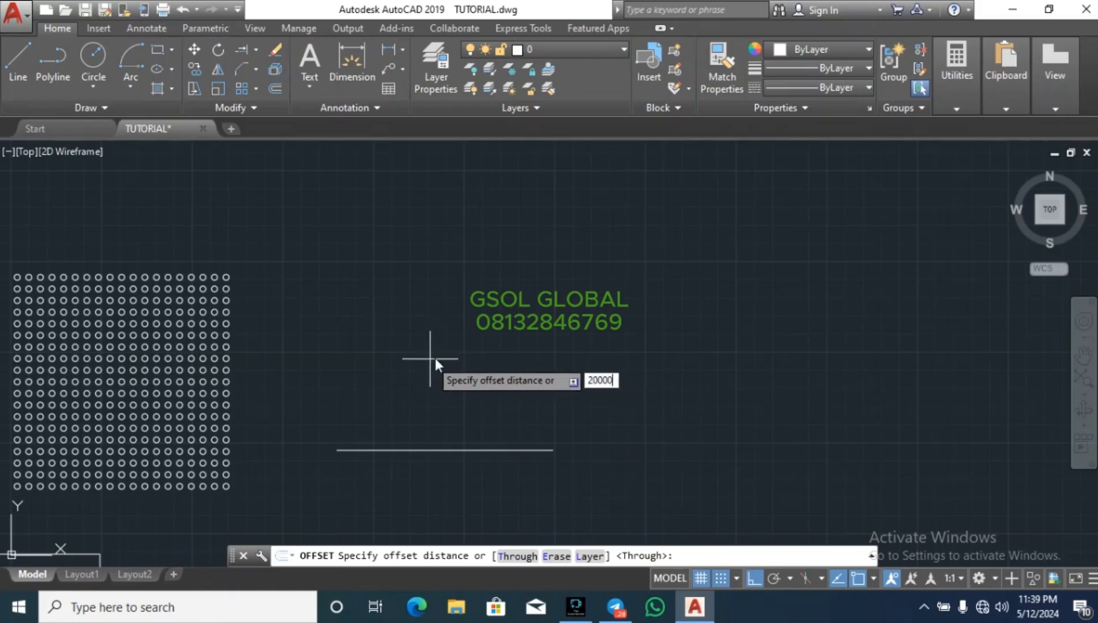
key(Return)
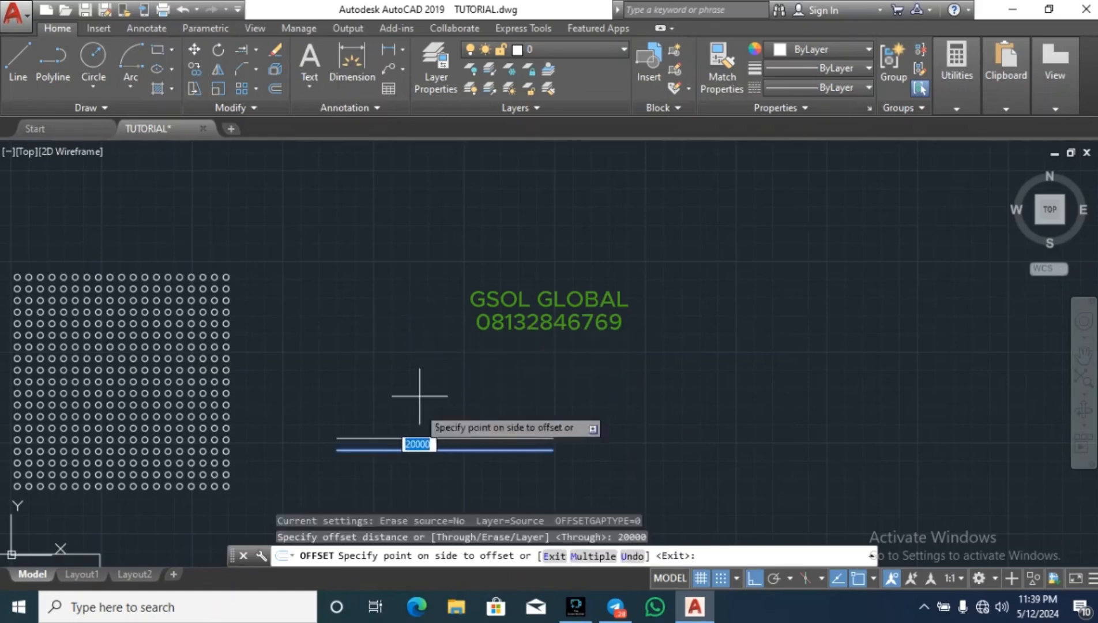
scroll(393, 448, up, 2)
scroll(393, 444, up, 5)
scroll(388, 473, down, 2)
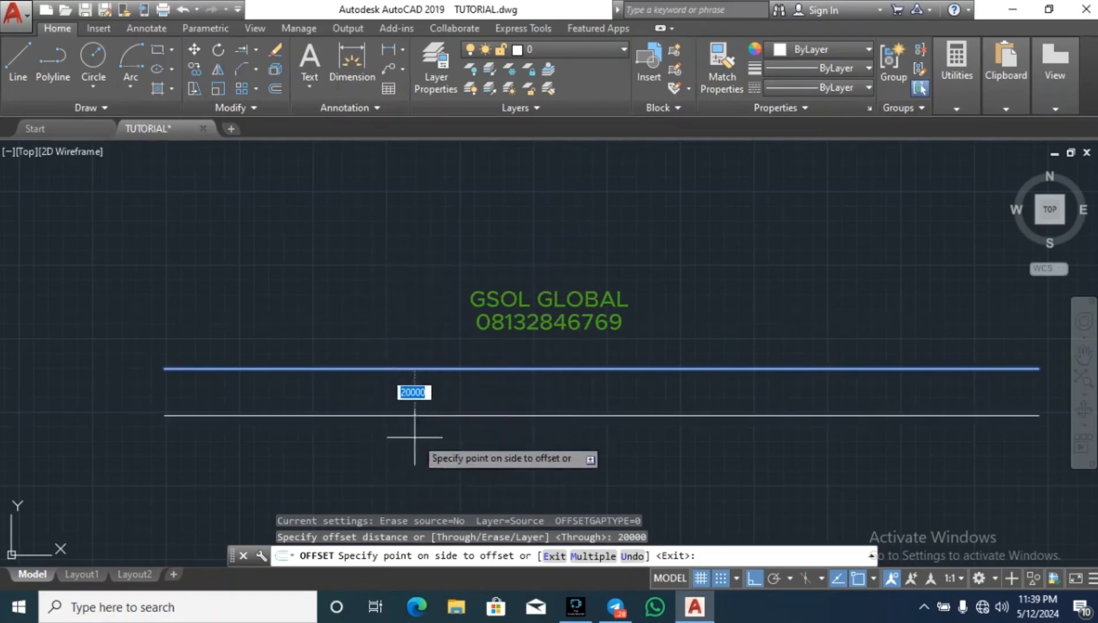
click(451, 231)
key(Escape)
key(Escape)
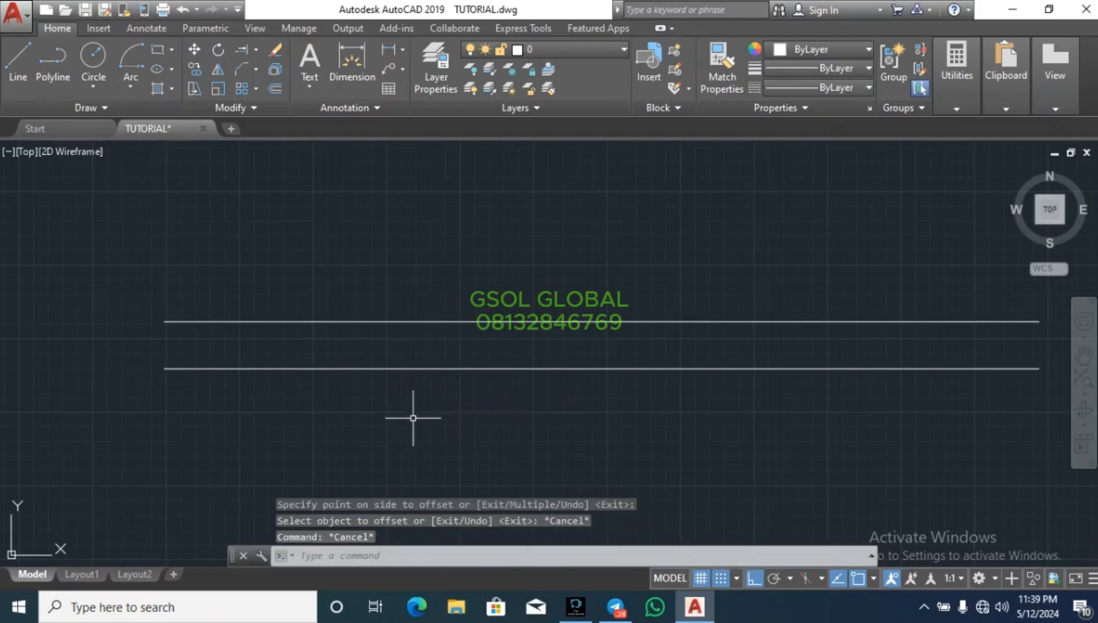
scroll(387, 315, down, 3)
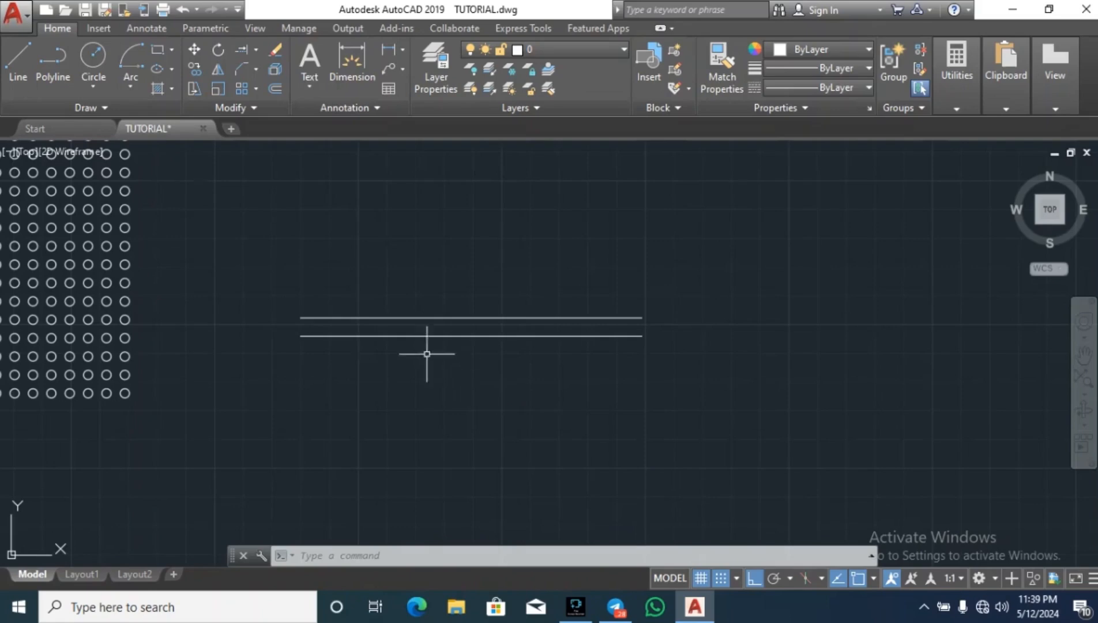
key(Escape)
key(Escape)
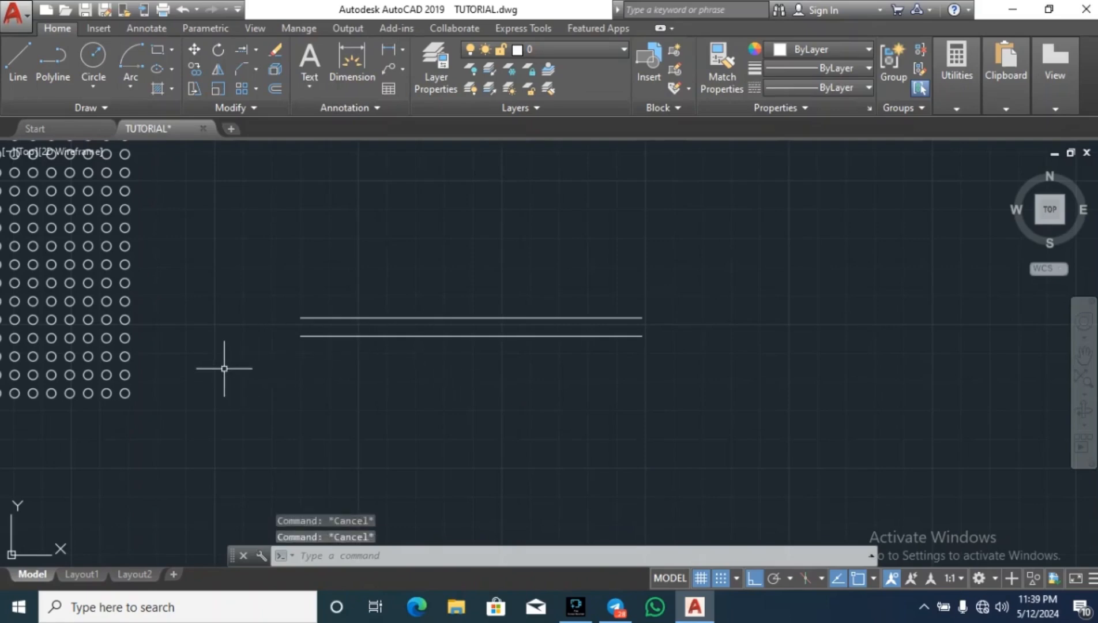